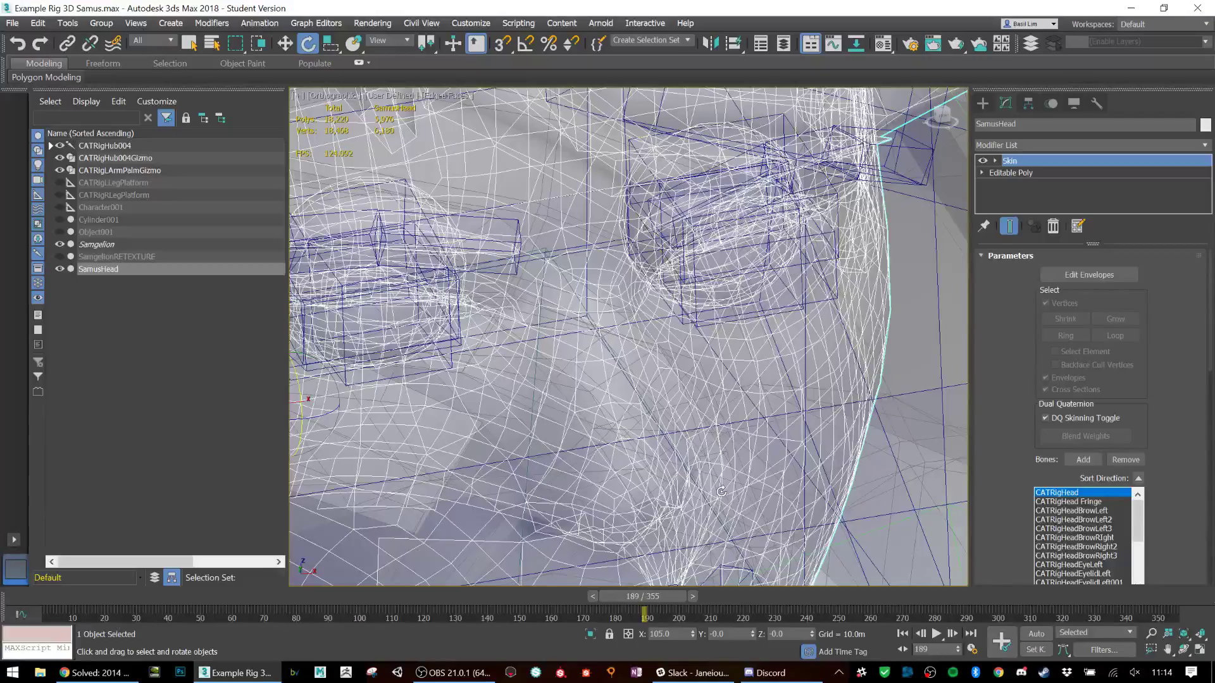
Step: Scrub the animation through to frame 270 and examine how the facial bones deform the head
{"action": "left_click_drag", "start_coordinate": [662, 595], "coordinate": [802, 606]}
{"action": "key", "text": "e"}
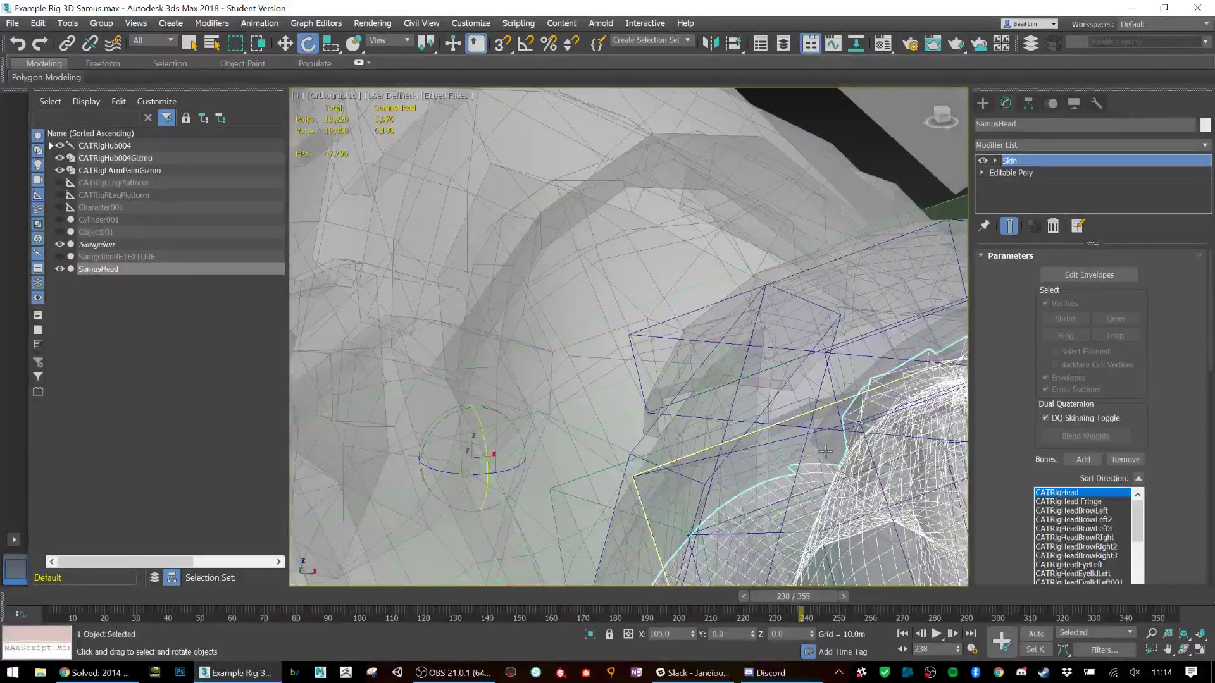
{"action": "scroll", "coordinate": [825, 452], "scroll_direction": "down", "scroll_amount": 5}
{"action": "middle_click_drag", "start_coordinate": [826, 452], "coordinate": [798, 560], "text": "alt"}
{"action": "scroll", "coordinate": [734, 419], "scroll_direction": "up", "scroll_amount": 4}
{"action": "scroll", "coordinate": [770, 462], "scroll_direction": "up", "scroll_amount": 3}
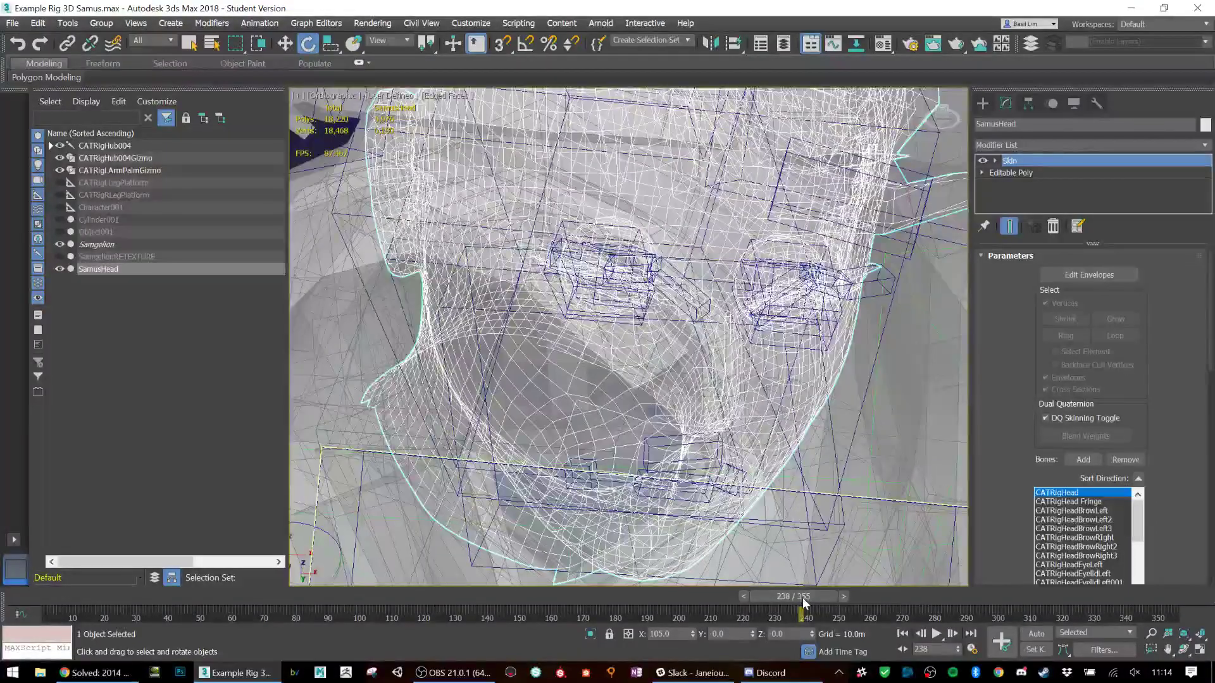
{"action": "left_click_drag", "start_coordinate": [803, 598], "coordinate": [798, 598]}
{"action": "scroll", "coordinate": [674, 420], "scroll_direction": "down", "scroll_amount": 3}
{"action": "middle_click_drag", "start_coordinate": [774, 473], "coordinate": [776, 559], "text": "alt"}
{"action": "left_click_drag", "start_coordinate": [810, 597], "coordinate": [916, 595]}
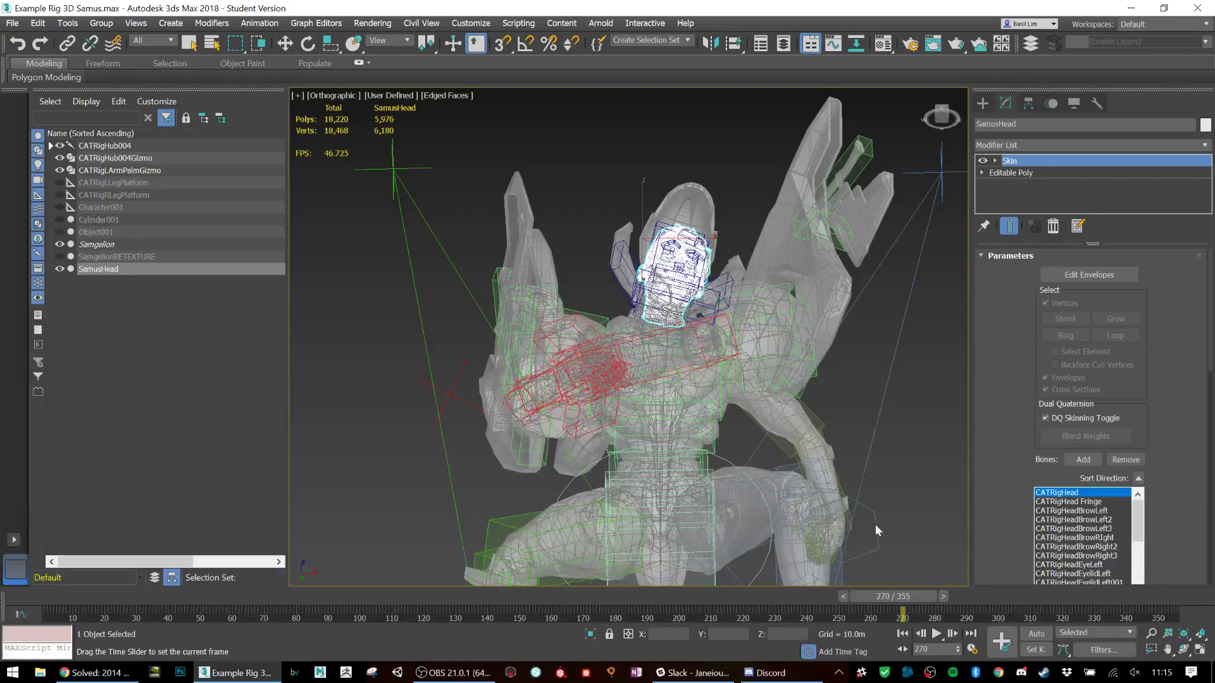
Step: Scrub the animation to frame 328 and examine the brow, eye and mouth bones up close
{"action": "key", "text": "e"}
{"action": "scroll", "coordinate": [747, 232], "scroll_direction": "up", "scroll_amount": 5}
{"action": "scroll", "coordinate": [661, 335], "scroll_direction": "up", "scroll_amount": 3}
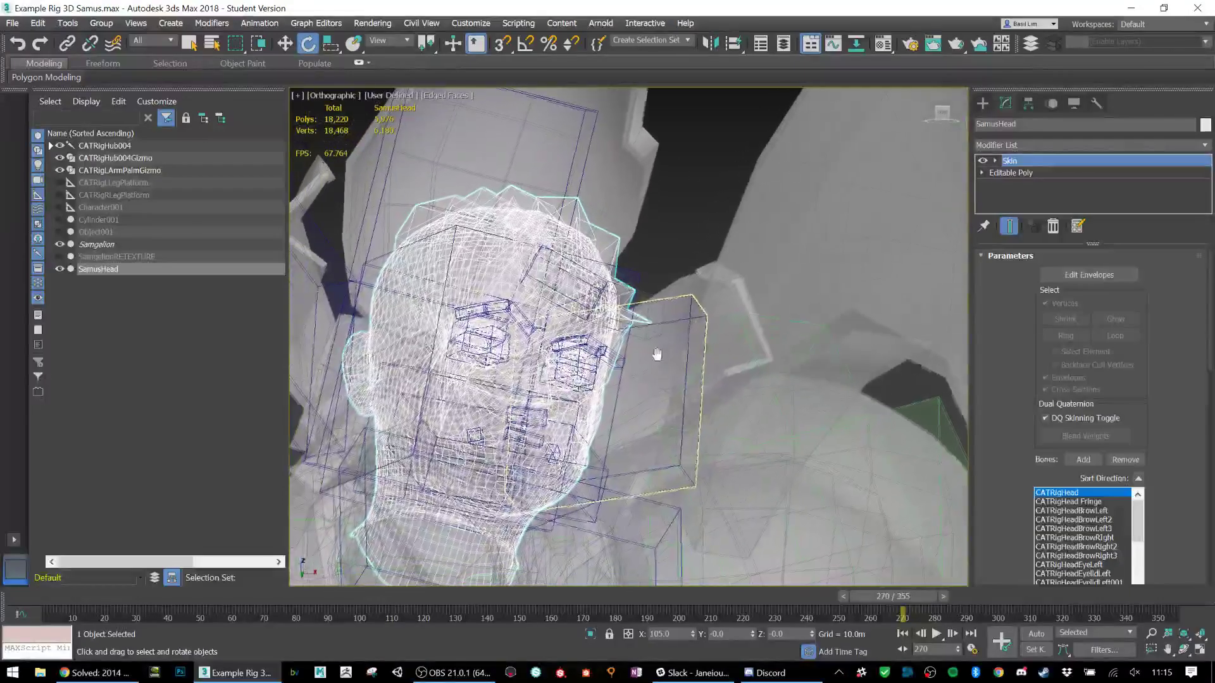
{"action": "left_click_drag", "start_coordinate": [895, 596], "coordinate": [1070, 598]}
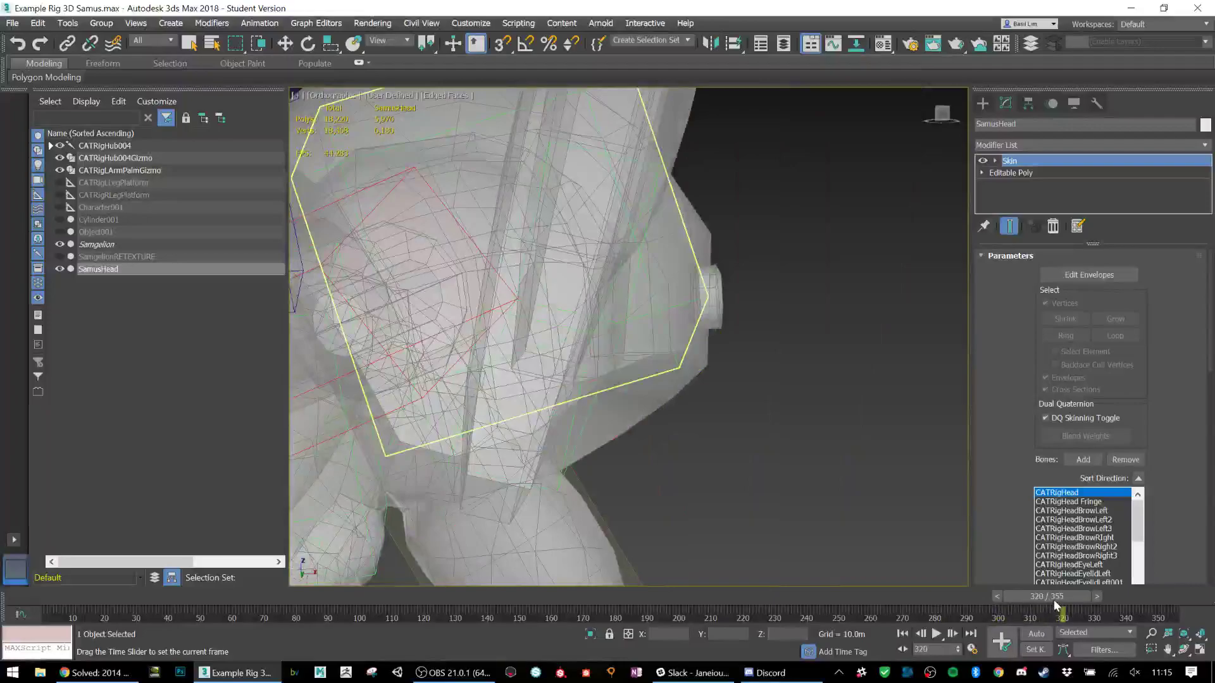
{"action": "scroll", "coordinate": [600, 342], "scroll_direction": "down", "scroll_amount": 5}
{"action": "scroll", "coordinate": [600, 342], "scroll_direction": "down", "scroll_amount": 3}
{"action": "scroll", "coordinate": [600, 342], "scroll_direction": "up", "scroll_amount": 10}
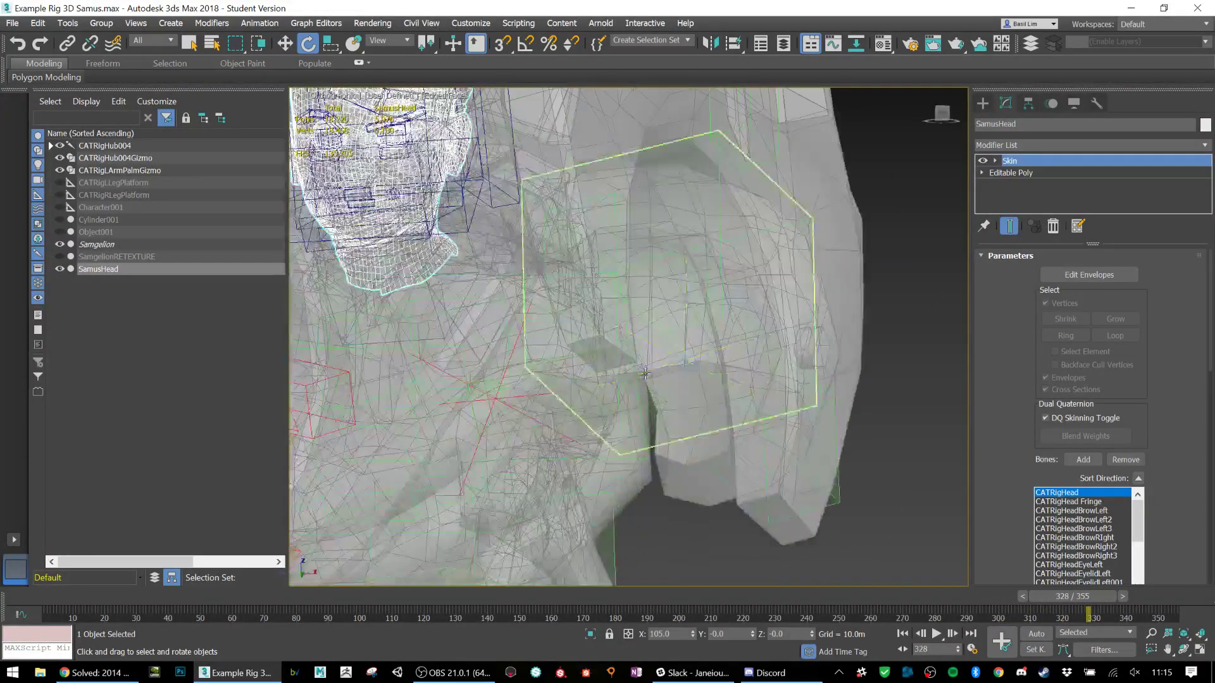
{"action": "scroll", "coordinate": [569, 304], "scroll_direction": "up", "scroll_amount": 4}
{"action": "scroll", "coordinate": [570, 304], "scroll_direction": "down", "scroll_amount": 2}
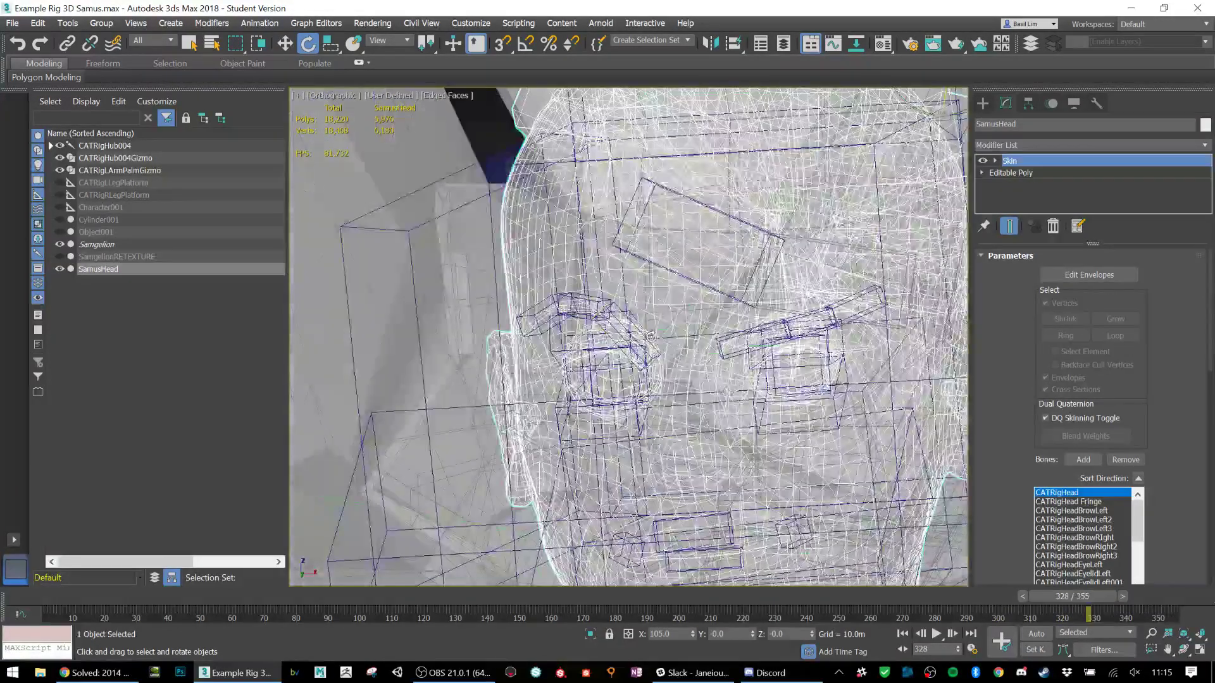
Step: Select the right and left brow bone chains, and try rotating the CATRigHeadBrowLeft bone
{"action": "double_click", "coordinate": [618, 326]}
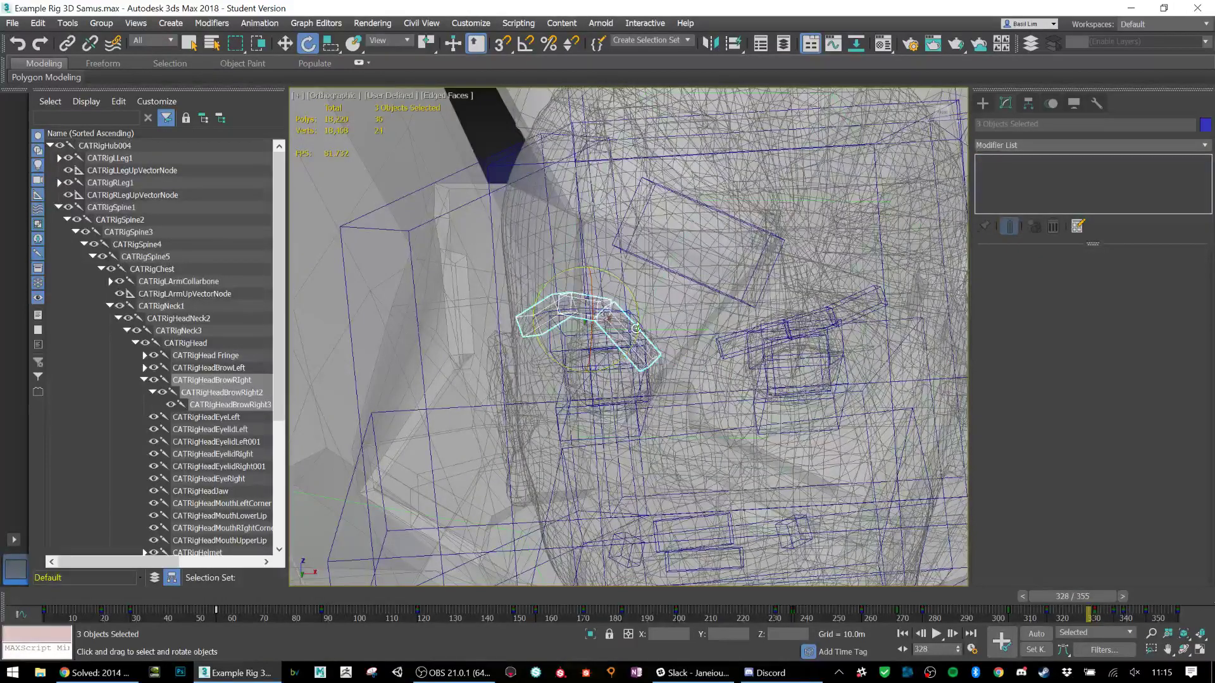
{"action": "double_click", "coordinate": [769, 347]}
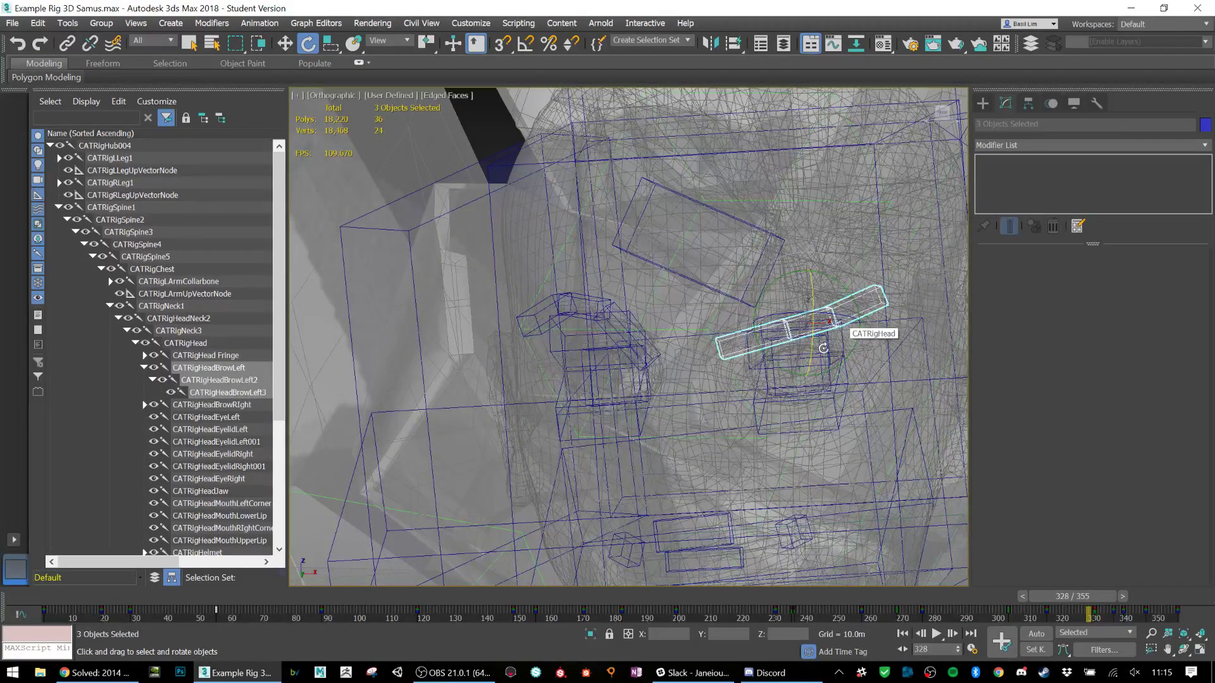
{"action": "left_click", "coordinate": [751, 347]}
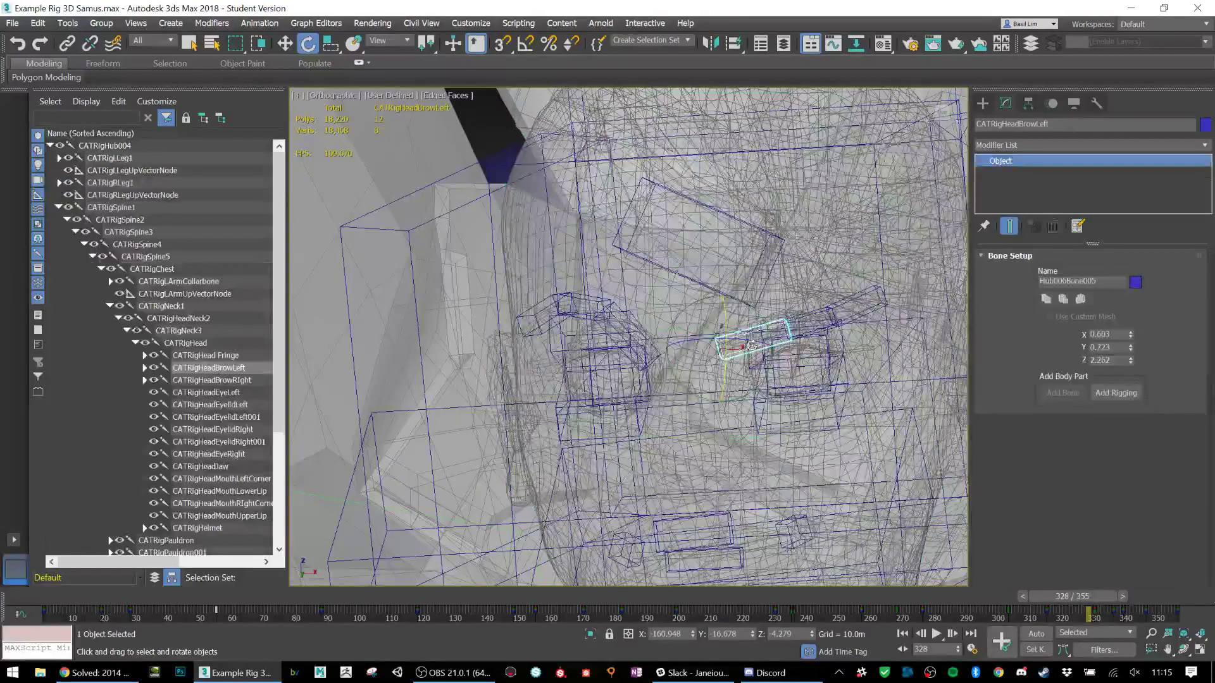
{"action": "left_click_drag", "start_coordinate": [753, 322], "coordinate": [752, 296]}
{"action": "left_click_drag", "start_coordinate": [779, 338], "coordinate": [790, 314]}
{"action": "right_click", "coordinate": [789, 314]}
Step: Try tilting the CATRigHeadBrowLeft bone downward with its chain, and undo each rotation
{"action": "scroll", "coordinate": [812, 329], "scroll_direction": "up", "scroll_amount": 4}
{"action": "scroll", "coordinate": [813, 332], "scroll_direction": "down", "scroll_amount": 2}
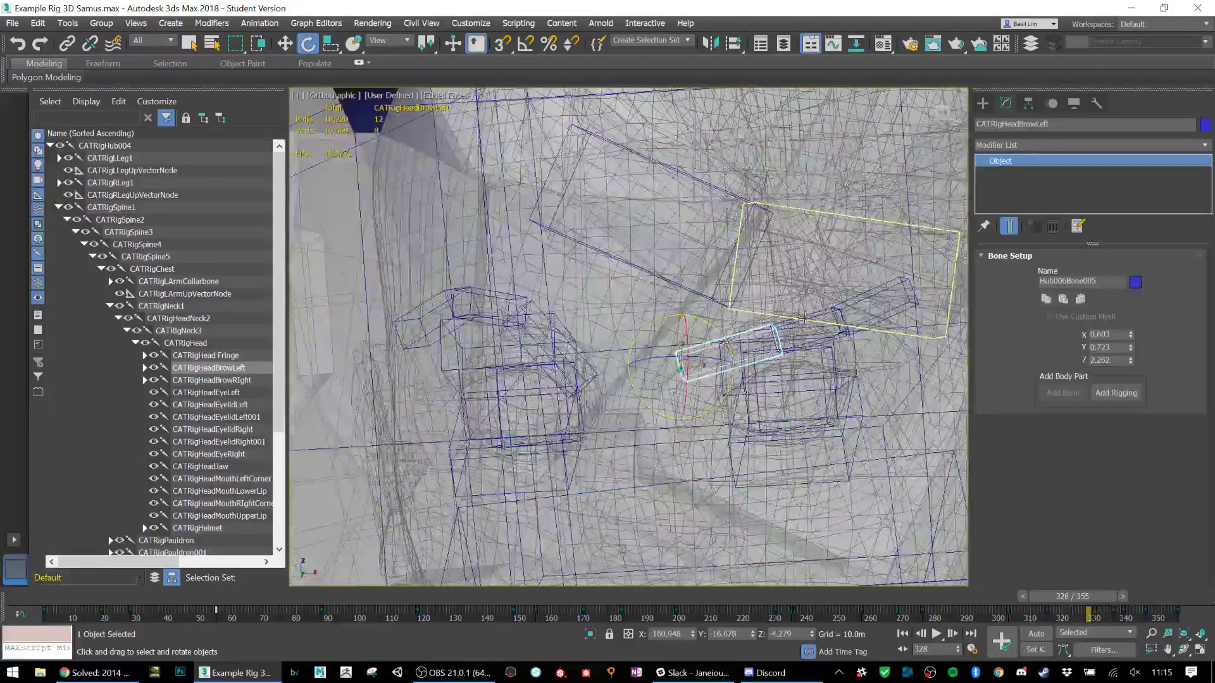
{"action": "middle_click_drag", "start_coordinate": [813, 336], "coordinate": [798, 347], "text": "alt"}
{"action": "mouse_move", "coordinate": [711, 322]}
{"action": "left_mouse_down"}
{"action": "mouse_move", "coordinate": [693, 309]}
{"action": "mouse_move", "coordinate": [731, 319]}
{"action": "left_mouse_up"}
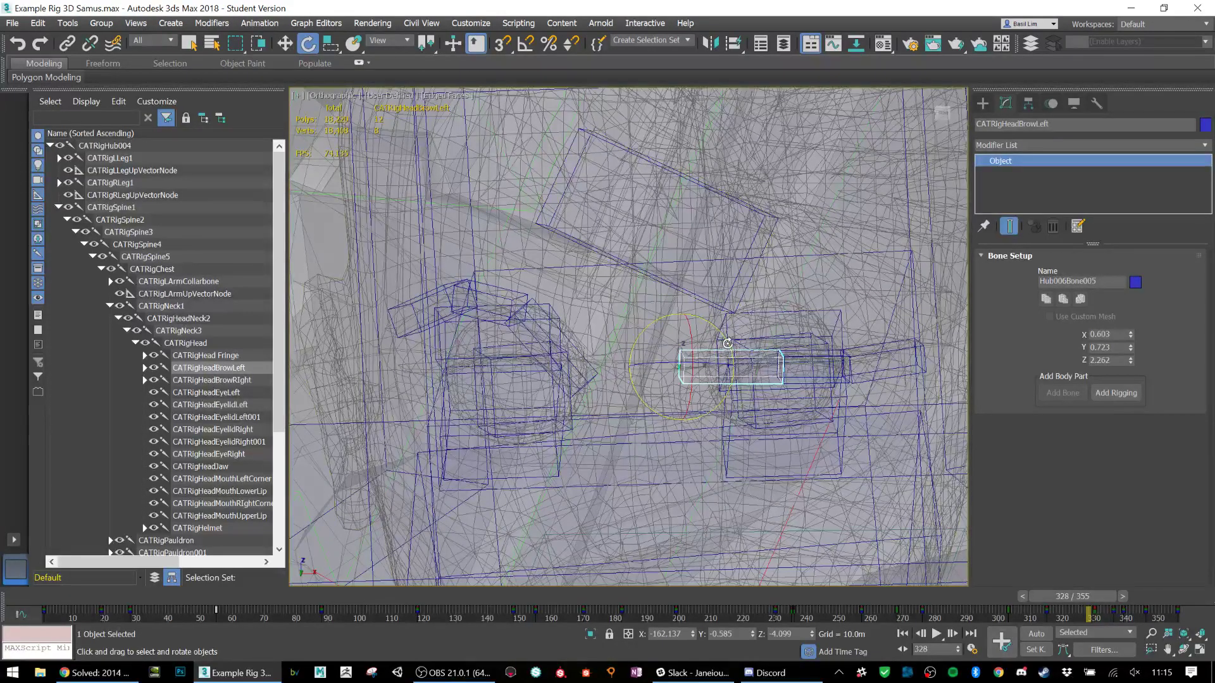
{"action": "left_click_drag", "start_coordinate": [719, 336], "coordinate": [725, 351]}
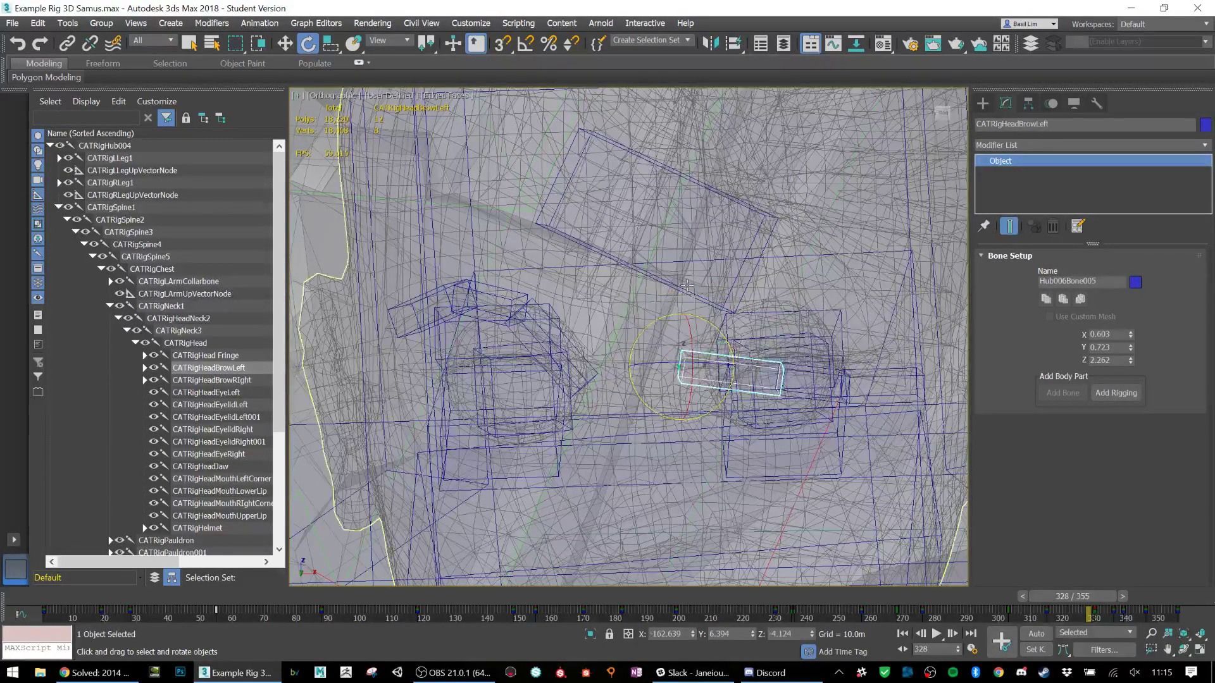
{"action": "key", "text": "ctrl+z"}
{"action": "mouse_move", "coordinate": [713, 323]}
{"action": "left_mouse_down"}
{"action": "mouse_move", "coordinate": [699, 312]}
{"action": "mouse_move", "coordinate": [726, 331]}
{"action": "left_mouse_up"}
{"action": "key", "text": "ctrl+z"}
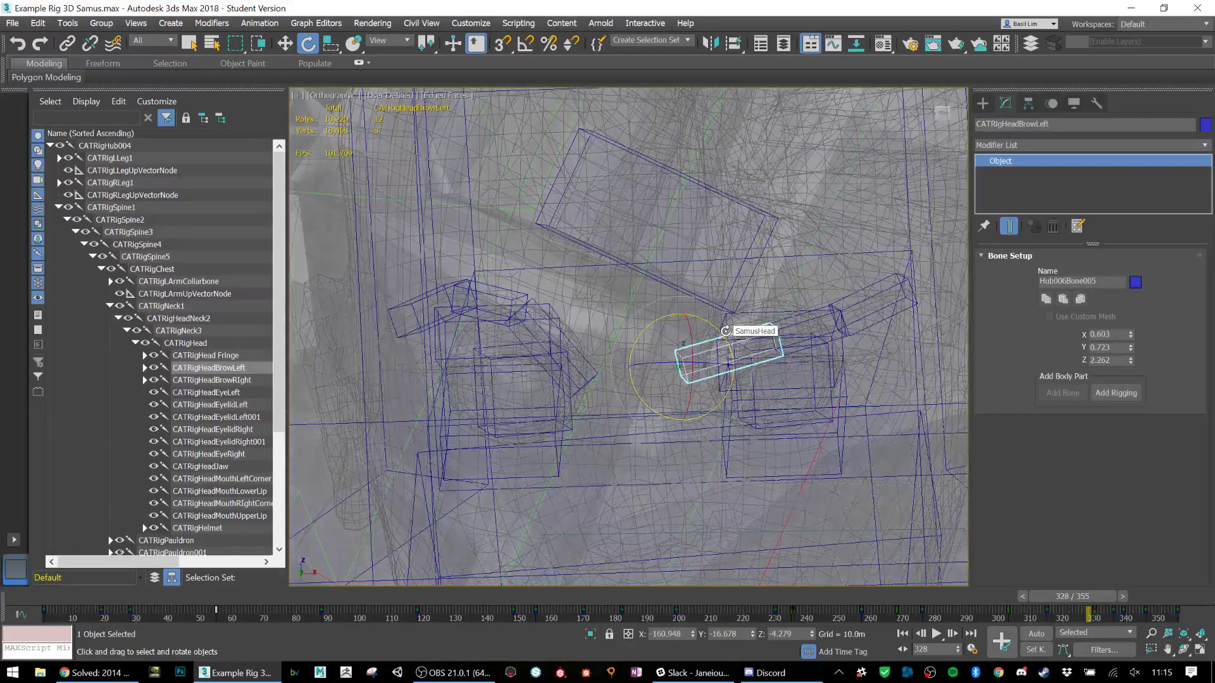
Step: Try rotating the CATRigHeadEyeRight bone, and undo the rotation
{"action": "scroll", "coordinate": [727, 331], "scroll_direction": "down", "scroll_amount": 3}
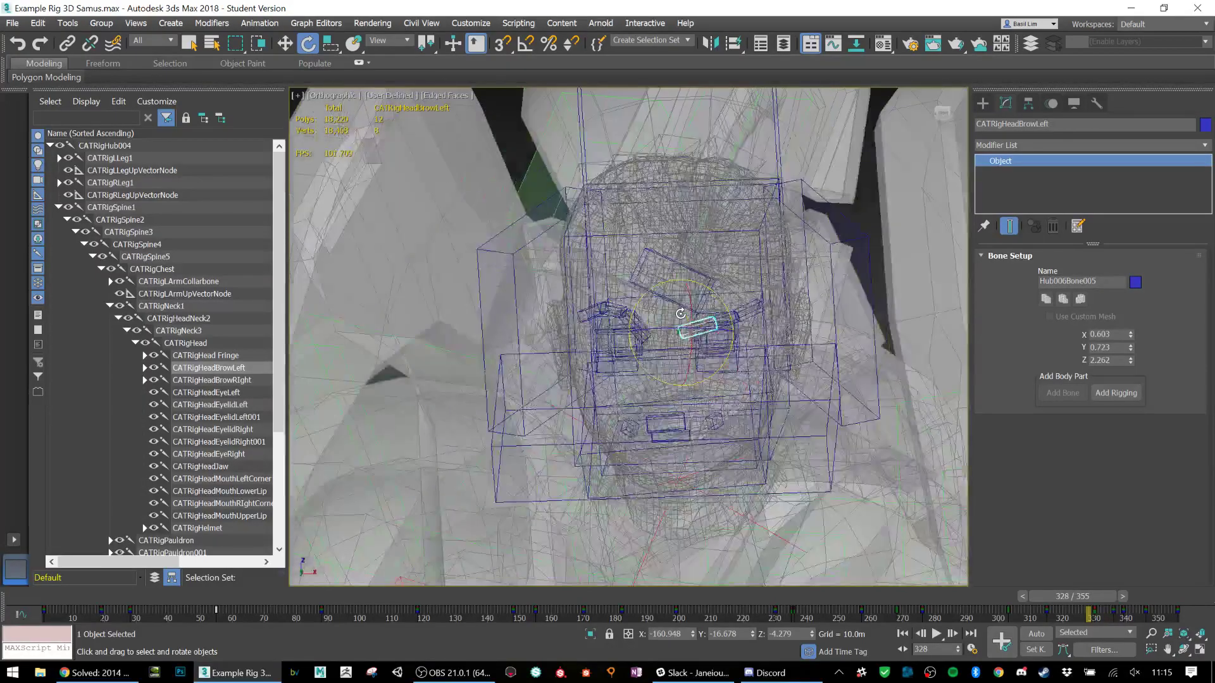
{"action": "scroll", "coordinate": [576, 376], "scroll_direction": "up", "scroll_amount": 3}
{"action": "left_click", "coordinate": [557, 379]}
{"action": "middle_click_drag", "start_coordinate": [556, 380], "coordinate": [556, 399], "text": "alt"}
{"action": "left_click_drag", "start_coordinate": [549, 389], "coordinate": [515, 392]}
{"action": "key", "text": "ctrl+z"}
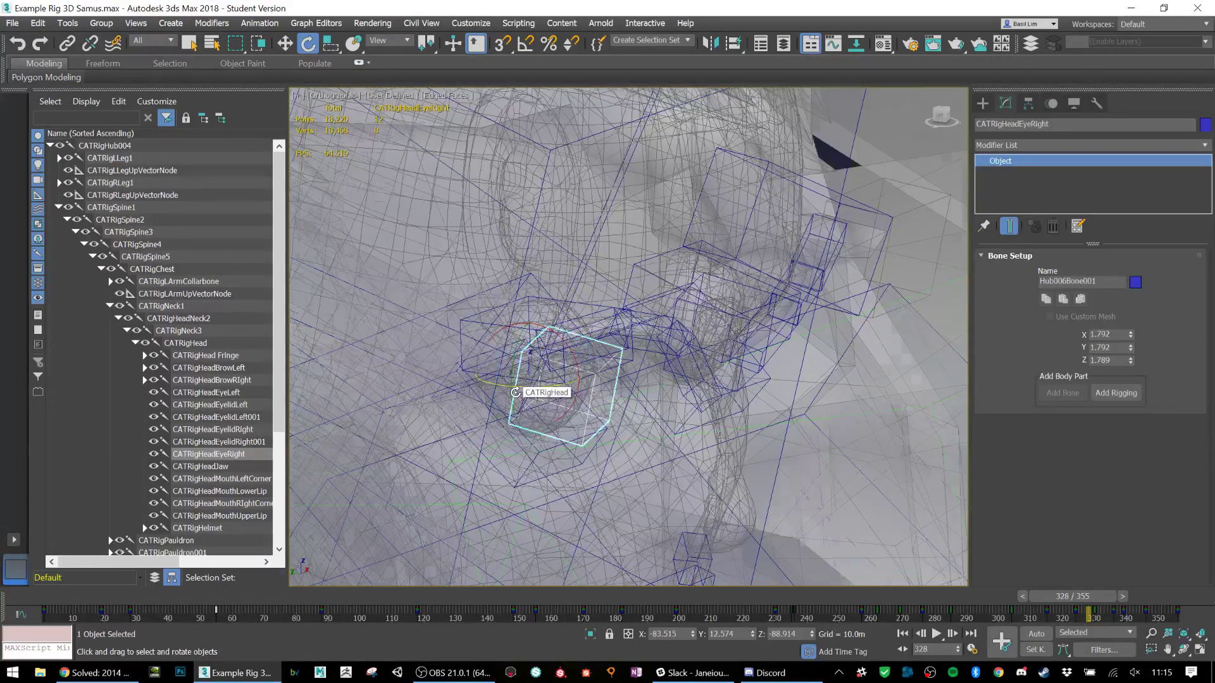
Step: Clear the selection and look over the head and its helmet bones from the side
{"action": "scroll", "coordinate": [515, 392], "scroll_direction": "down", "scroll_amount": 3}
{"action": "left_click", "coordinate": [652, 240]}
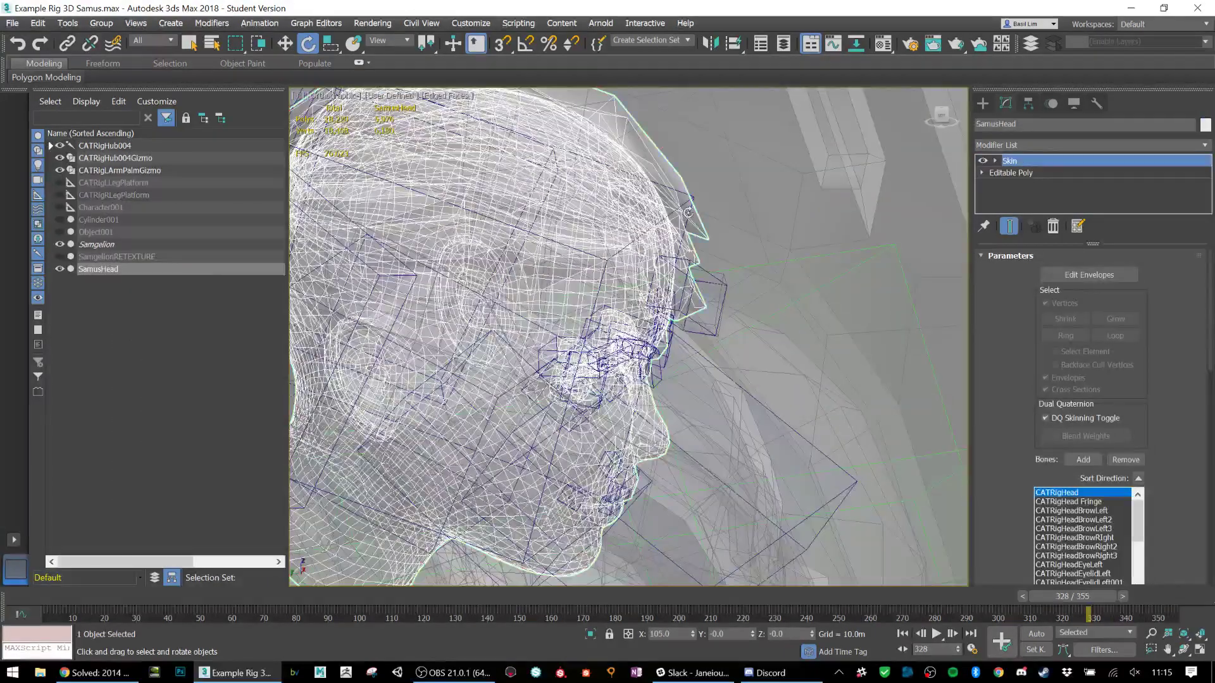
{"action": "left_click", "coordinate": [690, 199]}
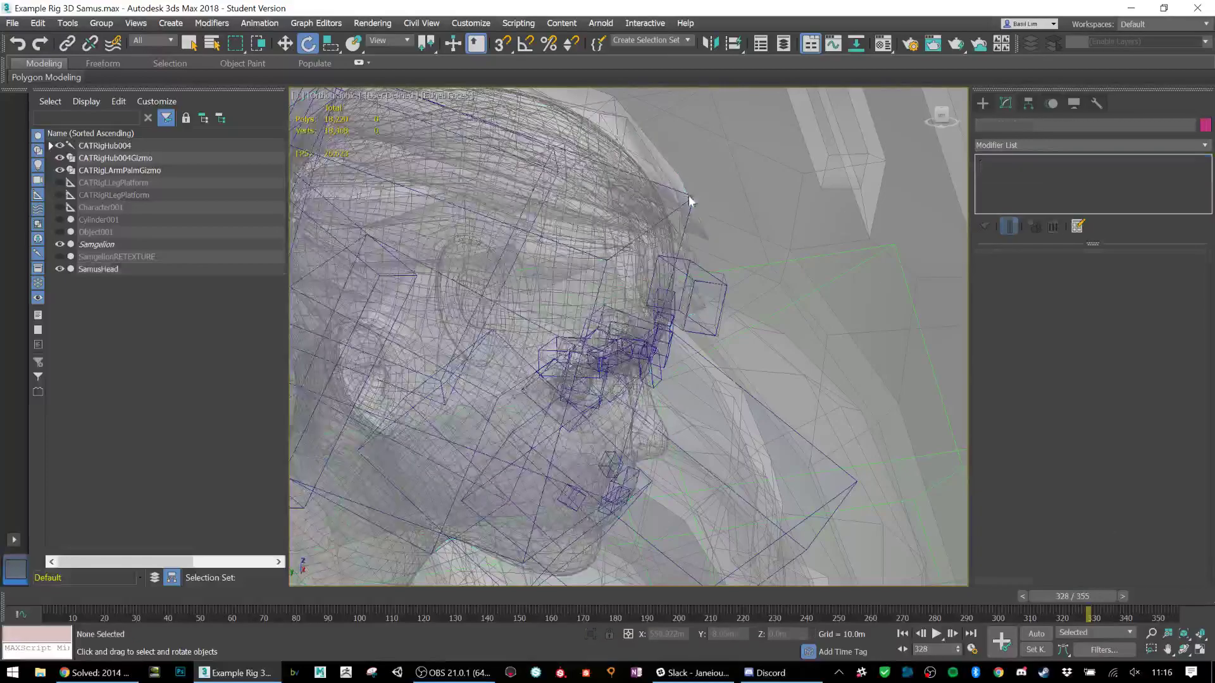
{"action": "middle_click_drag", "start_coordinate": [568, 201], "coordinate": [712, 227]}
{"action": "scroll", "coordinate": [712, 227], "scroll_direction": "down", "scroll_amount": 5}
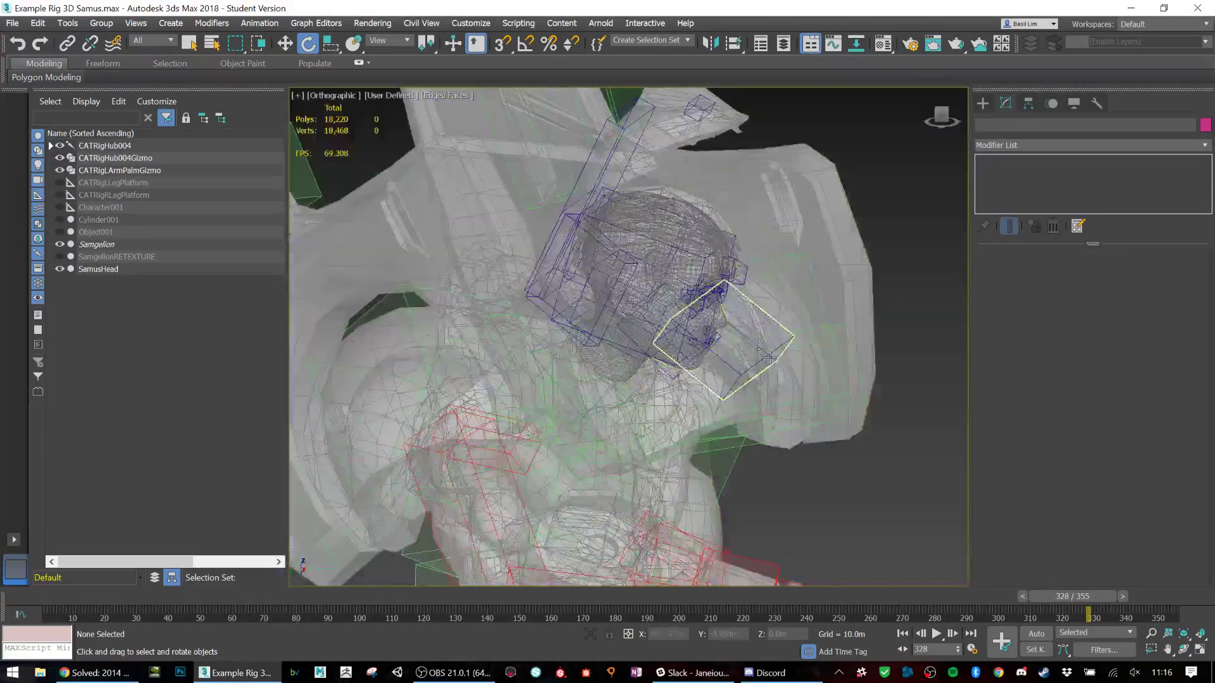
{"action": "middle_click_drag", "start_coordinate": [753, 348], "coordinate": [693, 354], "text": "alt"}
{"action": "middle_click_drag", "start_coordinate": [954, 378], "coordinate": [916, 391]}
Step: Show the character in the Front view with Default Shading
{"action": "key", "text": "f"}
{"action": "scroll", "coordinate": [706, 348], "scroll_direction": "down", "scroll_amount": 10}
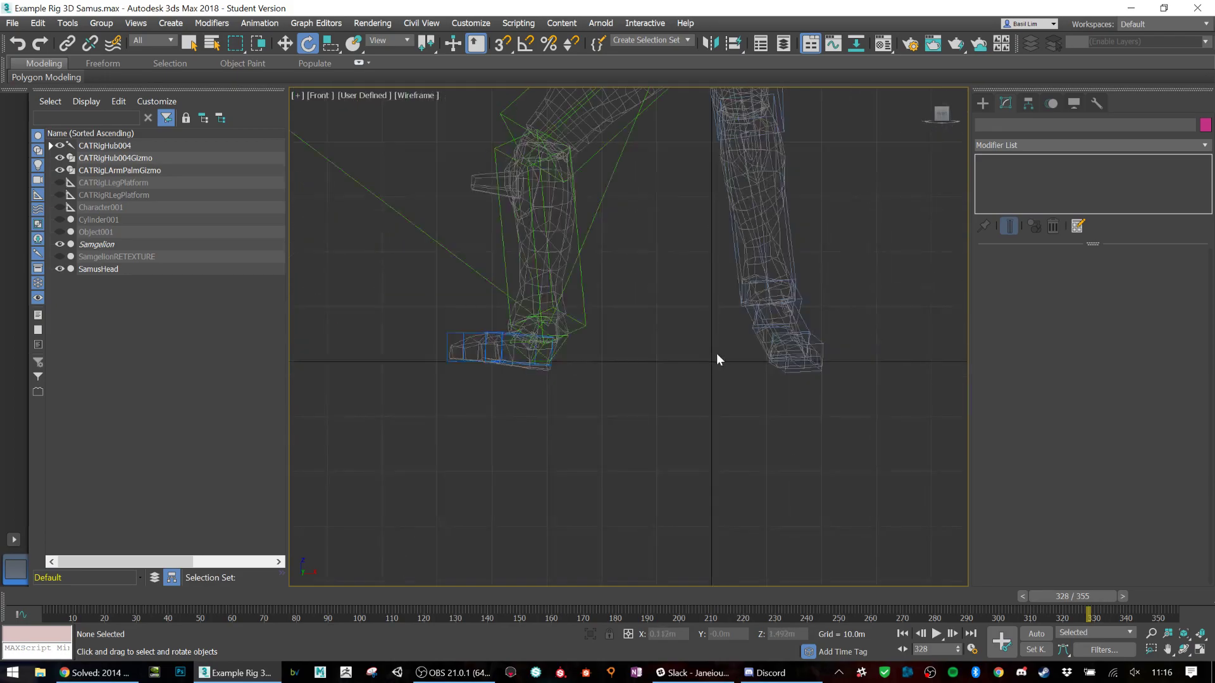
{"action": "middle_click_drag", "start_coordinate": [715, 354], "coordinate": [659, 500]}
{"action": "left_click", "coordinate": [409, 95]}
{"action": "left_click", "coordinate": [446, 108]}
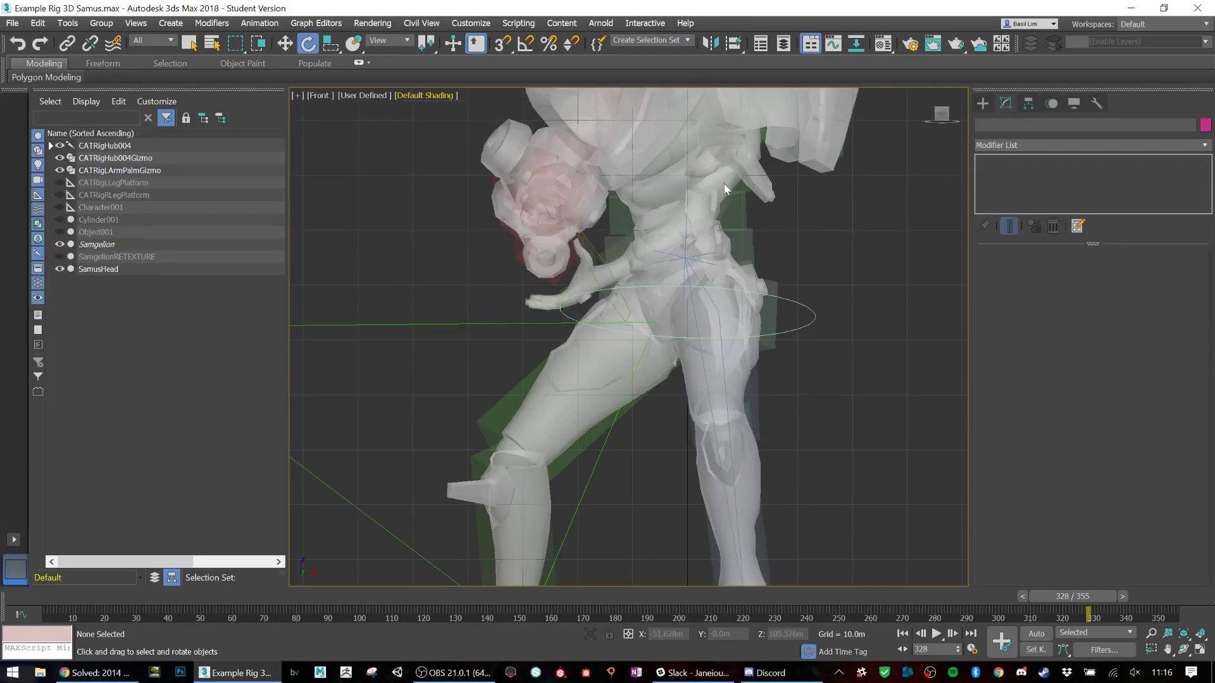
Step: Frame the character's head and scrub the animation to frame 317 to examine the opened helmet
{"action": "scroll", "coordinate": [711, 247], "scroll_direction": "up", "scroll_amount": 10}
{"action": "scroll", "coordinate": [711, 248], "scroll_direction": "down", "scroll_amount": 4}
{"action": "scroll", "coordinate": [725, 348], "scroll_direction": "up", "scroll_amount": 3}
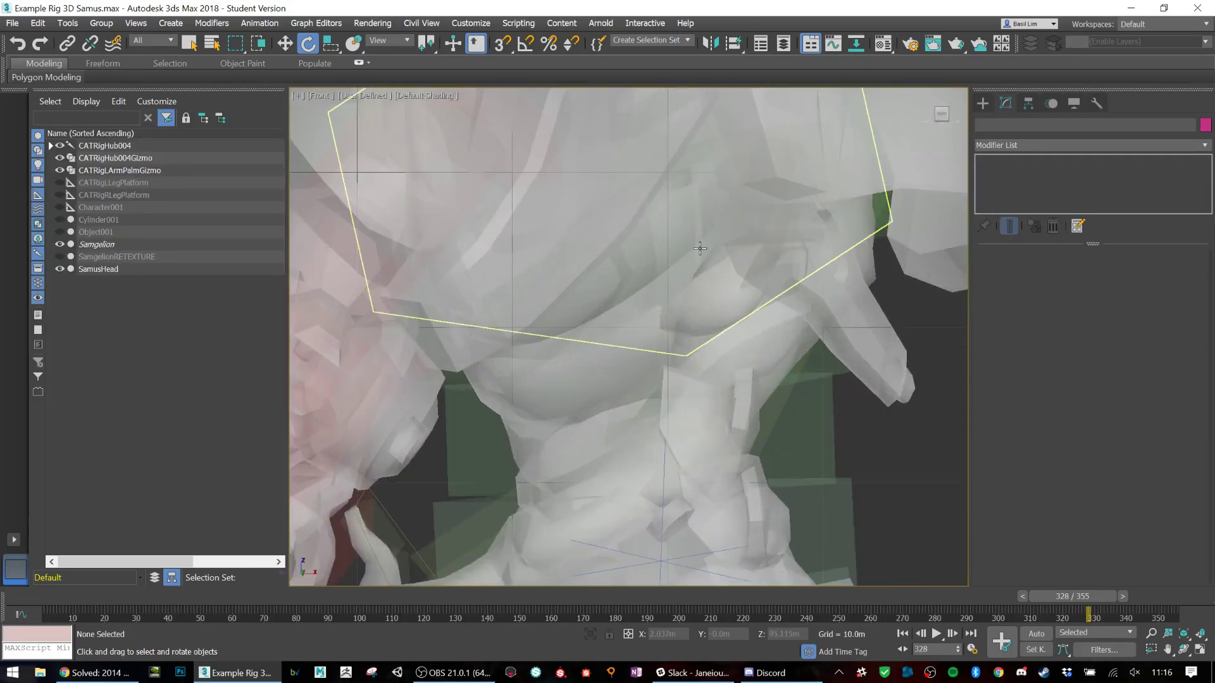
{"action": "middle_click_drag", "start_coordinate": [693, 219], "coordinate": [741, 449]}
{"action": "scroll", "coordinate": [741, 449], "scroll_direction": "down", "scroll_amount": 2}
{"action": "left_click_drag", "start_coordinate": [1058, 594], "coordinate": [1026, 590]}
{"action": "key", "text": "e"}
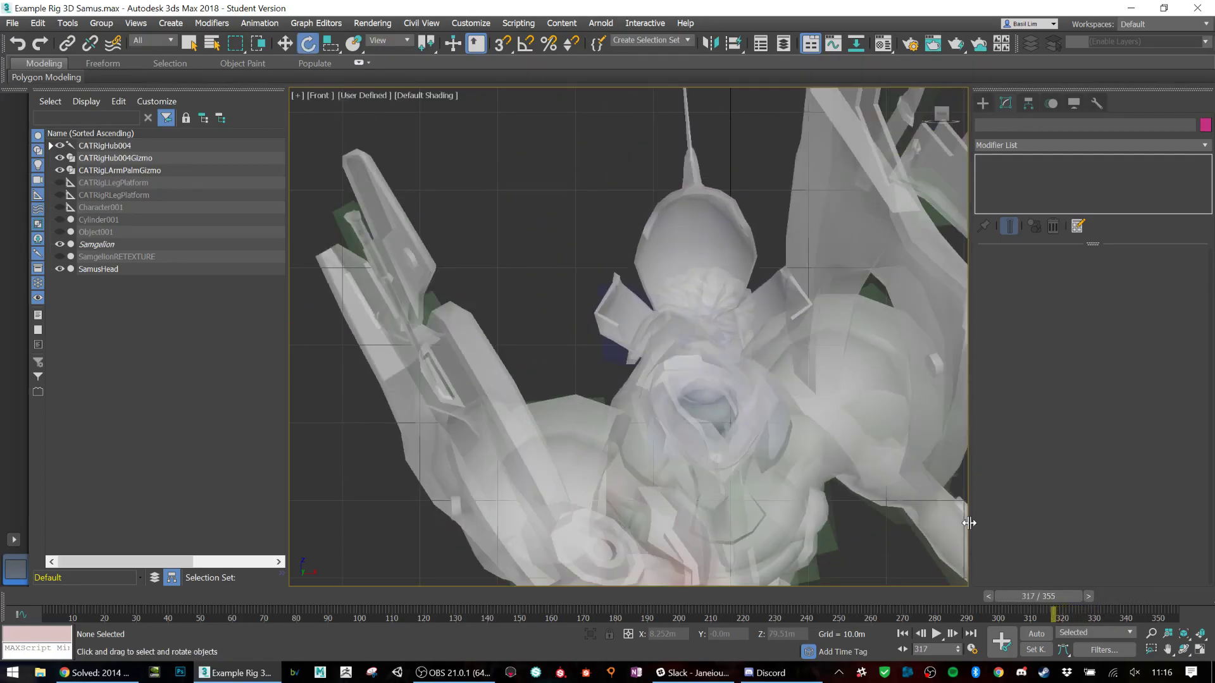
Step: Select the individual helmet bones around the head in turn and examine how they are arranged
{"action": "left_click", "coordinate": [781, 297]}
{"action": "left_click", "coordinate": [698, 265]}
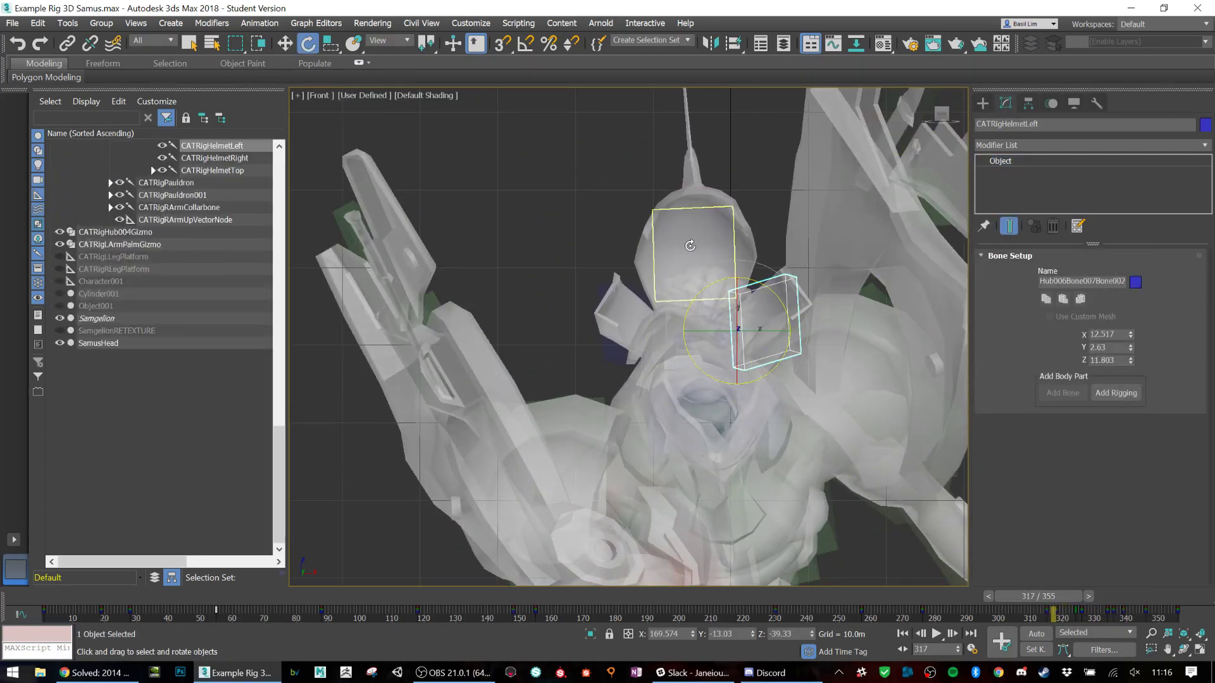
{"action": "left_click", "coordinate": [619, 327]}
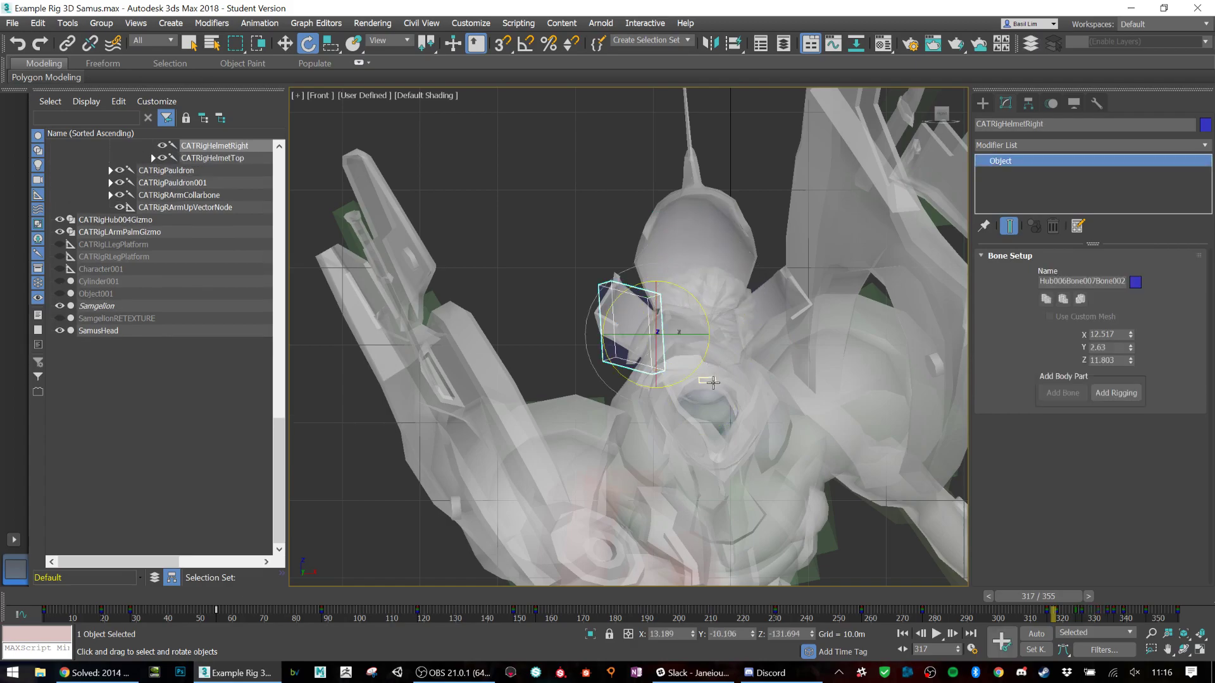
{"action": "left_click", "coordinate": [720, 451]}
{"action": "scroll", "coordinate": [724, 450], "scroll_direction": "up", "scroll_amount": 2}
{"action": "scroll", "coordinate": [724, 451], "scroll_direction": "down", "scroll_amount": 2}
{"action": "left_click", "coordinate": [785, 298]}
{"action": "middle_click_drag", "start_coordinate": [785, 299], "coordinate": [737, 295], "text": "alt"}
{"action": "scroll", "coordinate": [725, 351], "scroll_direction": "down", "scroll_amount": 5}
Step: Return the animation to frame 1, select CATRigHub004 and collapse its bone hierarchy in the scene list
{"action": "left_click_drag", "start_coordinate": [1019, 593], "coordinate": [44, 595]}
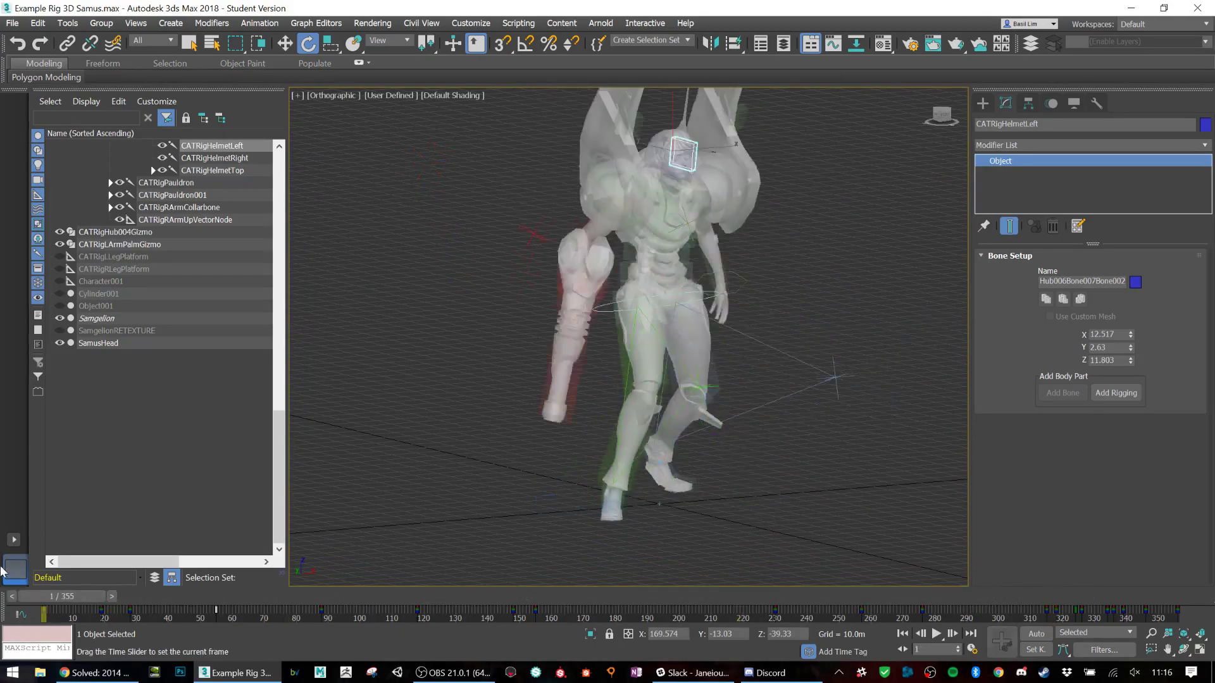
{"action": "scroll", "coordinate": [141, 224], "scroll_direction": "up", "scroll_amount": 11}
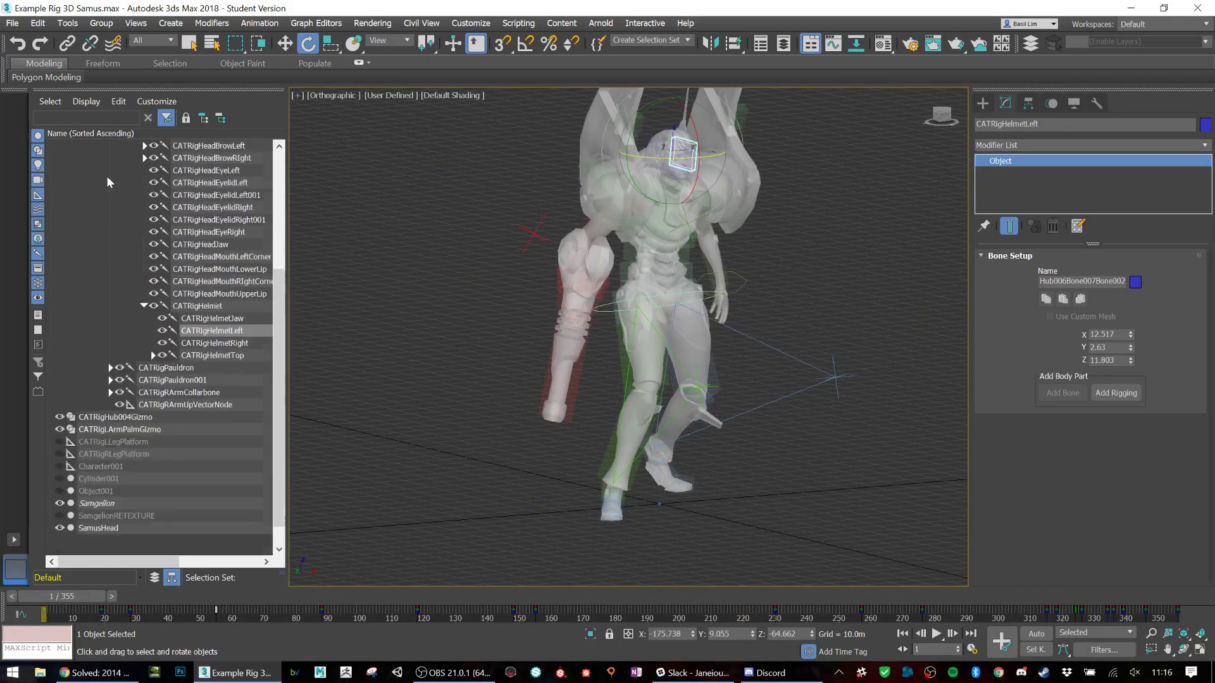
{"action": "left_click", "coordinate": [116, 145]}
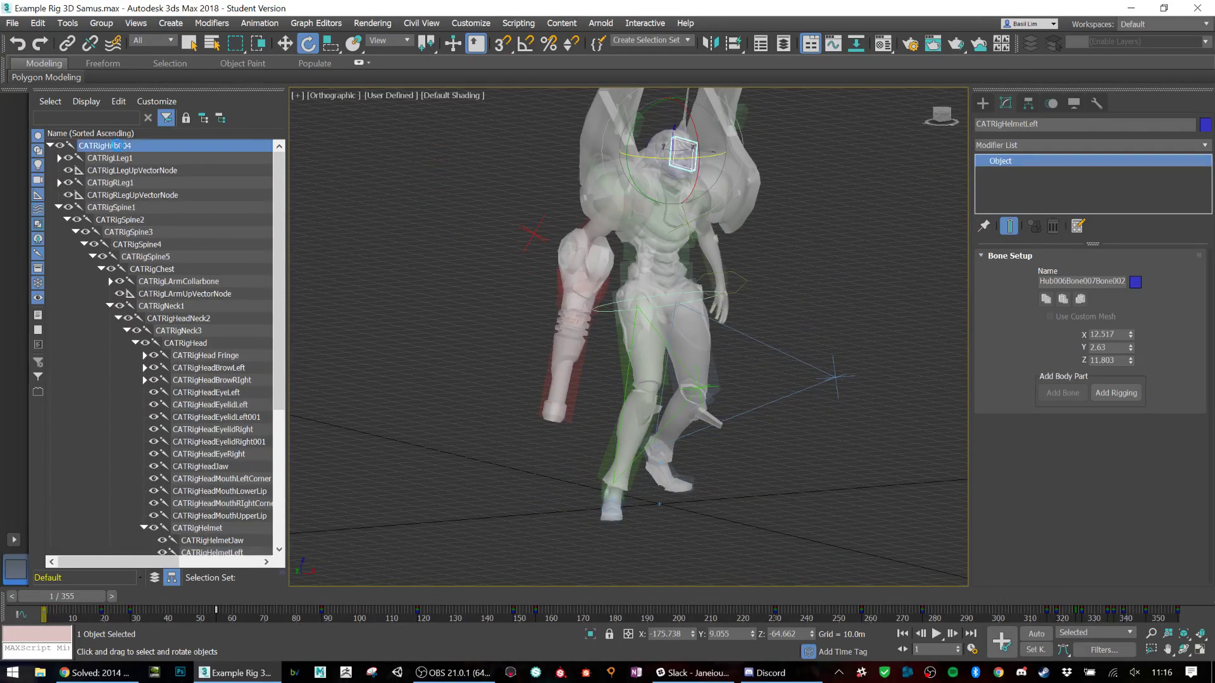
{"action": "right_click", "coordinate": [142, 146]}
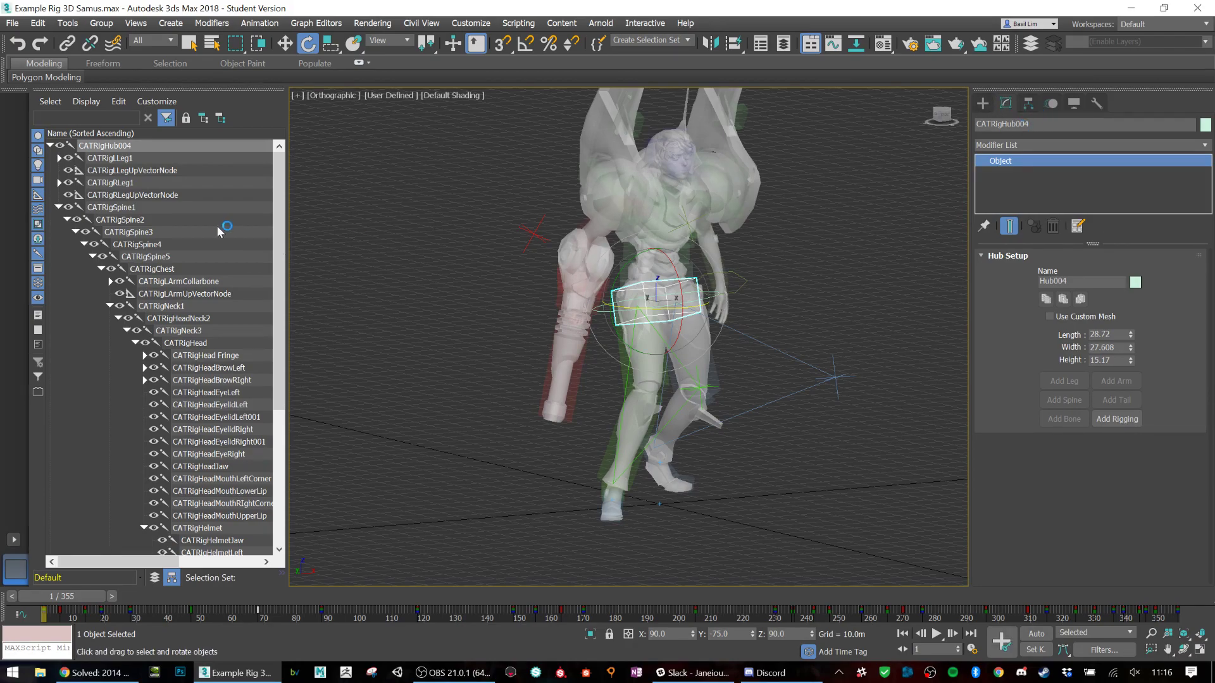
{"action": "right_click", "coordinate": [143, 146]}
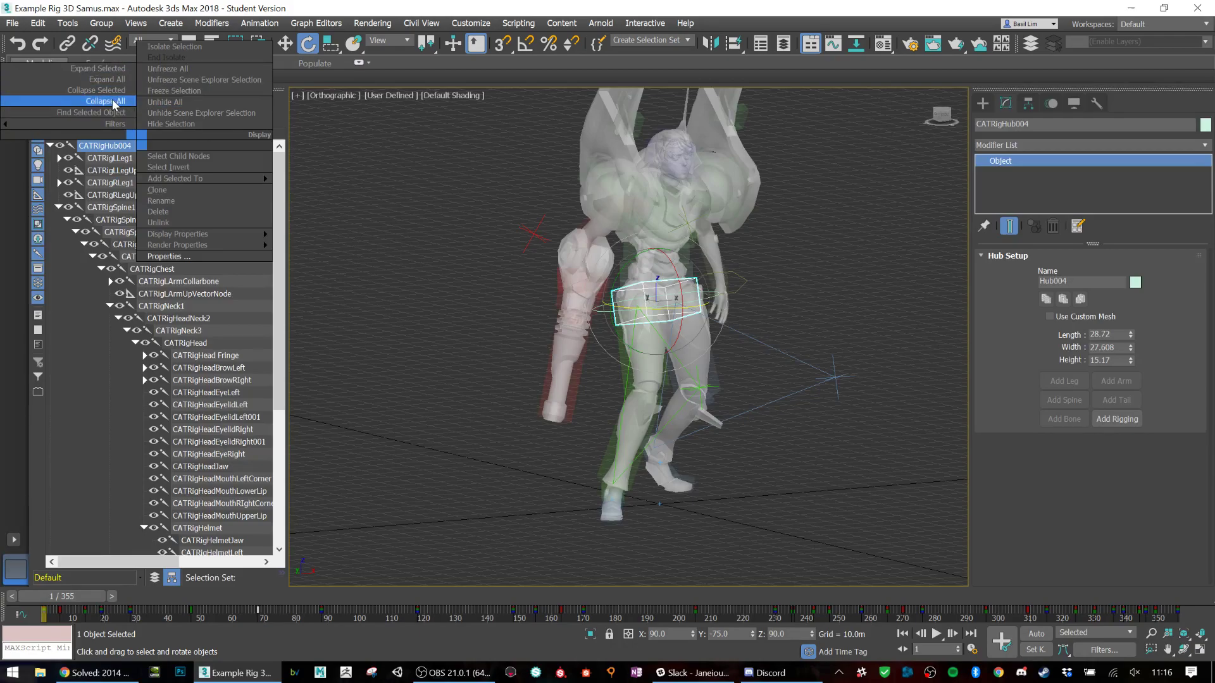
{"action": "left_click", "coordinate": [51, 180]}
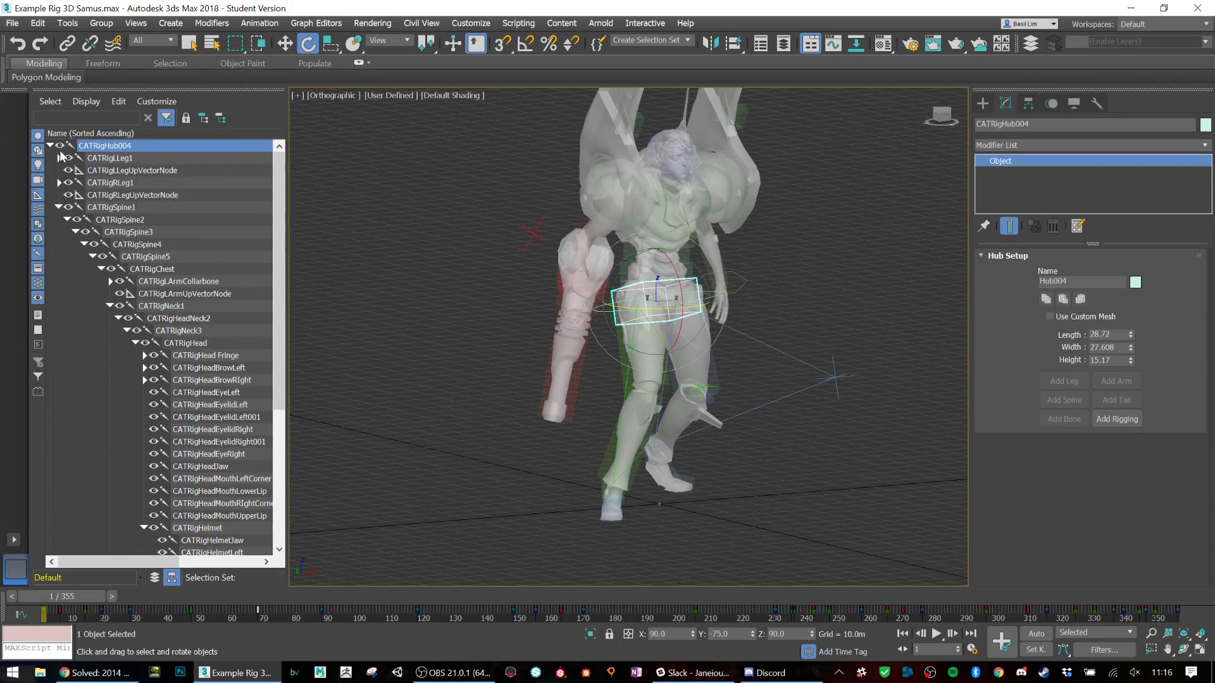
{"action": "left_click", "coordinate": [50, 146]}
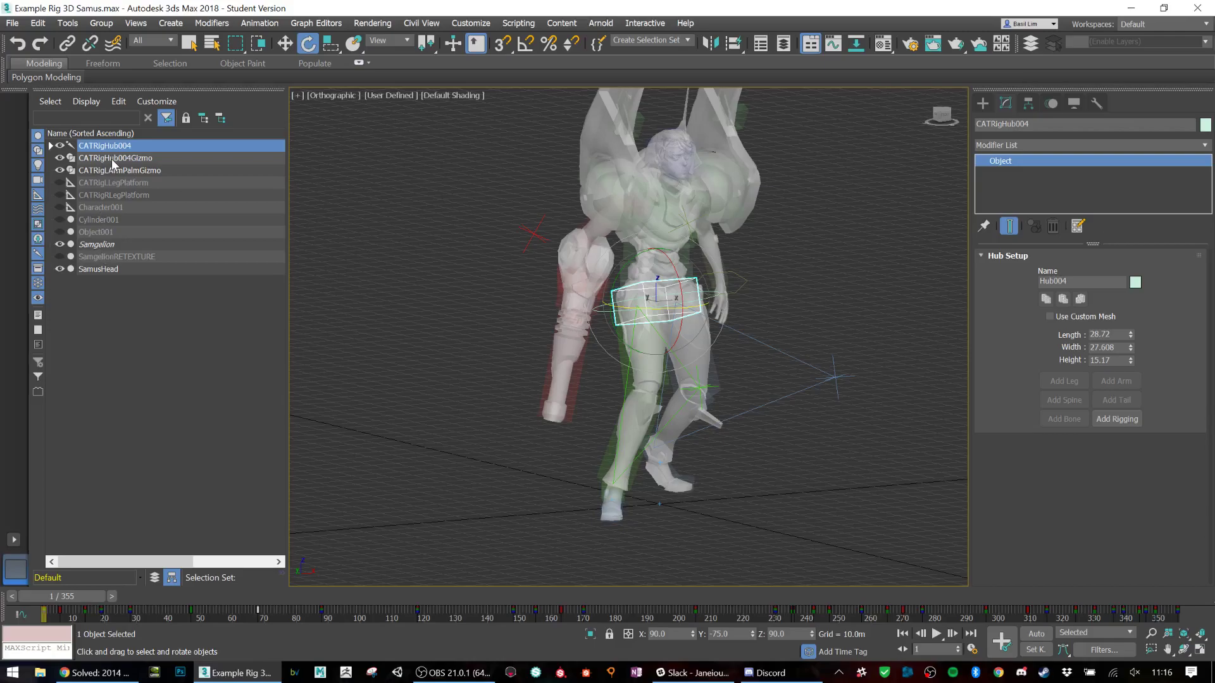
Step: Delete the whole CAT rig from the scene through its Character001 helper
{"action": "left_click", "coordinate": [108, 208]}
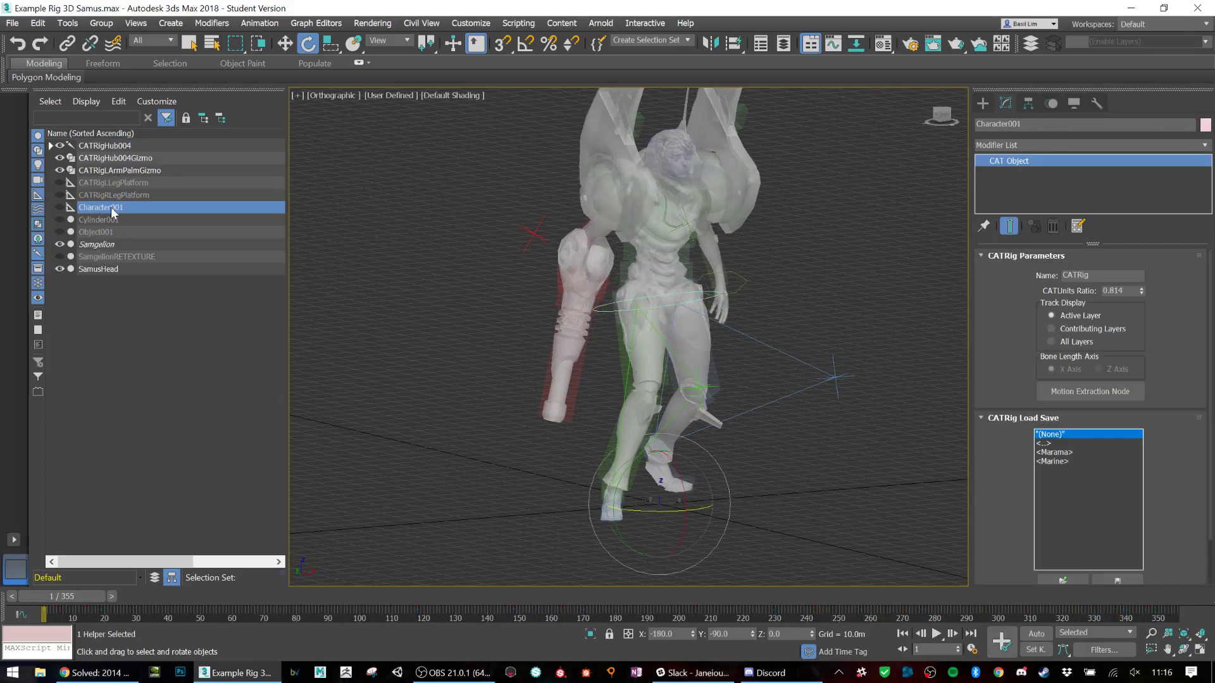
{"action": "key", "text": "Delete"}
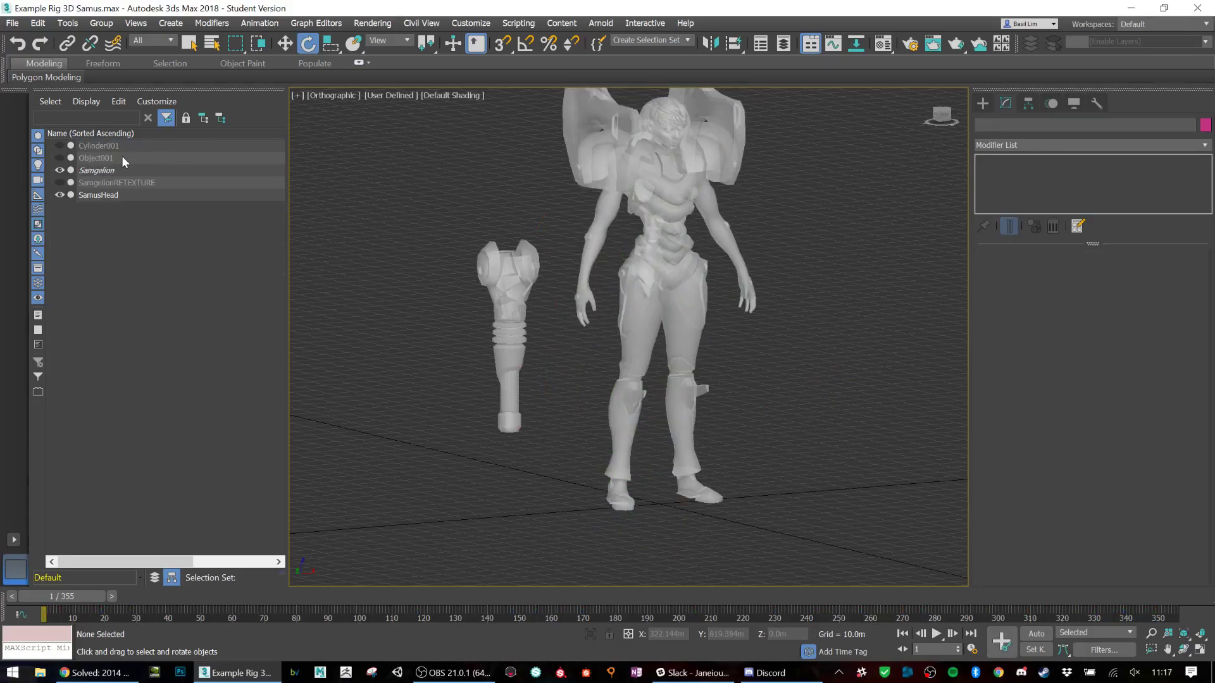
Step: Check the hidden Object001 and SamgelionRETEXTURE meshes, and delete them together with Cylinder001
{"action": "left_click", "coordinate": [99, 146]}
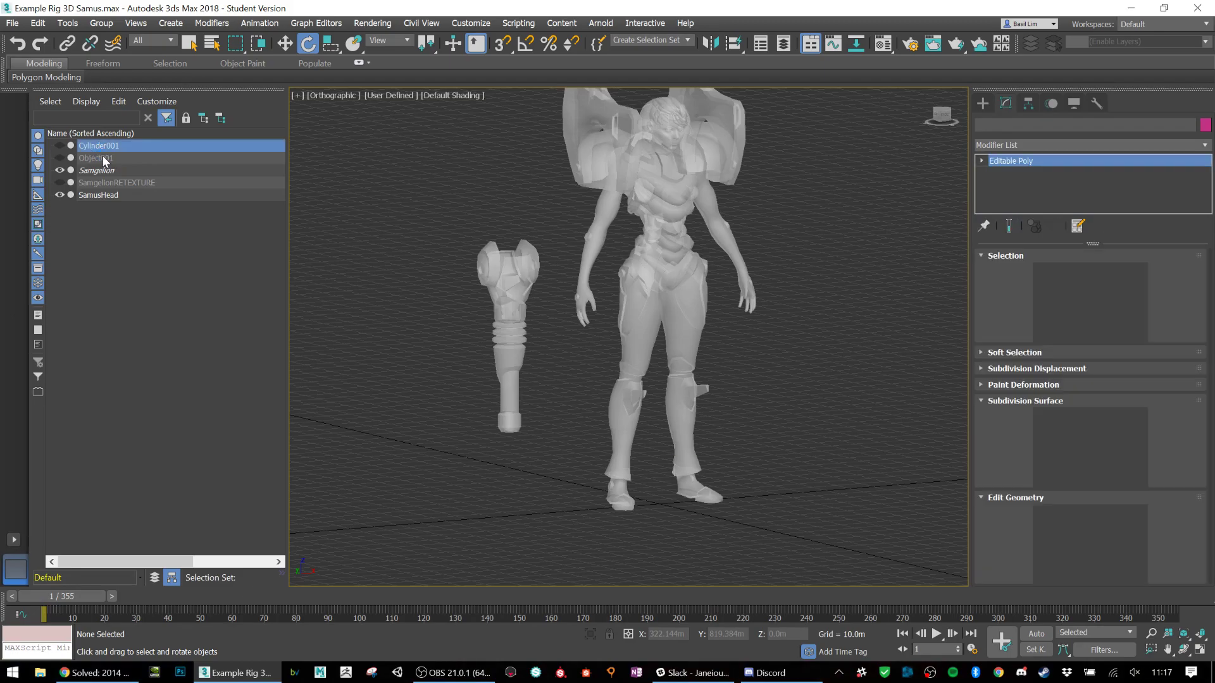
{"action": "left_click", "coordinate": [60, 158]}
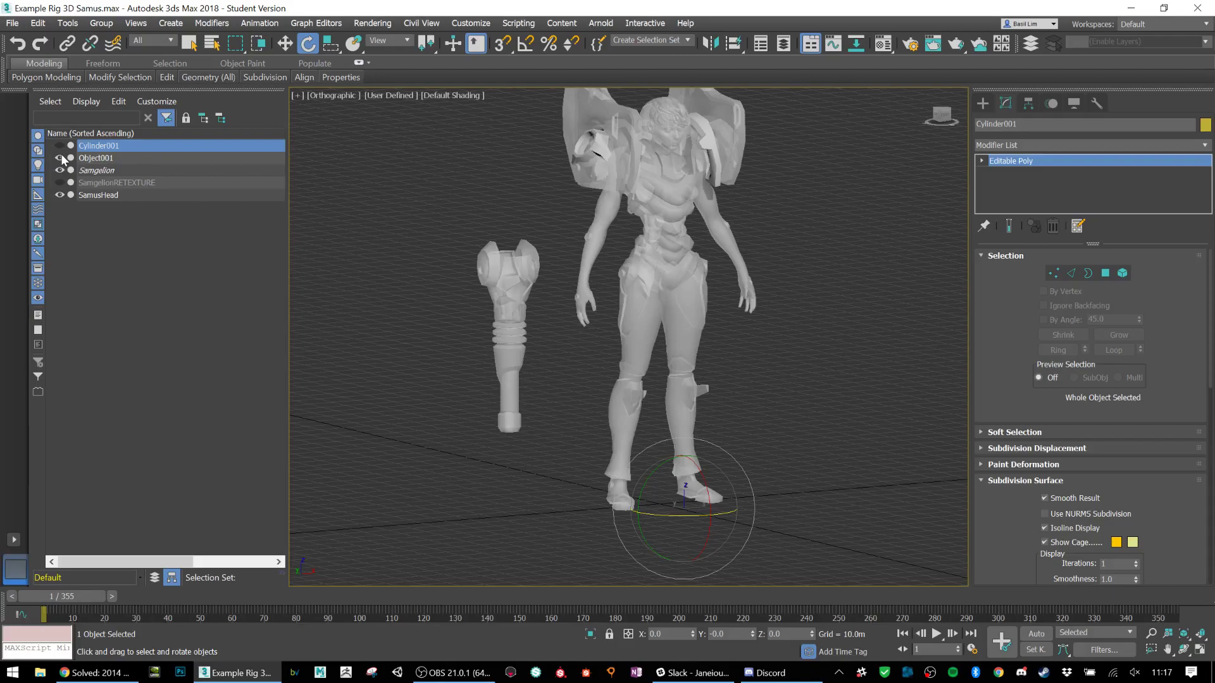
{"action": "left_click", "coordinate": [60, 157]}
{"action": "left_click", "coordinate": [60, 182]}
{"action": "left_click", "coordinate": [61, 182]}
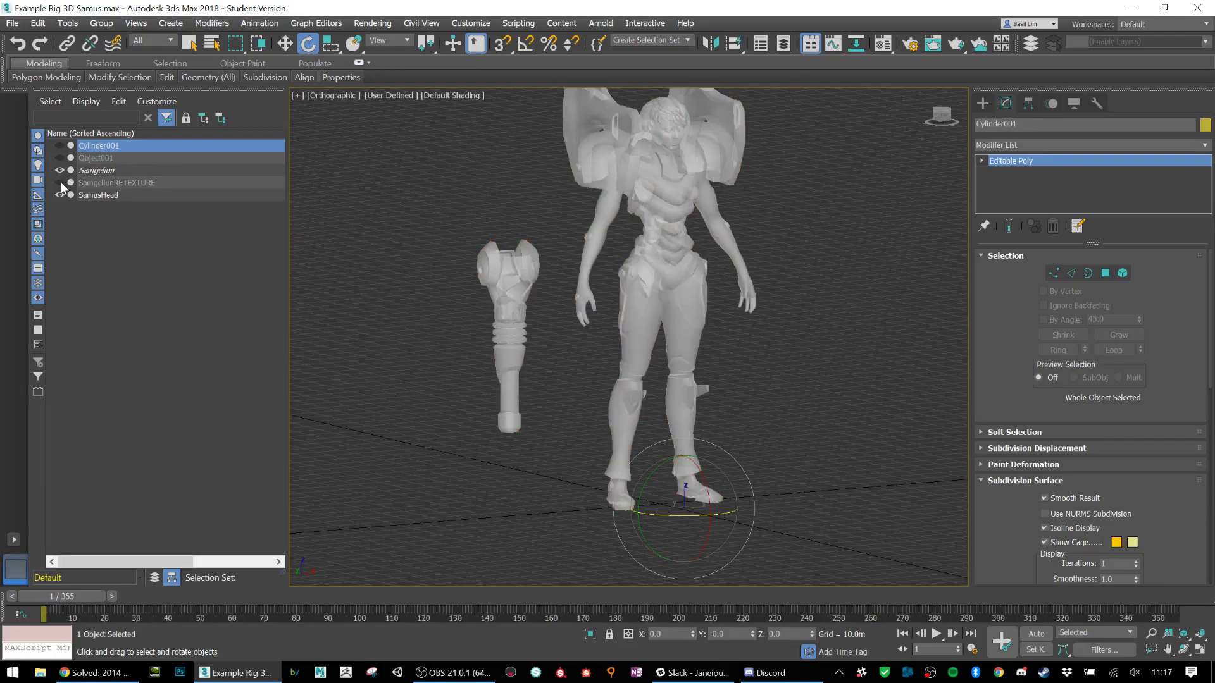
{"action": "left_click", "coordinate": [102, 158]}
{"action": "left_click", "coordinate": [107, 146], "text": "ctrl"}
{"action": "left_click", "coordinate": [99, 183], "text": "ctrl"}
{"action": "key", "text": "Delete"}
Step: Select the Samgelion and SamusHead meshes in turn and look closely at the helmet area
{"action": "middle_click_drag", "start_coordinate": [763, 193], "coordinate": [767, 229], "text": "alt"}
{"action": "left_click", "coordinate": [113, 147]}
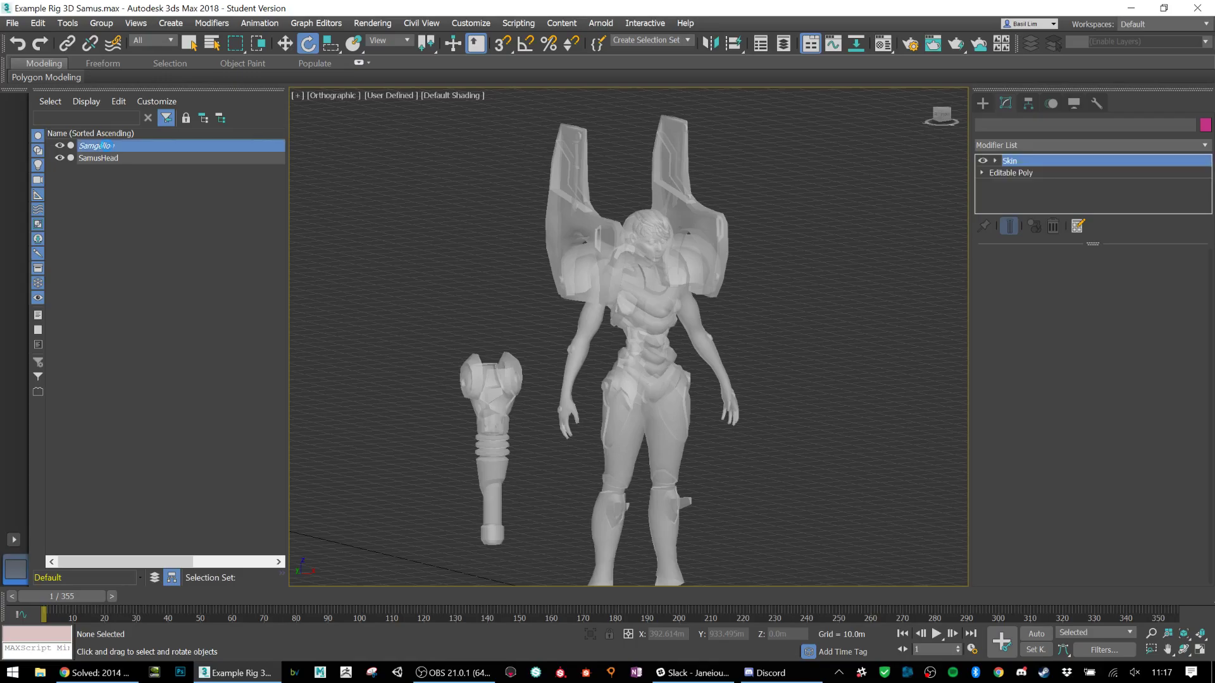
{"action": "left_click", "coordinate": [802, 271]}
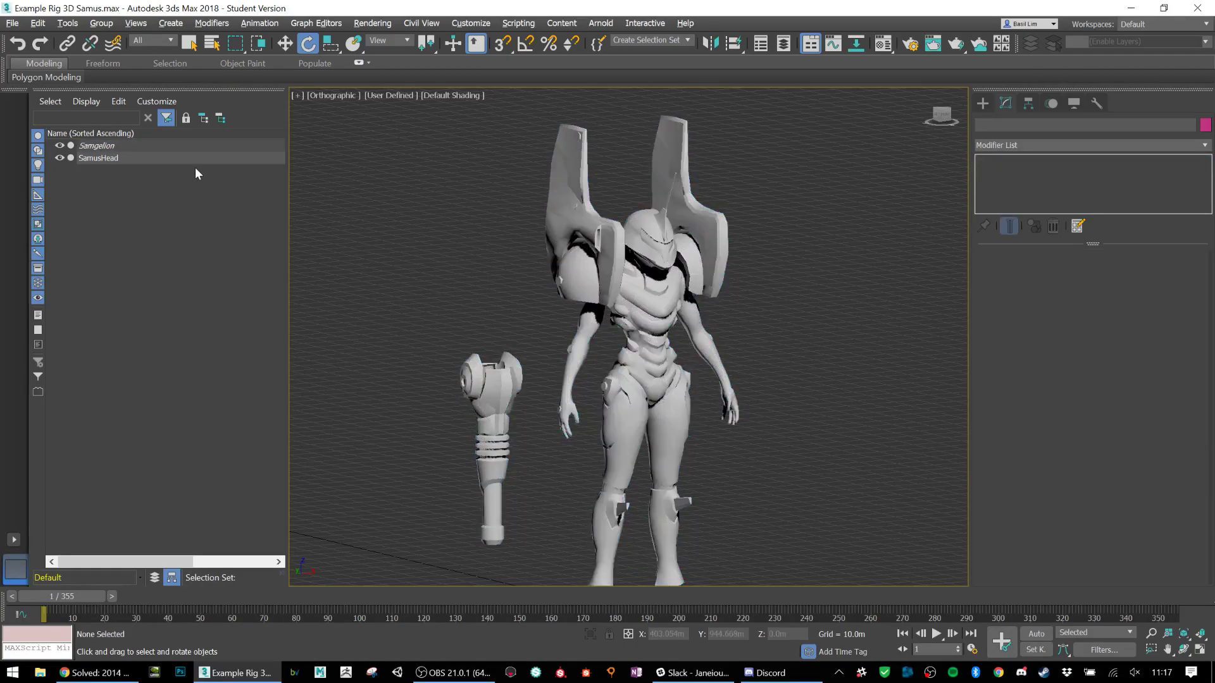
{"action": "left_click", "coordinate": [96, 158]}
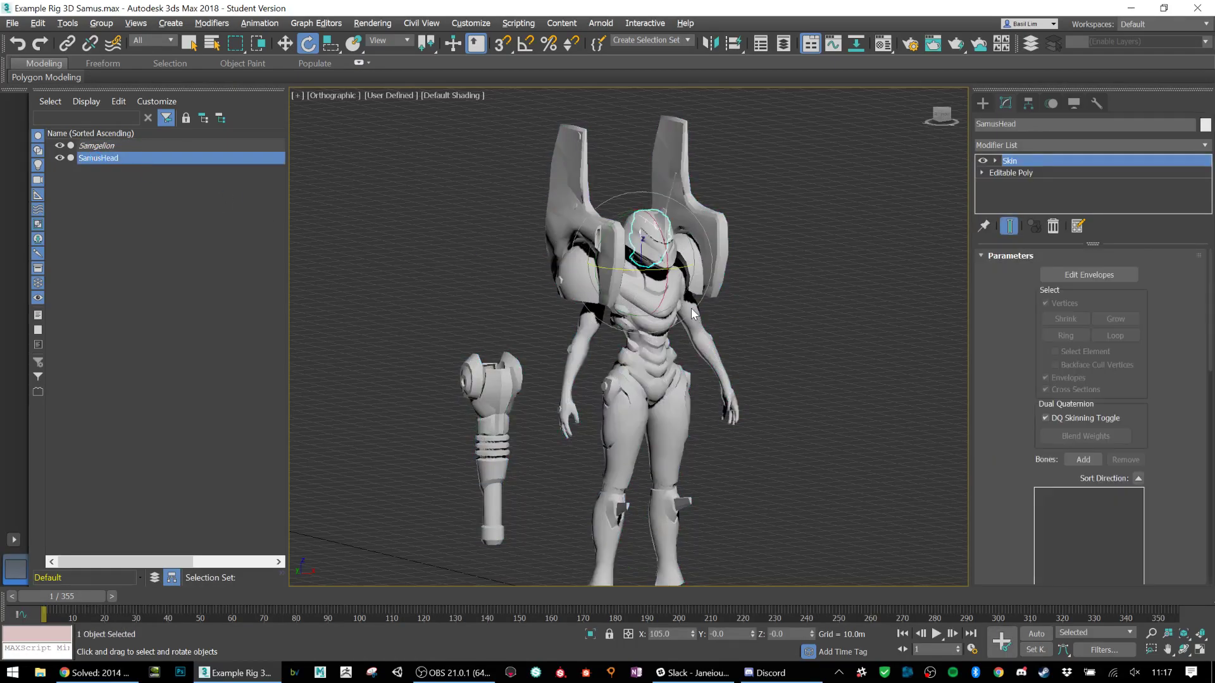
{"action": "scroll", "coordinate": [691, 306], "scroll_direction": "up", "scroll_amount": 5}
{"action": "scroll", "coordinate": [651, 274], "scroll_direction": "down", "scroll_amount": 3}
{"action": "middle_click_drag", "start_coordinate": [617, 212], "coordinate": [694, 359]}
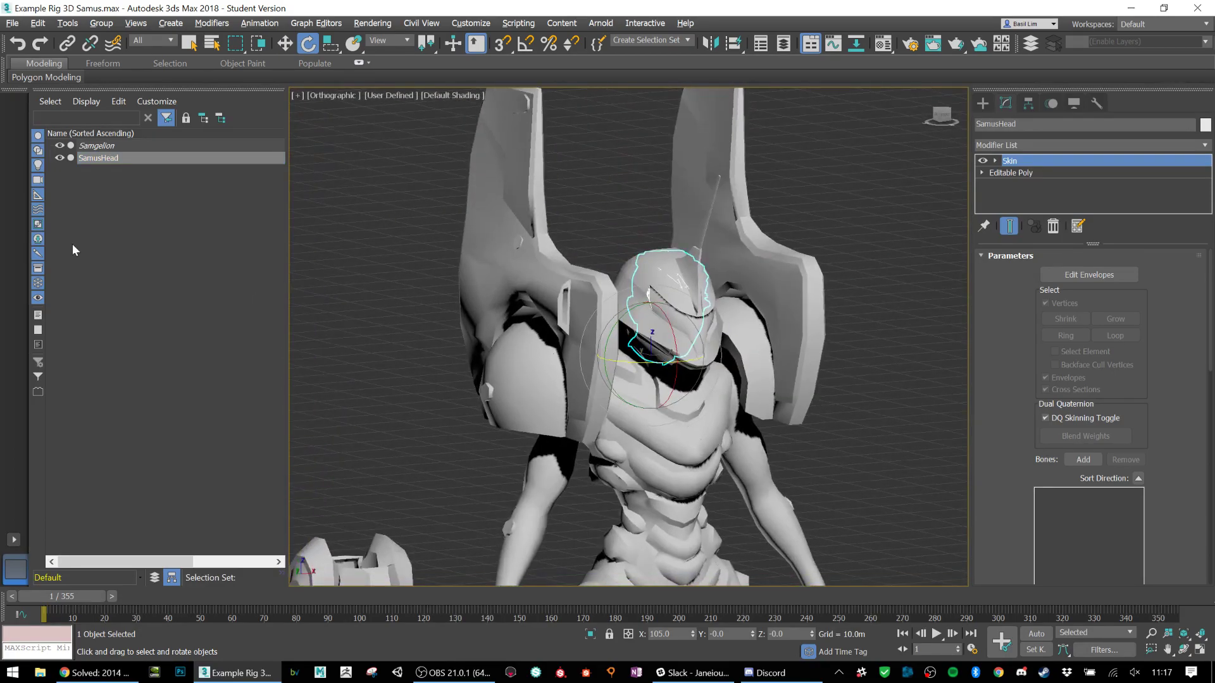
Step: Hide the Samgelion body and examine the SamusHead mesh on its own from several angles
{"action": "left_click", "coordinate": [60, 146]}
{"action": "left_click", "coordinate": [803, 288]}
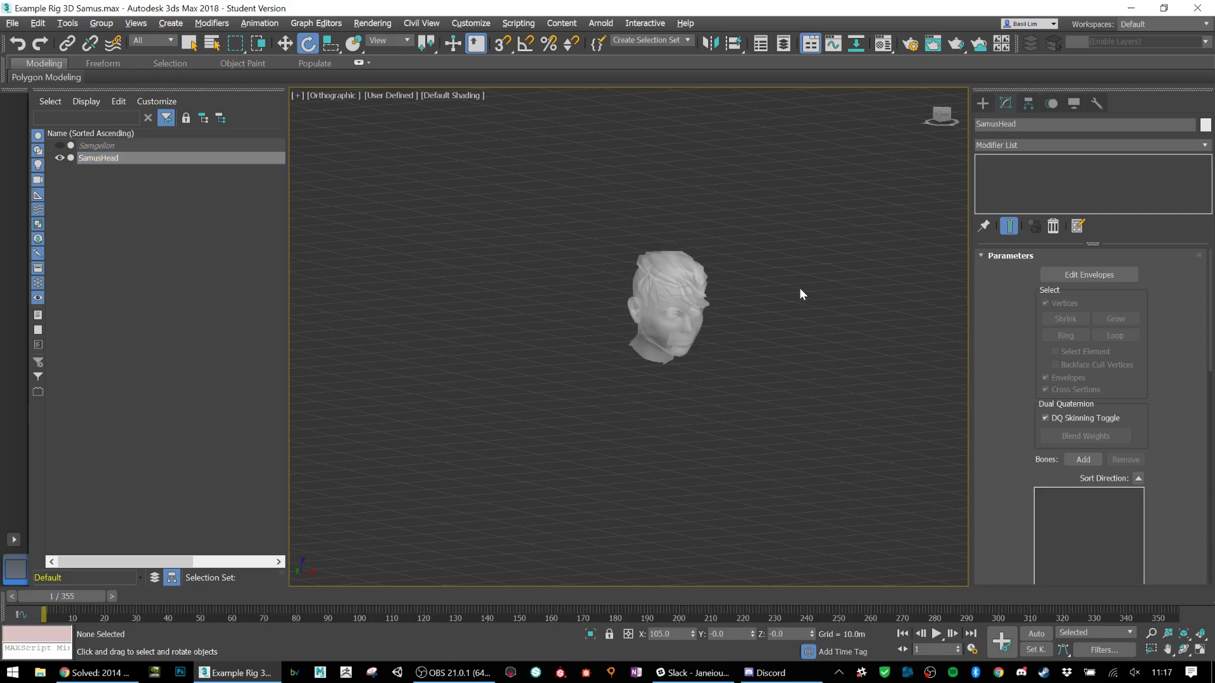
{"action": "left_click", "coordinate": [100, 158]}
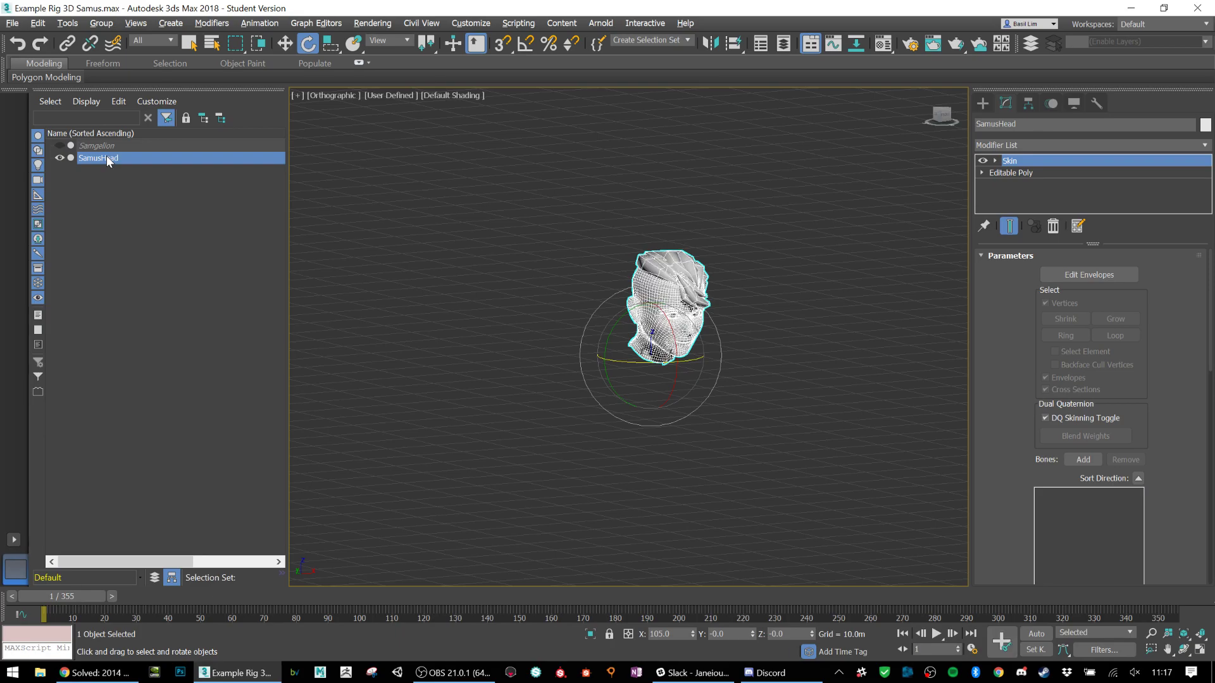
{"action": "left_click", "coordinate": [783, 235]}
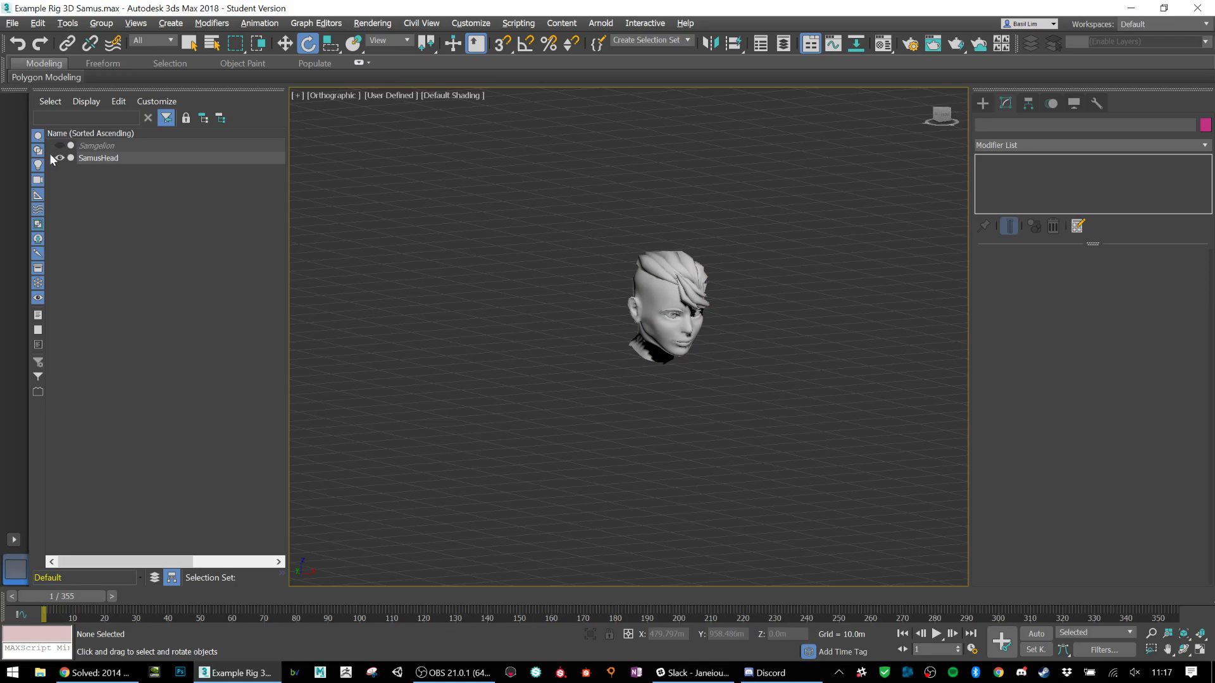
{"action": "left_click", "coordinate": [684, 334]}
{"action": "scroll", "coordinate": [724, 352], "scroll_direction": "up", "scroll_amount": 4}
{"action": "middle_click_drag", "start_coordinate": [723, 352], "coordinate": [768, 308], "text": "alt"}
{"action": "middle_click_drag", "start_coordinate": [500, 365], "coordinate": [620, 399], "text": "alt"}
{"action": "middle_click_drag", "start_coordinate": [406, 324], "coordinate": [496, 338], "text": "alt"}
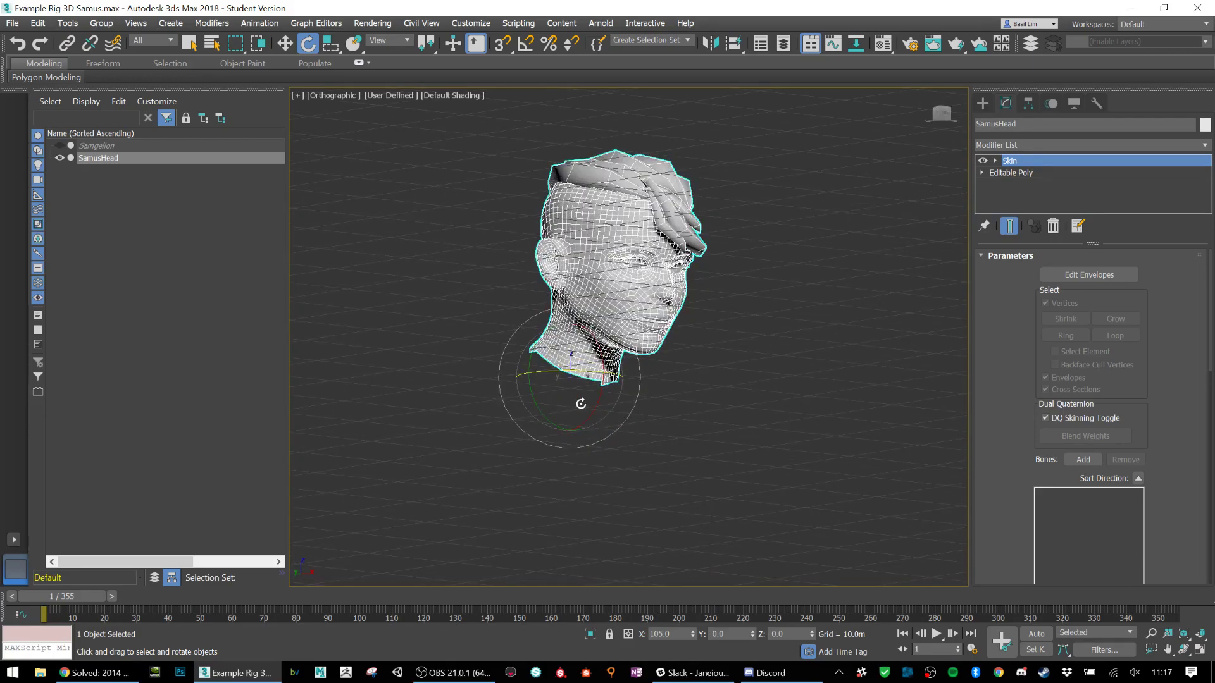
{"action": "left_click", "coordinate": [415, 203]}
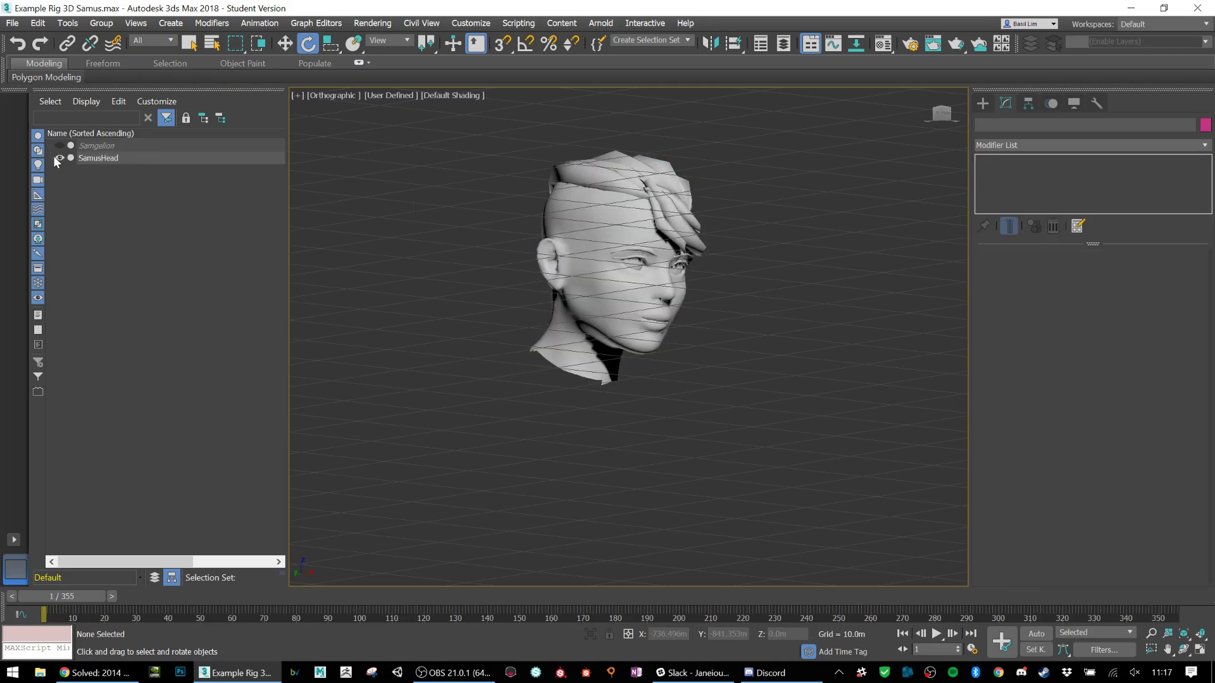
Step: Hide SamusHead, show the Samgelion body and view the whole character from the front
{"action": "left_click", "coordinate": [56, 157]}
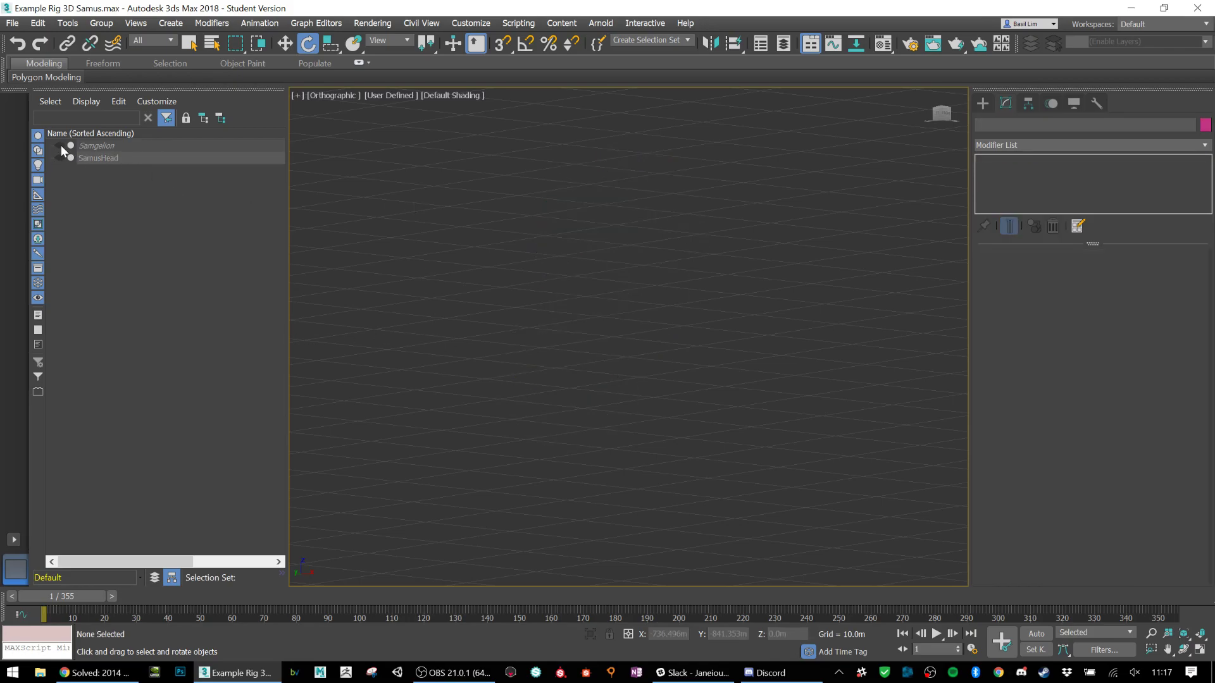
{"action": "left_click", "coordinate": [60, 146]}
{"action": "left_click", "coordinate": [101, 146]}
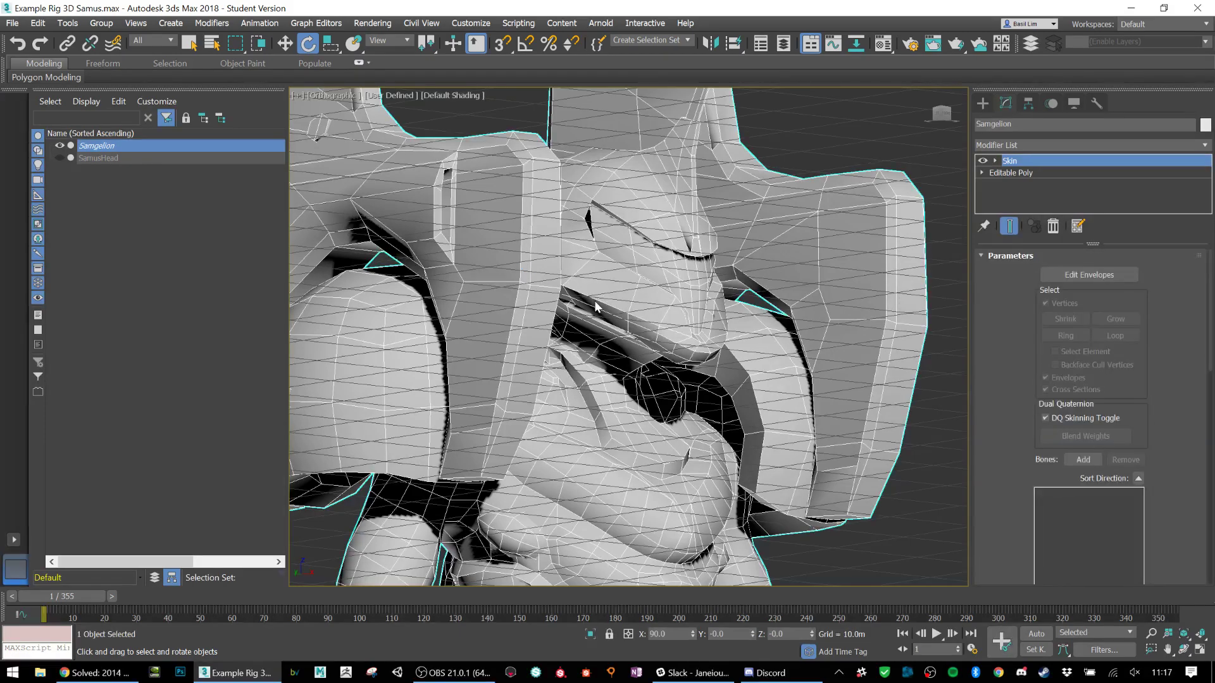
{"action": "scroll", "coordinate": [669, 330], "scroll_direction": "down", "scroll_amount": 5}
{"action": "scroll", "coordinate": [705, 354], "scroll_direction": "up", "scroll_amount": 1}
{"action": "left_click", "coordinate": [780, 310]}
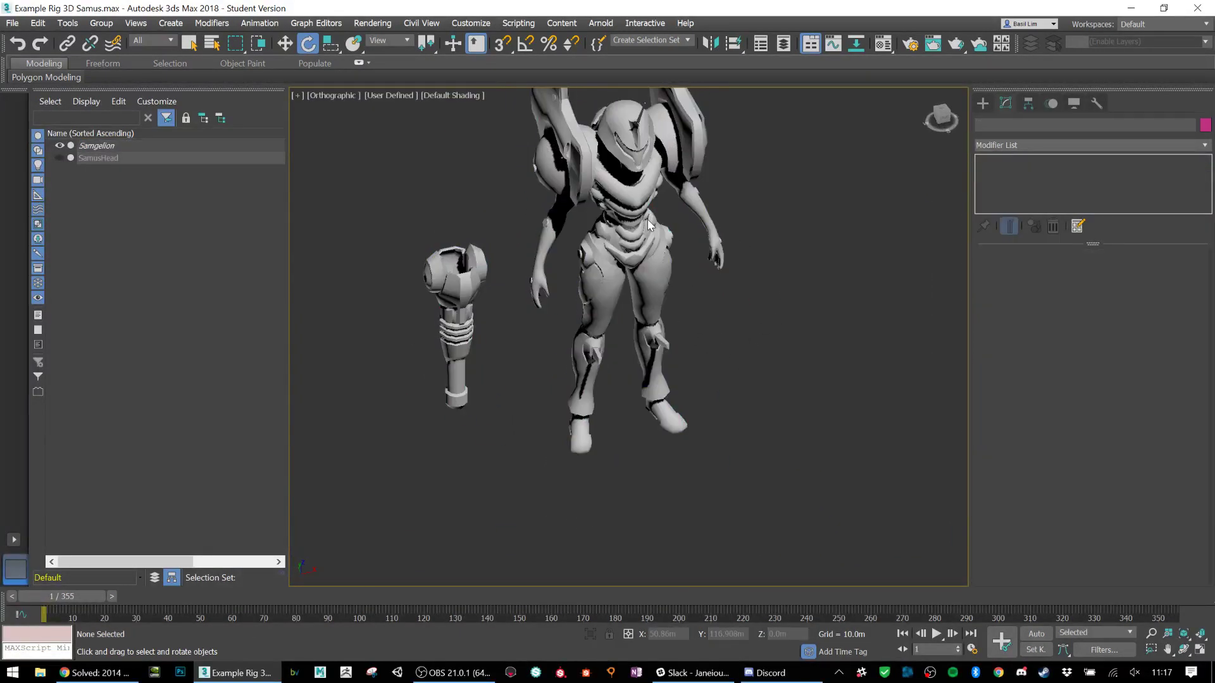
{"action": "middle_click_drag", "start_coordinate": [739, 278], "coordinate": [727, 251], "text": "alt"}
{"action": "middle_click_drag", "start_coordinate": [603, 114], "coordinate": [705, 342]}
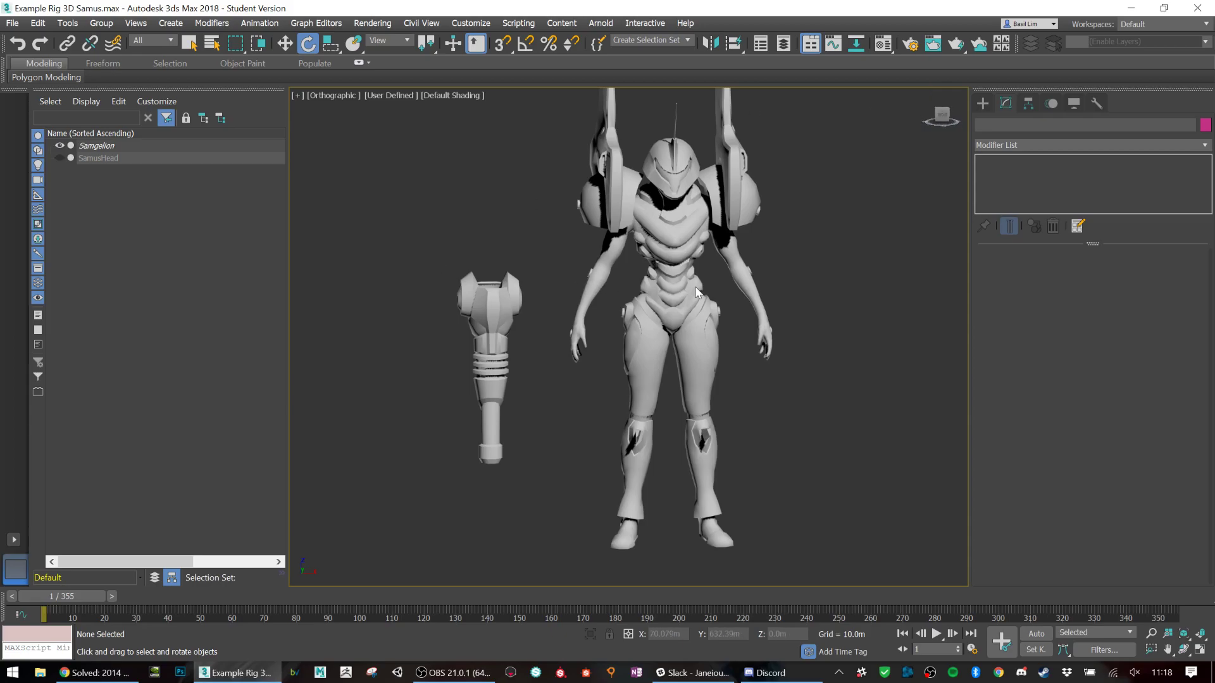
Step: Remove the Skin modifier from the Samgelion mesh
{"action": "scroll", "coordinate": [697, 287], "scroll_direction": "up", "scroll_amount": 2}
{"action": "scroll", "coordinate": [697, 287], "scroll_direction": "down", "scroll_amount": 3}
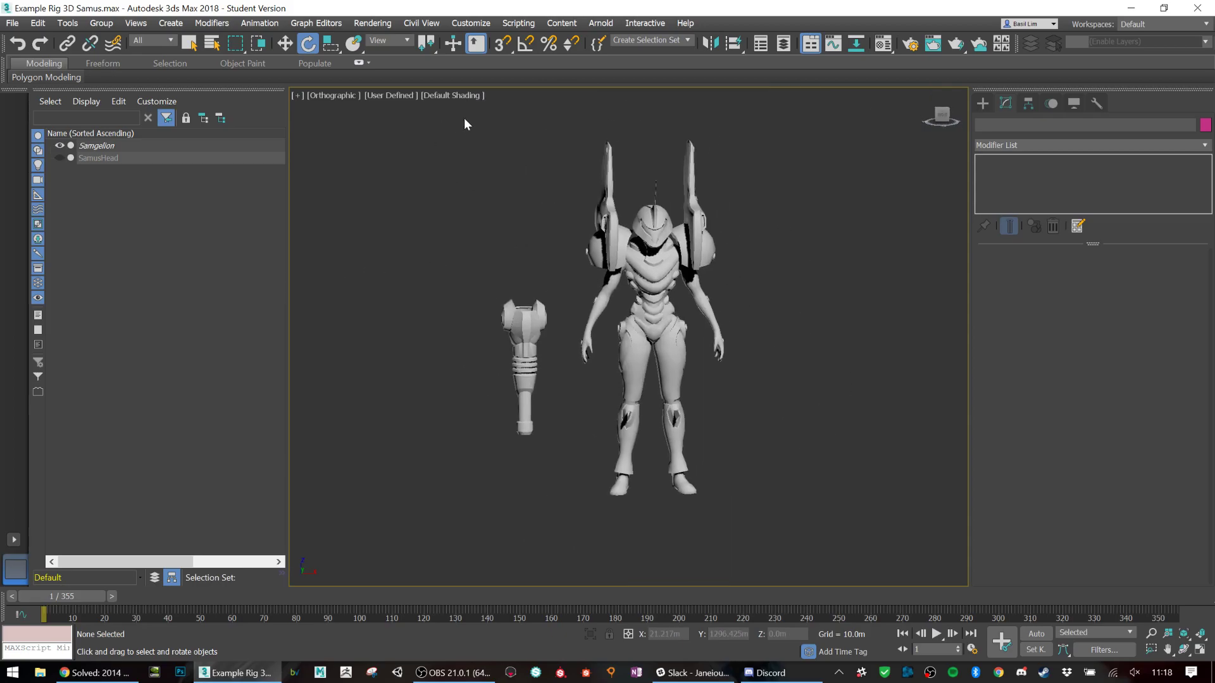
{"action": "scroll", "coordinate": [678, 291], "scroll_direction": "up", "scroll_amount": 3}
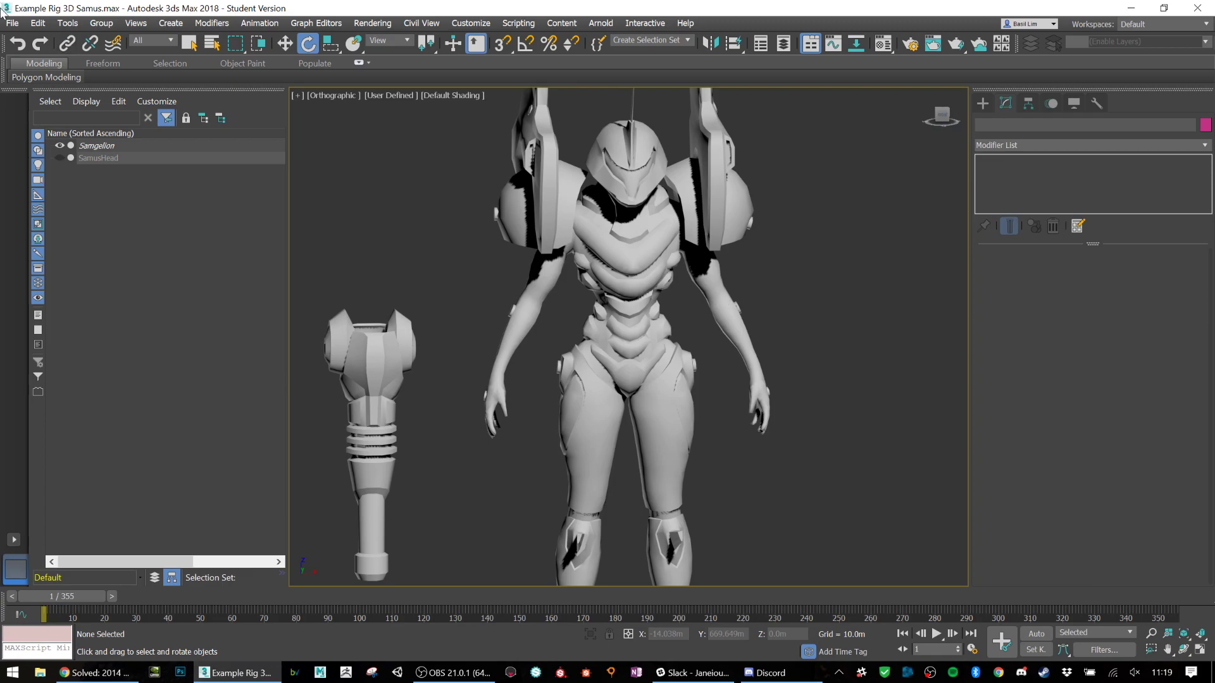
{"action": "left_click", "coordinate": [119, 147]}
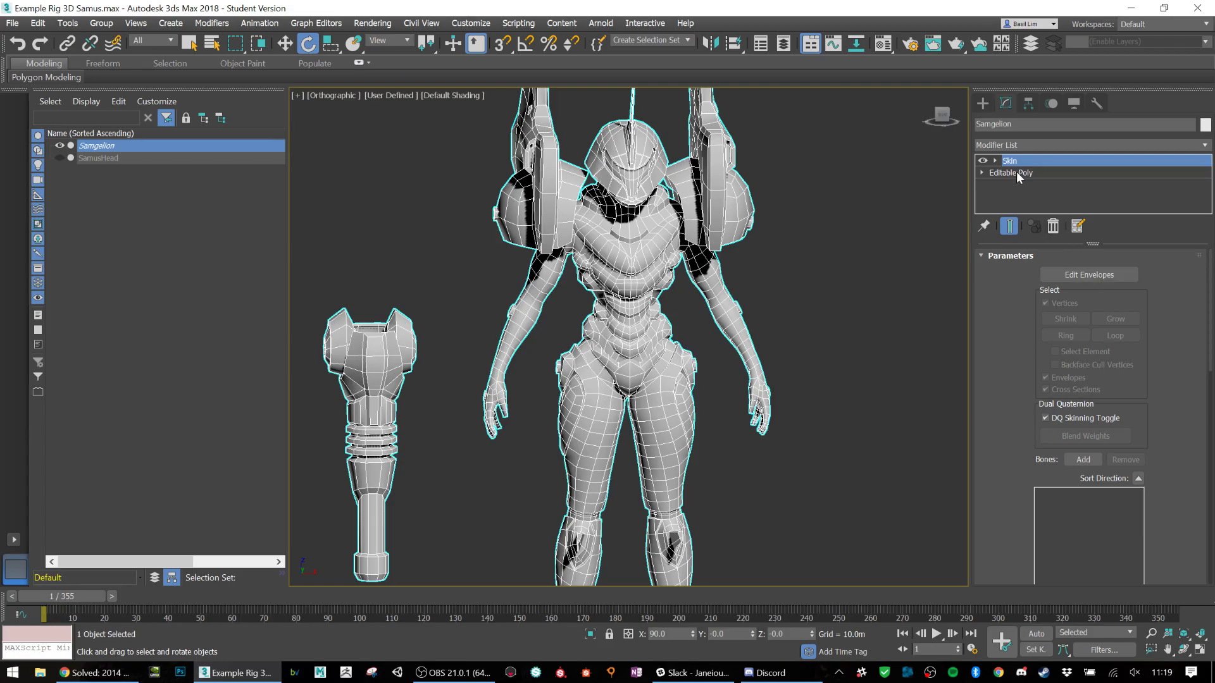
{"action": "left_click", "coordinate": [1053, 226]}
Step: Detach the arm cannon element from the Samgelion mesh as a separate object named Gun
{"action": "left_click", "coordinate": [1122, 273]}
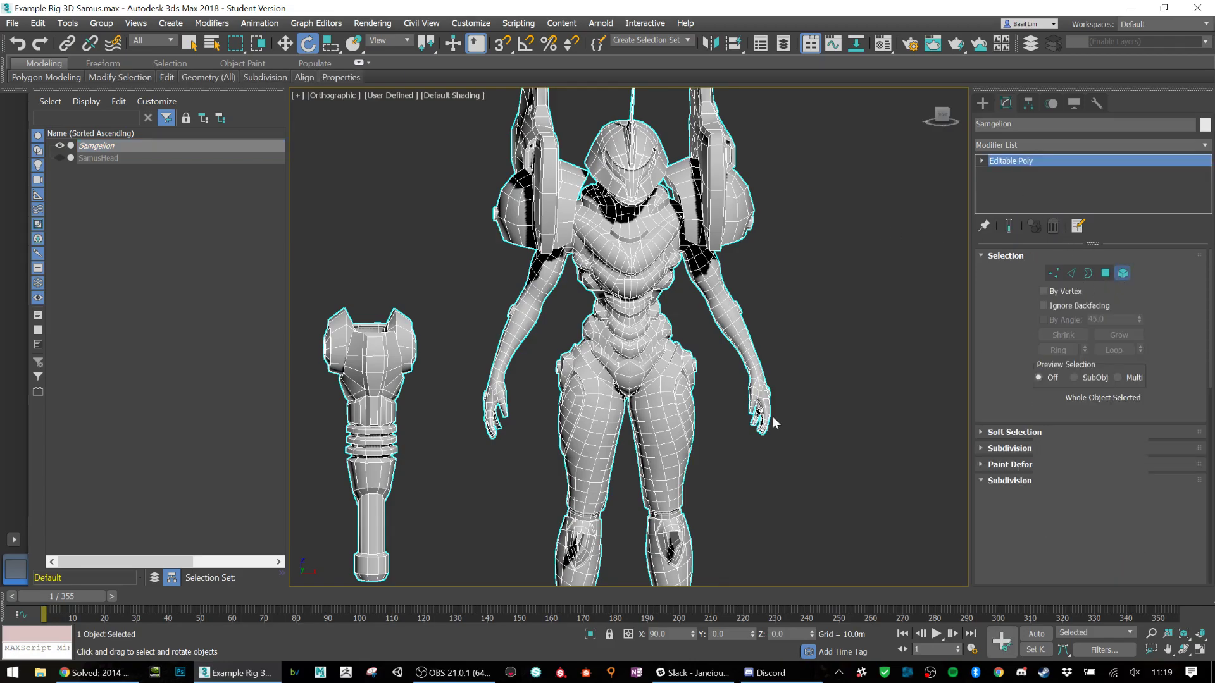
{"action": "scroll", "coordinate": [339, 403], "scroll_direction": "down", "scroll_amount": 5}
{"action": "left_click", "coordinate": [351, 397]}
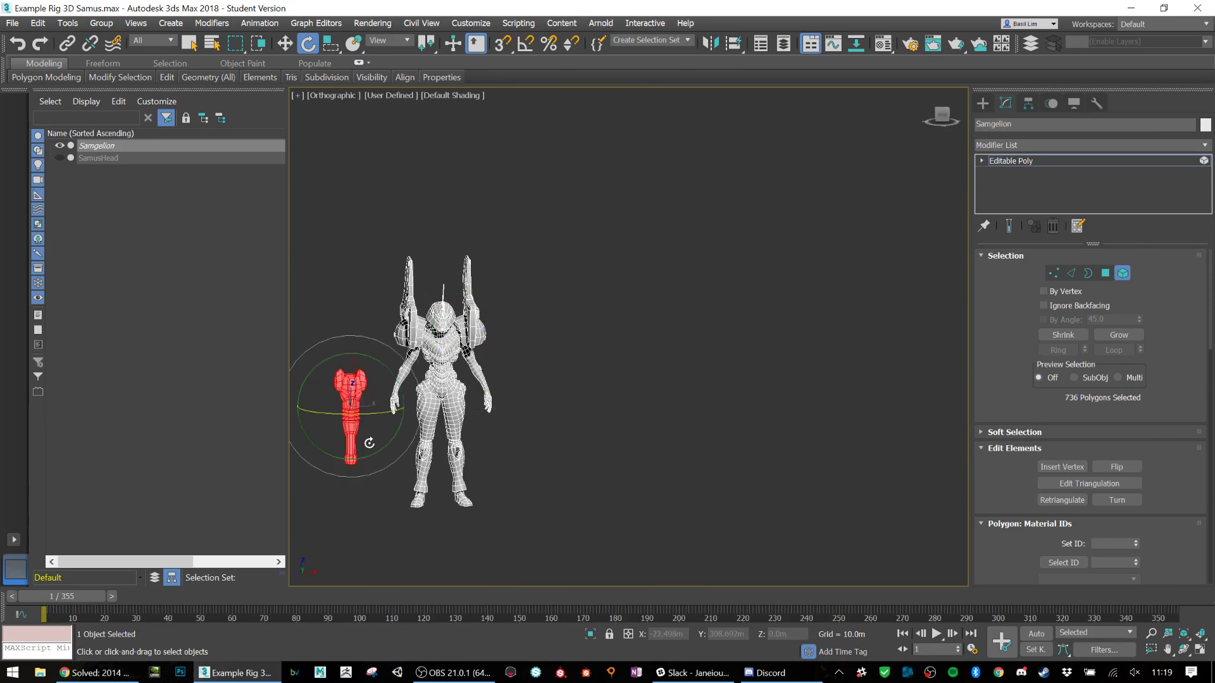
{"action": "scroll", "coordinate": [371, 443], "scroll_direction": "up", "scroll_amount": 2}
{"action": "right_click", "coordinate": [370, 373]}
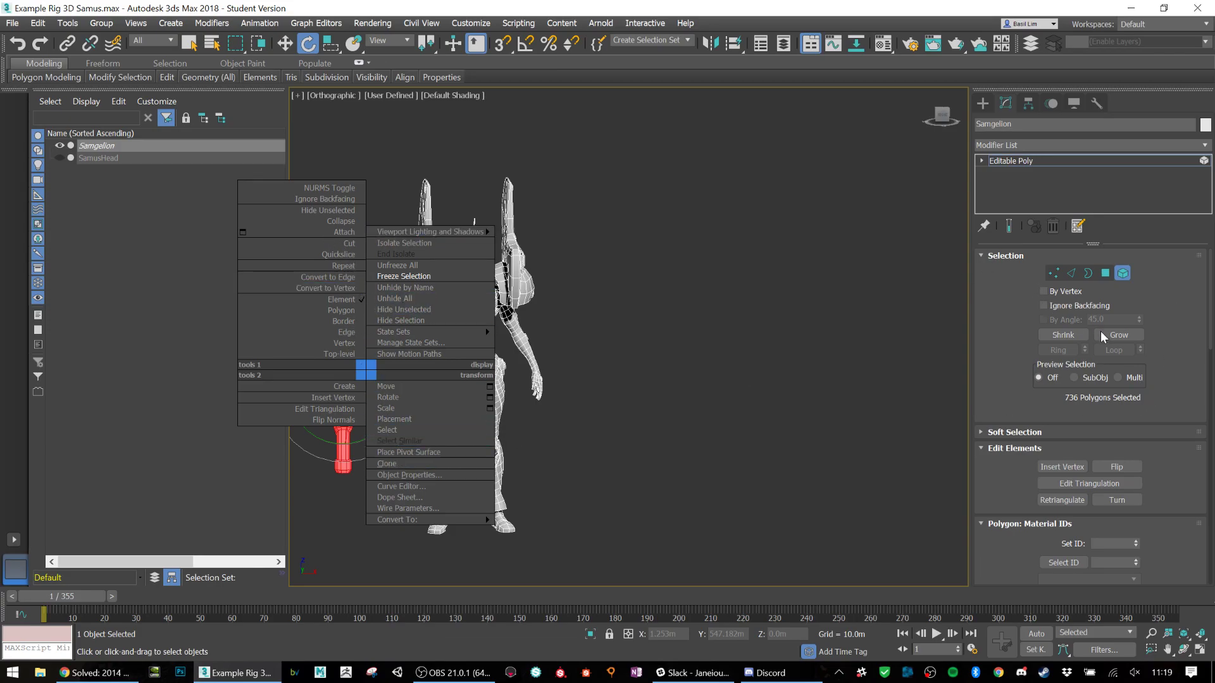
{"action": "left_click", "coordinate": [1178, 301]}
{"action": "scroll", "coordinate": [1170, 376], "scroll_direction": "down", "scroll_amount": 10}
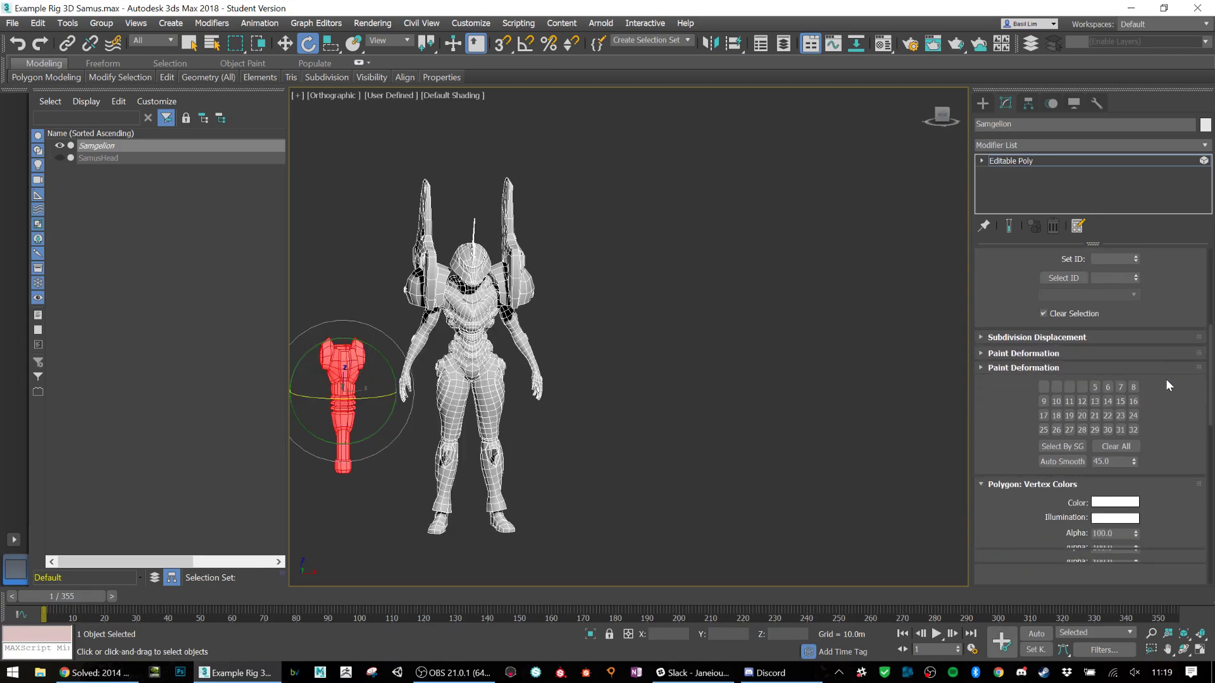
{"action": "scroll", "coordinate": [1167, 379], "scroll_direction": "down", "scroll_amount": 6}
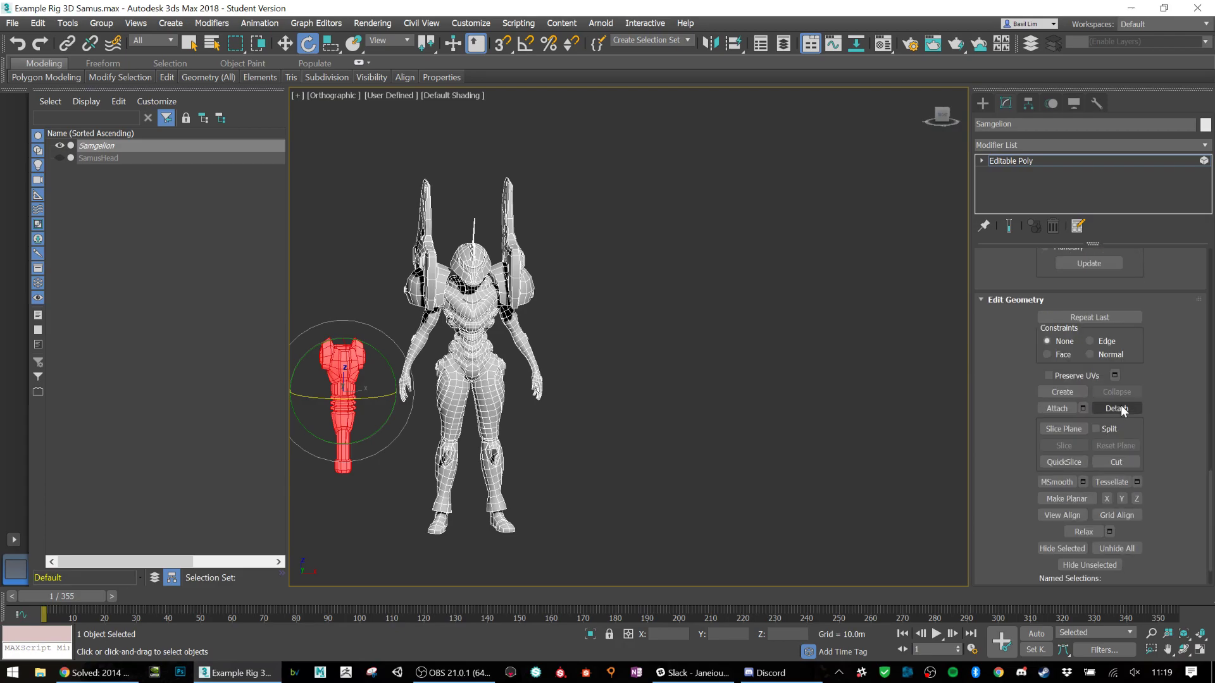
{"action": "left_click", "coordinate": [1121, 409]}
{"action": "type", "text": "Gun"}
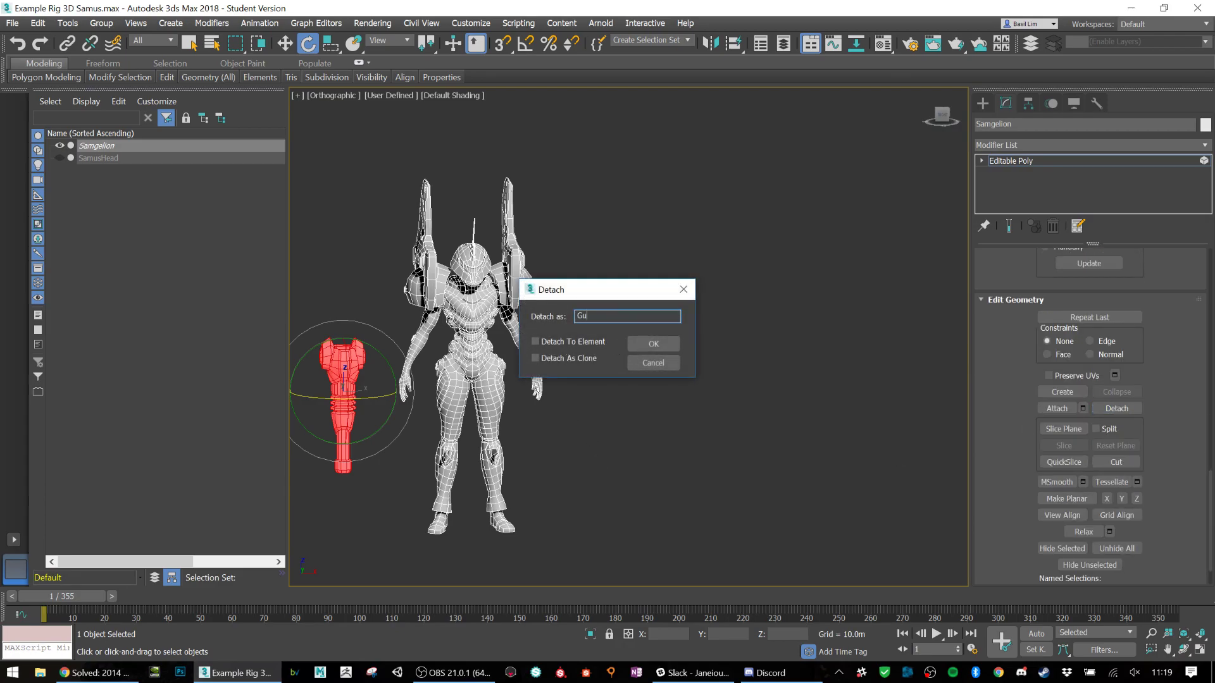
{"action": "key", "text": "Return"}
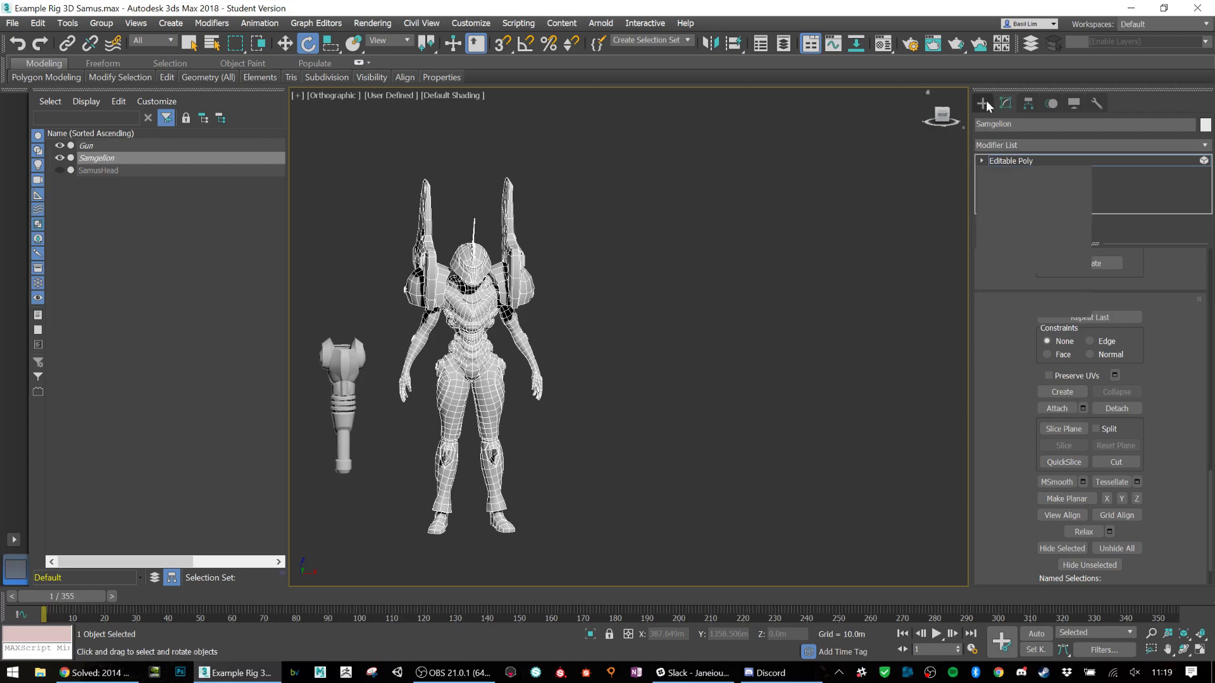
{"action": "left_click", "coordinate": [984, 101]}
{"action": "left_click", "coordinate": [419, 441]}
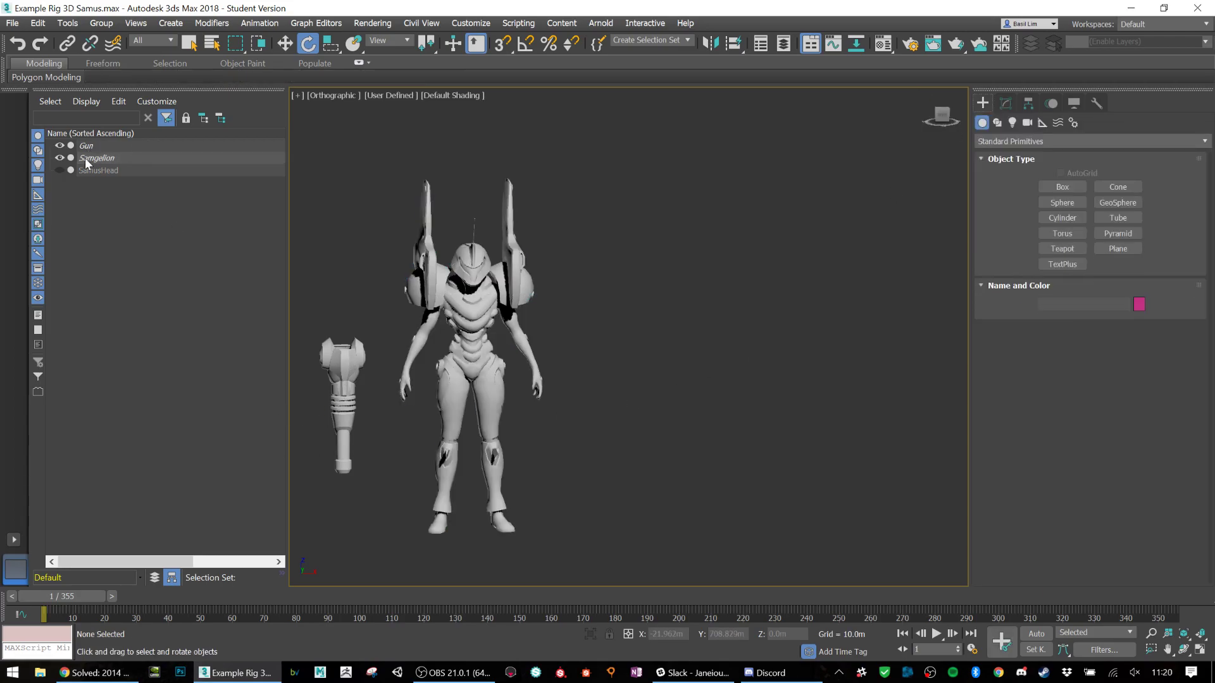
Step: Center the pivot of the Gun on the object using Affect Pivot Only
{"action": "left_click", "coordinate": [104, 146]}
{"action": "middle_click_drag", "start_coordinate": [422, 306], "coordinate": [613, 270]}
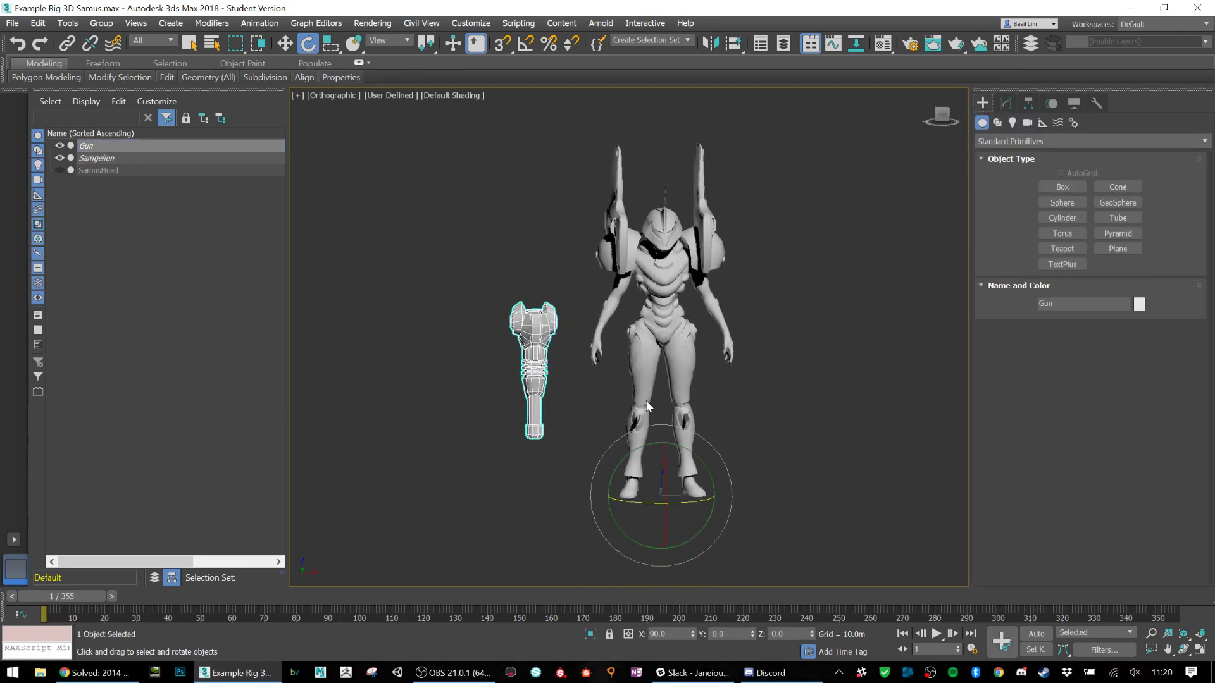
{"action": "left_click", "coordinate": [1005, 105]}
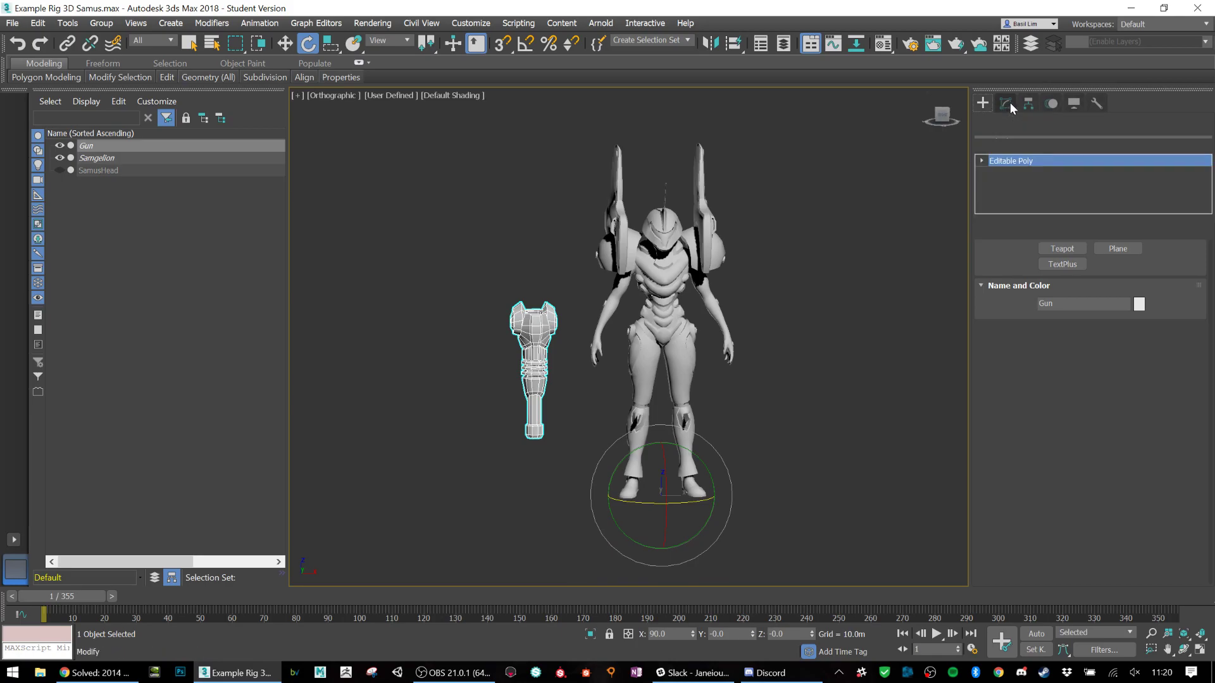
{"action": "left_click", "coordinate": [1029, 104]}
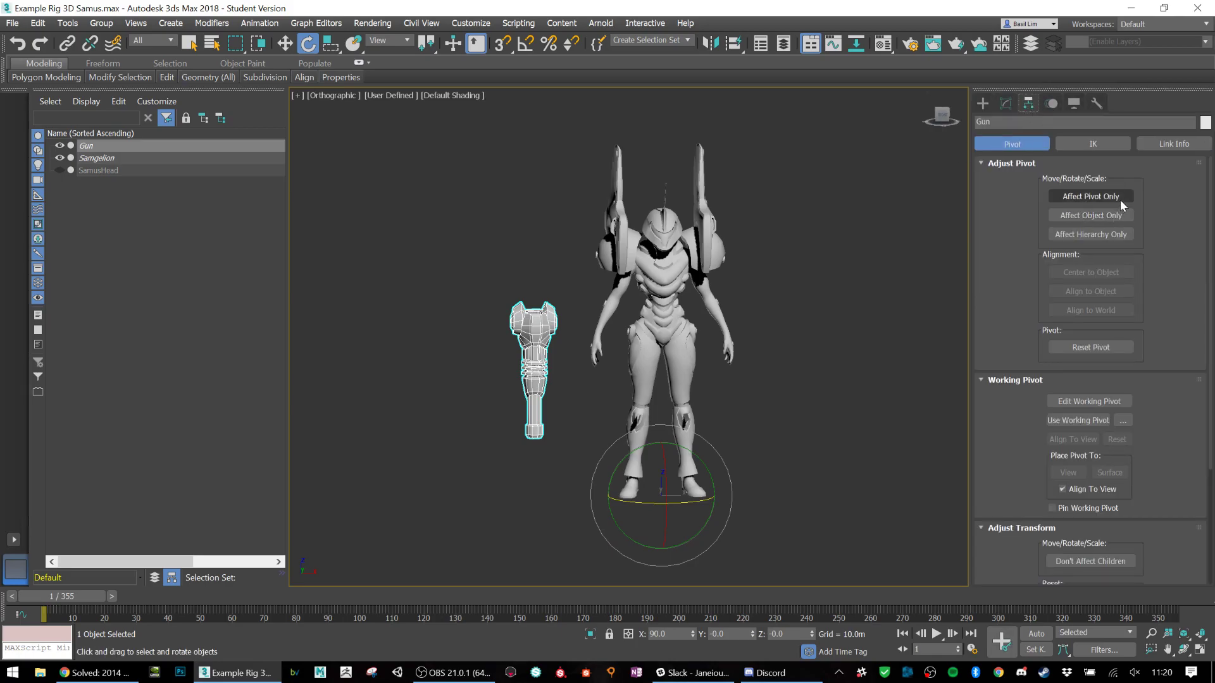
{"action": "left_click", "coordinate": [1115, 197]}
{"action": "left_click", "coordinate": [1121, 275]}
{"action": "left_click", "coordinate": [1088, 197]}
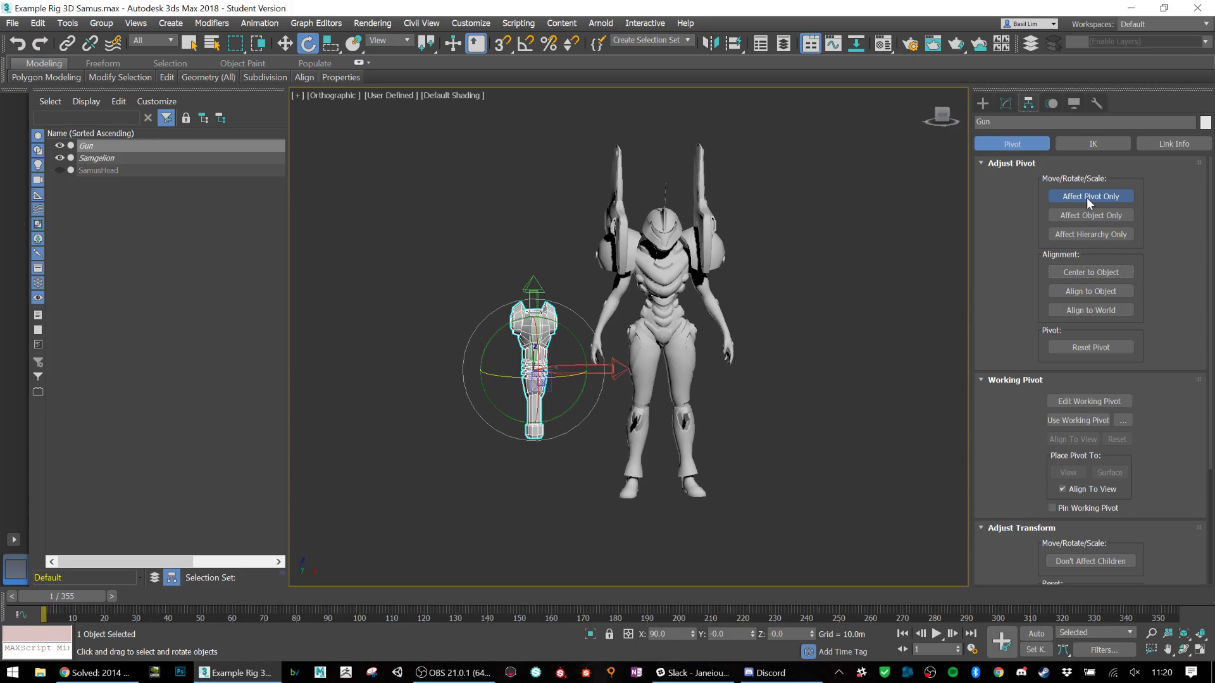
{"action": "left_click", "coordinate": [791, 304]}
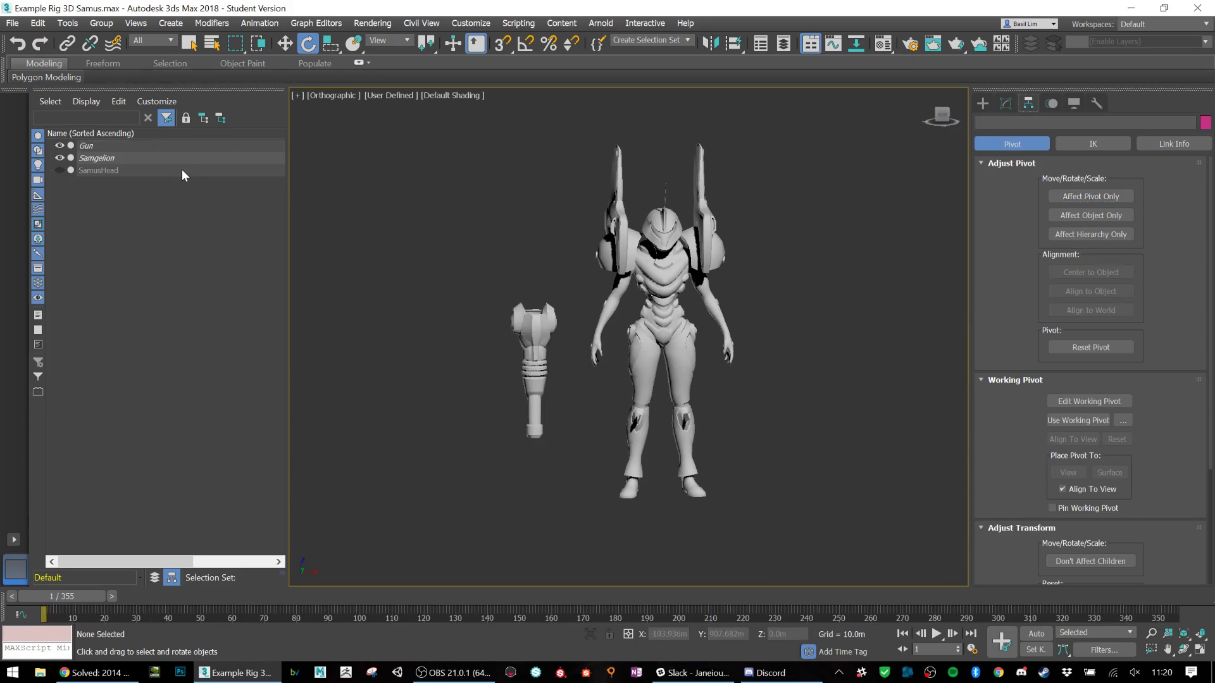
Step: Hide the Samgelion body briefly to check the separated Gun, show it again and select the Gun
{"action": "left_click", "coordinate": [59, 157]}
{"action": "left_click", "coordinate": [60, 158]}
{"action": "left_click", "coordinate": [89, 146]}
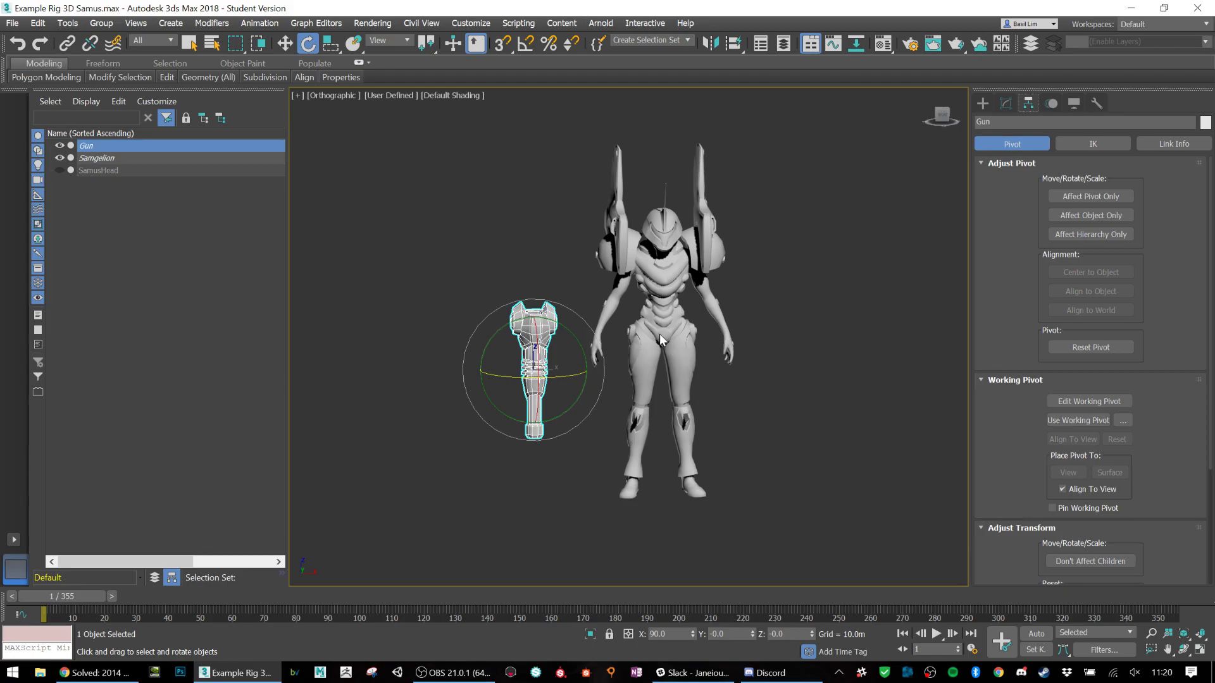
Step: Deselect the Gun and show the home grid beneath the model, keeping default shading without edged faces
{"action": "left_click", "coordinate": [700, 329]}
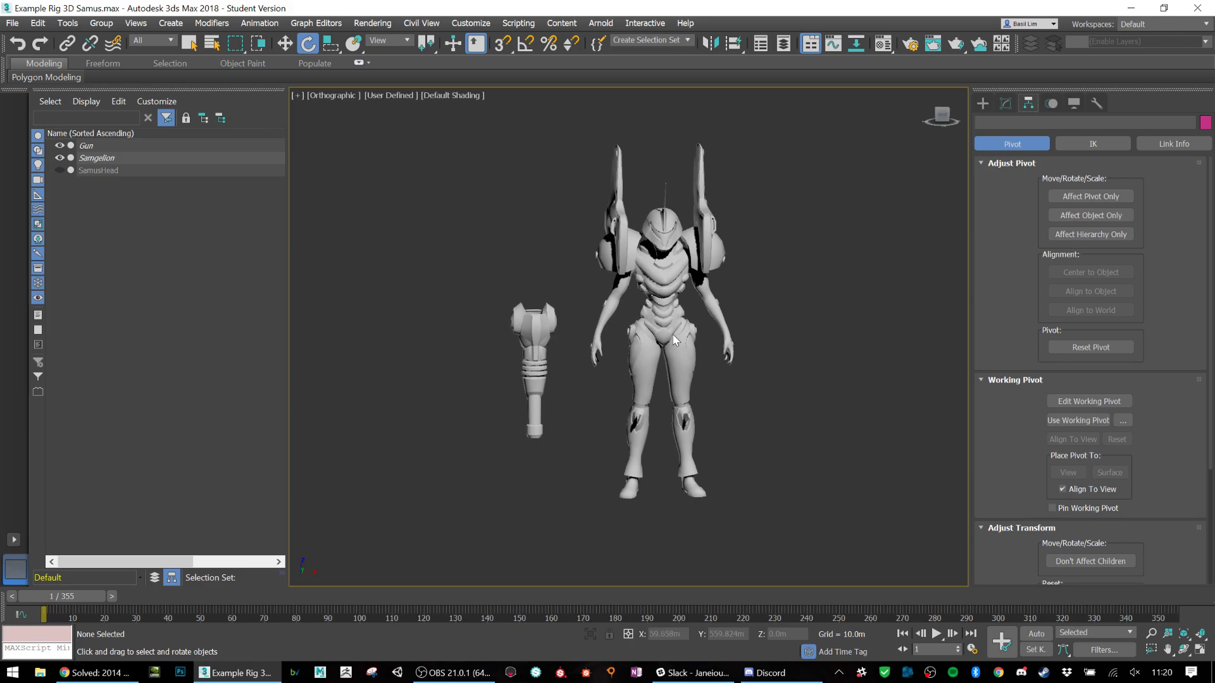
{"action": "key", "text": "g"}
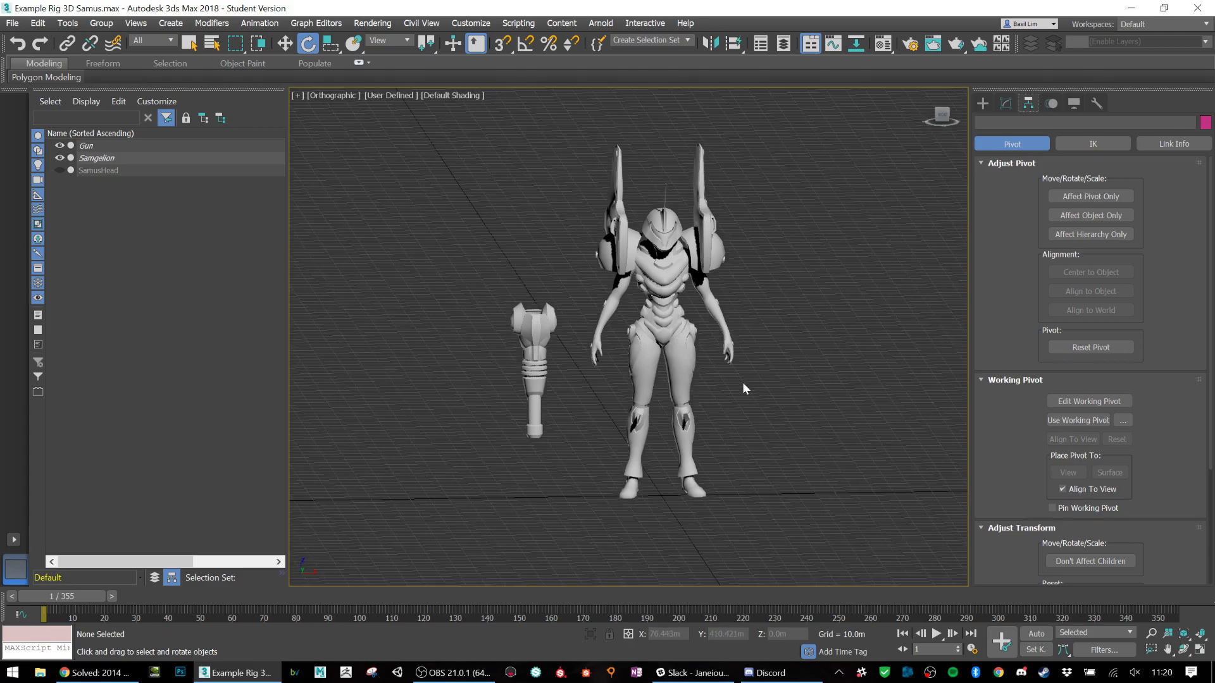
{"action": "middle_click_drag", "start_coordinate": [767, 389], "coordinate": [795, 291], "text": "alt"}
{"action": "scroll", "coordinate": [720, 326], "scroll_direction": "up", "scroll_amount": 5}
{"action": "scroll", "coordinate": [720, 325], "scroll_direction": "down", "scroll_amount": 8}
{"action": "scroll", "coordinate": [738, 280], "scroll_direction": "up", "scroll_amount": 8}
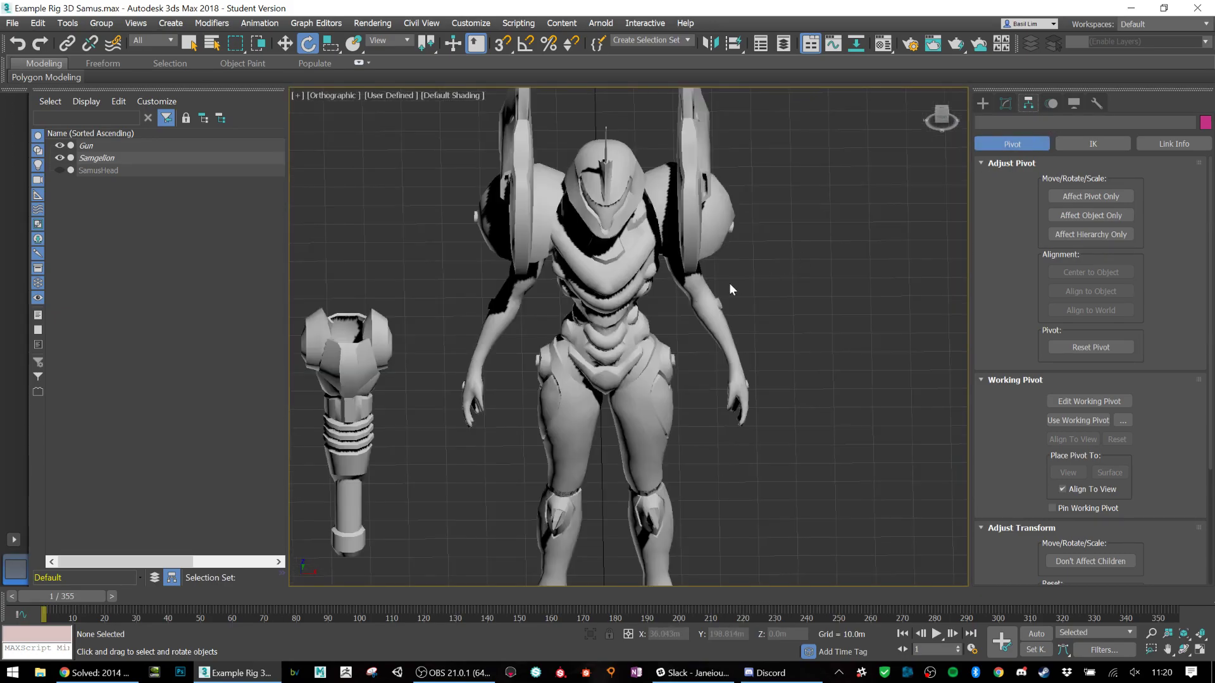
{"action": "key", "text": "F4"}
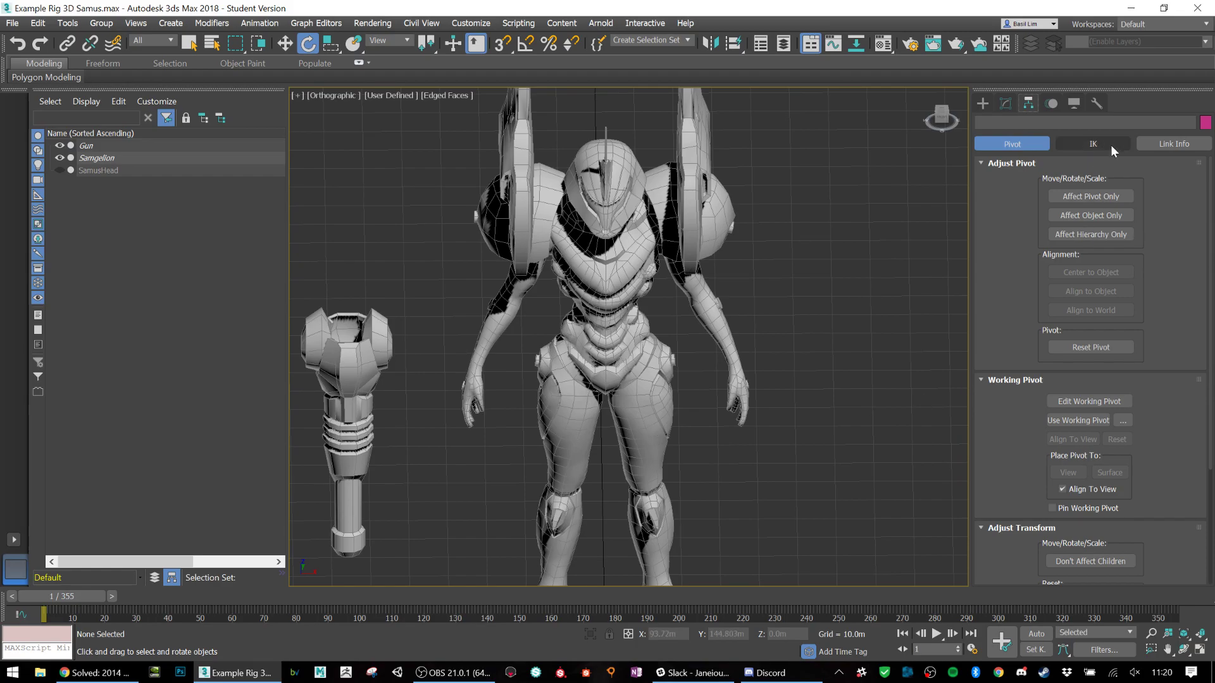
{"action": "left_click", "coordinate": [1010, 102]}
{"action": "key", "text": "F4"}
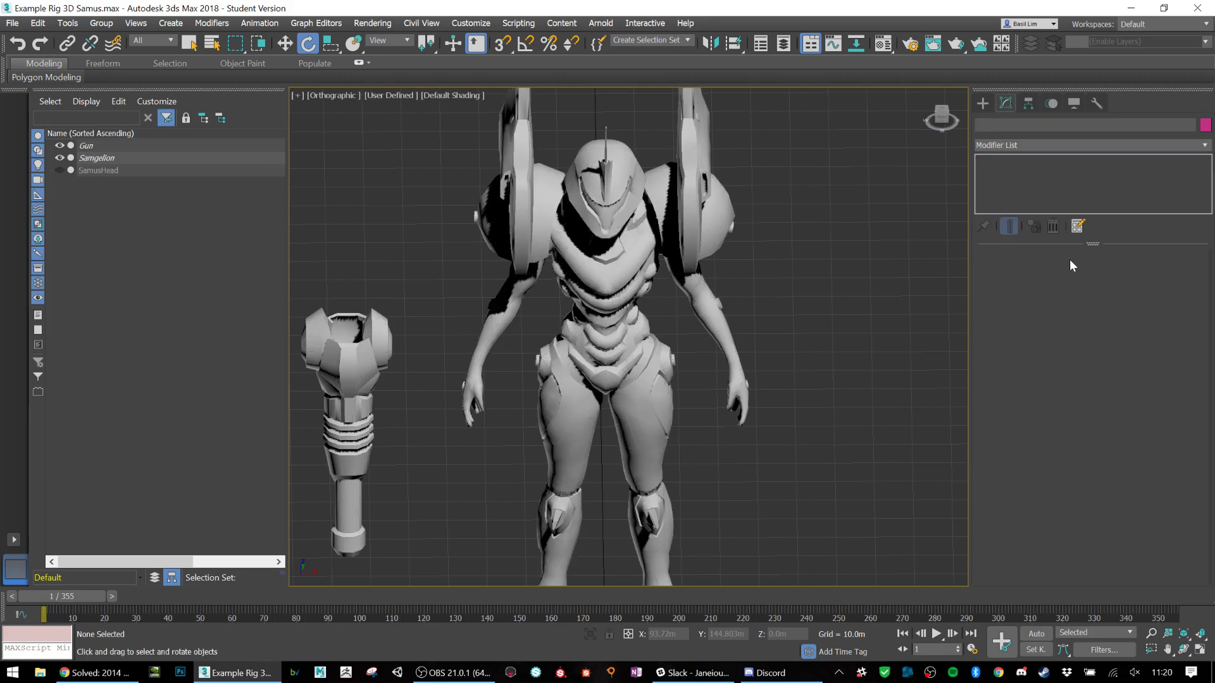
Step: Switch object creation to the CAT Objects helpers and start the CATParent tool
{"action": "left_click", "coordinate": [983, 101]}
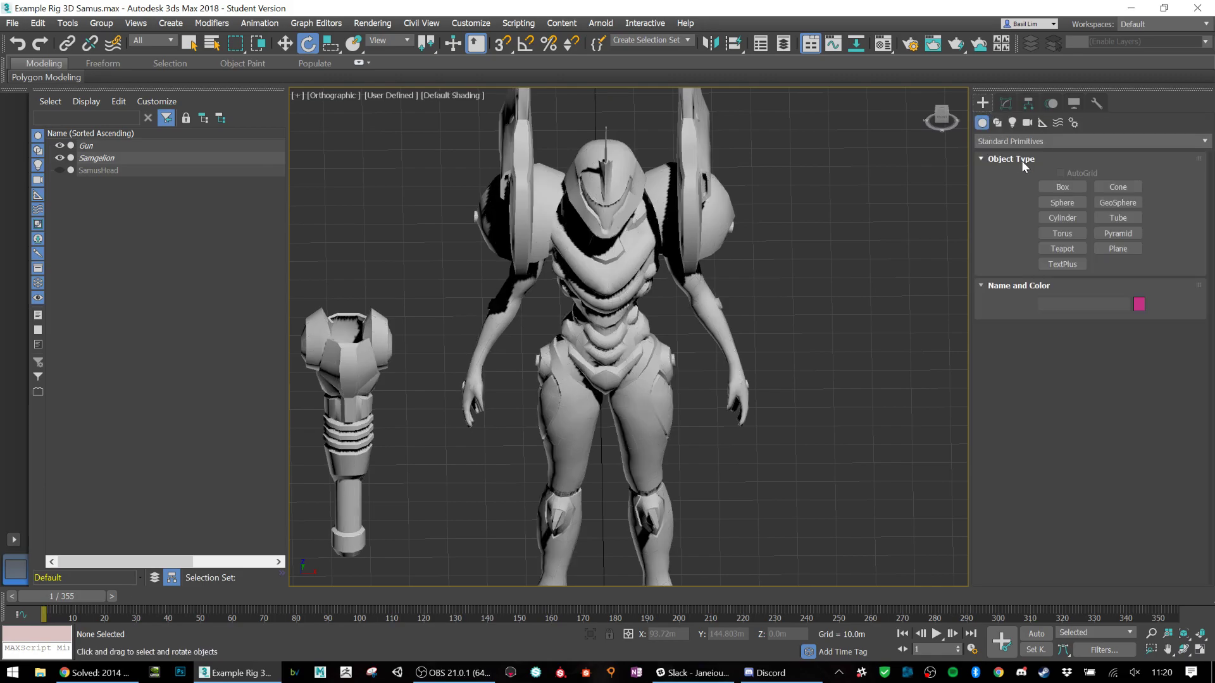
{"action": "left_click", "coordinate": [1028, 124]}
{"action": "left_click", "coordinate": [1012, 123]}
{"action": "left_click", "coordinate": [1046, 122]}
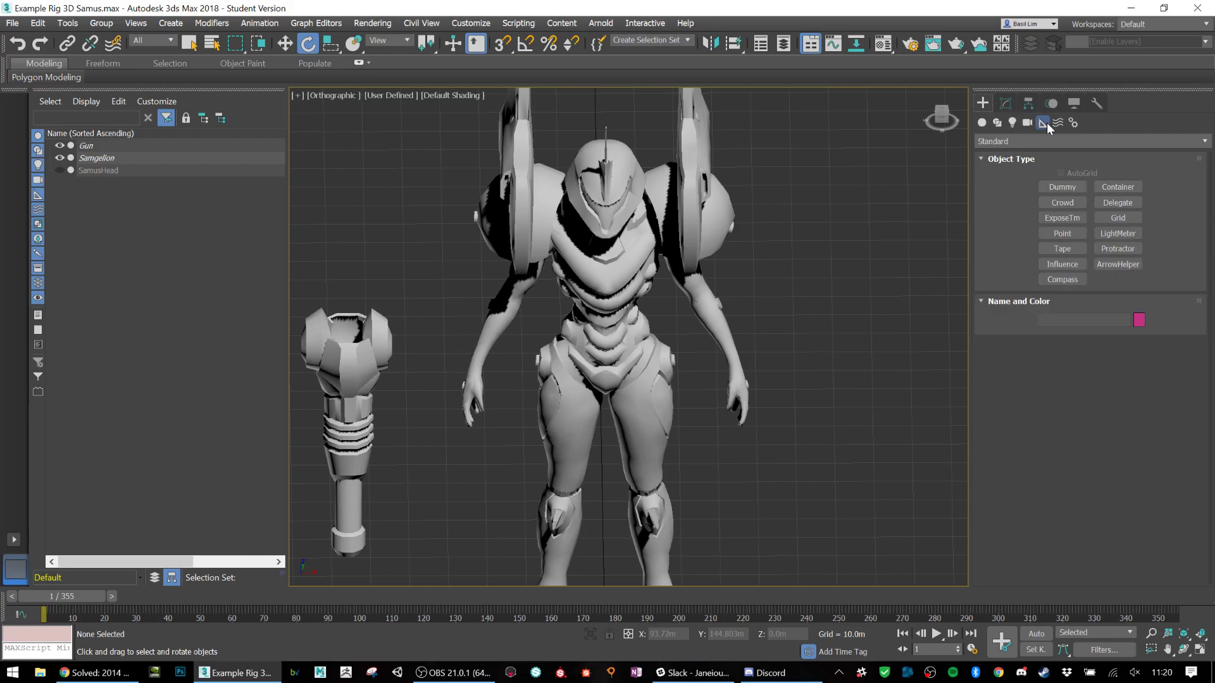
{"action": "left_click", "coordinate": [1058, 123]}
{"action": "left_click", "coordinate": [1039, 124]}
{"action": "left_click", "coordinate": [1044, 141]}
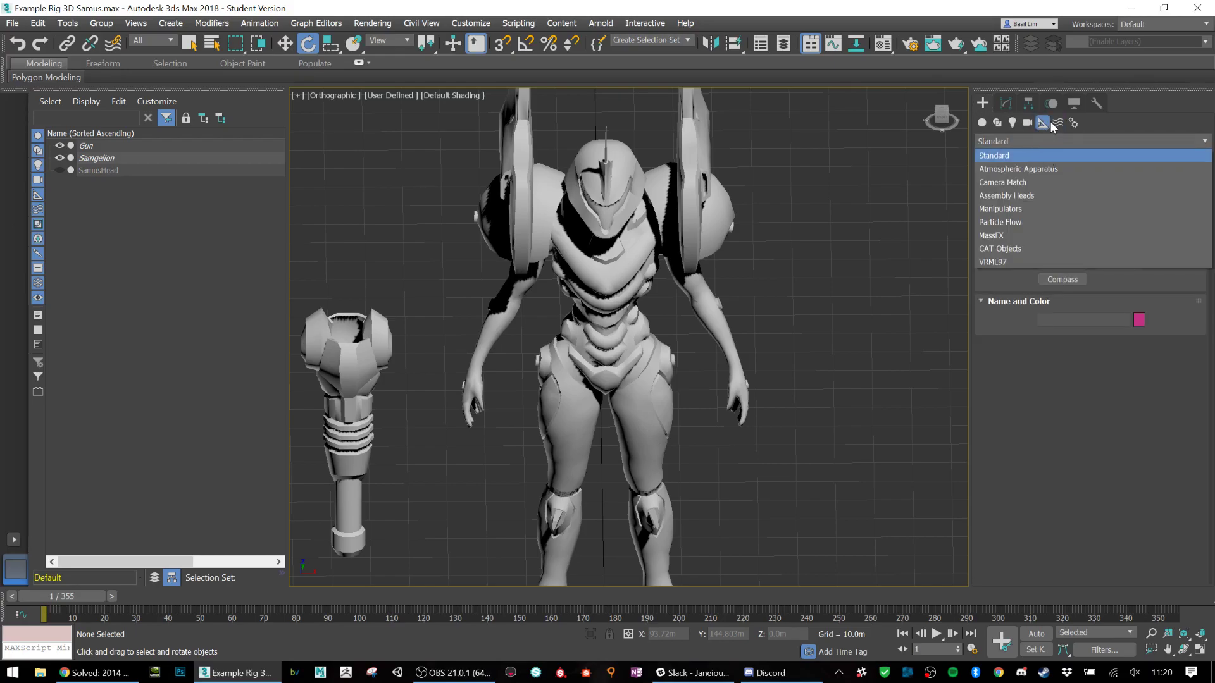
{"action": "left_click", "coordinate": [1034, 147]}
{"action": "left_click", "coordinate": [1036, 141]}
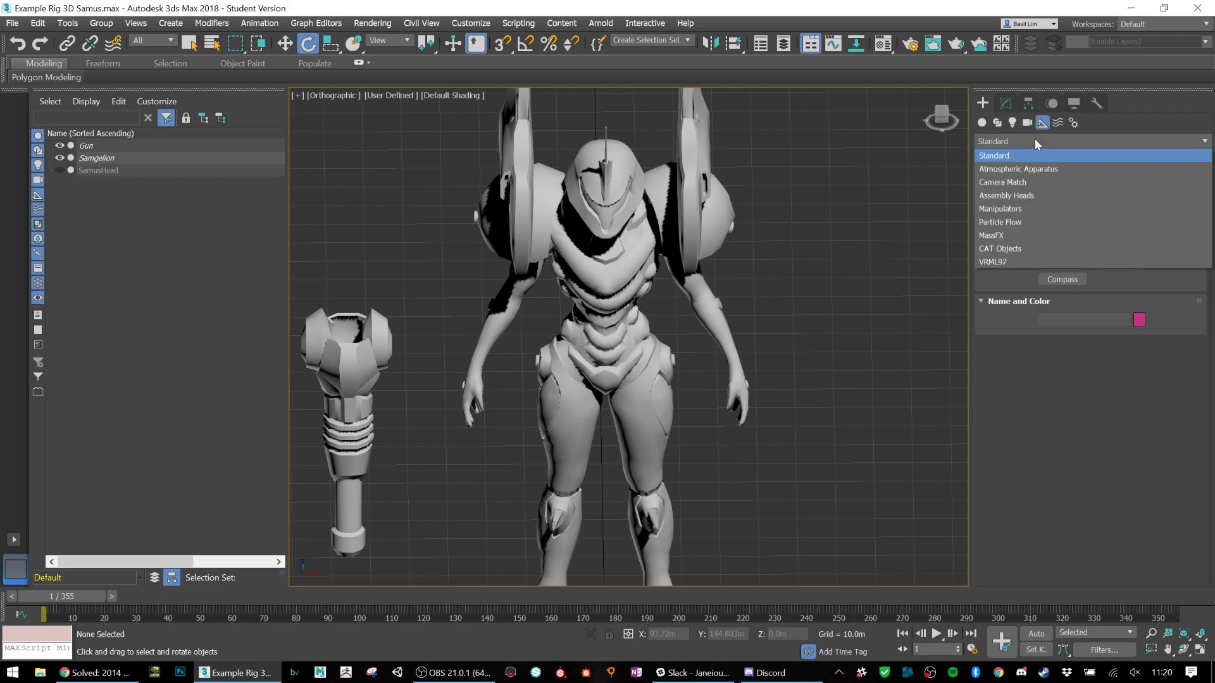
{"action": "left_click", "coordinate": [1017, 251]}
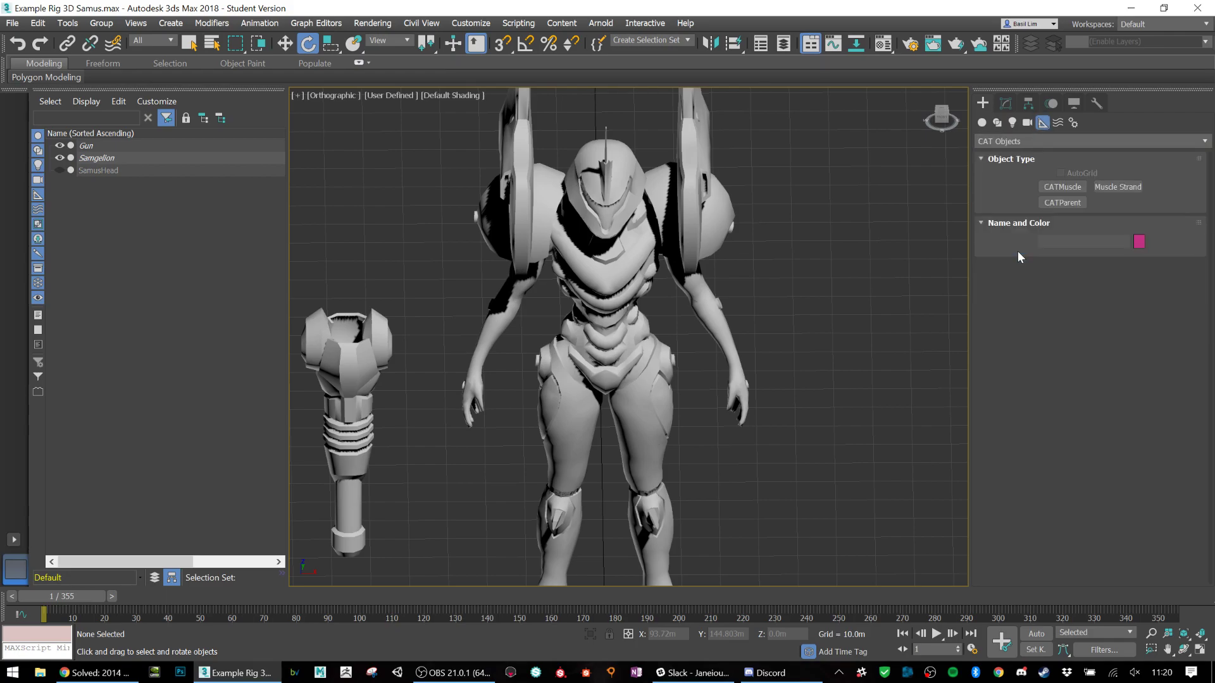
{"action": "left_click", "coordinate": [1072, 204]}
Step: Place the CATParent at the grid origin between the feet using grid-point snapping, sized to a CATUnits Ratio of about 0.81
{"action": "middle_click_drag", "start_coordinate": [686, 515], "coordinate": [701, 326]}
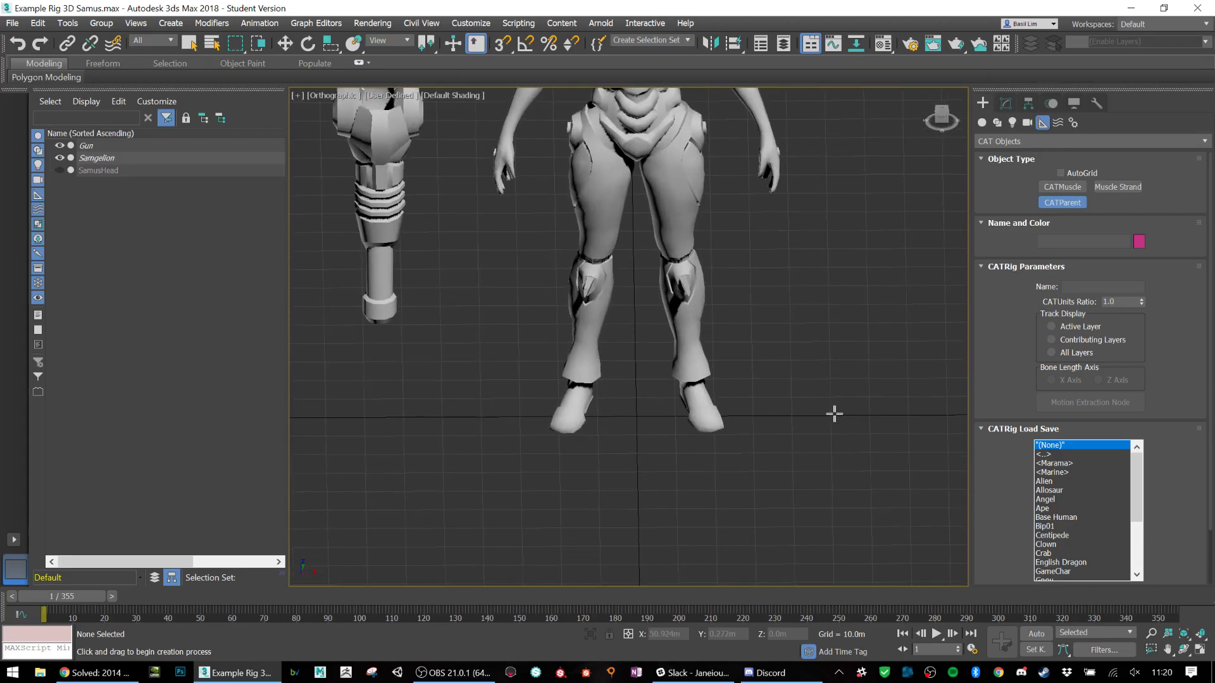
{"action": "left_click", "coordinate": [504, 44]}
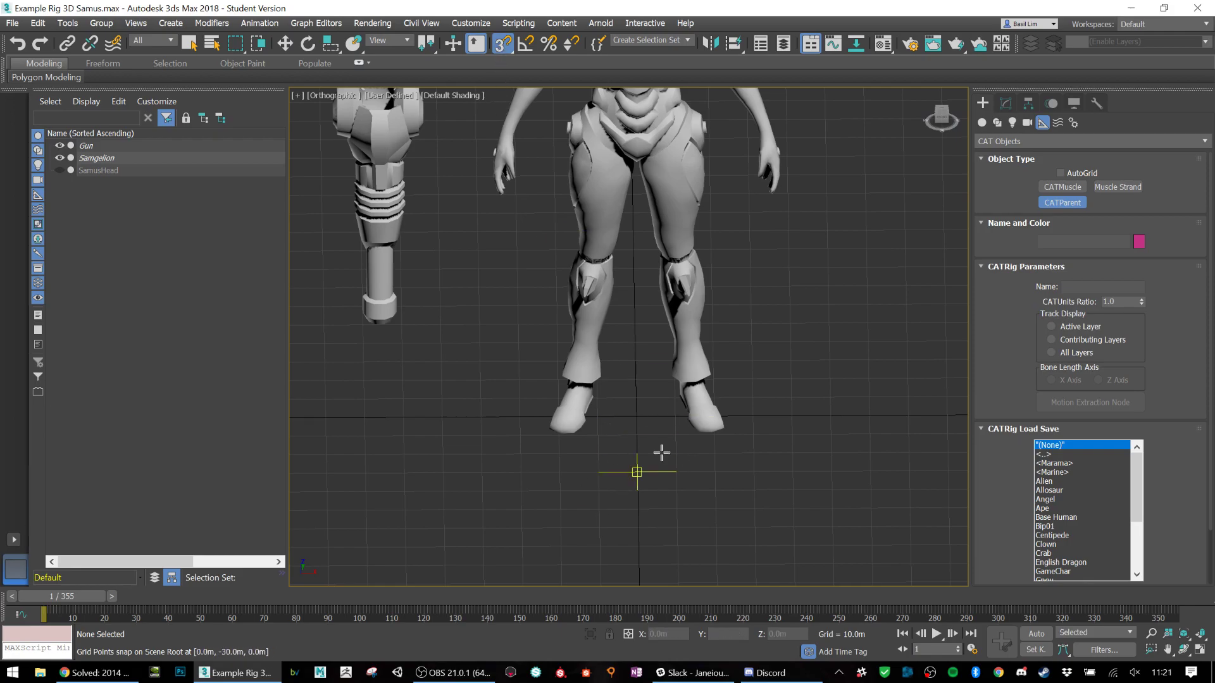
{"action": "right_click", "coordinate": [501, 45]}
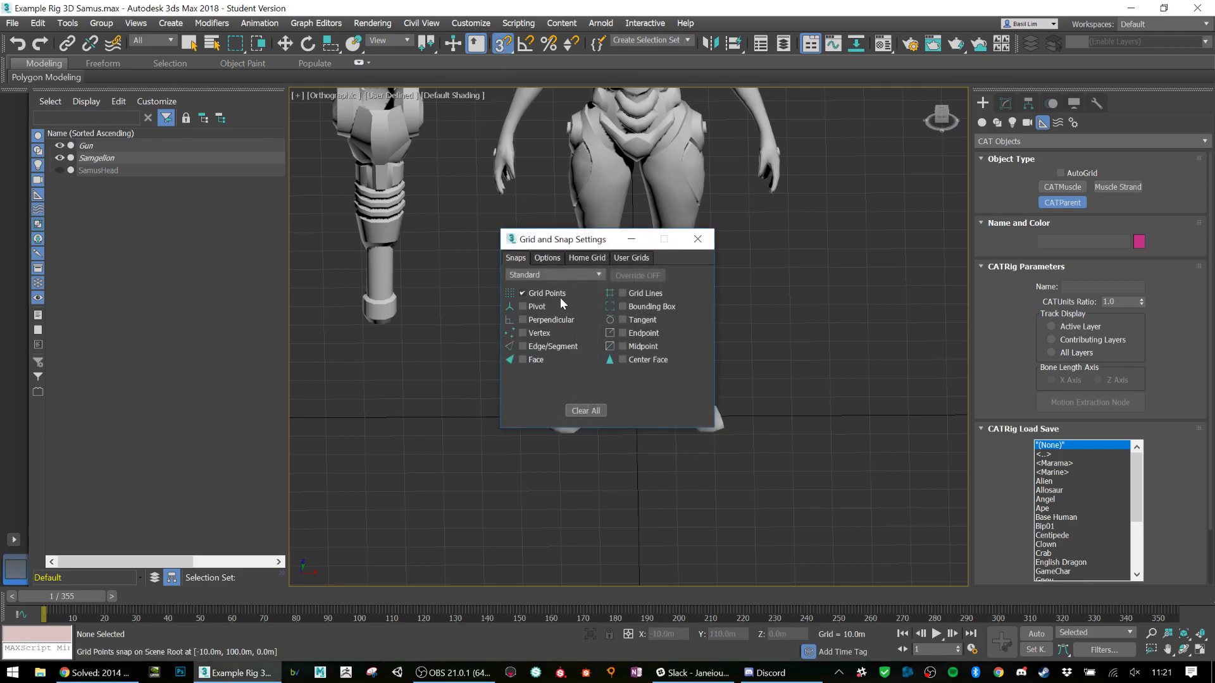
{"action": "left_click", "coordinate": [697, 239]}
{"action": "left_click", "coordinate": [636, 417]}
{"action": "left_click_drag", "start_coordinate": [660, 405], "coordinate": [867, 133]}
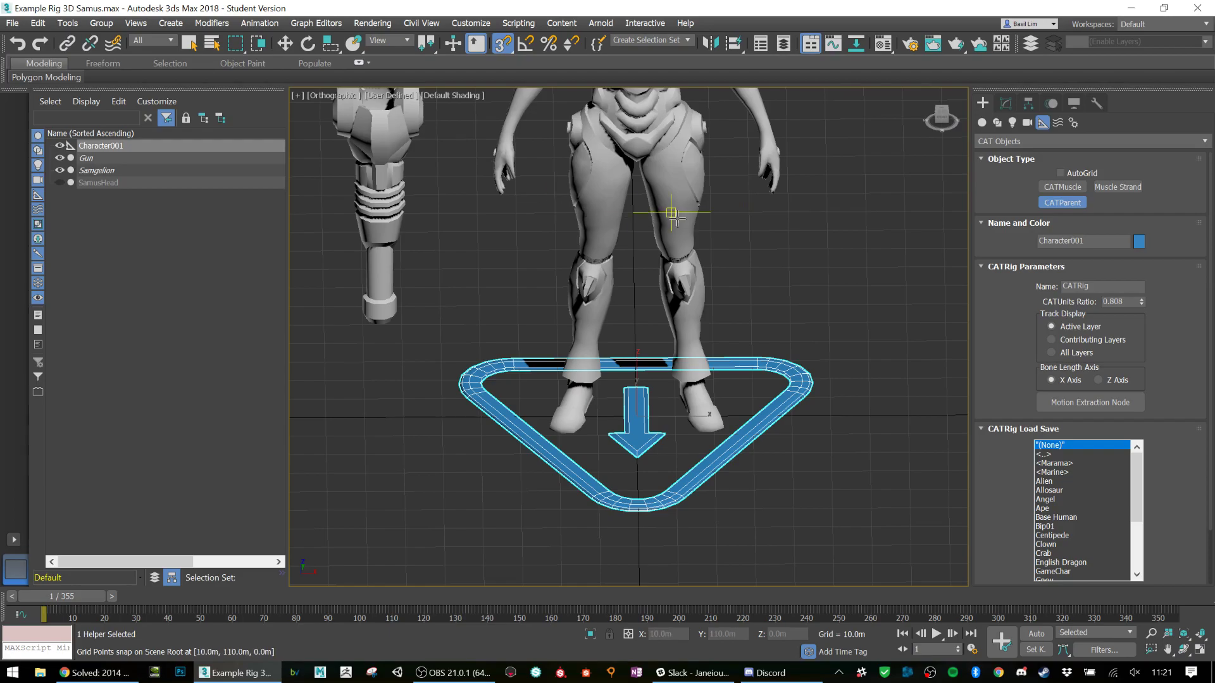
{"action": "key", "text": "s"}
Step: Create a pelvis hub from the new CATParent's rig settings and clear the selection
{"action": "middle_click_drag", "start_coordinate": [658, 276], "coordinate": [647, 298], "text": "alt"}
{"action": "middle_click_drag", "start_coordinate": [727, 313], "coordinate": [743, 366]}
{"action": "scroll", "coordinate": [715, 427], "scroll_direction": "down", "scroll_amount": 4}
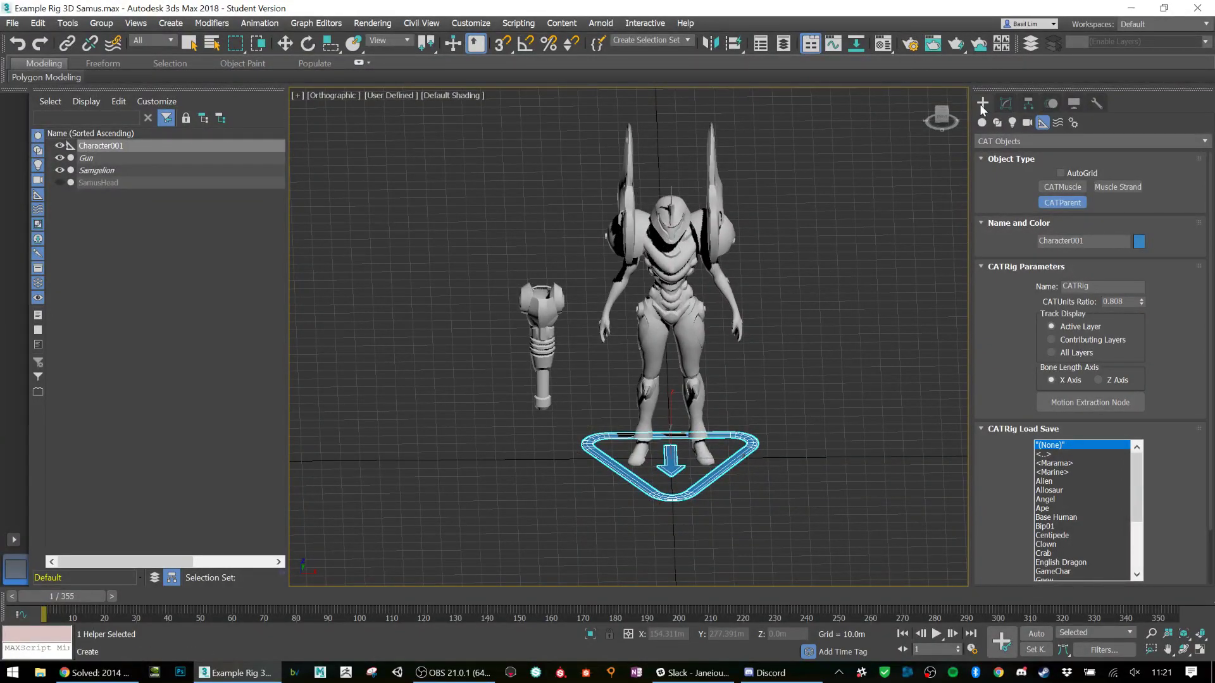
{"action": "left_click", "coordinate": [1003, 105]}
{"action": "middle_click_drag", "start_coordinate": [801, 325], "coordinate": [785, 265]}
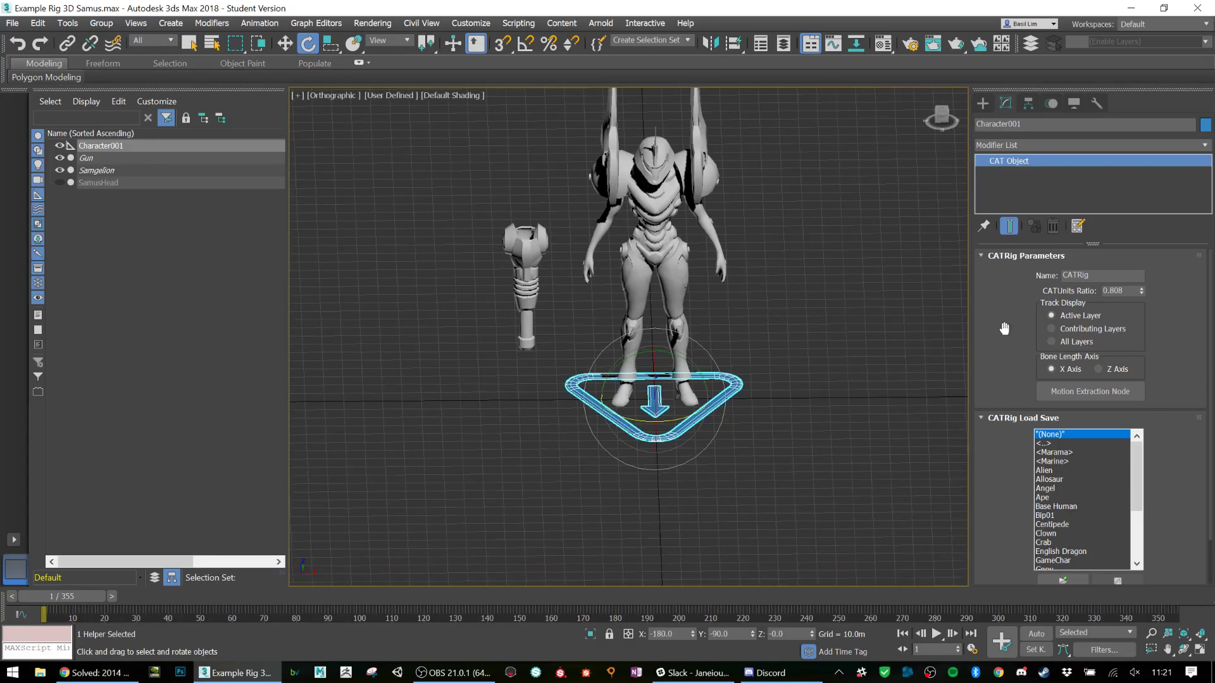
{"action": "scroll", "coordinate": [1163, 345], "scroll_direction": "down", "scroll_amount": 2}
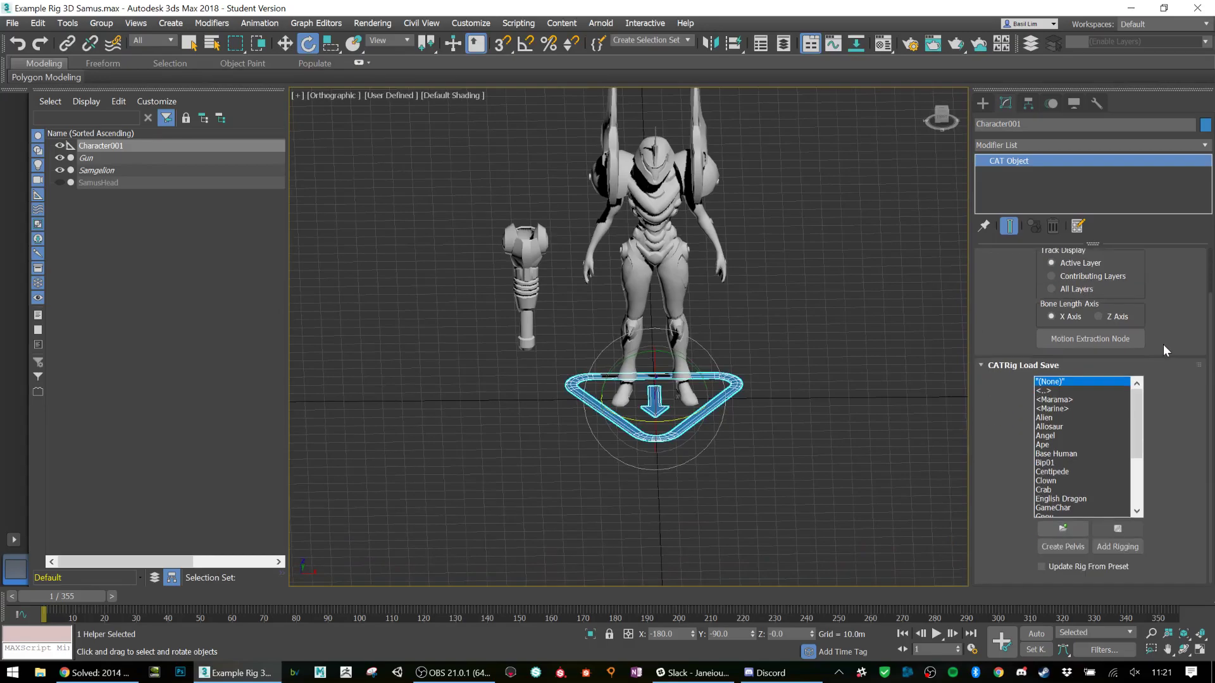
{"action": "left_click", "coordinate": [1078, 546]}
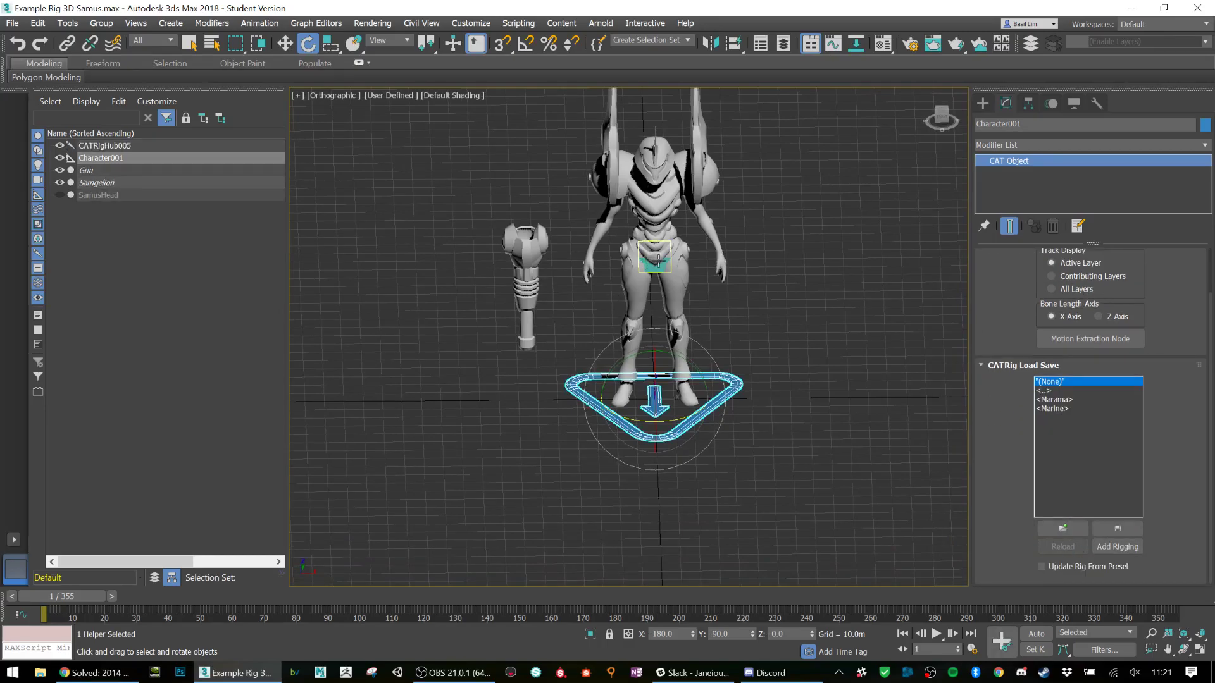
{"action": "left_click", "coordinate": [814, 236]}
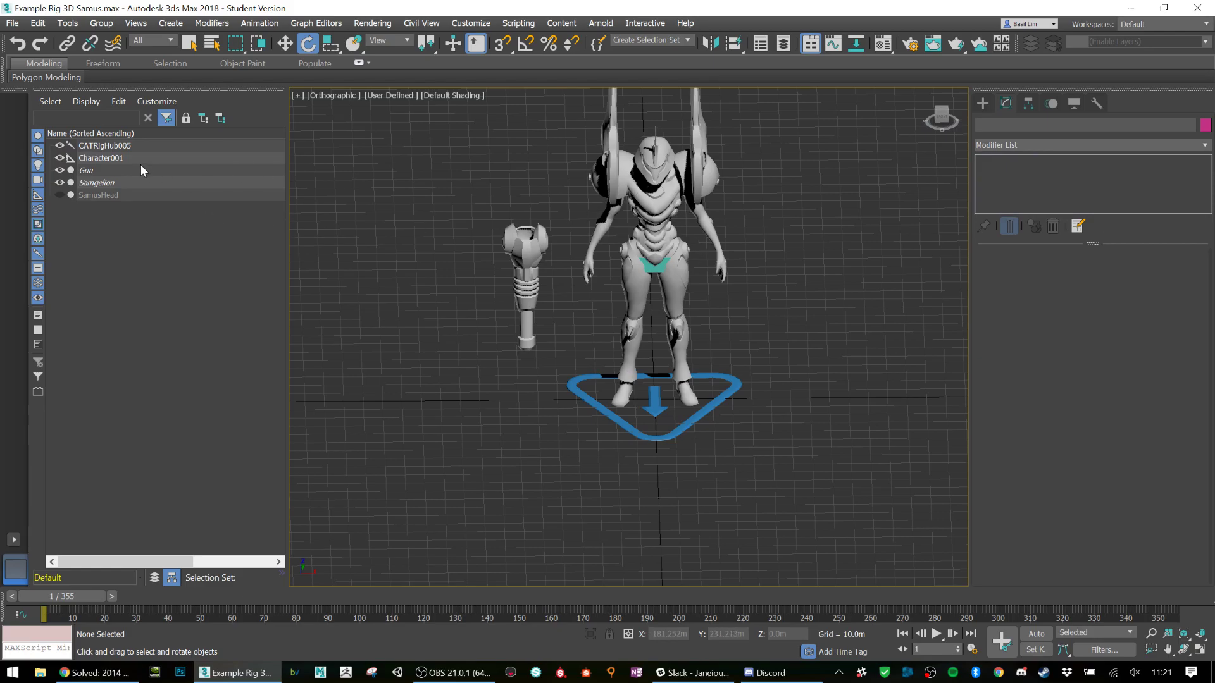
Step: Make the Samgelion body and the Gun see-through so the rig parts can be seen inside them
{"action": "left_click", "coordinate": [89, 184]}
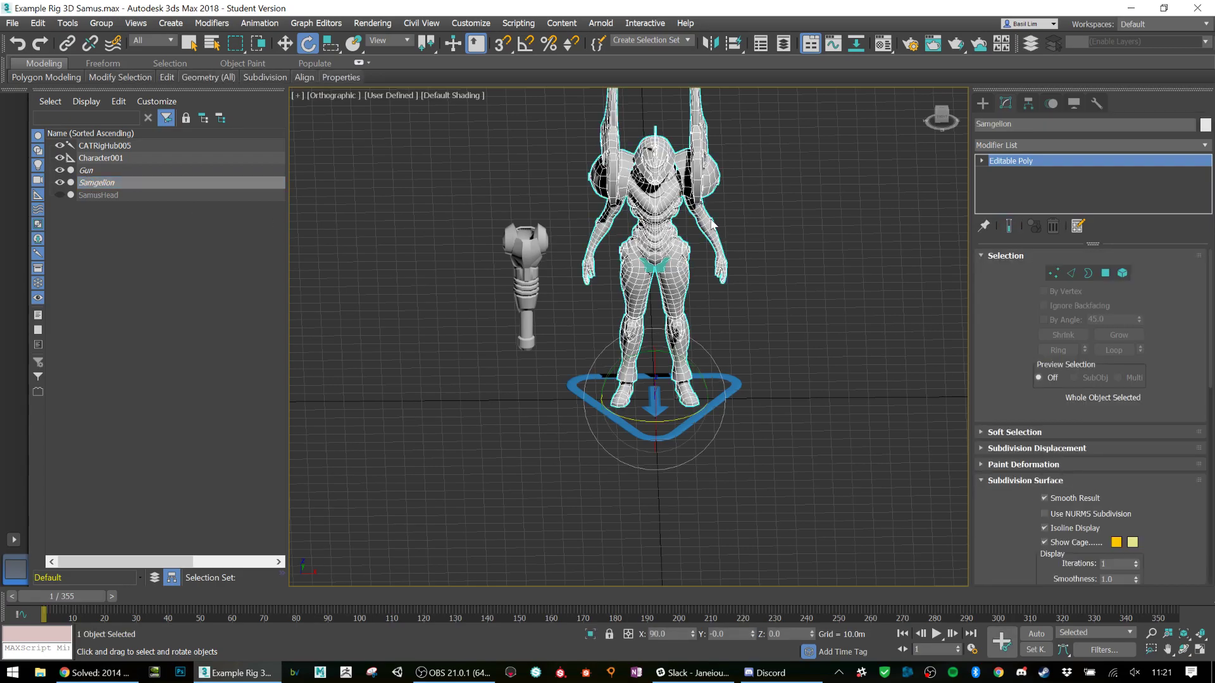
{"action": "left_click", "coordinate": [799, 248]}
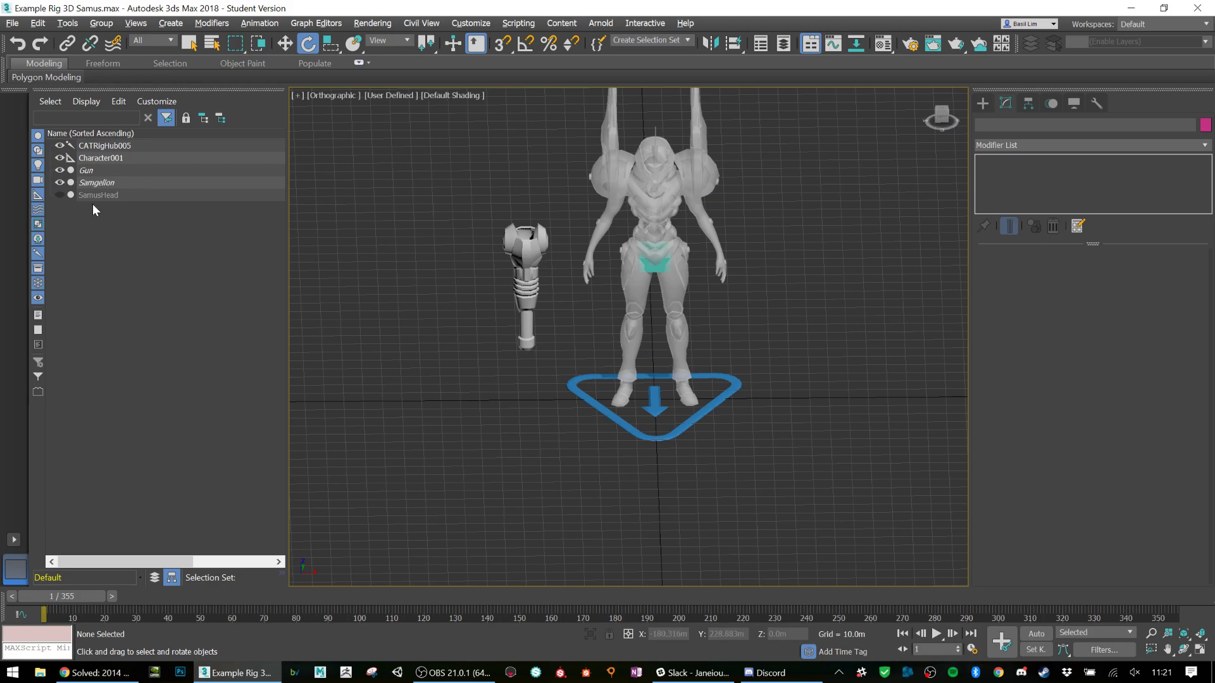
{"action": "left_click", "coordinate": [101, 181]}
{"action": "right_click", "coordinate": [737, 183]}
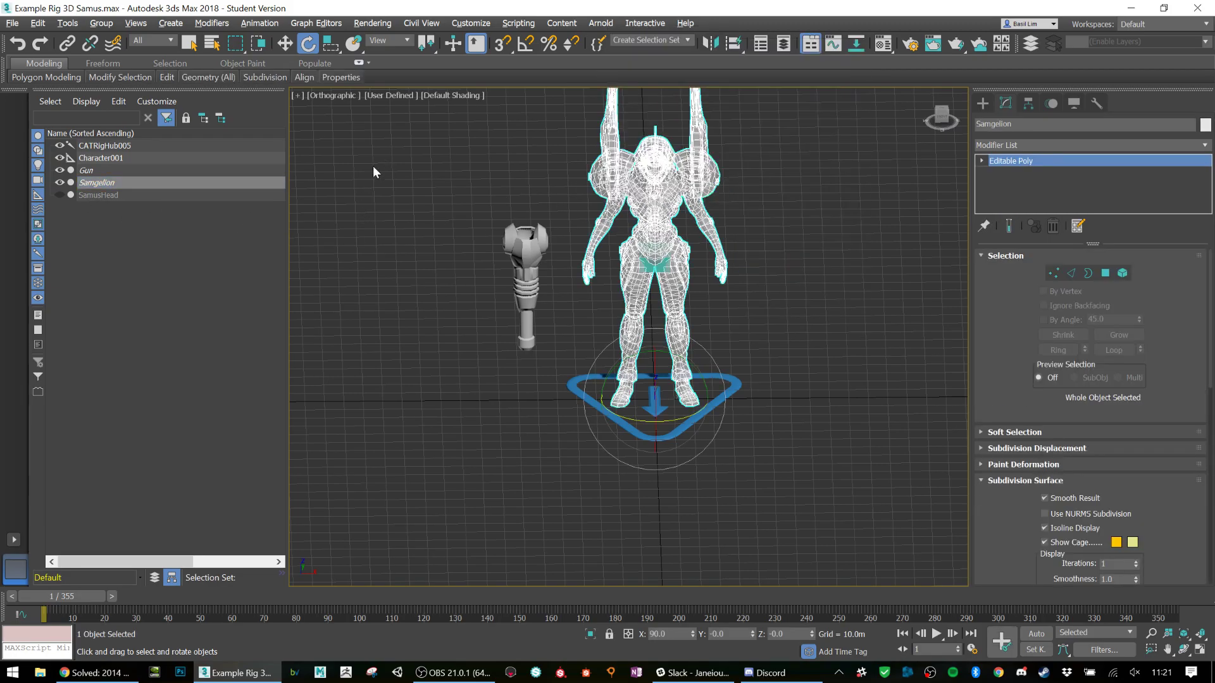
{"action": "left_click", "coordinate": [121, 171]}
{"action": "left_click", "coordinate": [470, 158]}
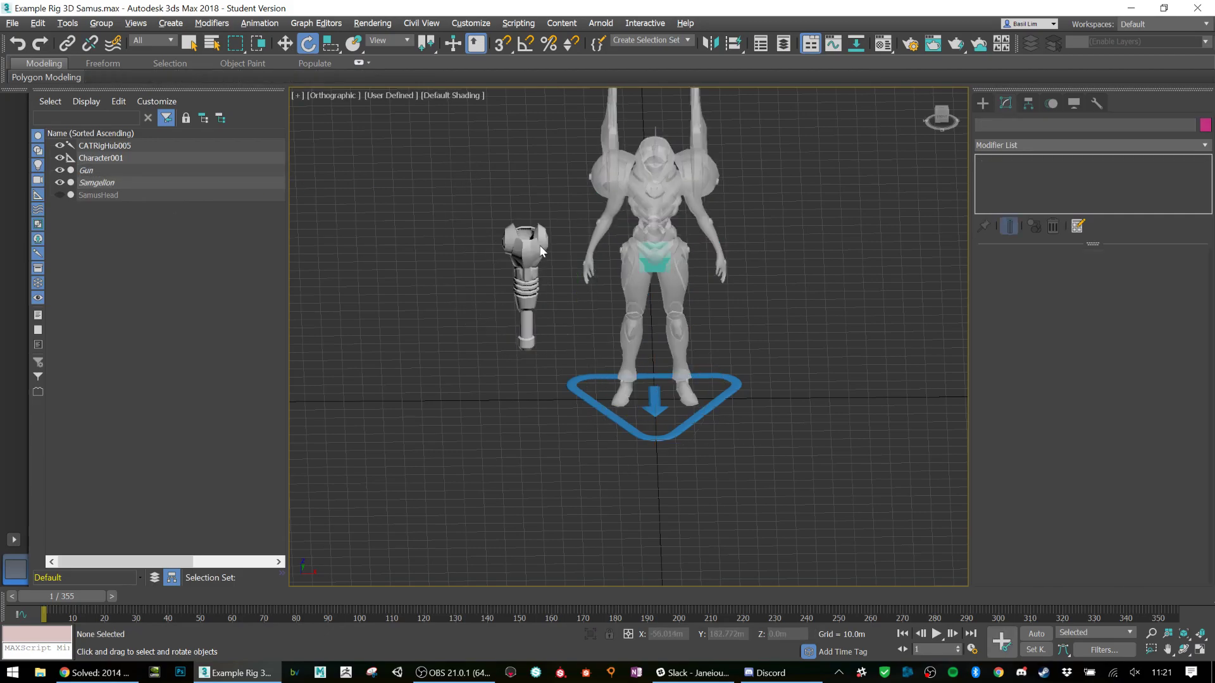
{"action": "left_click", "coordinate": [86, 171]}
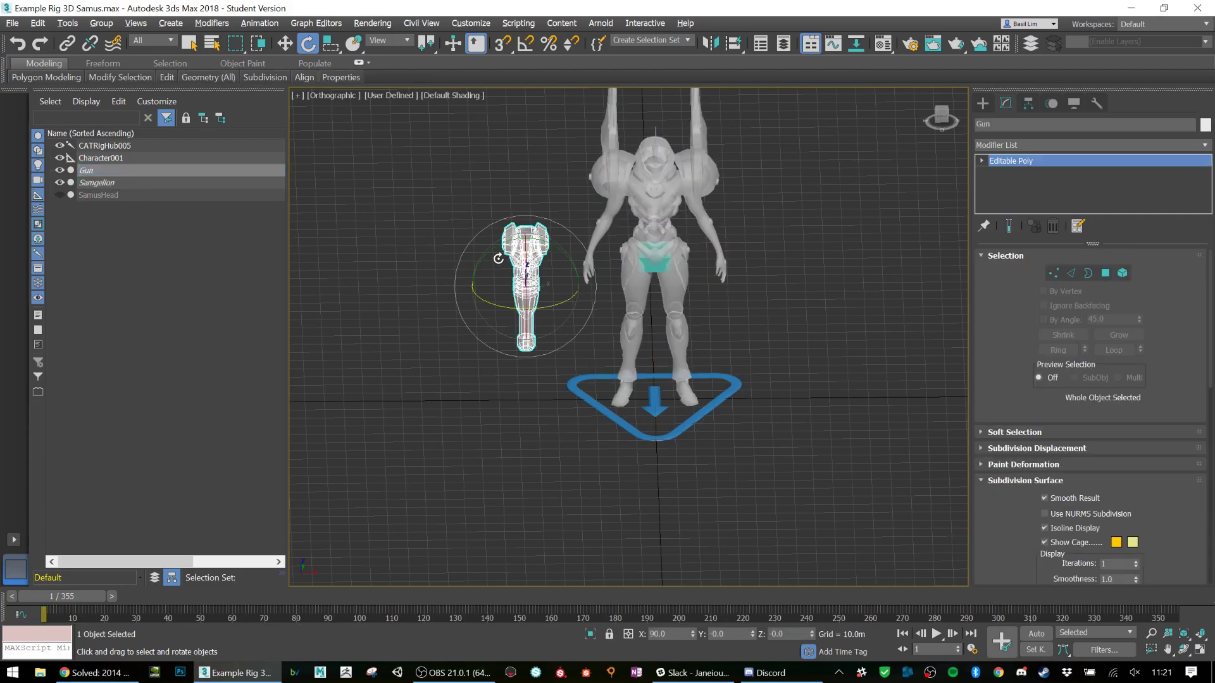
{"action": "left_click", "coordinate": [477, 208]}
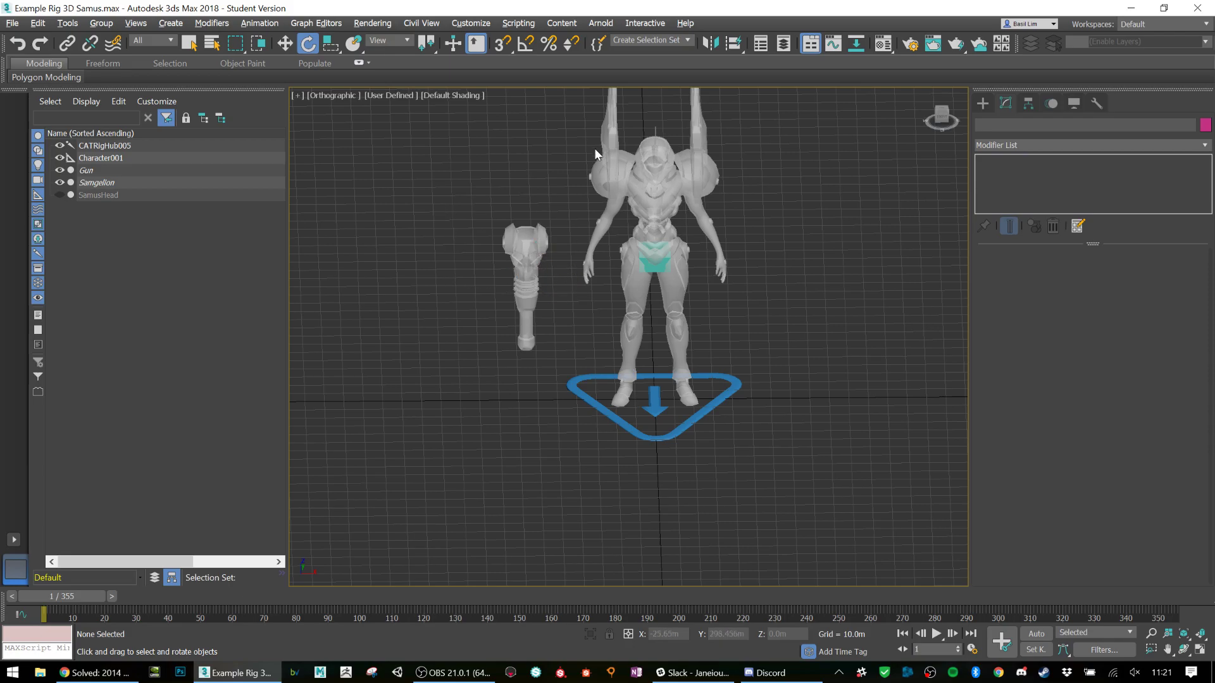
Step: Select the pelvis hub inside the see-through body and examine how it sits in the hips
{"action": "scroll", "coordinate": [632, 214], "scroll_direction": "up", "scroll_amount": 2}
{"action": "scroll", "coordinate": [663, 295], "scroll_direction": "down", "scroll_amount": 3}
{"action": "middle_click_drag", "start_coordinate": [663, 295], "coordinate": [692, 302], "text": "alt"}
{"action": "scroll", "coordinate": [692, 302], "scroll_direction": "up", "scroll_amount": 3}
{"action": "left_click", "coordinate": [756, 344]}
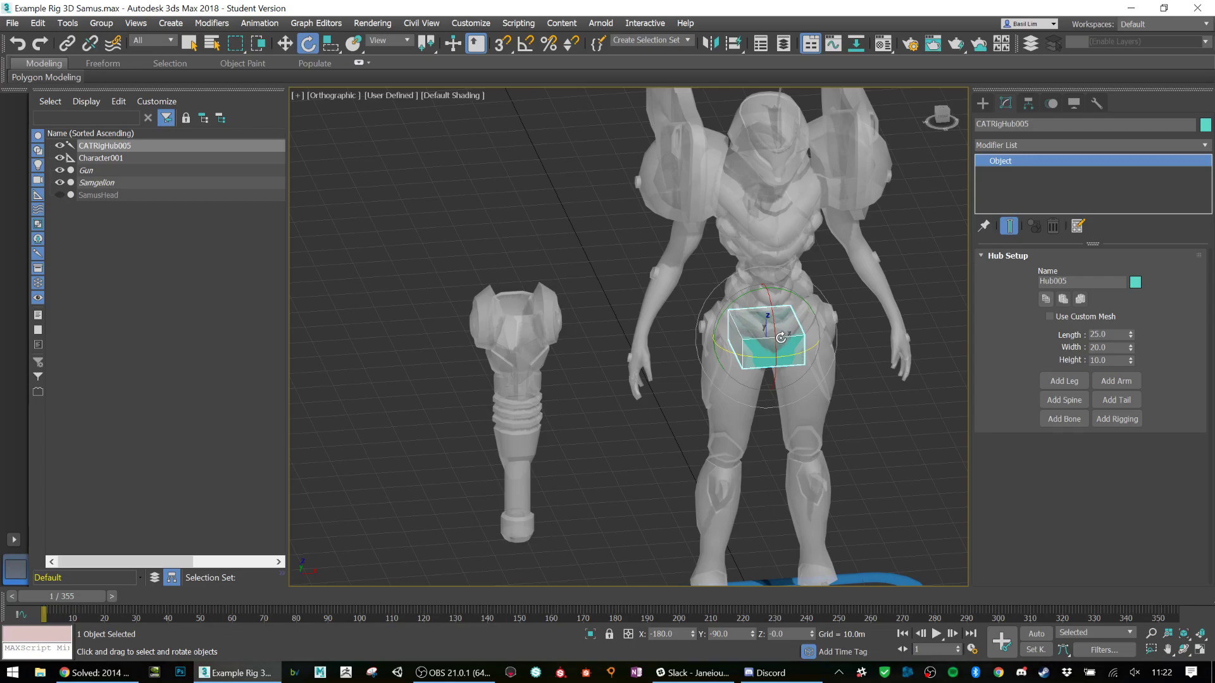
{"action": "middle_click_drag", "start_coordinate": [781, 338], "coordinate": [696, 387], "text": "alt"}
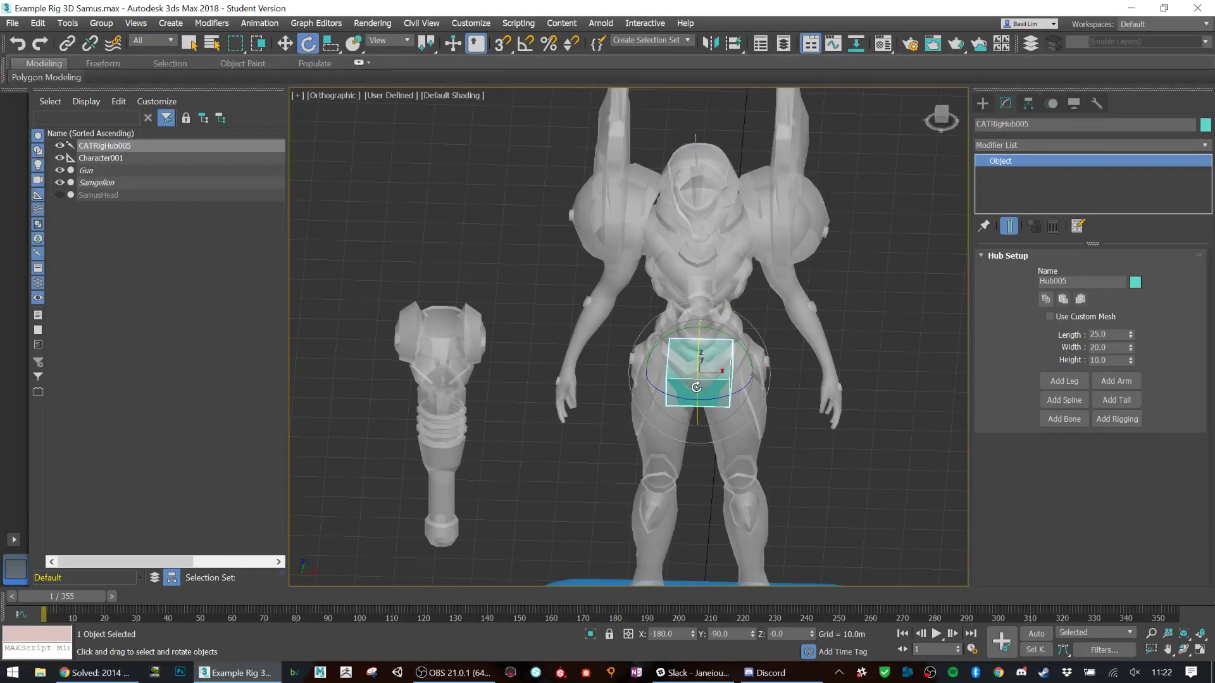
Step: Hide the Character001 CATParent helper around the feet and clear the selection
{"action": "middle_click_drag", "start_coordinate": [754, 434], "coordinate": [742, 318]}
{"action": "scroll", "coordinate": [759, 335], "scroll_direction": "down", "scroll_amount": 4}
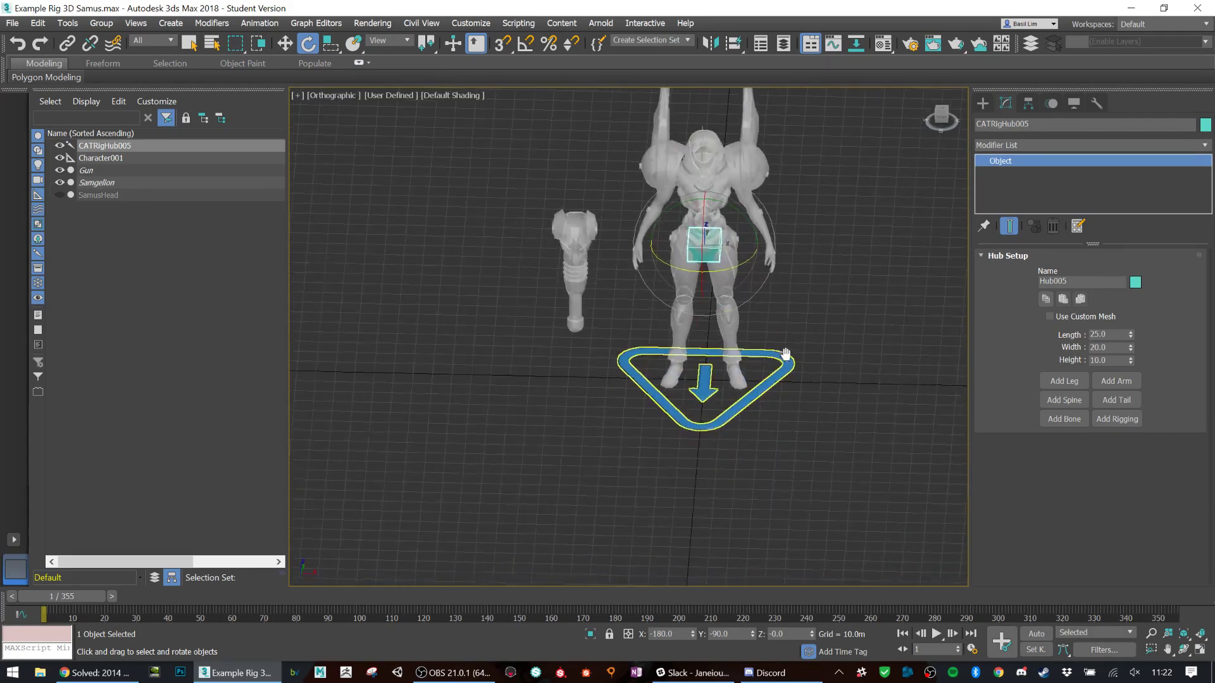
{"action": "scroll", "coordinate": [781, 361], "scroll_direction": "up", "scroll_amount": 4}
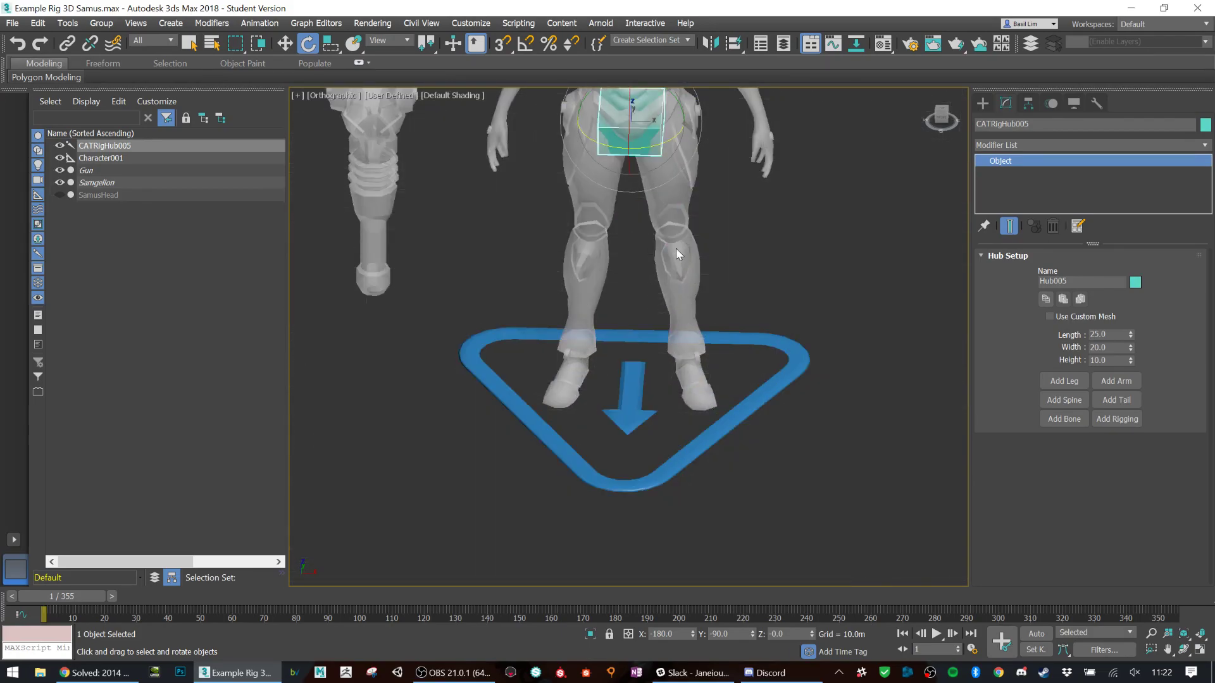
{"action": "middle_click_drag", "start_coordinate": [658, 216], "coordinate": [670, 350]}
{"action": "middle_click_drag", "start_coordinate": [681, 276], "coordinate": [684, 253], "text": "alt"}
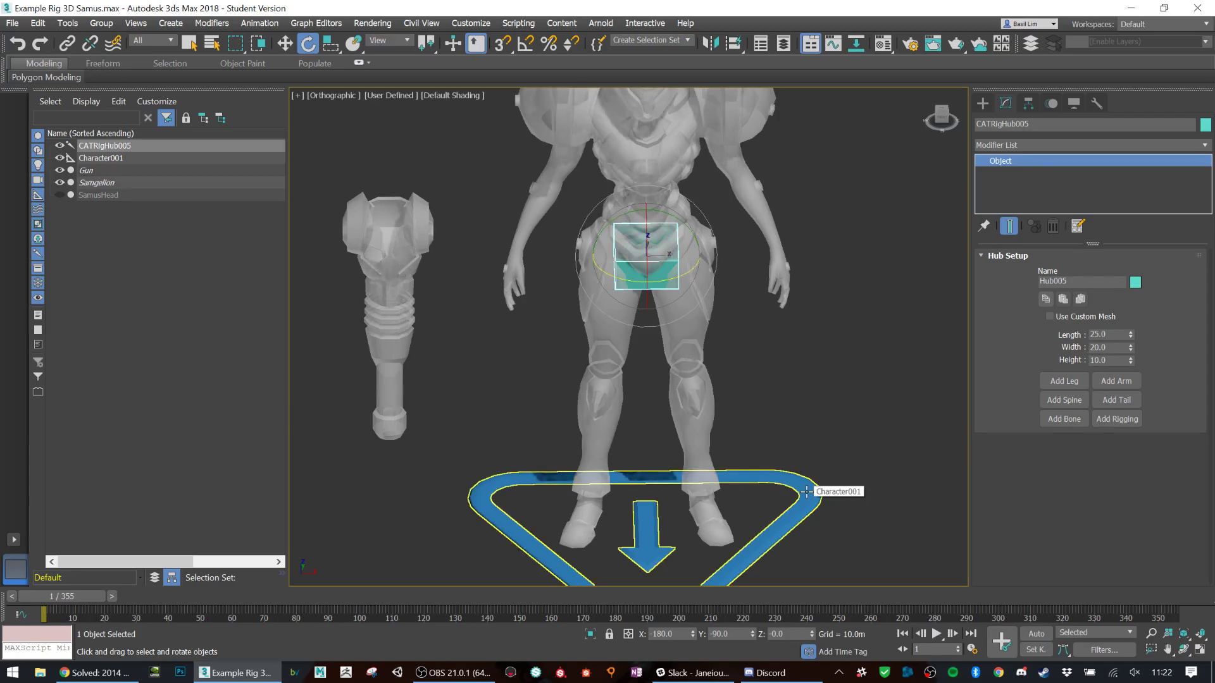
{"action": "left_click", "coordinate": [62, 159]}
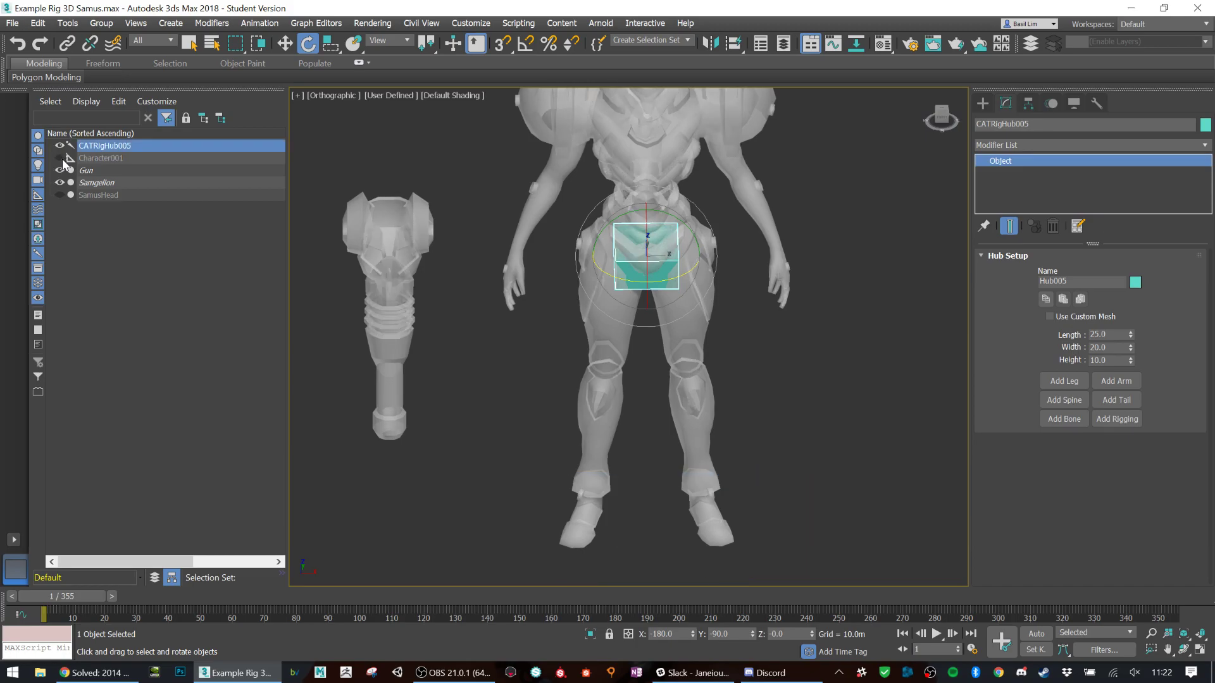
{"action": "left_click", "coordinate": [592, 412]}
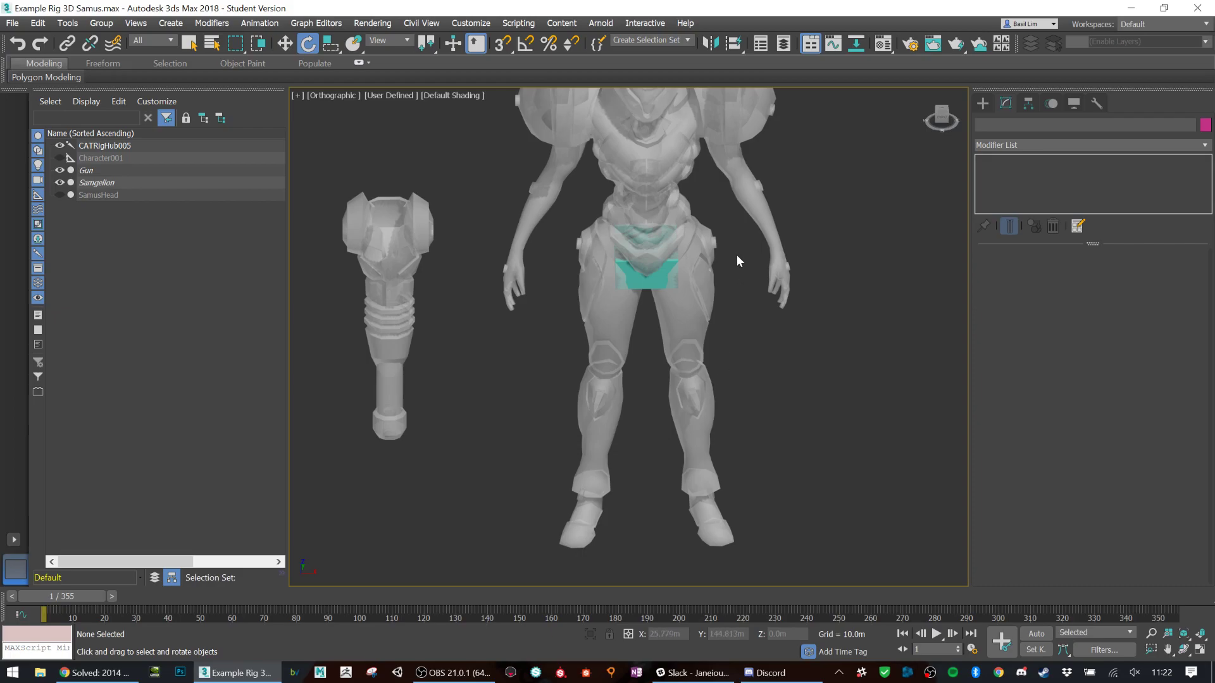
Step: Select the pelvis hub again and unhide the SamusHead mesh
{"action": "left_click", "coordinate": [649, 259]}
{"action": "middle_click_drag", "start_coordinate": [810, 307], "coordinate": [720, 297], "text": "alt"}
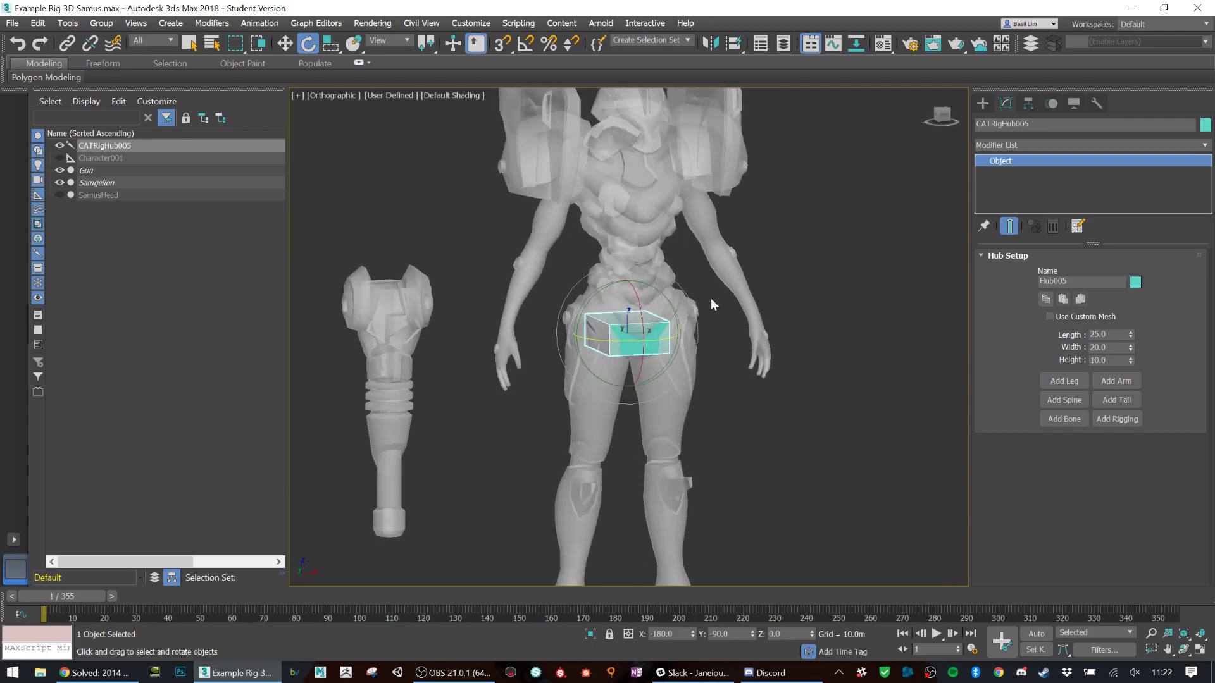
{"action": "left_click", "coordinate": [61, 195]}
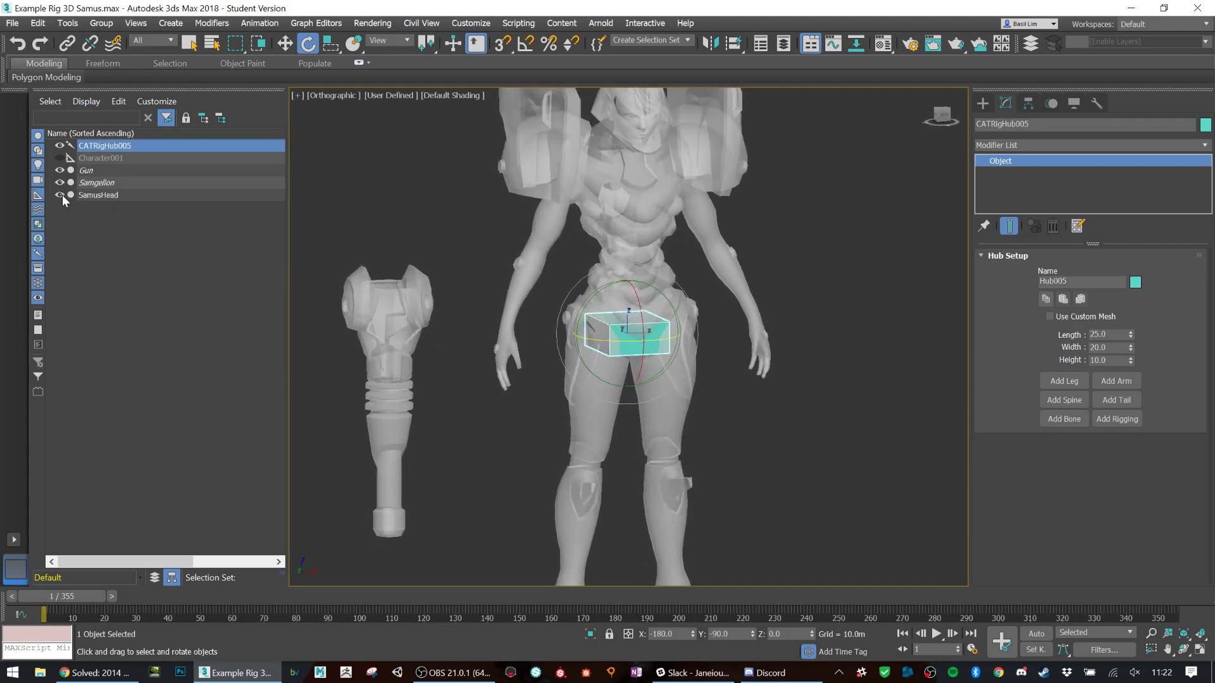
{"action": "middle_click_drag", "start_coordinate": [635, 222], "coordinate": [694, 219], "text": "alt"}
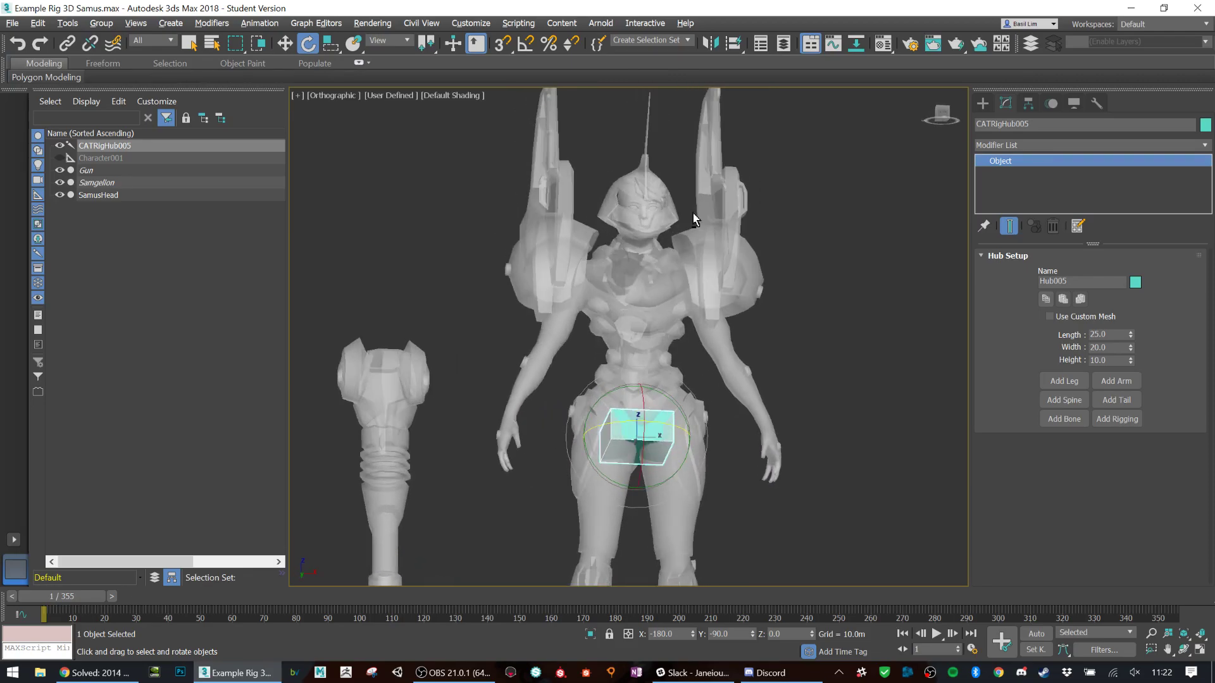
Step: Raise the pelvis hub into the hips of the see-through body, to a height of about 84.3 m on Z
{"action": "middle_click_drag", "start_coordinate": [678, 449], "coordinate": [656, 312]}
{"action": "scroll", "coordinate": [659, 303], "scroll_direction": "up", "scroll_amount": 2}
{"action": "key", "text": "w"}
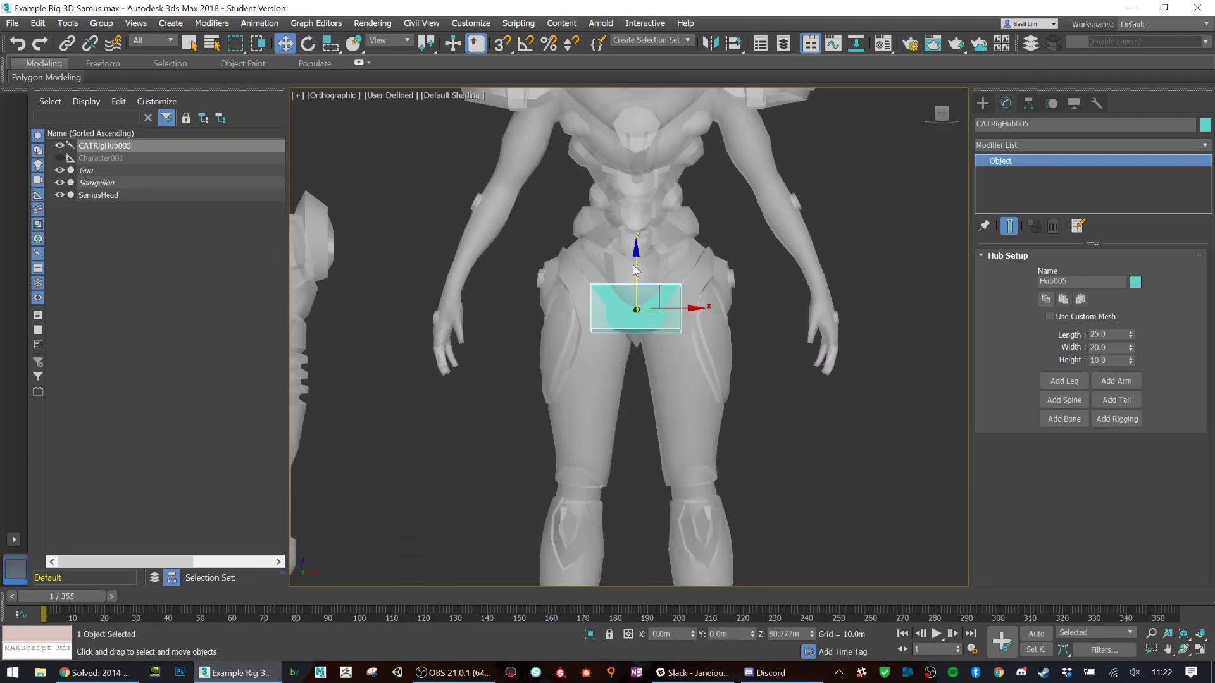
{"action": "left_click_drag", "start_coordinate": [635, 255], "coordinate": [643, 191]}
{"action": "middle_click_drag", "start_coordinate": [672, 240], "coordinate": [481, 243], "text": "alt"}
{"action": "right_click", "coordinate": [450, 145]}
{"action": "left_click", "coordinate": [681, 165]}
{"action": "middle_click_drag", "start_coordinate": [611, 189], "coordinate": [643, 189], "text": "alt"}
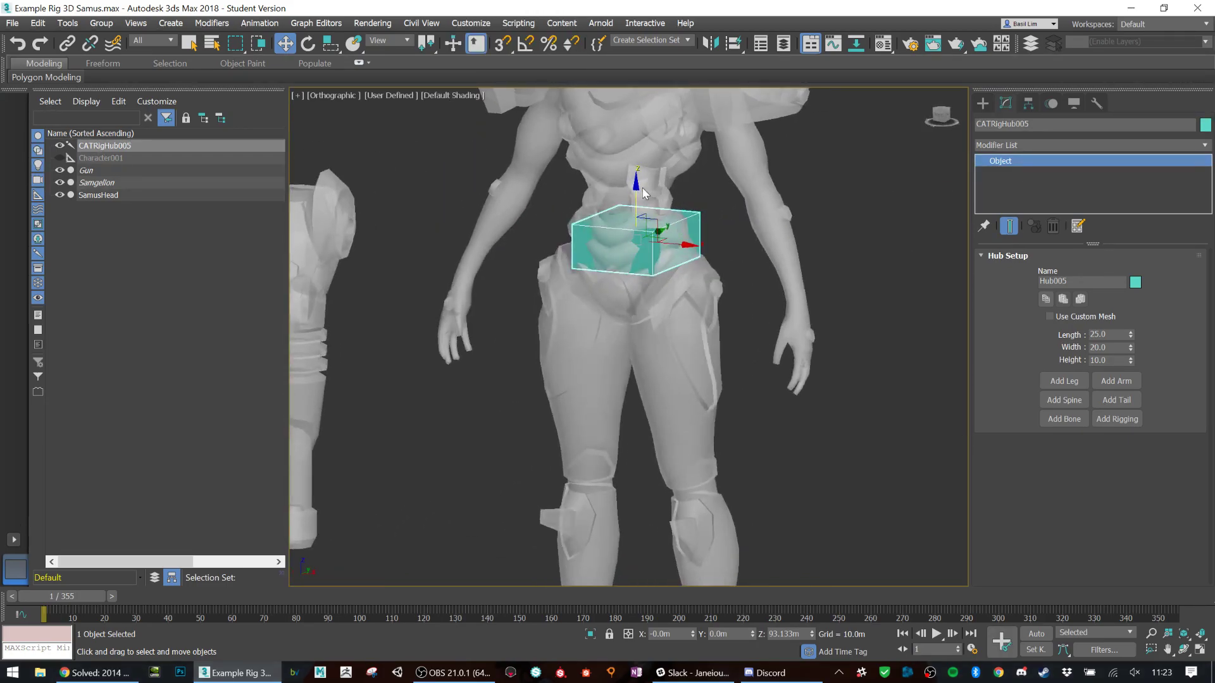
{"action": "left_click_drag", "start_coordinate": [642, 193], "coordinate": [643, 248]}
{"action": "middle_click_drag", "start_coordinate": [651, 244], "coordinate": [669, 244], "text": "alt"}
Step: Scale the pelvis hub non-uniformly along X to a width of about 23.37 so it spans the hips
{"action": "key", "text": "r"}
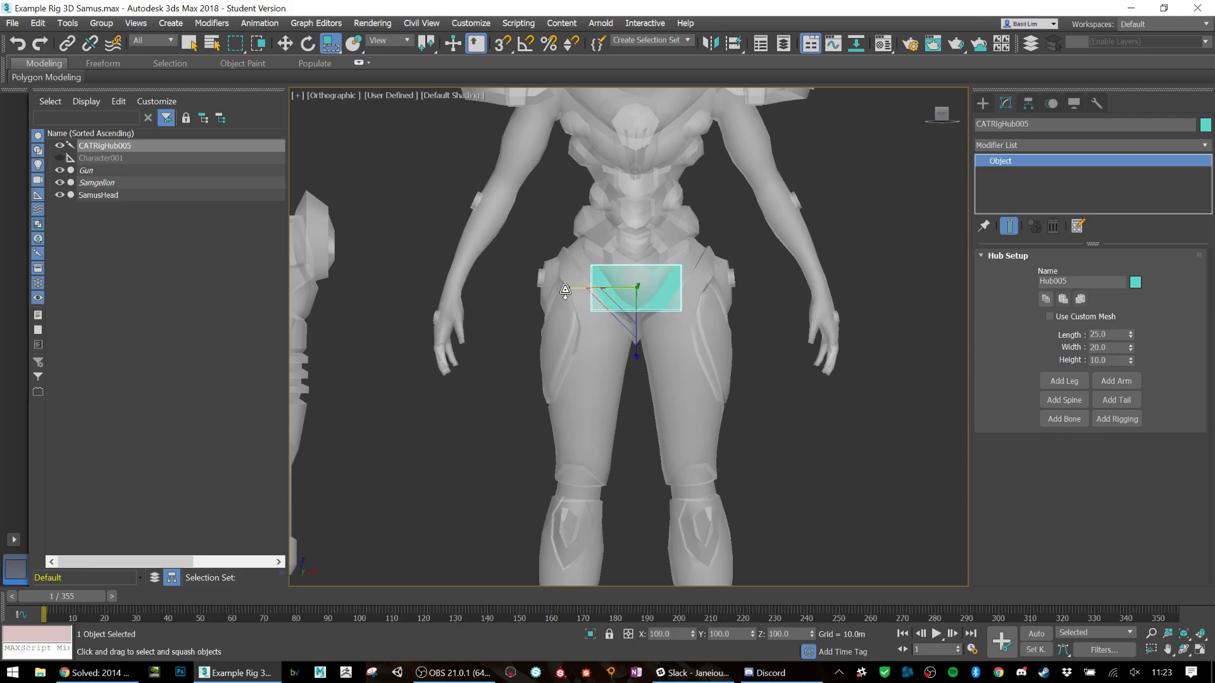
{"action": "key", "text": "r"}
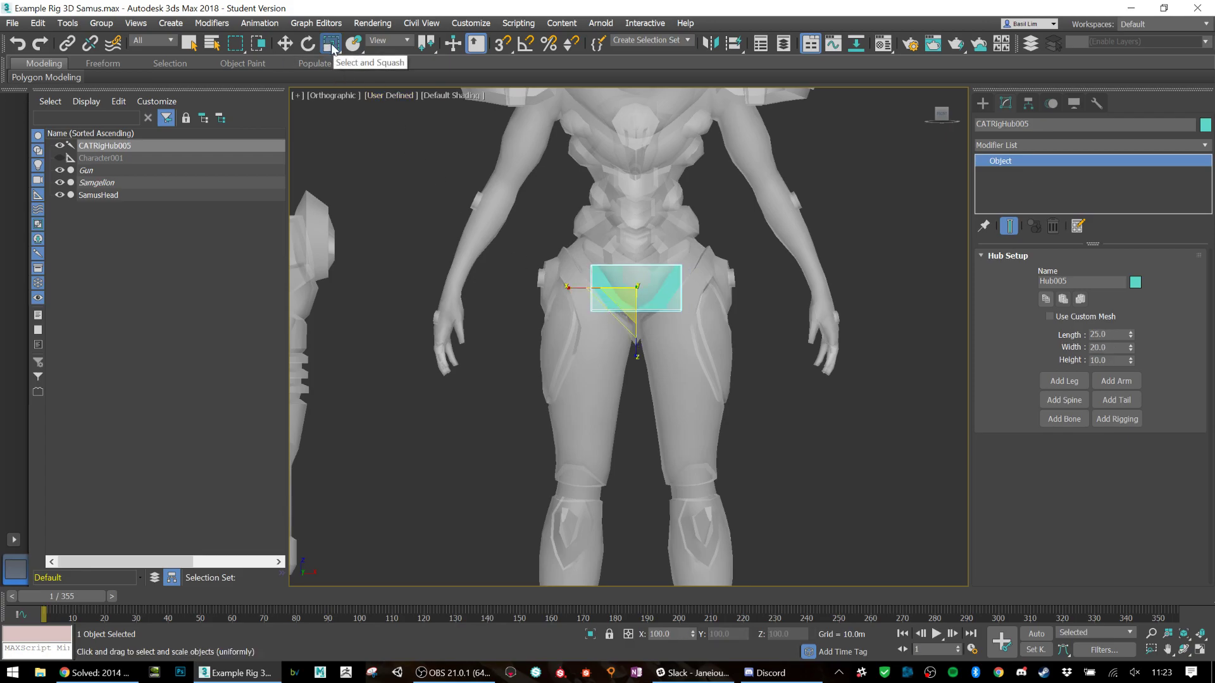
{"action": "key", "text": "r"}
{"action": "mouse_move", "coordinate": [572, 288]}
{"action": "left_mouse_down"}
{"action": "mouse_move", "coordinate": [532, 283]}
{"action": "mouse_move", "coordinate": [574, 305]}
{"action": "left_mouse_up"}
{"action": "middle_click_drag", "start_coordinate": [574, 305], "coordinate": [600, 293], "text": "alt"}
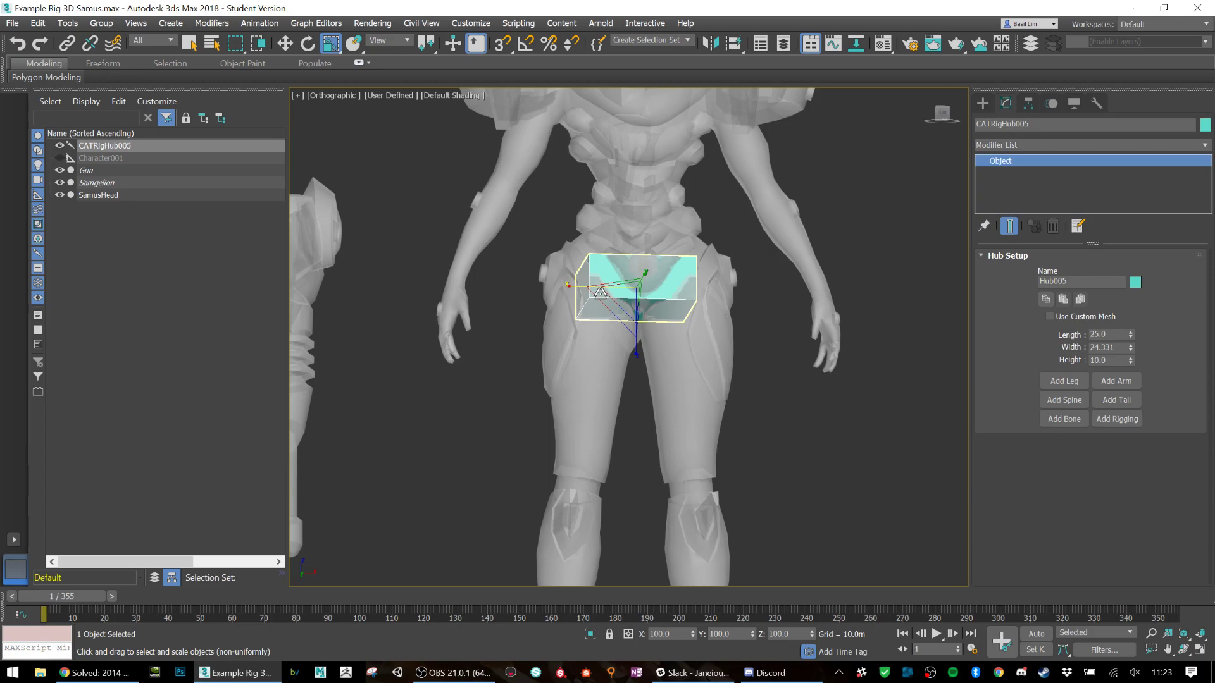
{"action": "mouse_move", "coordinate": [581, 314]}
{"action": "middle_mouse_down", "text": "alt"}
{"action": "mouse_move", "coordinate": [535, 318]}
{"action": "mouse_move", "coordinate": [575, 322]}
{"action": "middle_mouse_up", "text": "alt"}
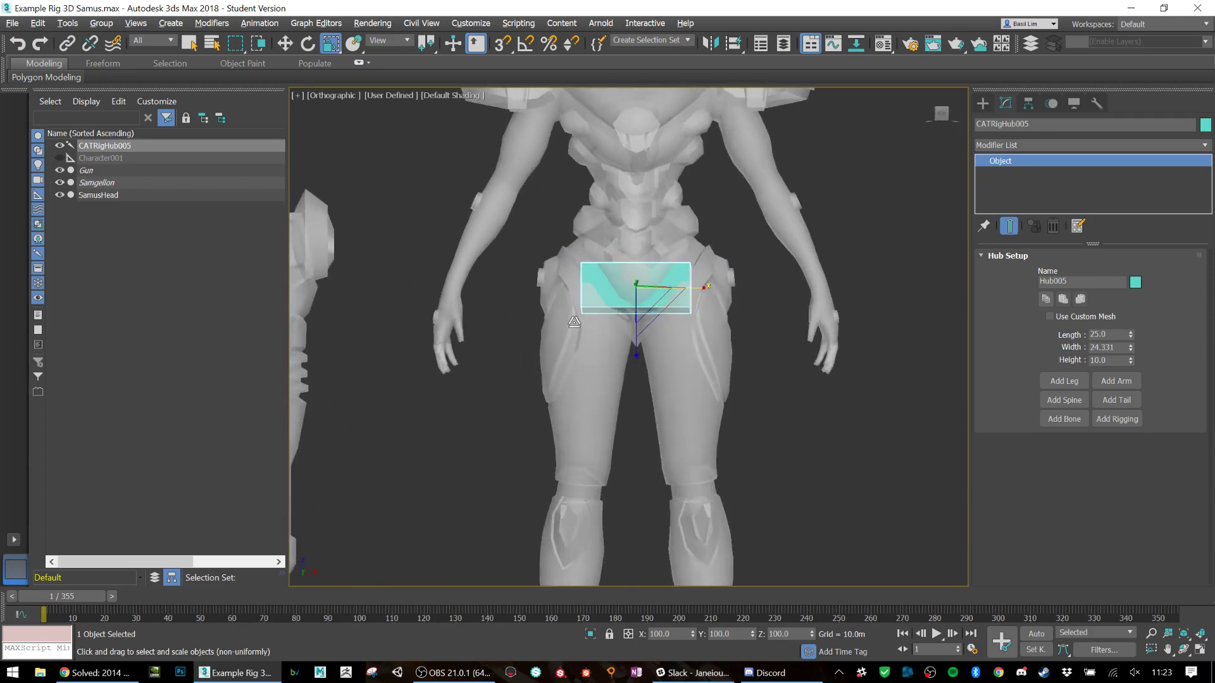
{"action": "scroll", "coordinate": [601, 317], "scroll_direction": "up", "scroll_amount": 5}
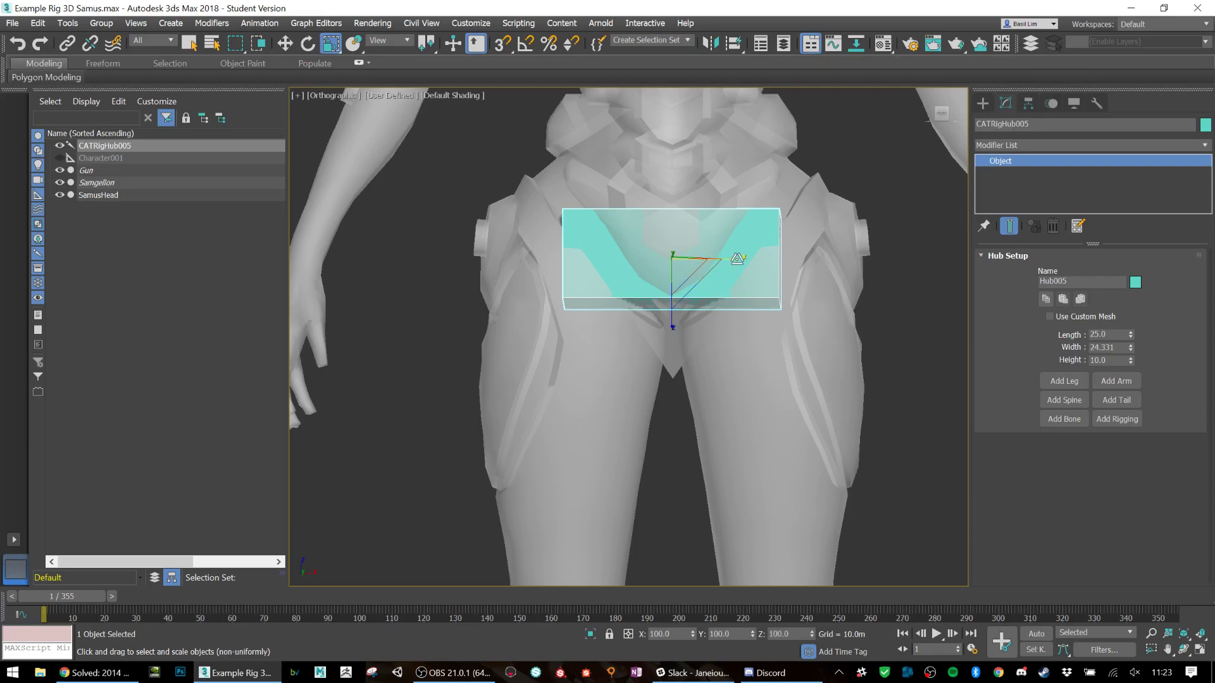
{"action": "left_click_drag", "start_coordinate": [736, 262], "coordinate": [735, 262]}
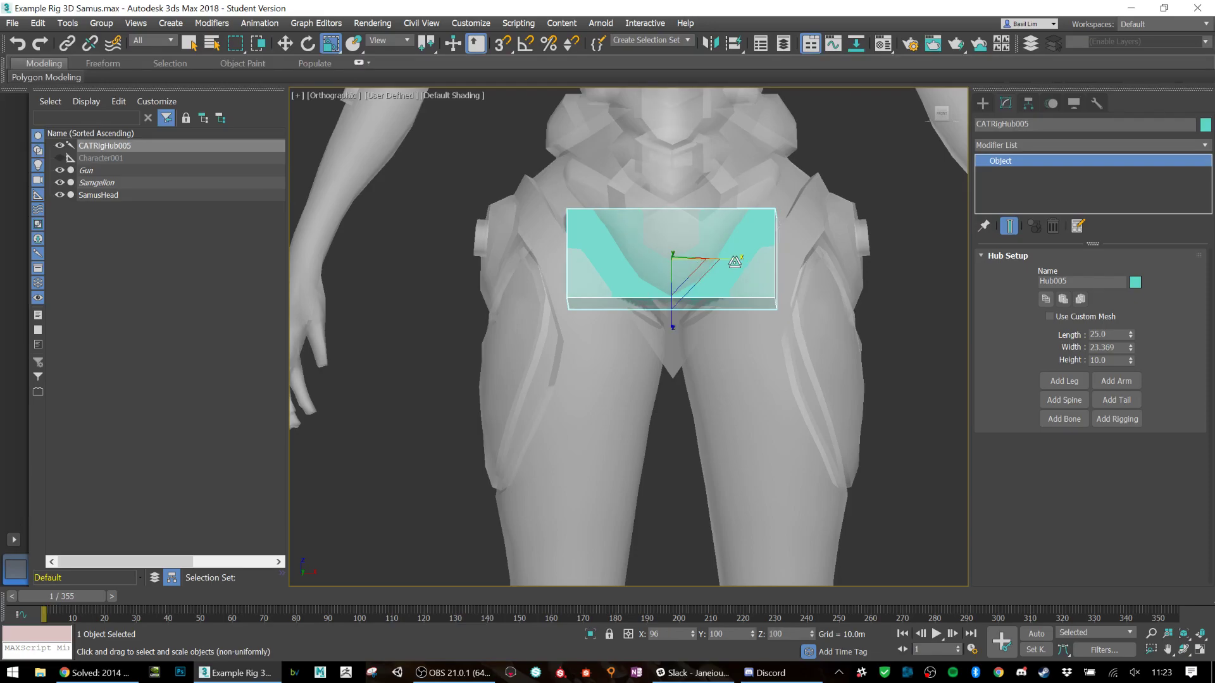
Step: Shorten the pelvis hub's length to about 22.13 and shift it forward to about -1.73 m on Y
{"action": "middle_click_drag", "start_coordinate": [681, 320], "coordinate": [688, 292], "text": "alt"}
{"action": "left_click_drag", "start_coordinate": [711, 294], "coordinate": [711, 292]}
{"action": "middle_click_drag", "start_coordinate": [711, 292], "coordinate": [742, 292], "text": "alt"}
{"action": "key", "text": "w"}
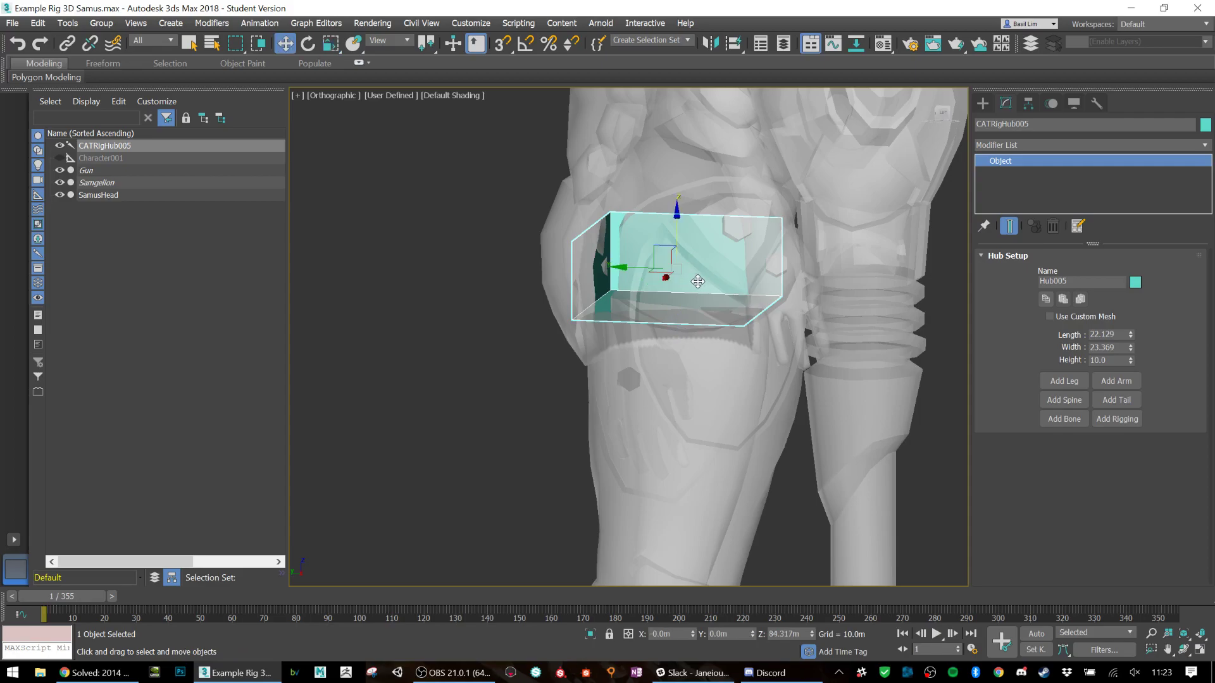
{"action": "left_click_drag", "start_coordinate": [628, 269], "coordinate": [646, 270]}
{"action": "middle_click_drag", "start_coordinate": [739, 309], "coordinate": [686, 334], "text": "alt"}
Step: Try stretching the pelvis hub's length to about 132.4, and undo the stretch
{"action": "key", "text": "r"}
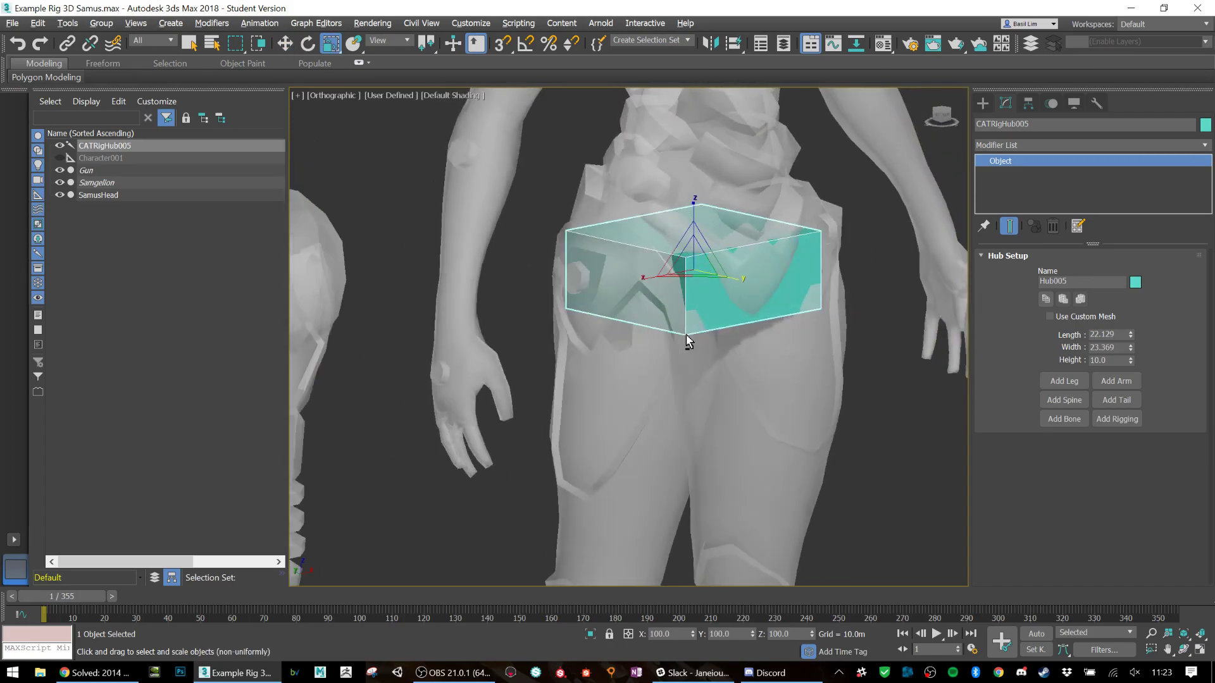
{"action": "left_click_drag", "start_coordinate": [734, 280], "coordinate": [824, 436]}
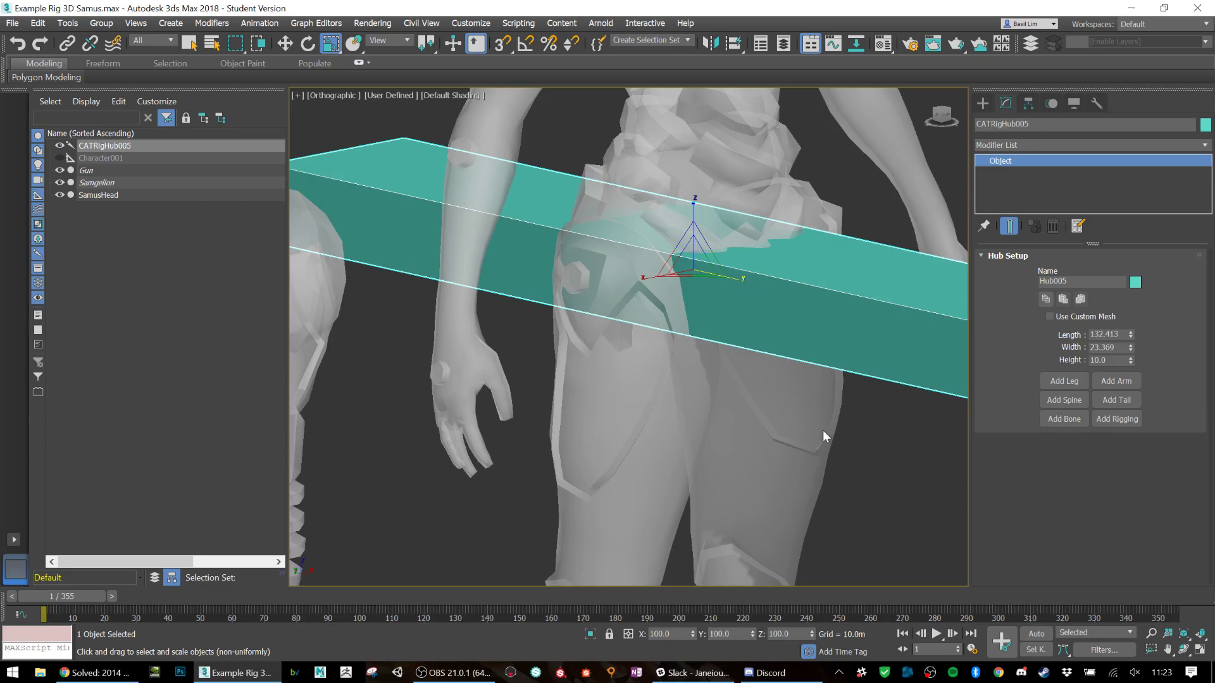
{"action": "scroll", "coordinate": [798, 469], "scroll_direction": "down", "scroll_amount": 5}
{"action": "middle_click_drag", "start_coordinate": [860, 505], "coordinate": [827, 500], "text": "alt"}
{"action": "middle_click_drag", "start_coordinate": [785, 387], "coordinate": [776, 378], "text": "alt"}
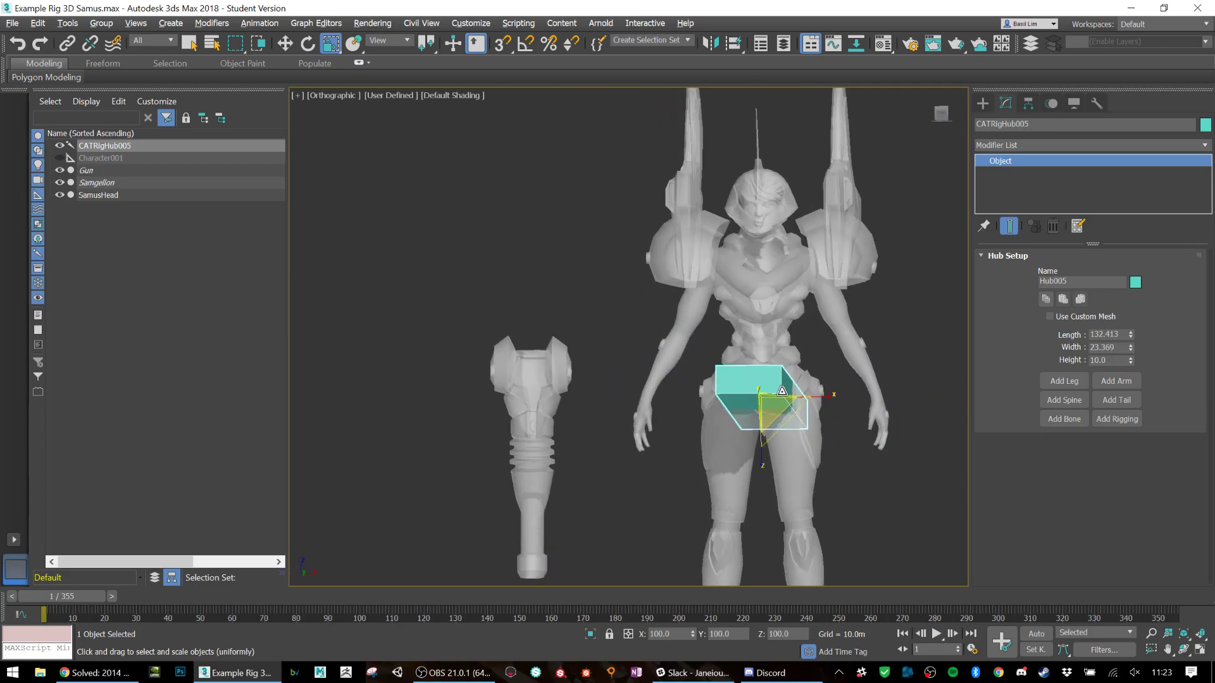
{"action": "middle_click_drag", "start_coordinate": [801, 423], "coordinate": [896, 360], "text": "alt"}
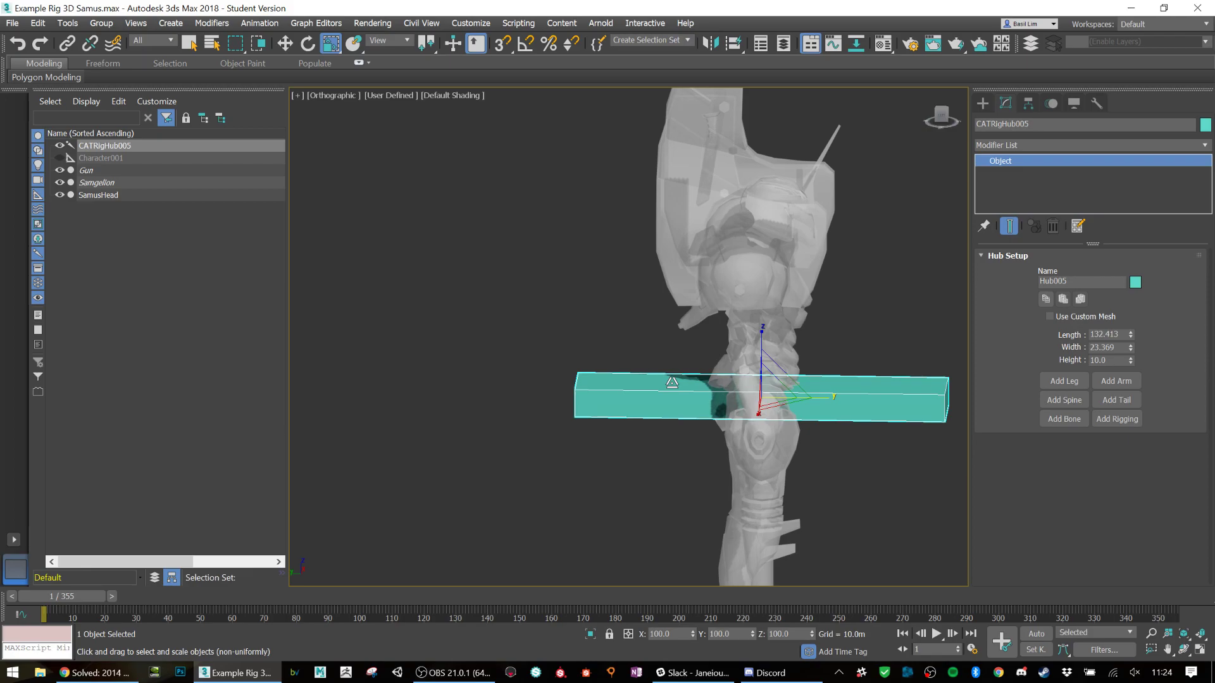
{"action": "key", "text": "ctrl+z"}
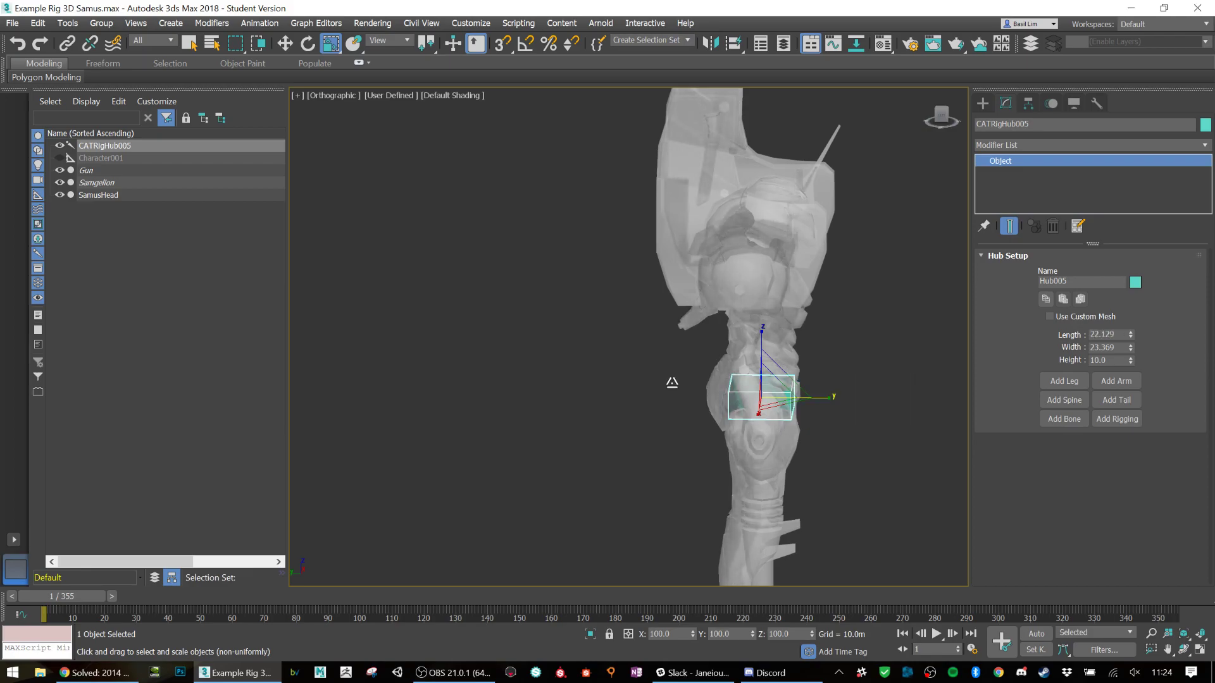
Step: Scale the pelvis hub to a height of about 12.87 and a length of about 23.99
{"action": "scroll", "coordinate": [798, 379], "scroll_direction": "up", "scroll_amount": 4}
{"action": "middle_click_drag", "start_coordinate": [798, 378], "coordinate": [740, 375], "text": "alt"}
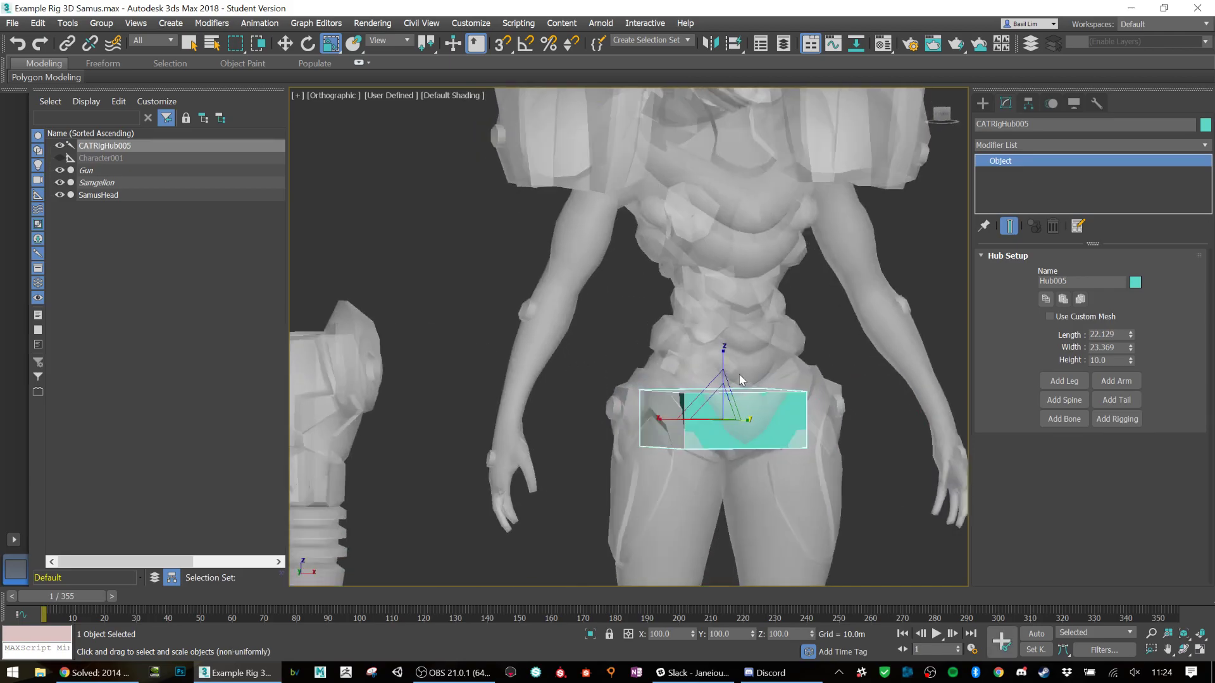
{"action": "left_click_drag", "start_coordinate": [722, 361], "coordinate": [722, 350]}
{"action": "middle_click_drag", "start_coordinate": [722, 350], "coordinate": [778, 354], "text": "alt"}
{"action": "left_click_drag", "start_coordinate": [786, 420], "coordinate": [789, 419]}
Step: Move the pelvis hub slightly backward to about -1.14 m on Y inside the hips
{"action": "key", "text": "w"}
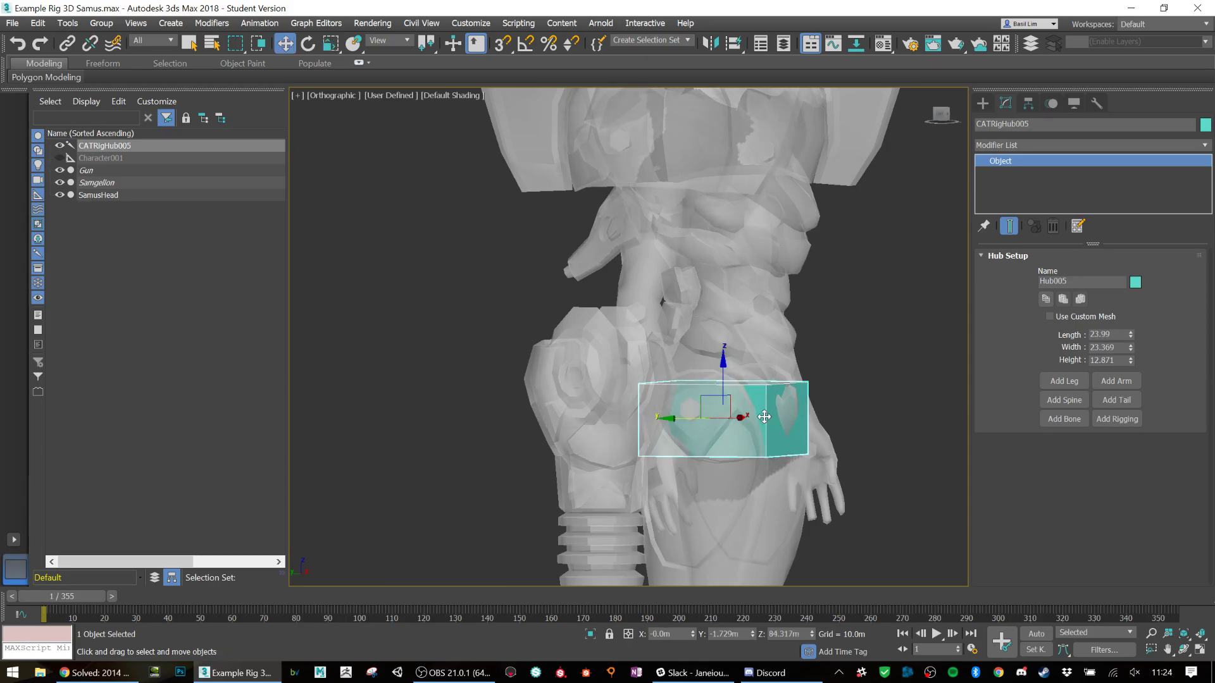
{"action": "middle_click_drag", "start_coordinate": [830, 435], "coordinate": [815, 277], "text": "alt"}
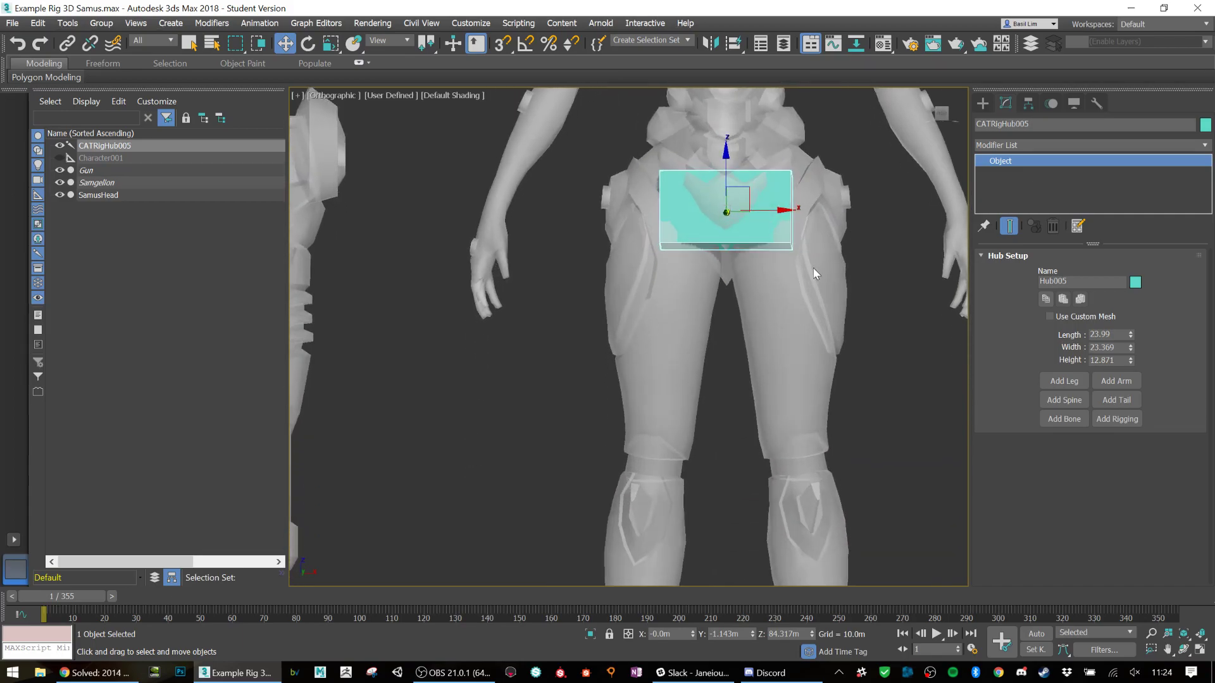
{"action": "middle_click_drag", "start_coordinate": [794, 231], "coordinate": [789, 234], "text": "alt"}
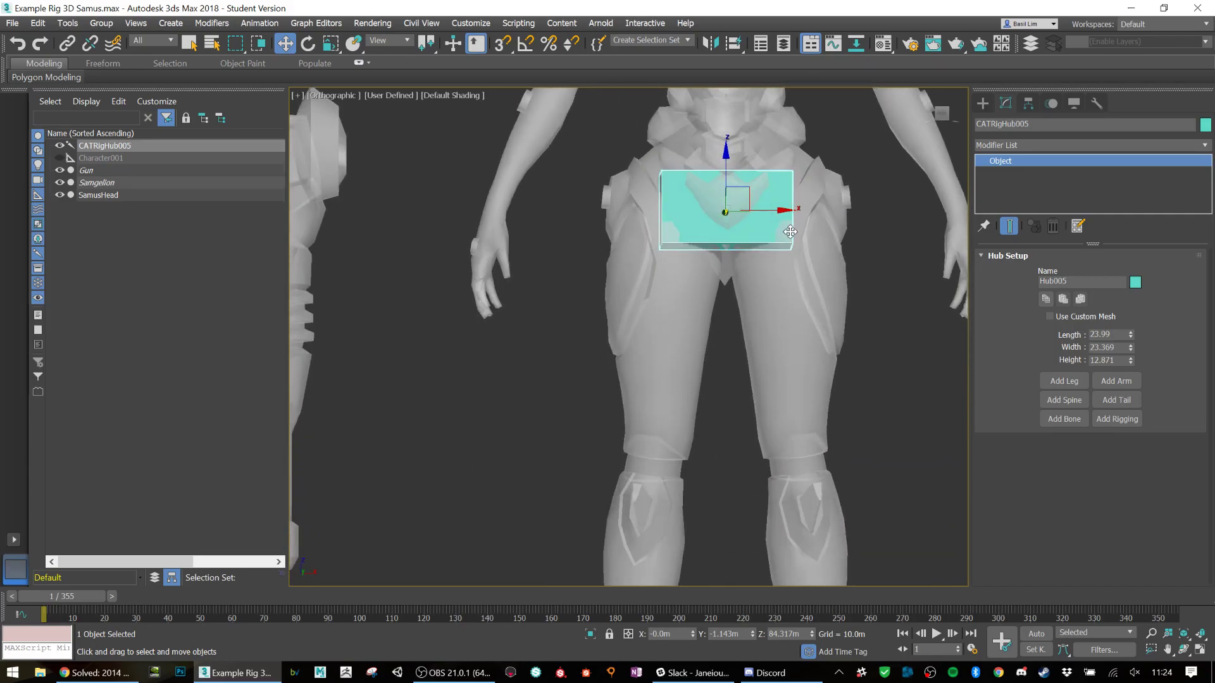
{"action": "middle_click_drag", "start_coordinate": [656, 225], "coordinate": [665, 236], "text": "alt"}
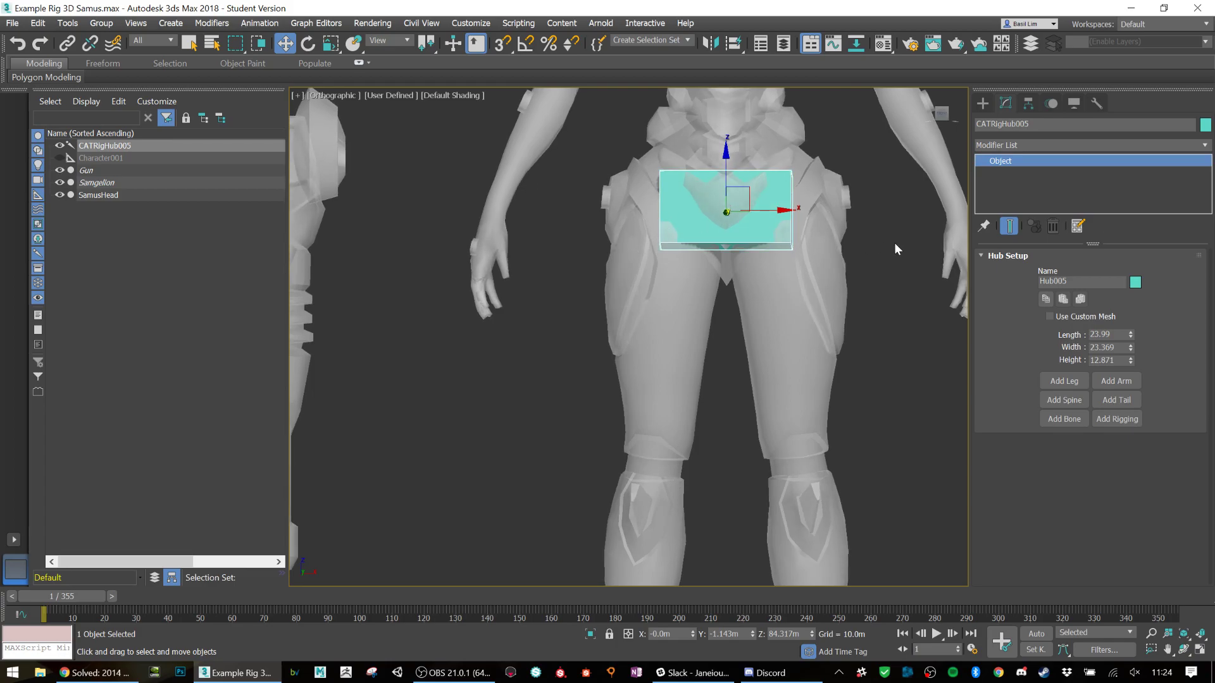
{"action": "middle_click_drag", "start_coordinate": [862, 333], "coordinate": [842, 284]}
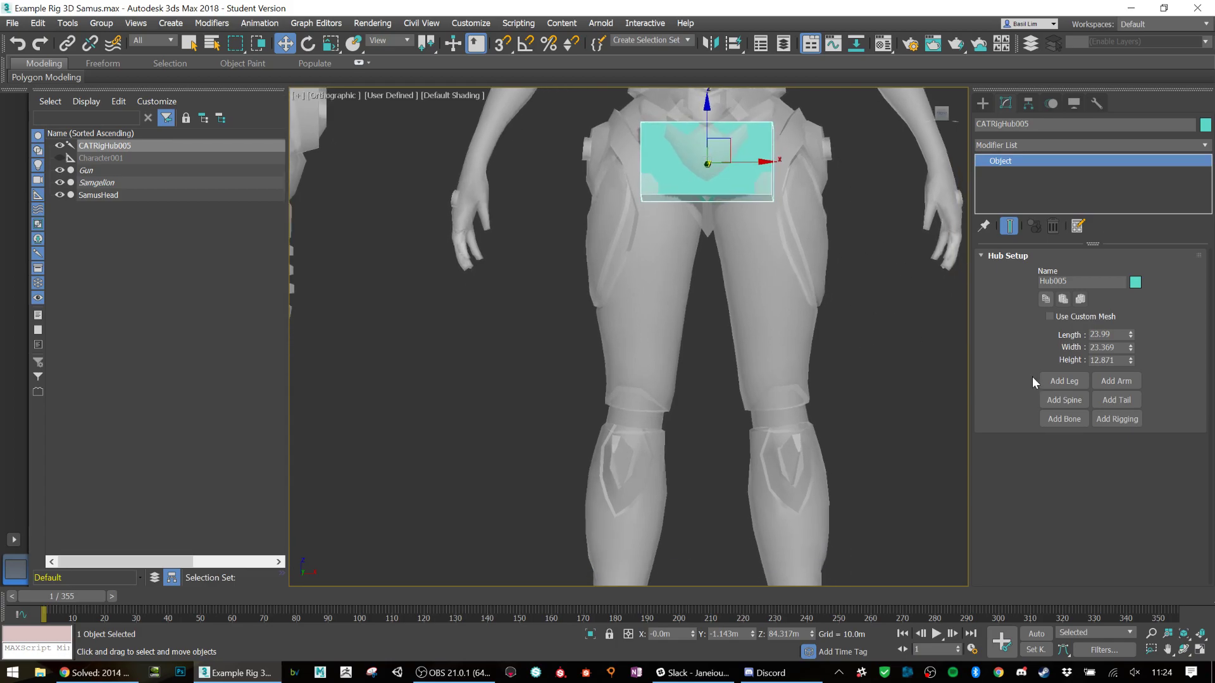
Step: Try adding a leg to the pelvis hub to compare its position with the thigh, and undo it
{"action": "left_click", "coordinate": [1065, 382]}
{"action": "scroll", "coordinate": [747, 125], "scroll_direction": "up", "scroll_amount": 2}
{"action": "middle_click_drag", "start_coordinate": [746, 125], "coordinate": [773, 213]}
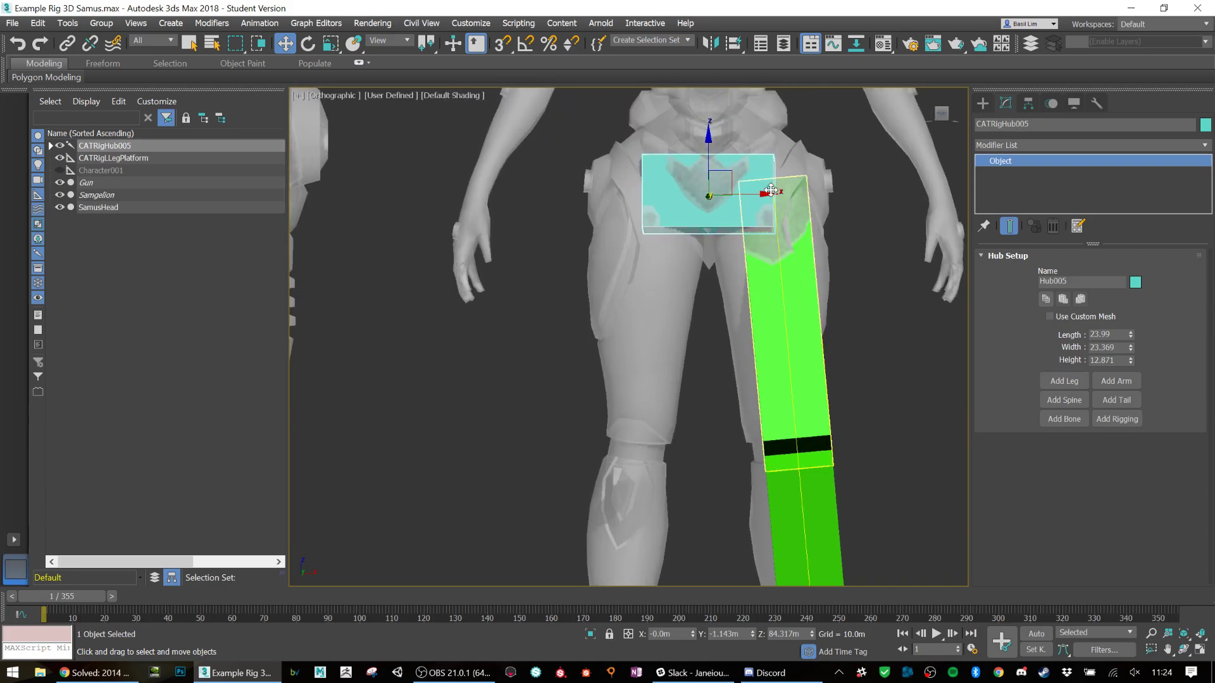
{"action": "key", "text": "ctrl+z"}
Step: Narrow the pelvis hub to about 94% along X, and test the fit with a trial leg that is undone
{"action": "key", "text": "r"}
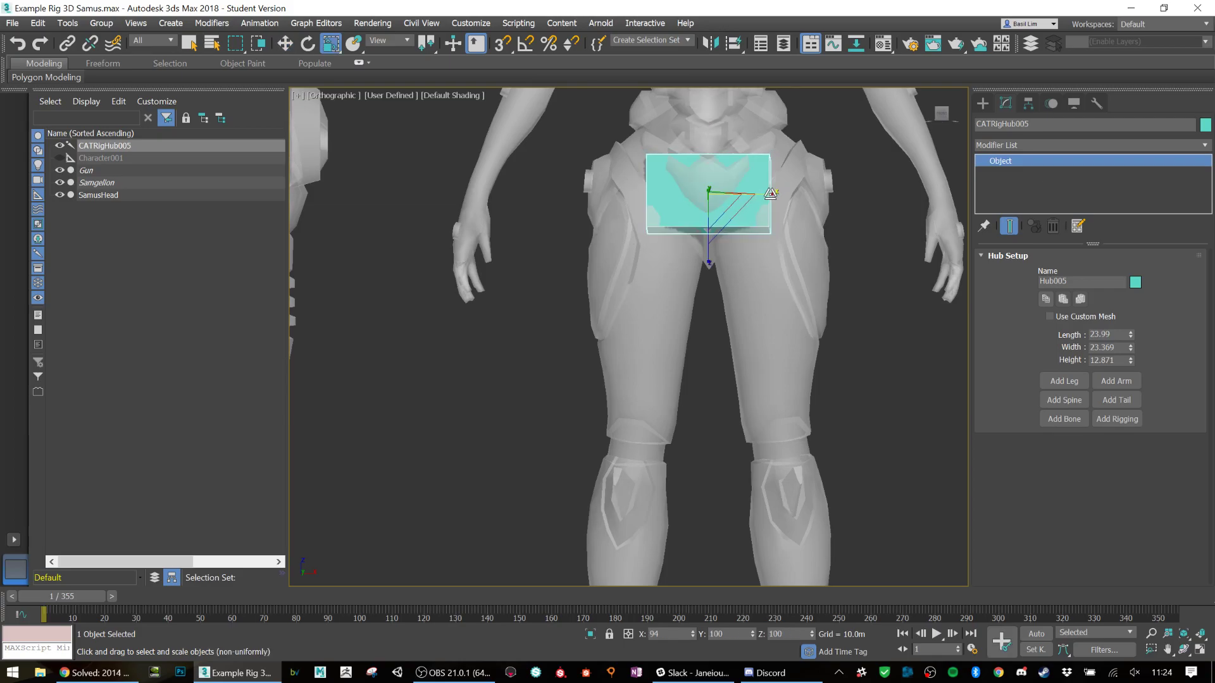
{"action": "left_click", "coordinate": [1077, 381]}
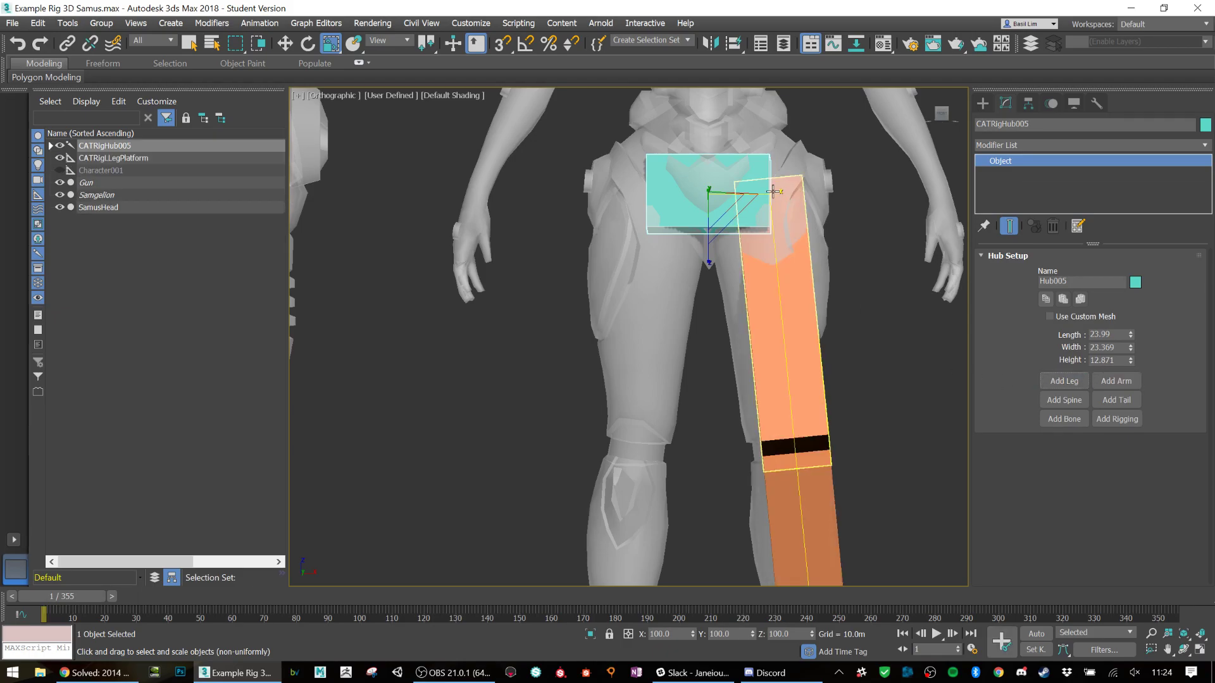
{"action": "key", "text": "ctrl+z"}
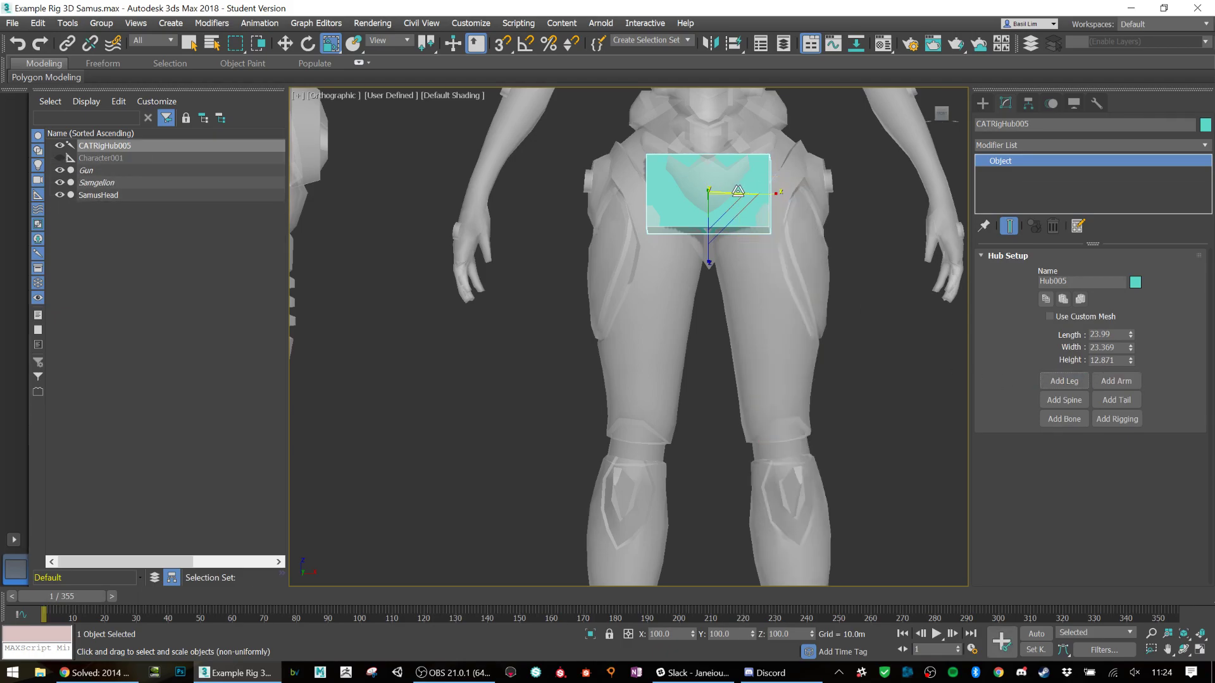
Step: Lower the pelvis hub to about 83.6 m on Z and add a leg to it
{"action": "key", "text": "w"}
{"action": "left_click_drag", "start_coordinate": [709, 141], "coordinate": [709, 145]}
{"action": "left_click", "coordinate": [1065, 381]}
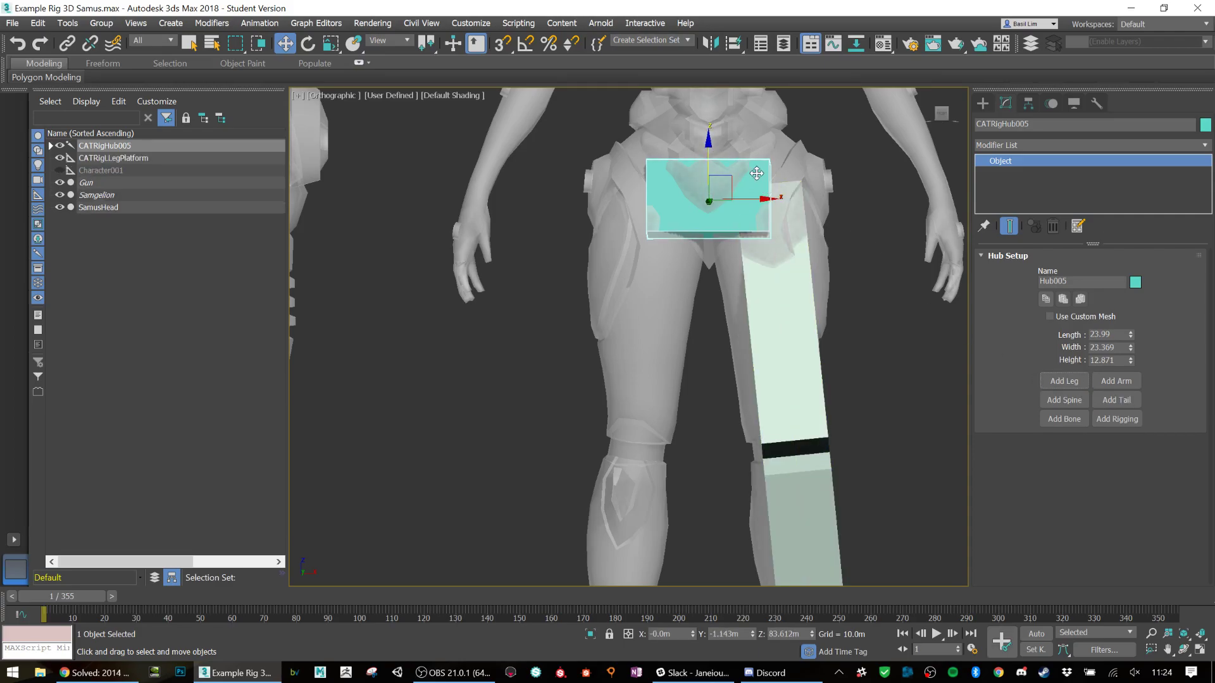
Step: Examine how the new CAT leg's thigh, shin and ankle bones line up with the see-through leg
{"action": "scroll", "coordinate": [866, 400], "scroll_direction": "down", "scroll_amount": 5}
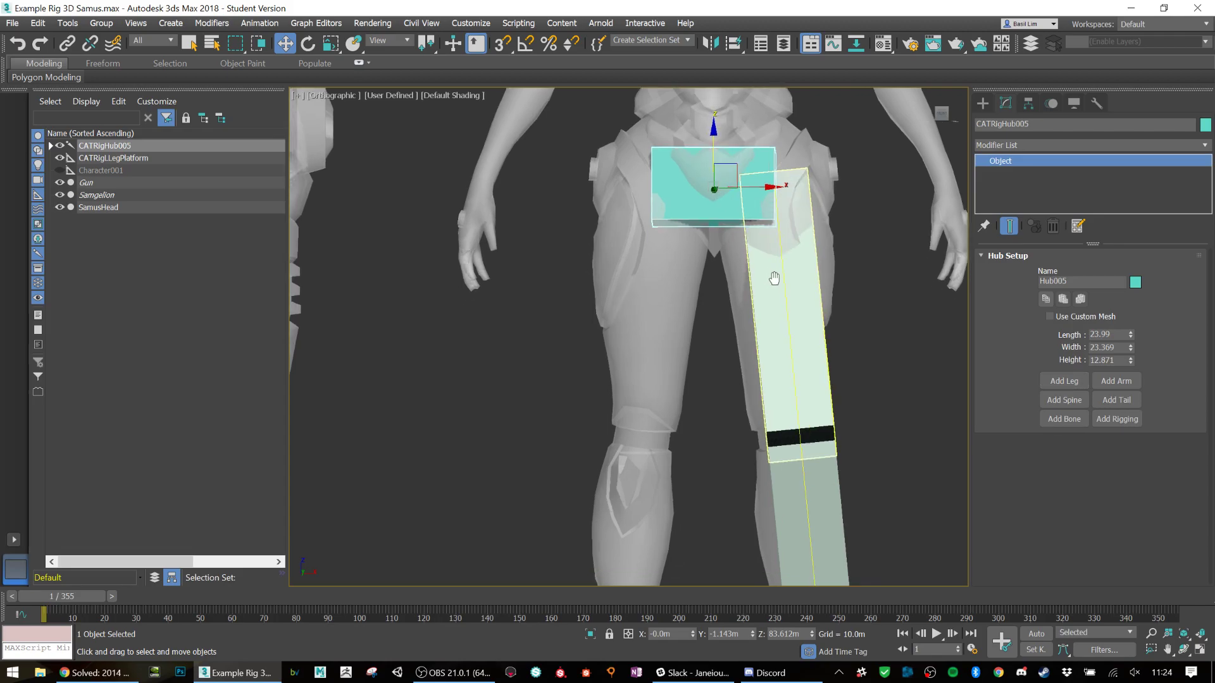
{"action": "middle_click_drag", "start_coordinate": [859, 426], "coordinate": [854, 443], "text": "alt"}
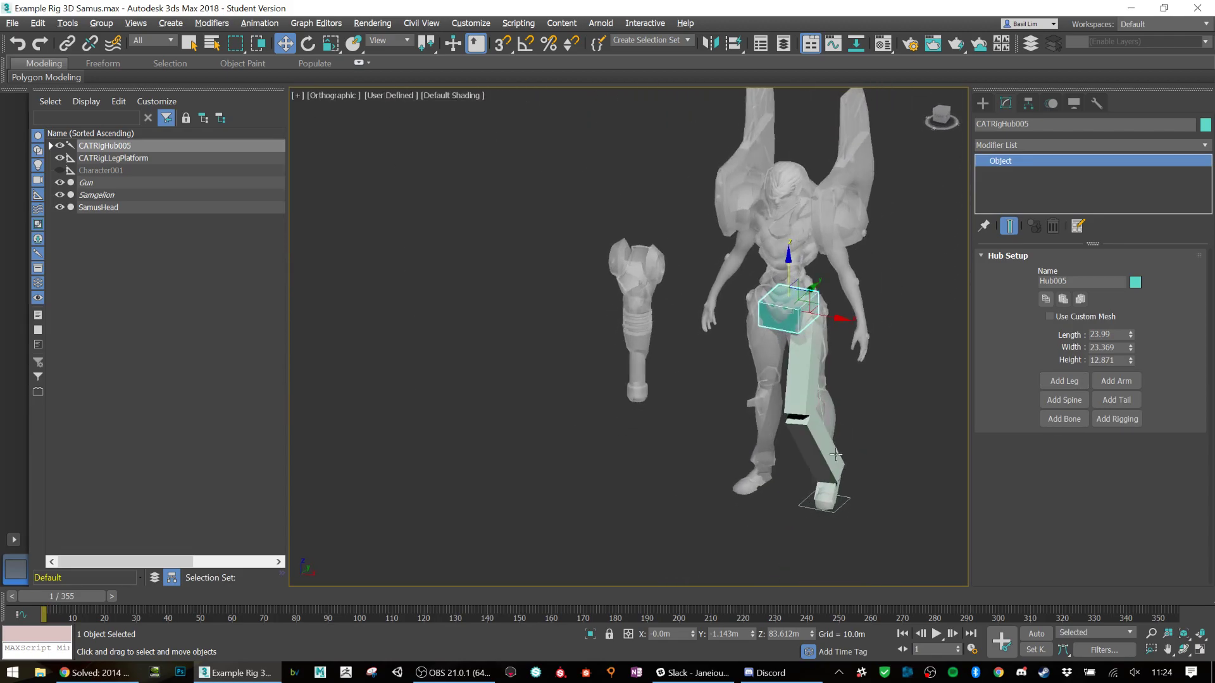
{"action": "scroll", "coordinate": [852, 507], "scroll_direction": "up", "scroll_amount": 5}
{"action": "left_click", "coordinate": [809, 391]}
{"action": "scroll", "coordinate": [793, 377], "scroll_direction": "down", "scroll_amount": 5}
{"action": "scroll", "coordinate": [793, 377], "scroll_direction": "up", "scroll_amount": 4}
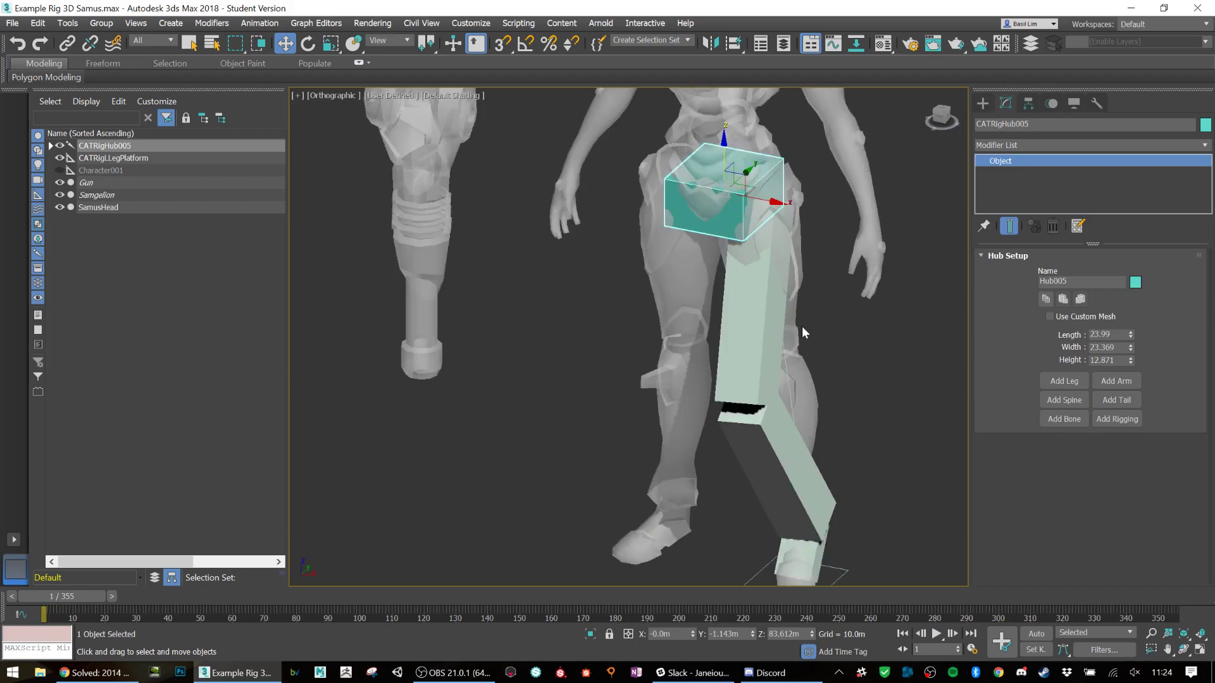
{"action": "scroll", "coordinate": [781, 333], "scroll_direction": "down", "scroll_amount": 3}
{"action": "mouse_move", "coordinate": [809, 389]}
{"action": "middle_mouse_down", "text": "alt"}
{"action": "mouse_move", "coordinate": [758, 393]}
{"action": "mouse_move", "coordinate": [810, 393]}
{"action": "middle_mouse_up", "text": "alt"}
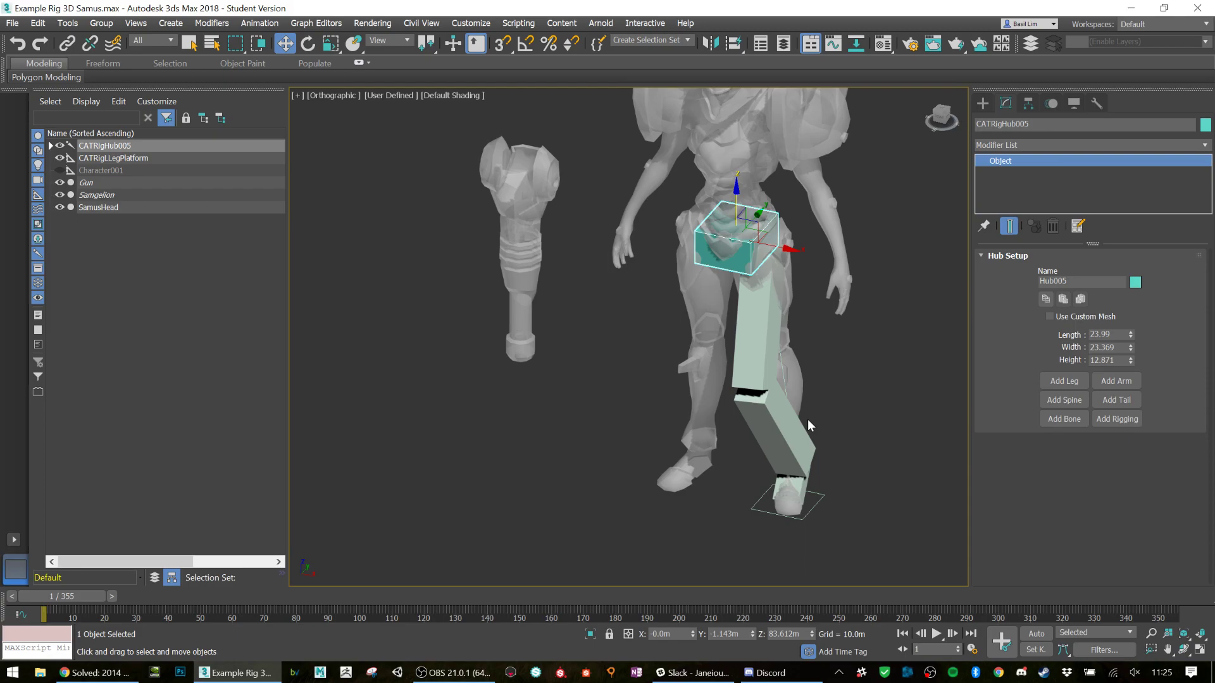
Step: Move the leg's IK platform under the model's left foot, to about 14.5 m on X and 4.6 m on Y
{"action": "left_click", "coordinate": [816, 496]}
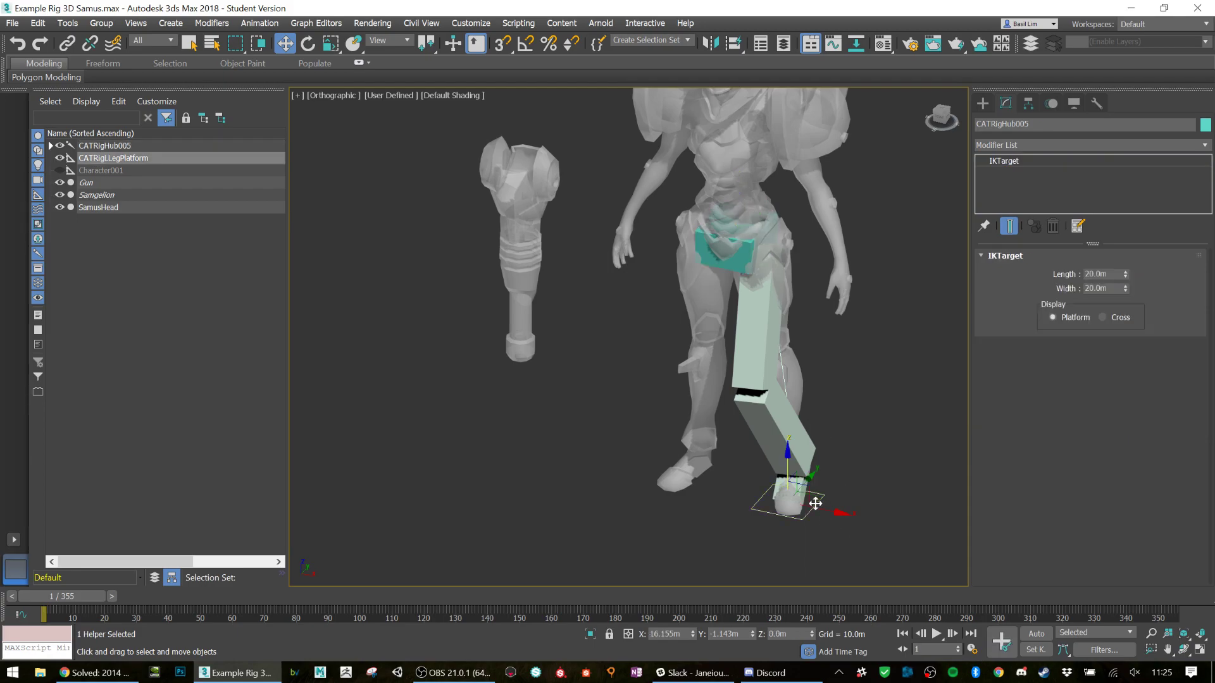
{"action": "mouse_move", "coordinate": [818, 496]}
{"action": "left_mouse_down"}
{"action": "mouse_move", "coordinate": [848, 496]}
{"action": "mouse_move", "coordinate": [746, 501]}
{"action": "mouse_move", "coordinate": [855, 482]}
{"action": "mouse_move", "coordinate": [726, 474]}
{"action": "mouse_move", "coordinate": [820, 488]}
{"action": "left_mouse_up"}
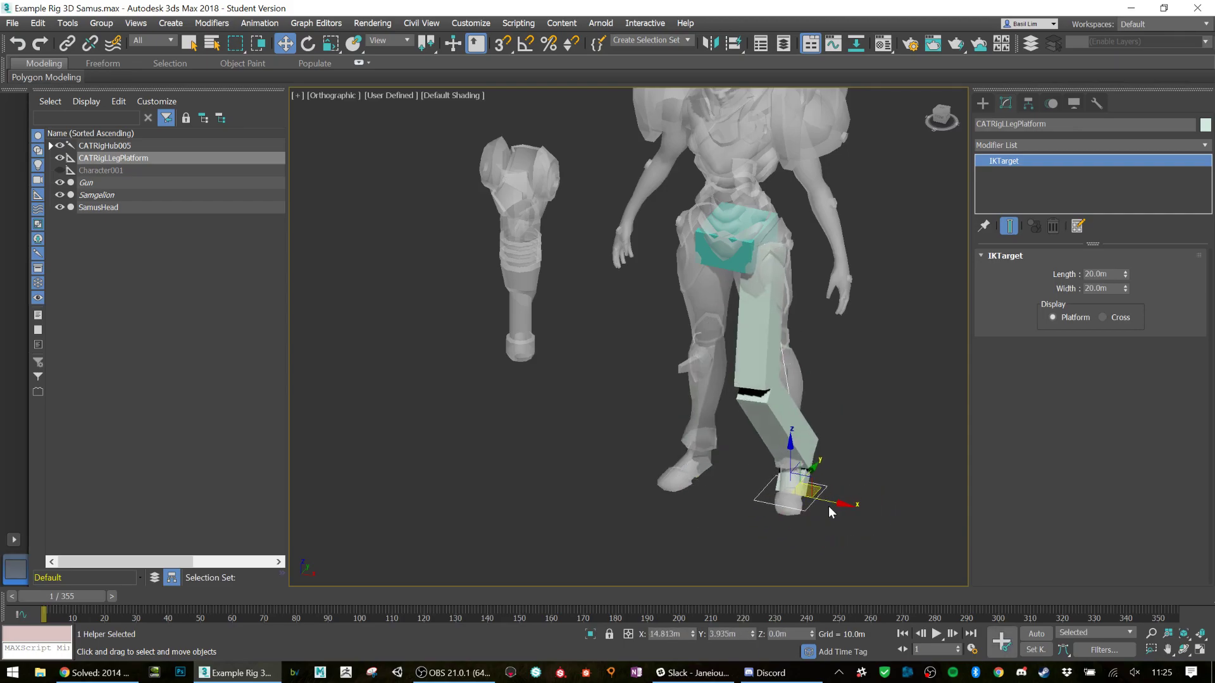
{"action": "scroll", "coordinate": [826, 501], "scroll_direction": "up", "scroll_amount": 4}
{"action": "middle_click_drag", "start_coordinate": [827, 501], "coordinate": [811, 481]}
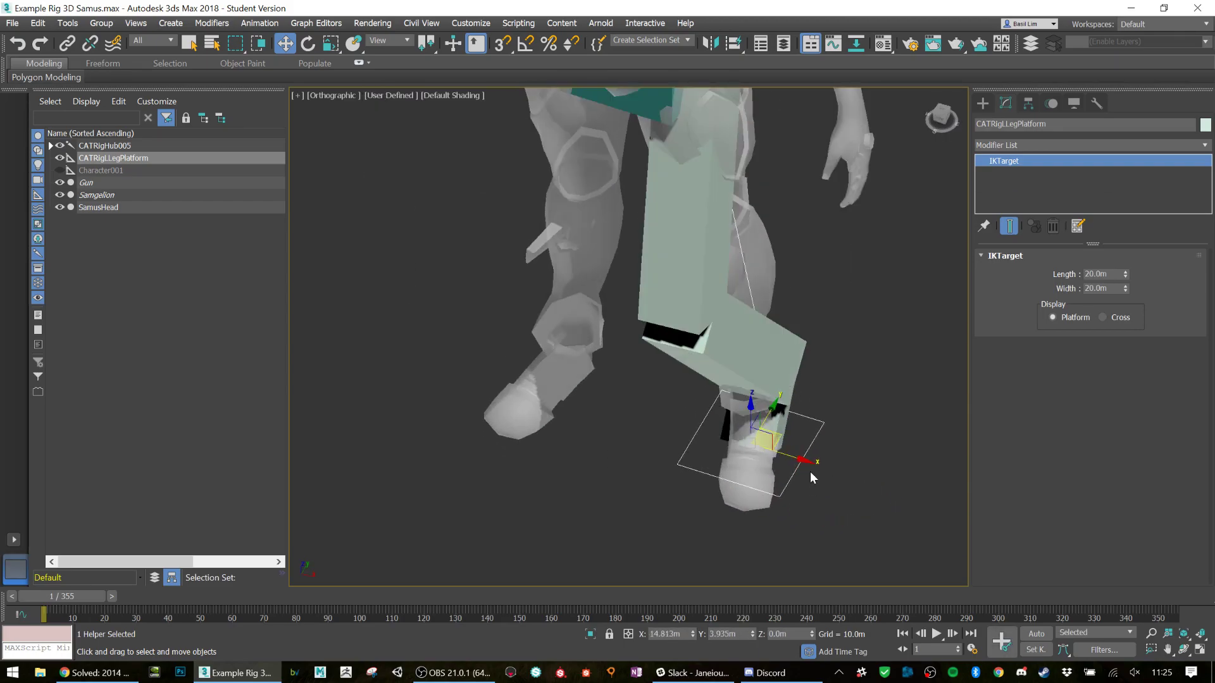
{"action": "left_click_drag", "start_coordinate": [780, 444], "coordinate": [809, 451]}
Step: Turn on angle snap, rotate the leg platform to follow the foot's direction, and reposition it under the ankle
{"action": "middle_click_drag", "start_coordinate": [810, 450], "coordinate": [753, 452], "text": "alt"}
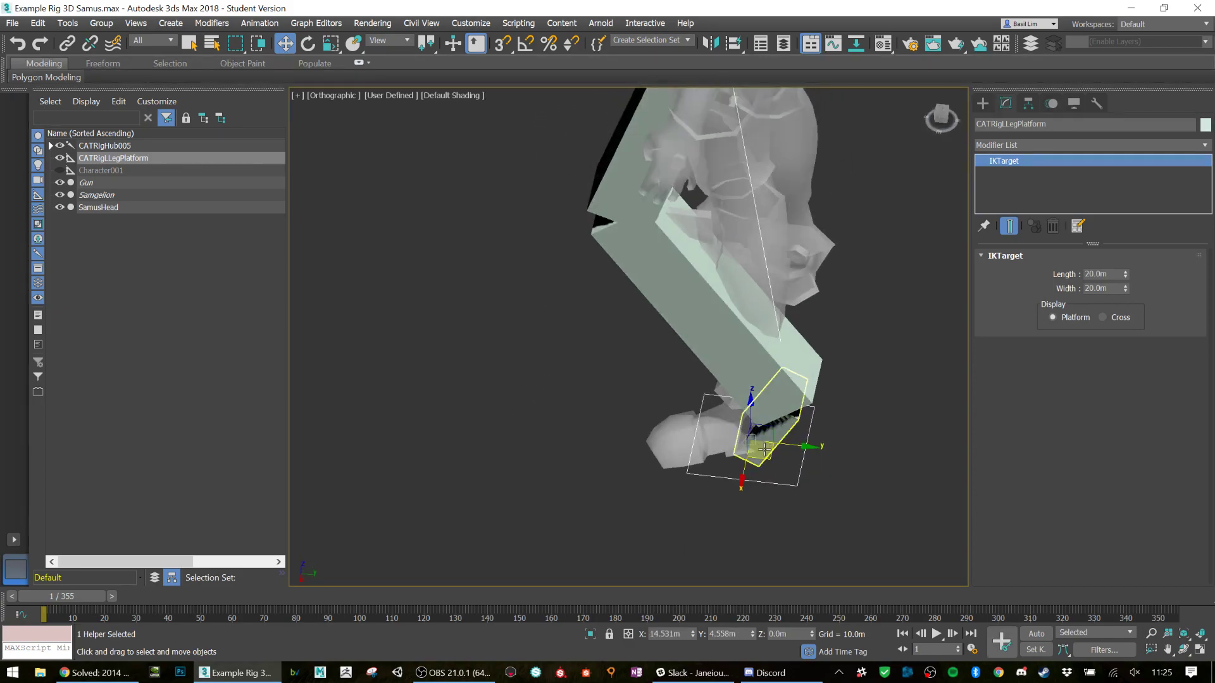
{"action": "mouse_move", "coordinate": [768, 456]}
{"action": "left_mouse_down"}
{"action": "mouse_move", "coordinate": [758, 453]}
{"action": "mouse_move", "coordinate": [786, 470]}
{"action": "mouse_move", "coordinate": [758, 468]}
{"action": "left_mouse_up"}
{"action": "key", "text": "e"}
{"action": "key", "text": "a"}
{"action": "key", "text": "w"}
{"action": "middle_click_drag", "start_coordinate": [758, 469], "coordinate": [791, 465], "text": "alt"}
{"action": "left_click_drag", "start_coordinate": [771, 425], "coordinate": [783, 433]}
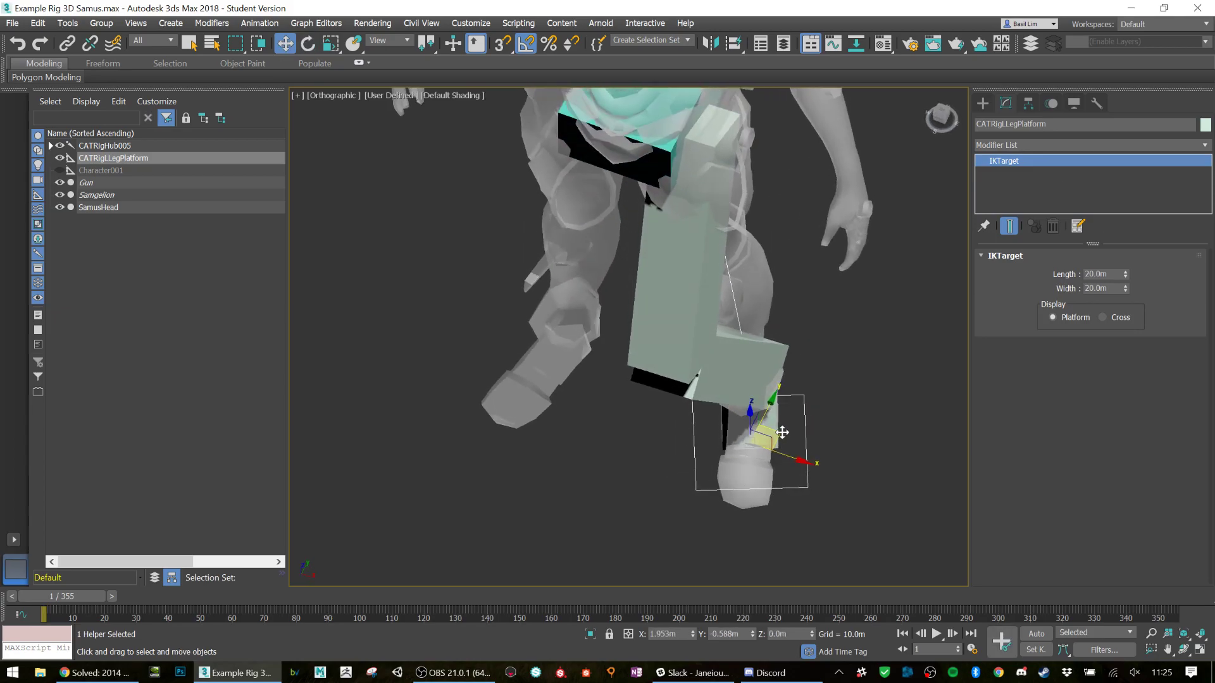
Step: Select the left leg's ankle bone and try rotating it in the Local coordinate system
{"action": "mouse_move", "coordinate": [814, 419]}
{"action": "middle_mouse_down", "text": "alt"}
{"action": "mouse_move", "coordinate": [771, 396]}
{"action": "mouse_move", "coordinate": [804, 416]}
{"action": "middle_mouse_up", "text": "alt"}
{"action": "scroll", "coordinate": [770, 396], "scroll_direction": "up", "scroll_amount": 2}
{"action": "scroll", "coordinate": [771, 396], "scroll_direction": "up", "scroll_amount": 2}
{"action": "left_click", "coordinate": [809, 428]}
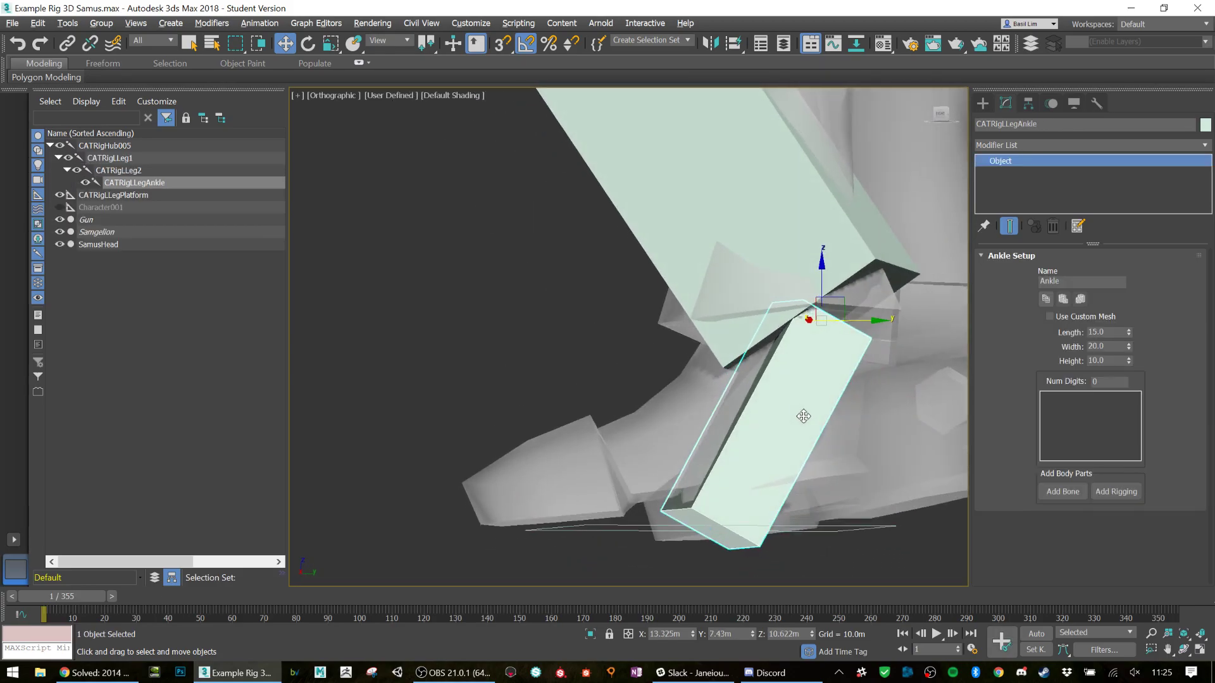
{"action": "key", "text": "e"}
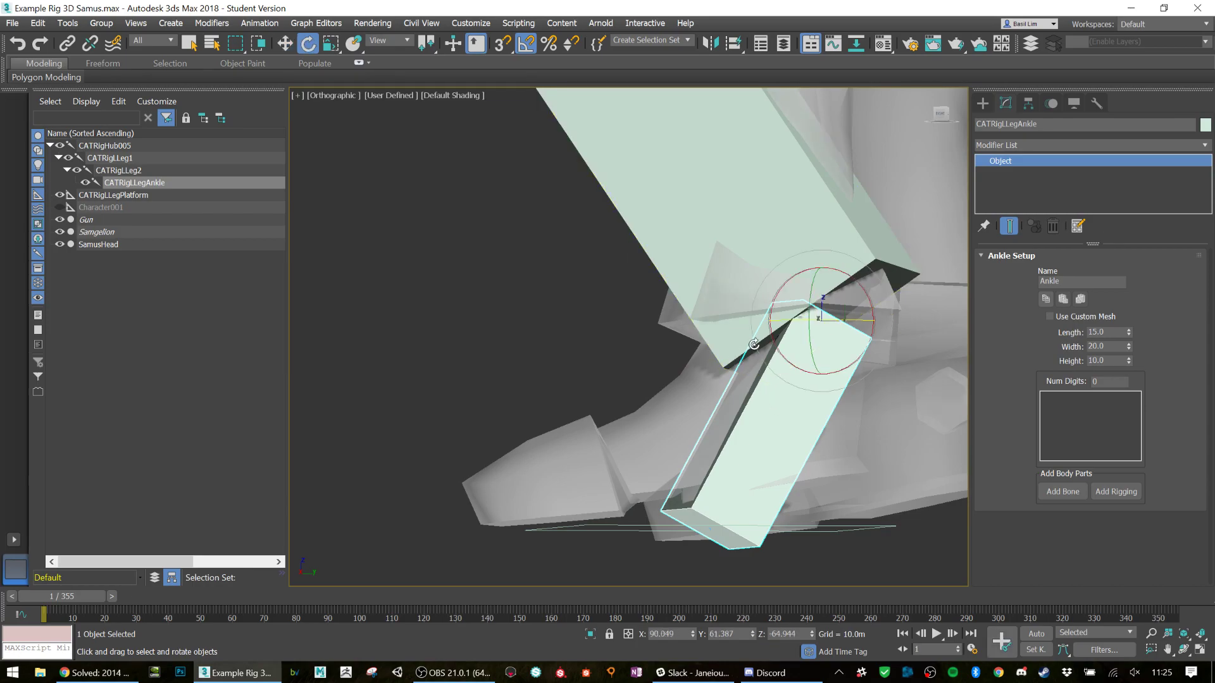
{"action": "left_click", "coordinate": [388, 42]}
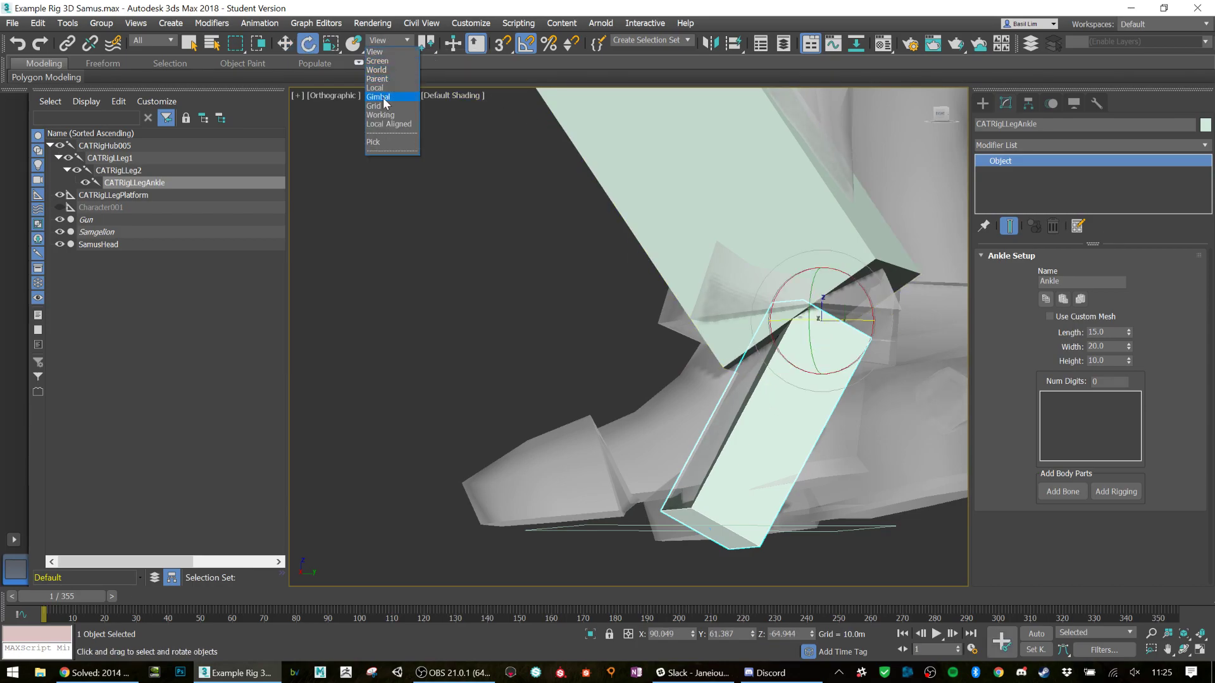
{"action": "left_click", "coordinate": [385, 88]}
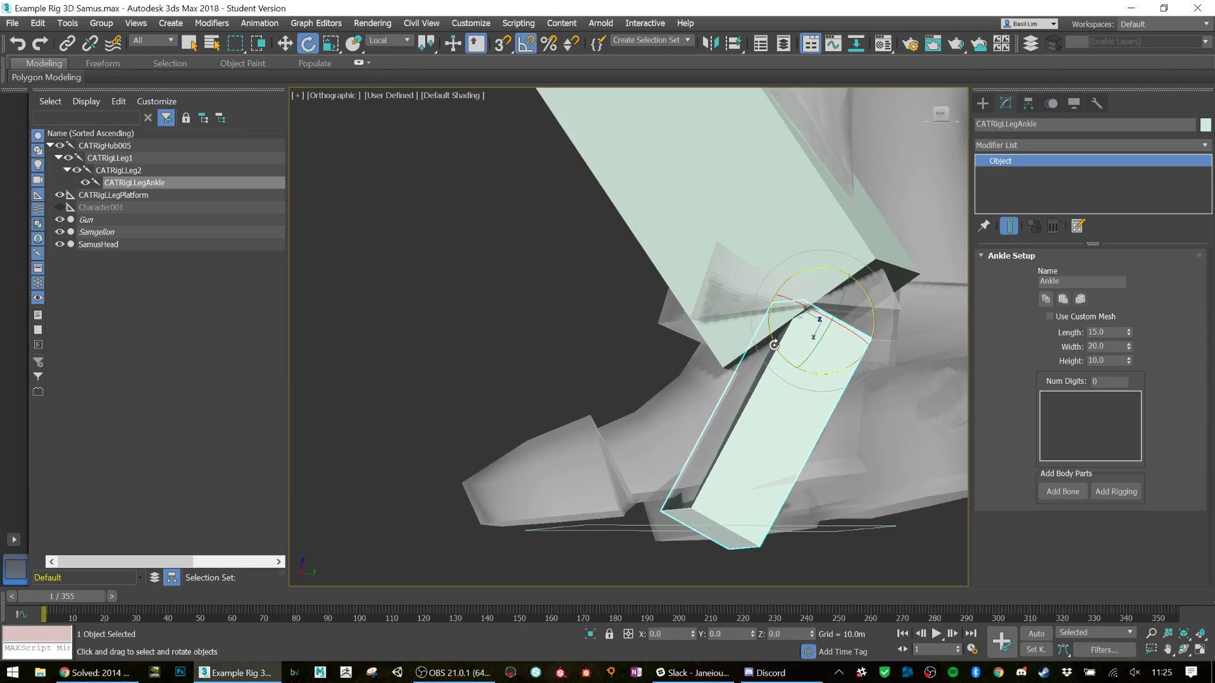
{"action": "left_click_drag", "start_coordinate": [773, 346], "coordinate": [770, 326]}
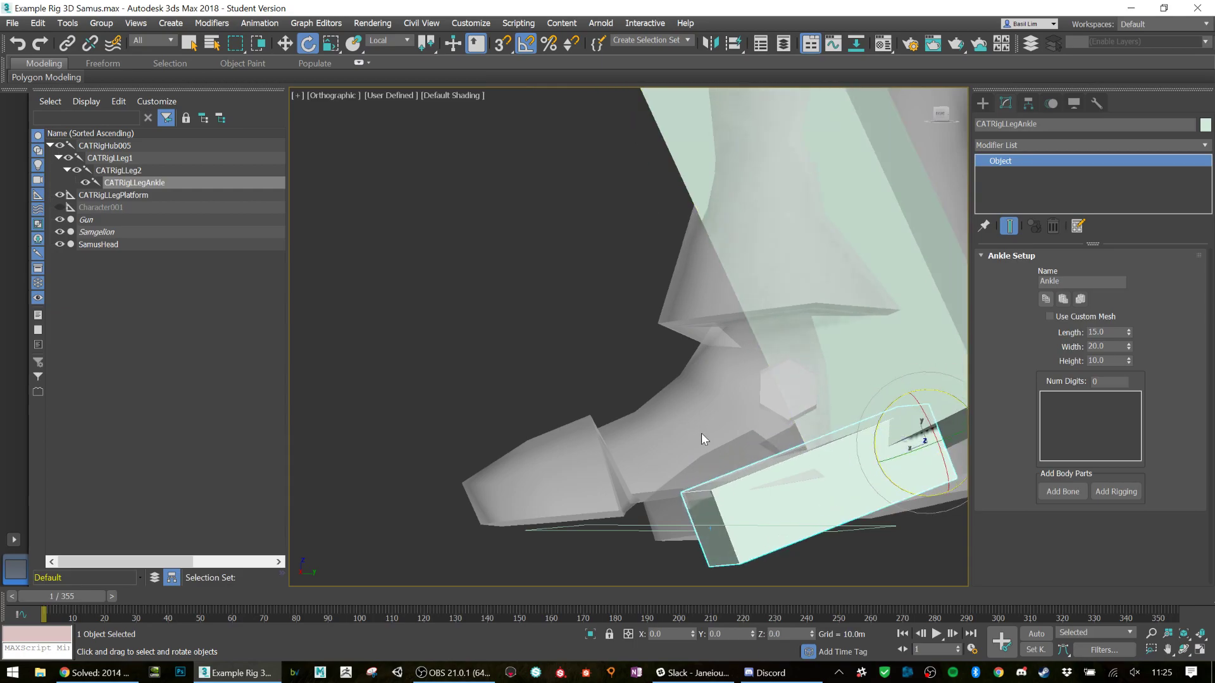
{"action": "key", "text": "ctrl+z"}
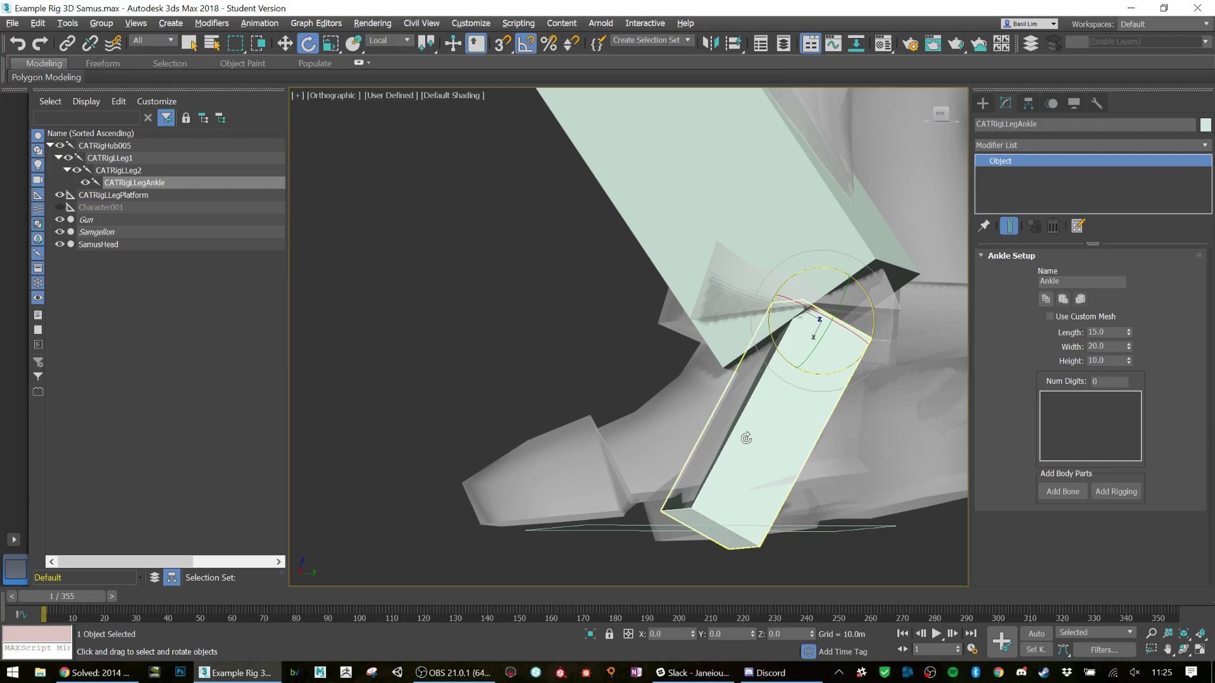
Step: Set the scale operation for the ankle bone to use the Local coordinate system
{"action": "middle_click_drag", "start_coordinate": [747, 438], "coordinate": [768, 441], "text": "alt"}
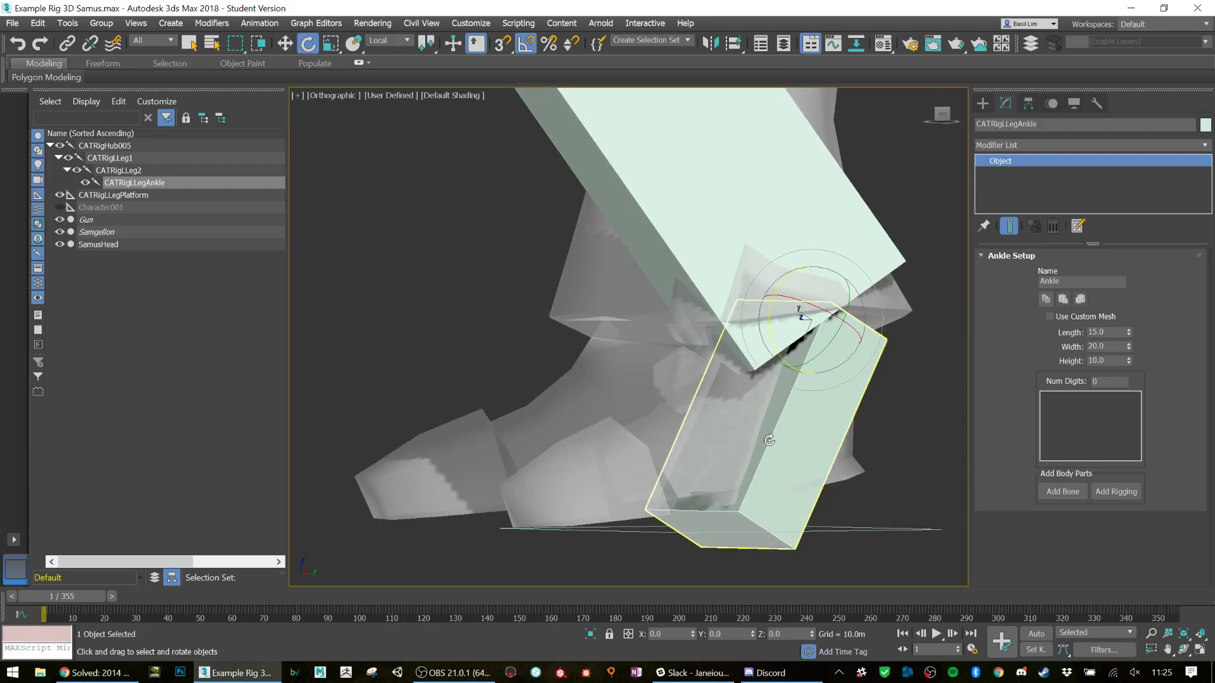
{"action": "key", "text": "r"}
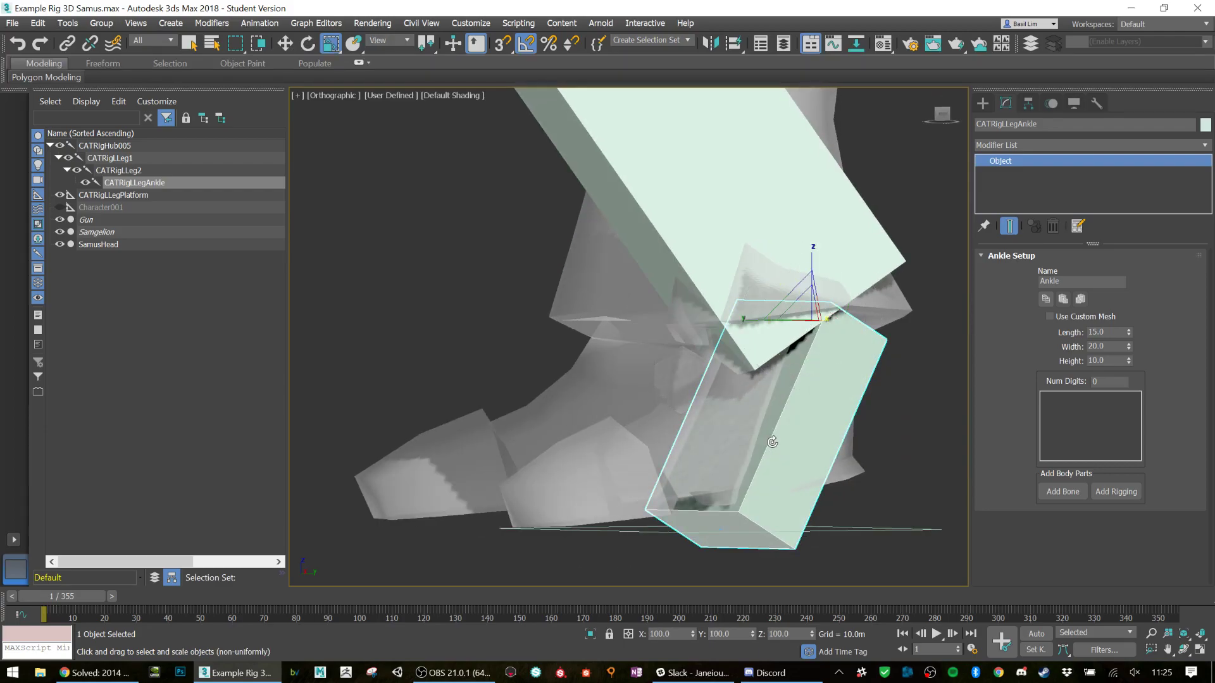
{"action": "left_click", "coordinate": [405, 39]}
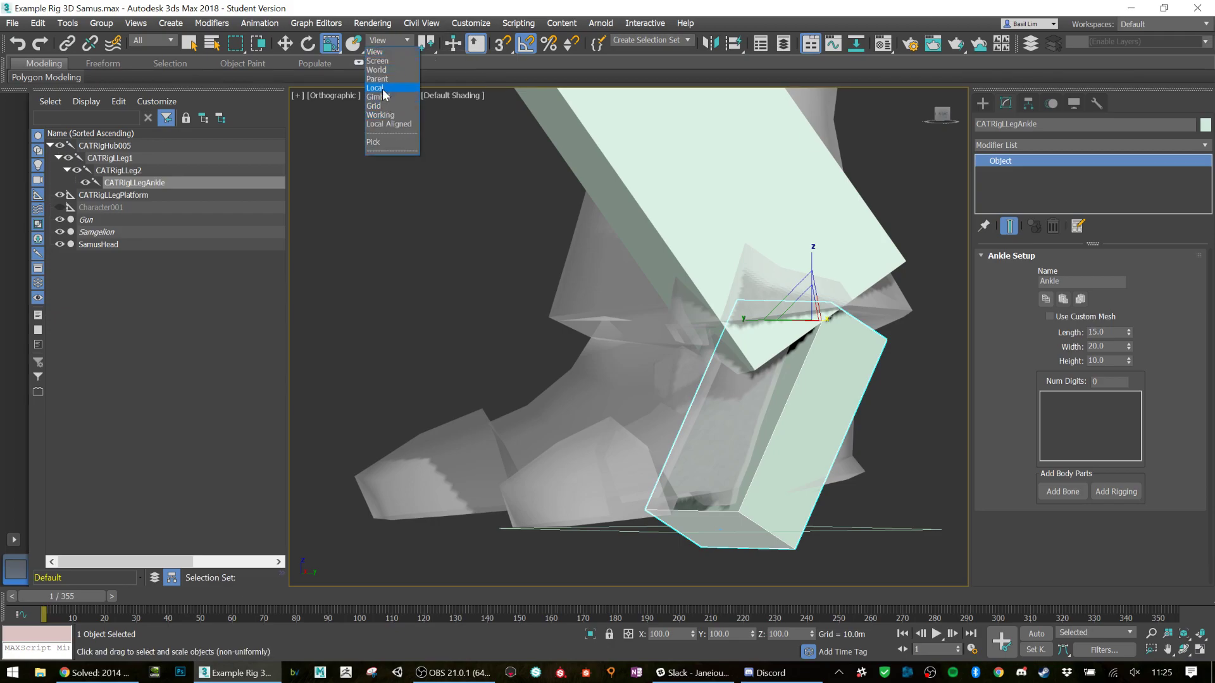
{"action": "left_click", "coordinate": [383, 89]}
{"action": "middle_click_drag", "start_coordinate": [795, 398], "coordinate": [795, 403], "text": "alt"}
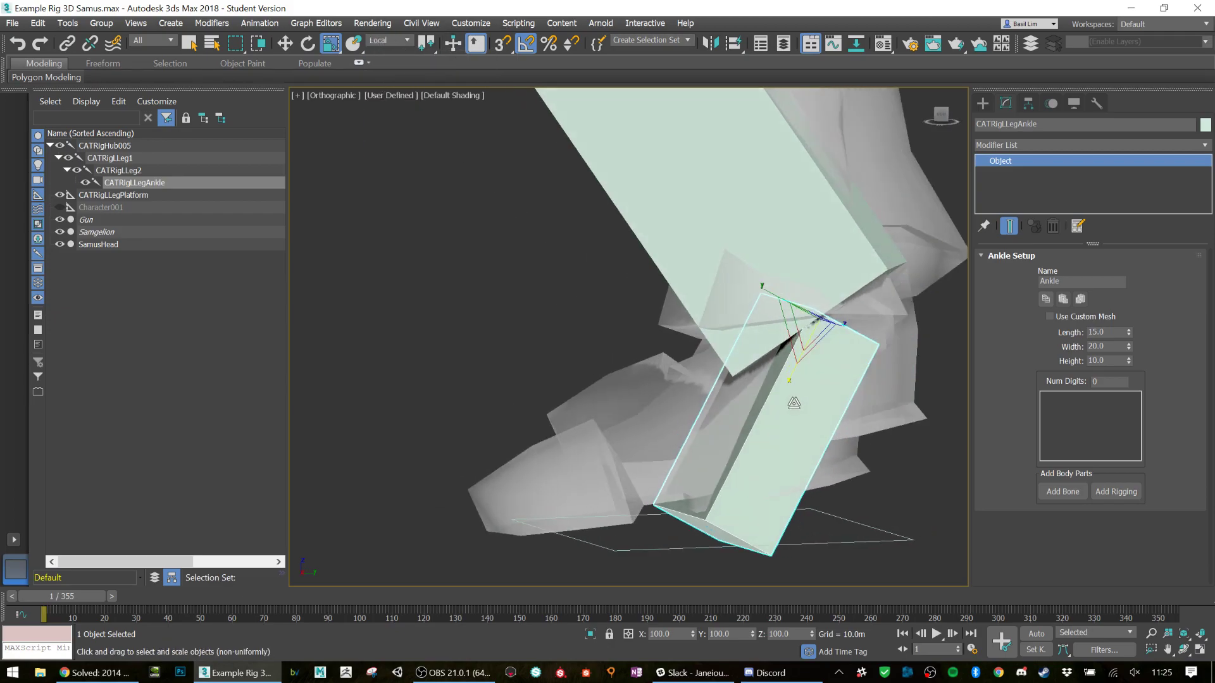
{"action": "key", "text": "e"}
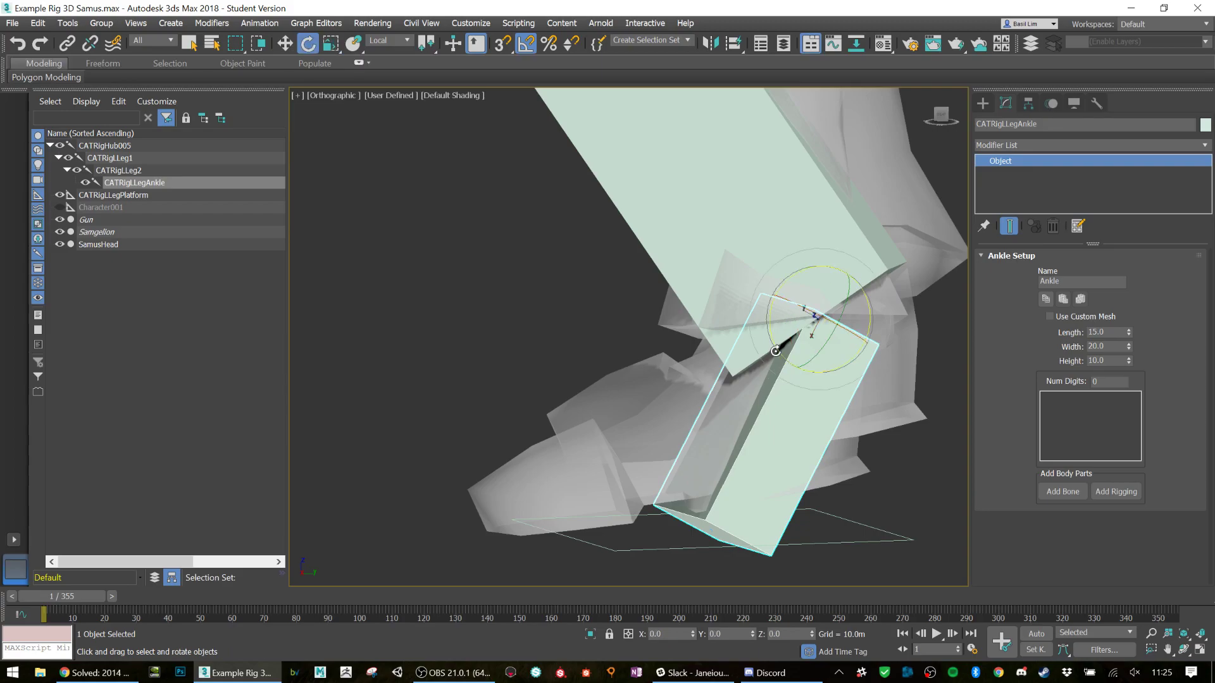
{"action": "mouse_move", "coordinate": [776, 351]}
{"action": "left_mouse_down"}
{"action": "mouse_move", "coordinate": [770, 329]}
{"action": "mouse_move", "coordinate": [757, 345]}
{"action": "left_mouse_up"}
{"action": "key", "text": "ctrl+z"}
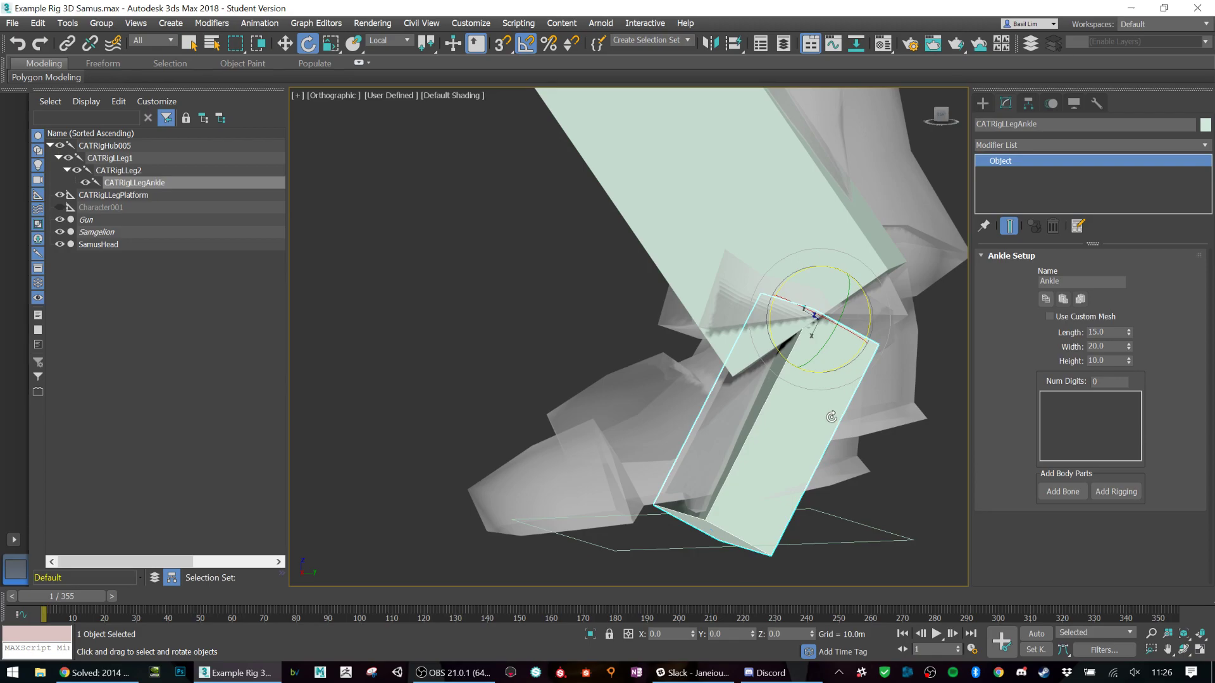
Step: Scale the ankle bone down along its length to about 6.5 and widen it to about 32.25
{"action": "key", "text": "r"}
{"action": "left_click_drag", "start_coordinate": [795, 373], "coordinate": [823, 330]}
{"action": "mouse_move", "coordinate": [708, 362]}
{"action": "middle_mouse_down", "text": "alt"}
{"action": "mouse_move", "coordinate": [752, 374]}
{"action": "mouse_move", "coordinate": [747, 356]}
{"action": "mouse_move", "coordinate": [701, 361]}
{"action": "middle_mouse_up", "text": "alt"}
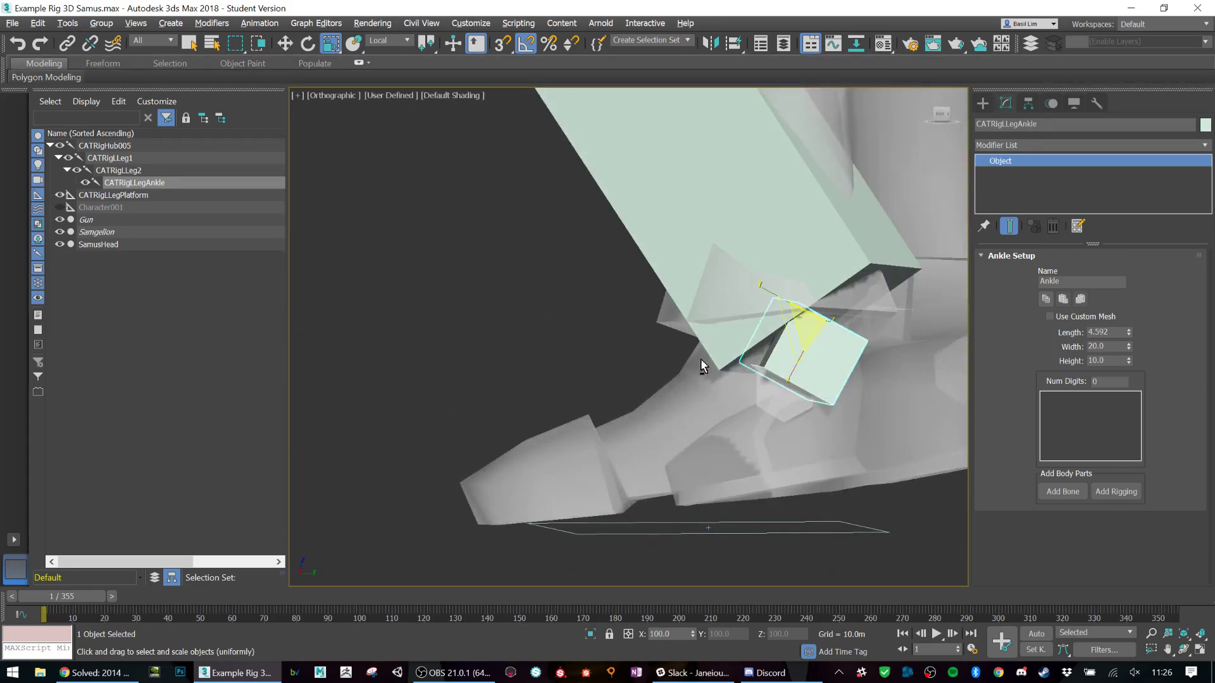
{"action": "left_click_drag", "start_coordinate": [794, 369], "coordinate": [754, 389]}
{"action": "middle_click_drag", "start_coordinate": [753, 389], "coordinate": [829, 397], "text": "alt"}
{"action": "mouse_move", "coordinate": [726, 314]}
{"action": "left_mouse_down"}
{"action": "mouse_move", "coordinate": [751, 315]}
{"action": "mouse_move", "coordinate": [716, 314]}
{"action": "left_mouse_up"}
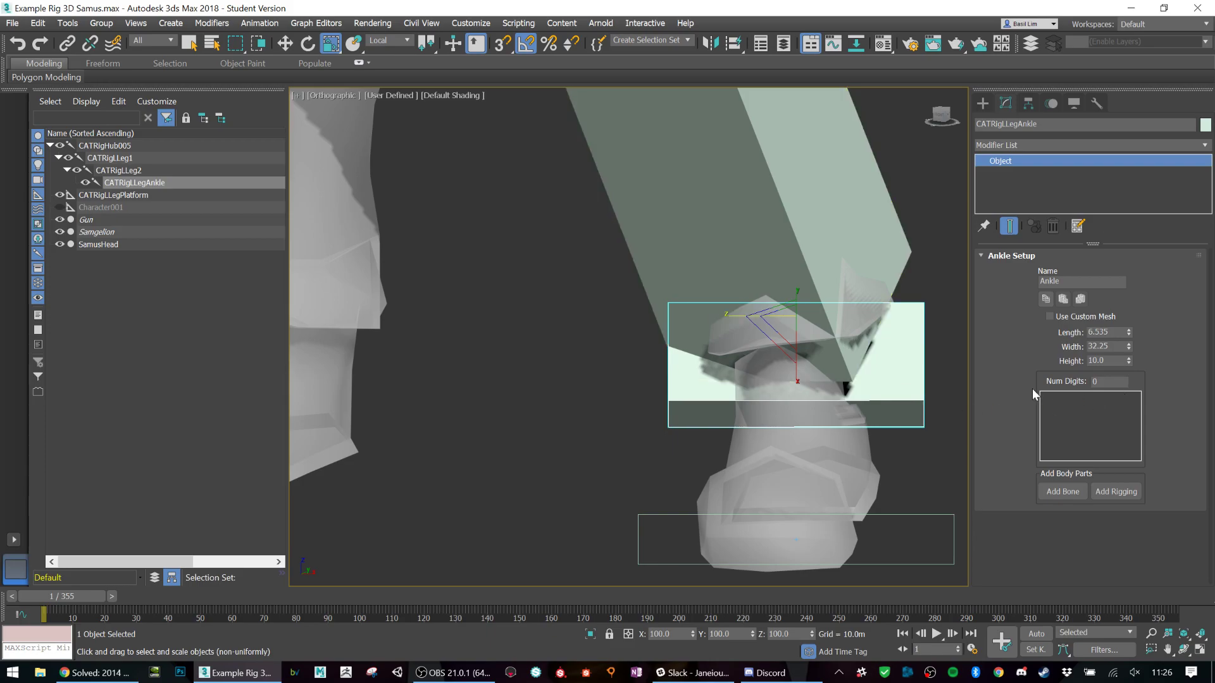
{"action": "middle_click_drag", "start_coordinate": [906, 396], "coordinate": [826, 386], "text": "alt"}
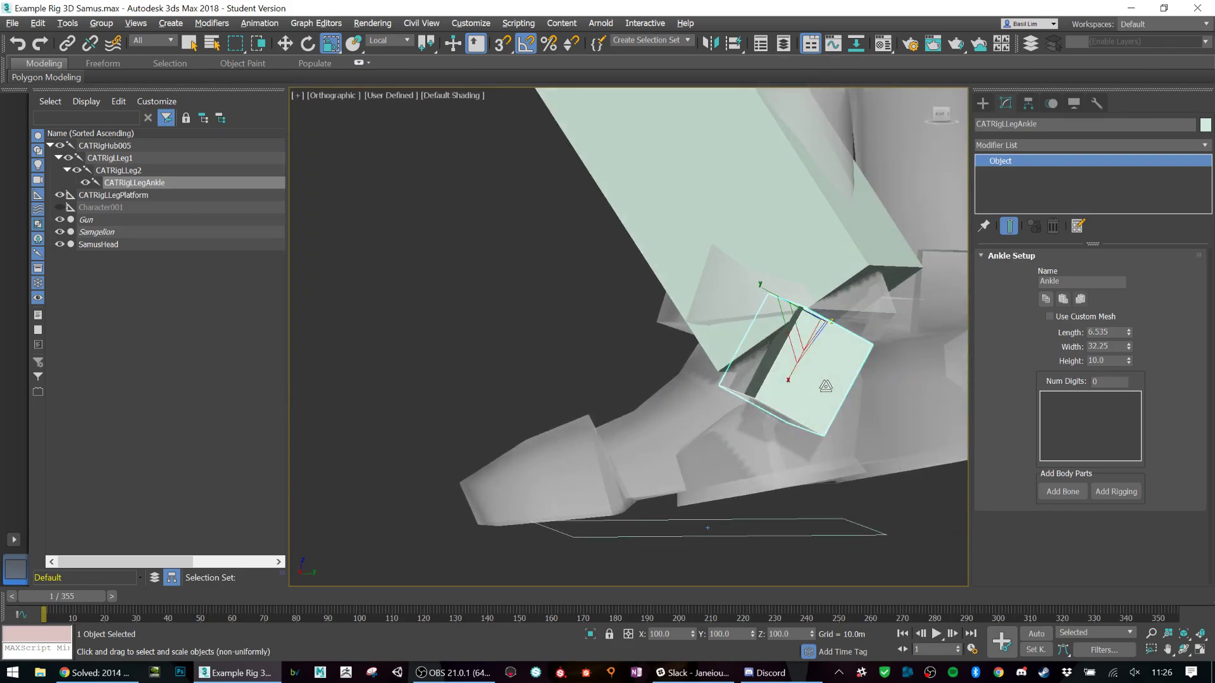
Step: Move the ankle bone's joint onto the model's ankle, at about 6.9 m on Y and 10.8 m on Z, and shift it sideways to fit
{"action": "key", "text": "w"}
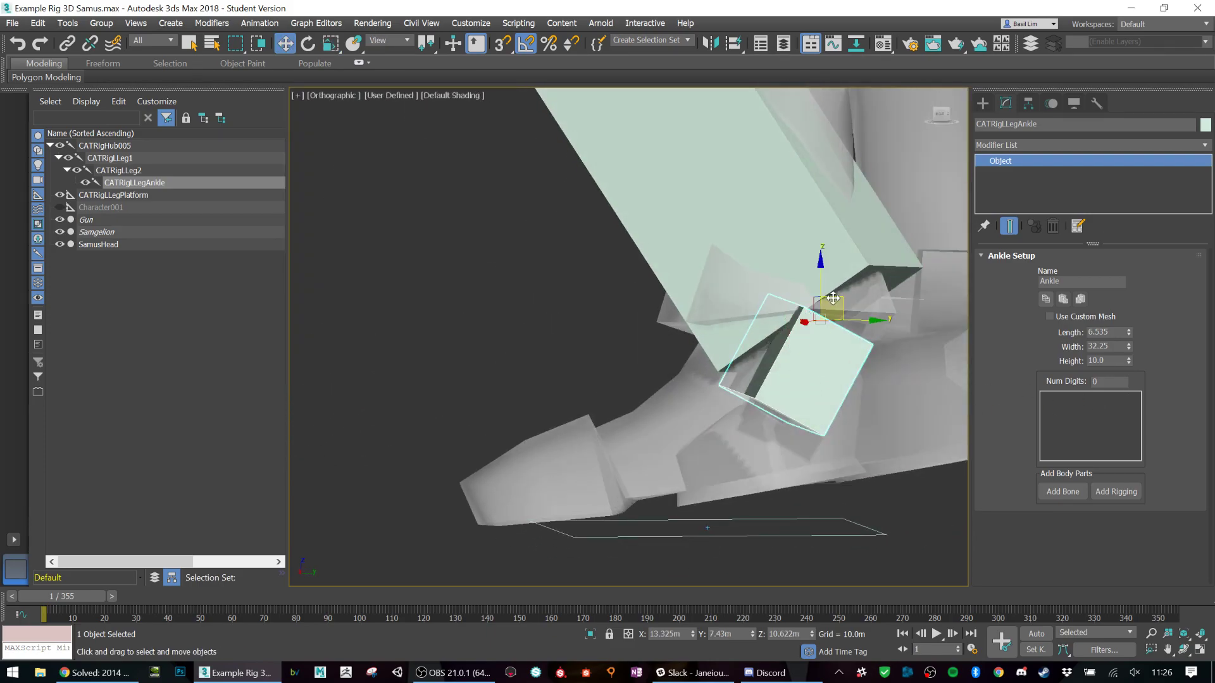
{"action": "left_click_drag", "start_coordinate": [834, 295], "coordinate": [863, 225]}
{"action": "key", "text": "ctrl+z"}
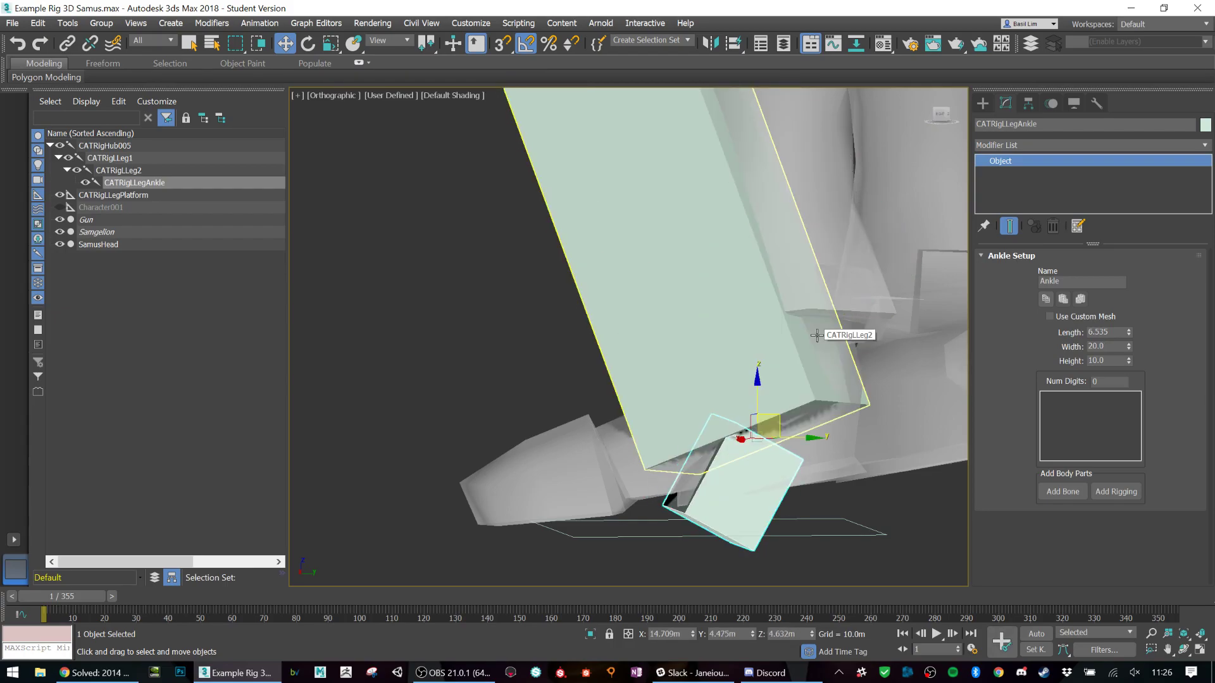
{"action": "key", "text": "ctrl+y"}
{"action": "left_click_drag", "start_coordinate": [799, 298], "coordinate": [825, 302]}
{"action": "middle_click_drag", "start_coordinate": [765, 359], "coordinate": [805, 318], "text": "alt"}
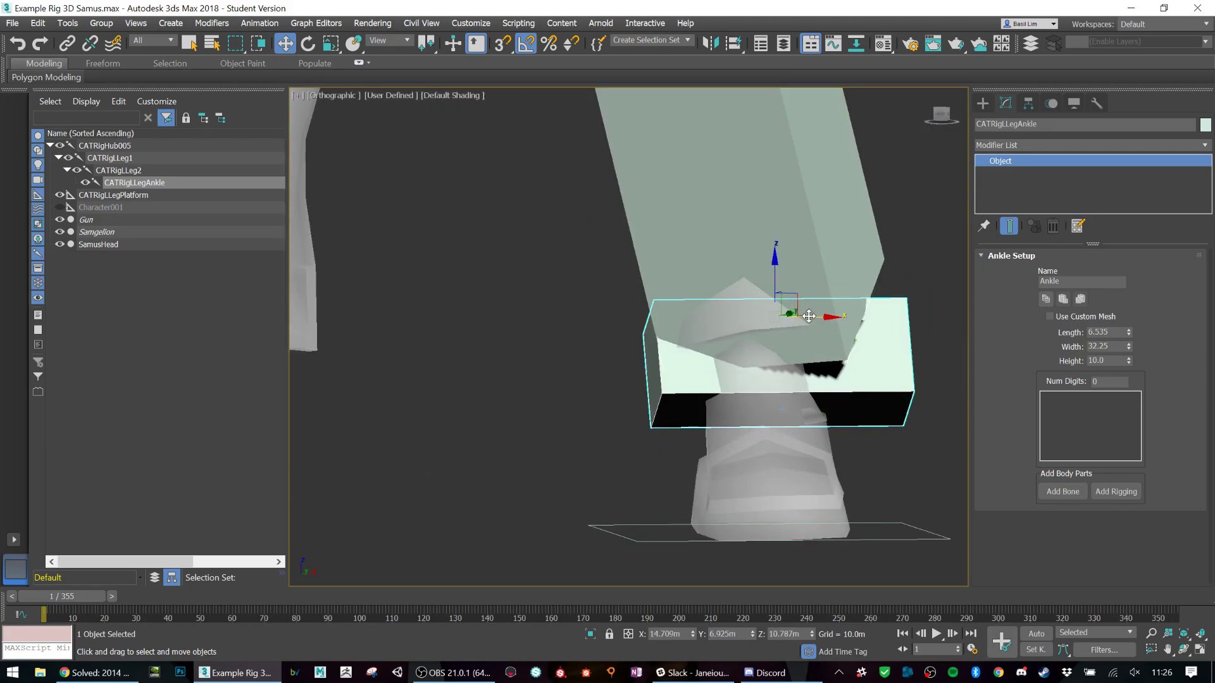
{"action": "left_click_drag", "start_coordinate": [810, 316], "coordinate": [796, 316]}
Step: Rotate the left leg platform to follow the foot's direction and move it to about 15.8 m on X and 2.3 m on Y
{"action": "middle_click_drag", "start_coordinate": [879, 365], "coordinate": [875, 293], "text": "alt"}
{"action": "left_click", "coordinate": [885, 212]}
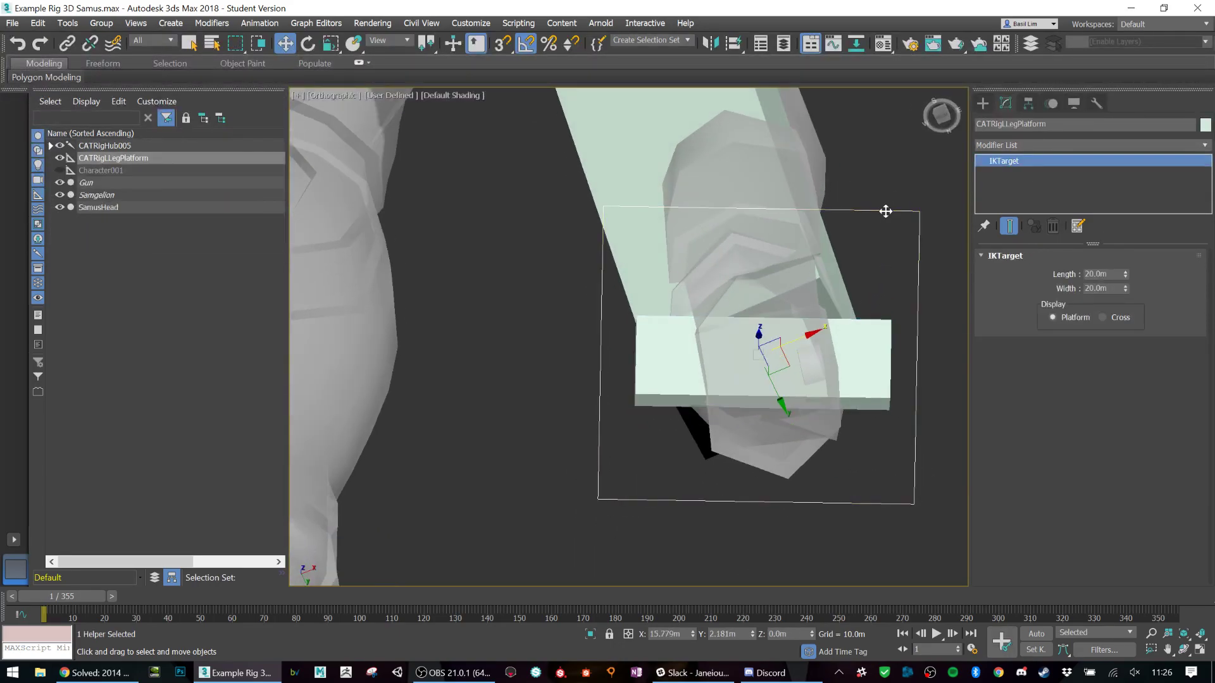
{"action": "key", "text": "e"}
{"action": "left_click_drag", "start_coordinate": [787, 310], "coordinate": [783, 312]}
{"action": "key", "text": "w"}
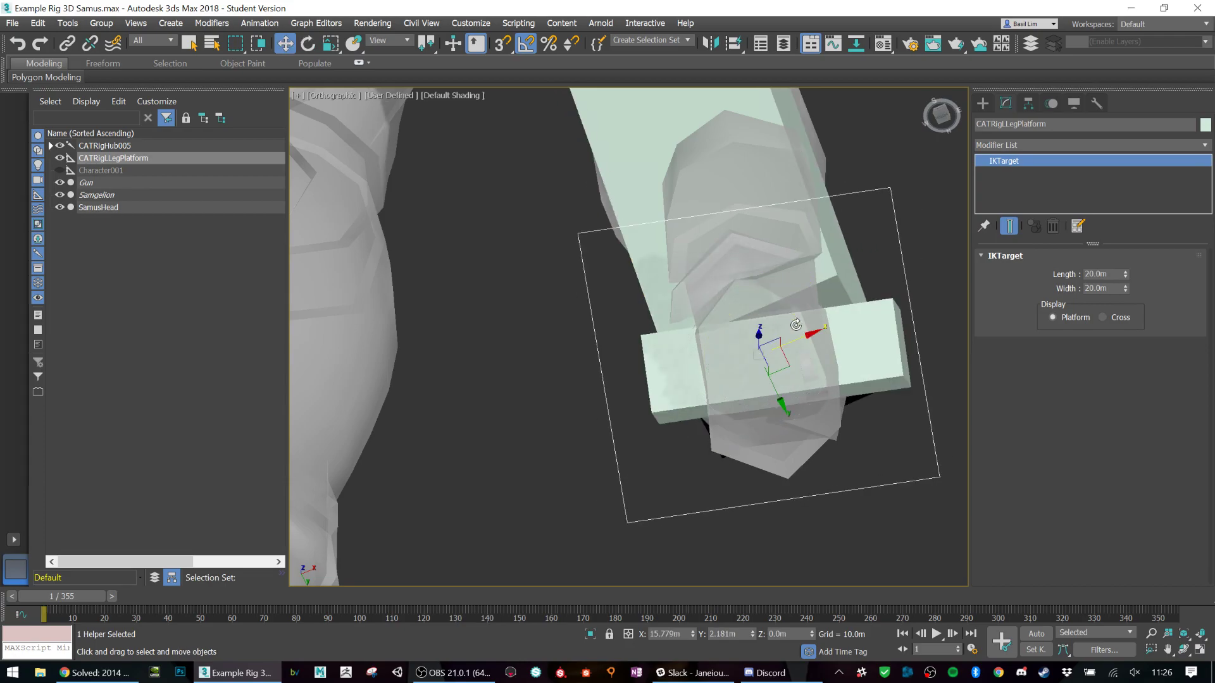
{"action": "middle_click_drag", "start_coordinate": [795, 324], "coordinate": [800, 240], "text": "alt"}
{"action": "left_click_drag", "start_coordinate": [784, 361], "coordinate": [787, 361]}
{"action": "middle_click_drag", "start_coordinate": [791, 273], "coordinate": [730, 441], "text": "alt"}
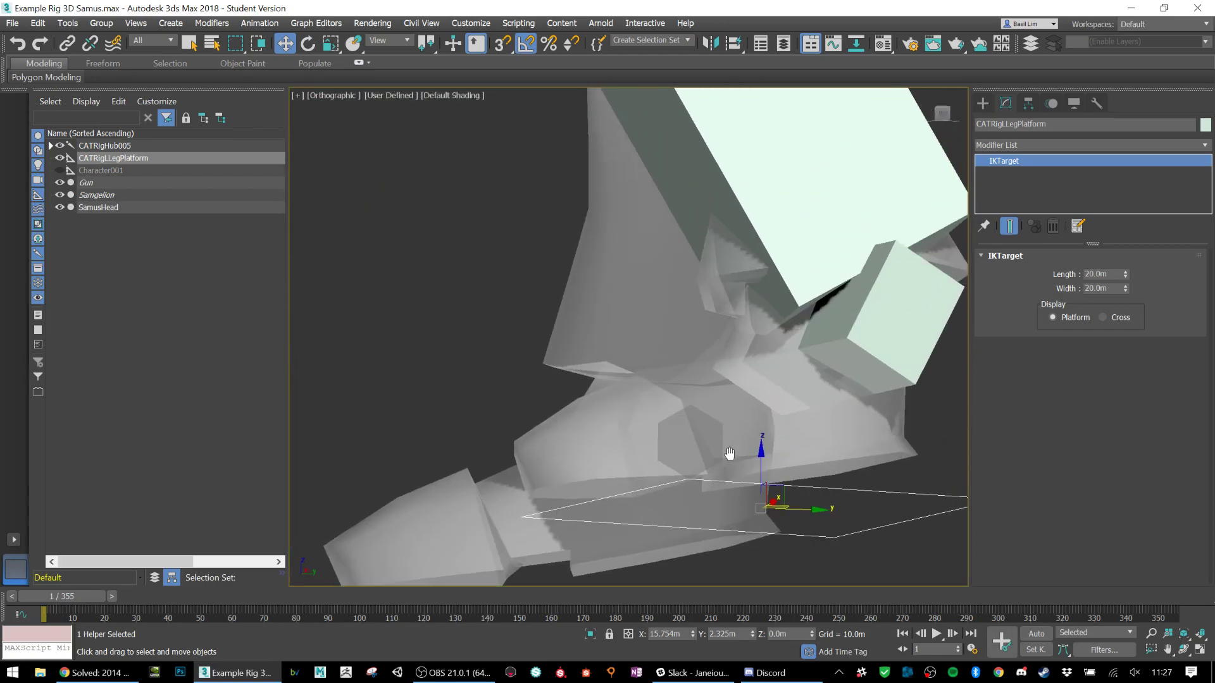
Step: Try moving the left shin bone's knee joint behind the leg so the knee bends backwards
{"action": "scroll", "coordinate": [743, 443], "scroll_direction": "down", "scroll_amount": 7}
{"action": "middle_click_drag", "start_coordinate": [752, 318], "coordinate": [742, 363]}
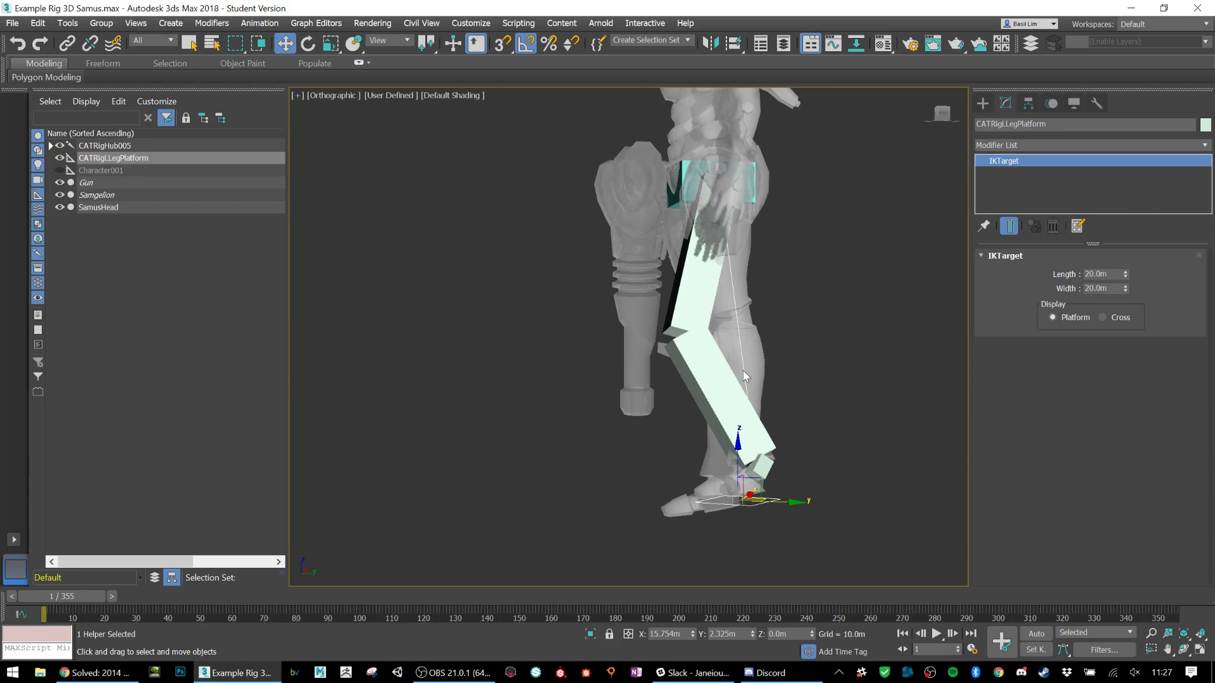
{"action": "left_click", "coordinate": [703, 364]}
{"action": "left_click_drag", "start_coordinate": [722, 327], "coordinate": [829, 319]}
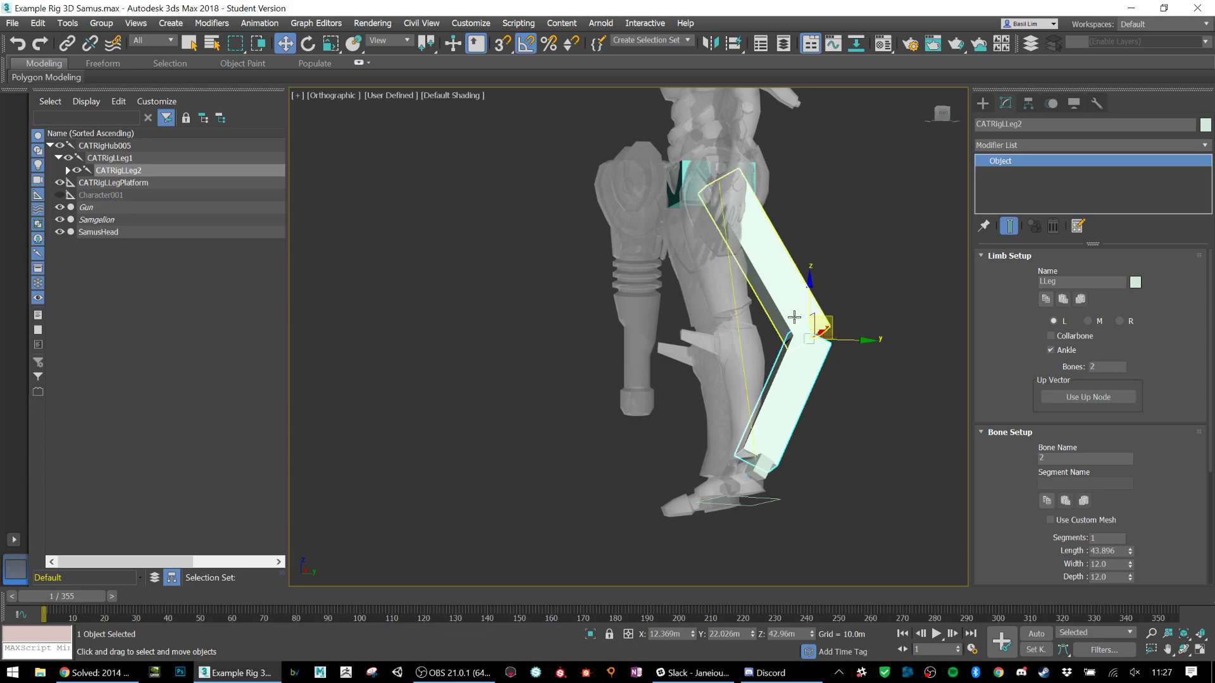
{"action": "key", "text": "ctrl+z"}
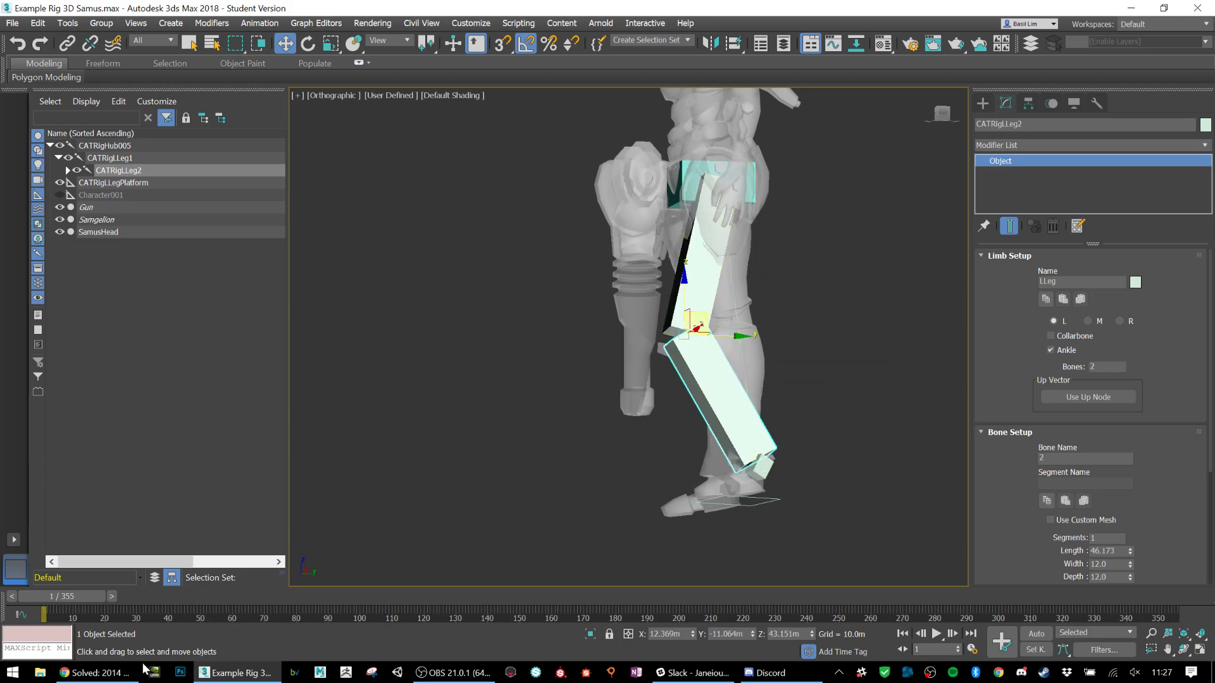
Step: Switch to the Chrome browser and search the web for "chicken leg"
{"action": "left_click", "coordinate": [107, 672]}
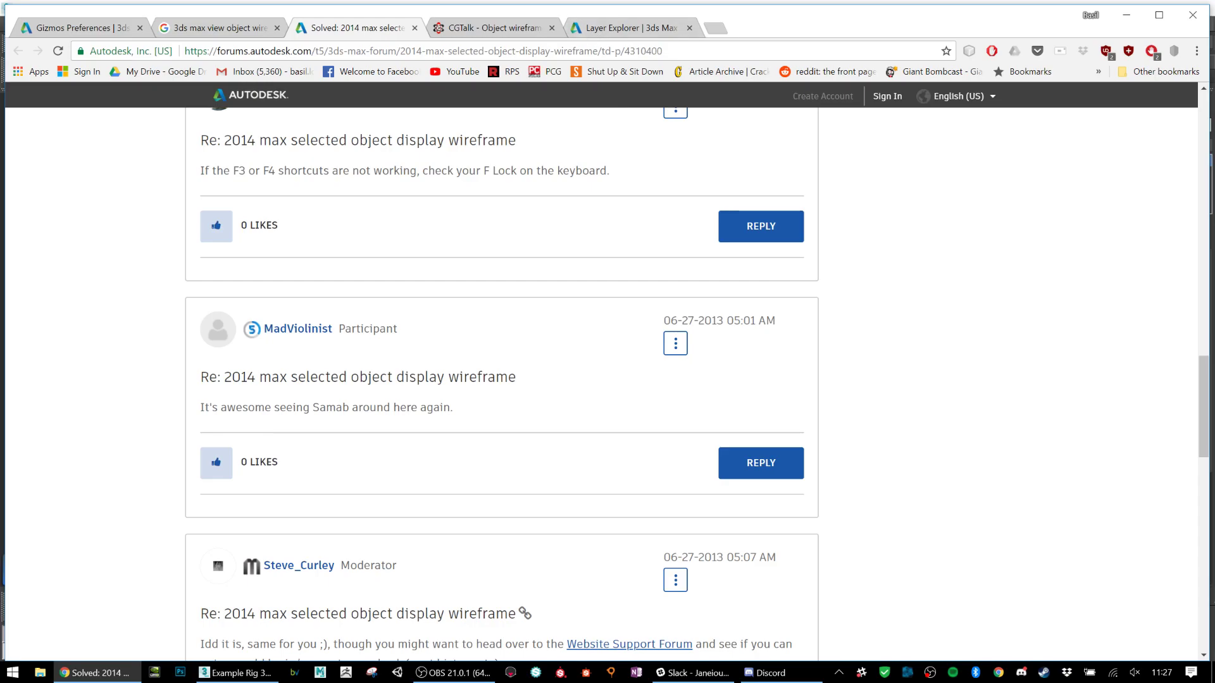
{"action": "left_click", "coordinate": [424, 52]}
{"action": "type", "text": "chicken leg"}
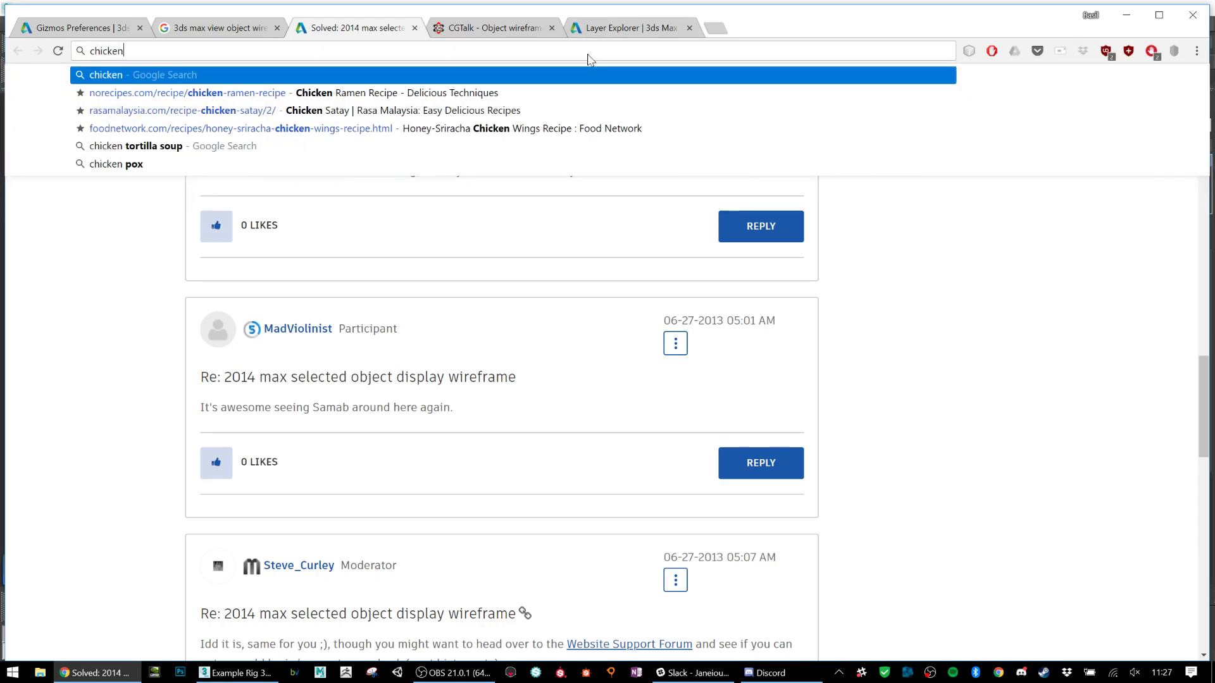
{"action": "key", "text": "Return"}
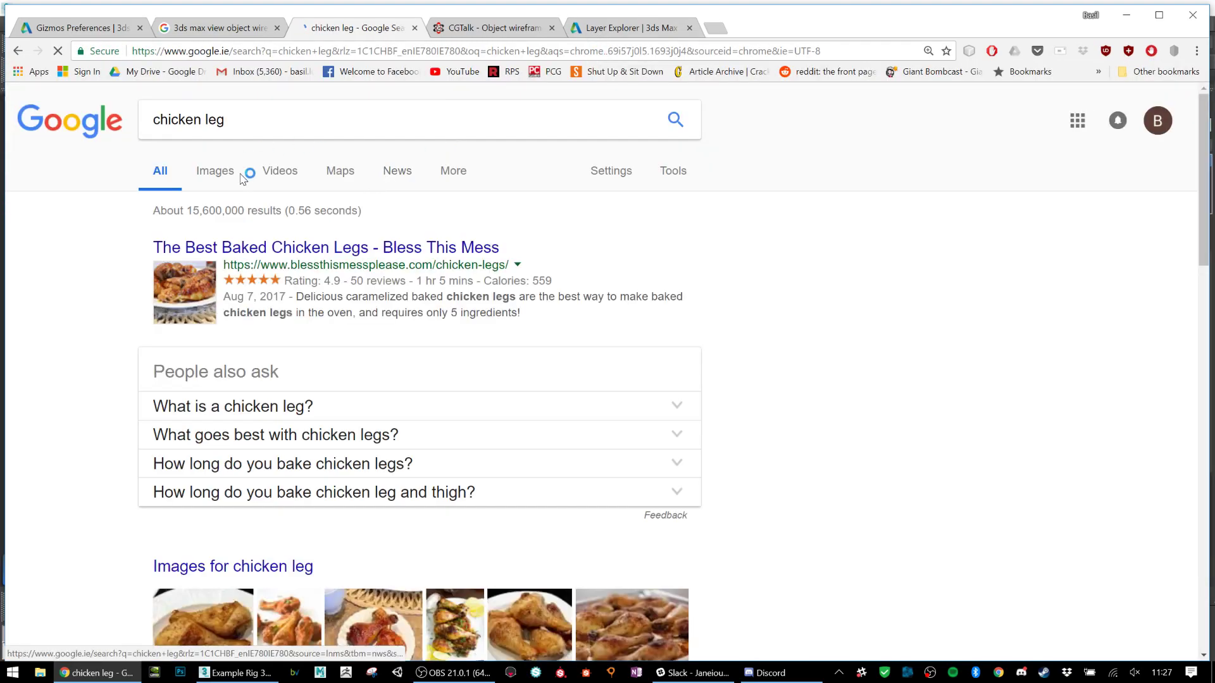
Step: Search for "horse hind leg" images and open the labelled drawing of the hind leg's bones and joints
{"action": "left_click_drag", "start_coordinate": [251, 120], "coordinate": [4, 106]}
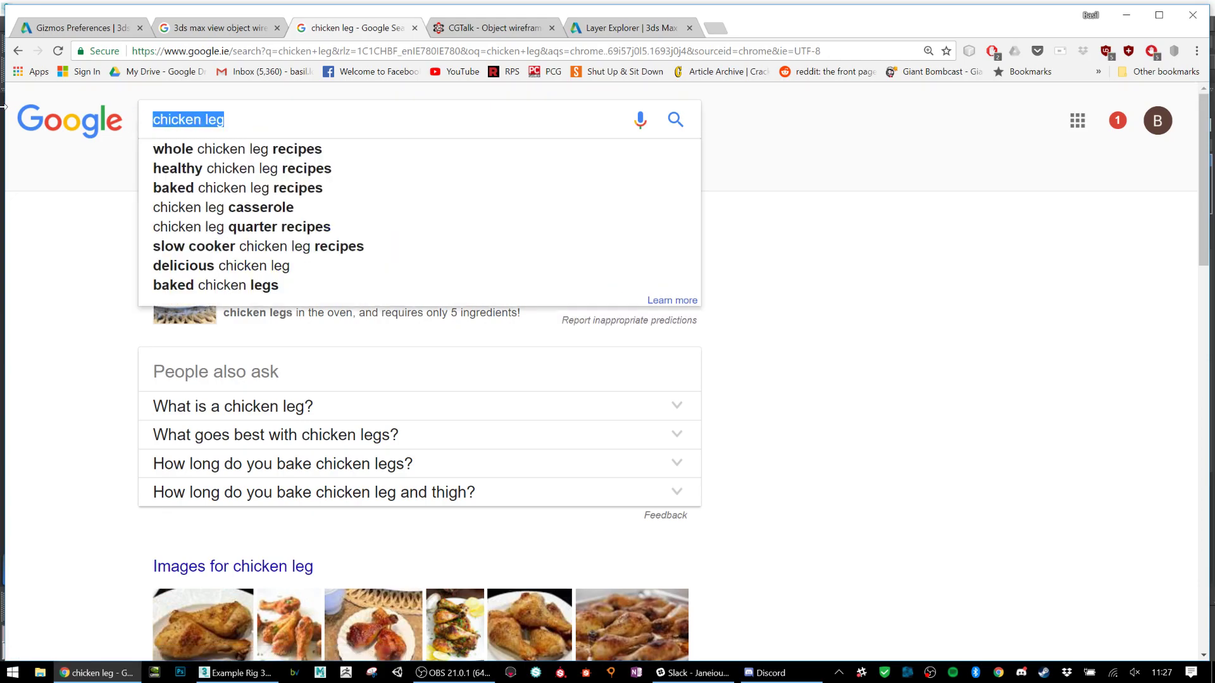
{"action": "type", "text": "horse hind leg"}
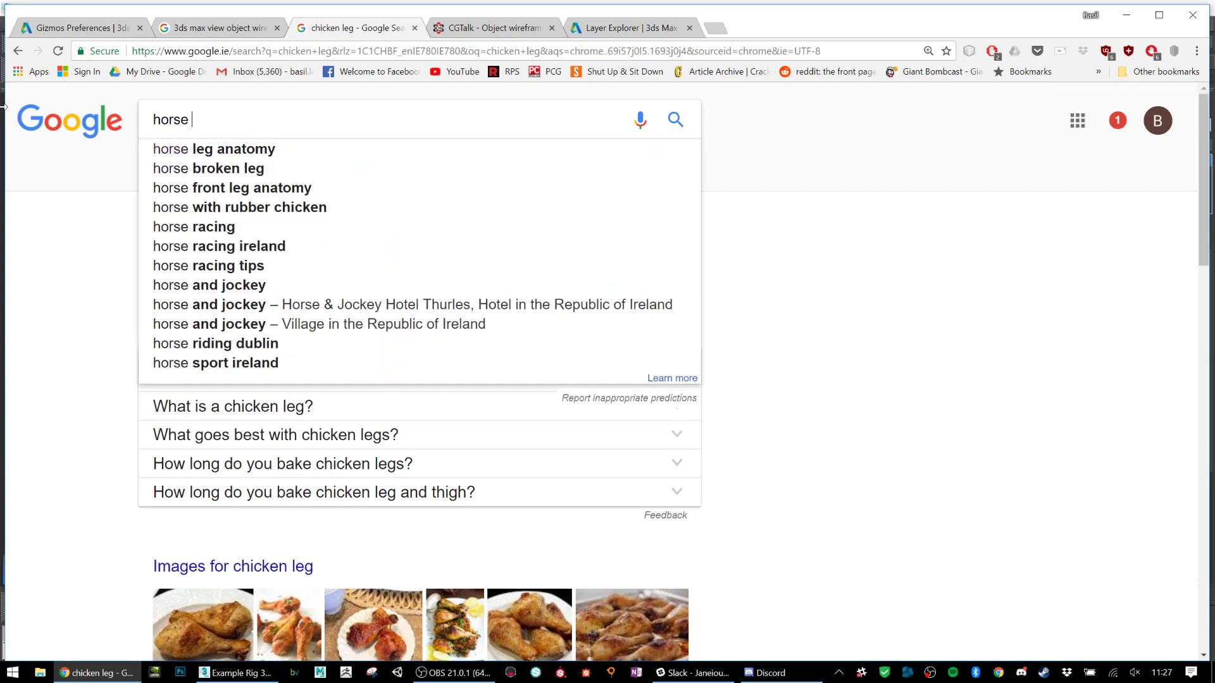
{"action": "key", "text": "Return"}
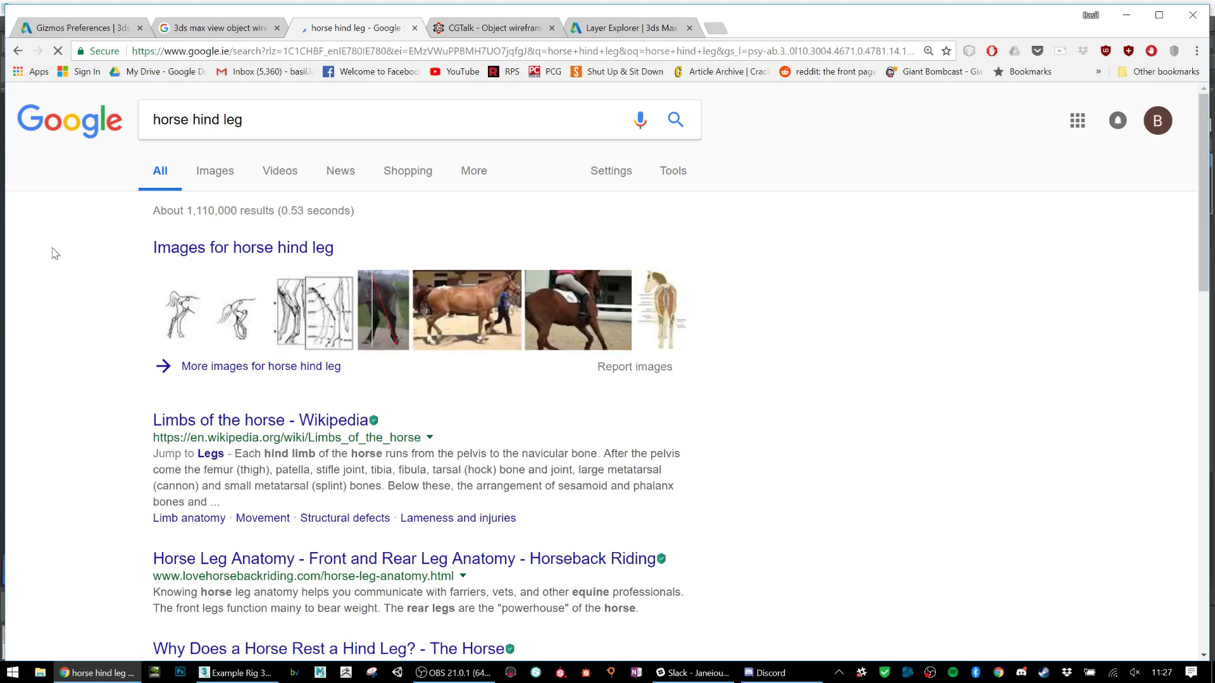
{"action": "left_click", "coordinate": [231, 176]}
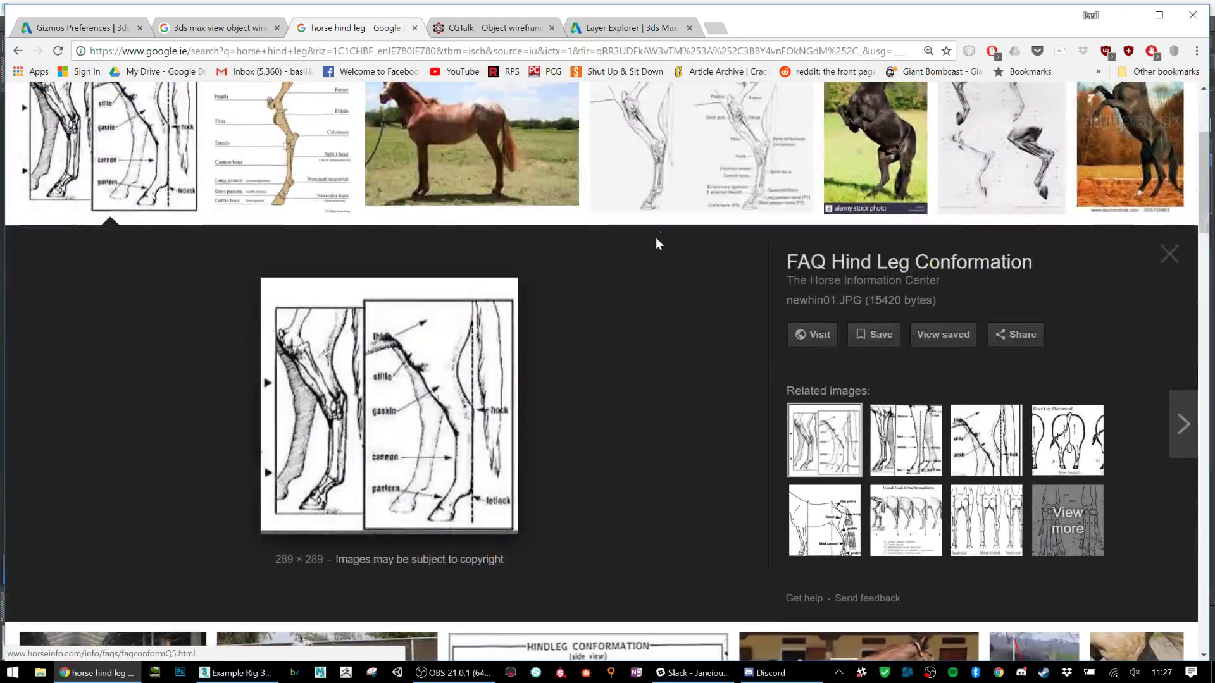
{"action": "scroll", "coordinate": [670, 208], "scroll_direction": "up", "scroll_amount": 1}
{"action": "left_click", "coordinate": [670, 199]}
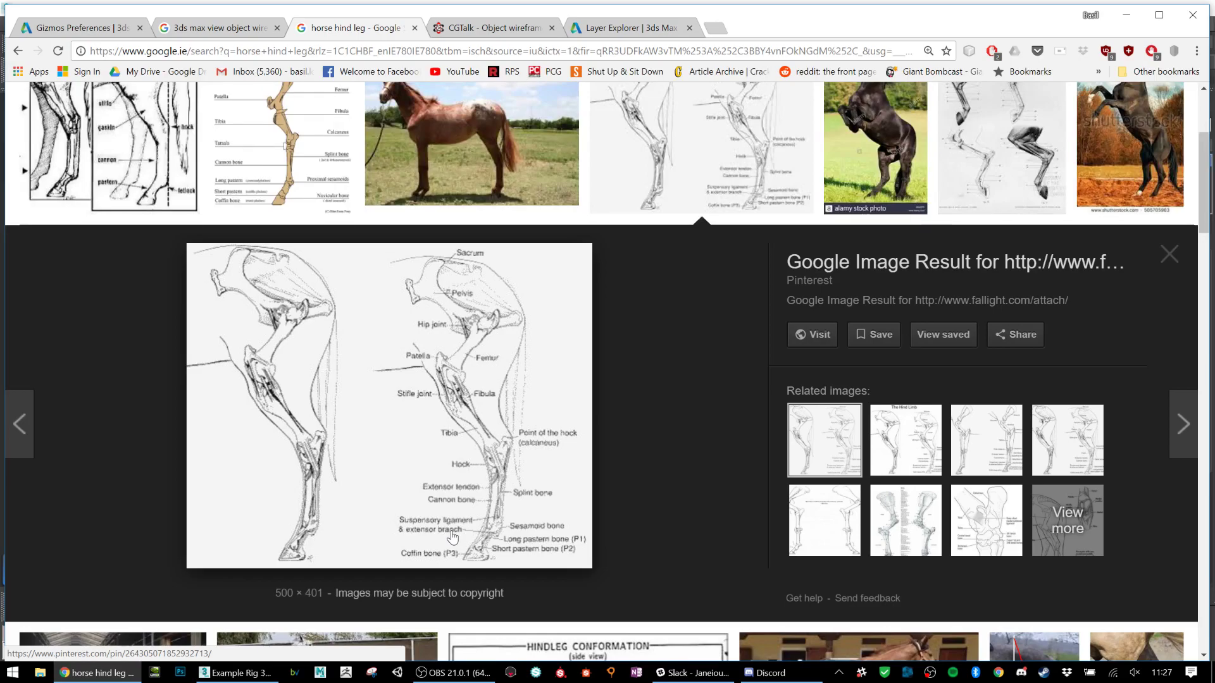
Step: Switch back to 3ds Max, raise the ankle bone's joint to knee height, and scale its length to about 58.4 to reach the foot
{"action": "key", "text": "alt+Tab"}
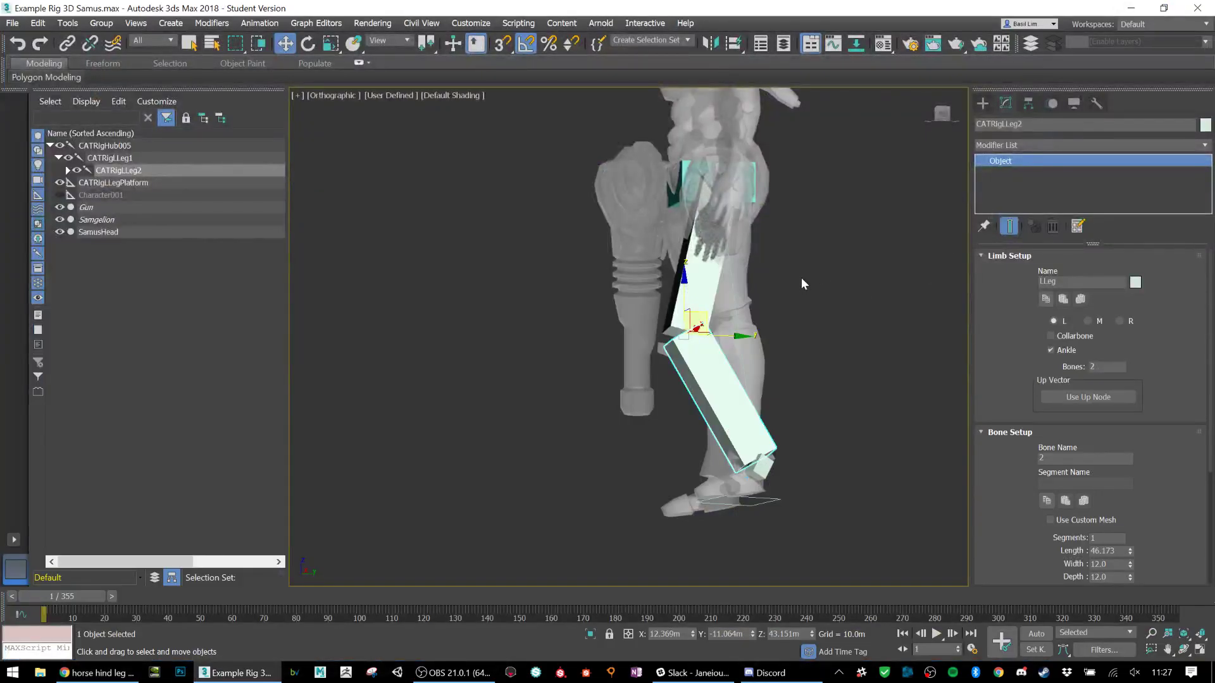
{"action": "left_click", "coordinate": [765, 467]}
{"action": "left_click_drag", "start_coordinate": [765, 466], "coordinate": [802, 348]}
{"action": "key", "text": "r"}
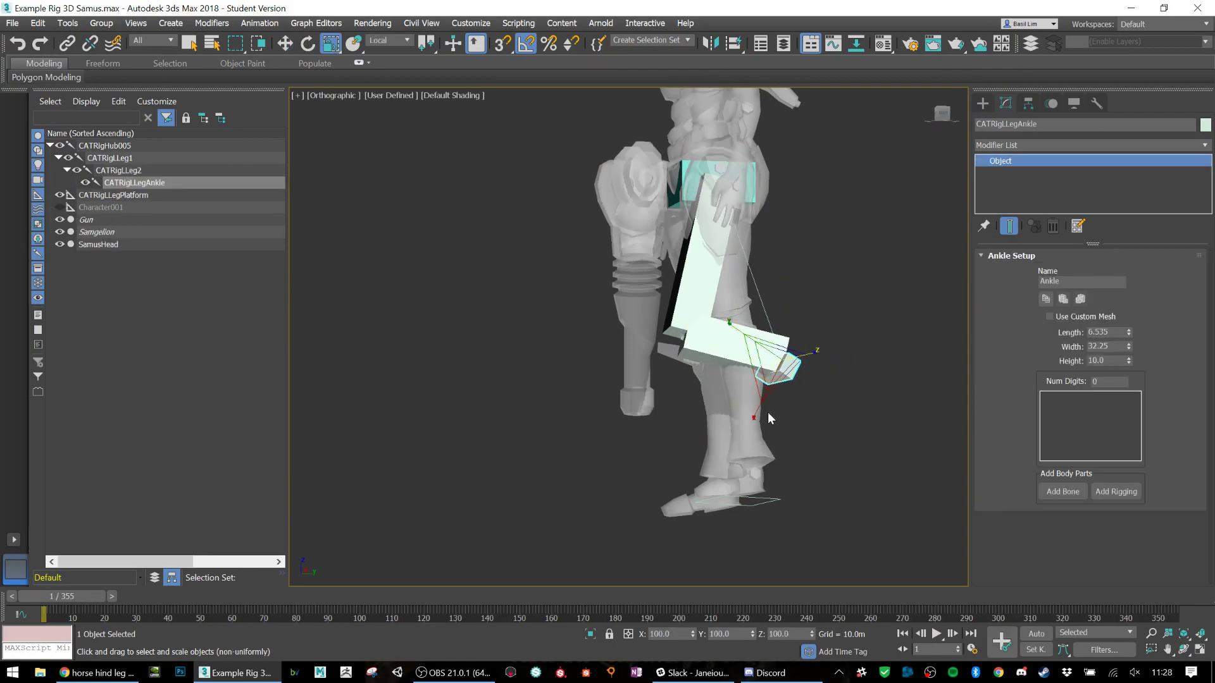
{"action": "left_click_drag", "start_coordinate": [724, 453], "coordinate": [660, 511]}
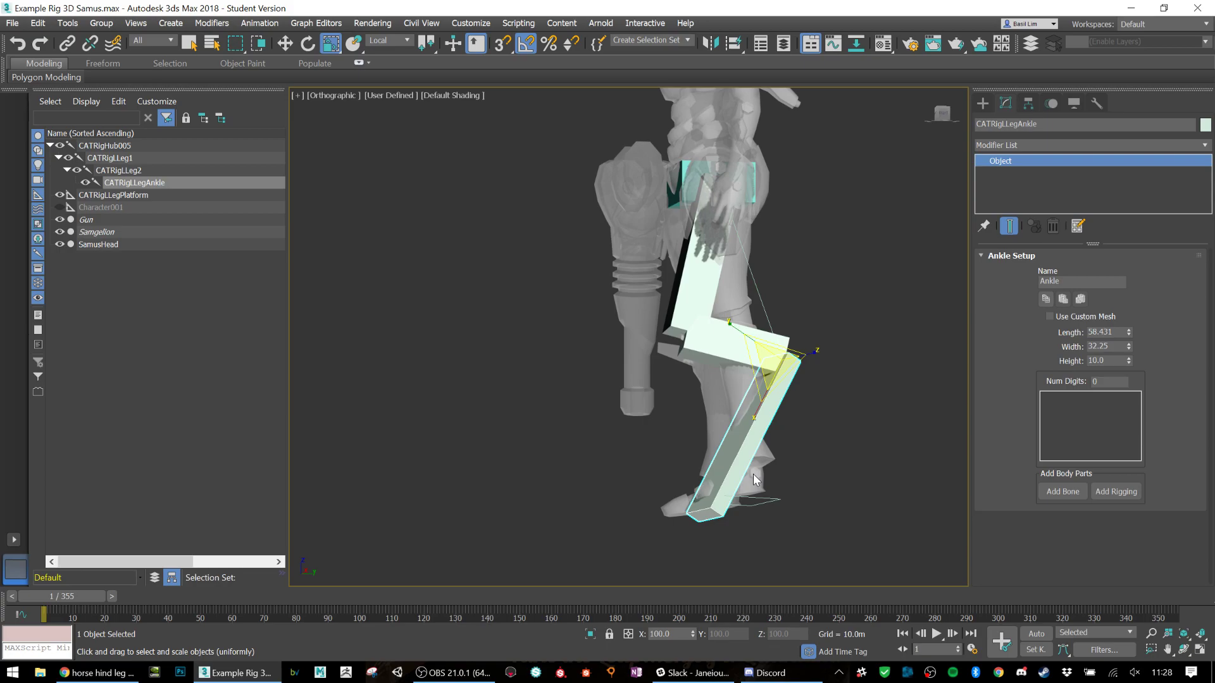
Step: Undo the raising and lengthening of the left ankle bone
{"action": "key", "text": "ctrl+z"}
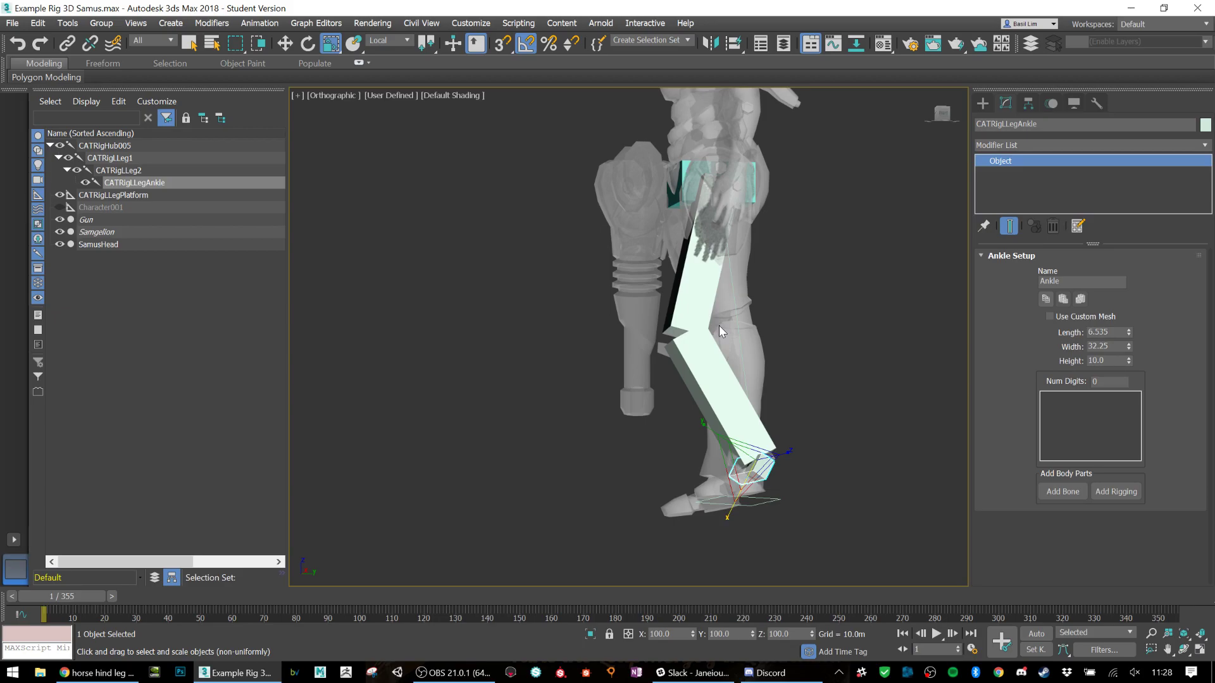
{"action": "left_click", "coordinate": [734, 358]}
{"action": "left_click", "coordinate": [734, 358]}
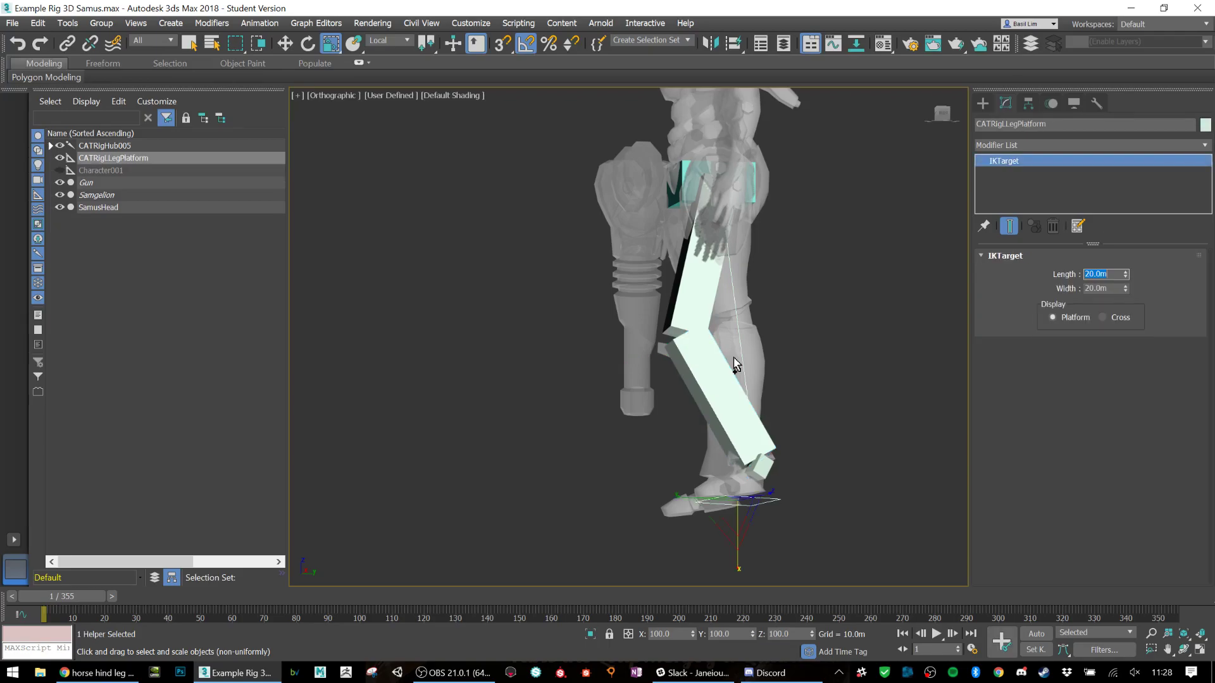
Step: Try moving the left ankle bone's joint up to knee height behind the leg
{"action": "left_click", "coordinate": [759, 462]}
{"action": "key", "text": "w"}
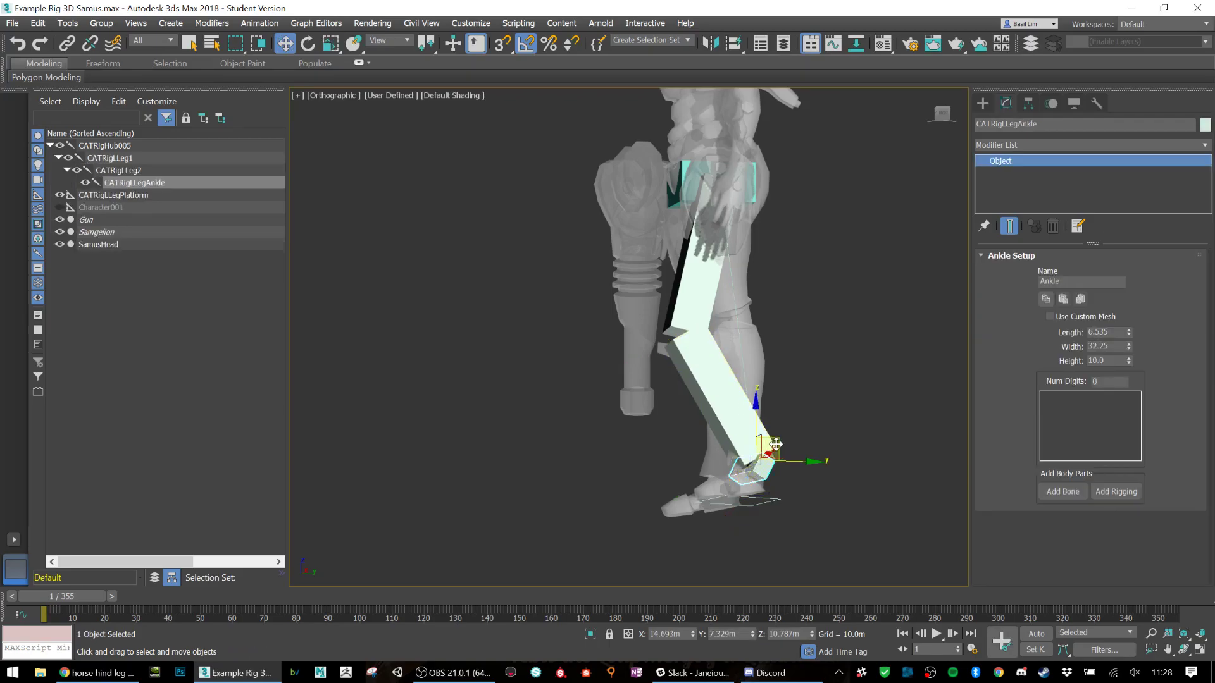
{"action": "left_click_drag", "start_coordinate": [780, 429], "coordinate": [814, 329]}
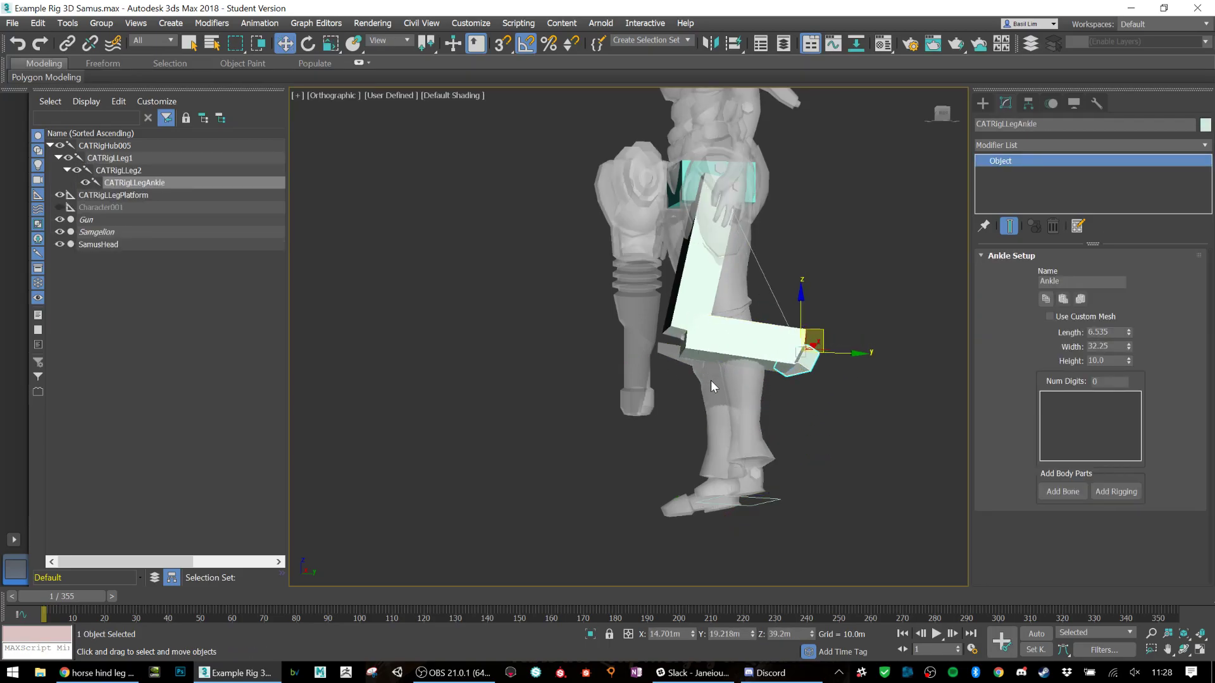
Step: Scale the raised ankle bone's length to about 50.8 so that it reaches down to the foot
{"action": "key", "text": "t"}
{"action": "key", "text": "F3"}
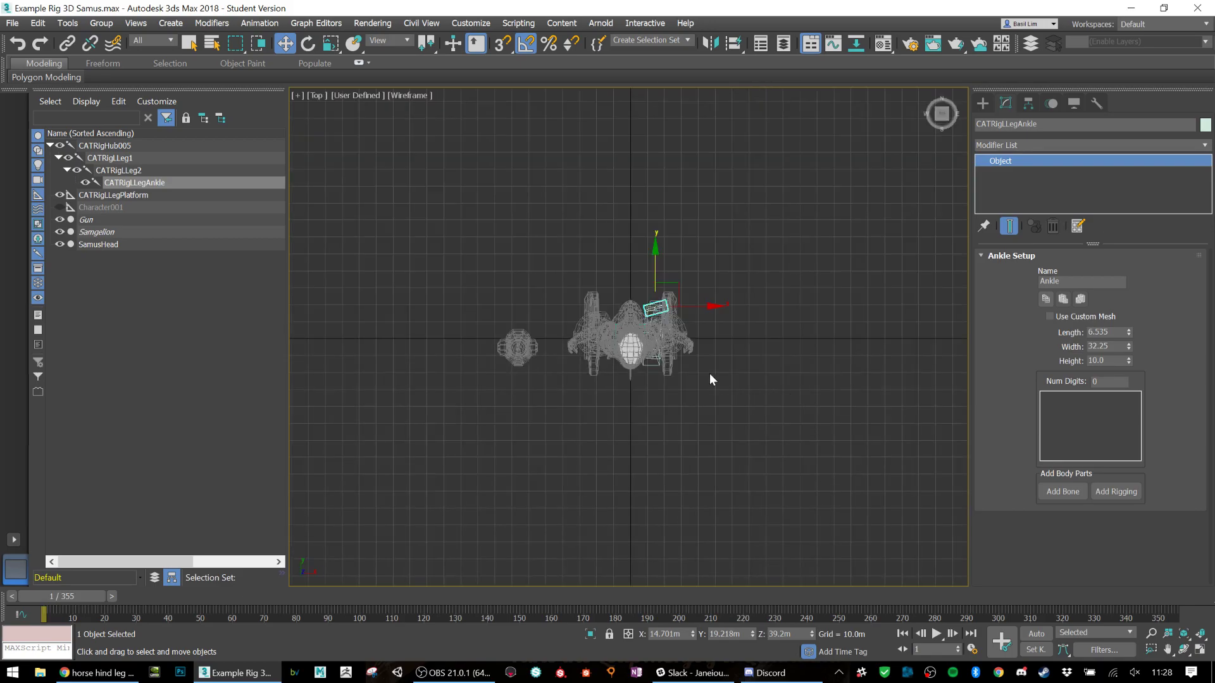
{"action": "scroll", "coordinate": [701, 365], "scroll_direction": "up", "scroll_amount": 5}
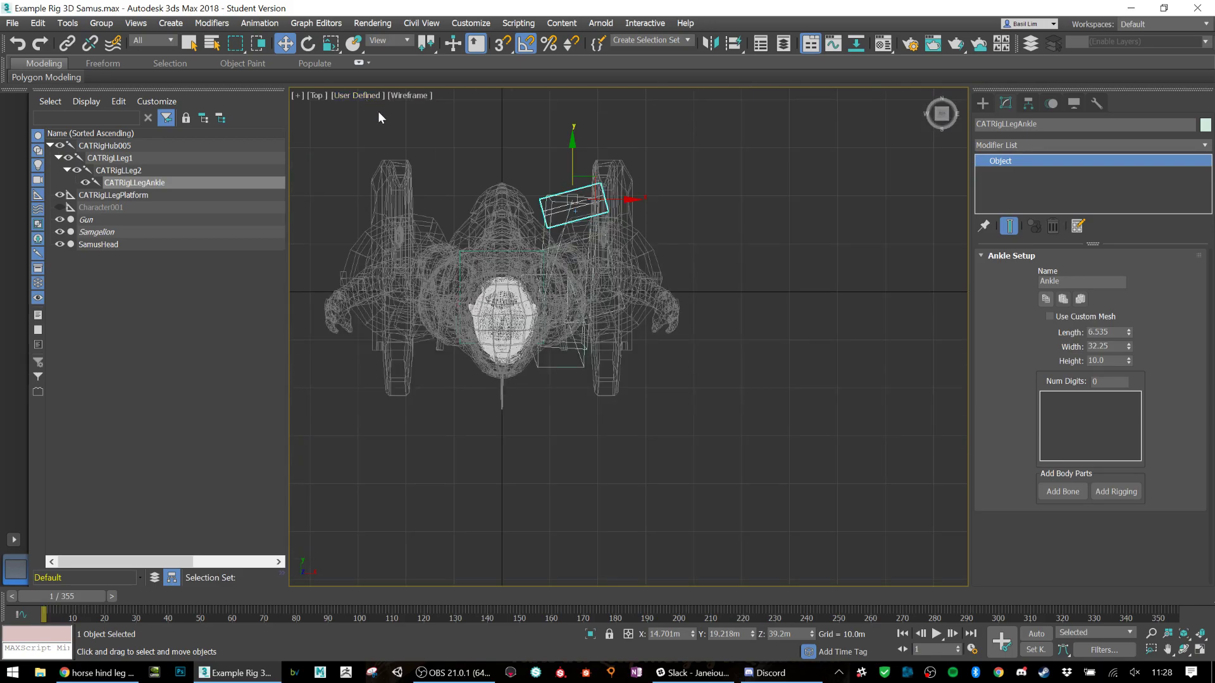
{"action": "left_click", "coordinate": [412, 97]}
{"action": "left_click", "coordinate": [437, 111]}
{"action": "middle_click_drag", "start_coordinate": [734, 322], "coordinate": [656, 247], "text": "alt"}
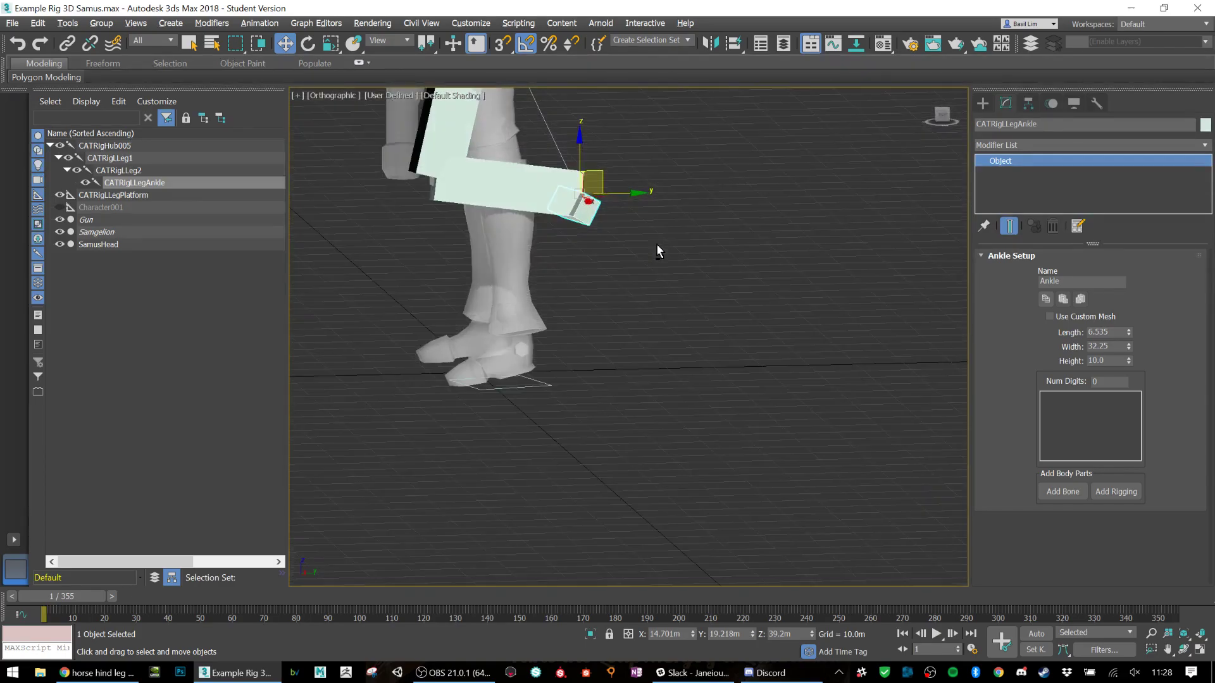
{"action": "key", "text": "r"}
{"action": "left_click_drag", "start_coordinate": [586, 236], "coordinate": [412, 443]}
{"action": "middle_click_drag", "start_coordinate": [607, 203], "coordinate": [686, 263]}
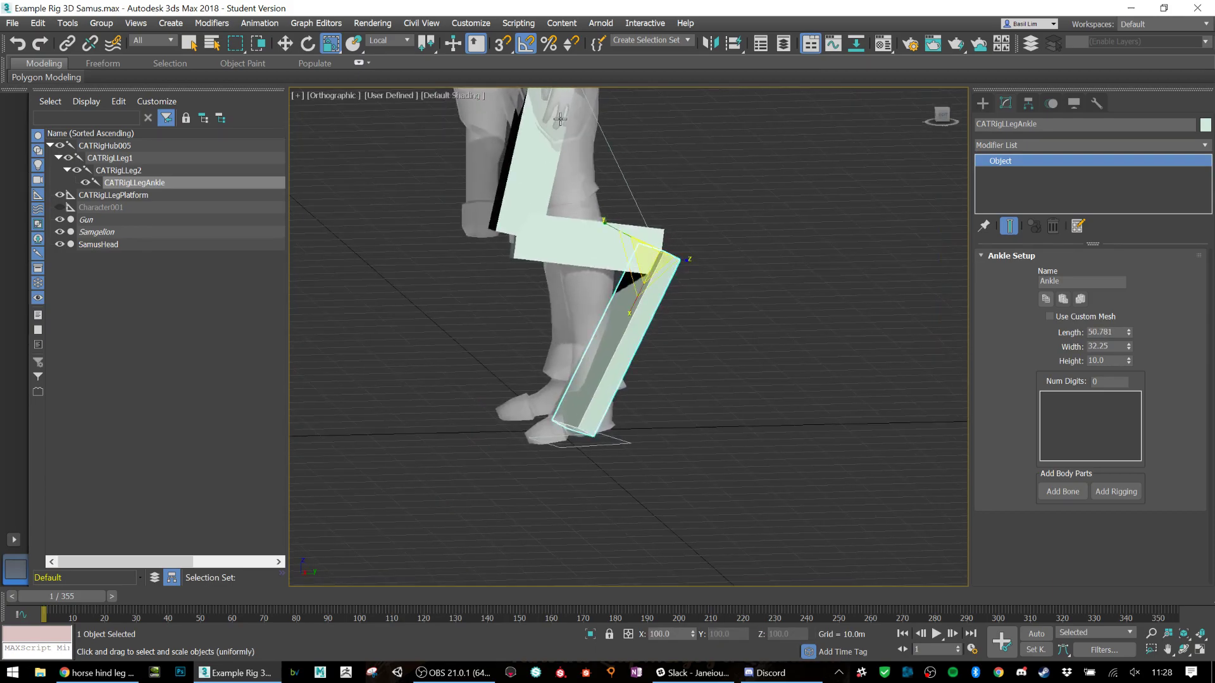
Step: Switch to the Chrome browser and search for "ostrich leg" images
{"action": "key", "text": "alt+Tab"}
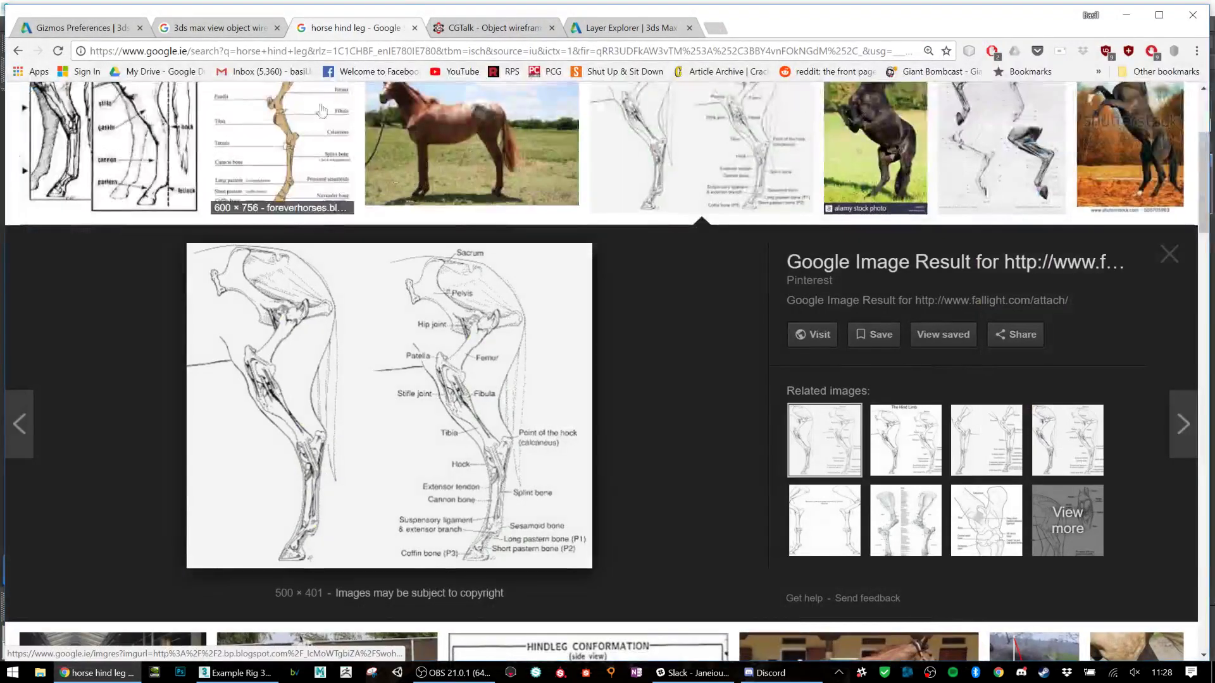
{"action": "scroll", "coordinate": [304, 120], "scroll_direction": "up", "scroll_amount": 4}
{"action": "left_click_drag", "start_coordinate": [253, 120], "coordinate": [120, 119]}
{"action": "left_click", "coordinate": [191, 121]}
{"action": "left_click_drag", "start_coordinate": [219, 121], "coordinate": [181, 119]}
{"action": "key", "text": "shift+Home"}
{"action": "type", "text": "ostrich"}
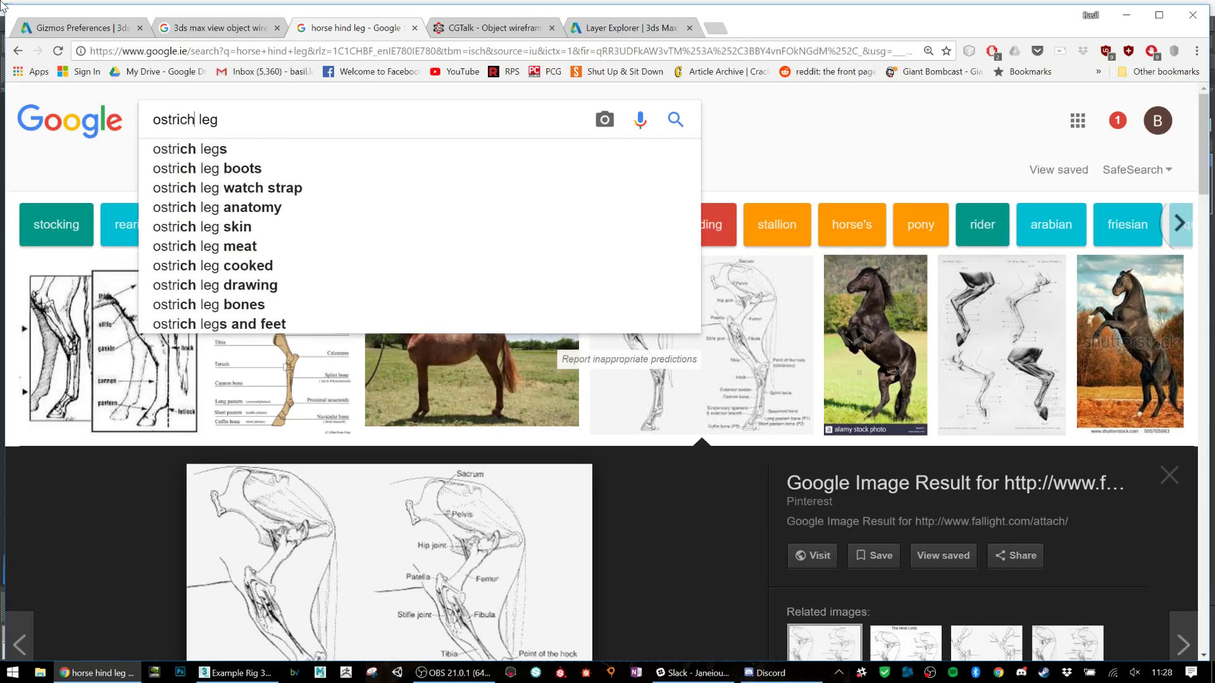
{"action": "key", "text": "Return"}
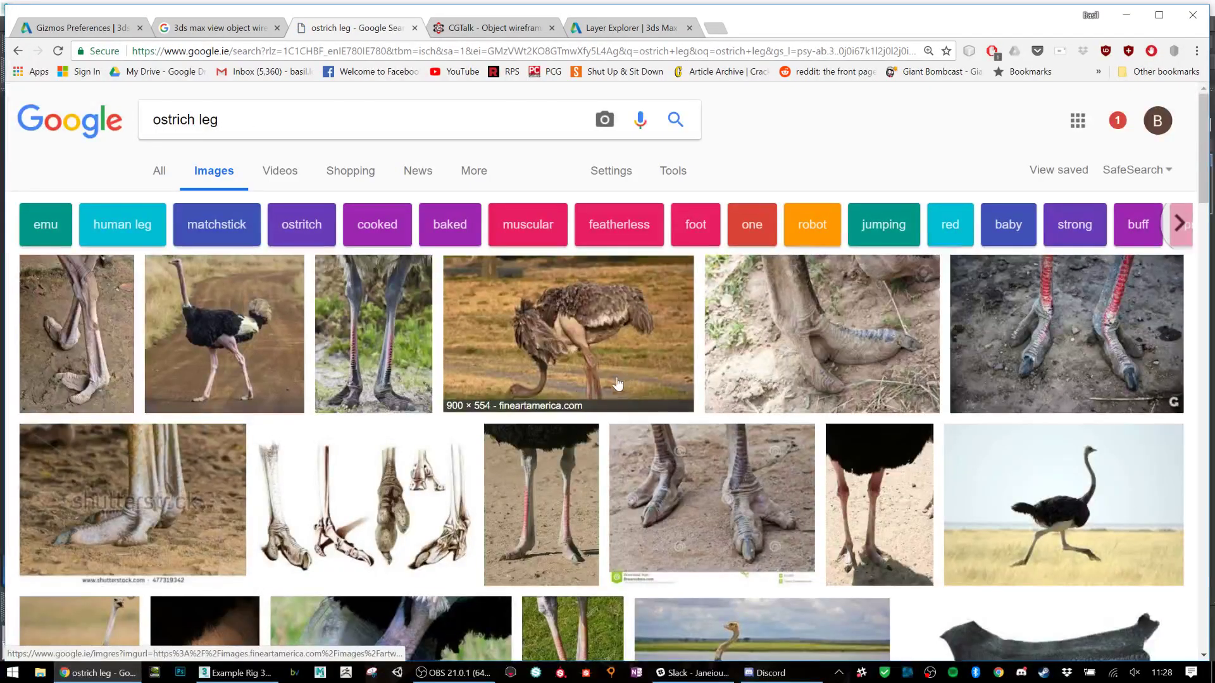
Step: Open the diagram comparing human and ostrich leg anatomy and compare its joints with the leg rig in 3ds Max
{"action": "scroll", "coordinate": [563, 462], "scroll_direction": "down", "scroll_amount": 5}
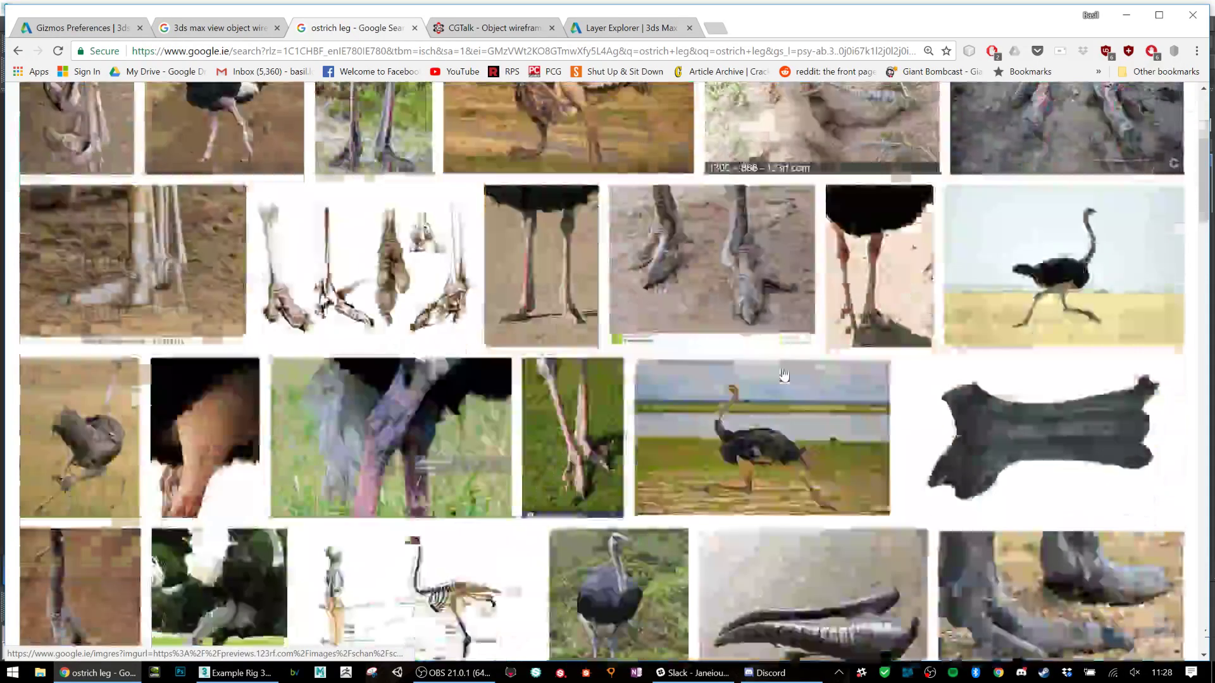
{"action": "scroll", "coordinate": [602, 373], "scroll_direction": "down", "scroll_amount": 3}
{"action": "left_click", "coordinate": [417, 355]}
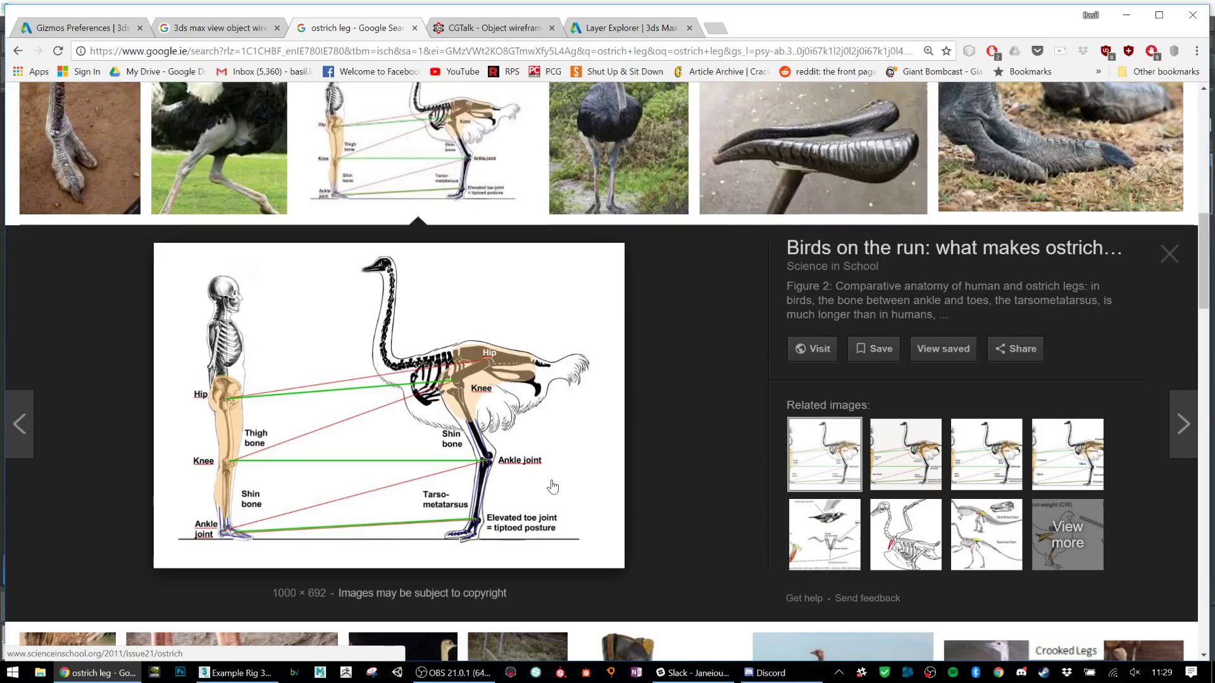
{"action": "key", "text": "alt+Tab"}
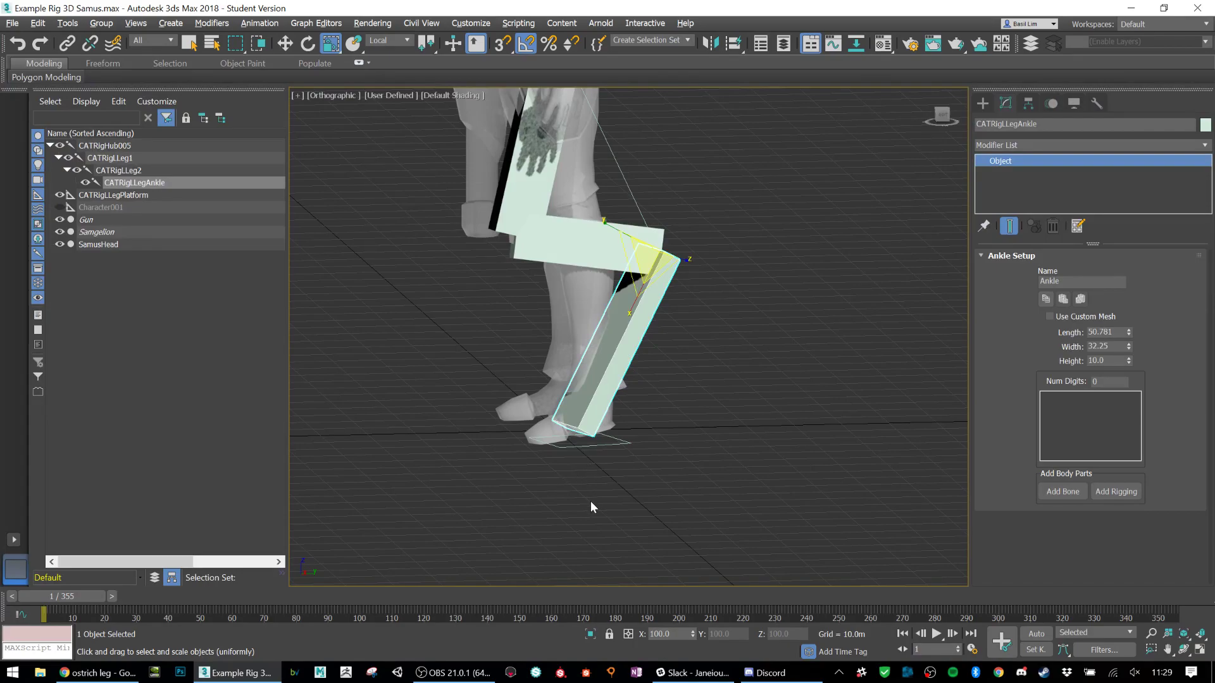
{"action": "key", "text": "alt+Tab"}
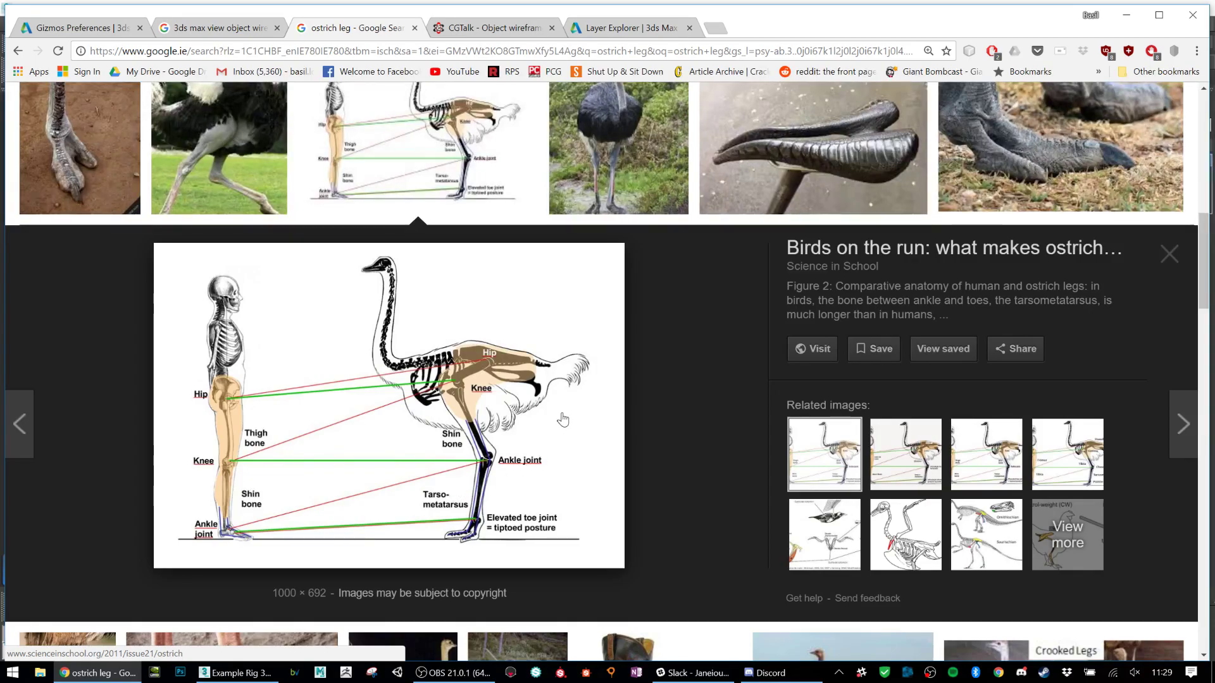
Step: Switch back to 3ds Max and undo the ankle bone's scaling and raising
{"action": "key", "text": "alt+Tab"}
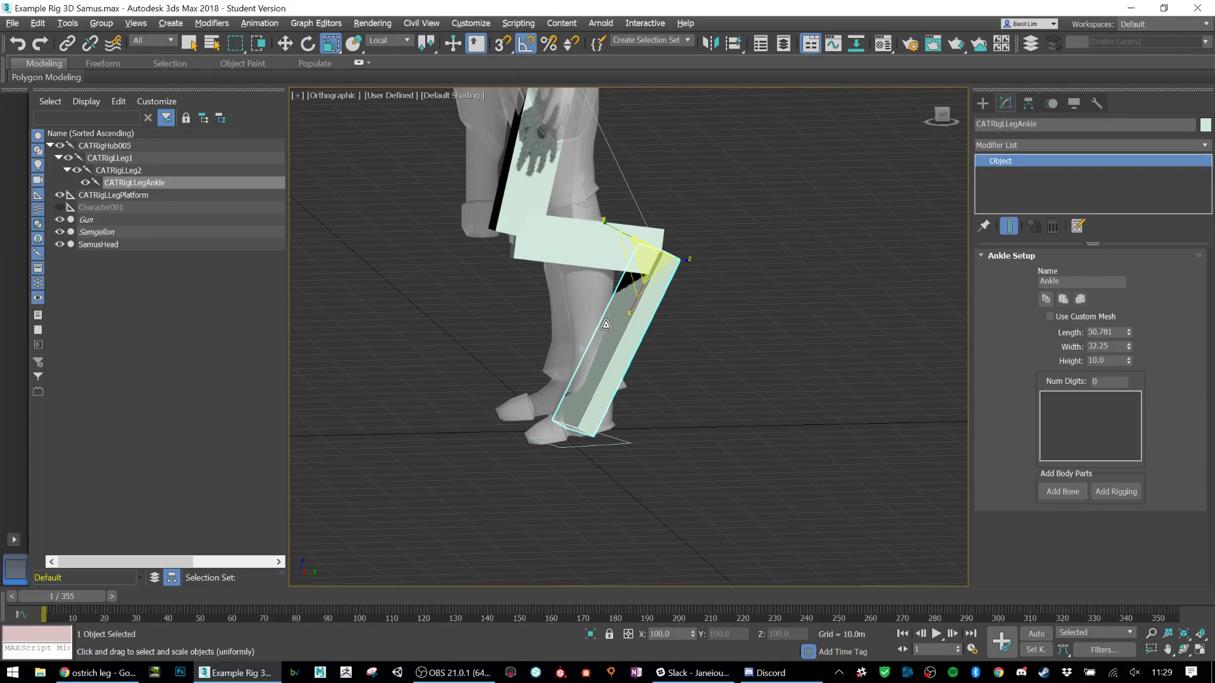
{"action": "key", "text": "ctrl+z"}
{"action": "key", "text": "ctrl+z"}
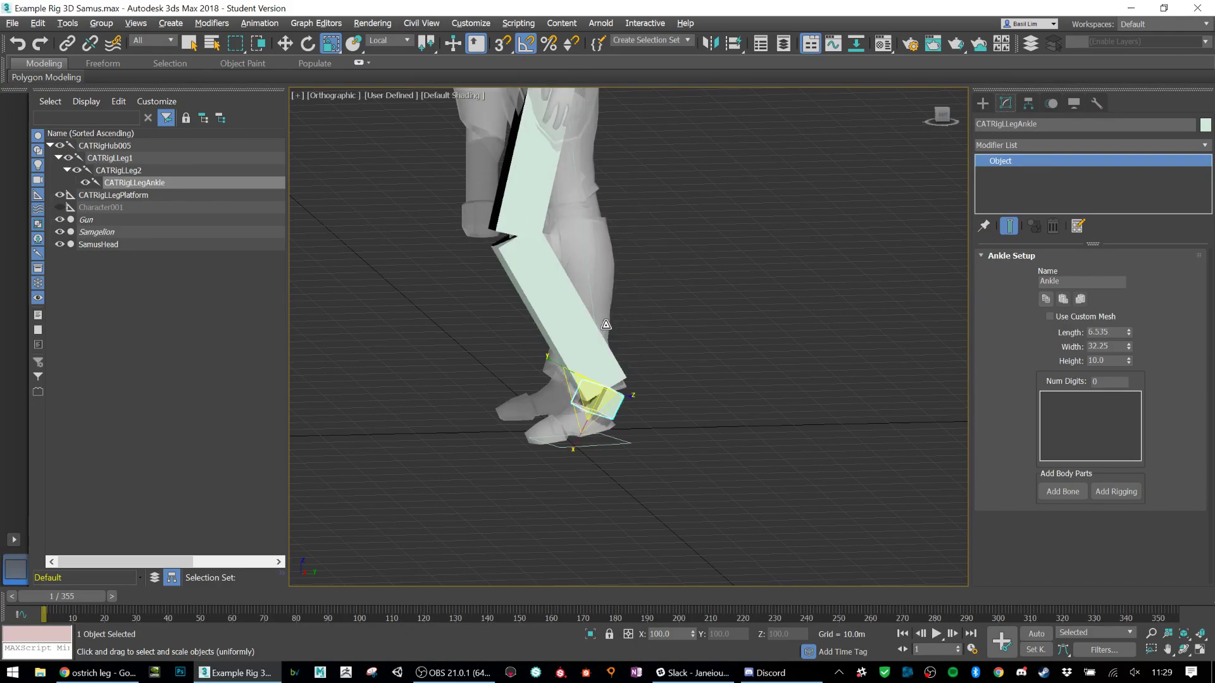
Step: Select the left shin bone and try moving its knee joint behind the leg to bend the knee backwards
{"action": "left_click", "coordinate": [539, 251]}
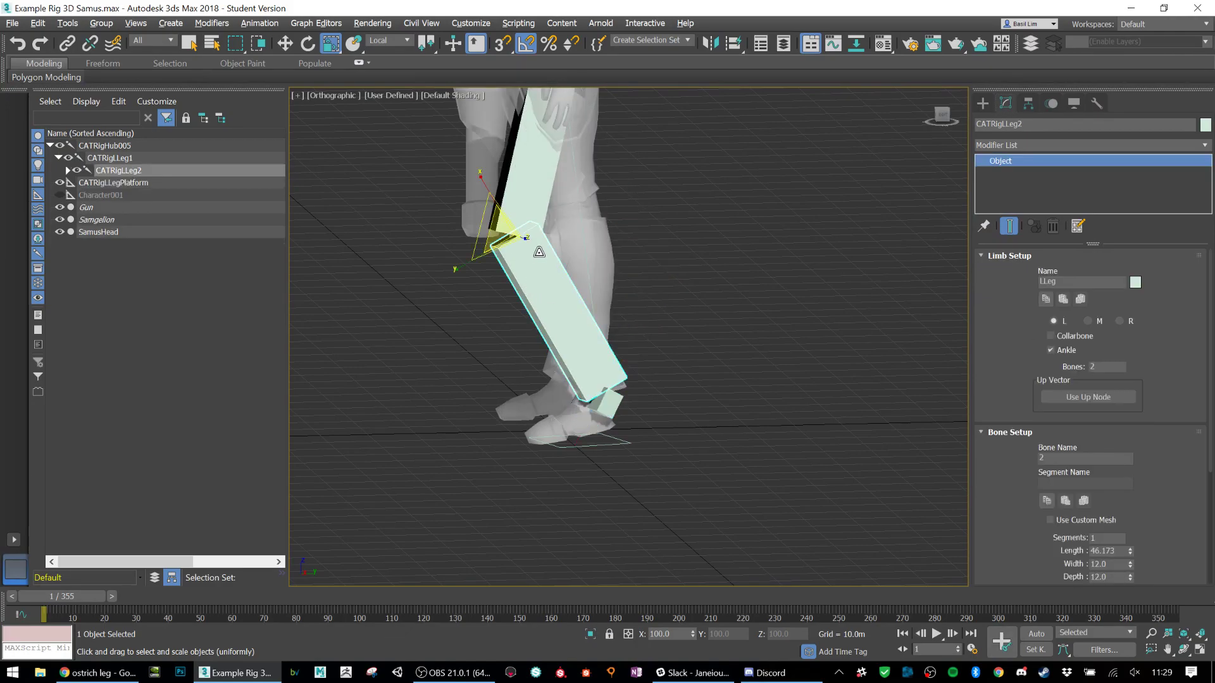
{"action": "key", "text": "w"}
{"action": "left_click_drag", "start_coordinate": [535, 152], "coordinate": [692, 217]}
{"action": "key", "text": "ctrl+z"}
{"action": "left_click", "coordinate": [542, 266]}
{"action": "left_click_drag", "start_coordinate": [544, 222], "coordinate": [746, 239]}
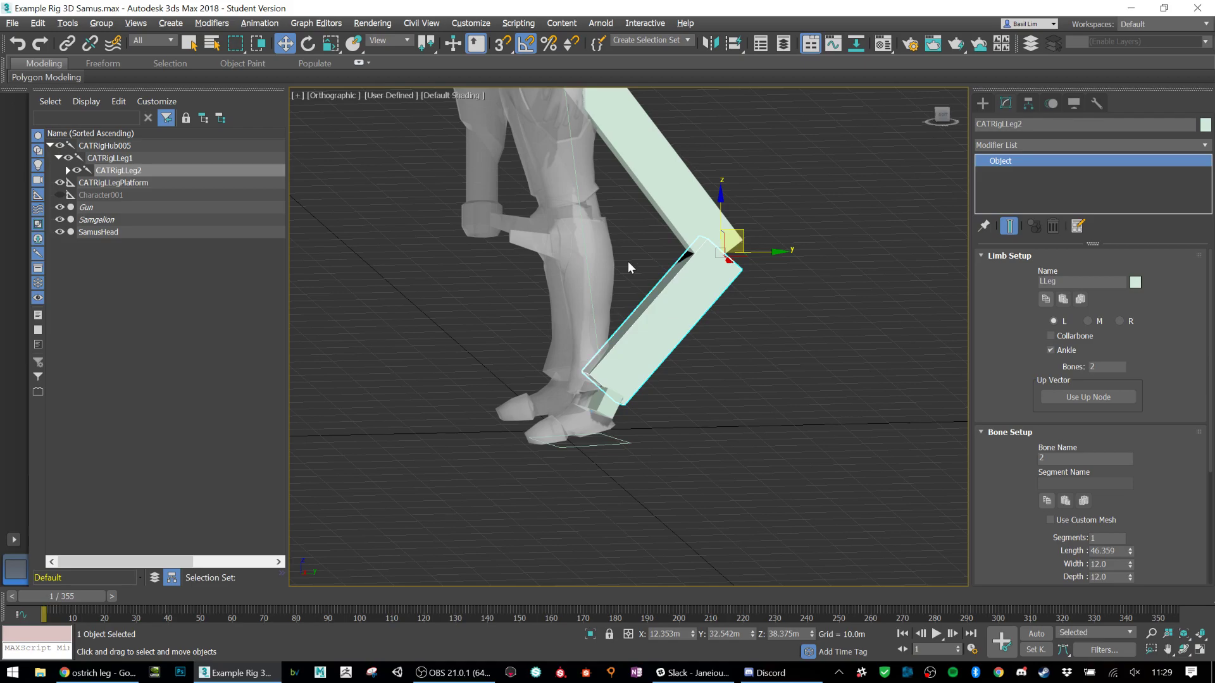
{"action": "scroll", "coordinate": [627, 262], "scroll_direction": "down", "scroll_amount": 4}
{"action": "left_click_drag", "start_coordinate": [657, 262], "coordinate": [689, 251]}
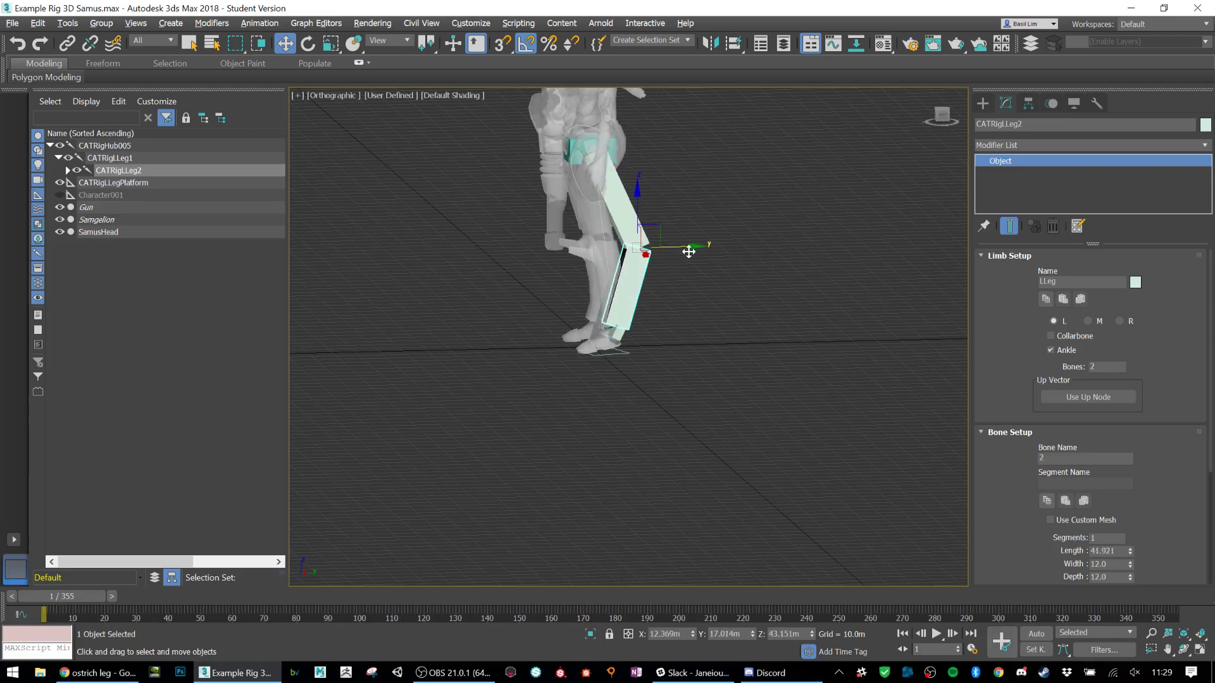
{"action": "key", "text": "ctrl+z"}
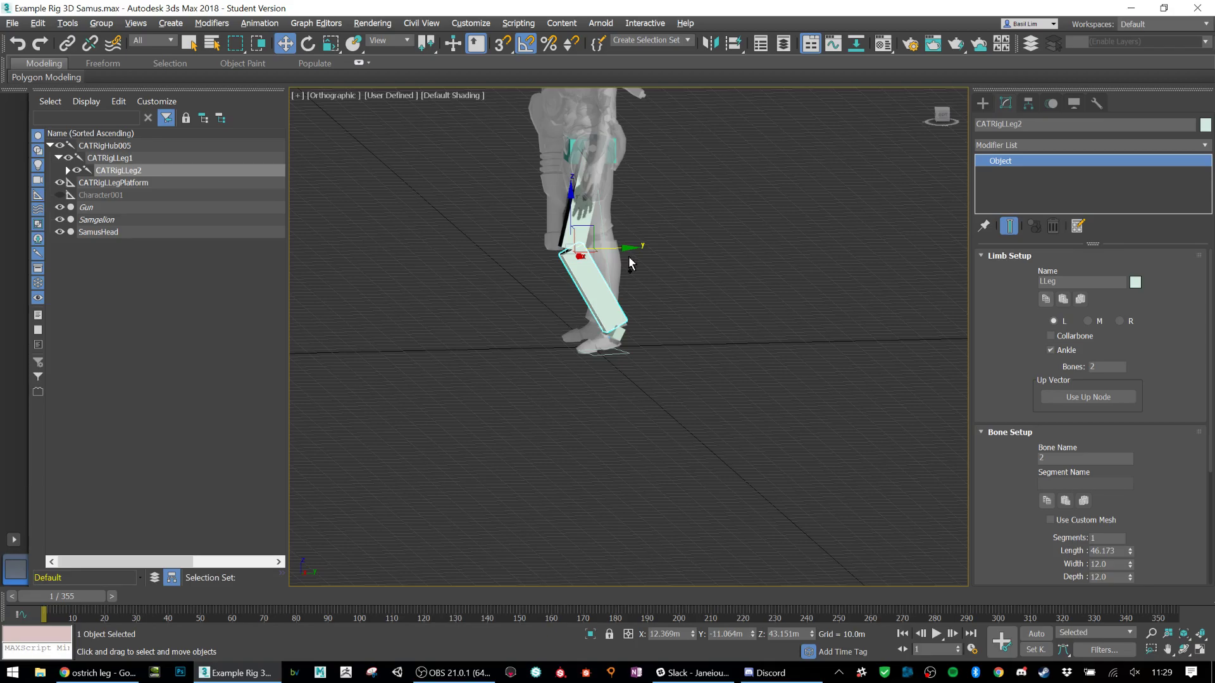
Step: Select the left foot's platform and try rotating it about its vertical axis
{"action": "scroll", "coordinate": [613, 269], "scroll_direction": "up", "scroll_amount": 4}
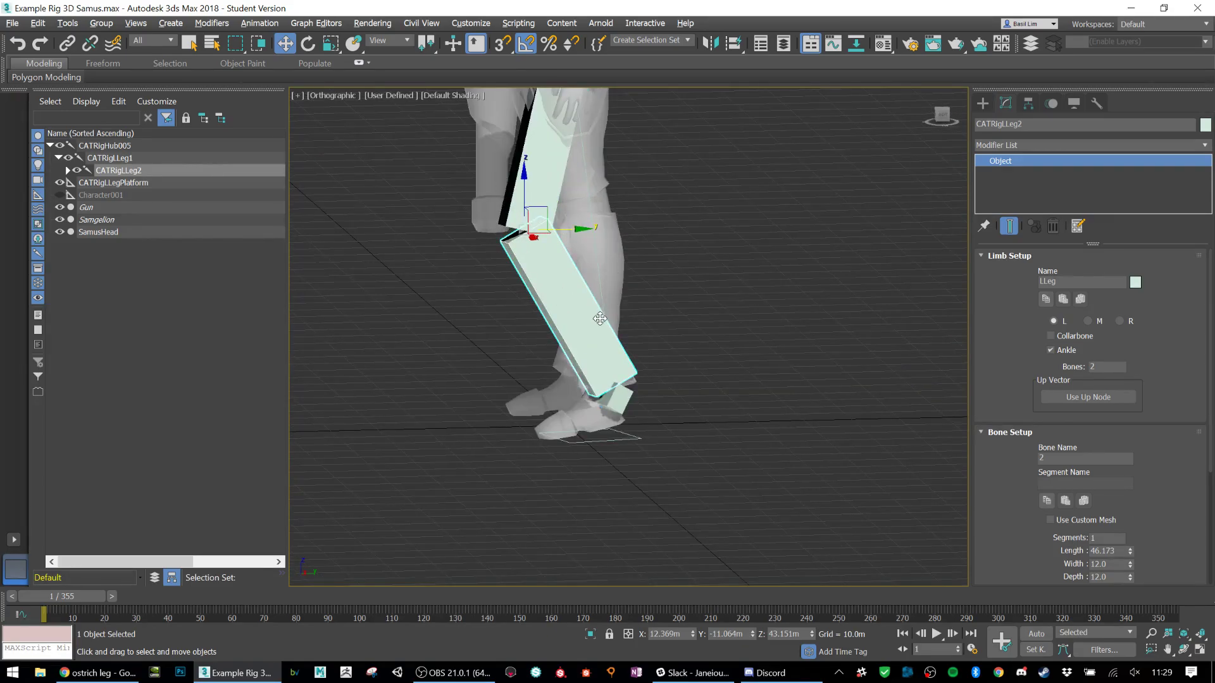
{"action": "middle_click_drag", "start_coordinate": [609, 379], "coordinate": [662, 412], "text": "alt"}
{"action": "left_click", "coordinate": [632, 402]}
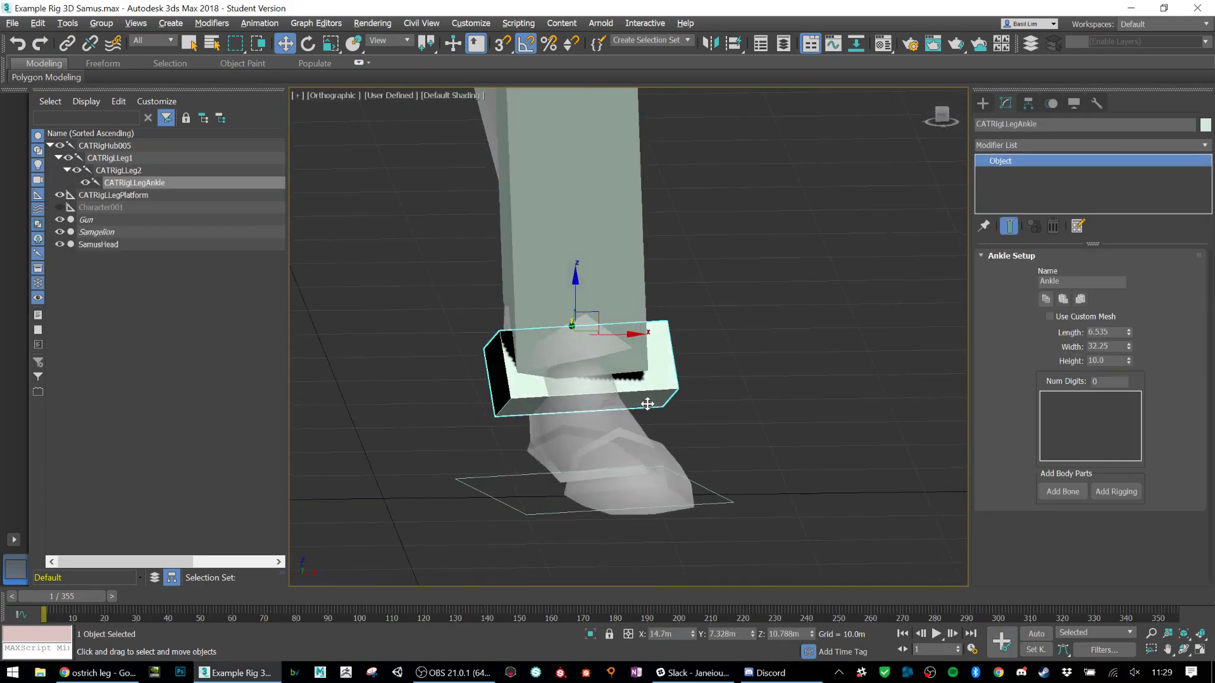
{"action": "left_click", "coordinate": [661, 453]}
{"action": "left_click_drag", "start_coordinate": [602, 495], "coordinate": [599, 494]}
{"action": "middle_click_drag", "start_coordinate": [600, 494], "coordinate": [612, 373], "text": "alt"}
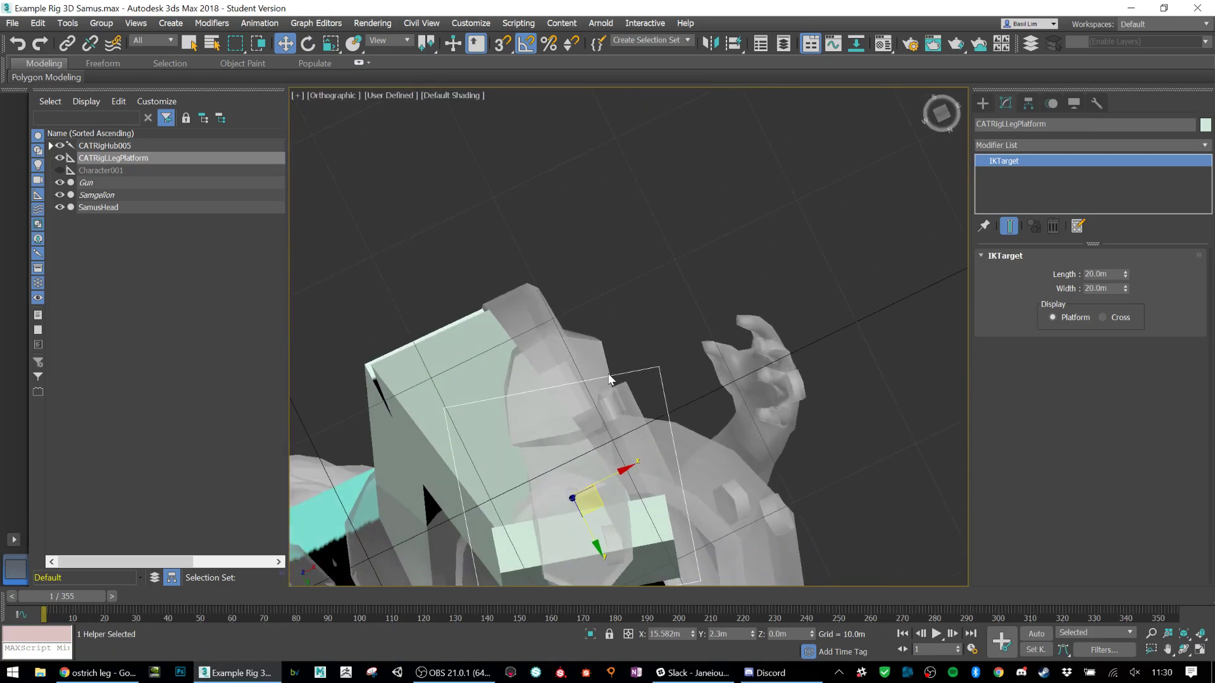
{"action": "key", "text": "e"}
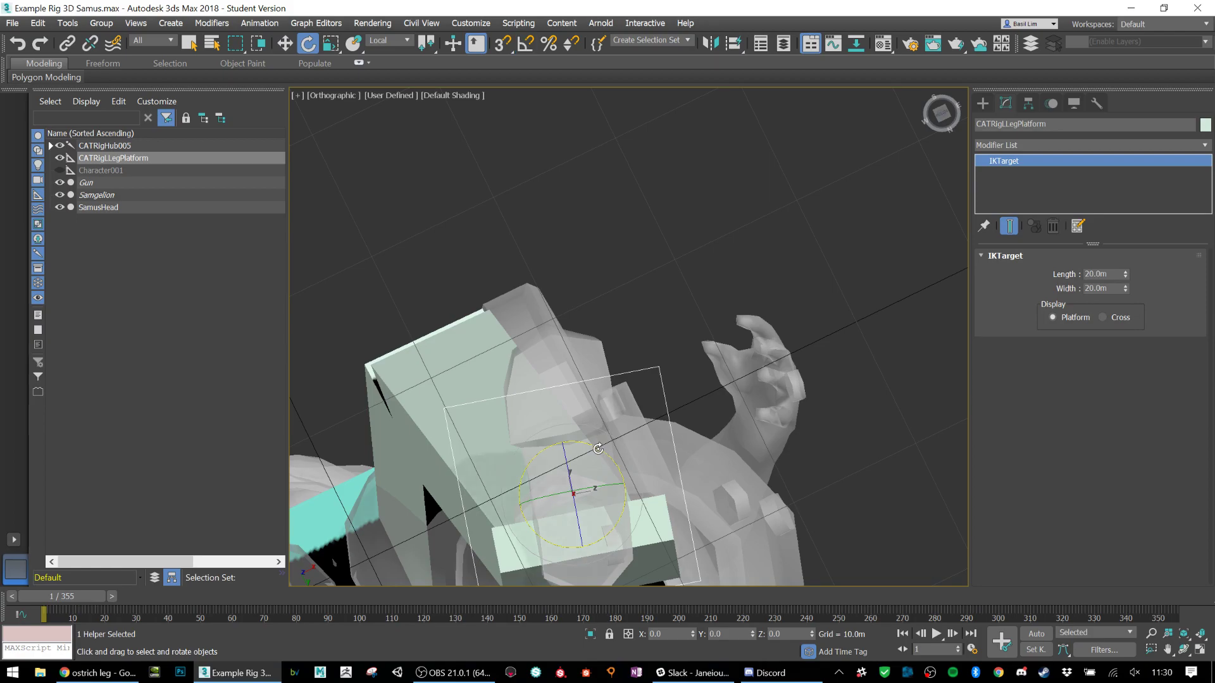
{"action": "left_click_drag", "start_coordinate": [599, 449], "coordinate": [600, 451]}
{"action": "key", "text": "a"}
Step: Select the left shin bone and turn on the up node for the left leg
{"action": "scroll", "coordinate": [620, 344], "scroll_direction": "down", "scroll_amount": 5}
{"action": "middle_click_drag", "start_coordinate": [622, 344], "coordinate": [647, 418], "text": "alt"}
{"action": "middle_click_drag", "start_coordinate": [650, 293], "coordinate": [624, 386]}
{"action": "scroll", "coordinate": [691, 384], "scroll_direction": "up", "scroll_amount": 2}
{"action": "left_click", "coordinate": [598, 389]}
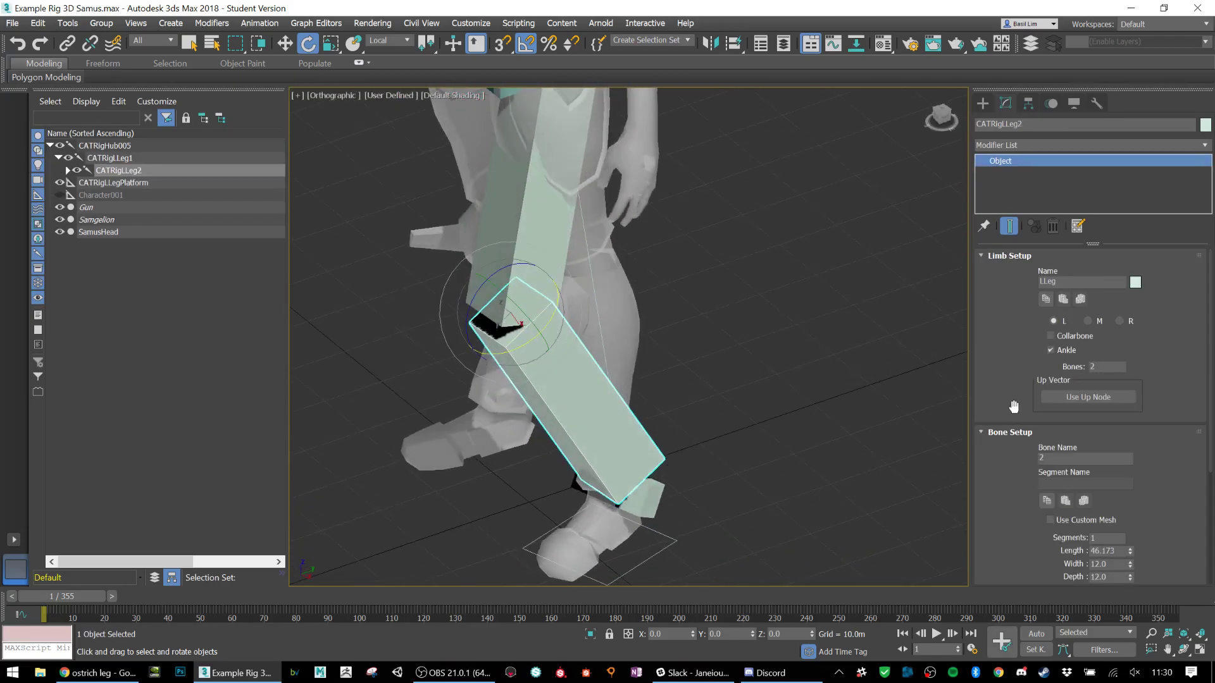
{"action": "left_click", "coordinate": [1082, 400]}
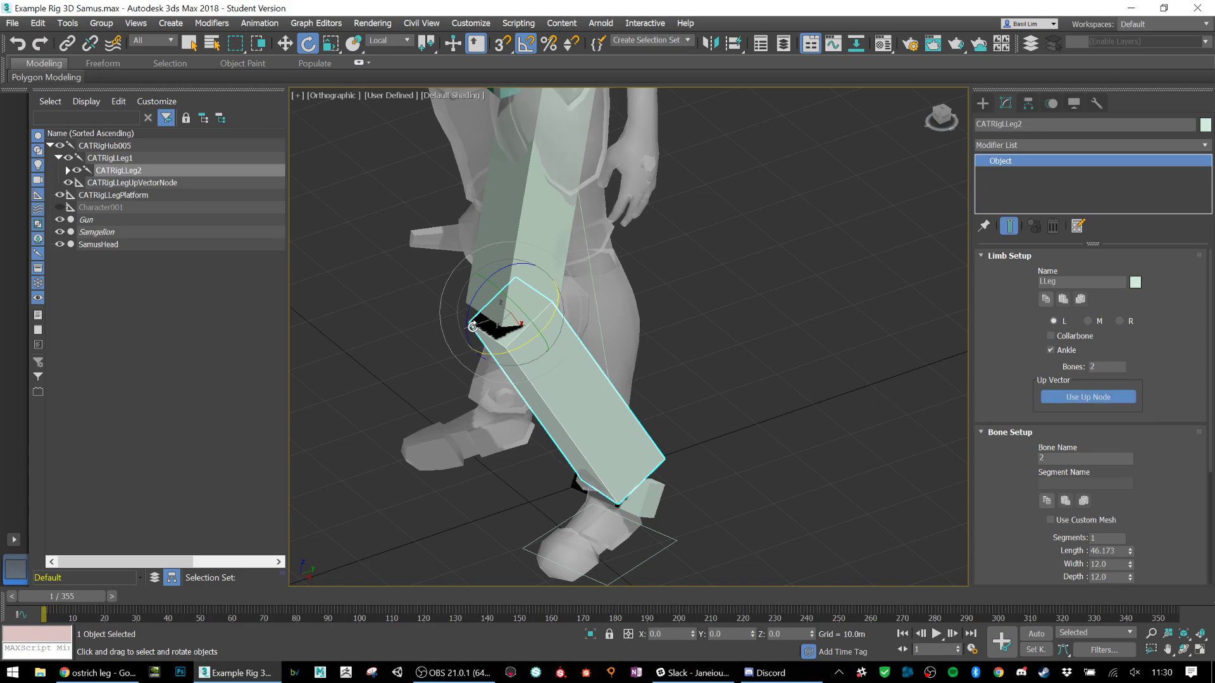
Step: Select the left leg's up vector node and move it well out in front of the knee
{"action": "scroll", "coordinate": [472, 326], "scroll_direction": "up", "scroll_amount": 5}
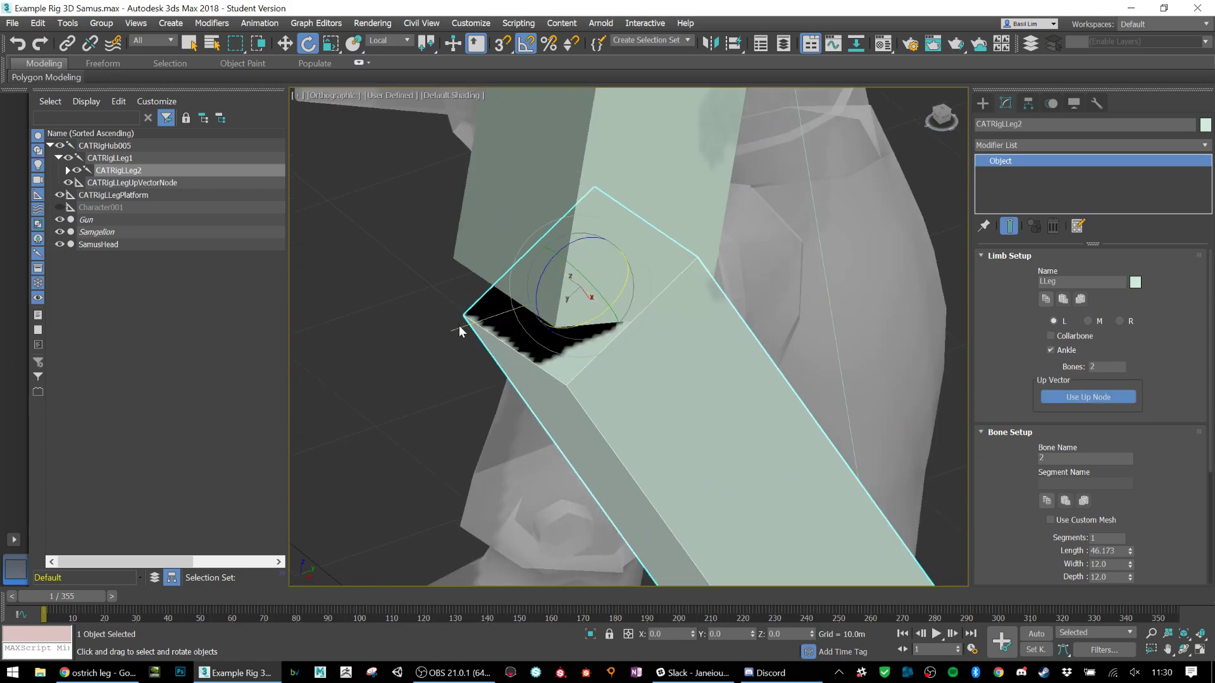
{"action": "left_click", "coordinate": [462, 327]}
{"action": "scroll", "coordinate": [475, 331], "scroll_direction": "down", "scroll_amount": 5}
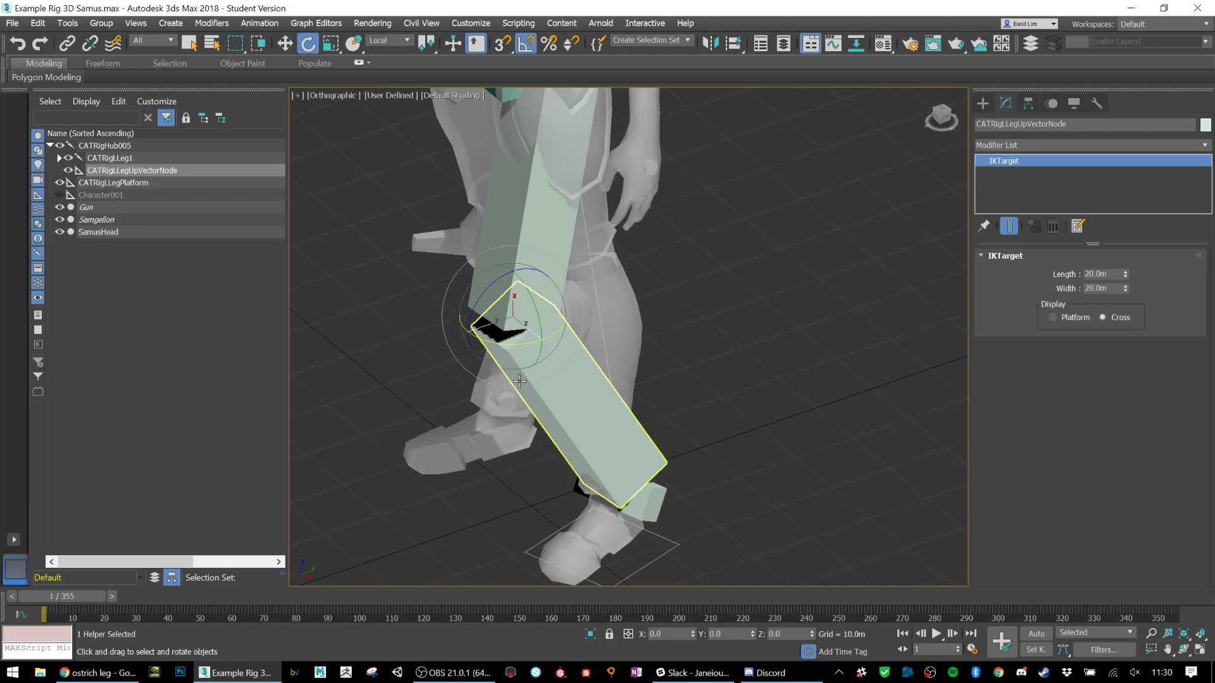
{"action": "key", "text": "w"}
{"action": "left_click_drag", "start_coordinate": [529, 321], "coordinate": [292, 507]}
{"action": "scroll", "coordinate": [548, 490], "scroll_direction": "down", "scroll_amount": 5}
{"action": "mouse_move", "coordinate": [551, 437]}
{"action": "middle_mouse_down", "text": "alt"}
{"action": "mouse_move", "coordinate": [513, 434]}
{"action": "mouse_move", "coordinate": [602, 488]}
{"action": "mouse_move", "coordinate": [559, 438]}
{"action": "middle_mouse_up", "text": "alt"}
{"action": "left_click_drag", "start_coordinate": [529, 453], "coordinate": [531, 456]}
Step: Move the left shin bone's knee joint over the model's knee, to about X 12.4 m, Y 2.1 m, Z 43.2 m
{"action": "scroll", "coordinate": [548, 353], "scroll_direction": "up", "scroll_amount": 4}
{"action": "middle_click_drag", "start_coordinate": [548, 352], "coordinate": [781, 537], "text": "alt"}
{"action": "left_click", "coordinate": [780, 537]}
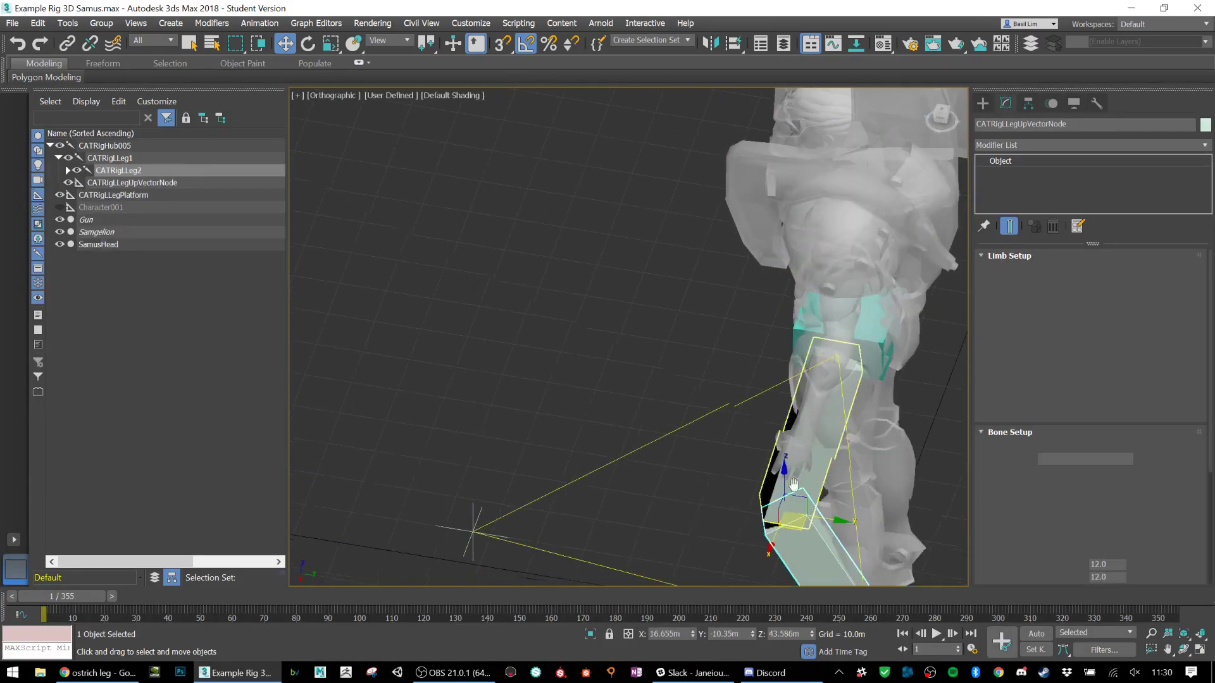
{"action": "key", "text": "z"}
{"action": "left_click_drag", "start_coordinate": [611, 283], "coordinate": [732, 280]}
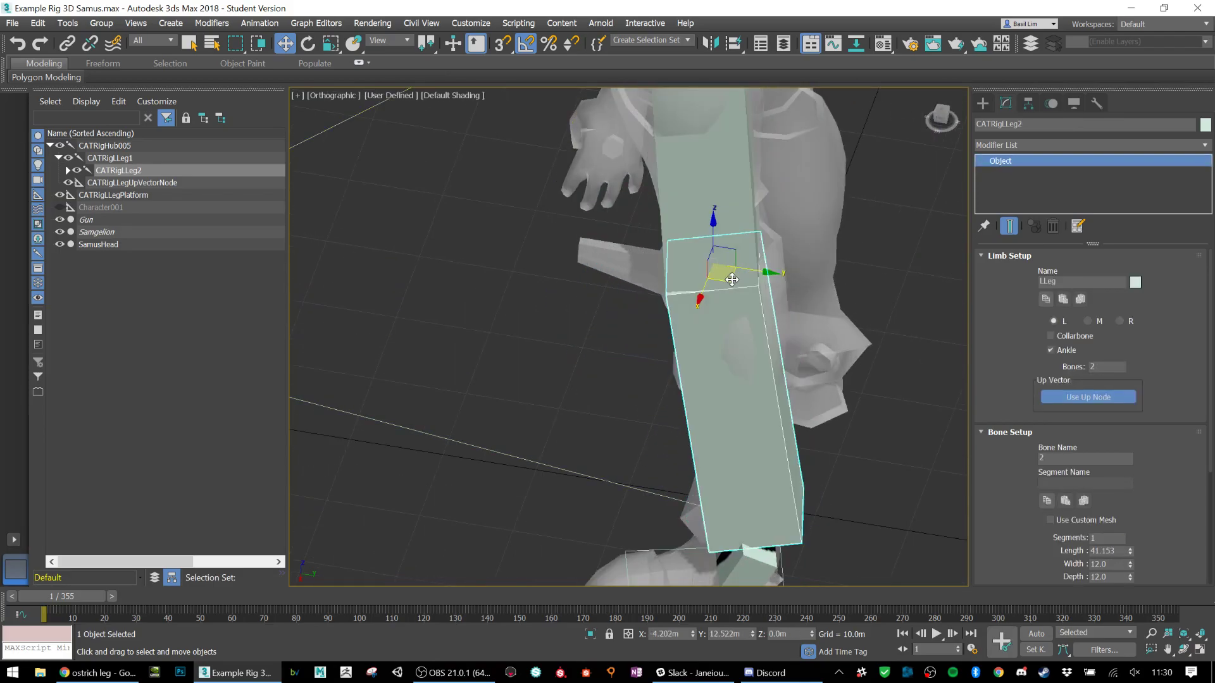
{"action": "middle_click_drag", "start_coordinate": [716, 324], "coordinate": [720, 269], "text": "alt"}
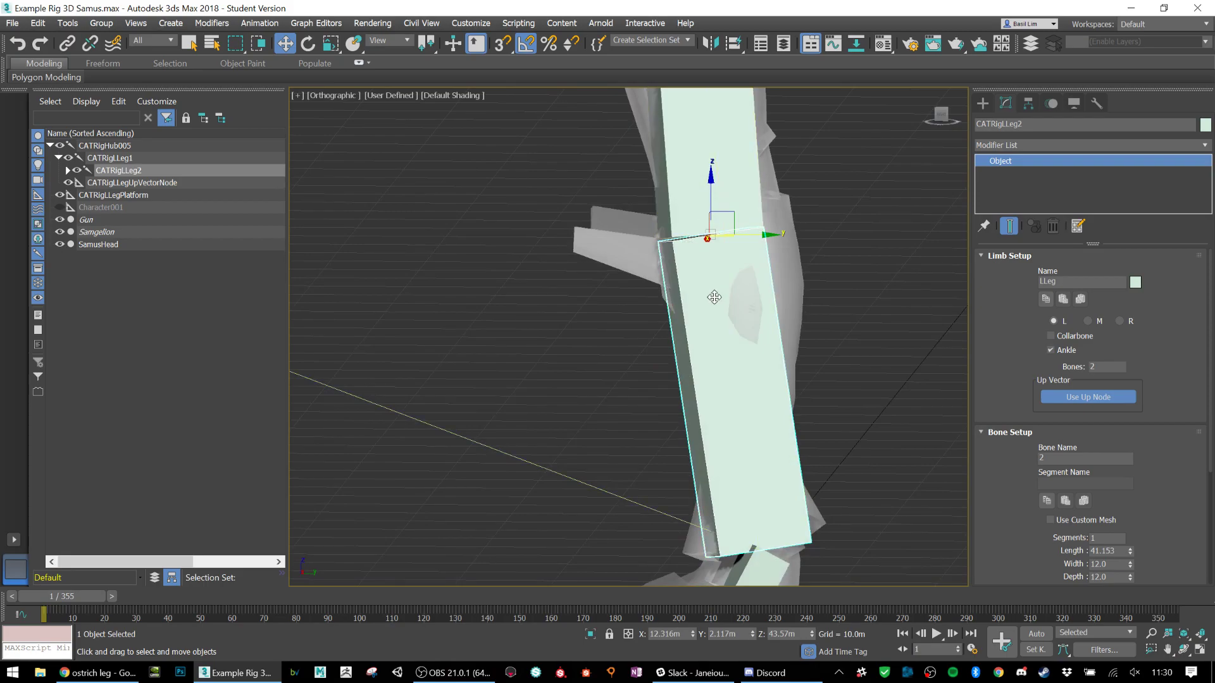
{"action": "middle_click_drag", "start_coordinate": [681, 378], "coordinate": [756, 376], "text": "alt"}
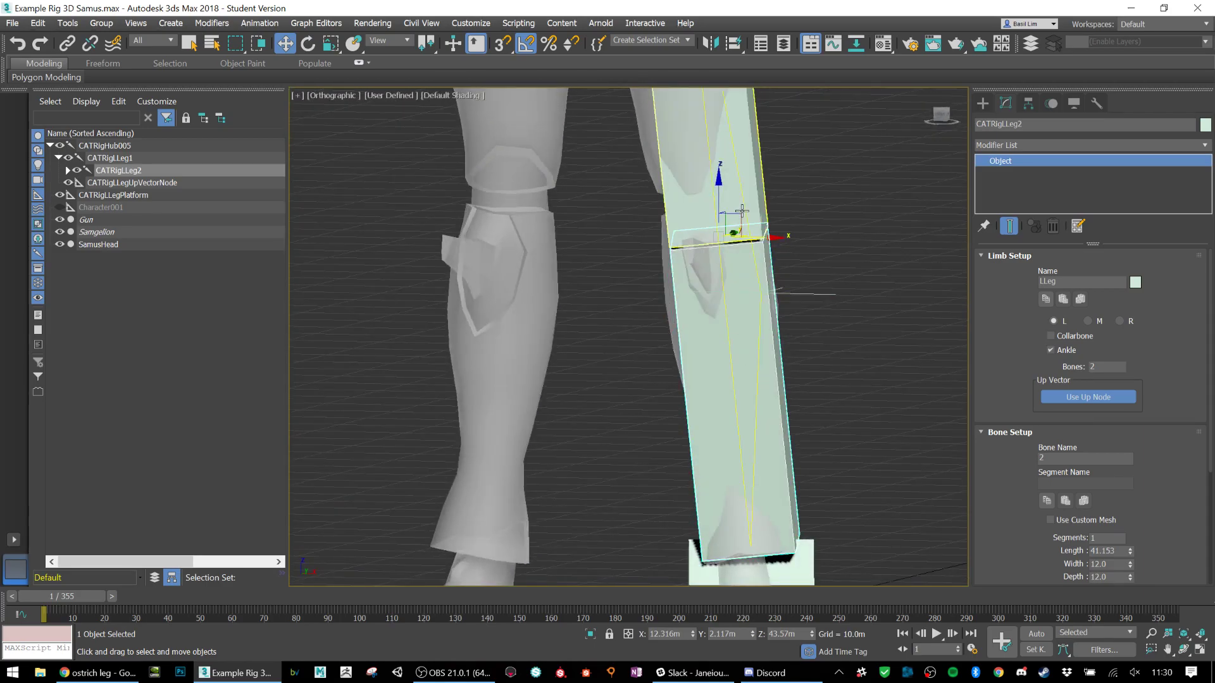
{"action": "left_click_drag", "start_coordinate": [732, 225], "coordinate": [737, 226]}
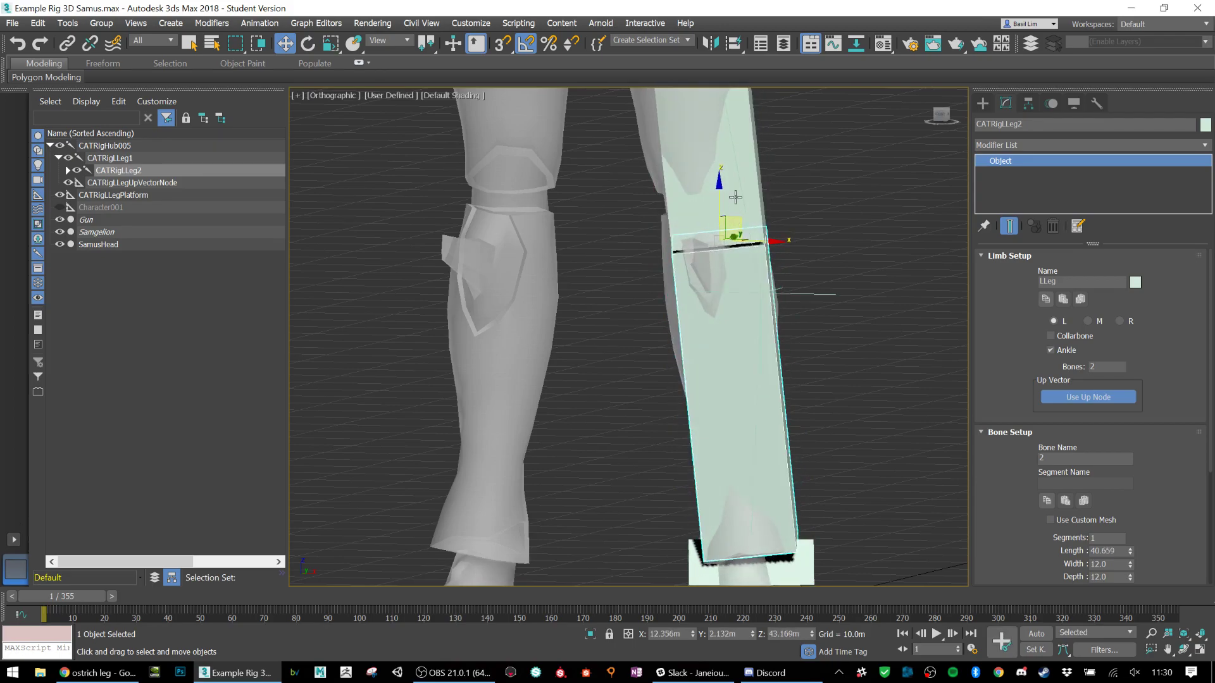
Step: Select the left thigh bone and shift its hip joint slightly inward, to about X 8.4 m, Z 83.3 m
{"action": "scroll", "coordinate": [767, 339], "scroll_direction": "down", "scroll_amount": 4}
{"action": "left_click", "coordinate": [758, 183]}
{"action": "scroll", "coordinate": [758, 184], "scroll_direction": "up", "scroll_amount": 2}
{"action": "middle_click_drag", "start_coordinate": [758, 167], "coordinate": [770, 202]}
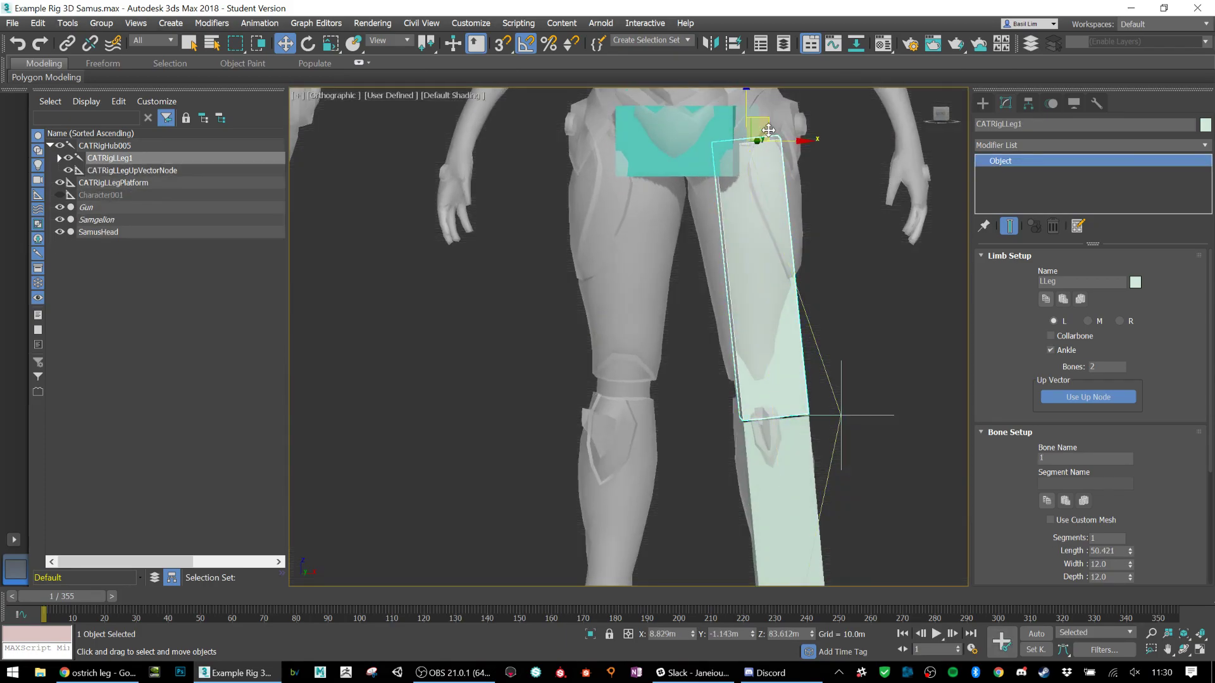
{"action": "mouse_move", "coordinate": [768, 131]}
{"action": "left_mouse_down"}
{"action": "mouse_move", "coordinate": [756, 131]}
{"action": "mouse_move", "coordinate": [766, 131]}
{"action": "left_mouse_up"}
{"action": "middle_click_drag", "start_coordinate": [824, 319], "coordinate": [784, 191]}
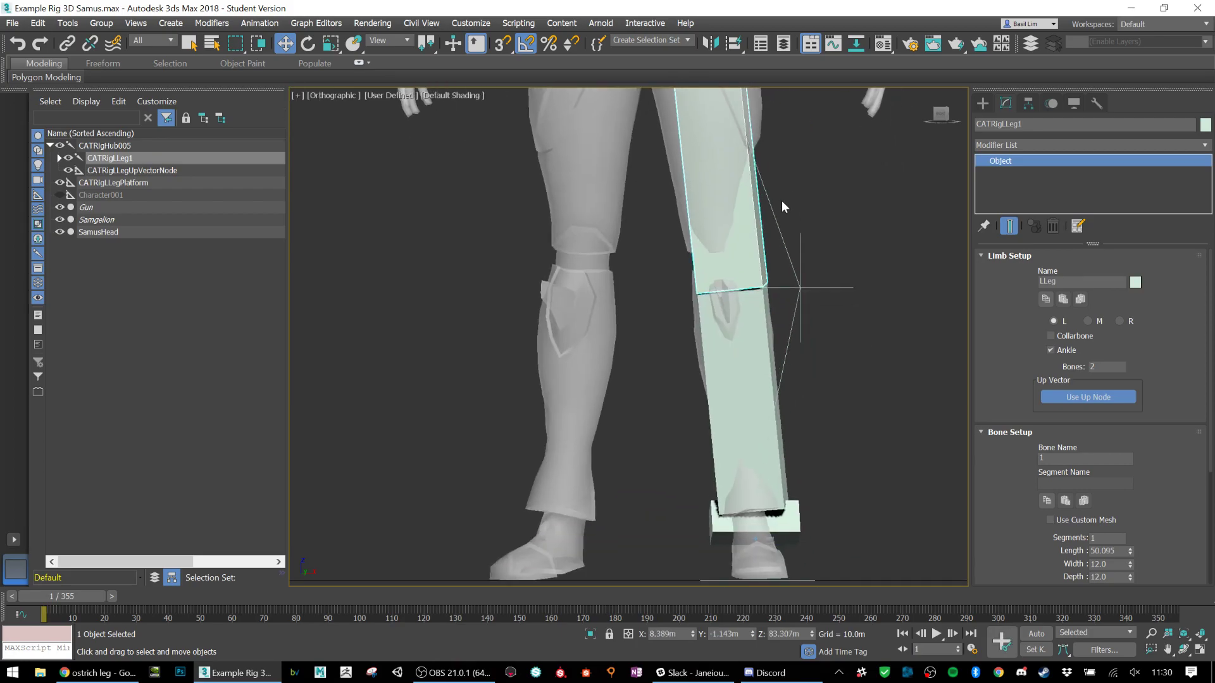
Step: Nudge the left foot's platform slightly inward, and shift the left shin bone's knee joint inward to match
{"action": "middle_click_drag", "start_coordinate": [830, 377], "coordinate": [837, 402], "text": "alt"}
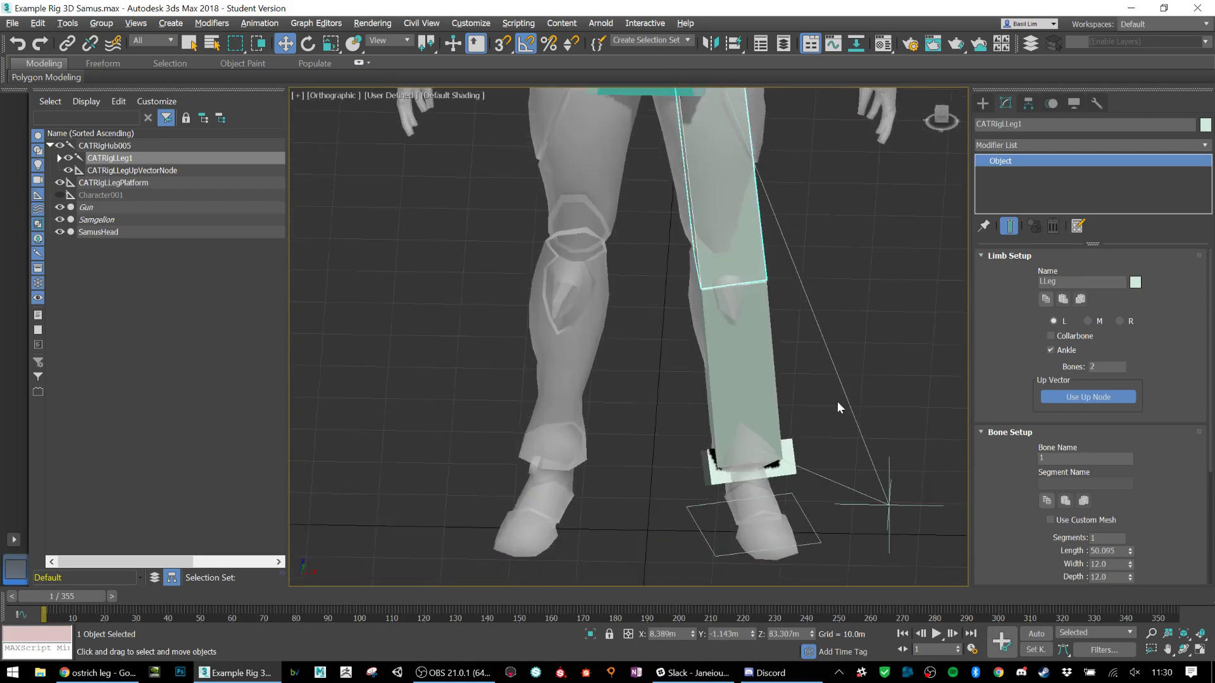
{"action": "left_click", "coordinate": [804, 537]}
{"action": "middle_click_drag", "start_coordinate": [784, 521], "coordinate": [784, 518], "text": "alt"}
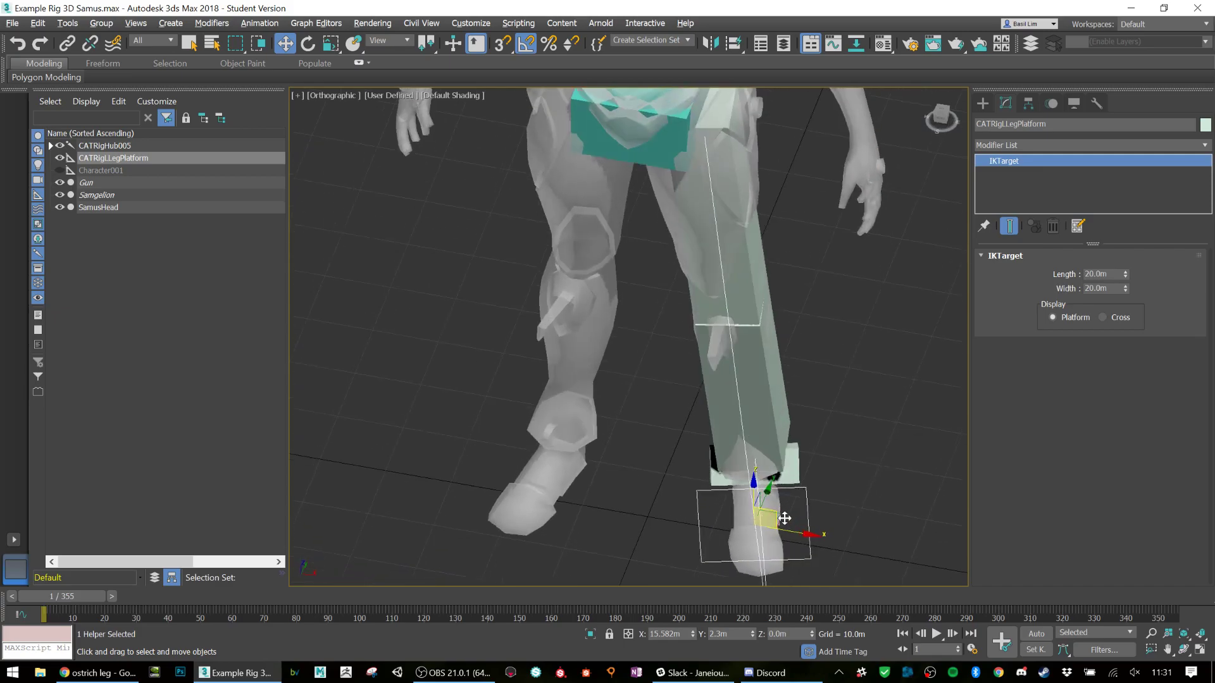
{"action": "left_click_drag", "start_coordinate": [783, 515], "coordinate": [776, 516]}
{"action": "left_click", "coordinate": [734, 361]}
{"action": "left_click_drag", "start_coordinate": [760, 299], "coordinate": [757, 298]}
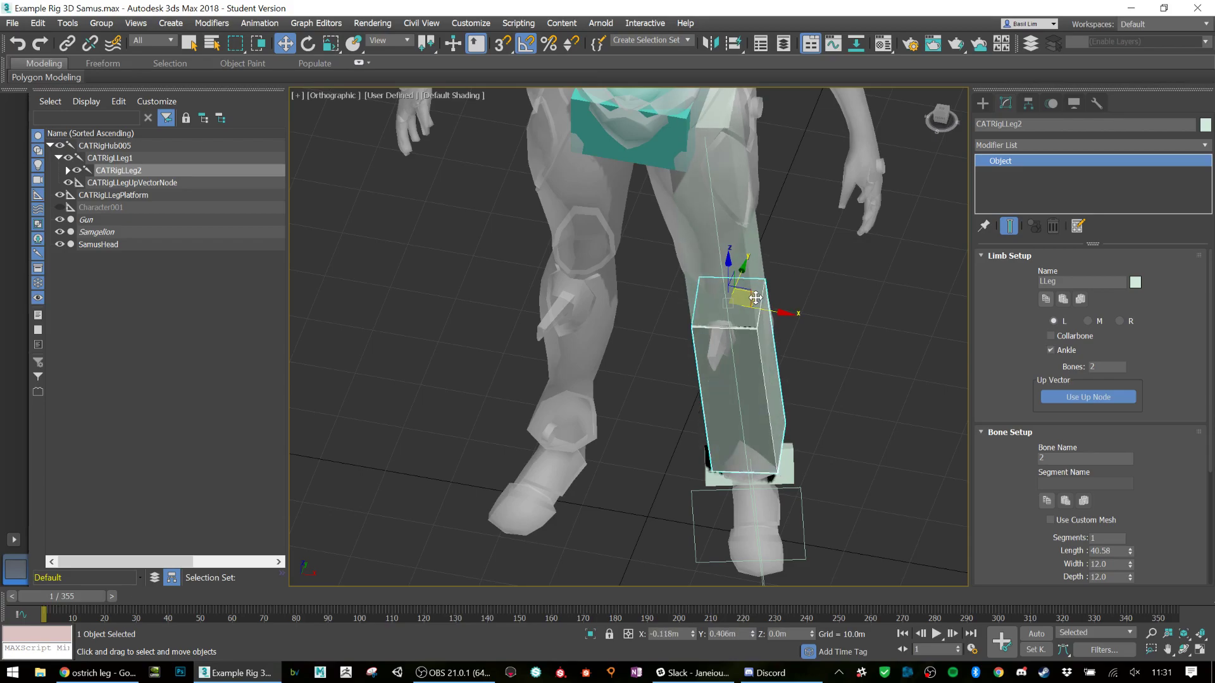
Step: Select the left leg's up vector node and try moving it sideways, away from the leg
{"action": "mouse_move", "coordinate": [758, 337]}
{"action": "middle_mouse_down", "text": "alt"}
{"action": "mouse_move", "coordinate": [797, 308]}
{"action": "mouse_move", "coordinate": [683, 338]}
{"action": "mouse_move", "coordinate": [760, 309]}
{"action": "mouse_move", "coordinate": [743, 317]}
{"action": "mouse_move", "coordinate": [754, 323]}
{"action": "middle_mouse_up", "text": "alt"}
{"action": "scroll", "coordinate": [798, 297], "scroll_direction": "up", "scroll_amount": 2}
{"action": "scroll", "coordinate": [681, 336], "scroll_direction": "down", "scroll_amount": 5}
{"action": "left_click", "coordinate": [737, 339]}
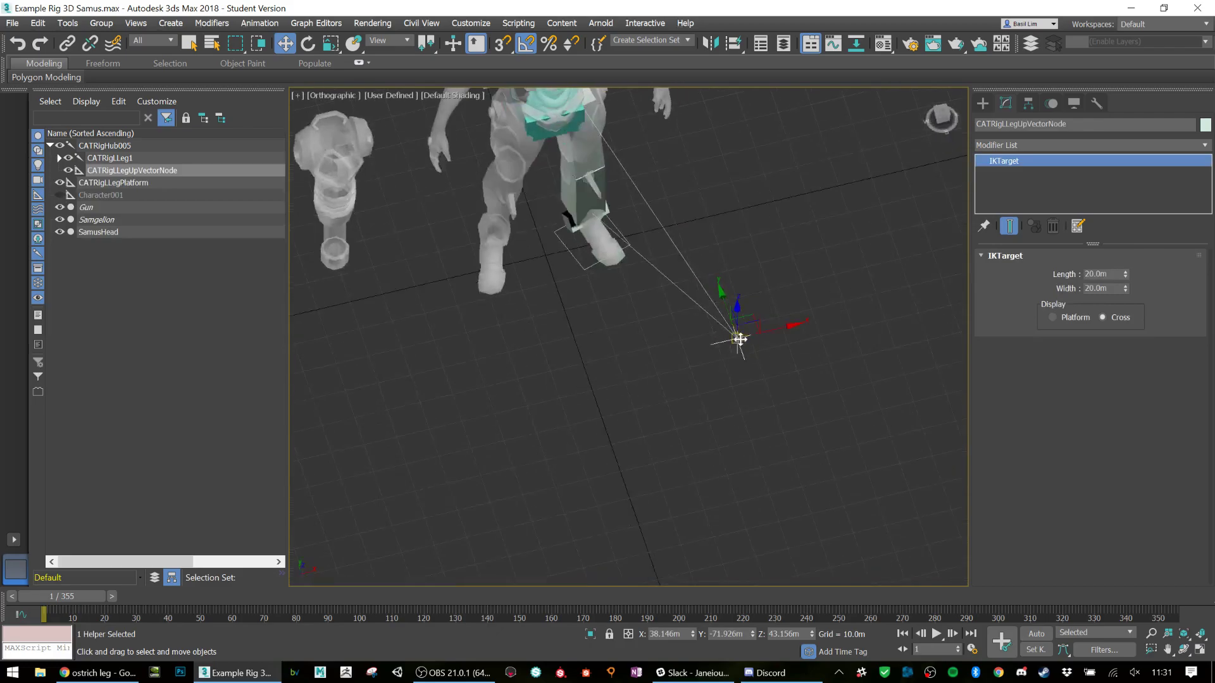
{"action": "left_click_drag", "start_coordinate": [754, 322], "coordinate": [897, 265]}
{"action": "middle_click_drag", "start_coordinate": [717, 276], "coordinate": [653, 280], "text": "alt"}
Step: Select the left shin bone and turn off the up node for the left leg
{"action": "left_click", "coordinate": [643, 269]}
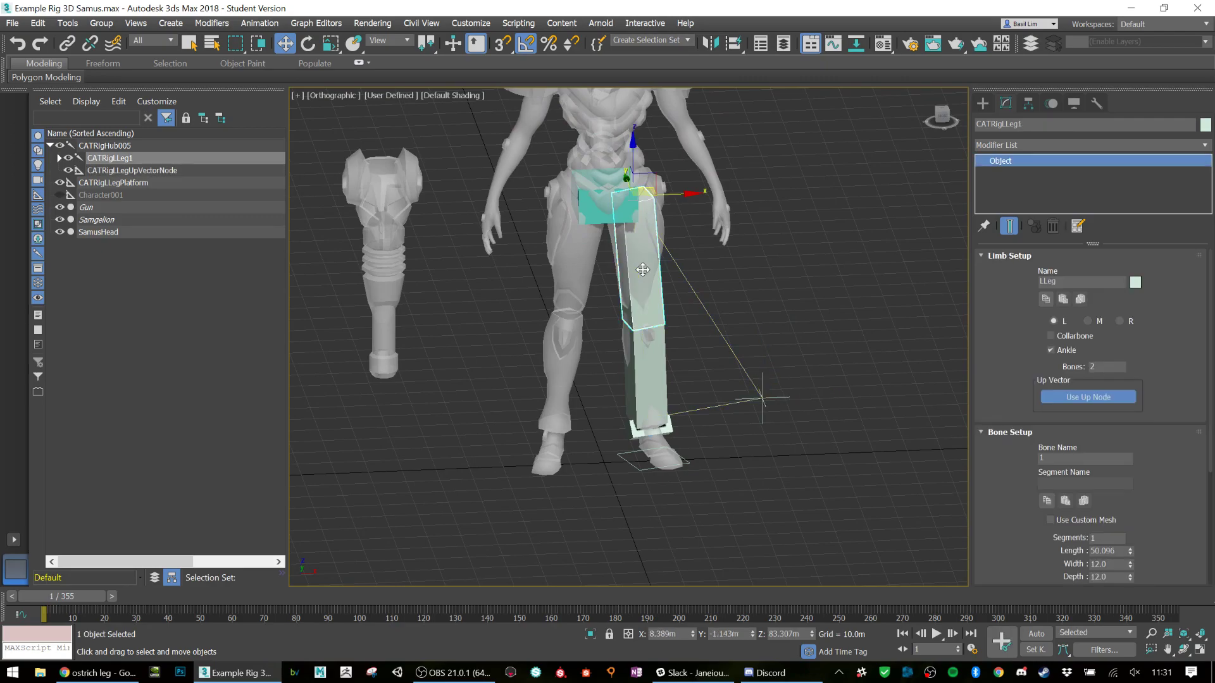
{"action": "left_click", "coordinate": [641, 292]}
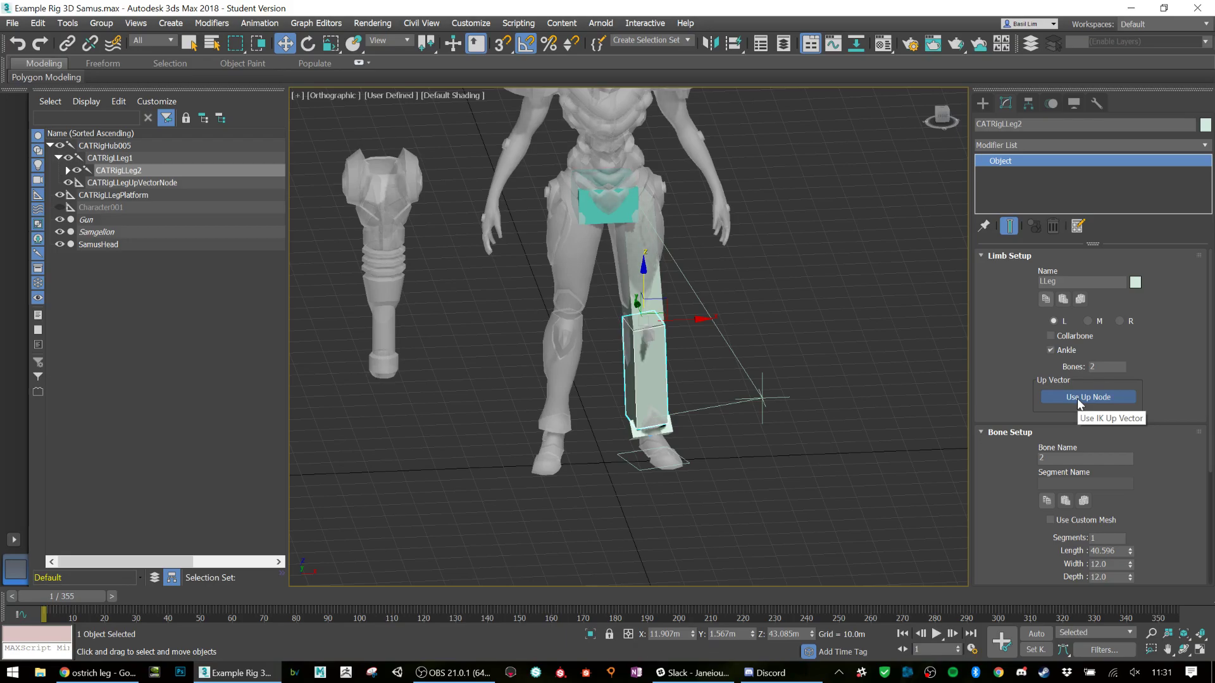
{"action": "left_click", "coordinate": [762, 398]}
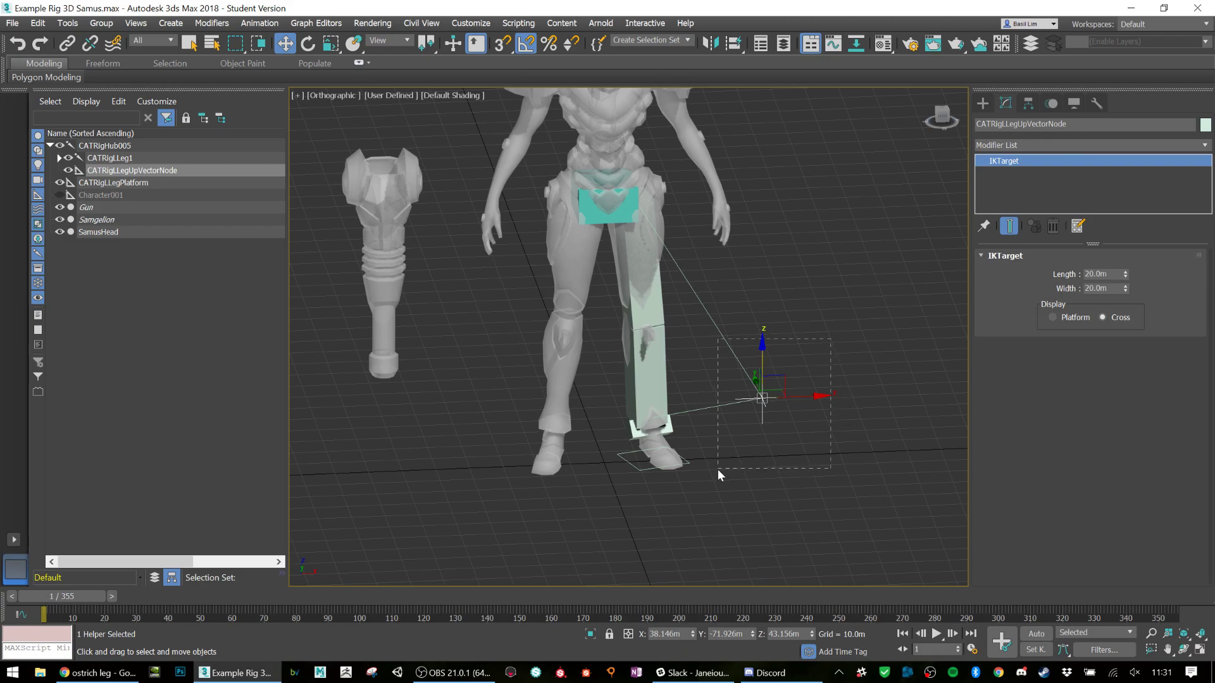
{"action": "left_click_drag", "start_coordinate": [721, 469], "coordinate": [720, 423]}
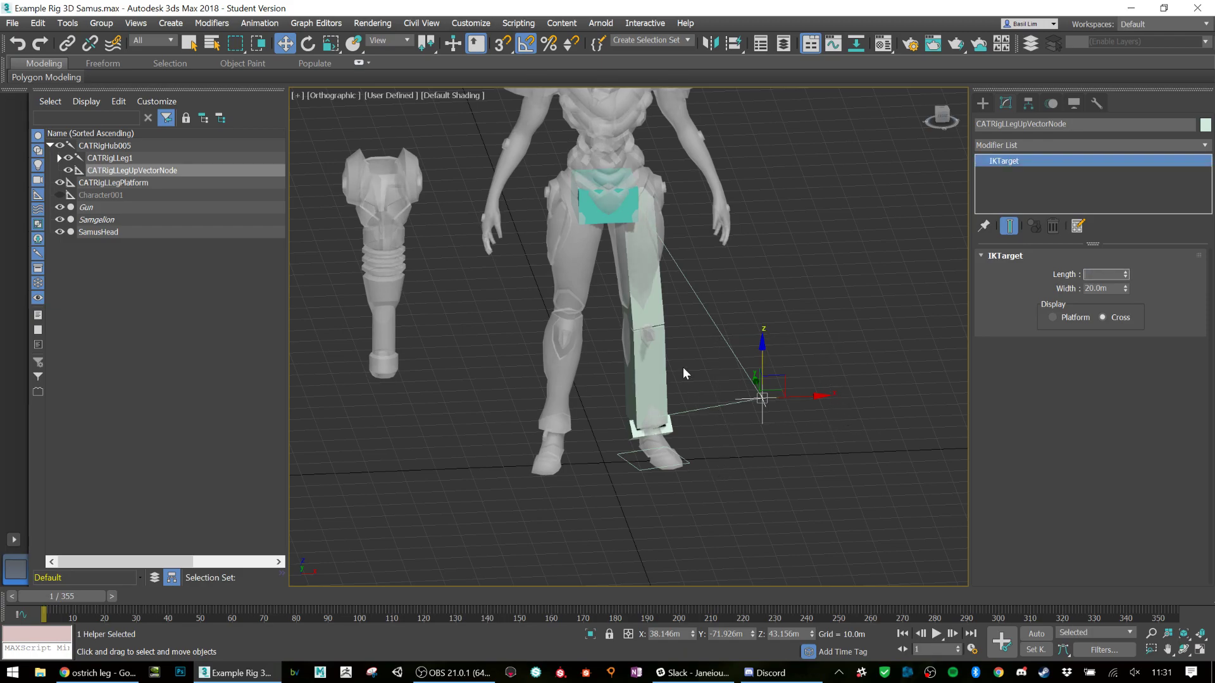
{"action": "left_click", "coordinate": [652, 367]}
{"action": "left_click", "coordinate": [1119, 401]}
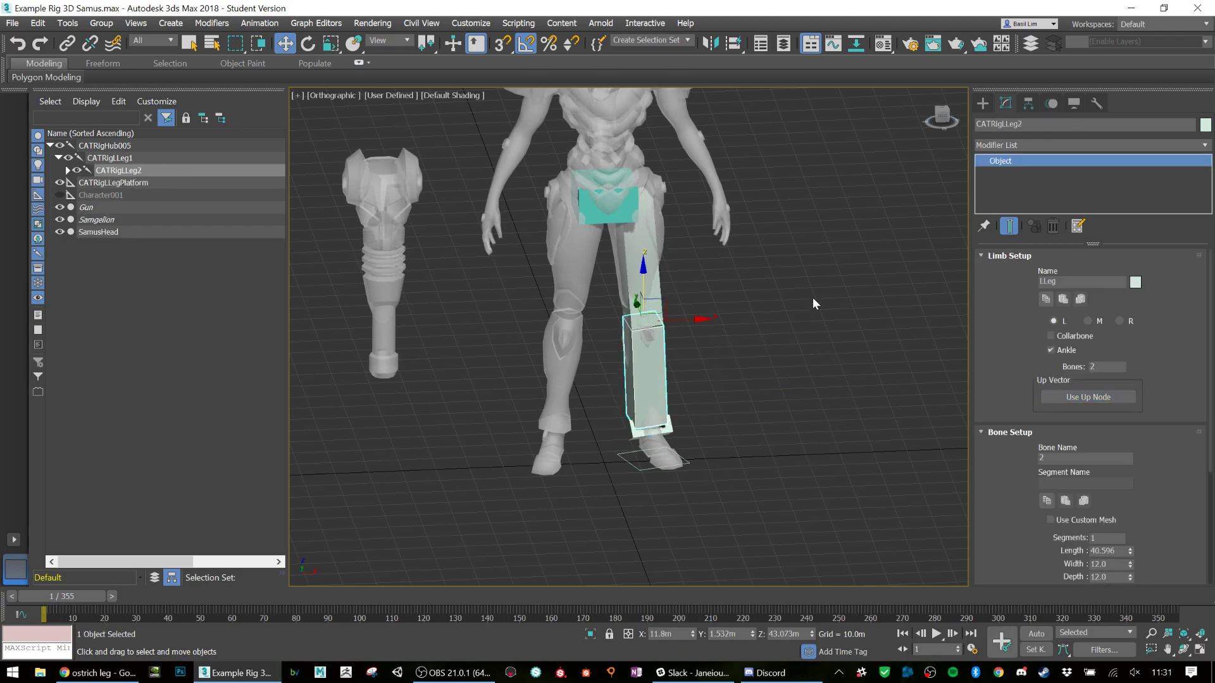
Step: Shift the left knee joint slightly inward, and move the thigh bone's hip joint to about X 7.3 m, Z 83.5 m
{"action": "scroll", "coordinate": [658, 342], "scroll_direction": "up", "scroll_amount": 5}
{"action": "middle_click_drag", "start_coordinate": [671, 352], "coordinate": [665, 334], "text": "alt"}
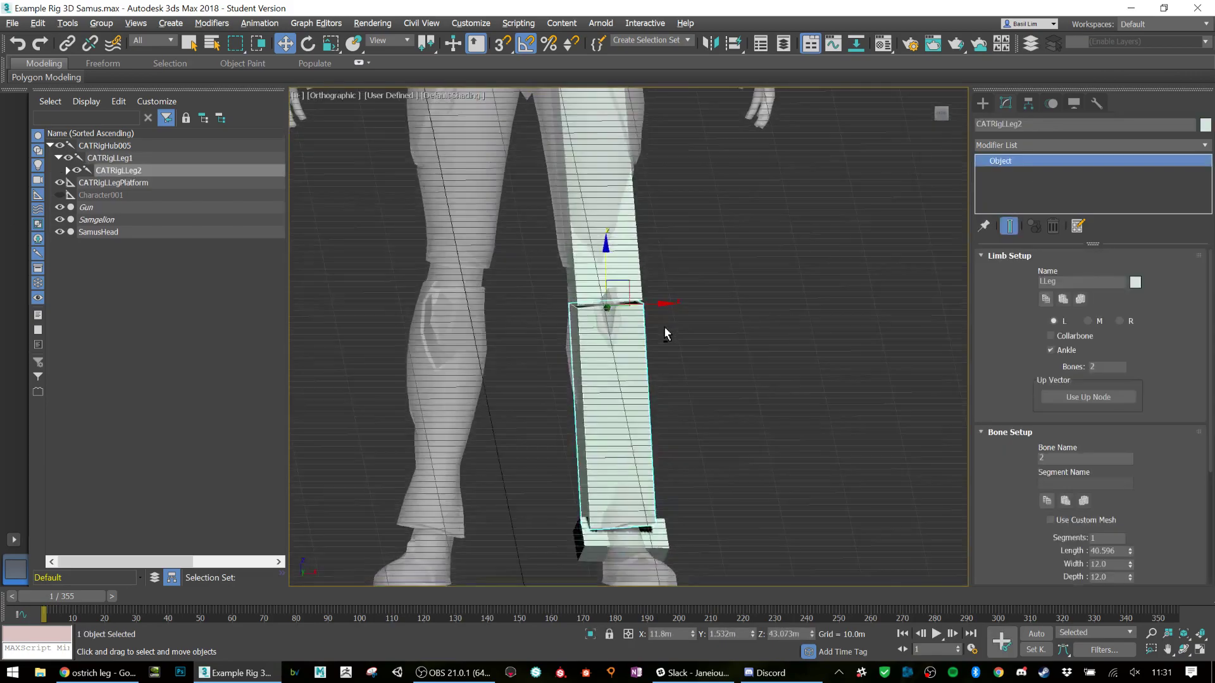
{"action": "left_click_drag", "start_coordinate": [621, 281], "coordinate": [615, 281]}
{"action": "middle_click_drag", "start_coordinate": [615, 281], "coordinate": [726, 471]}
{"action": "left_click", "coordinate": [703, 285]}
{"action": "mouse_move", "coordinate": [720, 201]}
{"action": "left_mouse_down"}
{"action": "mouse_move", "coordinate": [696, 202]}
{"action": "mouse_move", "coordinate": [712, 200]}
{"action": "left_mouse_up"}
Step: Select the left shin bone and move its knee joint to about X 11.6 m, Y 1.5 m, Z 43.3 m
{"action": "middle_click_drag", "start_coordinate": [738, 308], "coordinate": [727, 407]}
{"action": "left_click", "coordinate": [727, 406]}
{"action": "middle_click_drag", "start_coordinate": [811, 380], "coordinate": [710, 389], "text": "alt"}
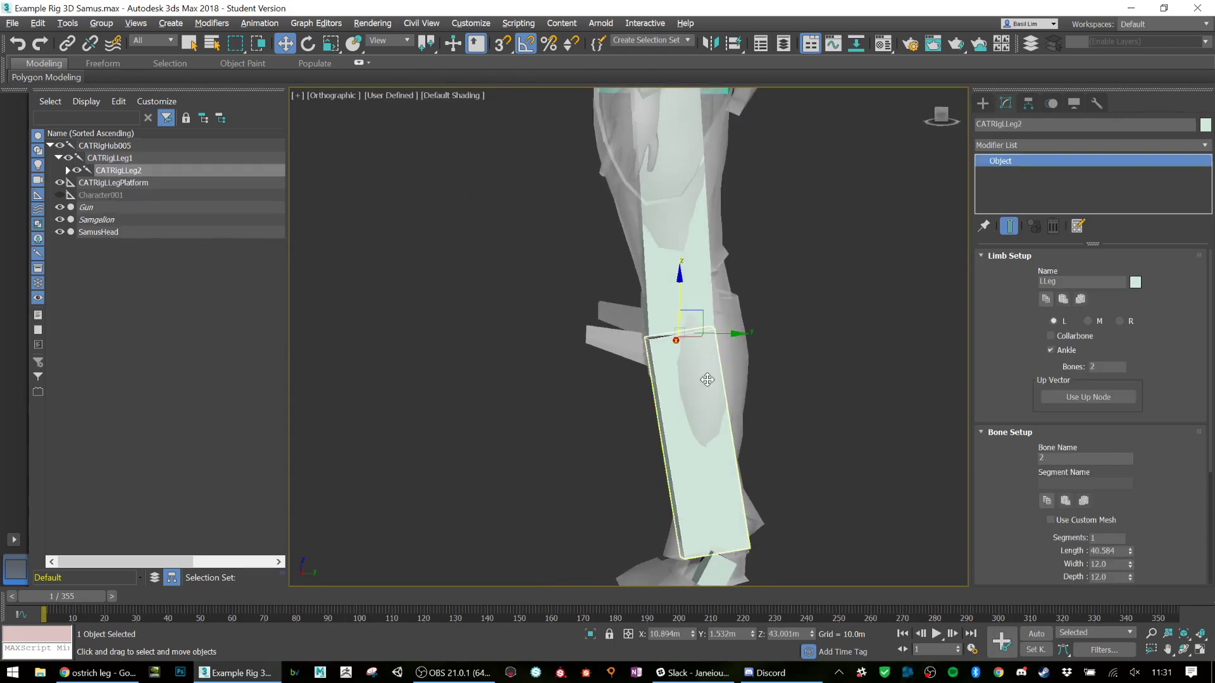
{"action": "middle_click_drag", "start_coordinate": [658, 340], "coordinate": [779, 304], "text": "alt"}
{"action": "left_click_drag", "start_coordinate": [705, 316], "coordinate": [709, 315]}
Step: Reselect the left shin bone and turn the left leg's up node back on
{"action": "middle_click_drag", "start_coordinate": [724, 255], "coordinate": [791, 415]}
{"action": "left_click", "coordinate": [670, 235]}
{"action": "left_click", "coordinate": [719, 300]}
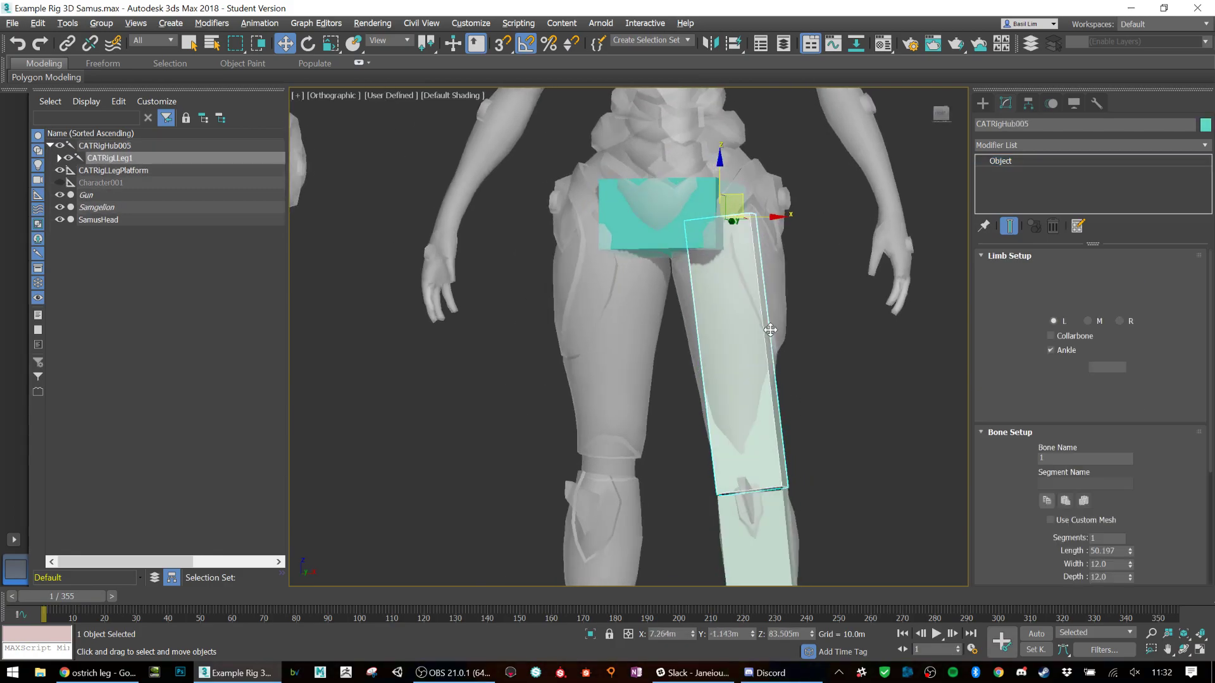
{"action": "middle_click_drag", "start_coordinate": [734, 317], "coordinate": [717, 380], "text": "alt"}
{"action": "middle_click_drag", "start_coordinate": [724, 389], "coordinate": [766, 181]}
{"action": "left_click", "coordinate": [785, 327]}
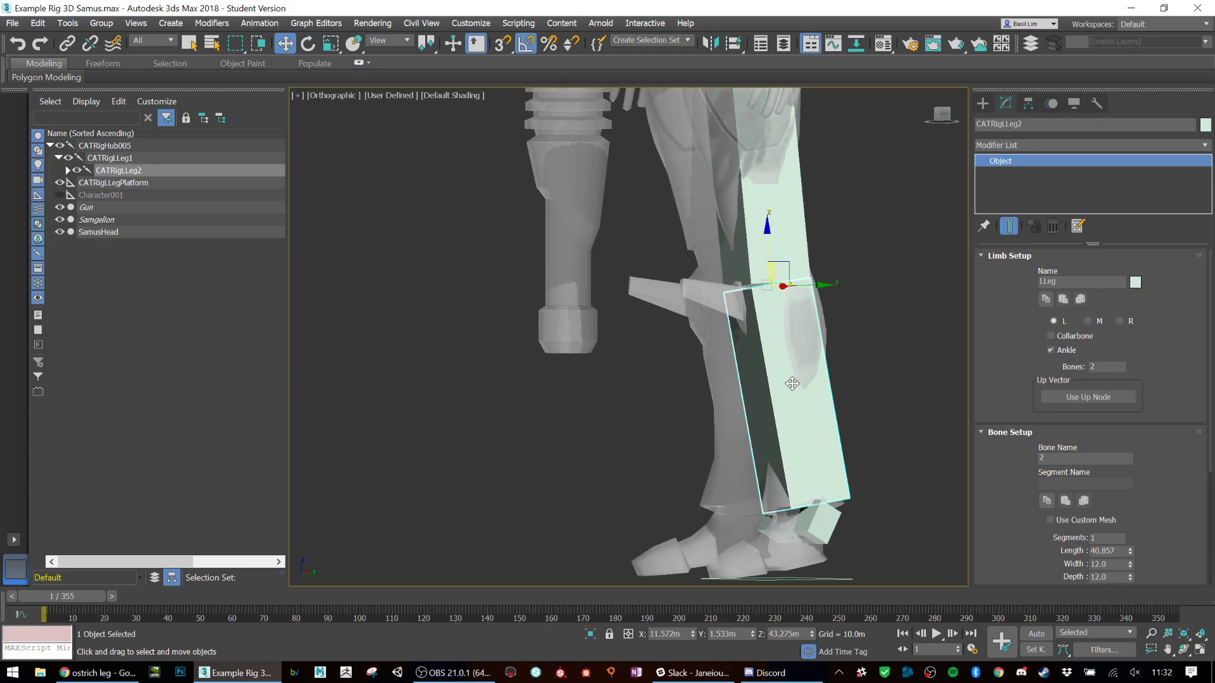
{"action": "middle_click_drag", "start_coordinate": [792, 383], "coordinate": [842, 405], "text": "alt"}
{"action": "left_click", "coordinate": [1083, 397]}
{"action": "scroll", "coordinate": [735, 339], "scroll_direction": "up", "scroll_amount": 5}
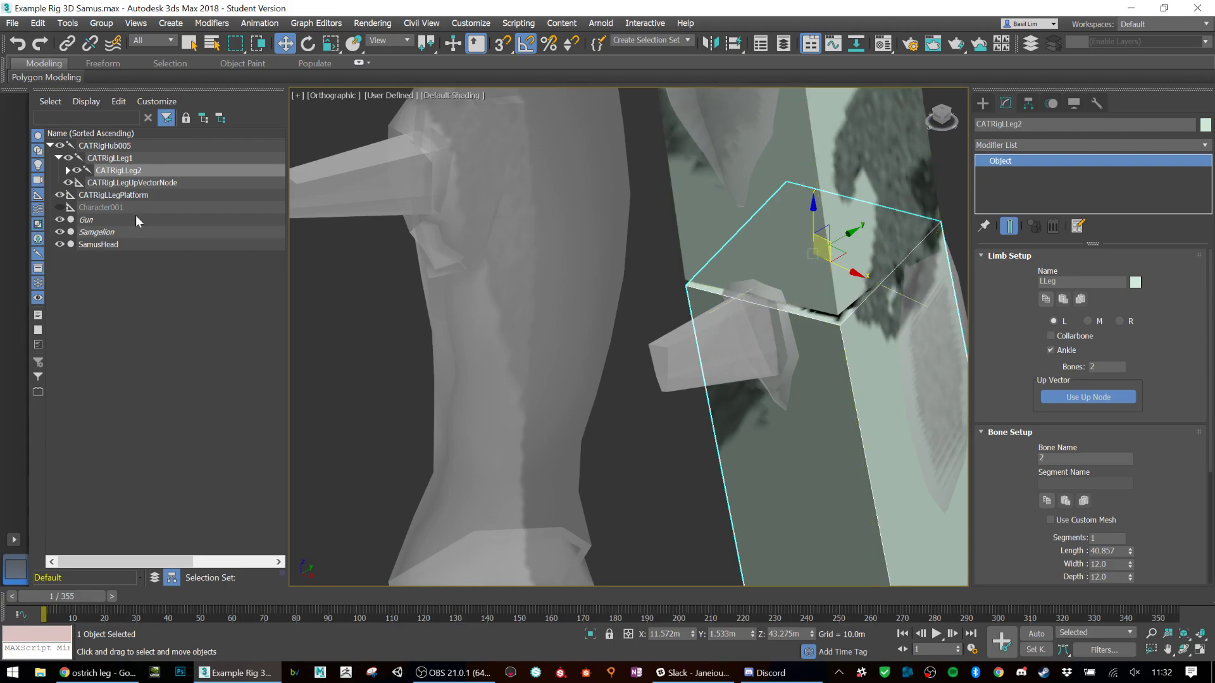
Step: Move the left leg's up vector node far in front of the knee, to about X 42.1 m, Y -71.5 m, Z 43.3 m
{"action": "left_click", "coordinate": [67, 170]}
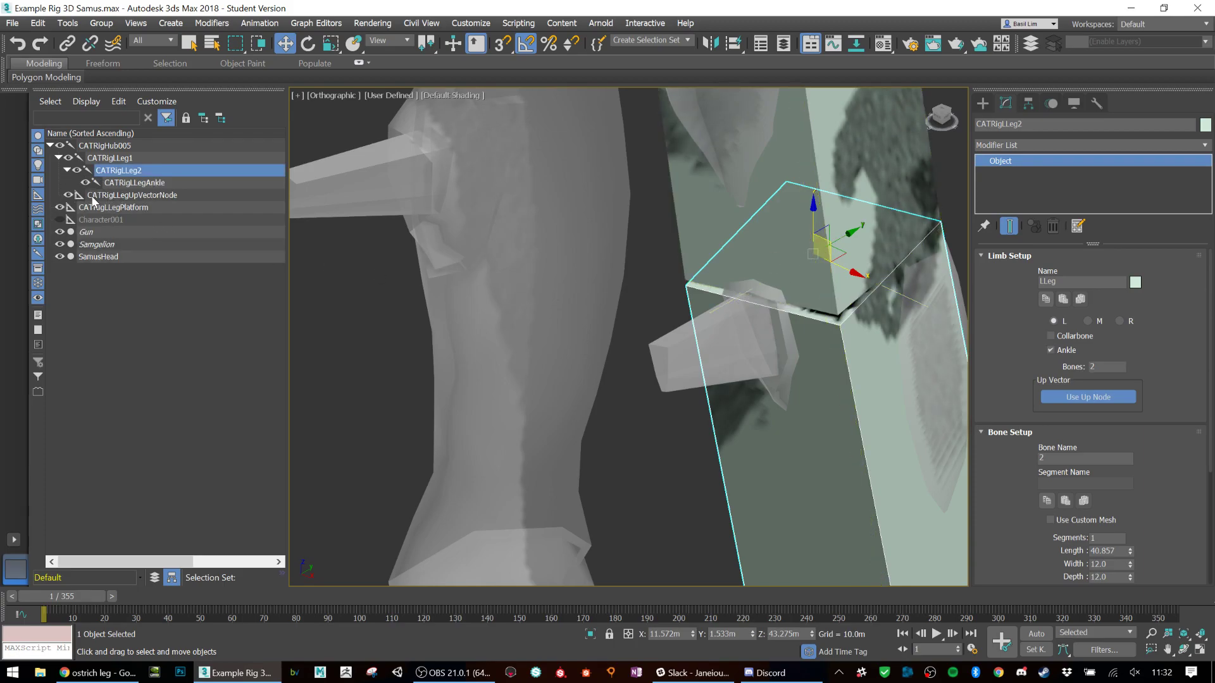
{"action": "left_click", "coordinate": [113, 195]}
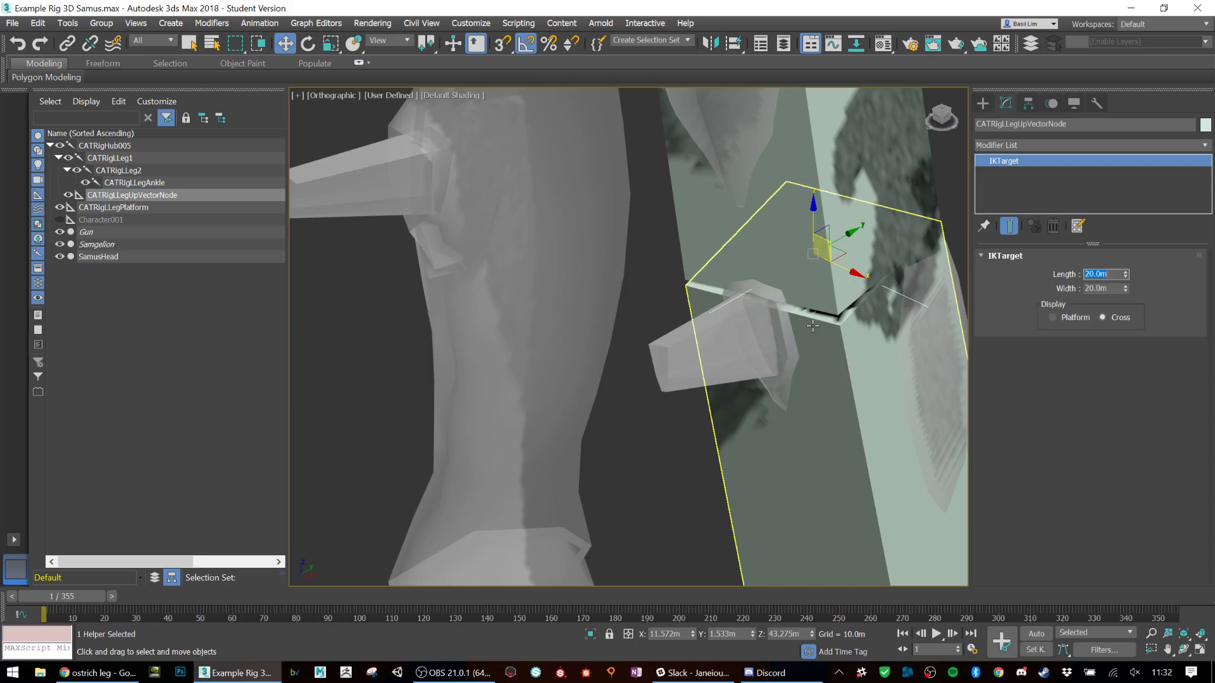
{"action": "scroll", "coordinate": [813, 326], "scroll_direction": "down", "scroll_amount": 5}
{"action": "left_click_drag", "start_coordinate": [841, 298], "coordinate": [663, 558]}
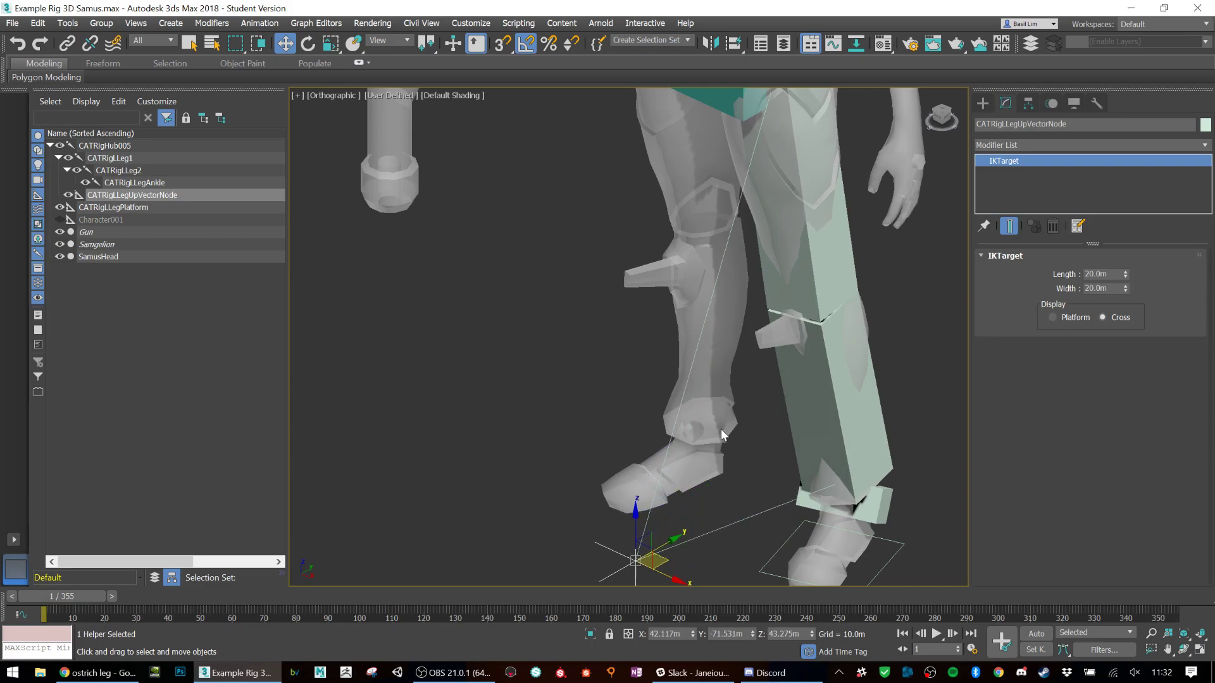
{"action": "scroll", "coordinate": [734, 440], "scroll_direction": "down", "scroll_amount": 5}
{"action": "middle_click_drag", "start_coordinate": [757, 449], "coordinate": [770, 454], "text": "alt"}
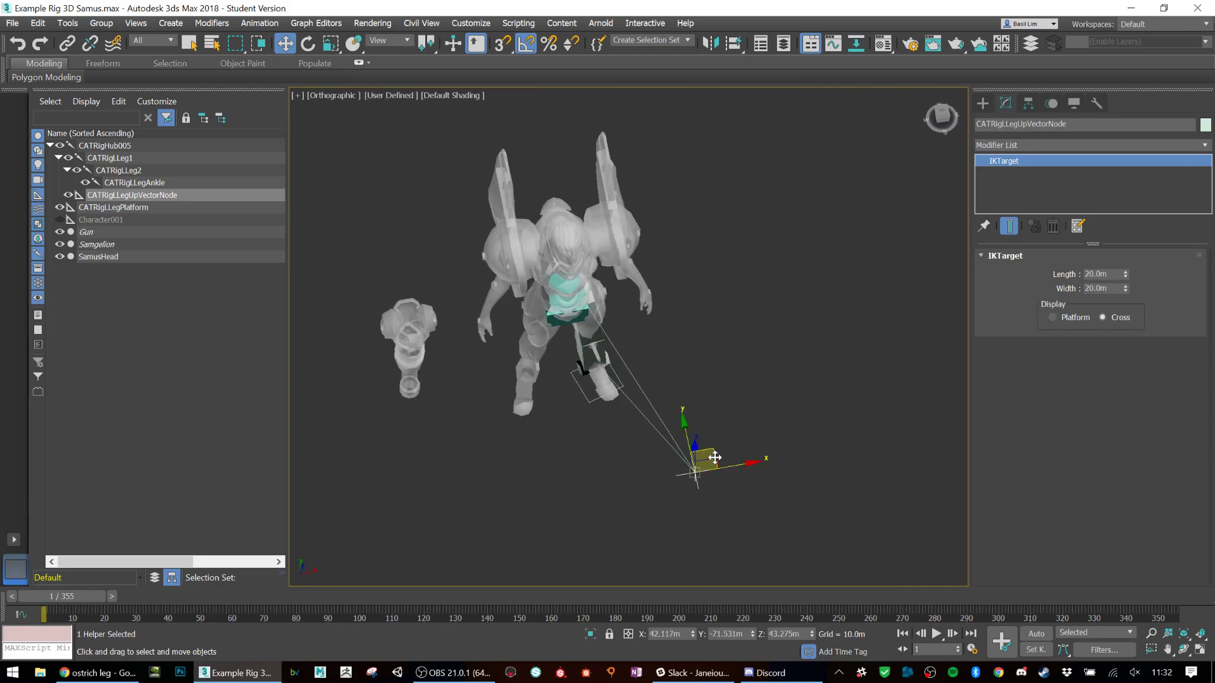
Step: Select the left ankle bone and try moving it to test how the leg bends
{"action": "scroll", "coordinate": [715, 457], "scroll_direction": "up", "scroll_amount": 5}
{"action": "middle_click_drag", "start_coordinate": [497, 416], "coordinate": [758, 435]}
{"action": "scroll", "coordinate": [712, 376], "scroll_direction": "down", "scroll_amount": 4}
{"action": "middle_click_drag", "start_coordinate": [718, 366], "coordinate": [530, 323], "text": "alt"}
{"action": "left_click", "coordinate": [785, 472]}
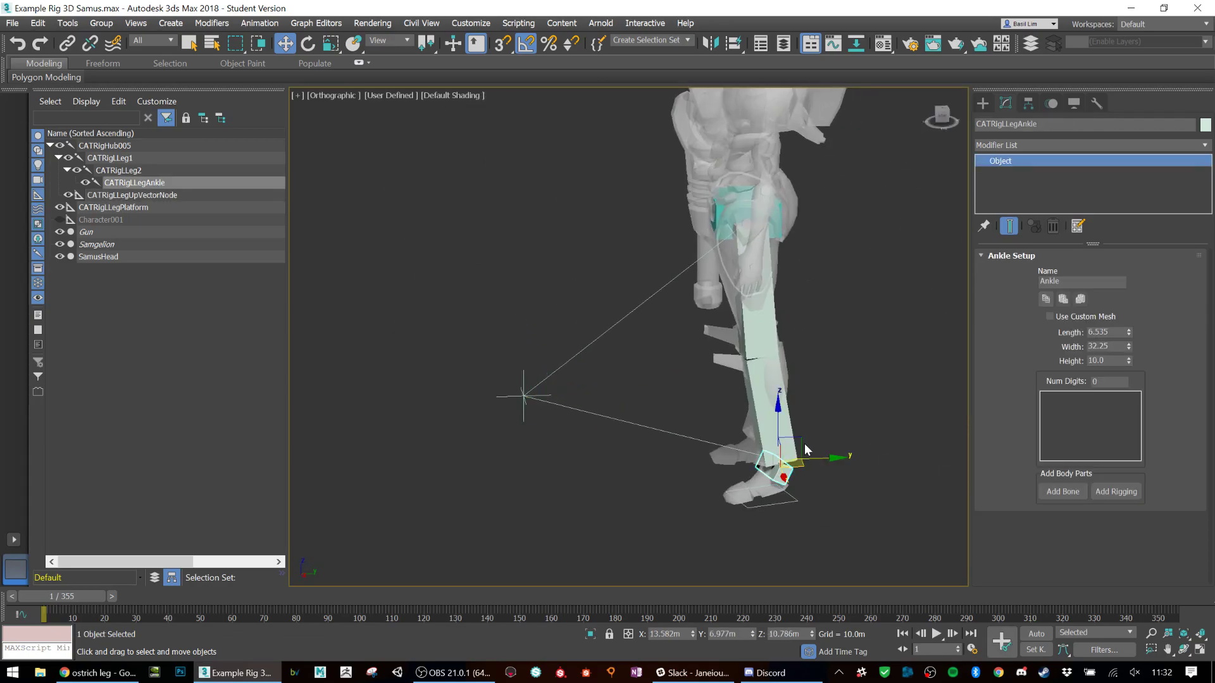
{"action": "left_click", "coordinate": [803, 442]}
{"action": "left_click", "coordinate": [785, 472]}
{"action": "left_click_drag", "start_coordinate": [785, 469], "coordinate": [839, 442]}
{"action": "right_click", "coordinate": [839, 442]}
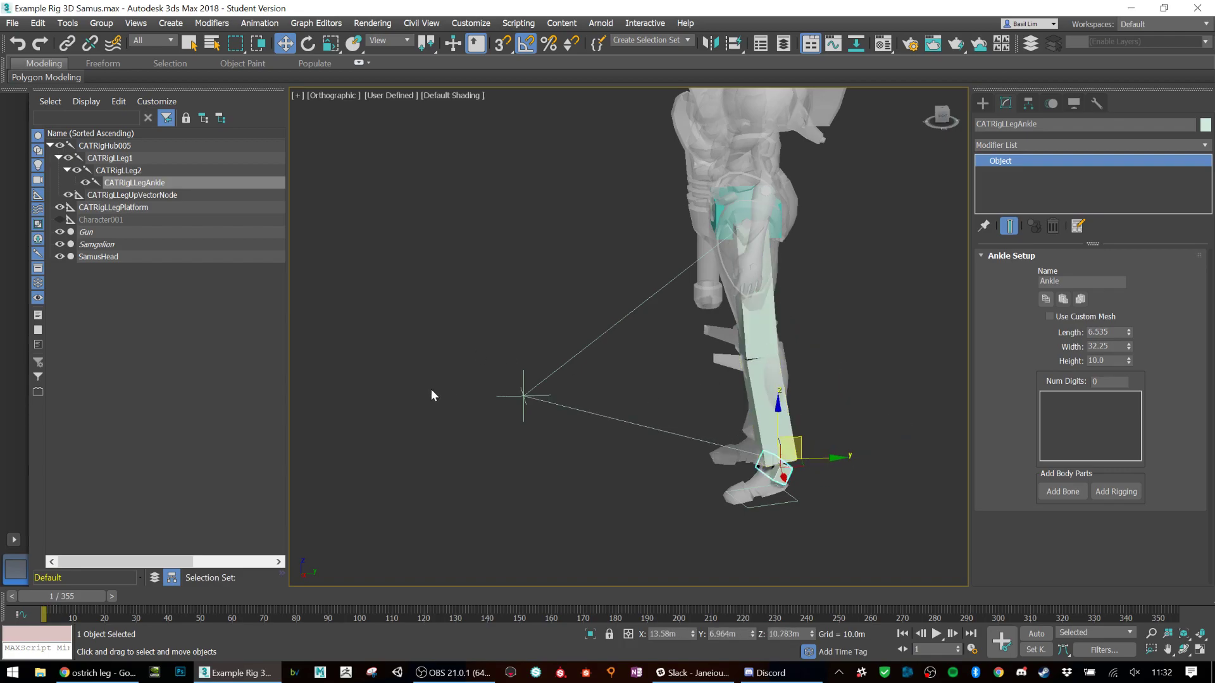
Step: Add an extra bone to the left leg's ankle bone
{"action": "middle_click_drag", "start_coordinate": [537, 400], "coordinate": [647, 416], "text": "alt"}
{"action": "middle_click_drag", "start_coordinate": [754, 449], "coordinate": [667, 353]}
{"action": "middle_click_drag", "start_coordinate": [749, 421], "coordinate": [688, 382], "text": "alt"}
{"action": "scroll", "coordinate": [731, 410], "scroll_direction": "up", "scroll_amount": 3}
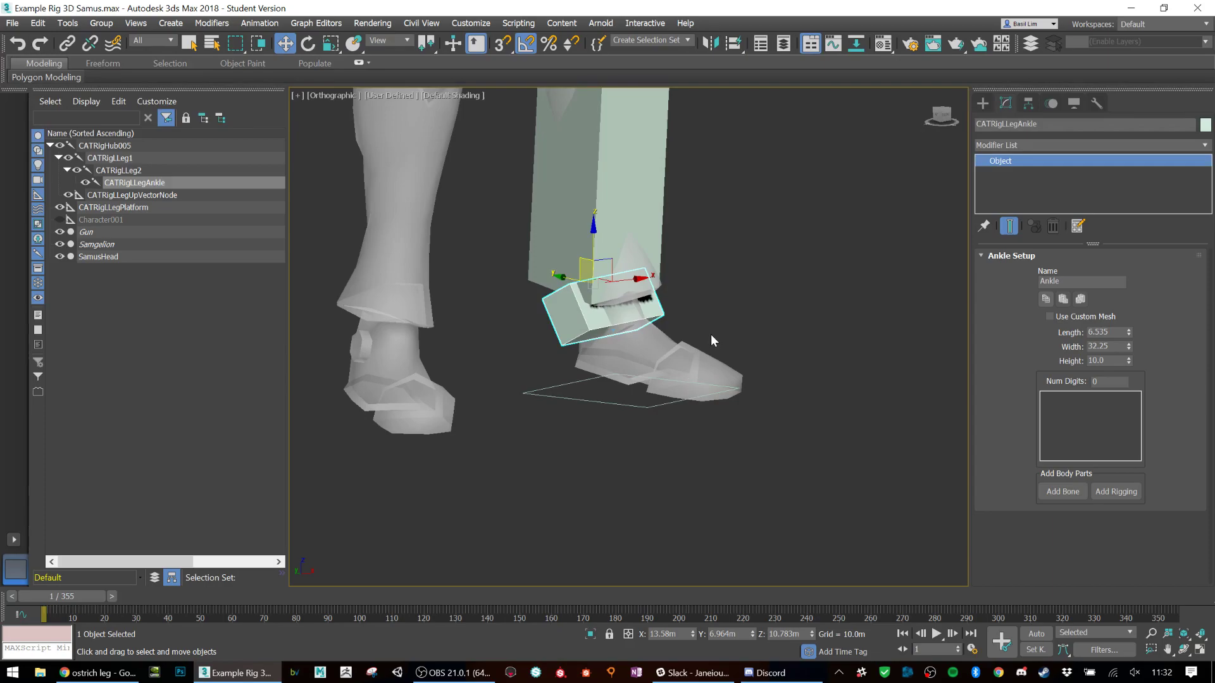
{"action": "left_click", "coordinate": [690, 317]}
{"action": "left_click", "coordinate": [600, 324]}
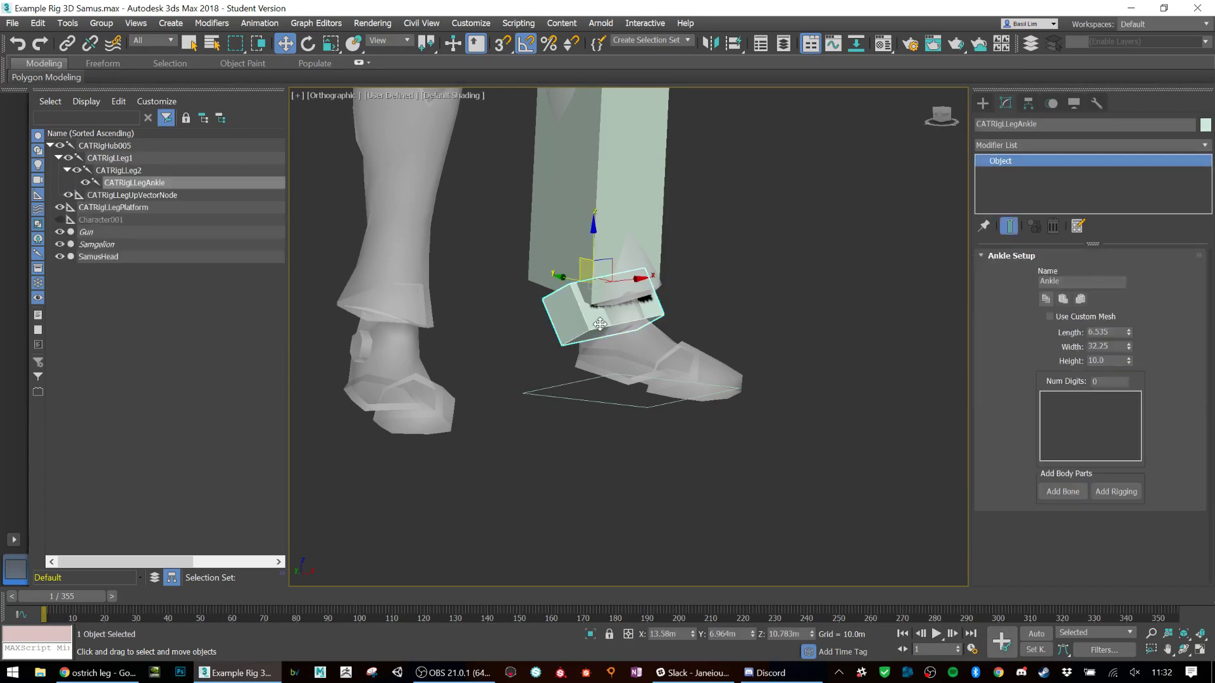
{"action": "left_click", "coordinate": [1056, 492]}
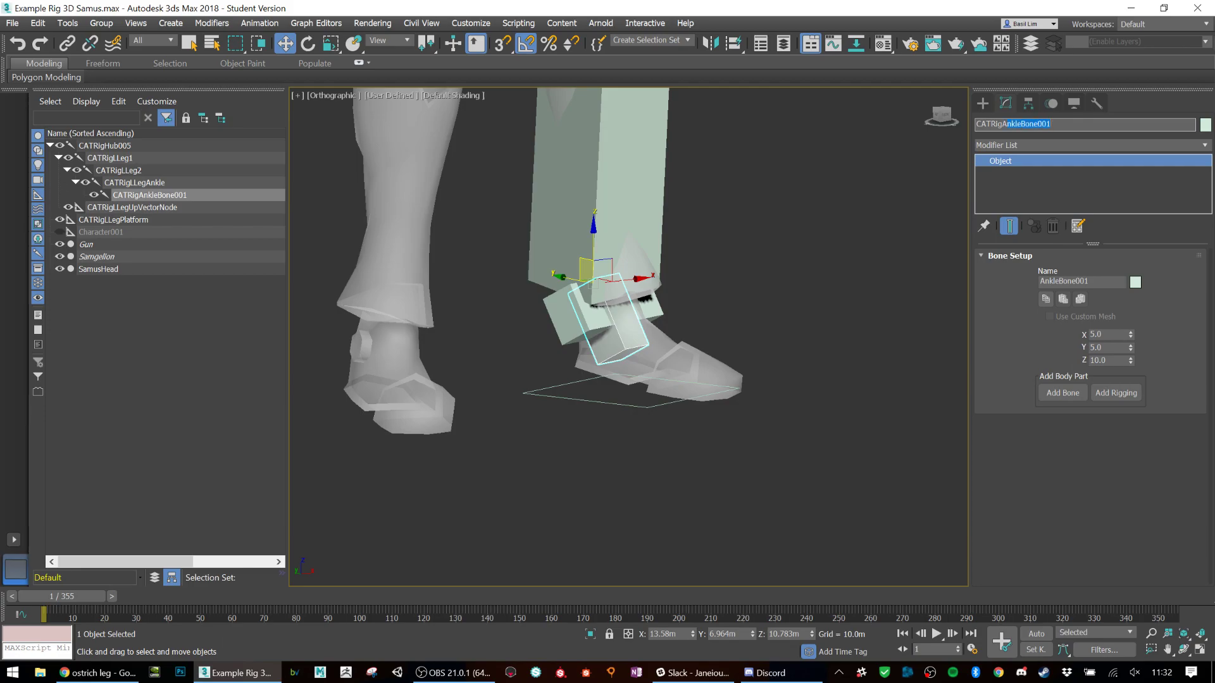
Step: Rotate the ankle's new child bone by about 60 degrees around its local Z axis to point toward the toes
{"action": "left_click", "coordinate": [647, 336]}
{"action": "left_click", "coordinate": [625, 345]}
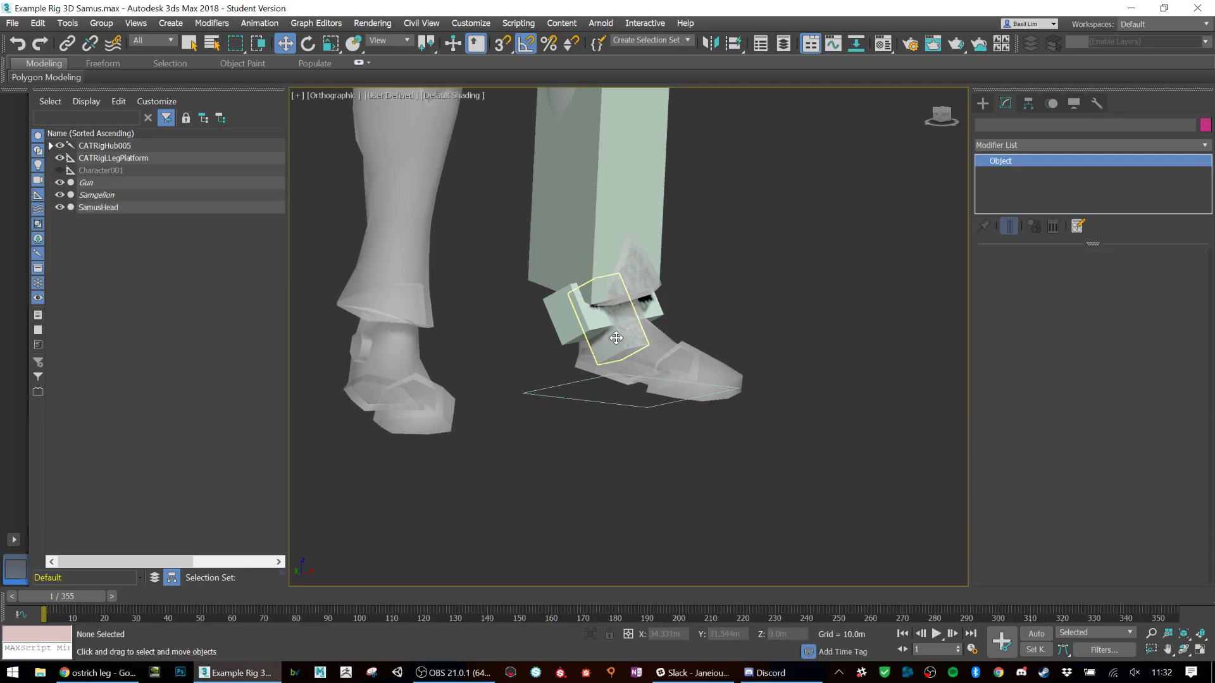
{"action": "key", "text": "e"}
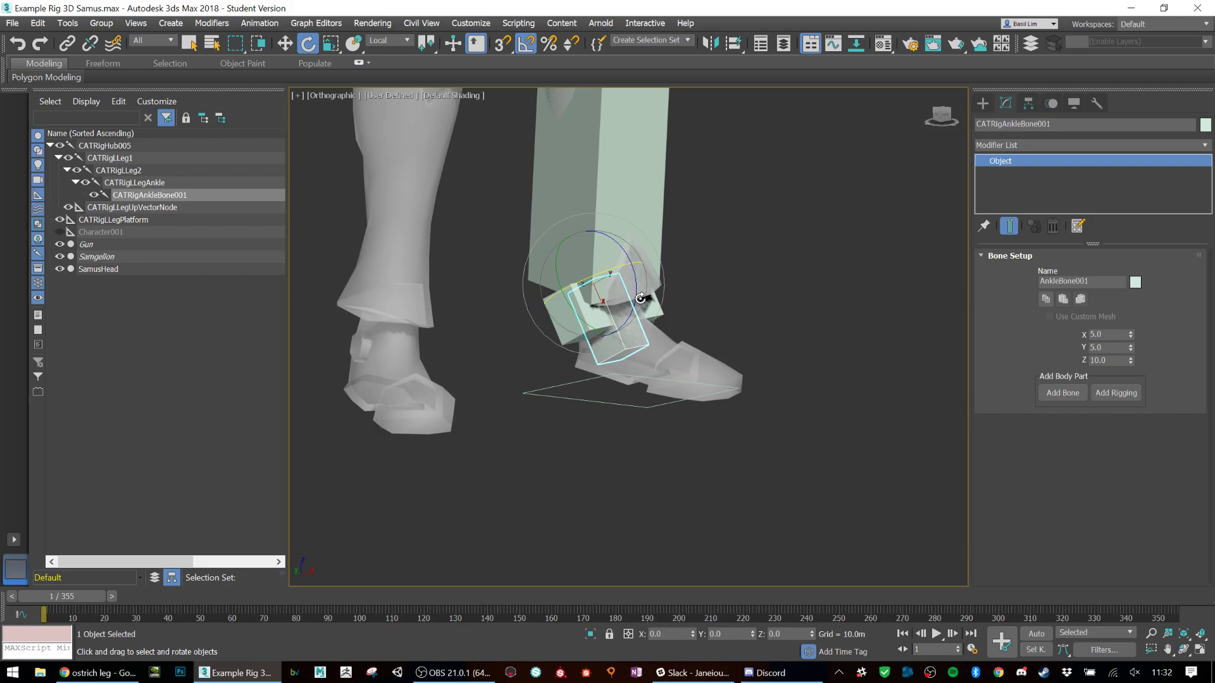
{"action": "left_click_drag", "start_coordinate": [635, 305], "coordinate": [647, 276]}
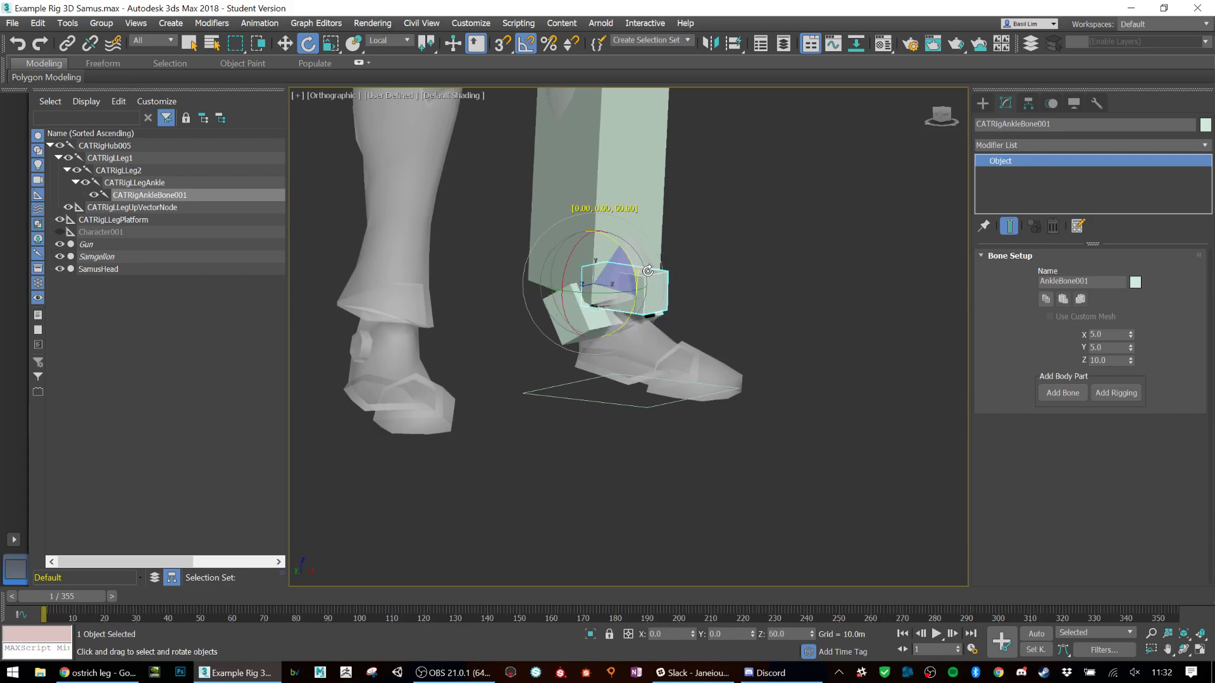
Step: Set the Move tool's reference coordinate system to Local and move the new bone down into the model's foot
{"action": "key", "text": "w"}
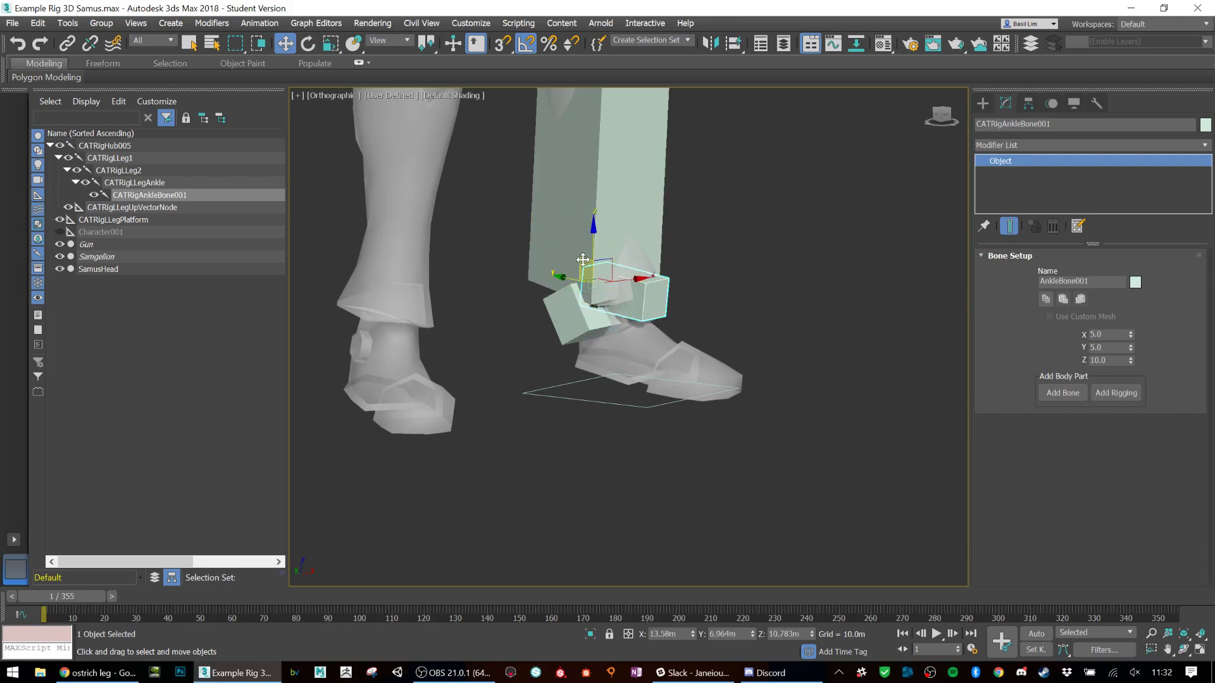
{"action": "left_click", "coordinate": [388, 40]}
{"action": "left_click", "coordinate": [390, 89]}
{"action": "left_click_drag", "start_coordinate": [609, 272], "coordinate": [608, 333]}
{"action": "middle_click_drag", "start_coordinate": [608, 332], "coordinate": [641, 328], "text": "alt"}
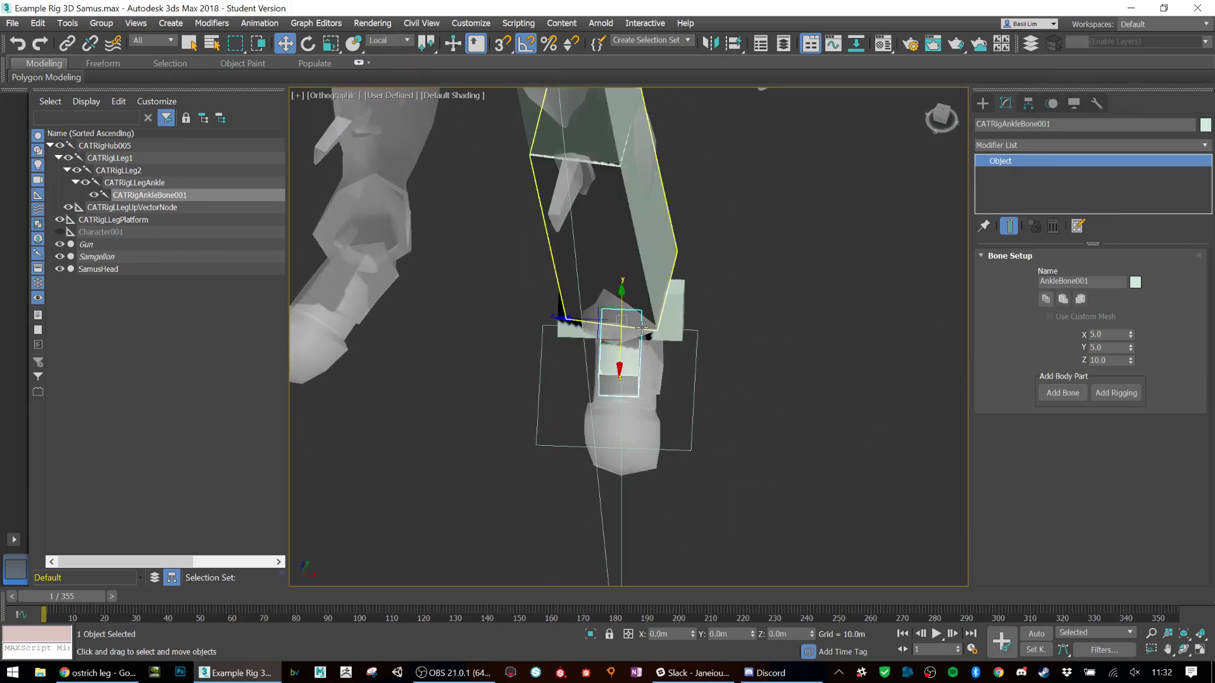
Step: Scale the new foot bone to about 7.5 in X and 11.8 in Z, centring it within the model's foot
{"action": "key", "text": "r"}
{"action": "left_click_drag", "start_coordinate": [664, 324], "coordinate": [693, 324]}
{"action": "key", "text": "w"}
{"action": "left_click_drag", "start_coordinate": [588, 320], "coordinate": [595, 320]}
{"action": "middle_click_drag", "start_coordinate": [607, 329], "coordinate": [693, 365], "text": "alt"}
{"action": "key", "text": "r"}
{"action": "left_click_drag", "start_coordinate": [652, 358], "coordinate": [657, 360]}
{"action": "middle_click_drag", "start_coordinate": [657, 359], "coordinate": [721, 364], "text": "alt"}
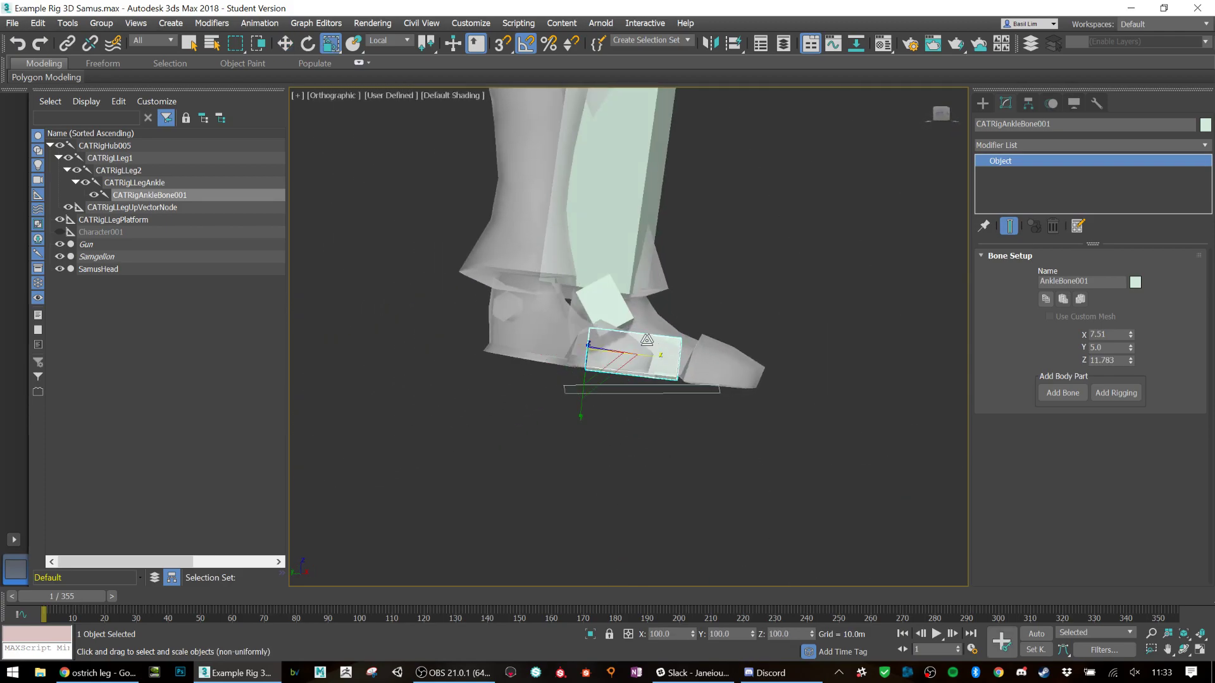
Step: Switch to the Chrome browser to examine the human and ostrich leg anatomy diagram, and return to 3ds Max
{"action": "key", "text": "e"}
{"action": "key", "text": "w"}
{"action": "key", "text": "alt+Tab"}
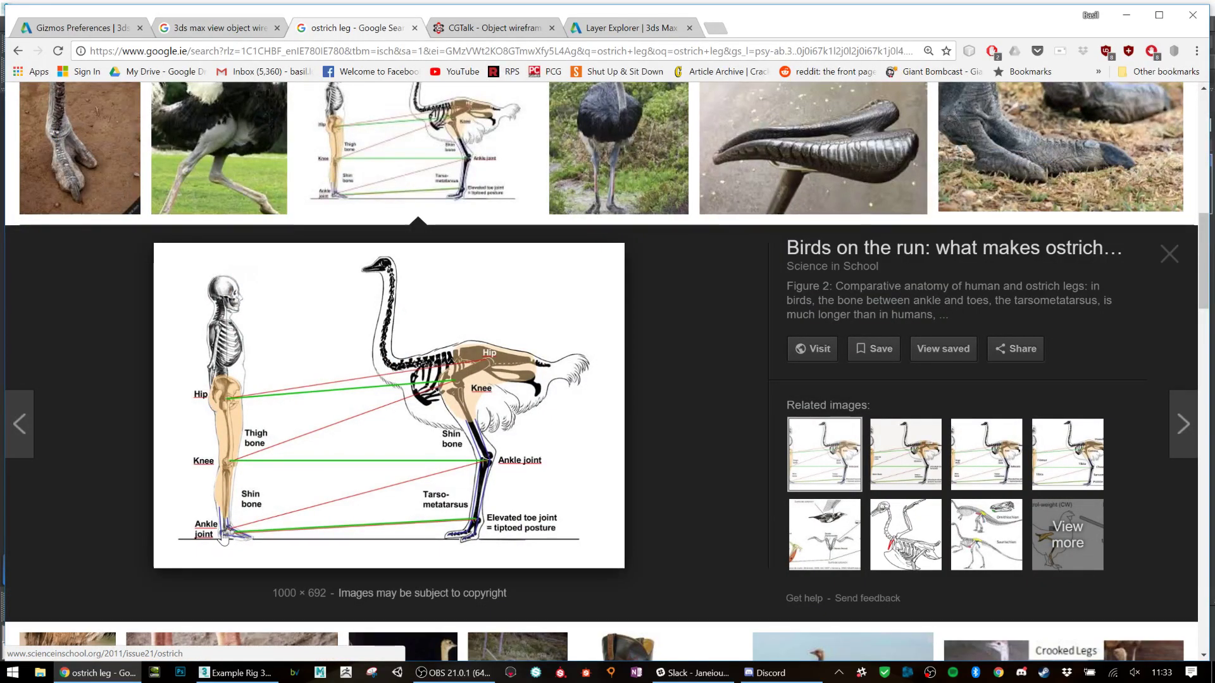
{"action": "key", "text": "alt+Tab"}
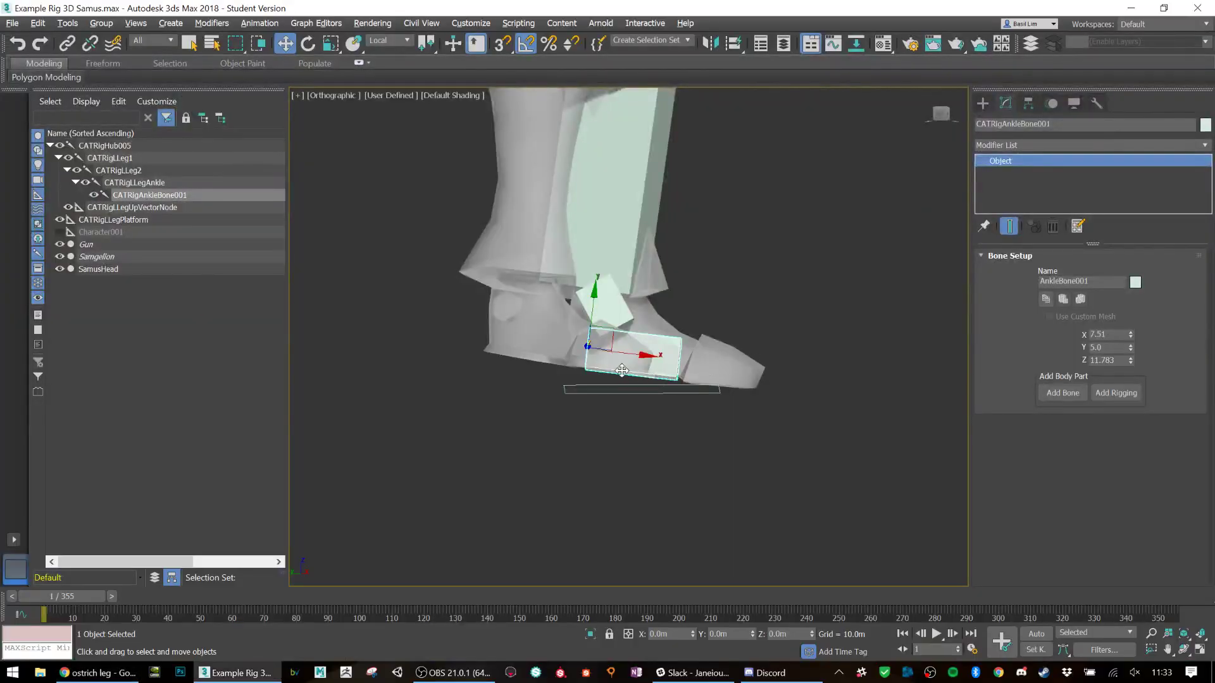
Step: Move the foot bone back under the ankle and tilt it down toward the toes, with its Z length at about 11.78
{"action": "middle_click_drag", "start_coordinate": [772, 319], "coordinate": [641, 361], "text": "alt"}
{"action": "scroll", "coordinate": [745, 376], "scroll_direction": "up", "scroll_amount": 2}
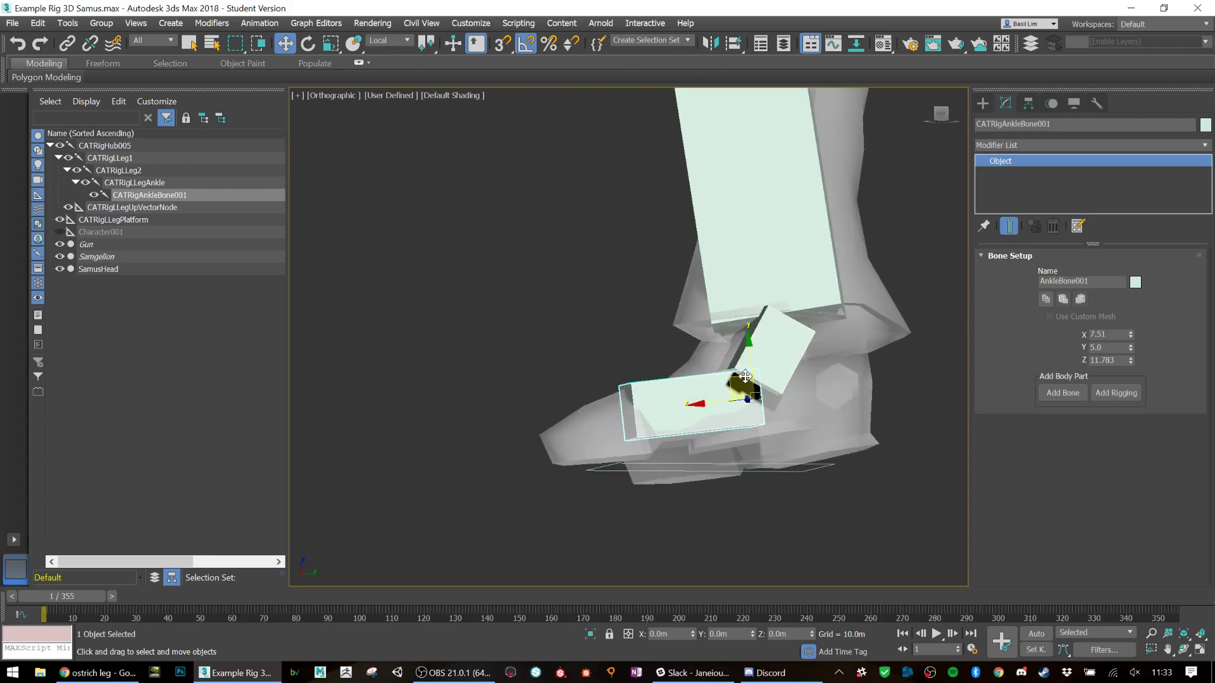
{"action": "mouse_move", "coordinate": [733, 380]}
{"action": "left_mouse_down"}
{"action": "mouse_move", "coordinate": [753, 372]}
{"action": "mouse_move", "coordinate": [724, 383]}
{"action": "left_mouse_up"}
{"action": "key", "text": "e"}
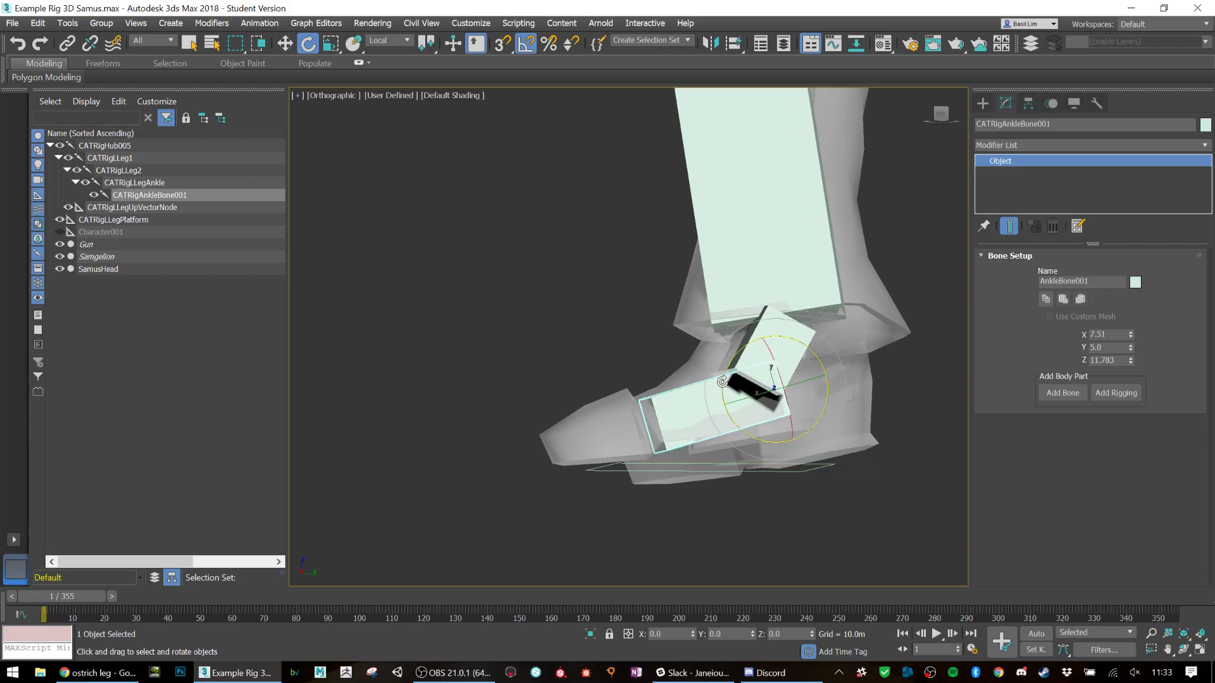
{"action": "key", "text": "r"}
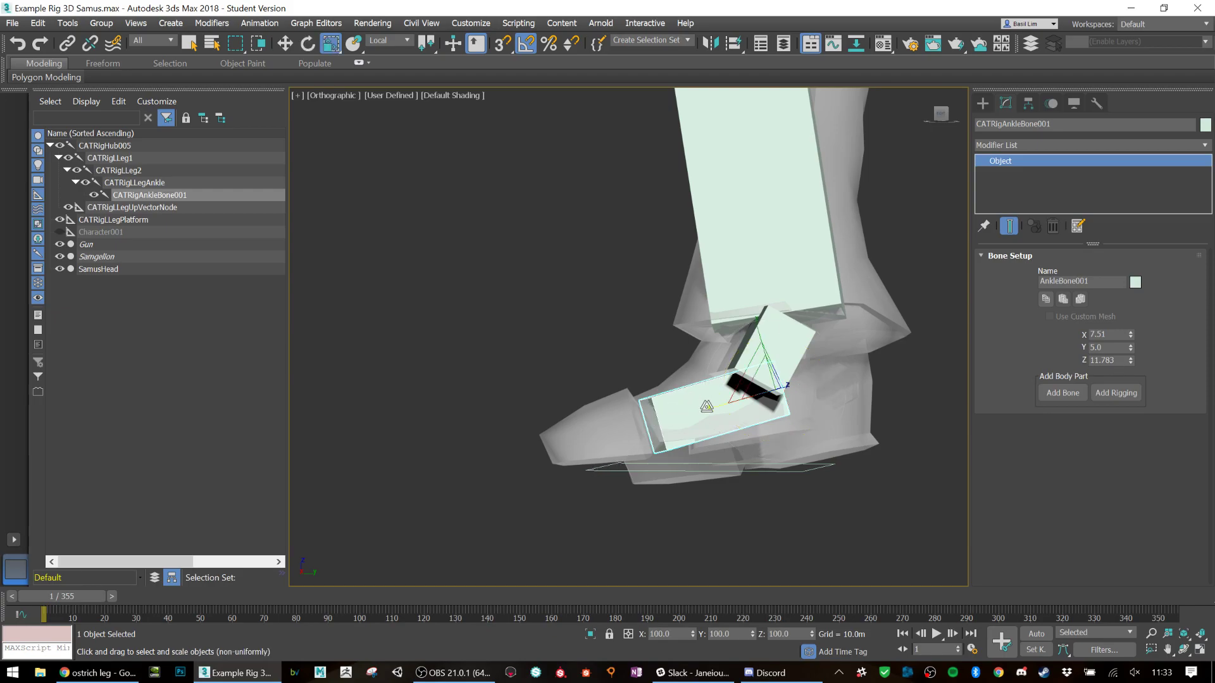
{"action": "left_click_drag", "start_coordinate": [714, 409], "coordinate": [714, 407]}
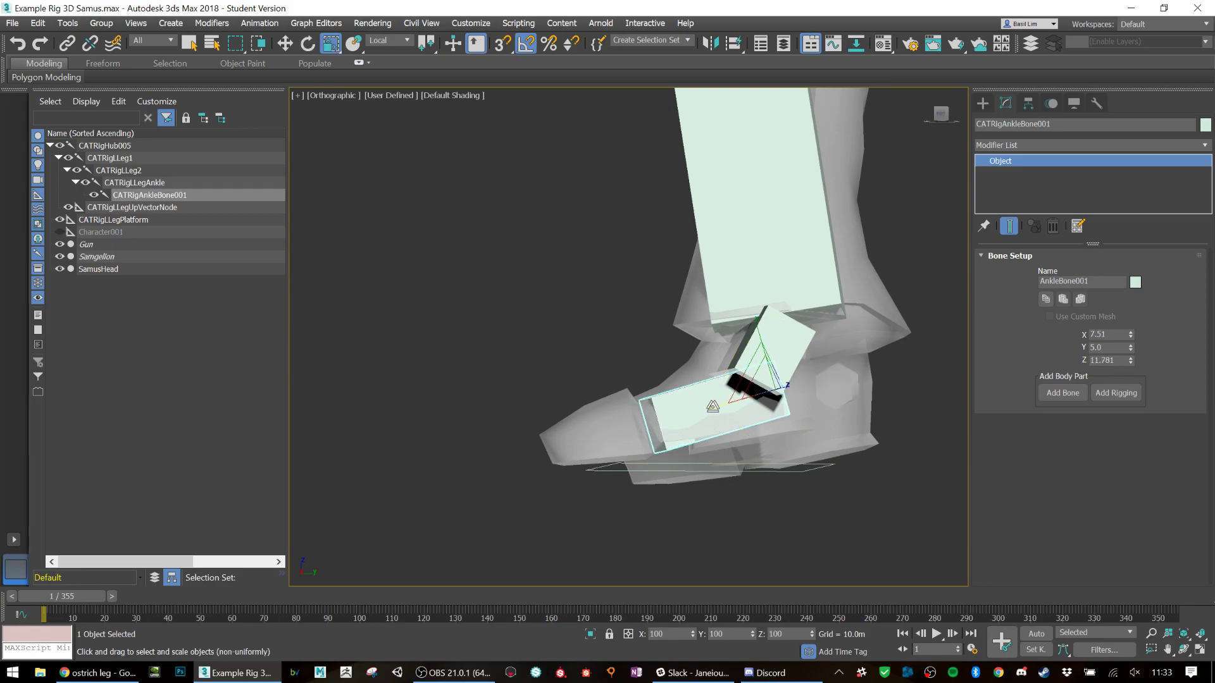
Step: Add a toe bone to the foot bone, rotate it roughly level with the toes and shorten its Z length to about 8.74
{"action": "left_click", "coordinate": [1074, 393]}
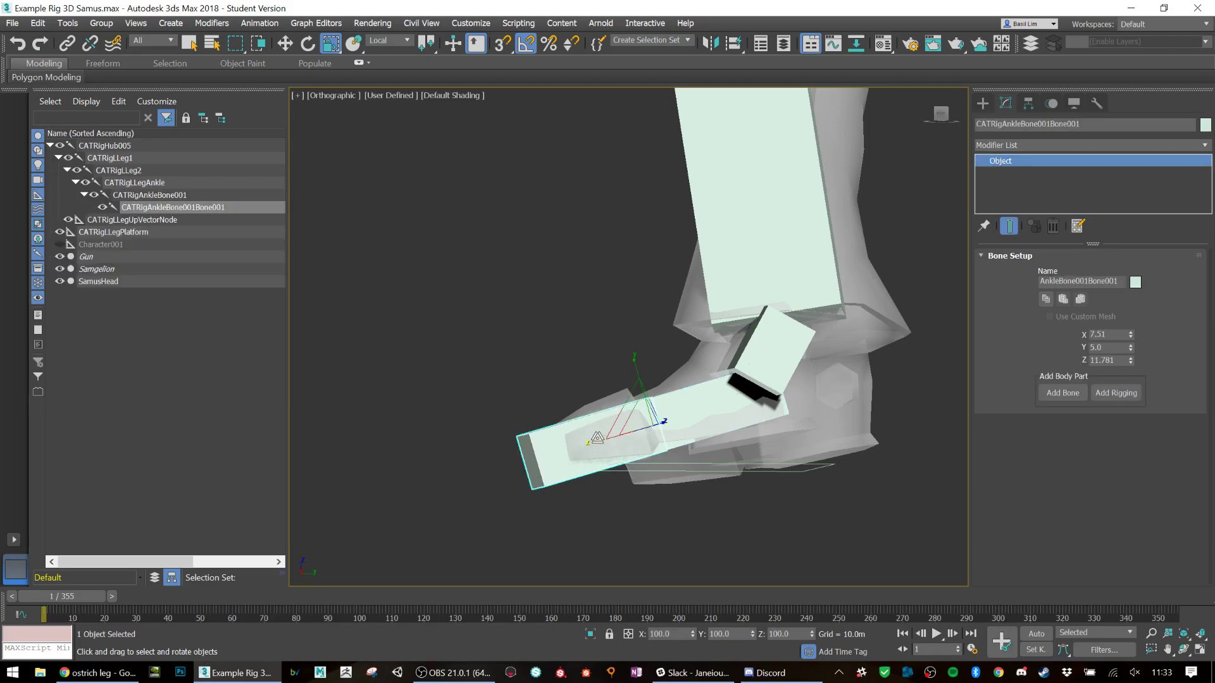
{"action": "key", "text": "e"}
{"action": "left_click_drag", "start_coordinate": [601, 417], "coordinate": [608, 430]}
{"action": "key", "text": "r"}
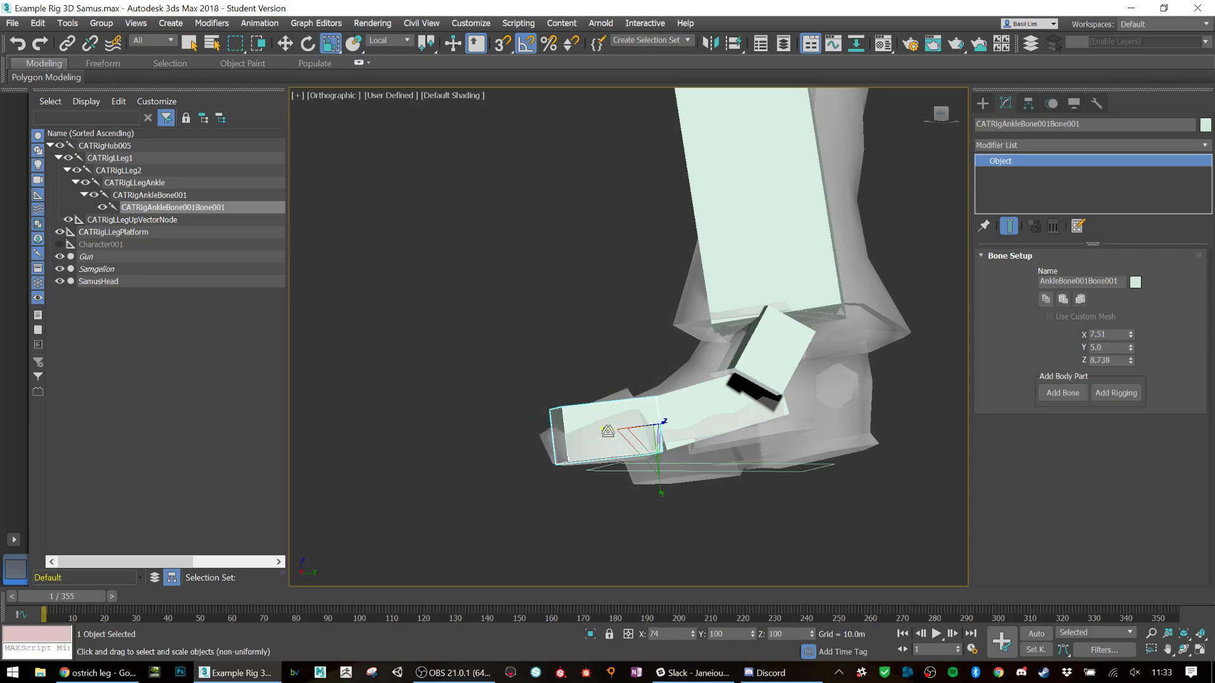
Step: Add a second leg to the pelvis hub for the model's right side
{"action": "middle_click_drag", "start_coordinate": [606, 422], "coordinate": [704, 428], "text": "alt"}
{"action": "middle_click_drag", "start_coordinate": [664, 386], "coordinate": [729, 439]}
{"action": "scroll", "coordinate": [728, 473], "scroll_direction": "down", "scroll_amount": 5}
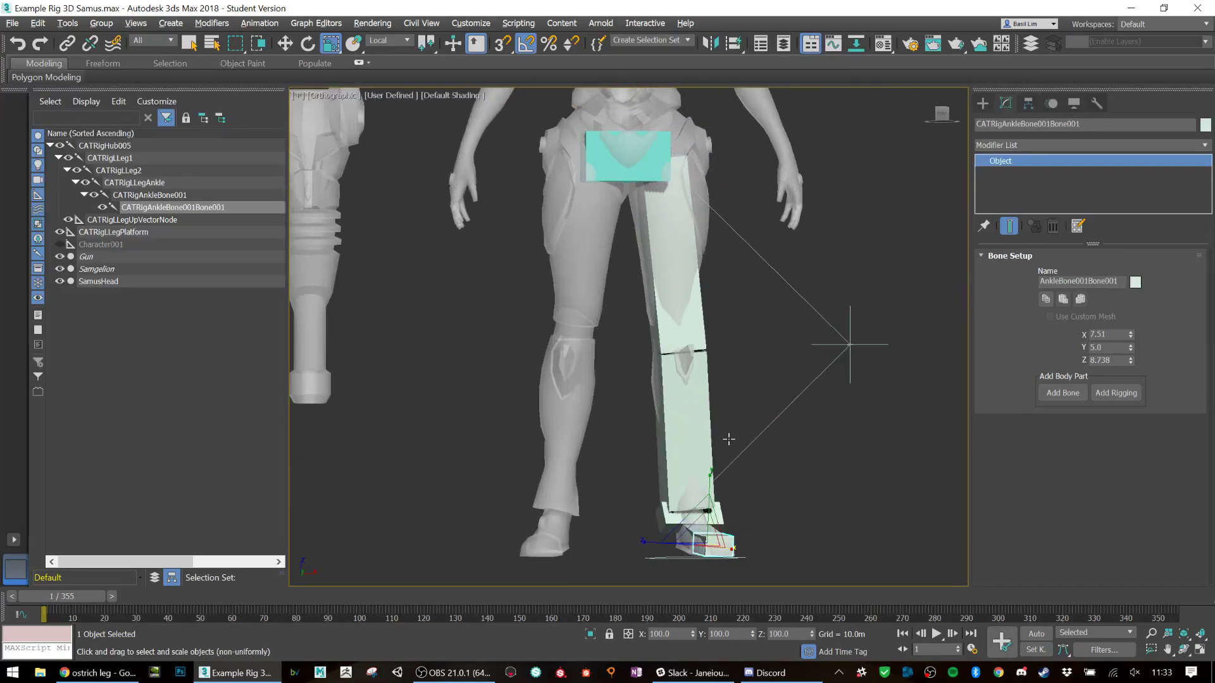
{"action": "middle_click_drag", "start_coordinate": [665, 313], "coordinate": [691, 365]}
{"action": "left_click", "coordinate": [652, 209]}
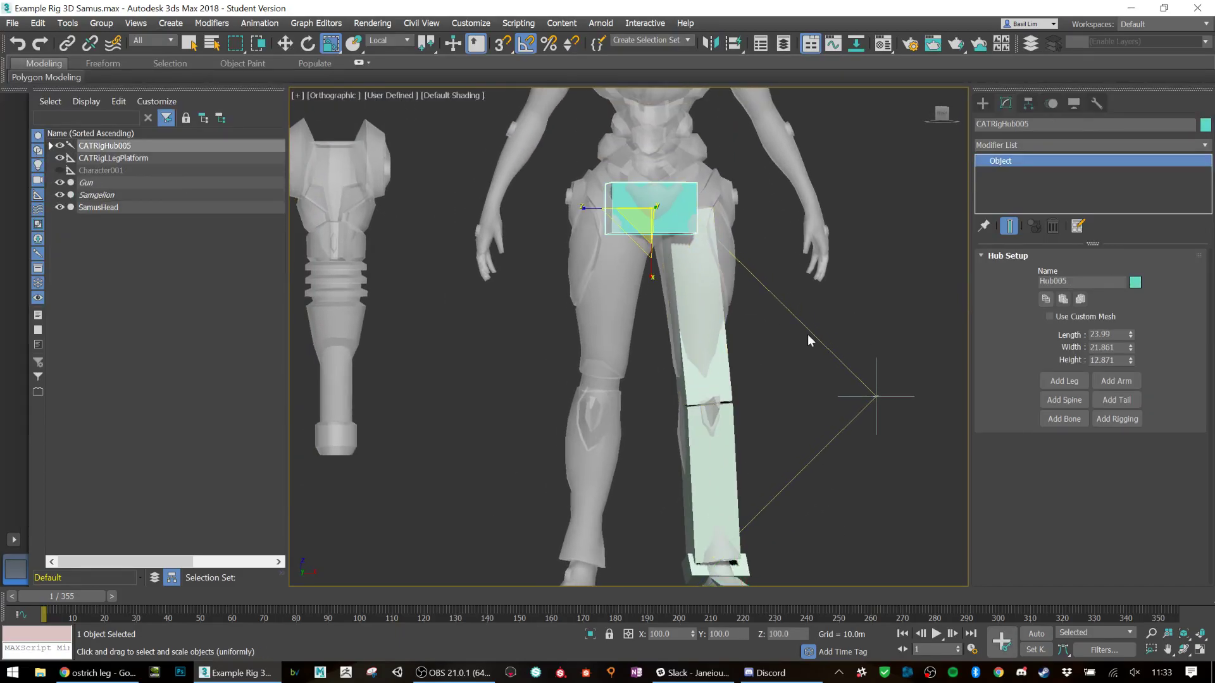
{"action": "left_click", "coordinate": [1063, 381]}
{"action": "middle_click_drag", "start_coordinate": [778, 394], "coordinate": [842, 337], "text": "alt"}
{"action": "middle_click_drag", "start_coordinate": [792, 278], "coordinate": [774, 348]}
{"action": "middle_click_drag", "start_coordinate": [716, 322], "coordinate": [771, 373], "text": "alt"}
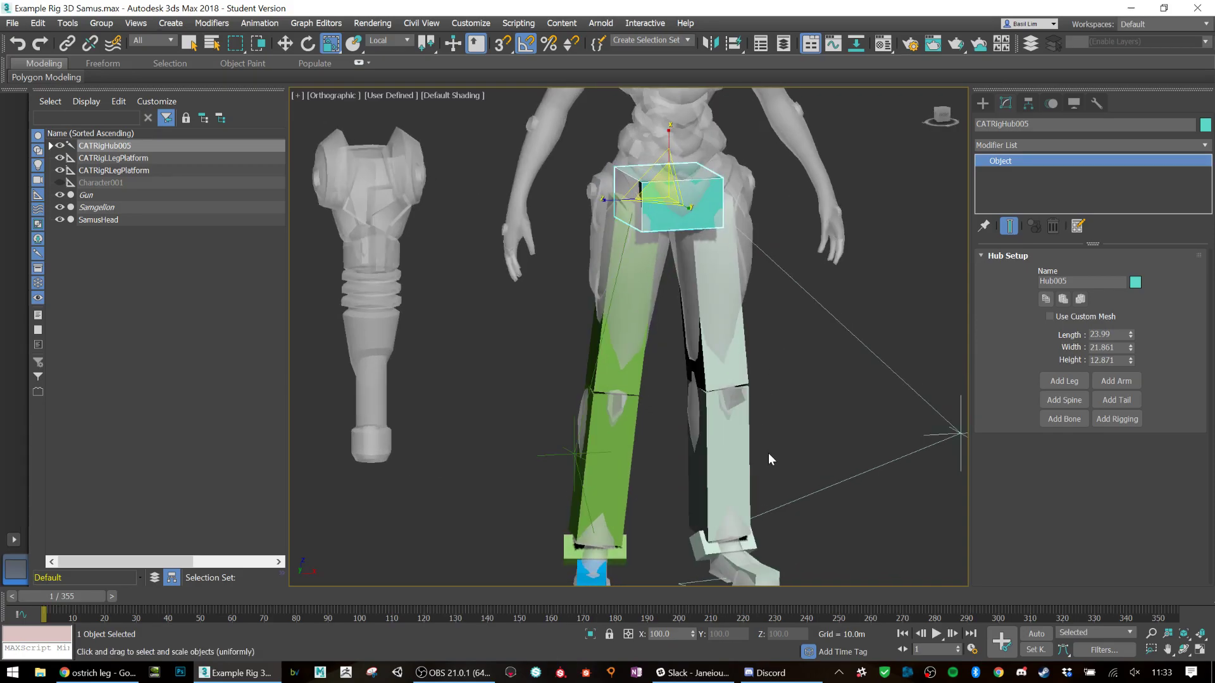
Step: Add a spine with a new upper hub to the pelvis hub, running up through the model's torso
{"action": "middle_click_drag", "start_coordinate": [769, 454], "coordinate": [796, 326]}
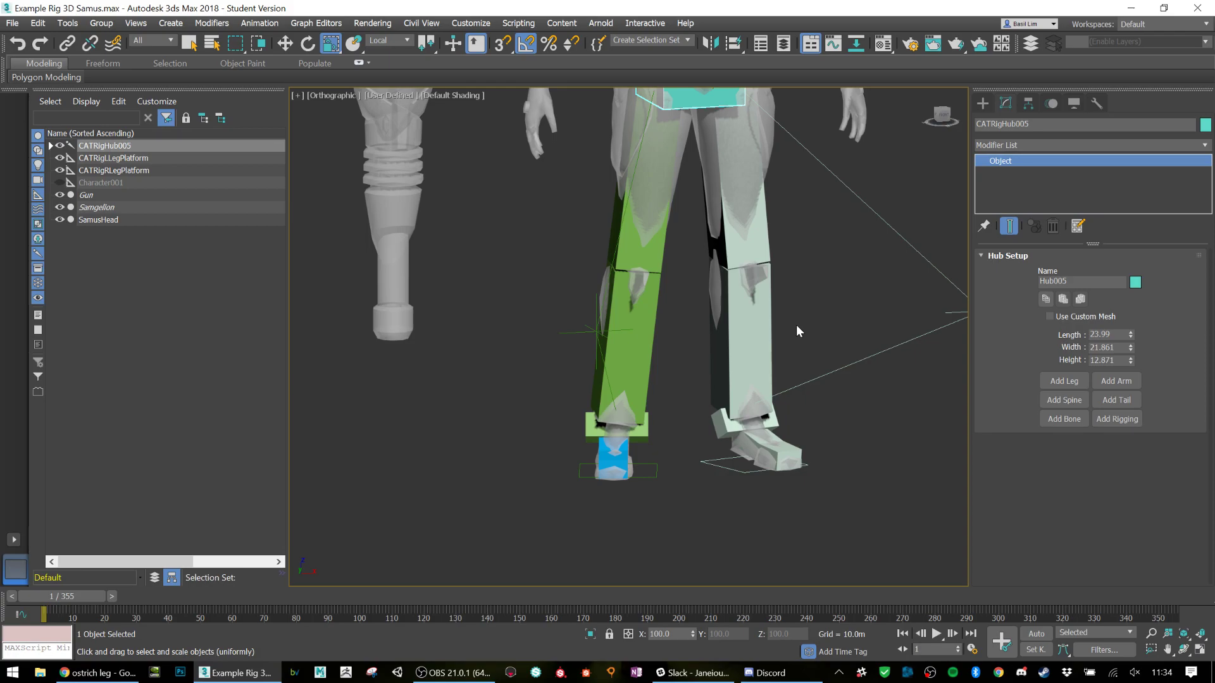
{"action": "middle_click_drag", "start_coordinate": [683, 181], "coordinate": [677, 444]}
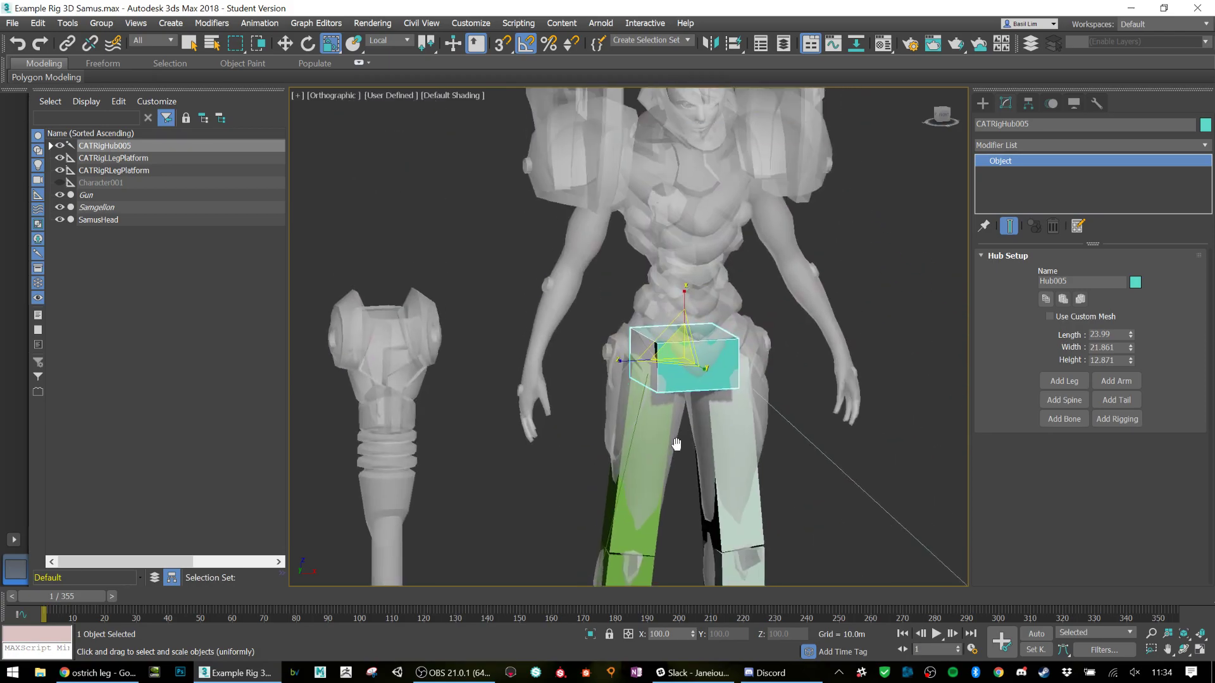
{"action": "left_click", "coordinate": [820, 232]}
{"action": "left_click", "coordinate": [694, 352]}
{"action": "mouse_move", "coordinate": [696, 358]}
{"action": "middle_mouse_down", "text": "alt"}
{"action": "mouse_move", "coordinate": [813, 366]}
{"action": "mouse_move", "coordinate": [713, 365]}
{"action": "middle_mouse_up", "text": "alt"}
{"action": "middle_click_drag", "start_coordinate": [758, 435], "coordinate": [736, 401], "text": "alt"}
{"action": "middle_click_drag", "start_coordinate": [657, 315], "coordinate": [687, 315], "text": "alt"}
{"action": "middle_click_drag", "start_coordinate": [737, 232], "coordinate": [753, 379]}
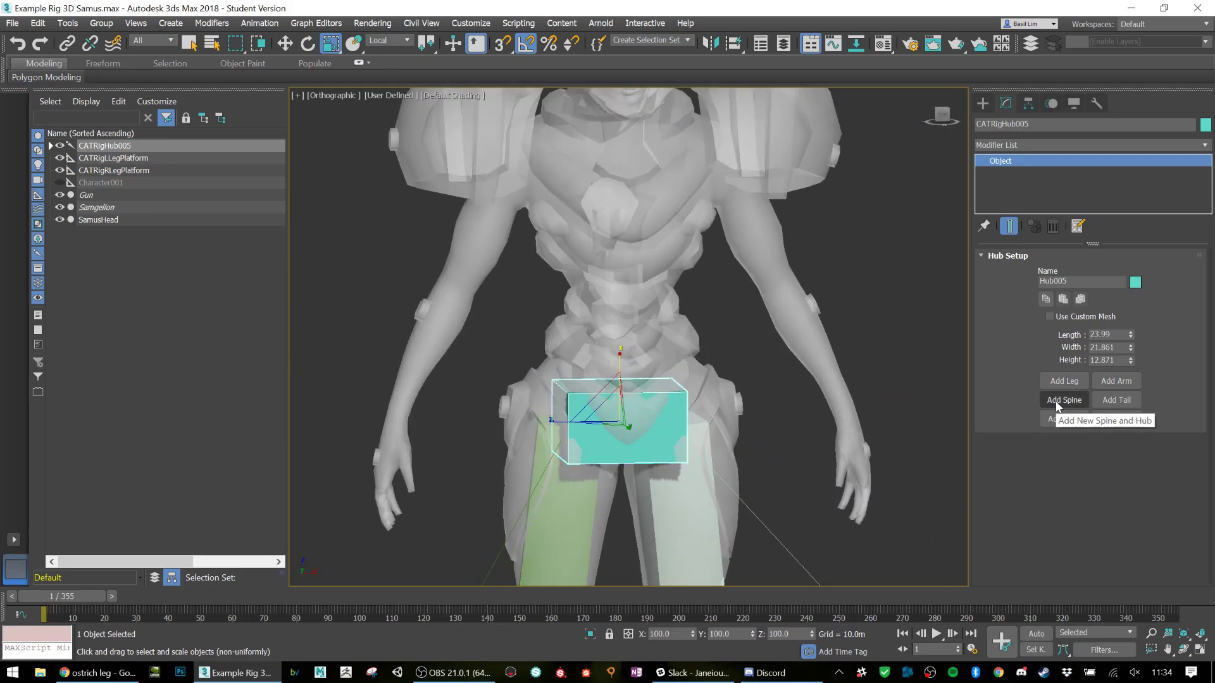
{"action": "left_click", "coordinate": [1055, 401]}
{"action": "middle_click_drag", "start_coordinate": [731, 227], "coordinate": [742, 321]}
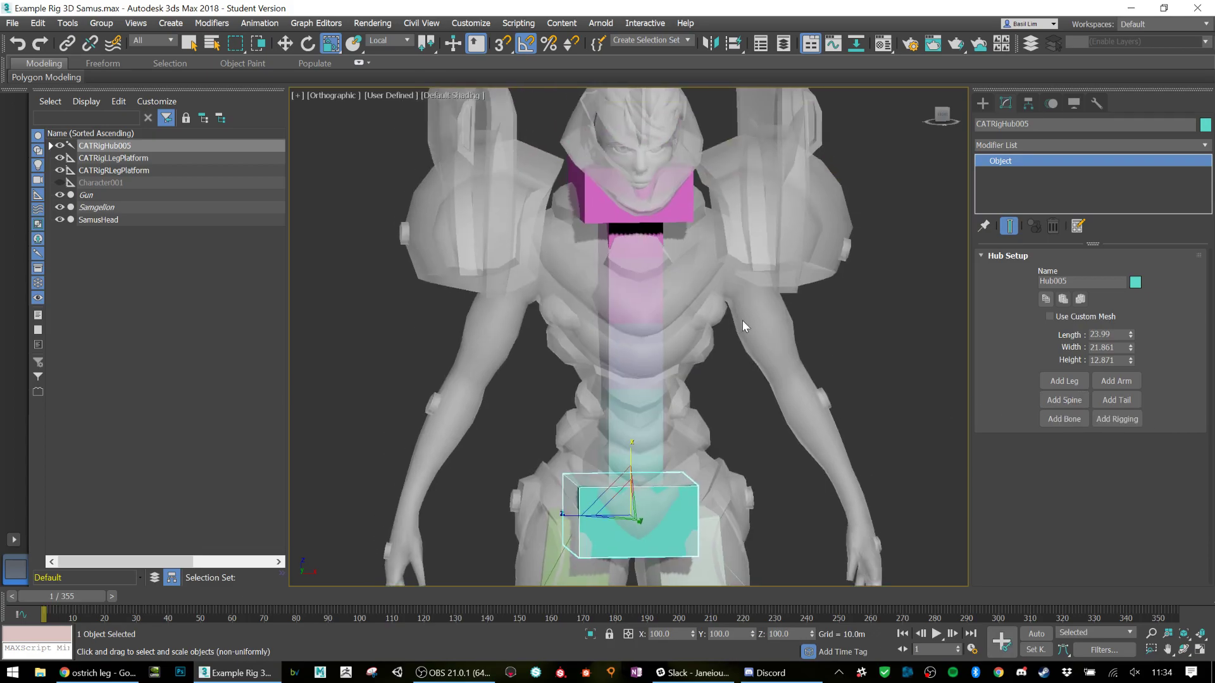
Step: Rotate the upper hub of the new spine about its local axes to test how the spine bones bend and twist
{"action": "left_click", "coordinate": [658, 193]}
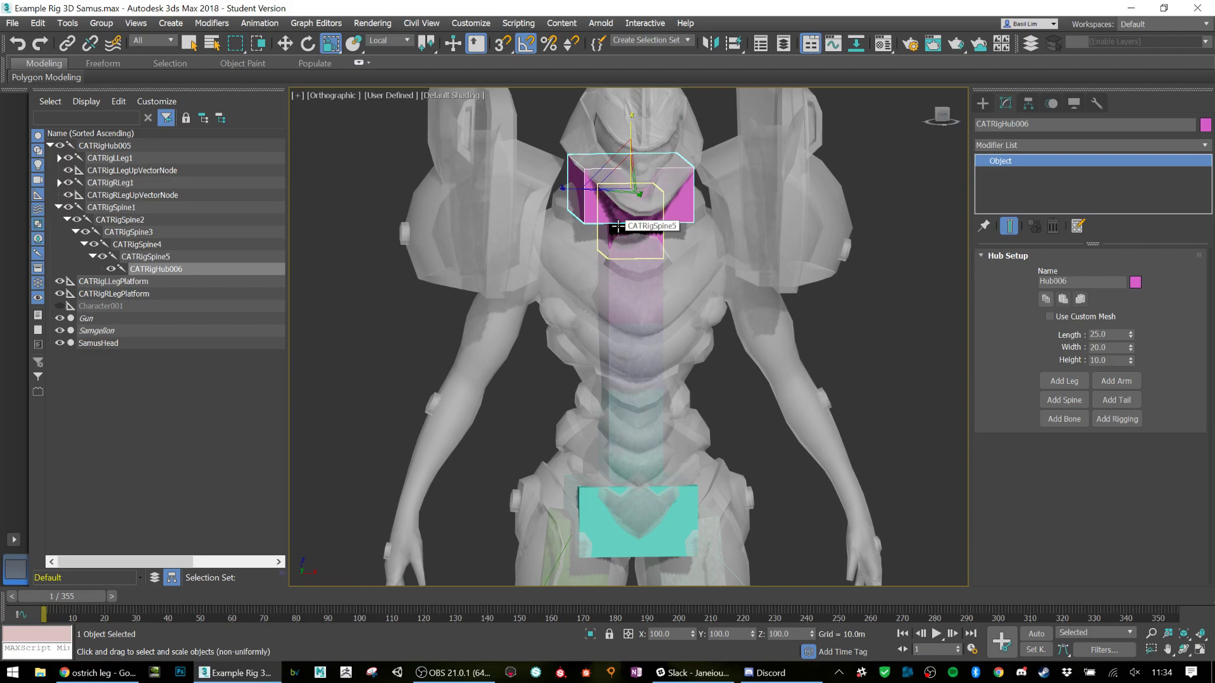
{"action": "key", "text": "e"}
{"action": "middle_click_drag", "start_coordinate": [617, 226], "coordinate": [667, 178], "text": "alt"}
{"action": "left_click_drag", "start_coordinate": [667, 177], "coordinate": [702, 240]}
{"action": "left_click_drag", "start_coordinate": [660, 153], "coordinate": [695, 233]}
{"action": "right_click", "coordinate": [694, 231]}
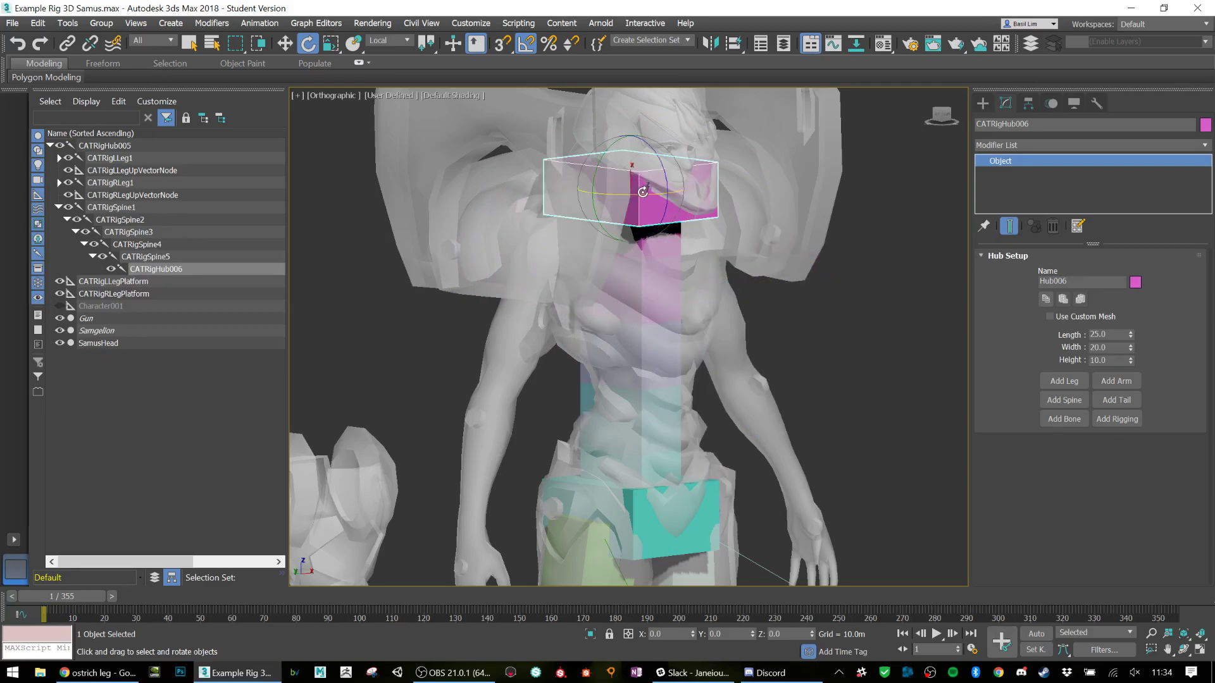
{"action": "left_click_drag", "start_coordinate": [644, 196], "coordinate": [615, 190]}
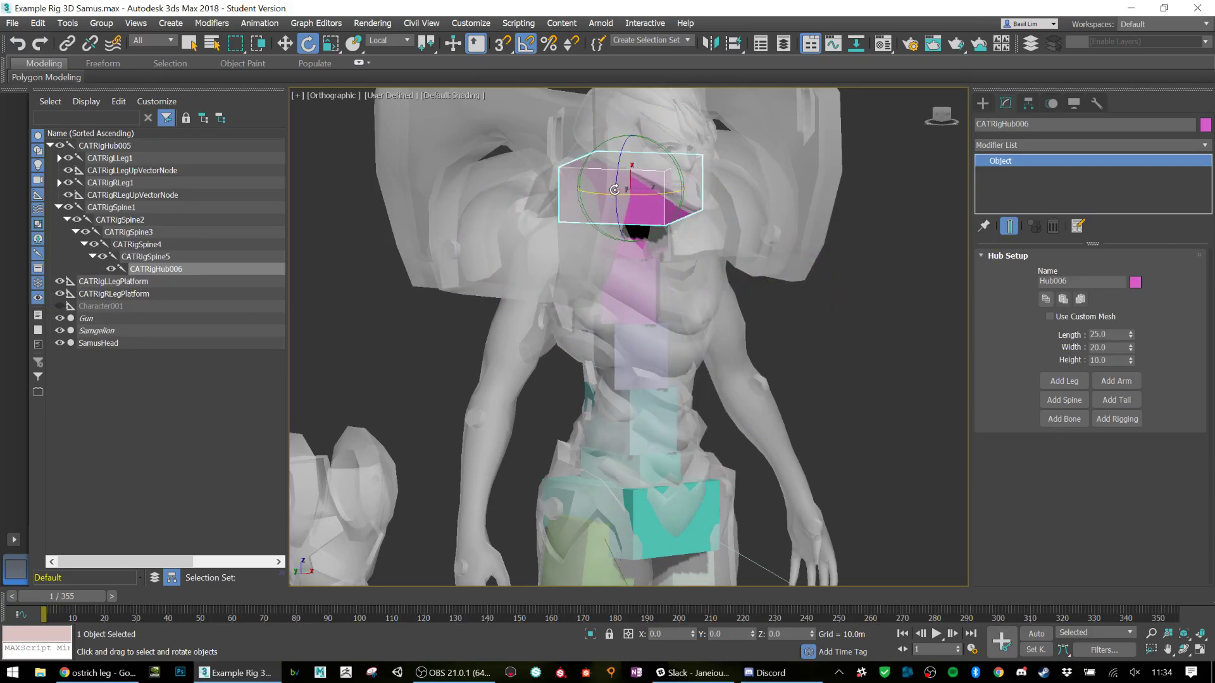
Step: Undo the last rotation of the hub above the spine, try lowering the hub, and undo that move
{"action": "key", "text": "ctrl+z"}
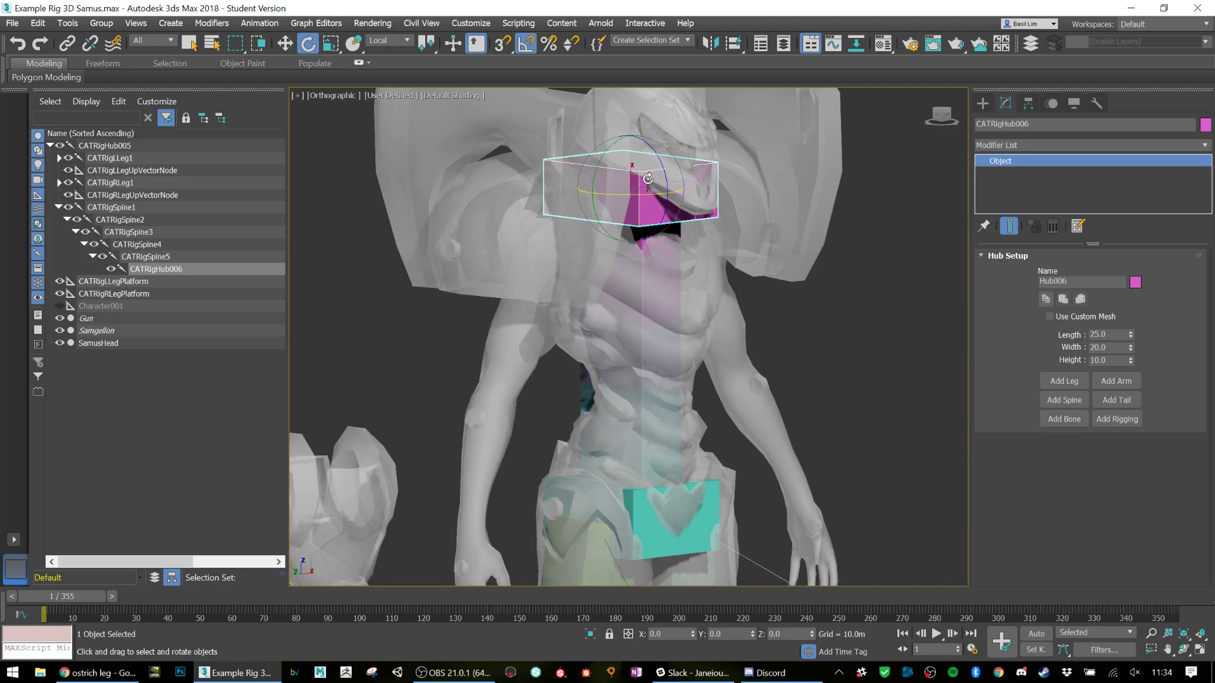
{"action": "key", "text": "w"}
{"action": "left_click_drag", "start_coordinate": [629, 134], "coordinate": [629, 207]}
{"action": "key", "text": "ctrl+z"}
Step: Rename the hub at the end of the spine as CATRigChest
{"action": "left_click_drag", "start_coordinate": [1008, 124], "coordinate": [1038, 124]}
{"action": "type", "text": "C"}
{"action": "key", "text": "BackSpace"}
{"action": "key", "text": "BackSpace"}
{"action": "type", "text": "Chews"}
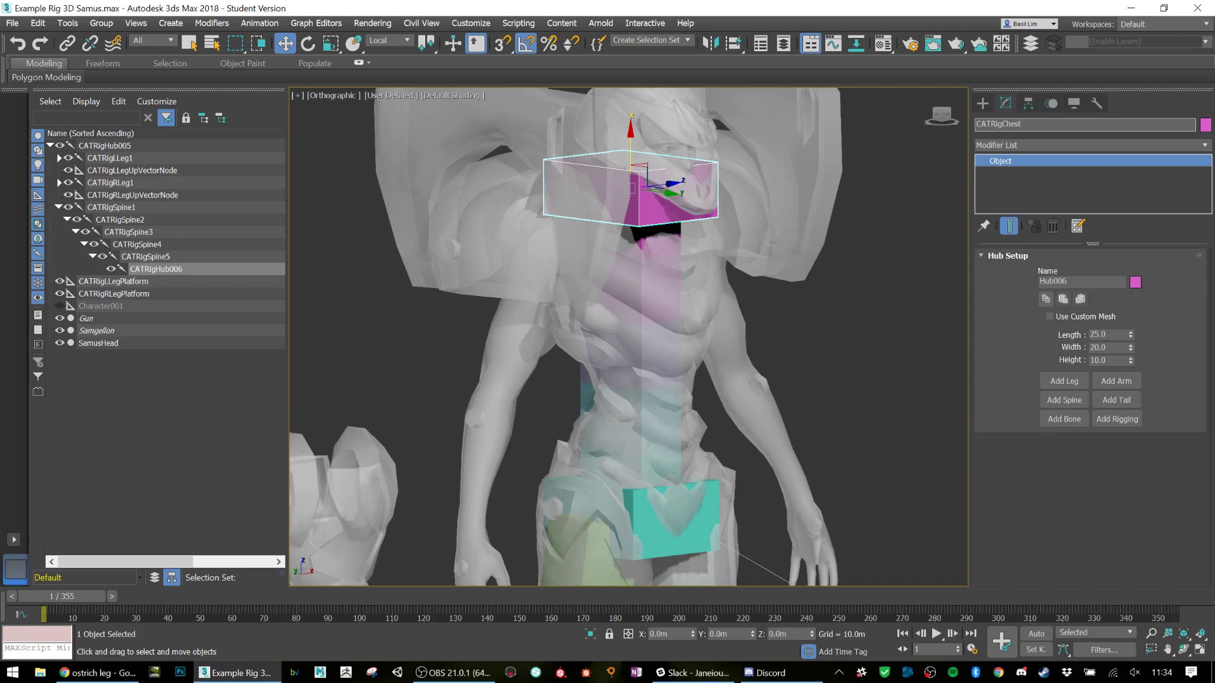
{"action": "key", "text": "Return"}
Step: Scale the chest hub's height to about 22.3 and lower it from the head onto the character's chest
{"action": "key", "text": "r"}
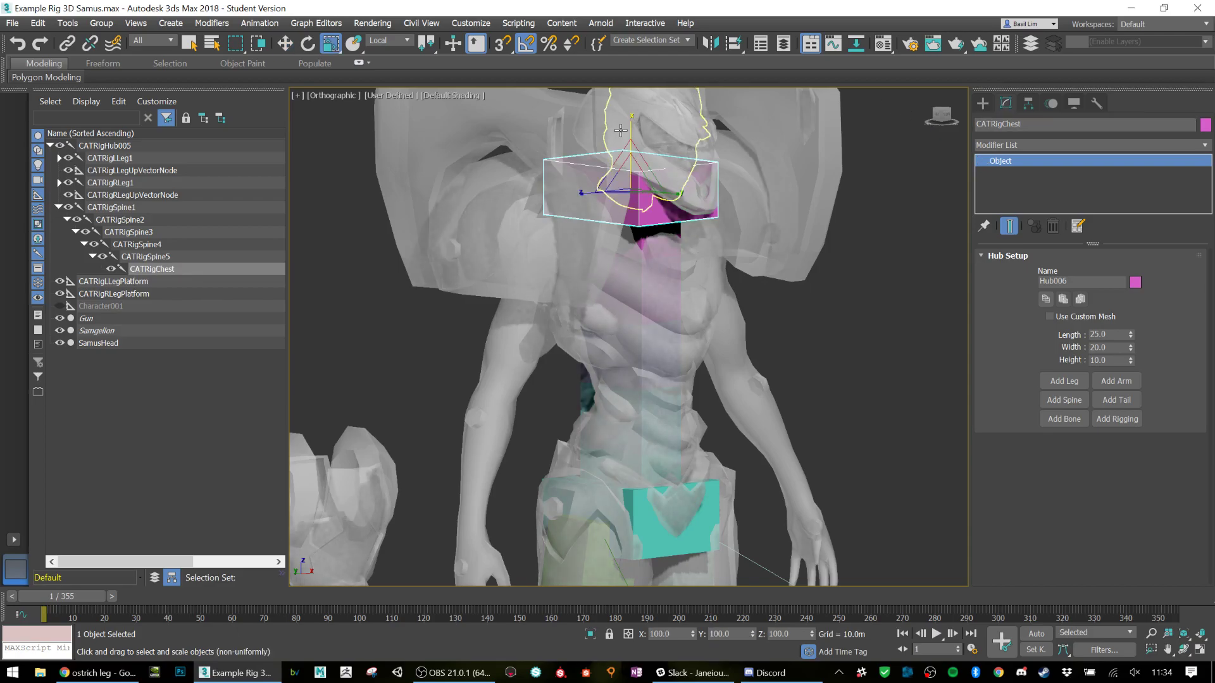
{"action": "left_click_drag", "start_coordinate": [620, 130], "coordinate": [753, 247]}
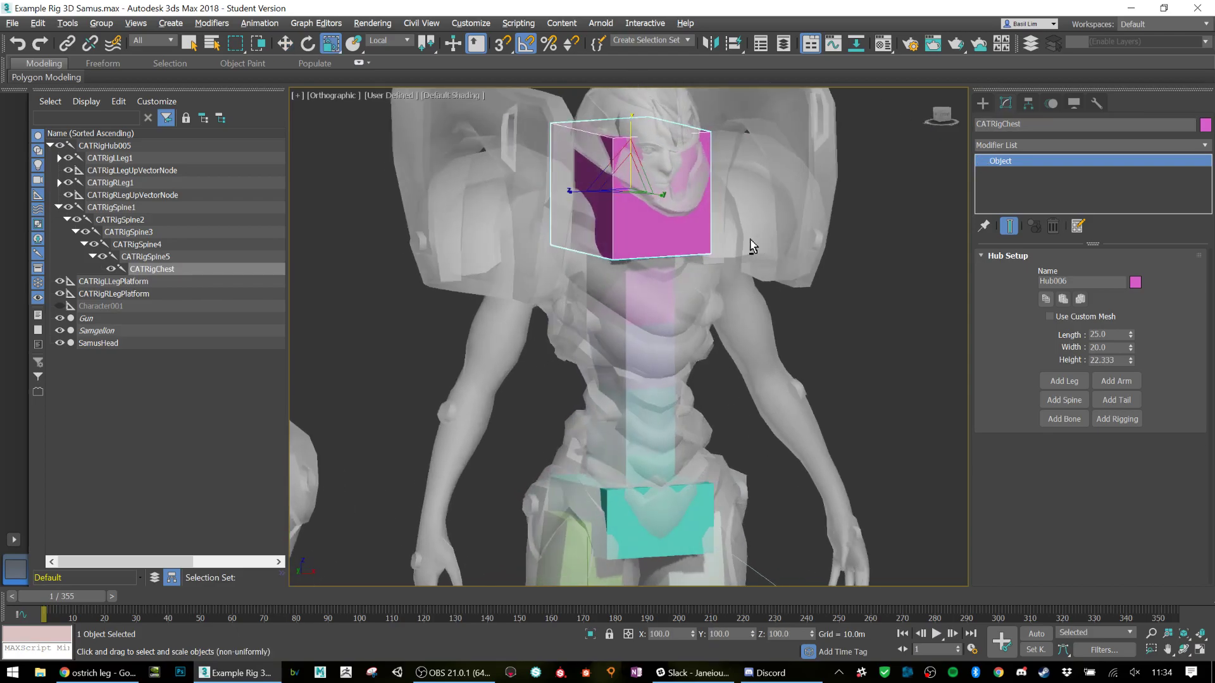
{"action": "middle_click_drag", "start_coordinate": [753, 247], "coordinate": [723, 230], "text": "alt"}
{"action": "key", "text": "e"}
{"action": "key", "text": "w"}
{"action": "left_click_drag", "start_coordinate": [629, 136], "coordinate": [633, 214]}
Step: Scale the chest hub to a width of about 33.3 and a length of about 21.9 to fit the torso
{"action": "key", "text": "r"}
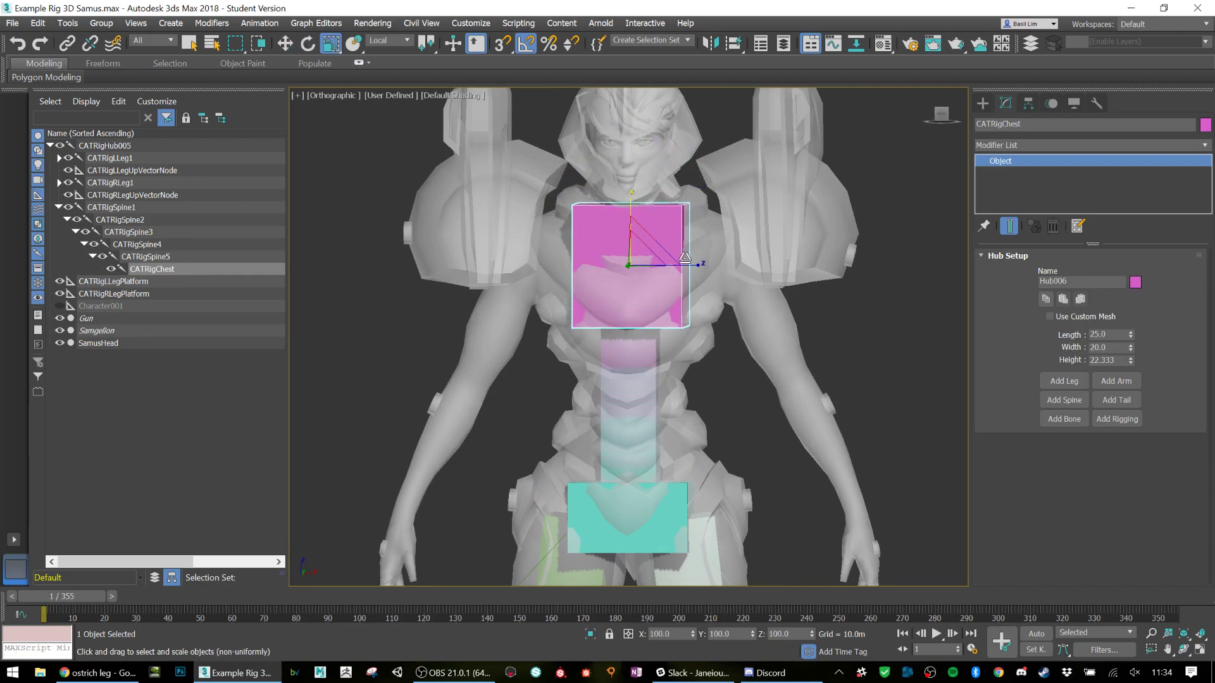
{"action": "left_click_drag", "start_coordinate": [685, 259], "coordinate": [681, 289]}
{"action": "middle_click_drag", "start_coordinate": [681, 289], "coordinate": [737, 290], "text": "alt"}
{"action": "left_click_drag", "start_coordinate": [688, 261], "coordinate": [682, 261]}
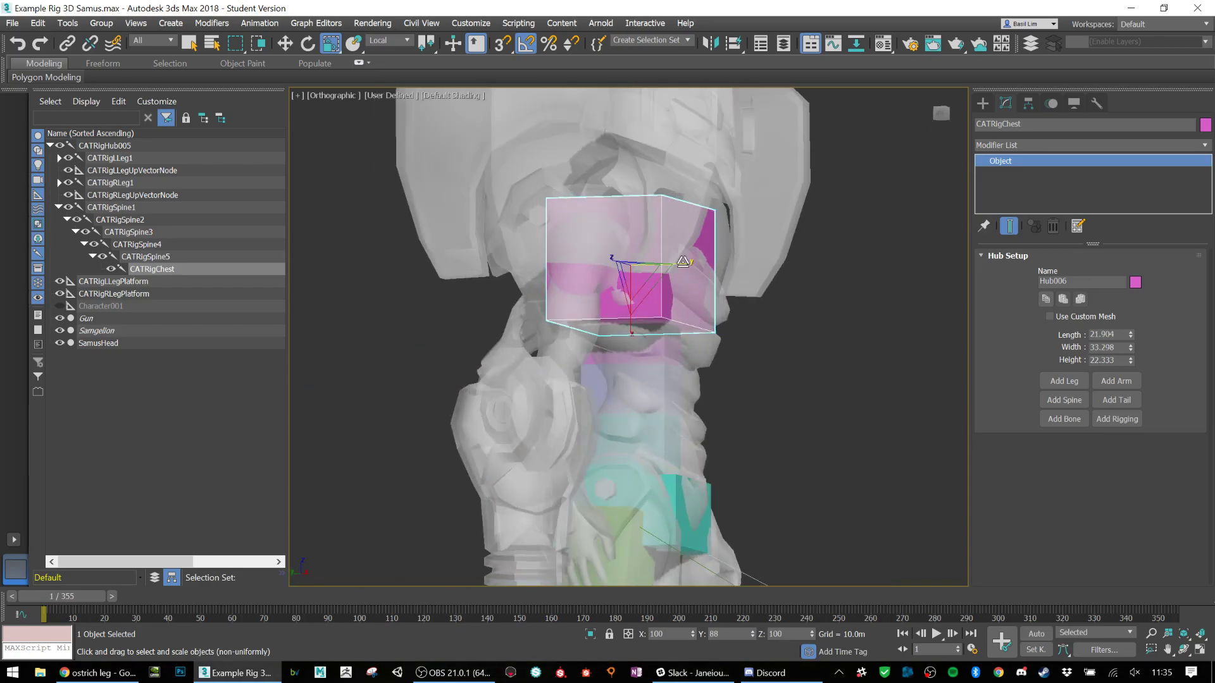
{"action": "middle_click_drag", "start_coordinate": [683, 263], "coordinate": [763, 244], "text": "alt"}
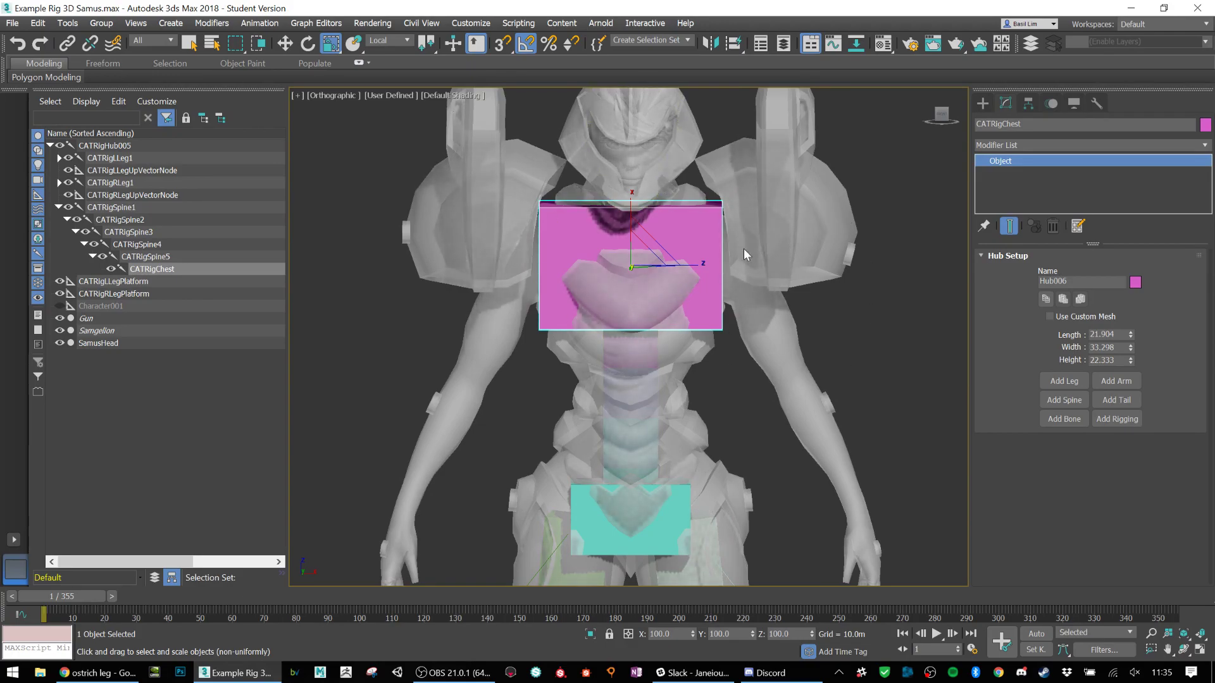
Step: Lower the chest hub slightly and fine-tune its size to a height of about 23.3 and a width of about 31.2
{"action": "key", "text": "w"}
{"action": "left_click_drag", "start_coordinate": [632, 210], "coordinate": [632, 214]}
{"action": "middle_click_drag", "start_coordinate": [740, 368], "coordinate": [766, 351], "text": "alt"}
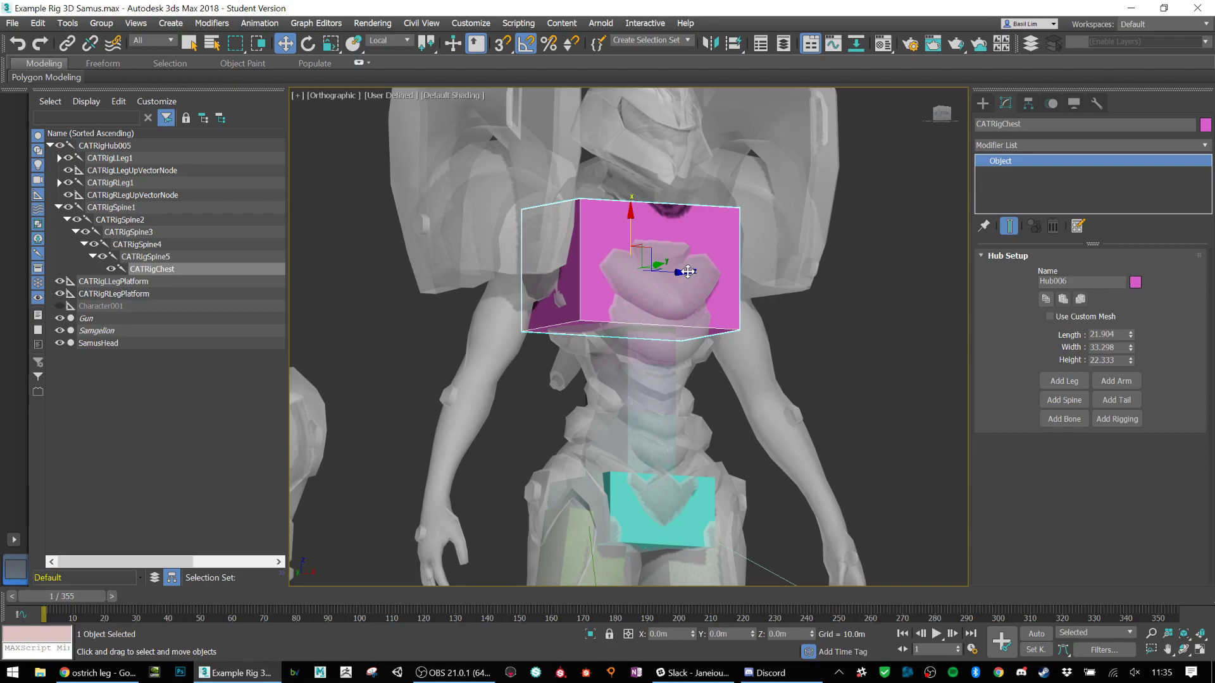
{"action": "middle_click_drag", "start_coordinate": [661, 268], "coordinate": [591, 226], "text": "alt"}
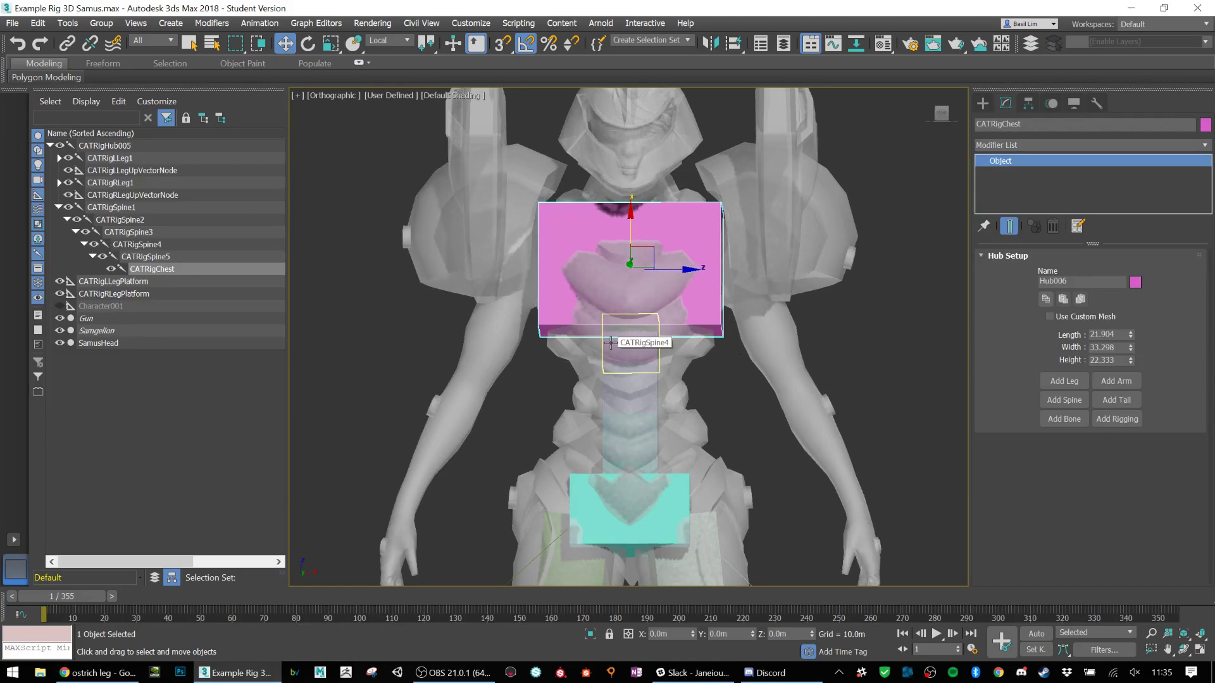
{"action": "key", "text": "r"}
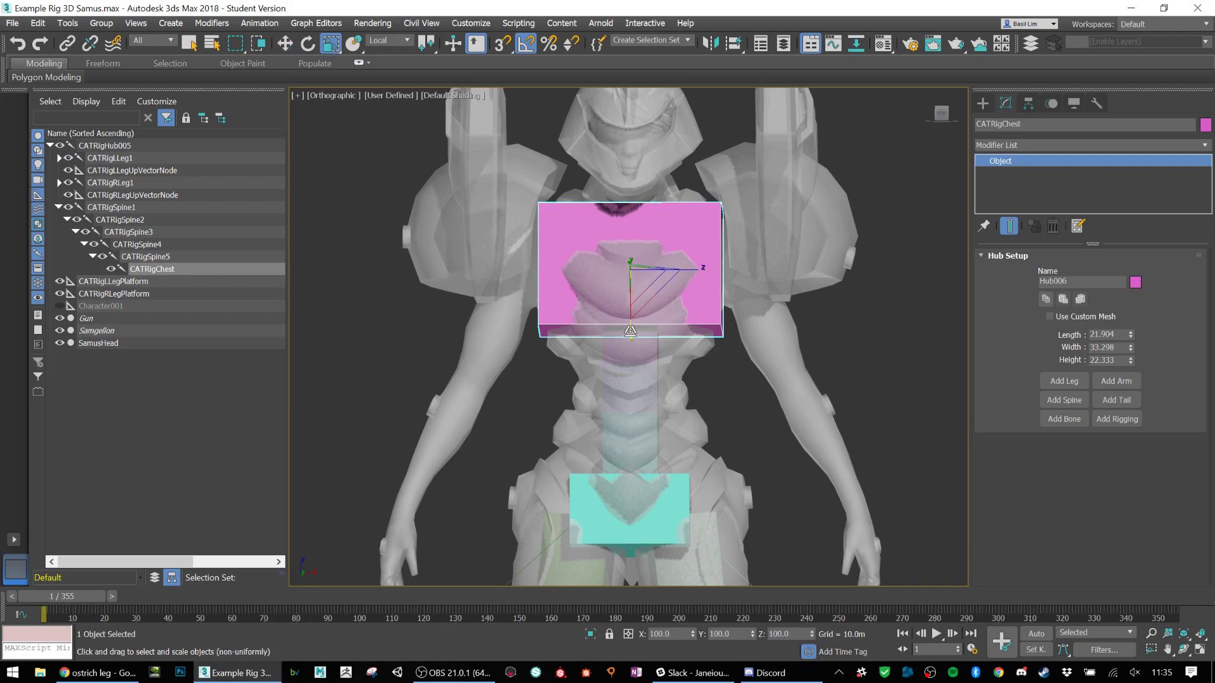
{"action": "left_click_drag", "start_coordinate": [630, 331], "coordinate": [630, 336]}
{"action": "key", "text": "w"}
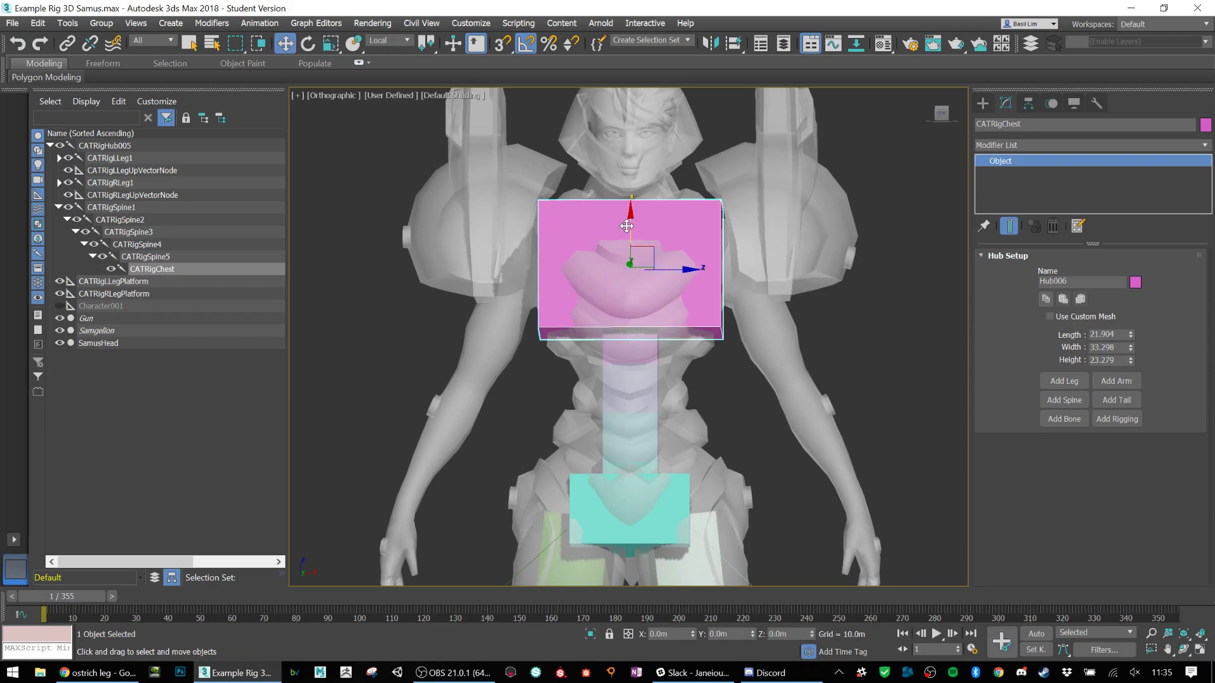
{"action": "left_click_drag", "start_coordinate": [628, 222], "coordinate": [628, 225]}
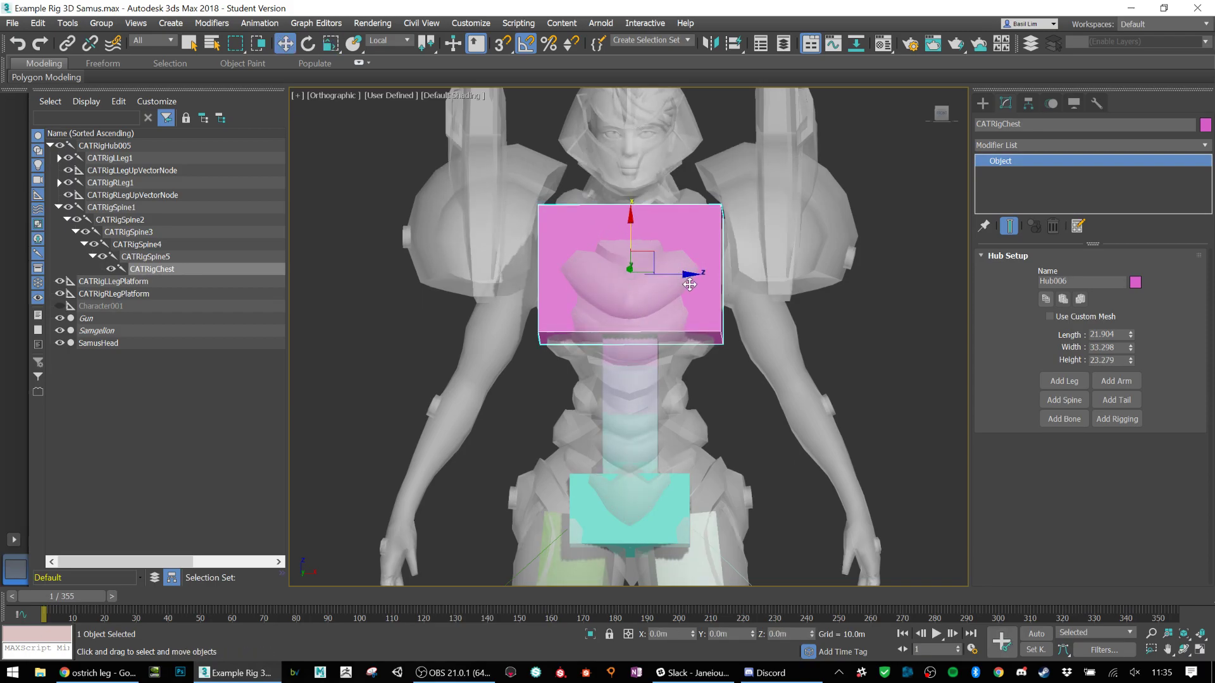
{"action": "key", "text": "r"}
{"action": "left_click_drag", "start_coordinate": [693, 274], "coordinate": [689, 274]}
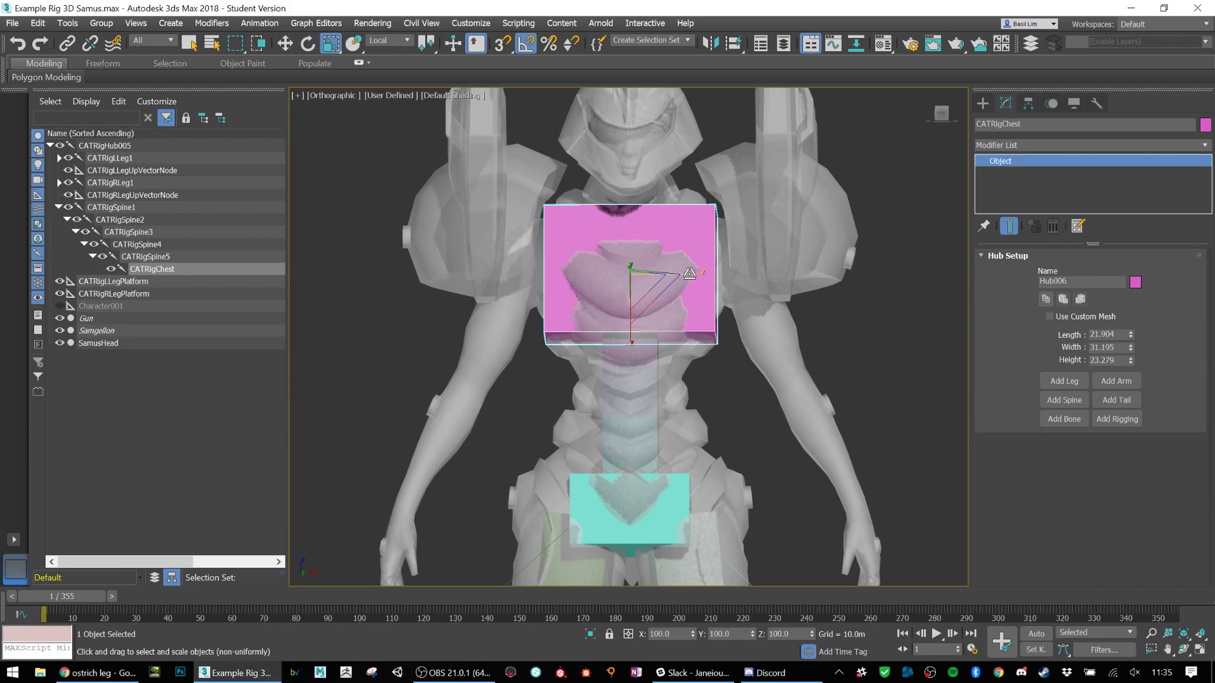
Step: Set the number of bones in the spine to 3
{"action": "left_click", "coordinate": [636, 350]}
{"action": "middle_click_drag", "start_coordinate": [636, 388], "coordinate": [645, 395], "text": "alt"}
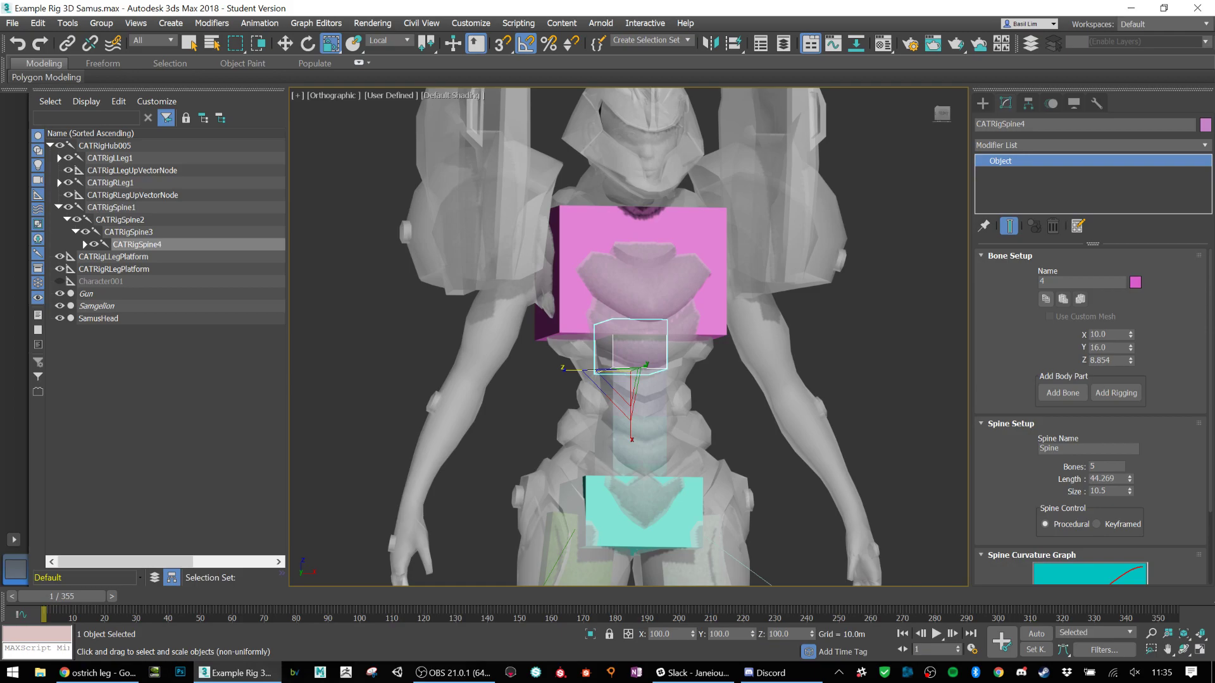
{"action": "left_click", "coordinate": [1069, 282]}
{"action": "left_click", "coordinate": [650, 437]}
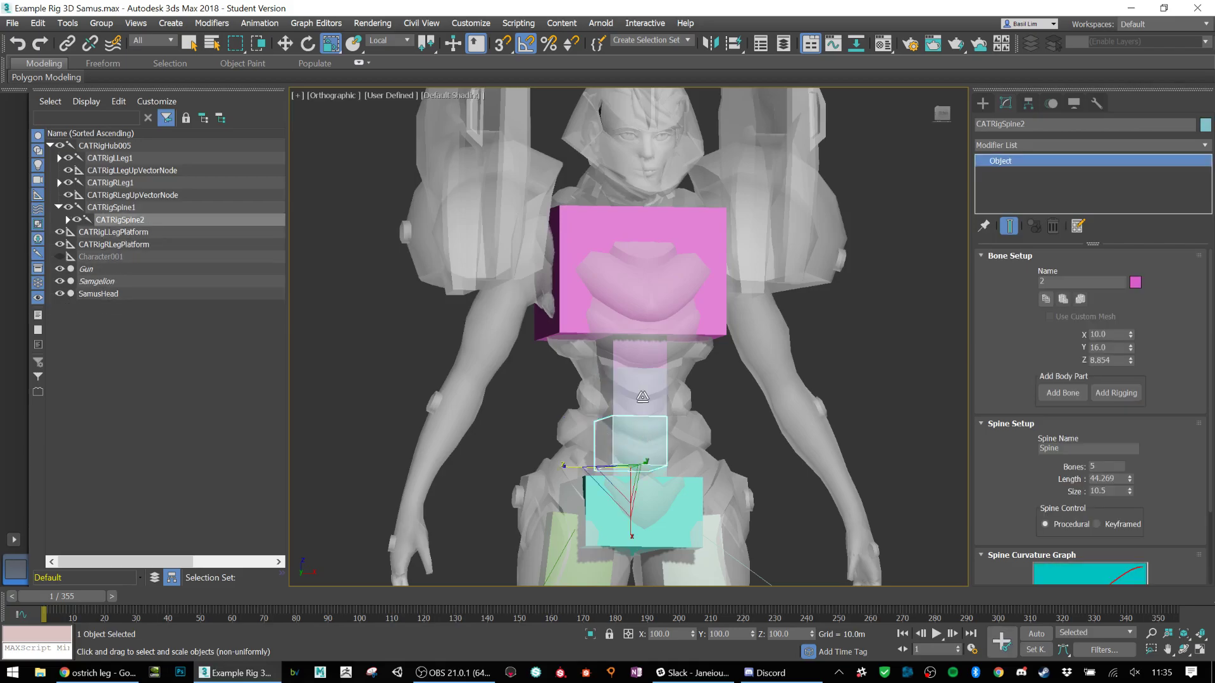
{"action": "double_click", "coordinate": [1066, 282]}
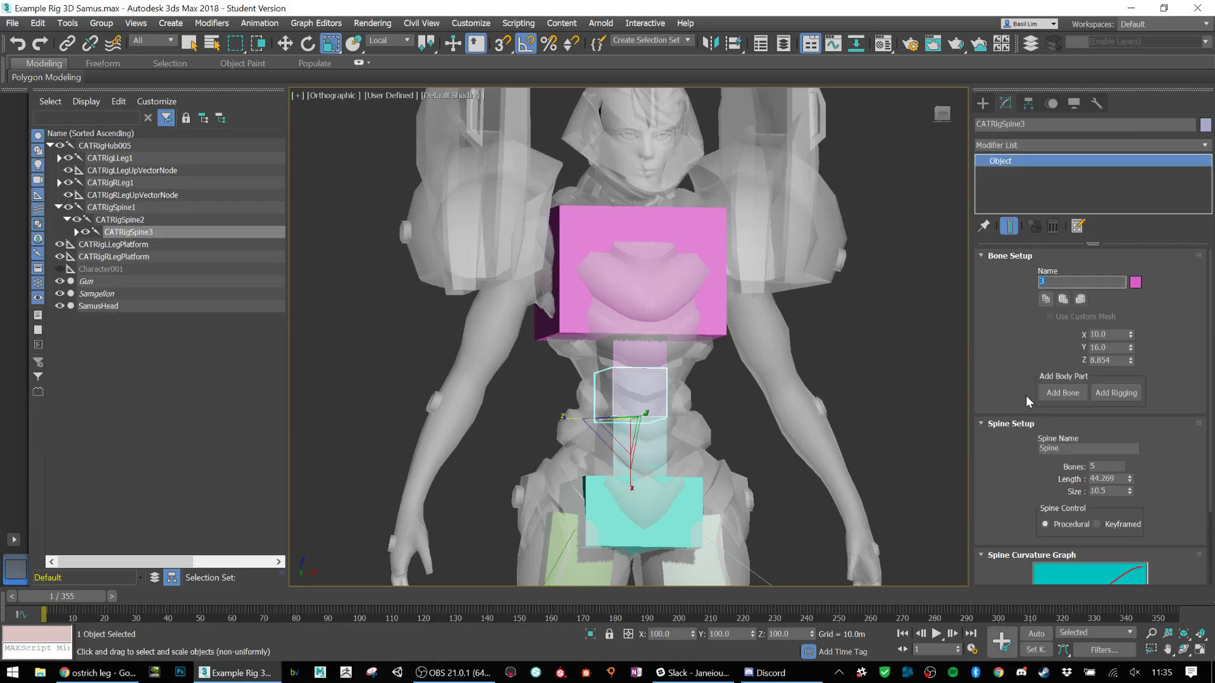
{"action": "scroll", "coordinate": [1020, 389], "scroll_direction": "down", "scroll_amount": 2}
{"action": "left_click_drag", "start_coordinate": [1101, 424], "coordinate": [940, 410]}
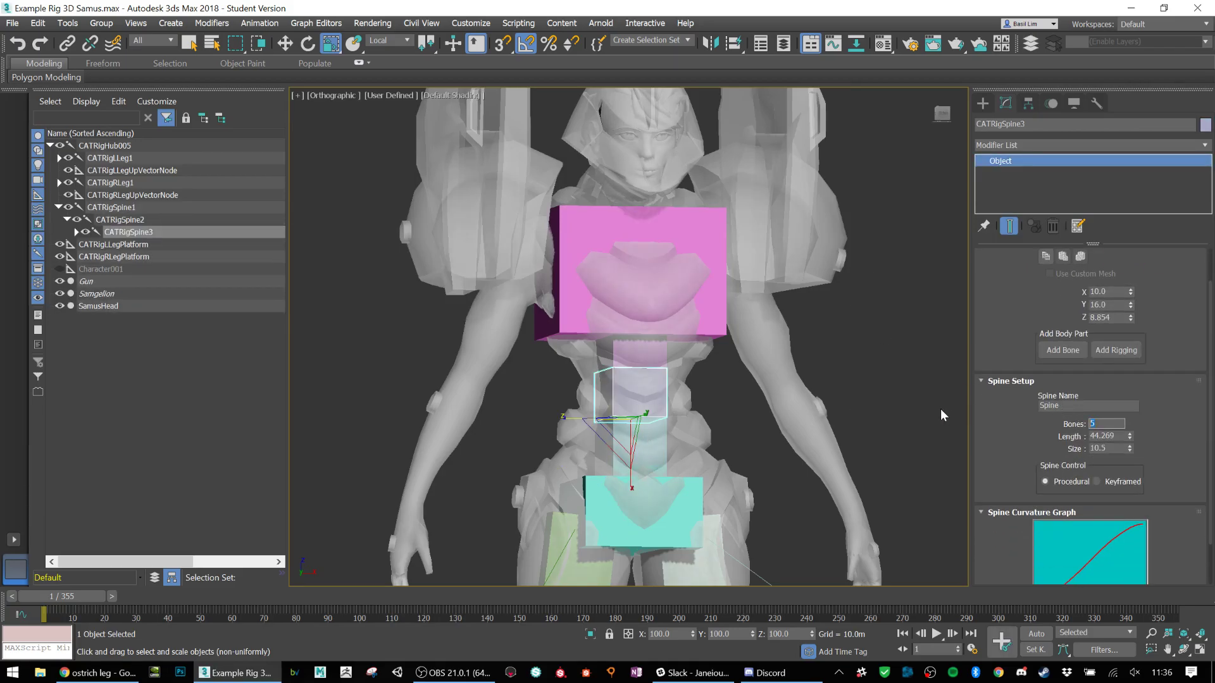
{"action": "type", "text": "3"}
{"action": "key", "text": "Return"}
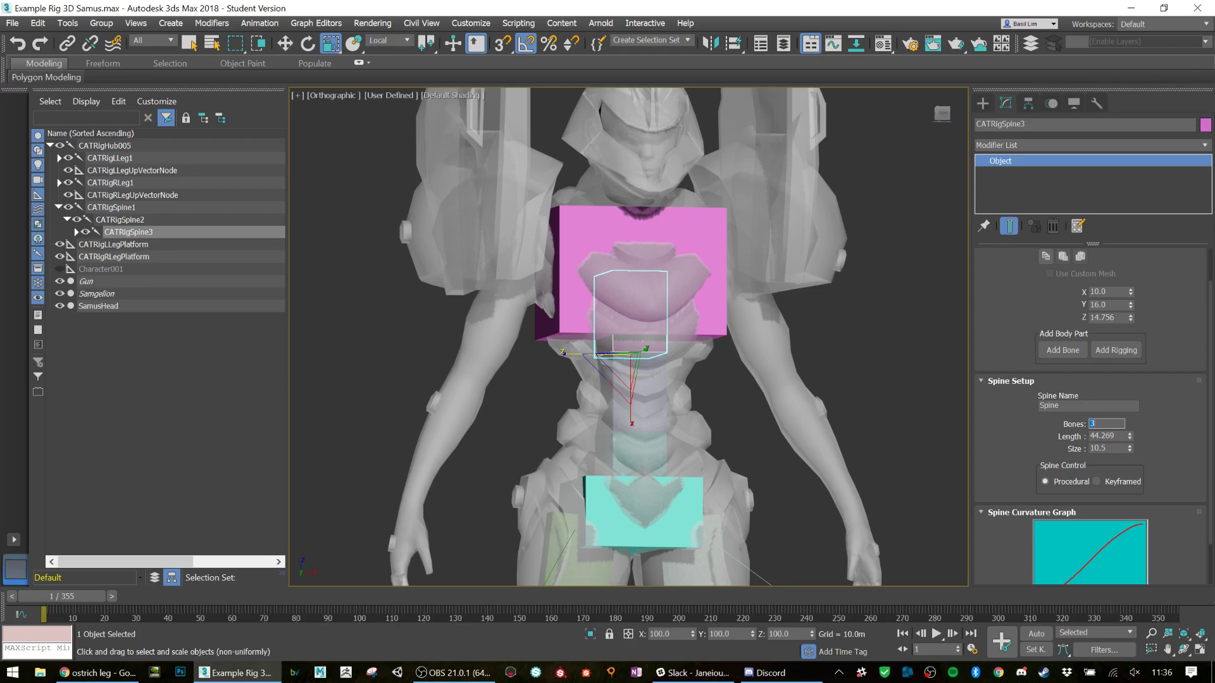
Step: Widen the lowest spine bone to an X size of about 21.1
{"action": "left_click", "coordinate": [667, 412]}
{"action": "middle_click_drag", "start_coordinate": [667, 412], "coordinate": [796, 415], "text": "alt"}
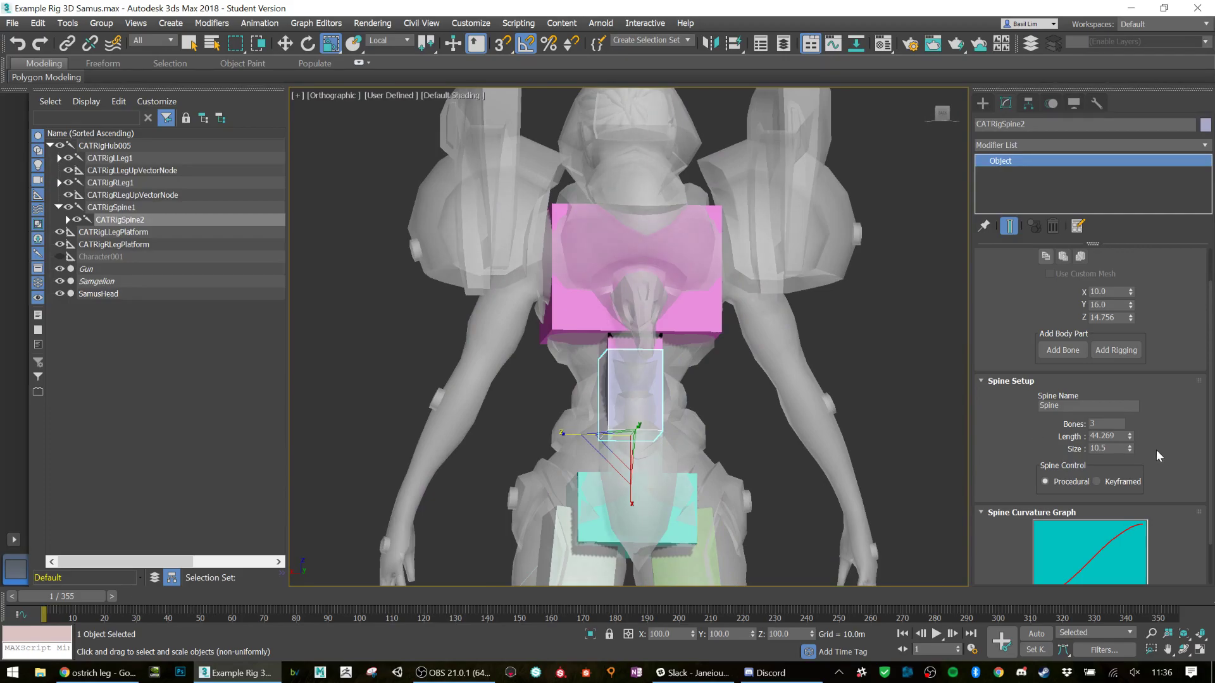
{"action": "middle_click_drag", "start_coordinate": [665, 420], "coordinate": [799, 473], "text": "alt"}
{"action": "left_click", "coordinate": [662, 467]}
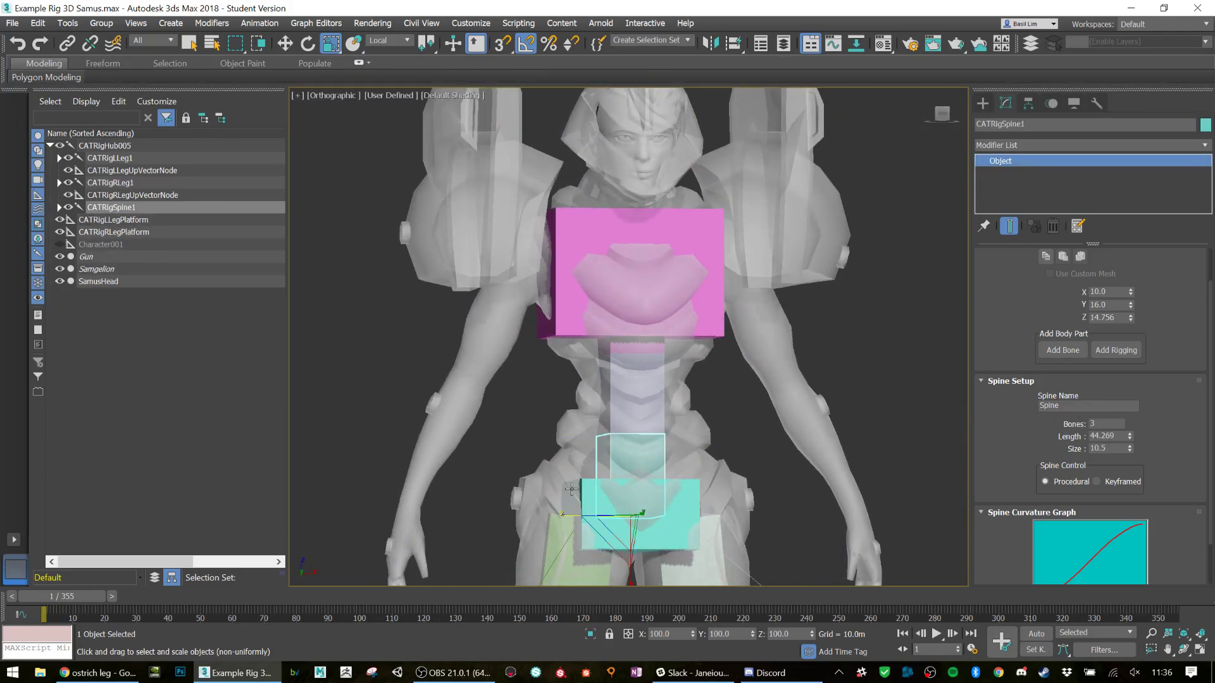
{"action": "left_click_drag", "start_coordinate": [612, 489], "coordinate": [528, 503]}
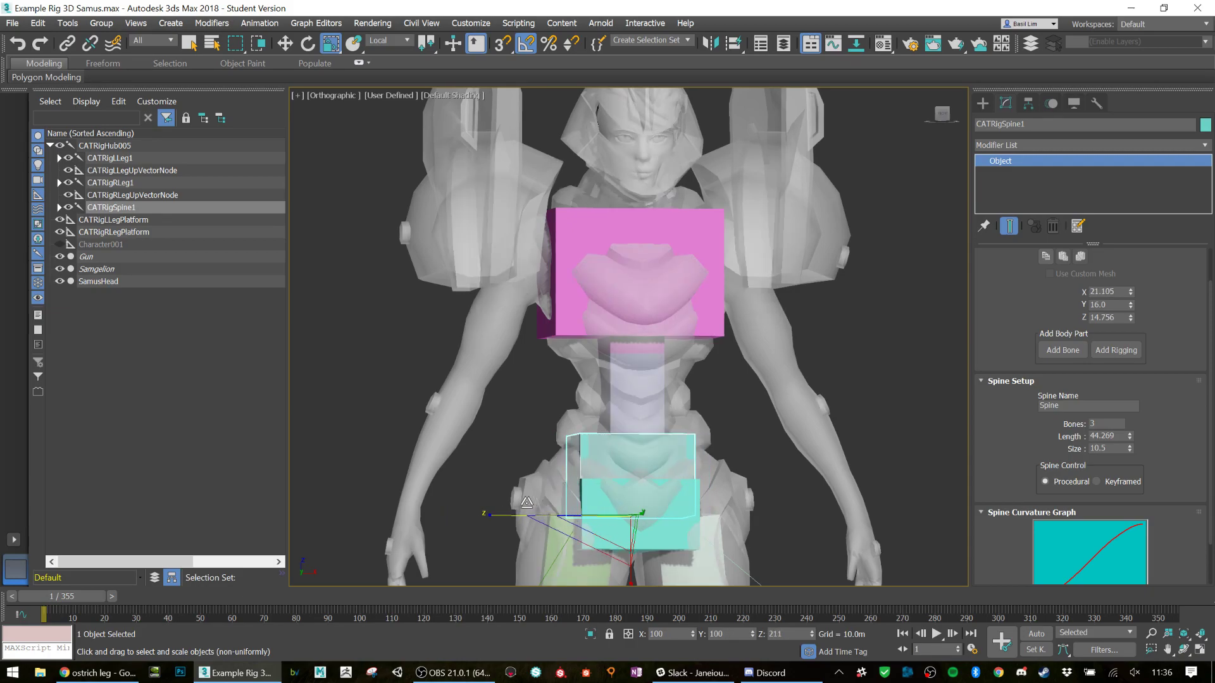
Step: Widen the middle spine bone to an X size of about 16.2 and broaden the top spine bone to fit the torso
{"action": "left_click", "coordinate": [649, 412]}
{"action": "left_click_drag", "start_coordinate": [575, 437], "coordinate": [548, 436]}
{"action": "mouse_move", "coordinate": [562, 437]}
{"action": "middle_mouse_down", "text": "alt"}
{"action": "mouse_move", "coordinate": [630, 441]}
{"action": "mouse_move", "coordinate": [579, 435]}
{"action": "middle_mouse_up", "text": "alt"}
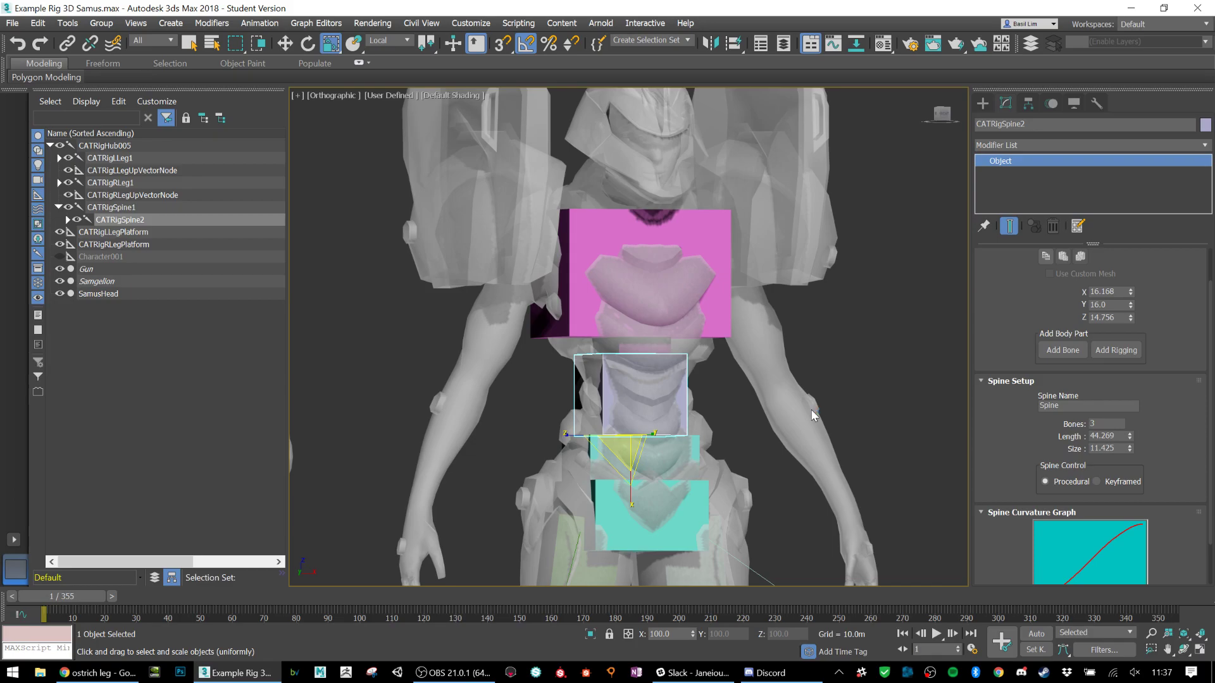
{"action": "left_click", "coordinate": [559, 347]}
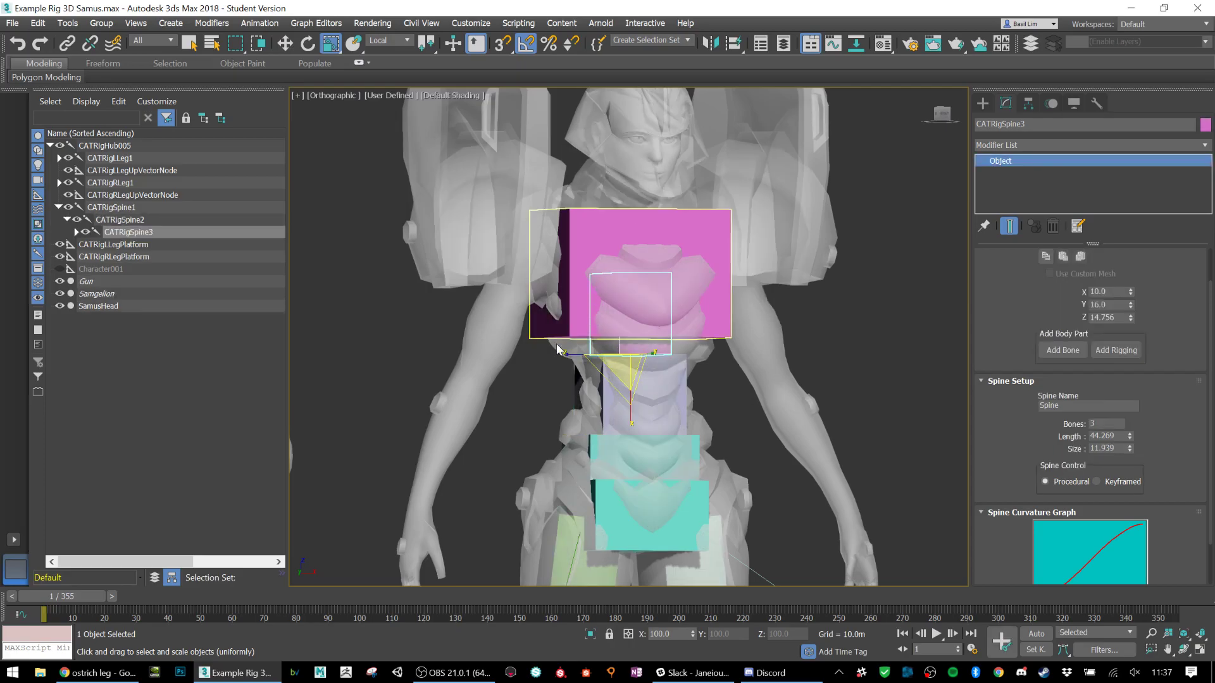
{"action": "left_click_drag", "start_coordinate": [559, 348], "coordinate": [524, 346]}
{"action": "mouse_move", "coordinate": [664, 376]}
{"action": "middle_mouse_down", "text": "alt"}
{"action": "mouse_move", "coordinate": [638, 356]}
{"action": "mouse_move", "coordinate": [671, 376]}
{"action": "mouse_move", "coordinate": [644, 377]}
{"action": "middle_mouse_up", "text": "alt"}
Step: Fine-tune the widths of the lowest and middle spine bones to follow the waist of the character
{"action": "left_click", "coordinate": [606, 449]}
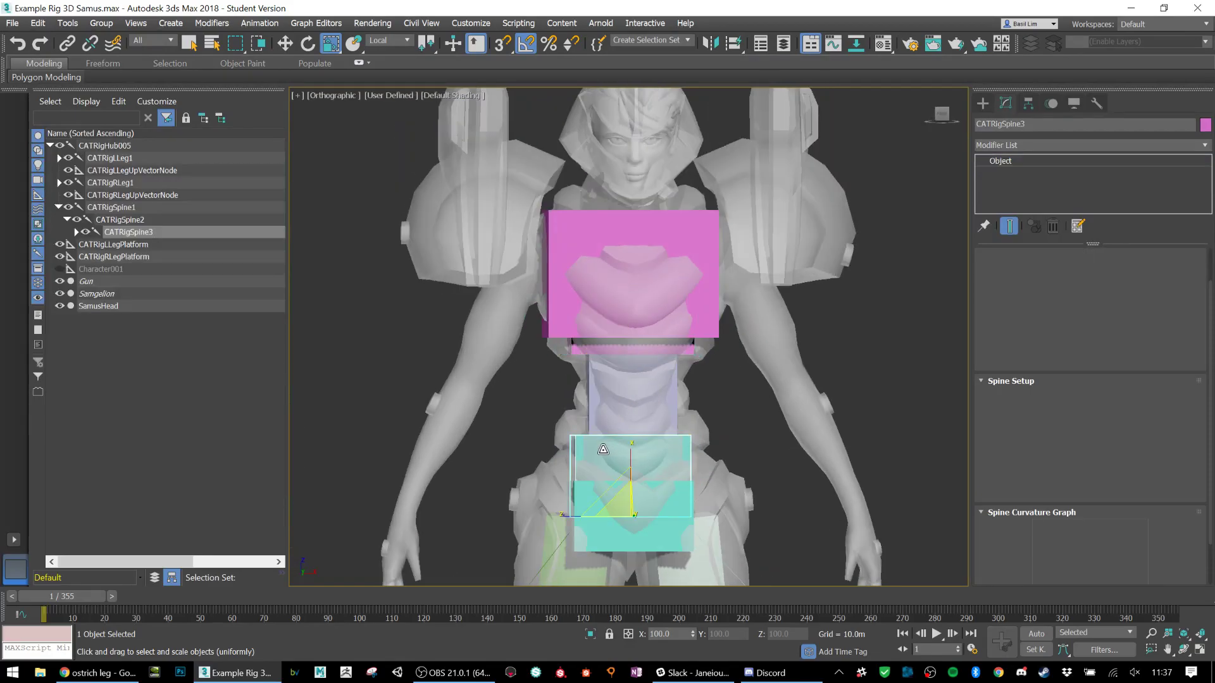
{"action": "left_click_drag", "start_coordinate": [567, 515], "coordinate": [557, 518]}
{"action": "left_click", "coordinate": [568, 433]}
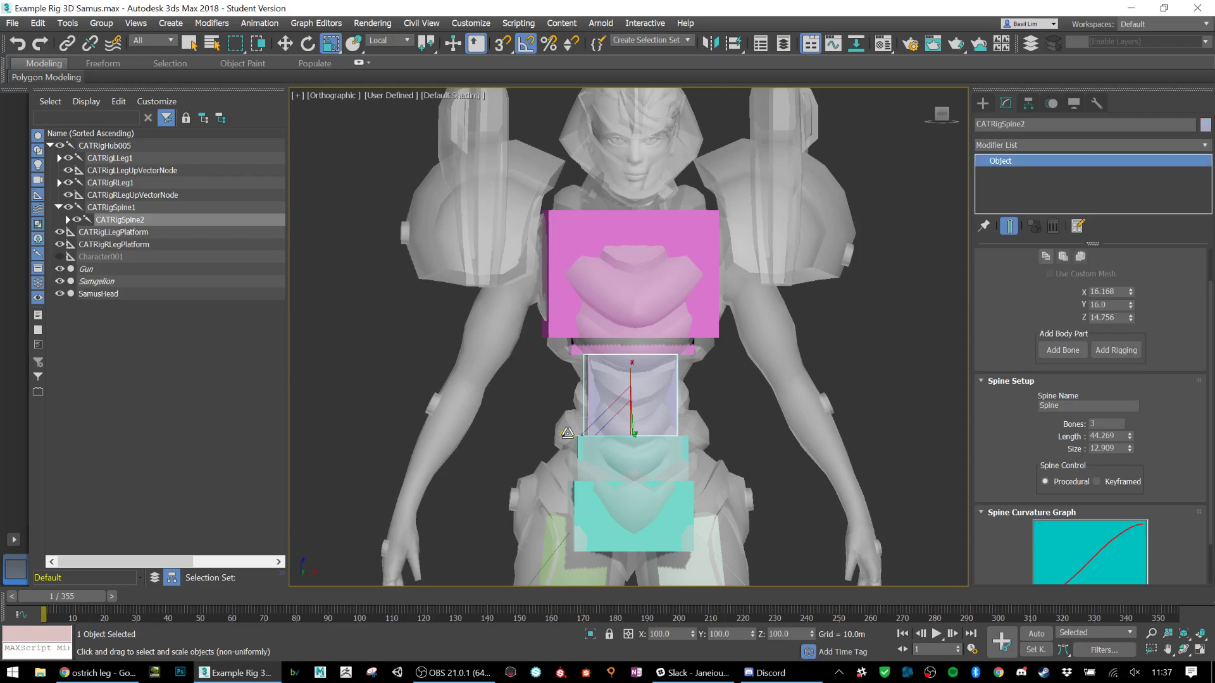
{"action": "left_click_drag", "start_coordinate": [567, 433], "coordinate": [563, 433]}
{"action": "left_click", "coordinate": [609, 449]}
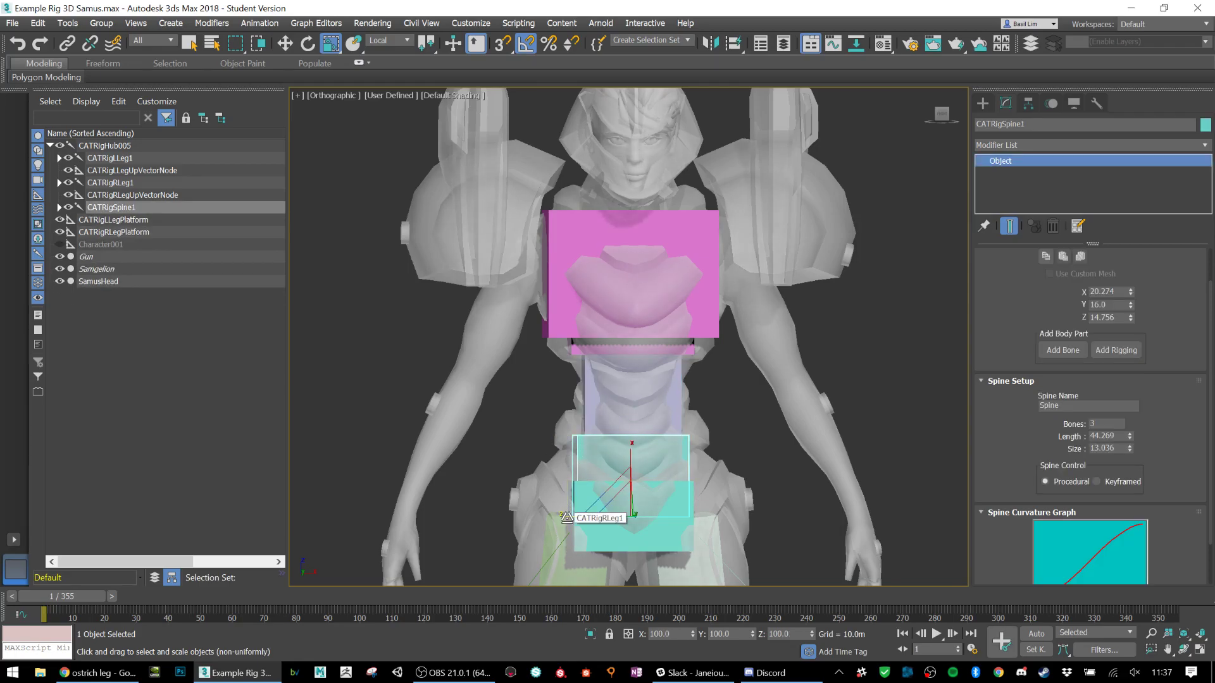
{"action": "left_click_drag", "start_coordinate": [568, 516], "coordinate": [565, 517]}
Step: Adjust the chest hub's height position so that it sits over the top spine bone and covers the chest
{"action": "left_click", "coordinate": [655, 279]}
{"action": "middle_click_drag", "start_coordinate": [791, 290], "coordinate": [756, 360]}
{"action": "key", "text": "w"}
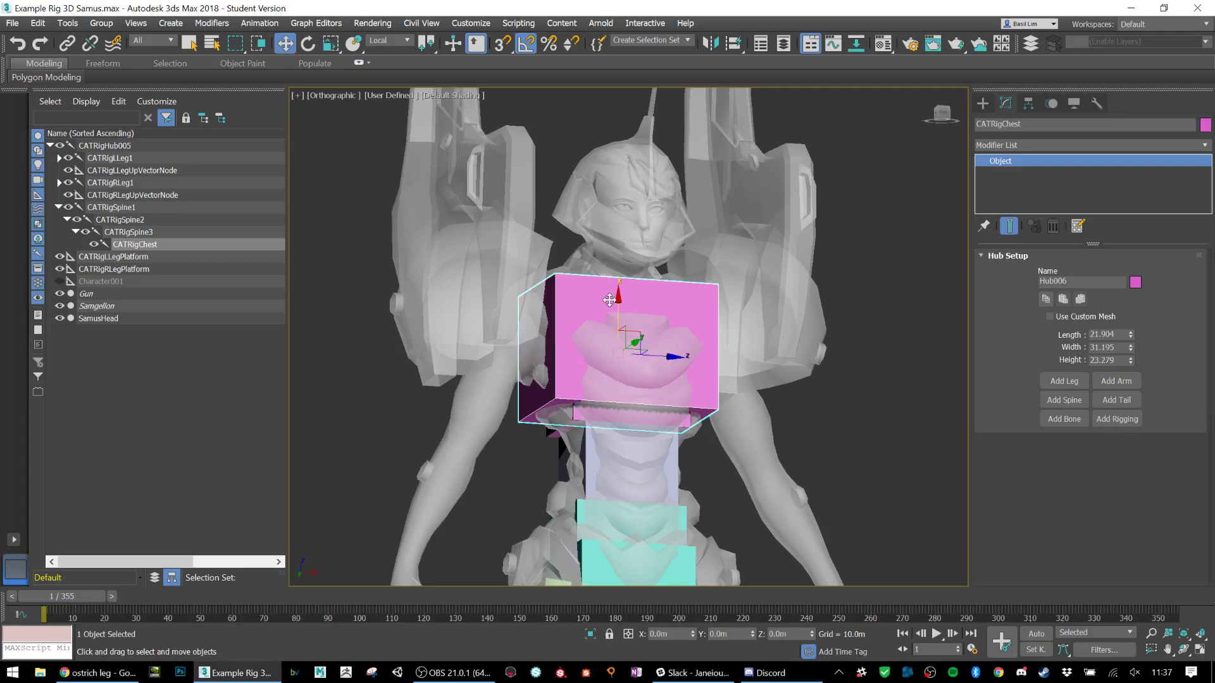
{"action": "left_click_drag", "start_coordinate": [615, 298], "coordinate": [620, 282]}
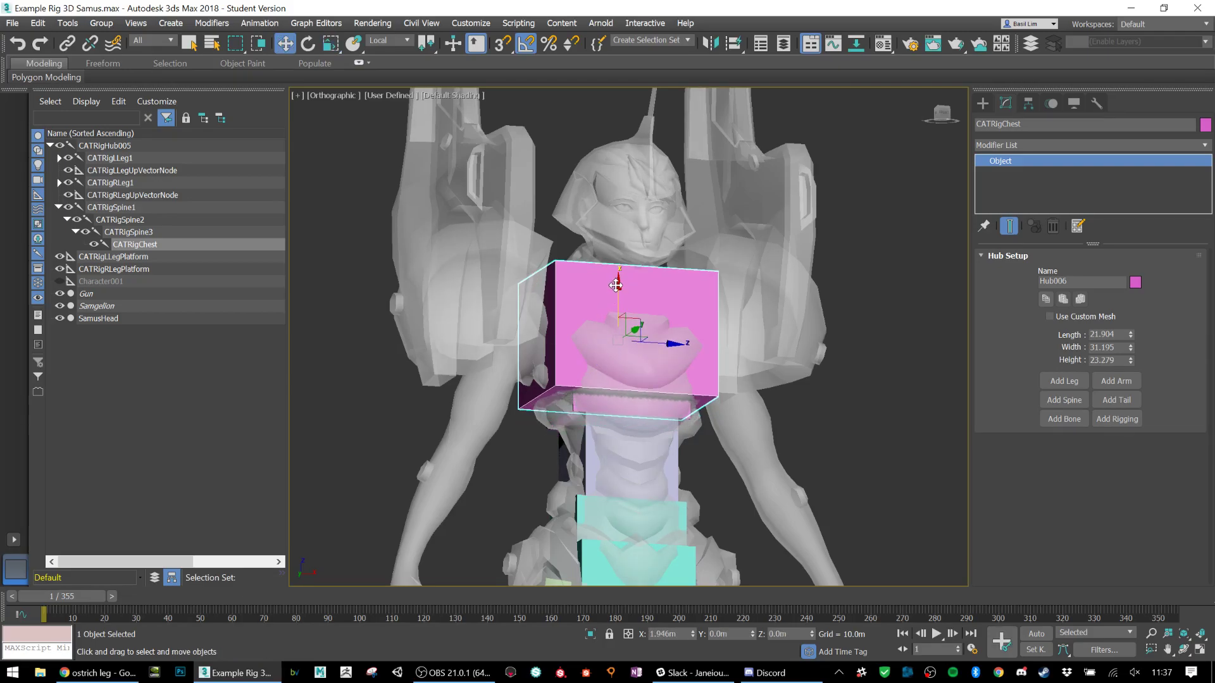
{"action": "middle_click_drag", "start_coordinate": [782, 336], "coordinate": [758, 269], "text": "alt"}
{"action": "left_click_drag", "start_coordinate": [655, 203], "coordinate": [655, 211]}
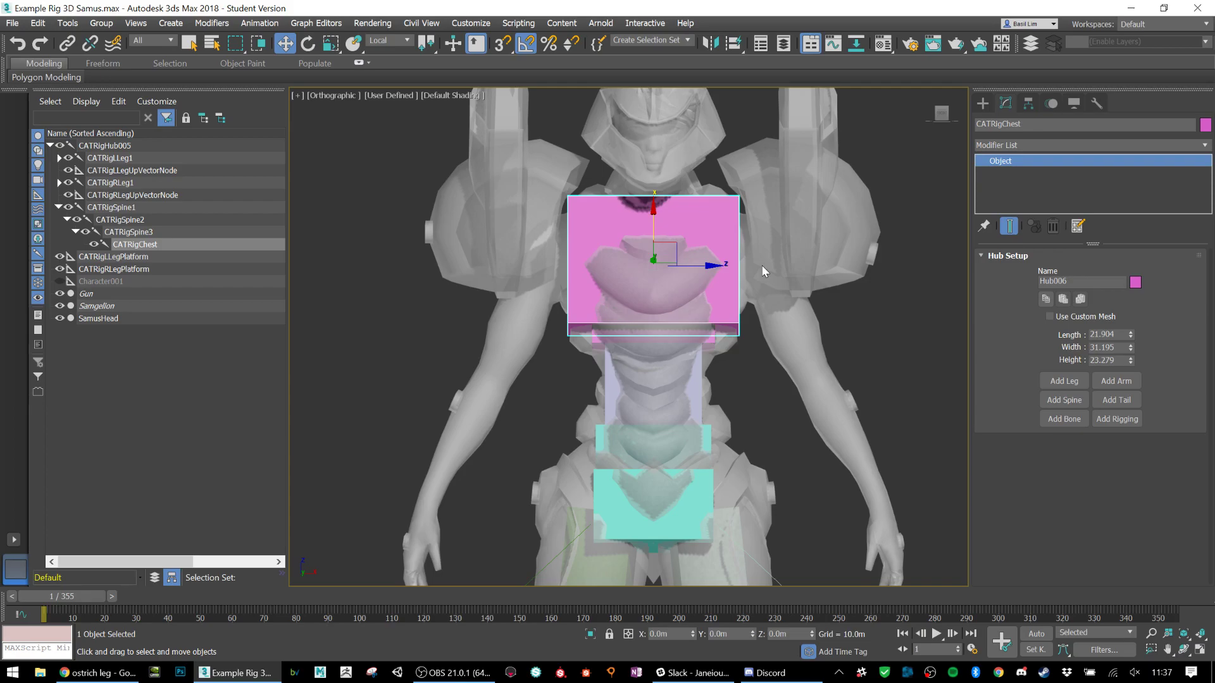
Step: Add a left arm with collarbone and palm to the chest hub
{"action": "left_click", "coordinate": [1110, 385]}
{"action": "middle_click_drag", "start_coordinate": [747, 364], "coordinate": [747, 321]}
{"action": "left_click", "coordinate": [746, 227]}
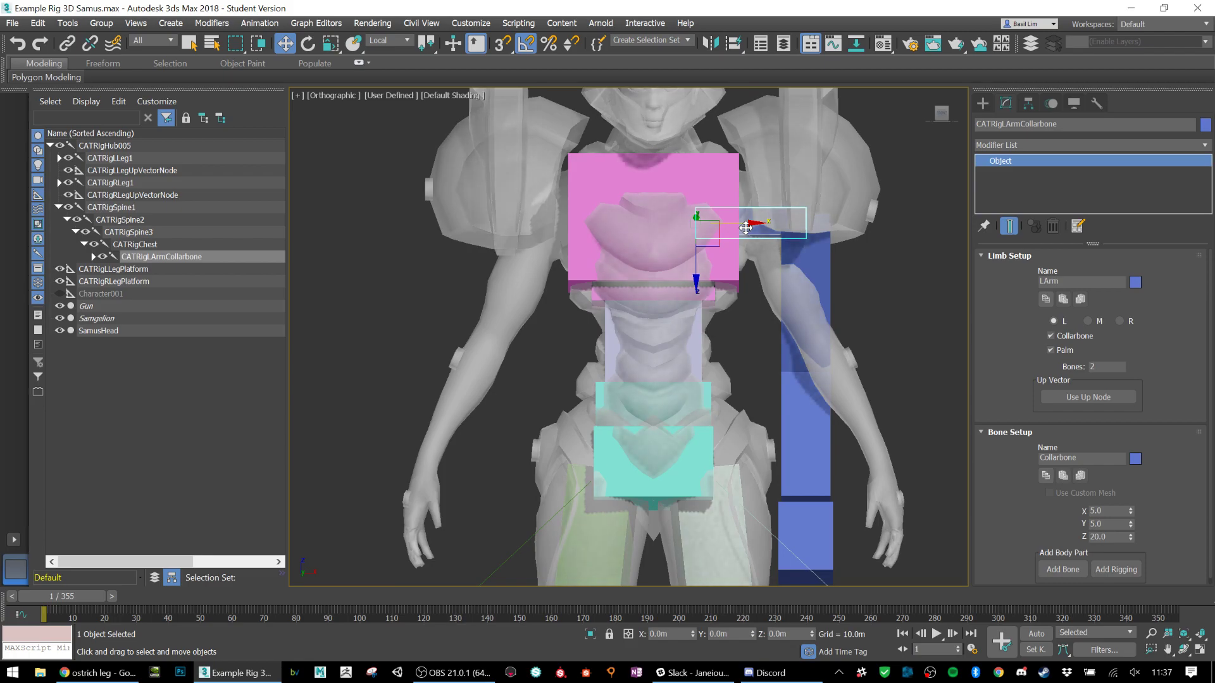
{"action": "middle_click_drag", "start_coordinate": [922, 336], "coordinate": [848, 259]}
{"action": "left_click", "coordinate": [850, 252]}
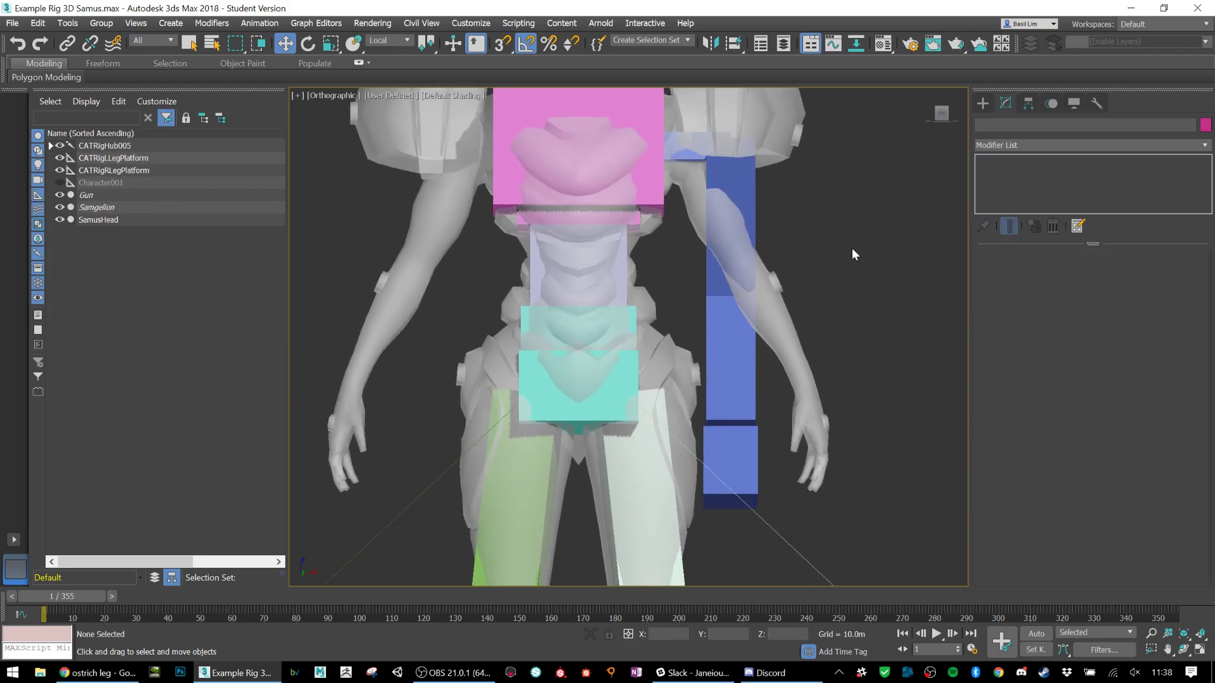
Step: Move the left palm bone onto the mesh's hand in front and side views, using View reference coordinates
{"action": "left_click", "coordinate": [750, 453]}
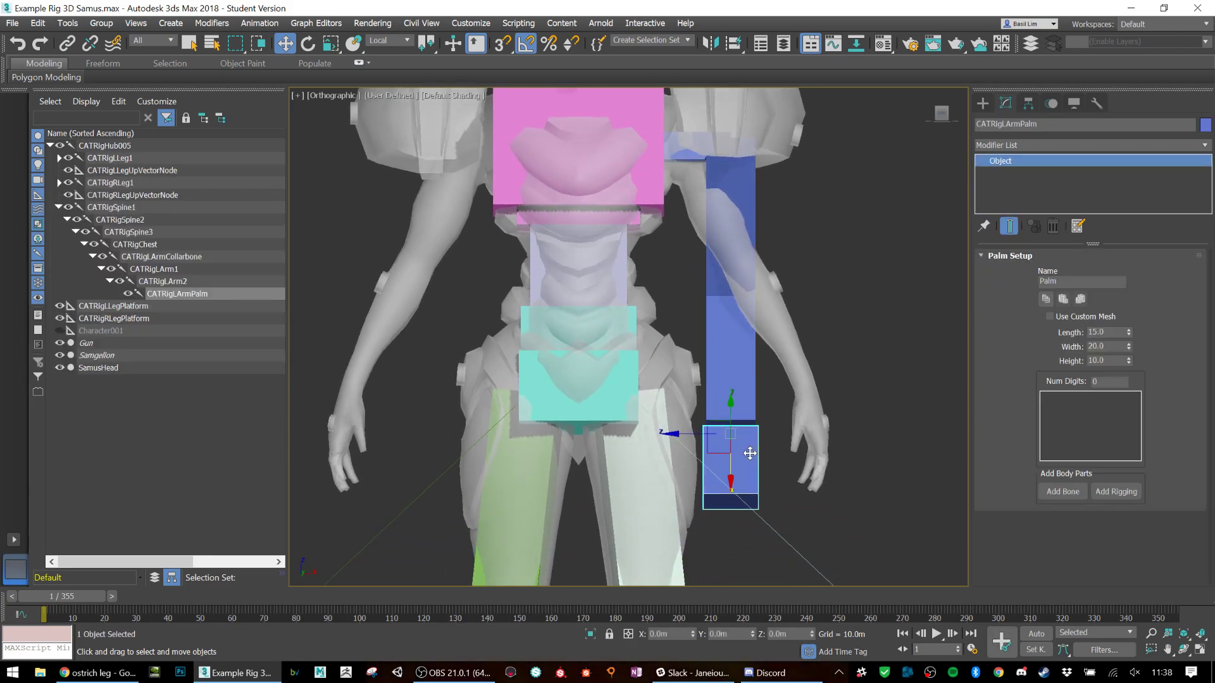
{"action": "middle_click_drag", "start_coordinate": [786, 453], "coordinate": [763, 462], "text": "alt"}
{"action": "scroll", "coordinate": [750, 465], "scroll_direction": "up", "scroll_amount": 3}
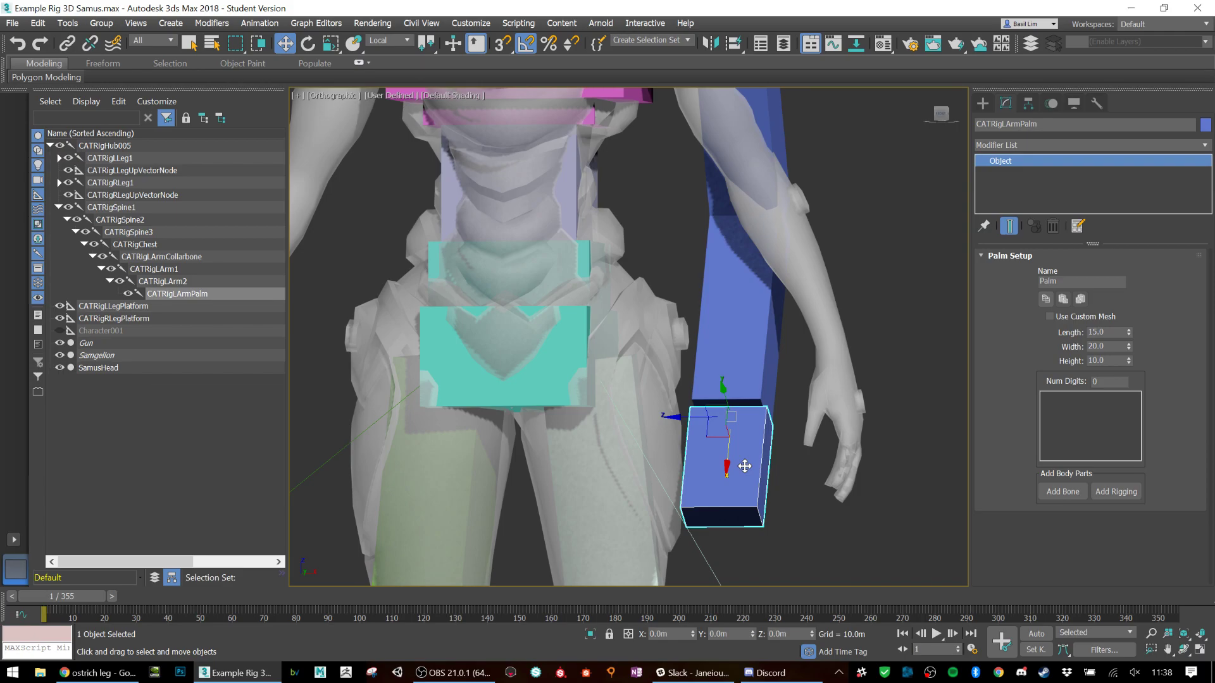
{"action": "middle_click_drag", "start_coordinate": [798, 499], "coordinate": [696, 479], "text": "alt"}
{"action": "middle_click_drag", "start_coordinate": [707, 412], "coordinate": [693, 418], "text": "alt"}
{"action": "left_click", "coordinate": [388, 39]}
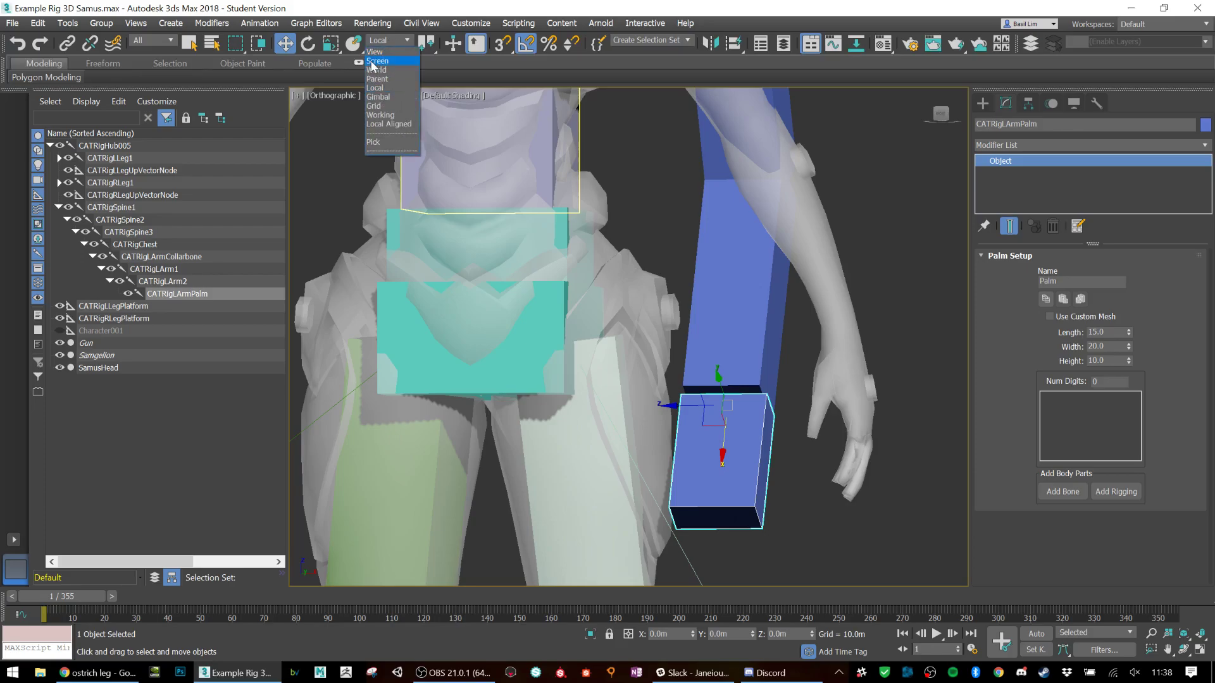
{"action": "left_click", "coordinate": [374, 51]}
{"action": "left_click_drag", "start_coordinate": [751, 379], "coordinate": [857, 347]}
{"action": "middle_click_drag", "start_coordinate": [929, 423], "coordinate": [873, 377], "text": "alt"}
{"action": "scroll", "coordinate": [873, 374], "scroll_direction": "up", "scroll_amount": 4}
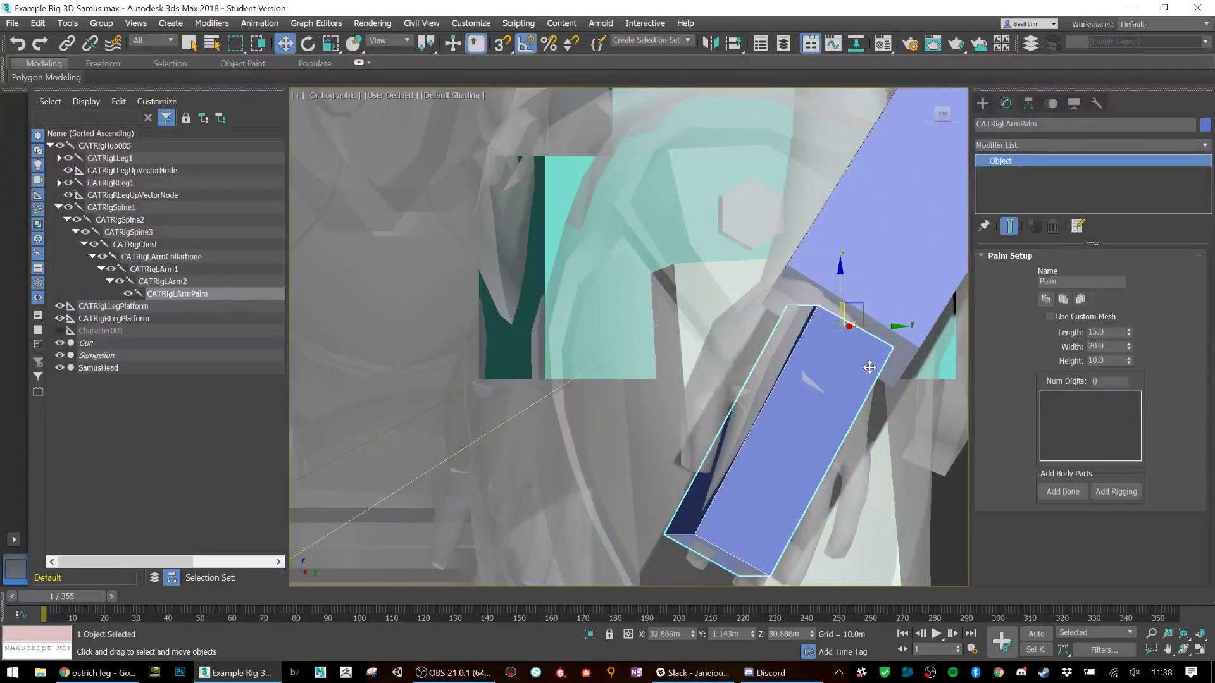
{"action": "left_click_drag", "start_coordinate": [861, 311], "coordinate": [887, 311]}
Step: Rotate the left palm bone 15° about its local Y axis to follow the hand in side view
{"action": "key", "text": "e"}
{"action": "middle_click_drag", "start_coordinate": [855, 374], "coordinate": [857, 366], "text": "alt"}
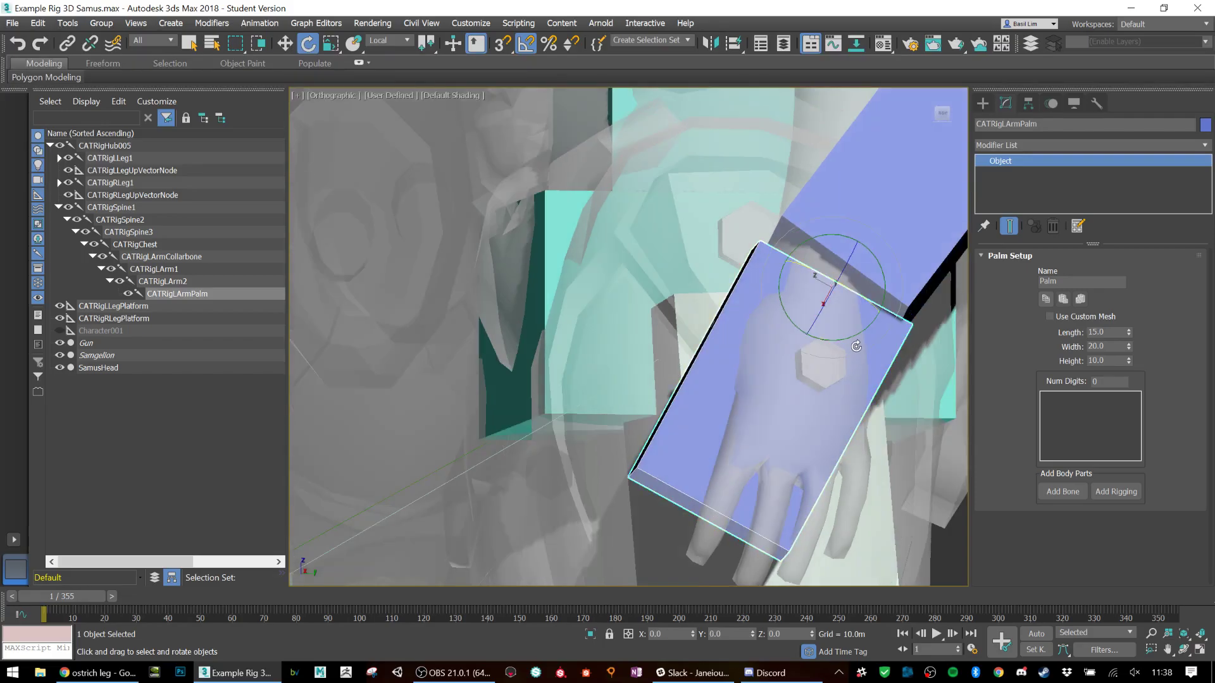
{"action": "left_click_drag", "start_coordinate": [846, 340], "coordinate": [853, 336]}
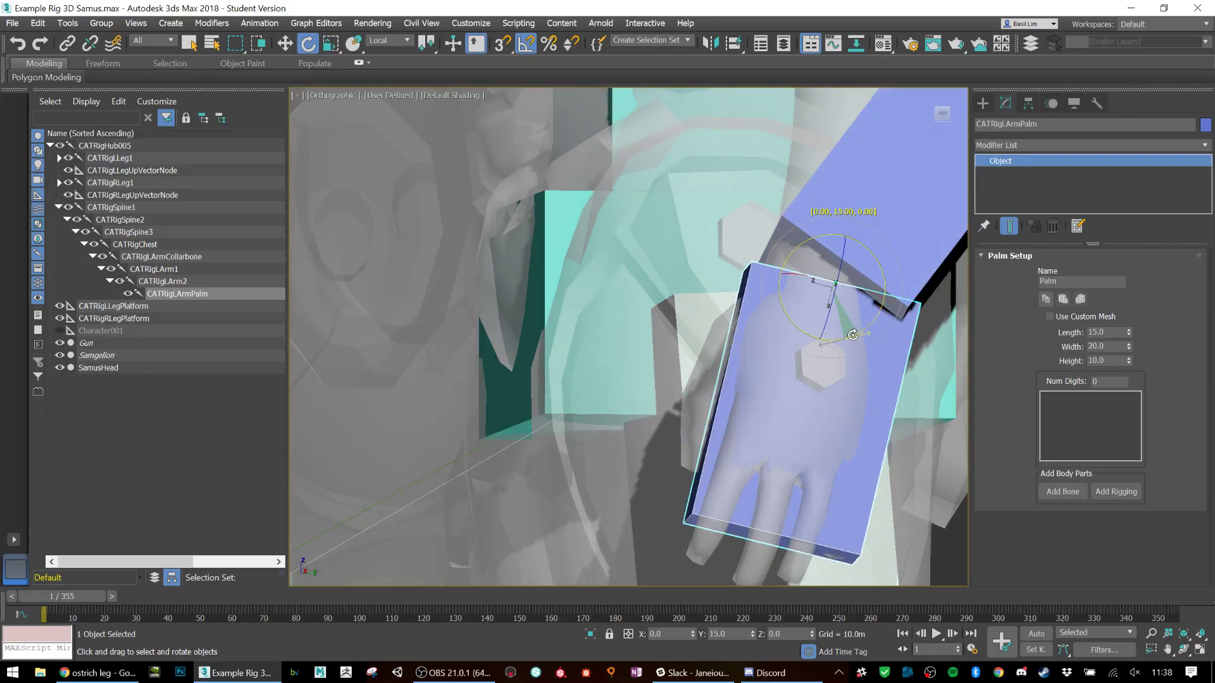
{"action": "middle_click_drag", "start_coordinate": [718, 373], "coordinate": [780, 388], "text": "alt"}
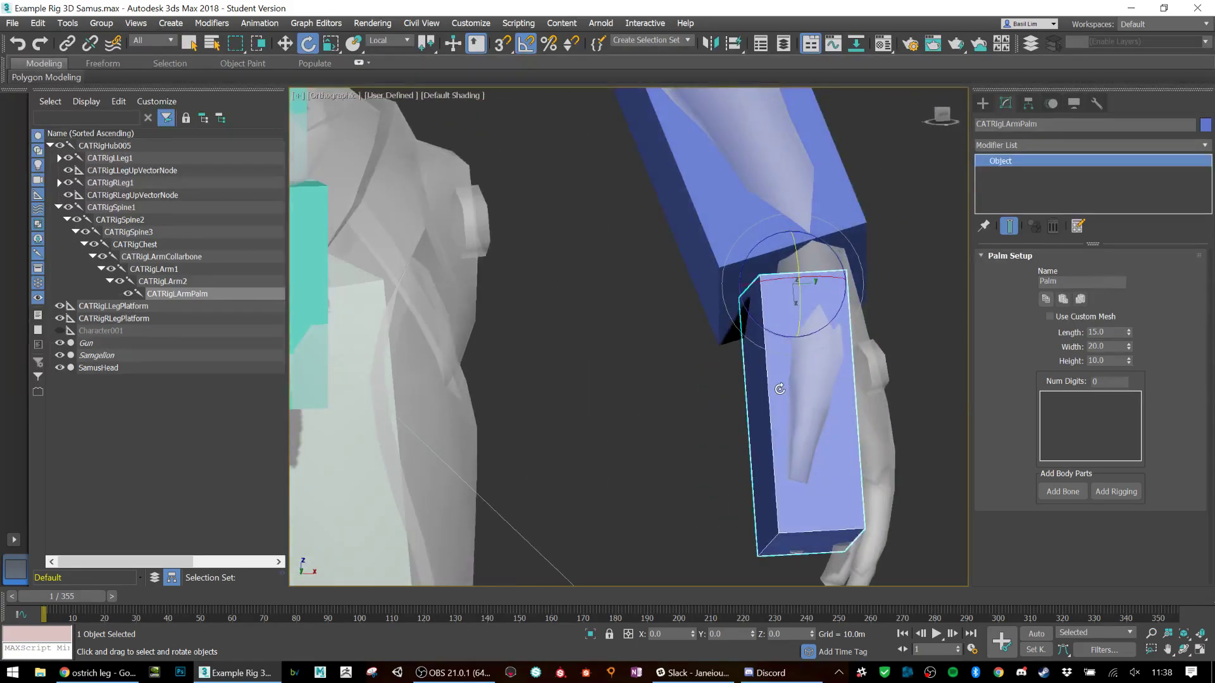
Step: Shift the palm bone to the wrist and tilt it to follow the hand's slant in front view
{"action": "key", "text": "w"}
{"action": "left_click_drag", "start_coordinate": [807, 272], "coordinate": [853, 312]}
{"action": "key", "text": "e"}
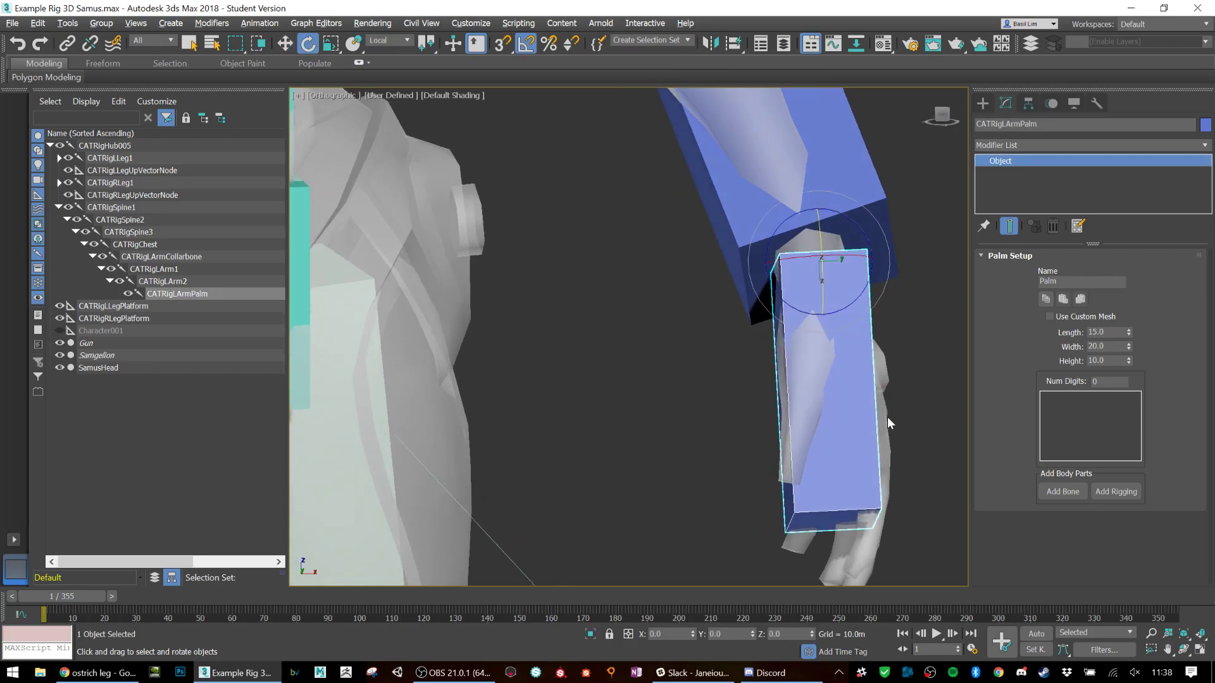
{"action": "mouse_move", "coordinate": [843, 308]}
{"action": "left_mouse_down"}
{"action": "mouse_move", "coordinate": [836, 336]}
{"action": "mouse_move", "coordinate": [829, 307]}
{"action": "left_mouse_up"}
Step: Scale the palm bone to fit the hand, about 9.9 long, 15.8 wide and 6.8 high
{"action": "key", "text": "r"}
{"action": "middle_click_drag", "start_coordinate": [838, 323], "coordinate": [821, 302], "text": "alt"}
{"action": "left_click_drag", "start_coordinate": [879, 257], "coordinate": [867, 261]}
{"action": "middle_click_drag", "start_coordinate": [867, 263], "coordinate": [823, 292], "text": "alt"}
{"action": "mouse_move", "coordinate": [802, 258]}
{"action": "left_mouse_down"}
{"action": "mouse_move", "coordinate": [829, 267]}
{"action": "mouse_move", "coordinate": [815, 263]}
{"action": "left_mouse_up"}
{"action": "middle_click_drag", "start_coordinate": [815, 273], "coordinate": [849, 334], "text": "alt"}
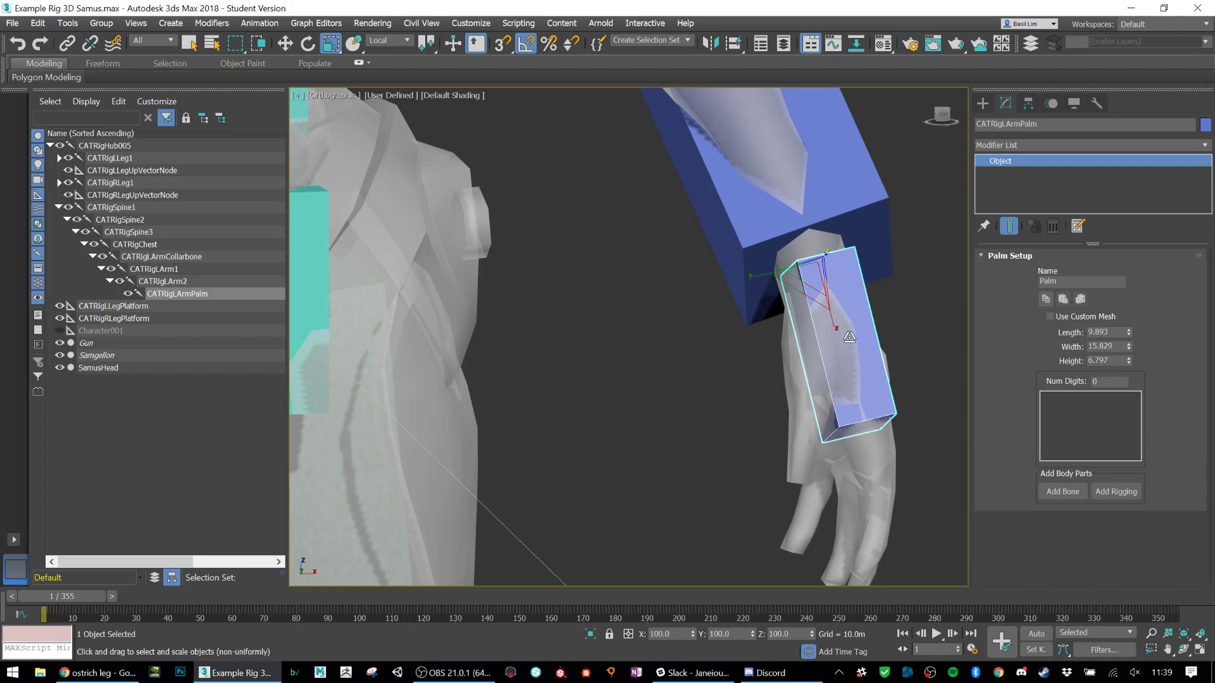
{"action": "scroll", "coordinate": [849, 337], "scroll_direction": "up", "scroll_amount": 5}
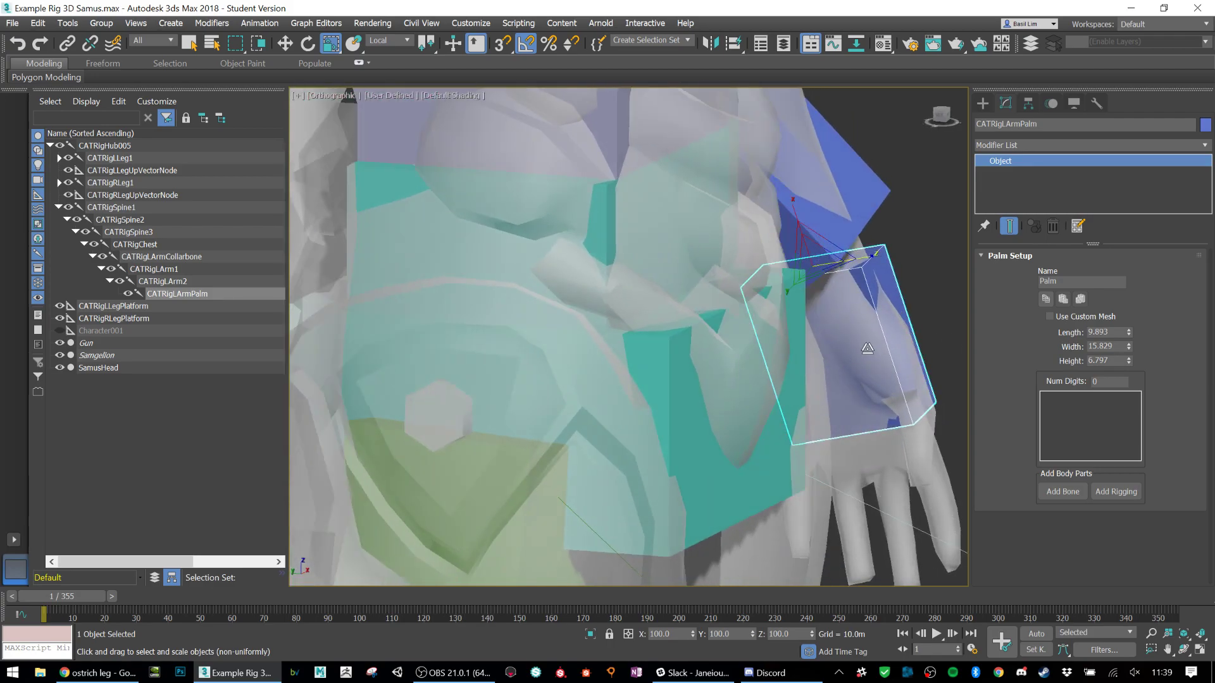
{"action": "middle_click_drag", "start_coordinate": [871, 352], "coordinate": [809, 361], "text": "alt"}
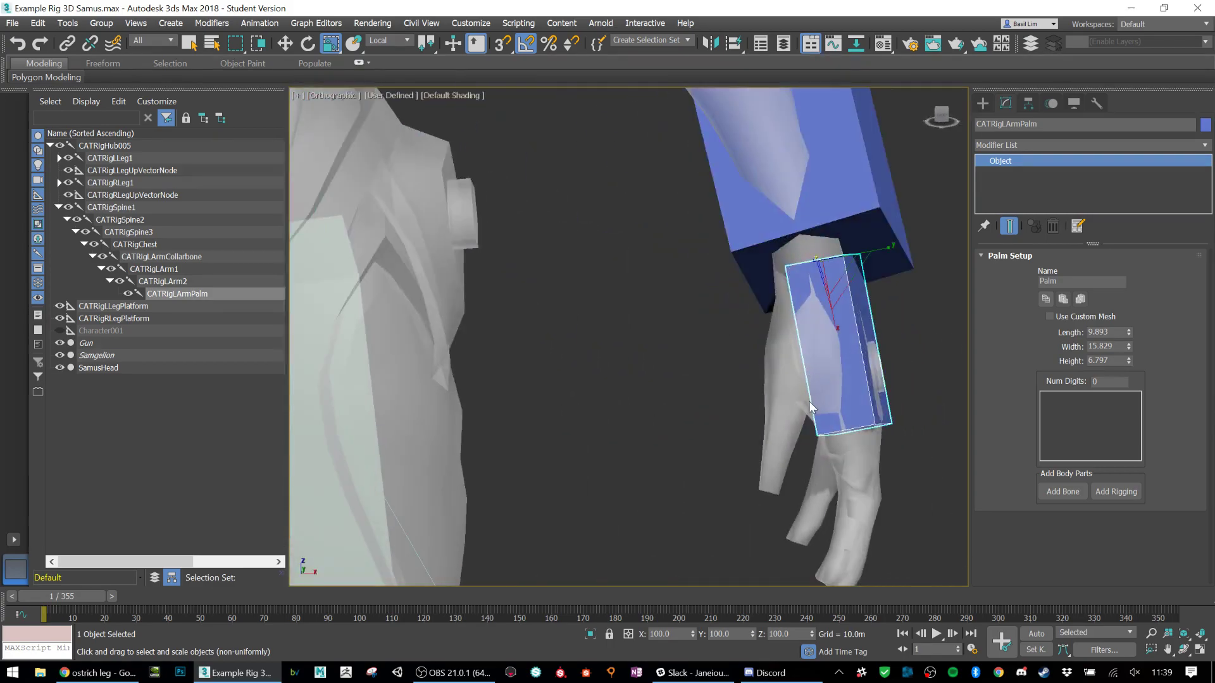
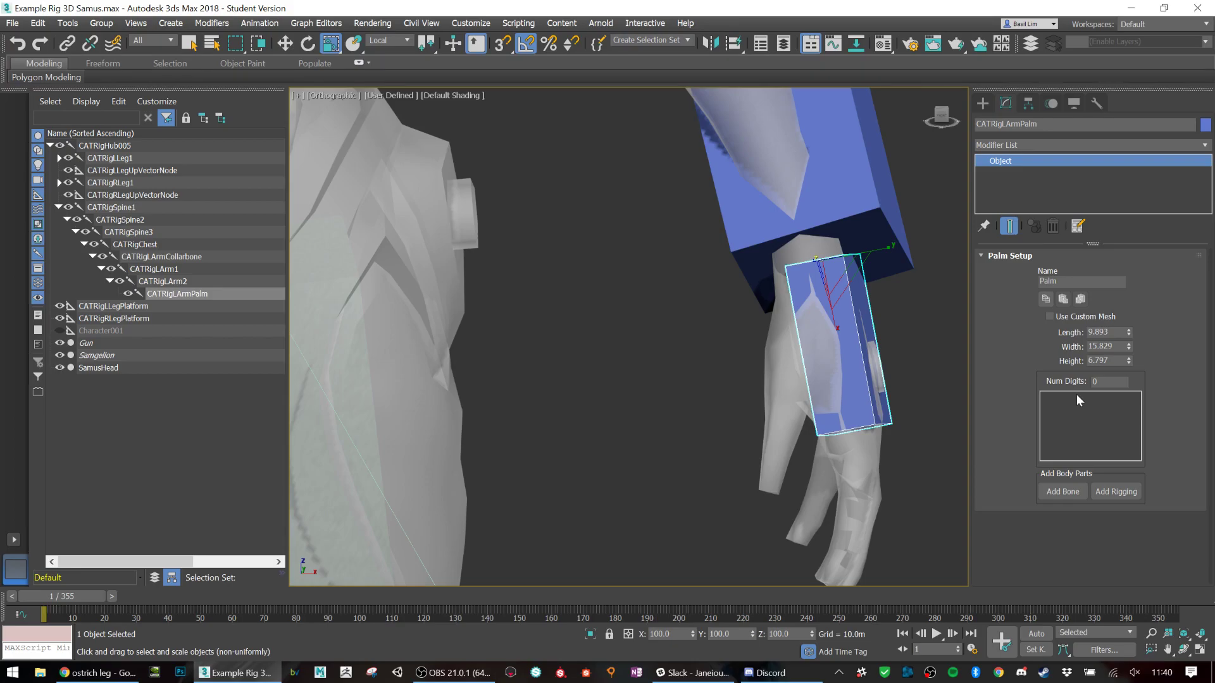
Step: Twist the palm bone to match the hand's orientation seen from the fingers, turning off angle snap for fine rotation
{"action": "scroll", "coordinate": [883, 440], "scroll_direction": "up", "scroll_amount": 6}
{"action": "middle_click_drag", "start_coordinate": [813, 419], "coordinate": [858, 308], "text": "alt"}
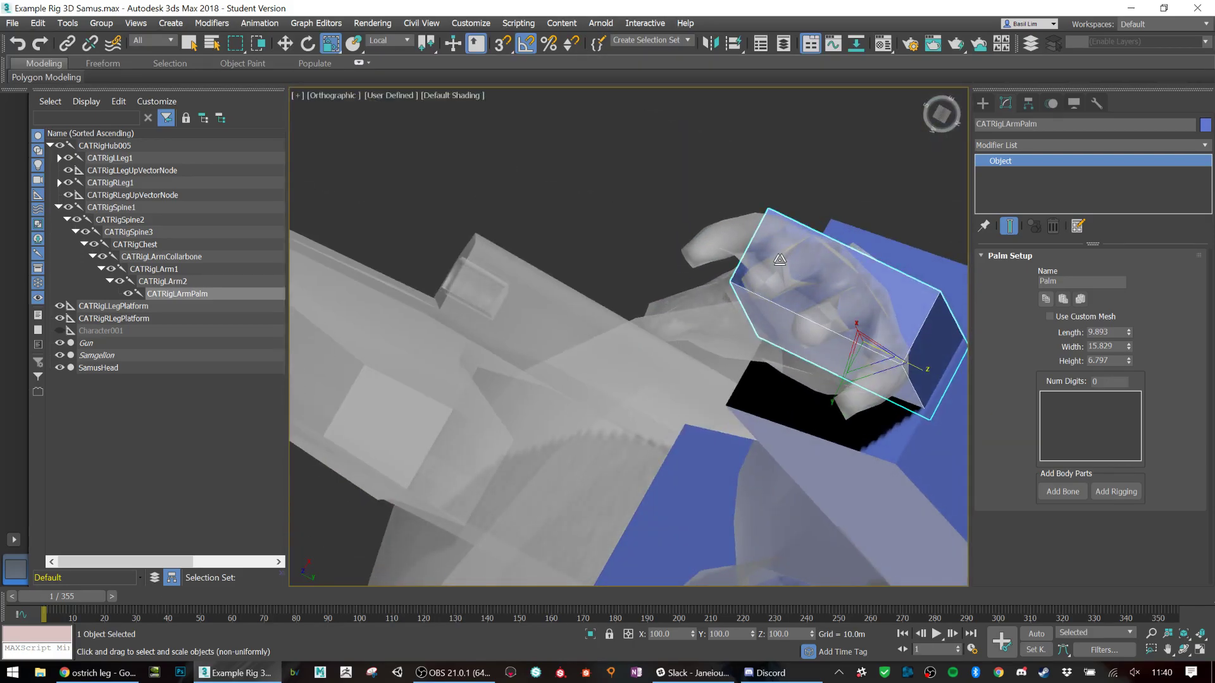
{"action": "key", "text": "e"}
{"action": "middle_click_drag", "start_coordinate": [780, 259], "coordinate": [898, 324], "text": "alt"}
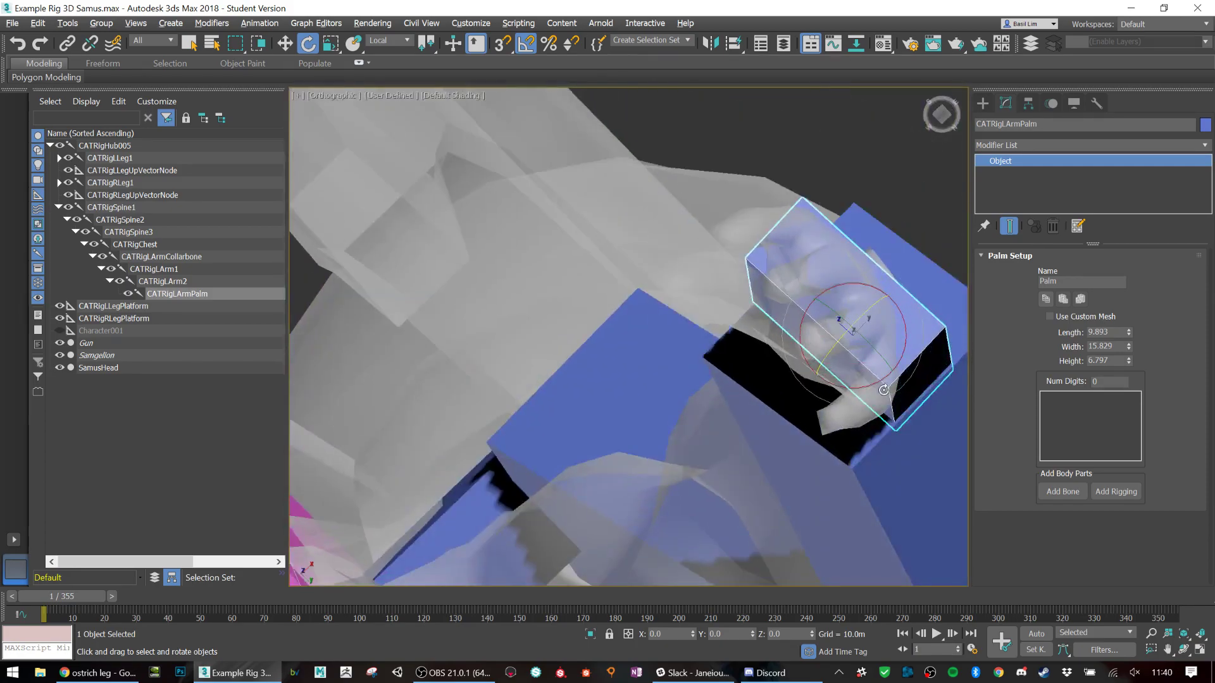
{"action": "left_click_drag", "start_coordinate": [897, 324], "coordinate": [904, 342]}
{"action": "middle_click_drag", "start_coordinate": [899, 315], "coordinate": [888, 340], "text": "alt"}
{"action": "left_click_drag", "start_coordinate": [860, 333], "coordinate": [860, 337]}
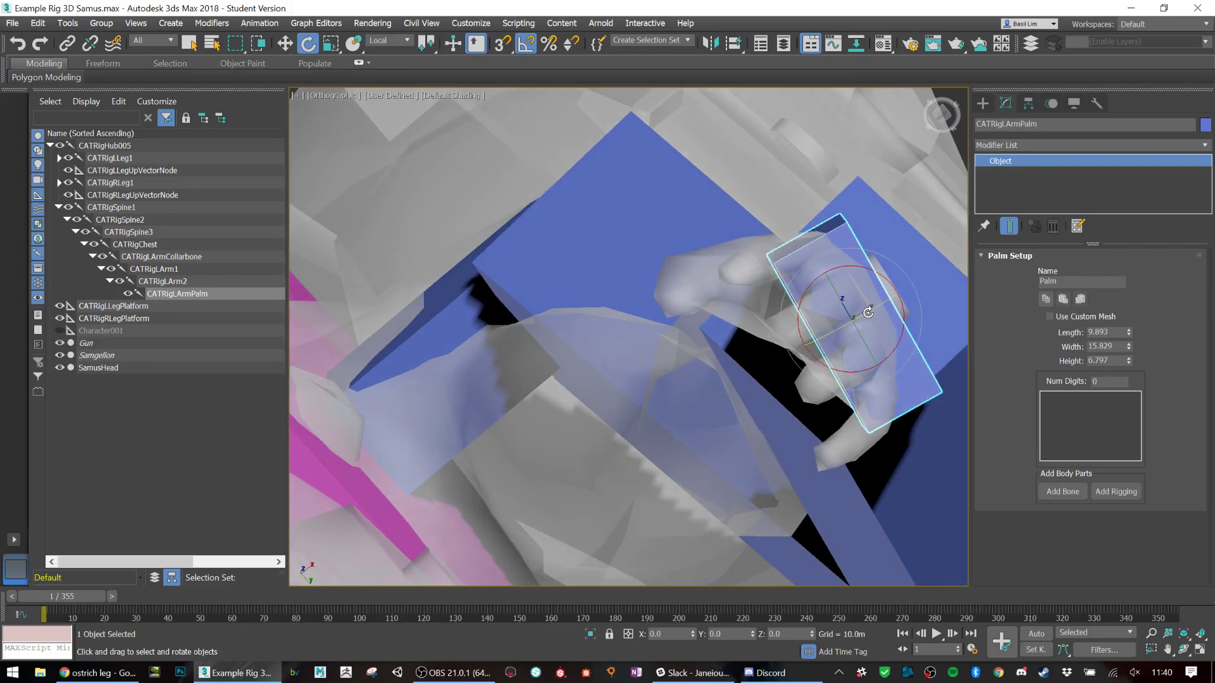
{"action": "middle_click_drag", "start_coordinate": [868, 313], "coordinate": [887, 387], "text": "alt"}
{"action": "left_click_drag", "start_coordinate": [888, 386], "coordinate": [890, 380]}
{"action": "middle_click_drag", "start_coordinate": [890, 379], "coordinate": [853, 327], "text": "alt"}
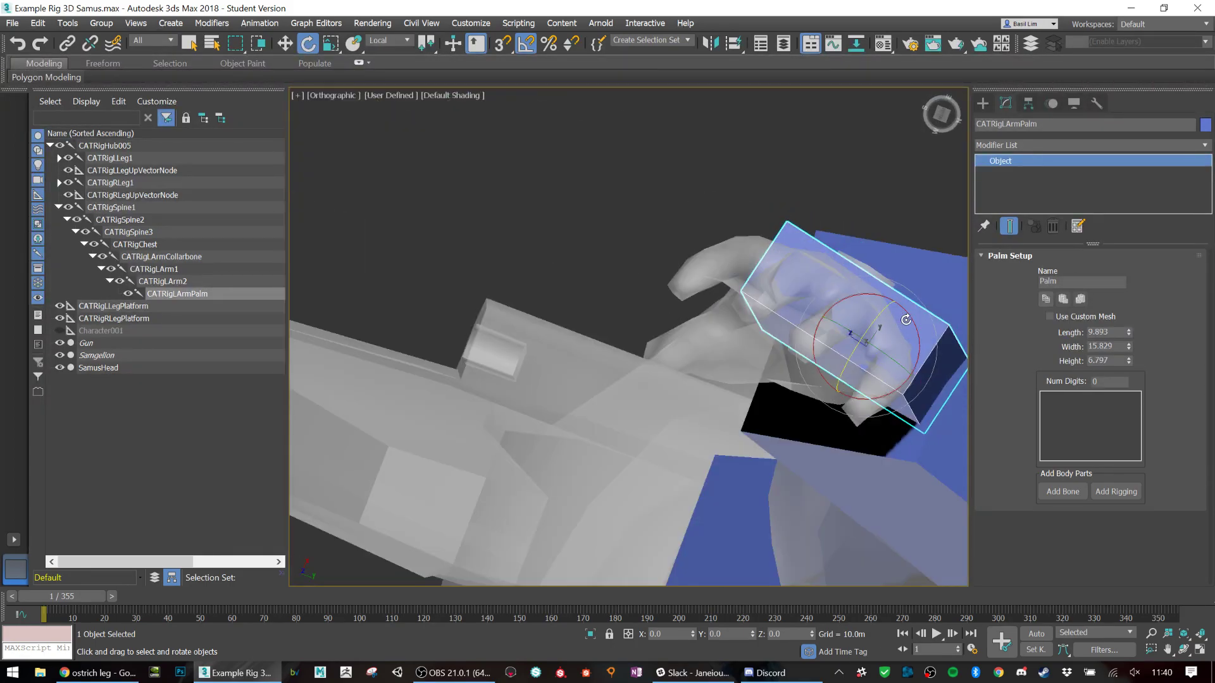
{"action": "key", "text": "a"}
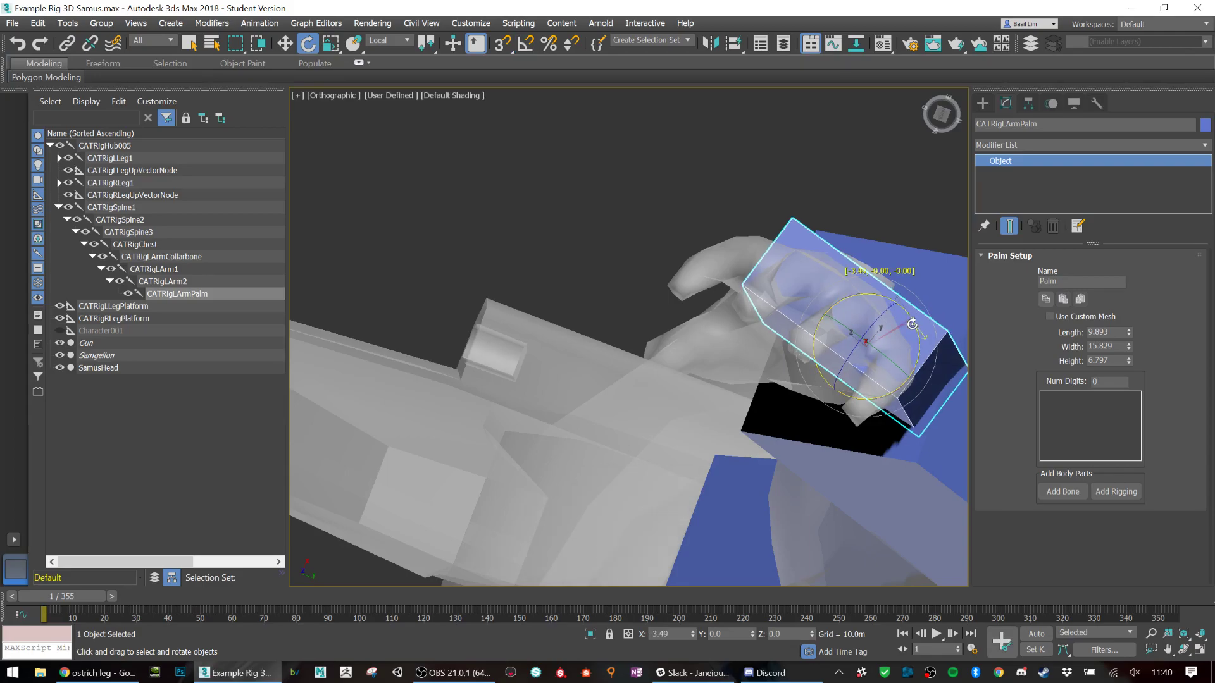
{"action": "middle_click_drag", "start_coordinate": [912, 320], "coordinate": [868, 393], "text": "alt"}
Step: Nudge the palm bone in side and front views so it is centred on the mesh's hand
{"action": "key", "text": "w"}
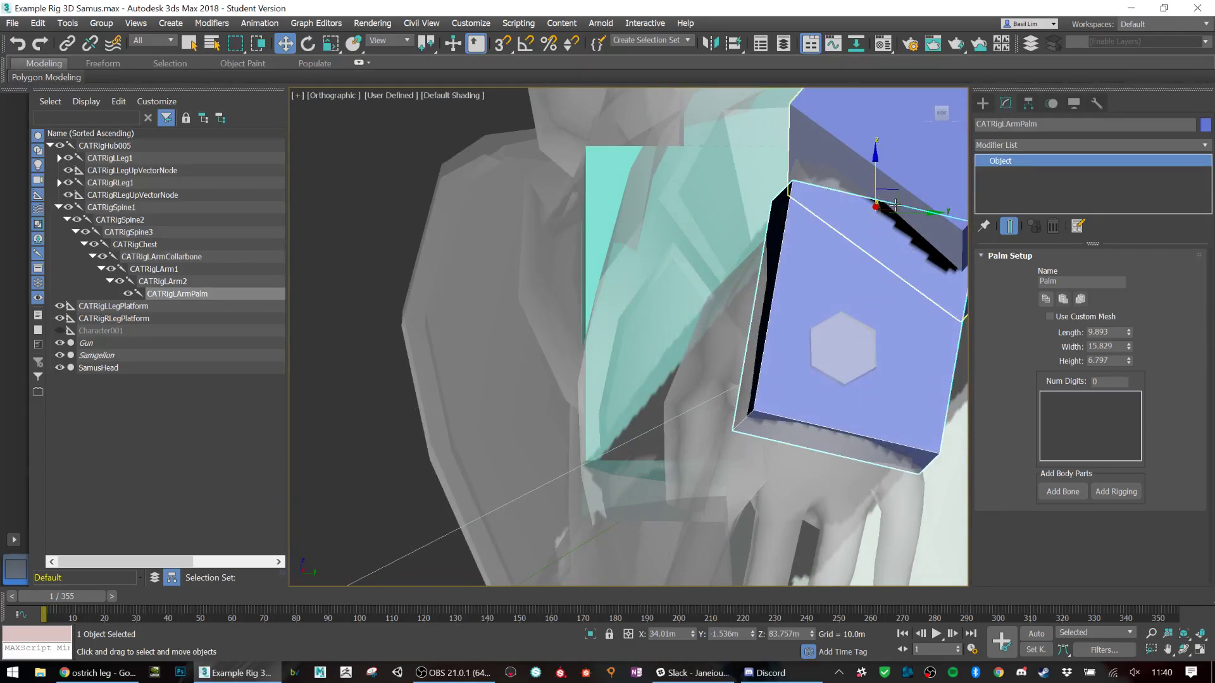
{"action": "mouse_move", "coordinate": [884, 203]}
{"action": "left_mouse_down"}
{"action": "mouse_move", "coordinate": [885, 231]}
{"action": "mouse_move", "coordinate": [899, 190]}
{"action": "mouse_move", "coordinate": [891, 201]}
{"action": "left_mouse_up"}
{"action": "middle_click_drag", "start_coordinate": [754, 306], "coordinate": [833, 312], "text": "alt"}
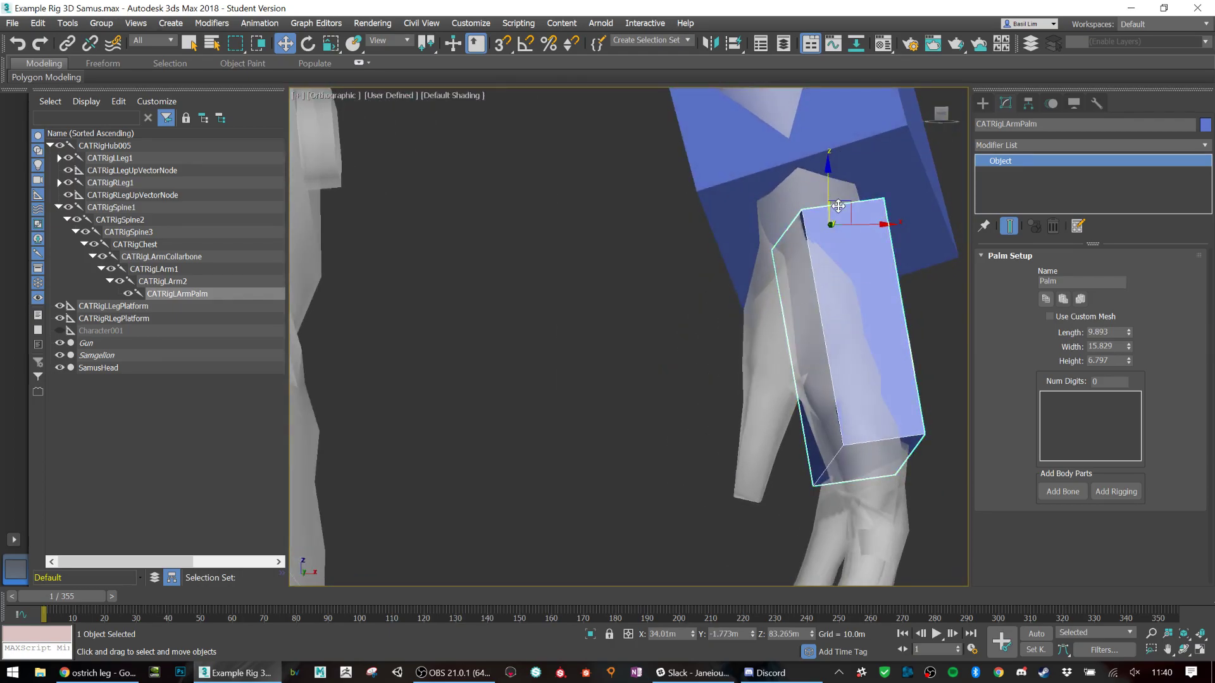
{"action": "mouse_move", "coordinate": [842, 206]}
{"action": "left_mouse_down"}
{"action": "mouse_move", "coordinate": [823, 208]}
{"action": "mouse_move", "coordinate": [844, 207]}
{"action": "left_mouse_up"}
{"action": "key", "text": "e"}
{"action": "key", "text": "w"}
{"action": "scroll", "coordinate": [834, 200], "scroll_direction": "down", "scroll_amount": 4}
{"action": "middle_click_drag", "start_coordinate": [832, 242], "coordinate": [806, 264], "text": "alt"}
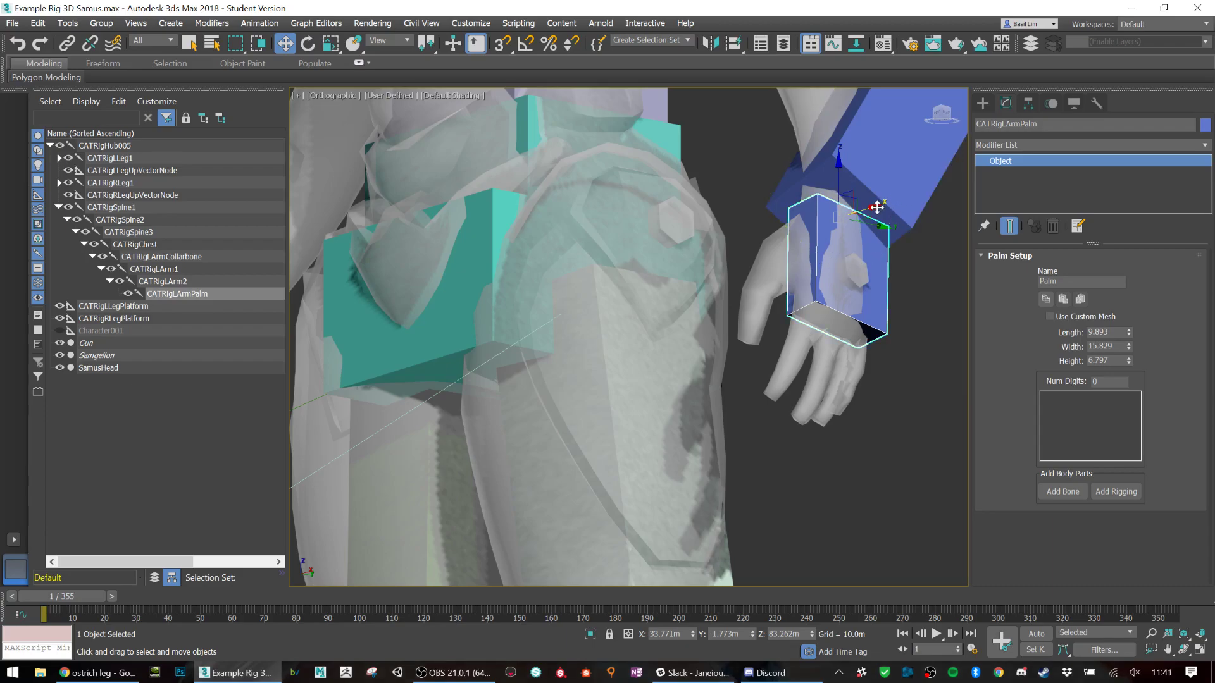
Step: Fine-tune the palm bone's rotation at the wrist to line up with the hand
{"action": "key", "text": "e"}
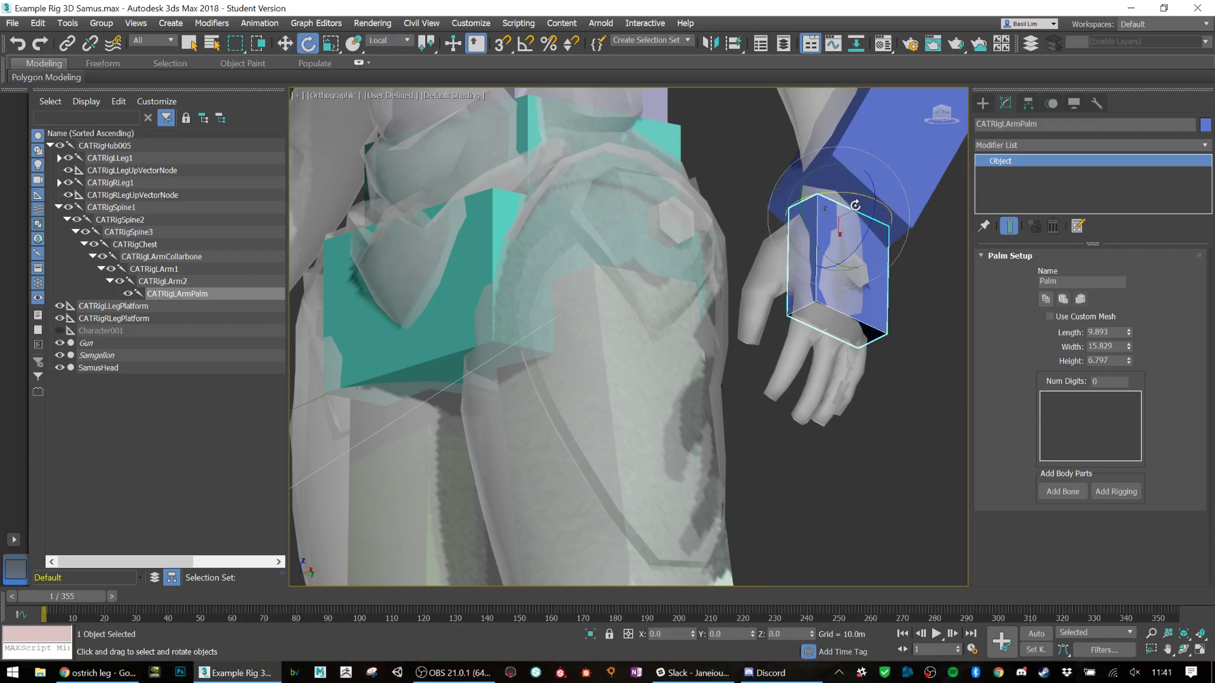
{"action": "left_click_drag", "start_coordinate": [855, 201], "coordinate": [915, 200]}
{"action": "scroll", "coordinate": [817, 217], "scroll_direction": "up", "scroll_amount": 3}
{"action": "middle_click_drag", "start_coordinate": [817, 217], "coordinate": [783, 162], "text": "alt"}
{"action": "middle_click_drag", "start_coordinate": [784, 161], "coordinate": [790, 244], "text": "alt"}
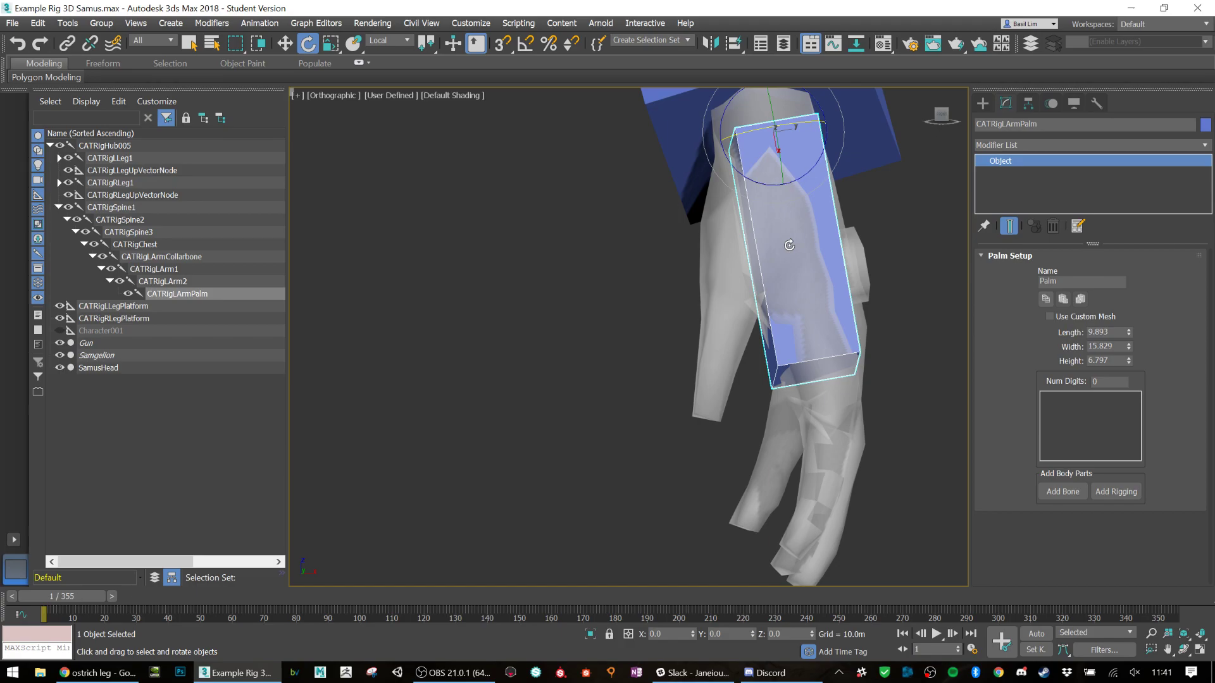
Step: Stretch the palm bone to a length of about 10.7 so that it reaches the base of the fingers
{"action": "scroll", "coordinate": [789, 245], "scroll_direction": "up", "scroll_amount": 10}
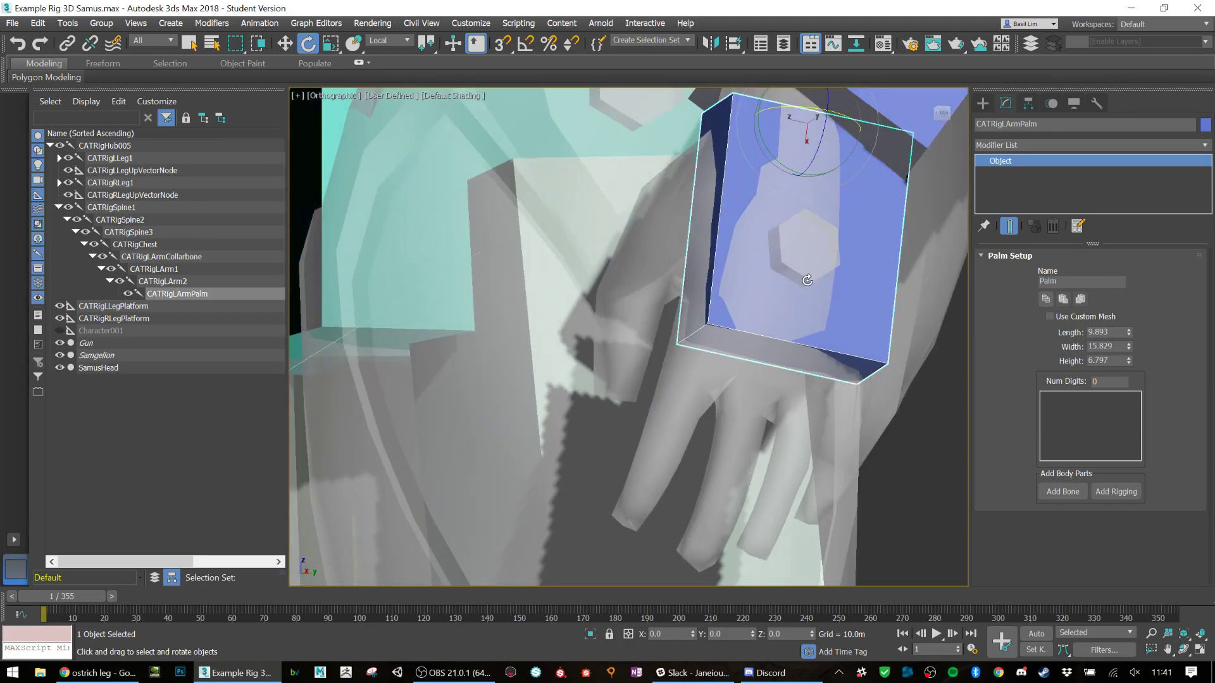
{"action": "mouse_move", "coordinate": [807, 281]}
{"action": "middle_mouse_down", "text": "alt"}
{"action": "mouse_move", "coordinate": [817, 285]}
{"action": "mouse_move", "coordinate": [810, 276]}
{"action": "middle_mouse_up", "text": "alt"}
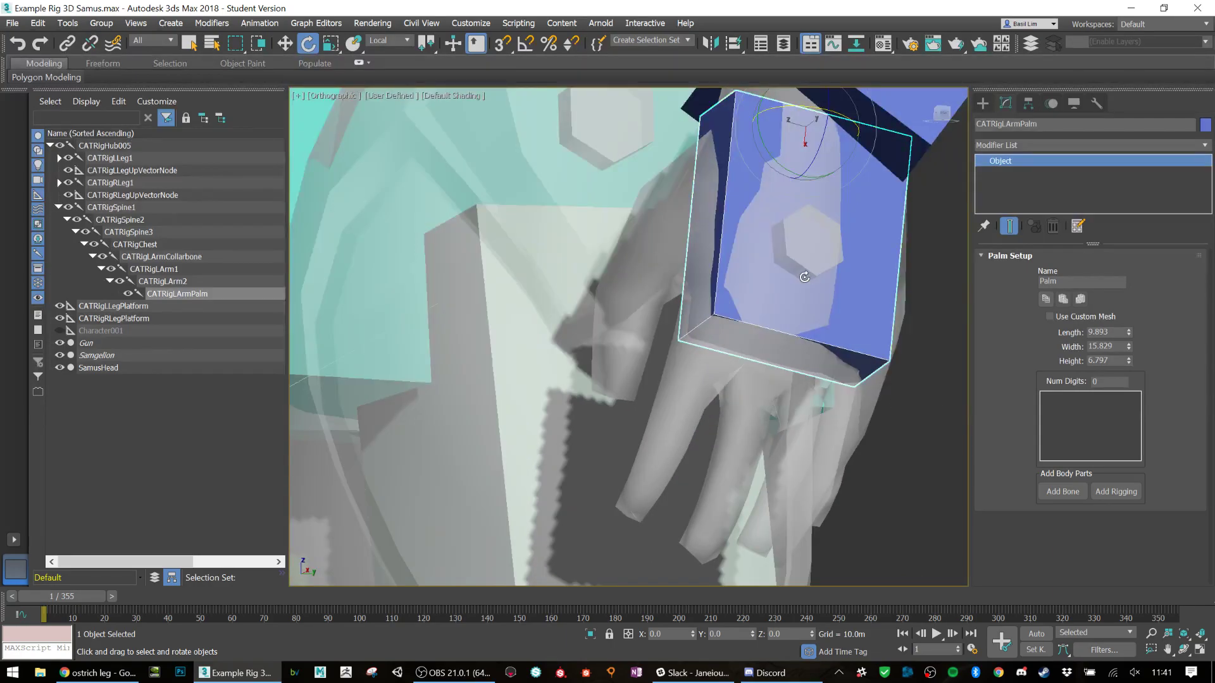
{"action": "key", "text": "r"}
{"action": "left_click_drag", "start_coordinate": [801, 183], "coordinate": [800, 188]}
{"action": "key", "text": "w"}
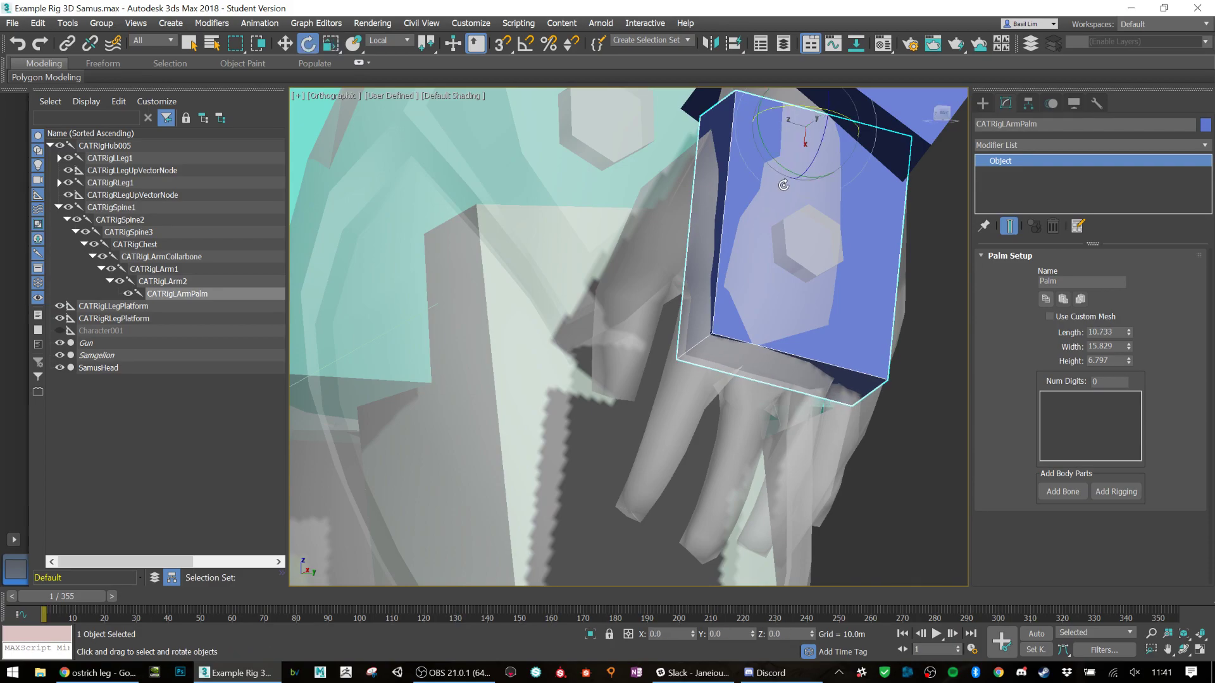
{"action": "key", "text": "e"}
{"action": "middle_click_drag", "start_coordinate": [779, 165], "coordinate": [848, 217], "text": "alt"}
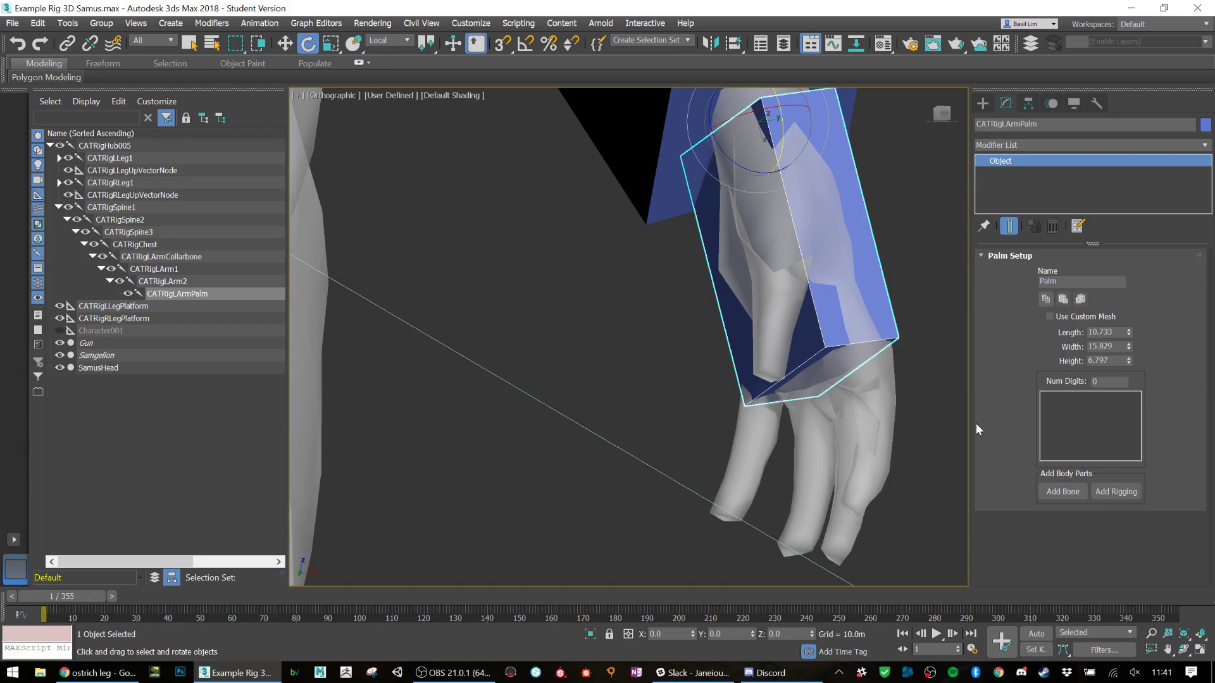
Step: Set the left palm's number of digits to 5
{"action": "double_click", "coordinate": [1096, 381]}
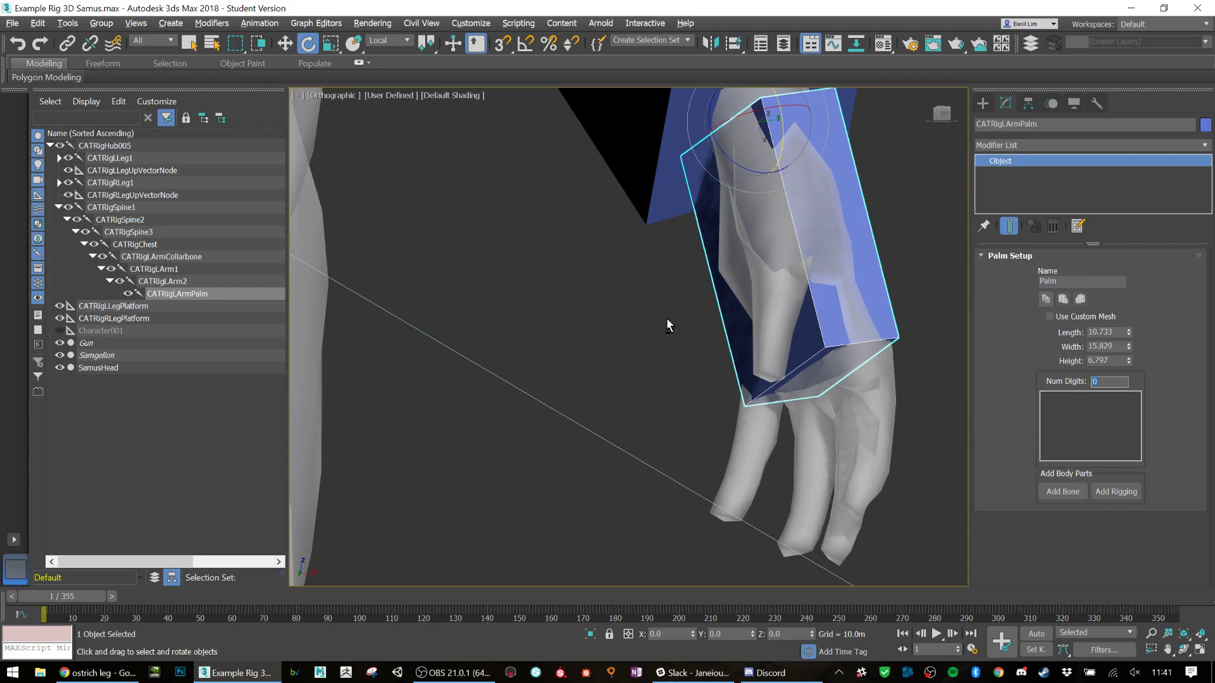
{"action": "middle_click_drag", "start_coordinate": [667, 317], "coordinate": [593, 335], "text": "alt"}
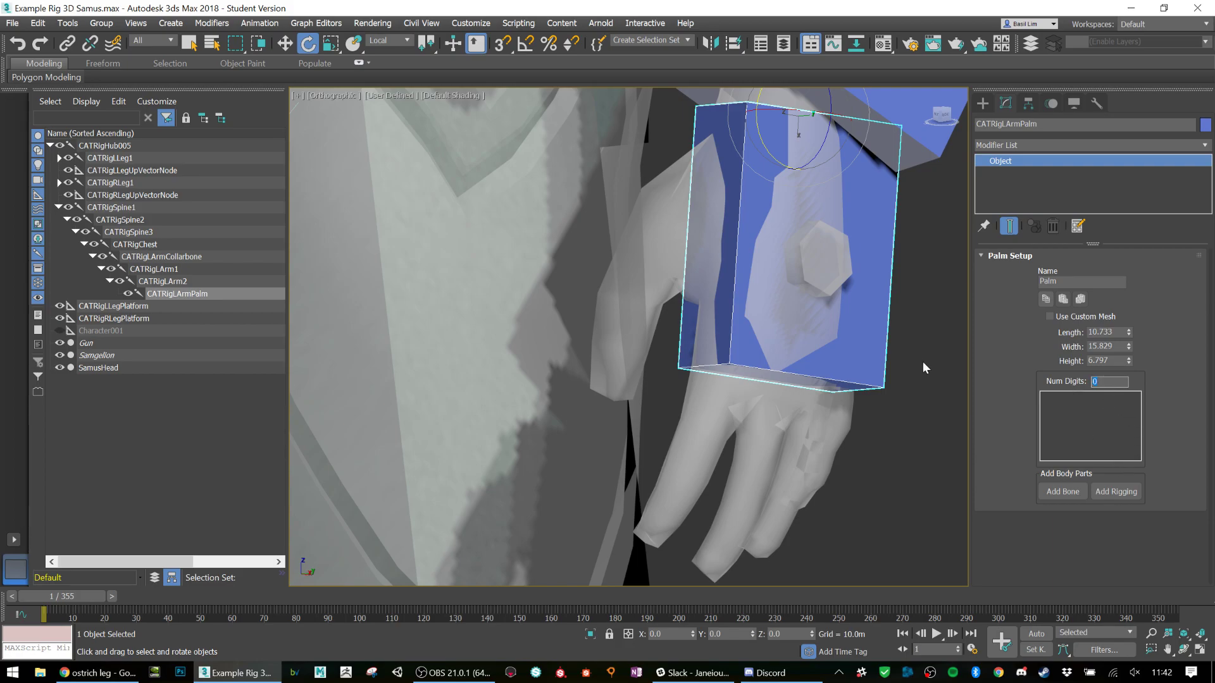
{"action": "key", "text": "Return"}
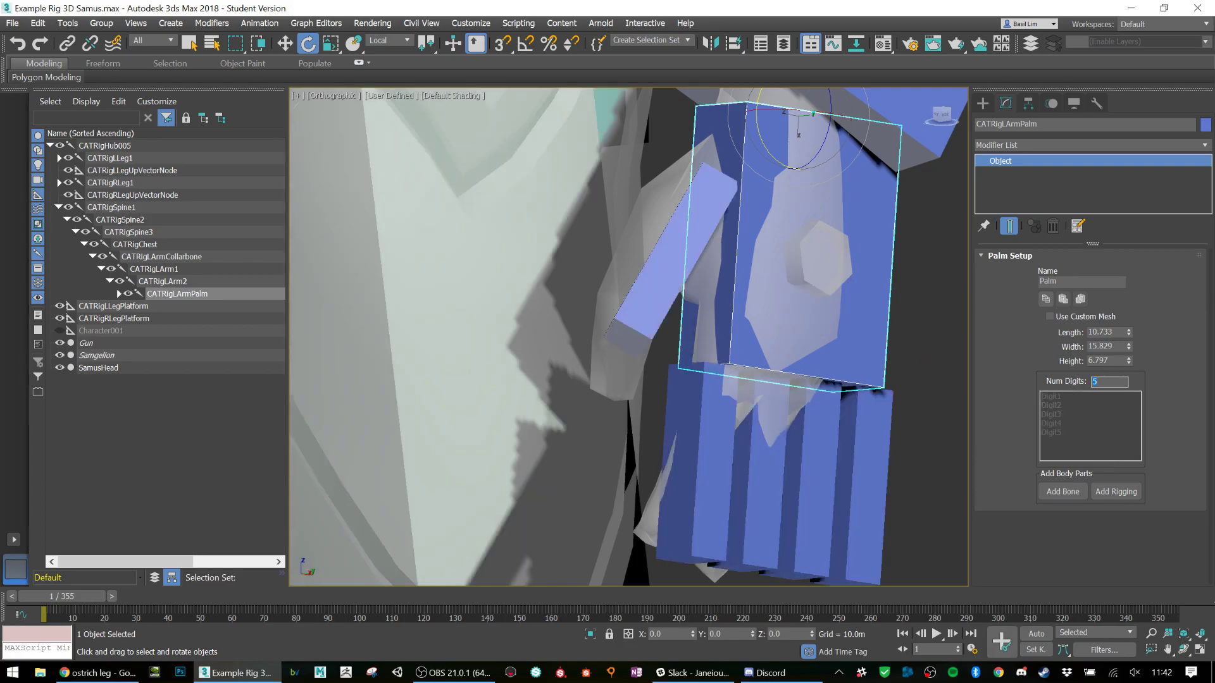
{"action": "left_click_drag", "start_coordinate": [696, 419], "coordinate": [676, 262]}
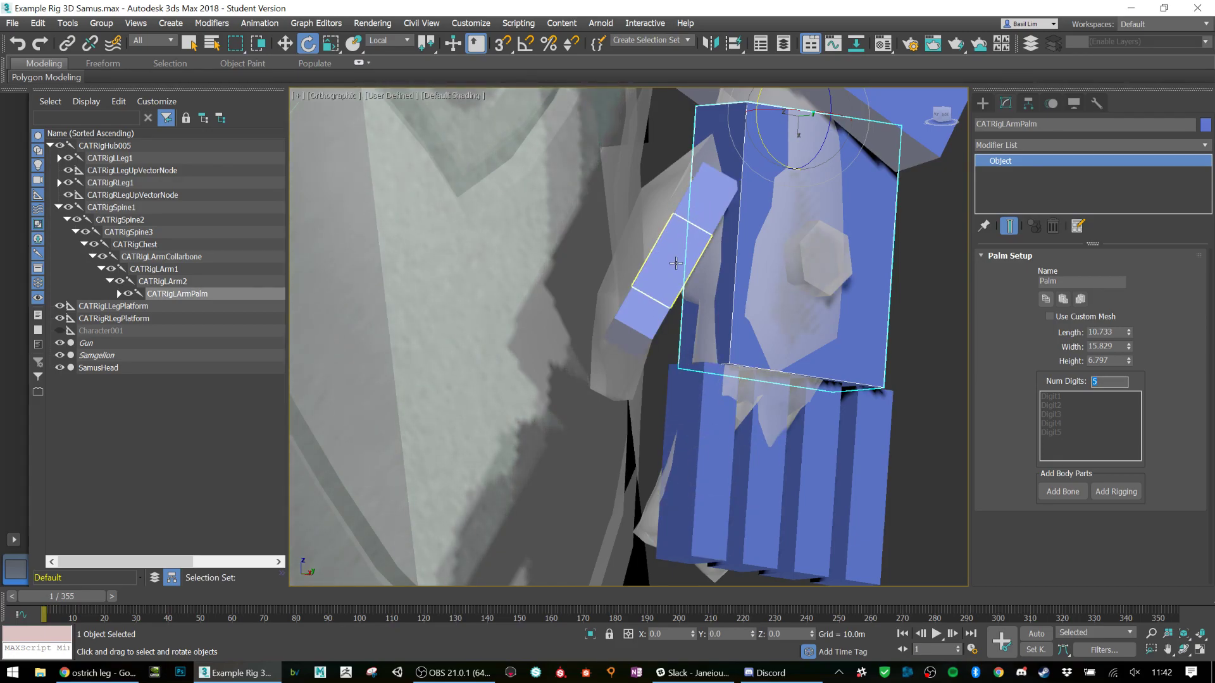
Step: Deselect the palm and toggle the edged-faces display on and off to examine the bone segments of the digits
{"action": "left_click", "coordinate": [891, 301]}
{"action": "key", "text": "F4"}
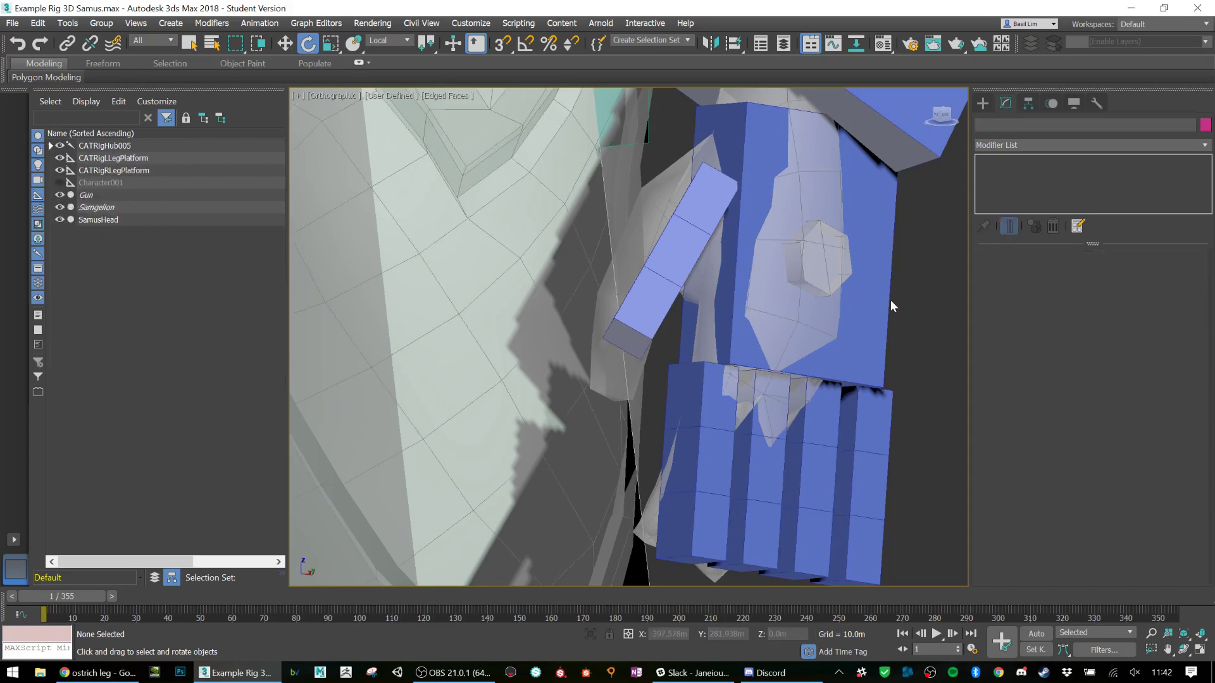
{"action": "key", "text": "F4"}
{"action": "key", "text": "F4"}
{"action": "key", "text": "F4"}
{"action": "key", "text": "F4"}
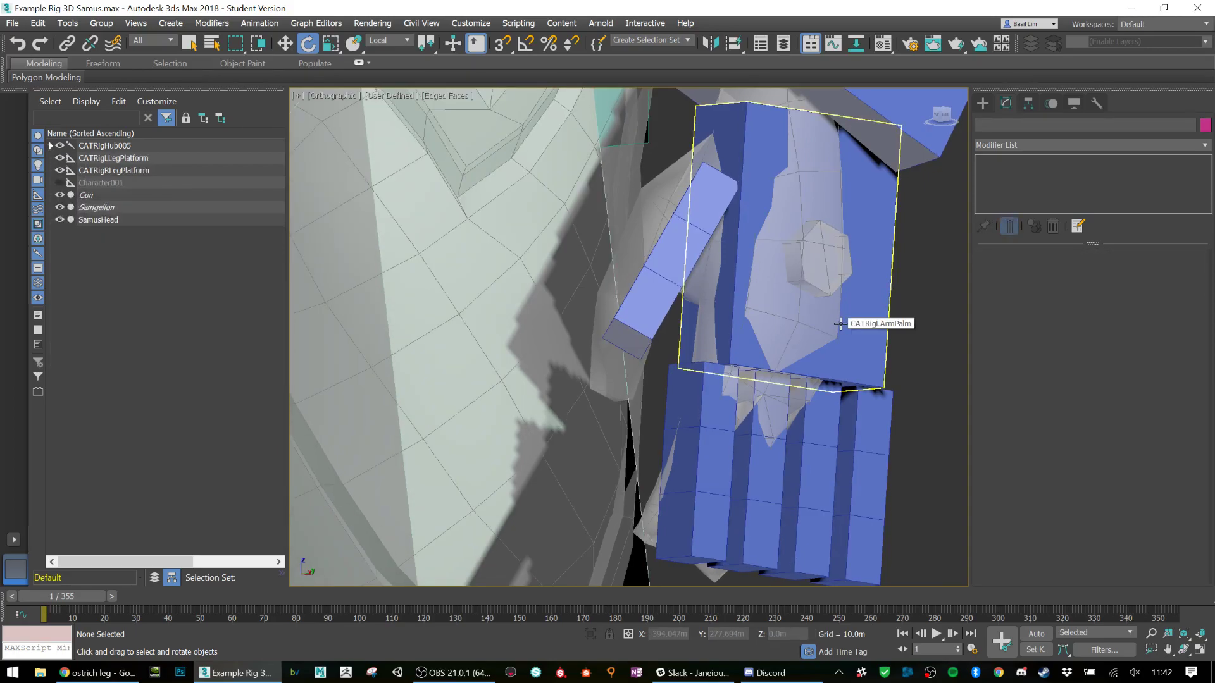
{"action": "key", "text": "F4"}
{"action": "key", "text": "F4"}
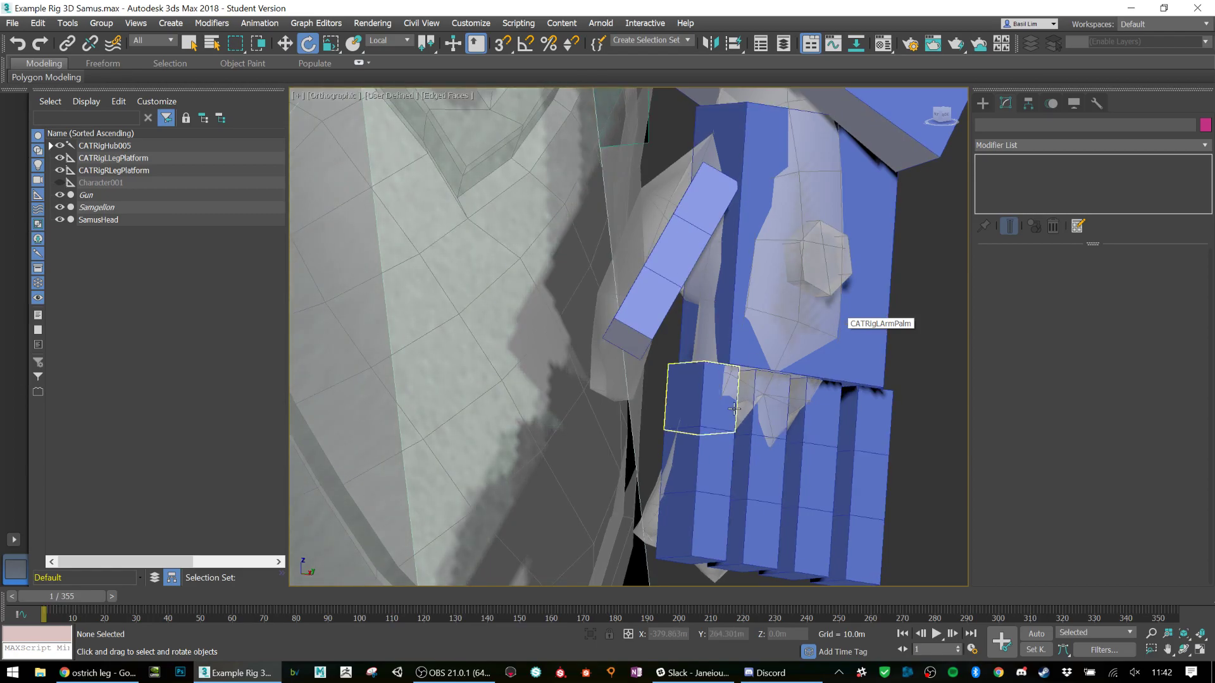
{"action": "key", "text": "F4"}
{"action": "key", "text": "F4"}
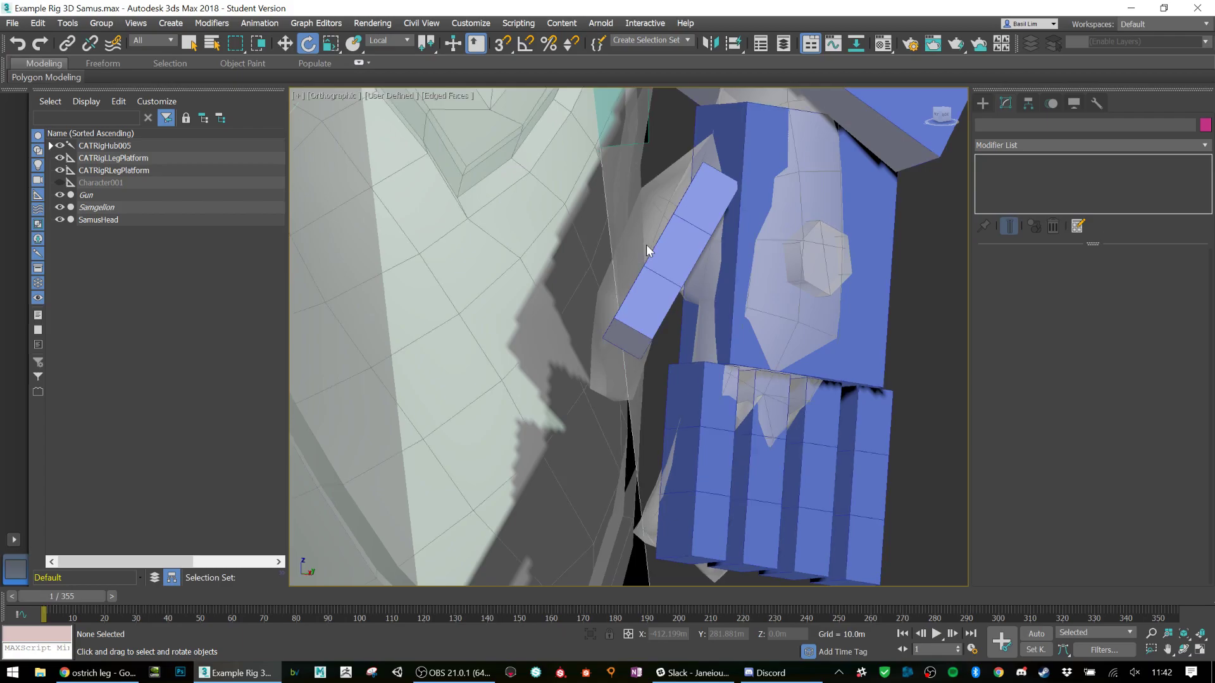
{"action": "key", "text": "F4"}
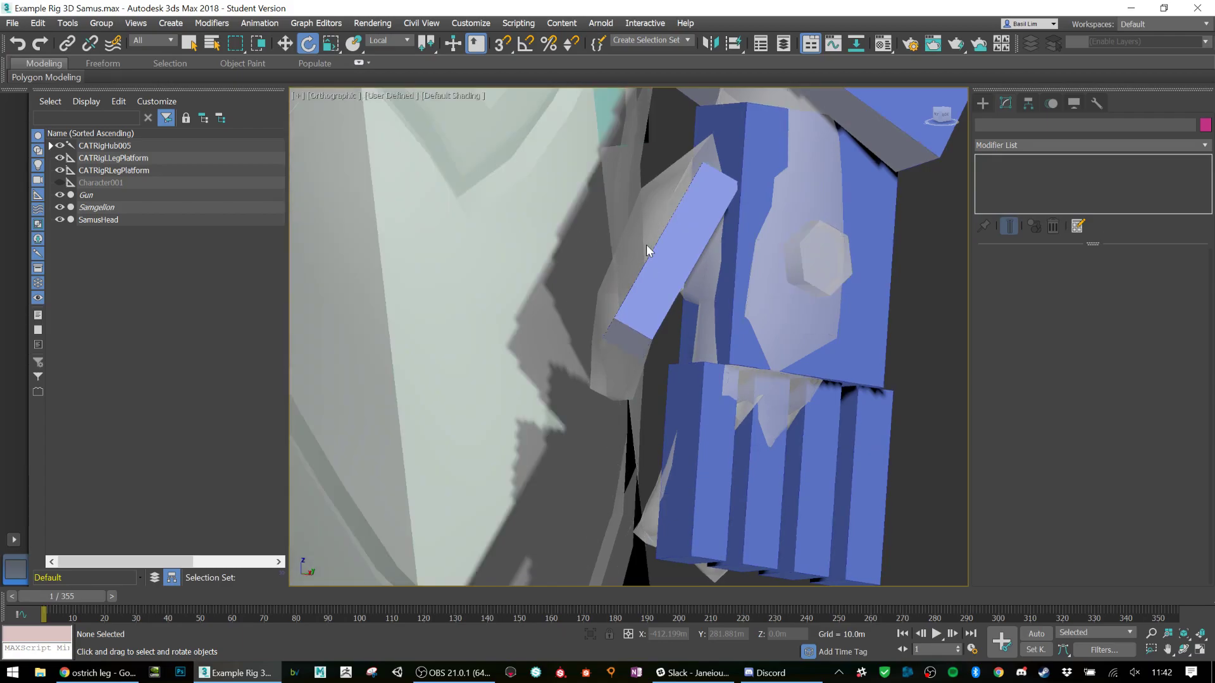
Step: Show edged faces on the model and select the base bone of the left hand's second digit
{"action": "key", "text": "F4"}
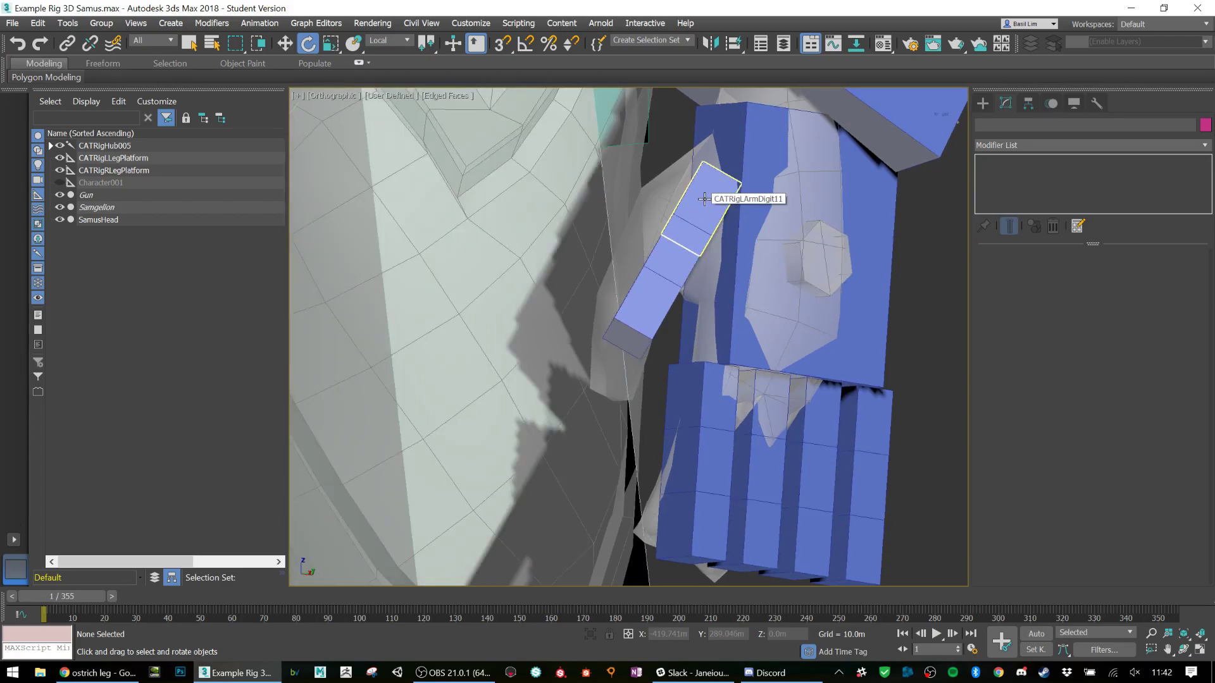
{"action": "left_click", "coordinate": [704, 198]}
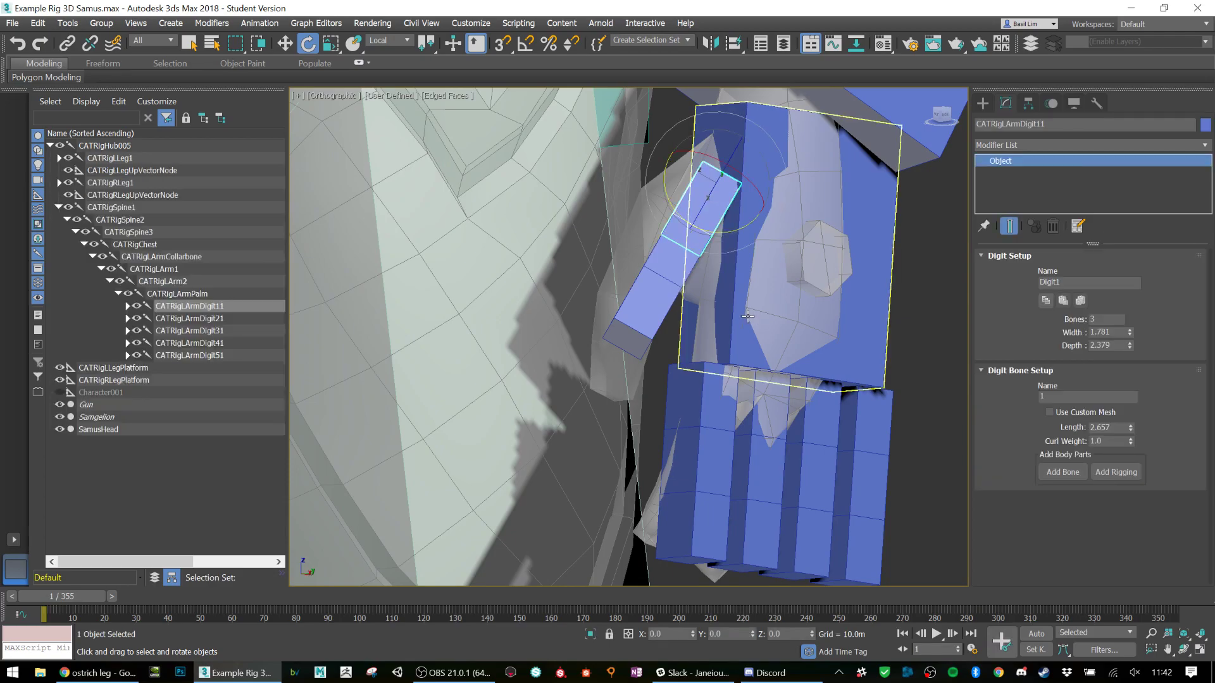
{"action": "left_click", "coordinate": [710, 398]}
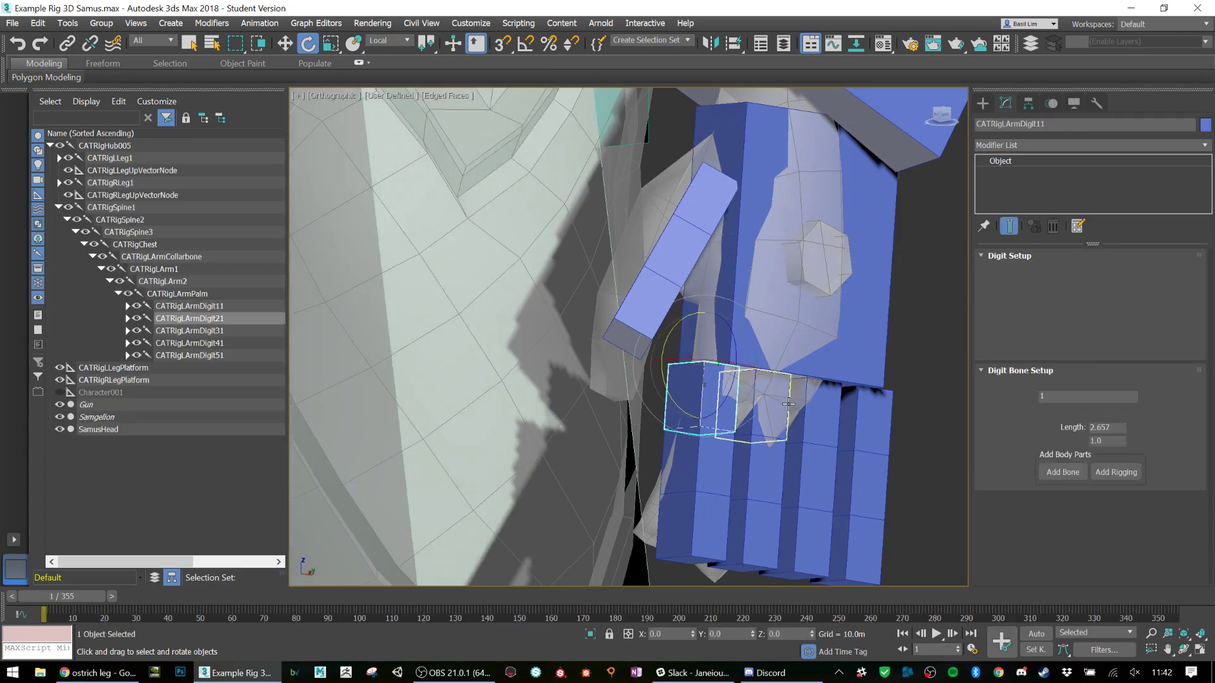
Step: Try to reposition the second digit, first by its base bone alone and again as a whole bone chain
{"action": "middle_click_drag", "start_coordinate": [790, 403], "coordinate": [778, 404], "text": "alt"}
{"action": "key", "text": "w"}
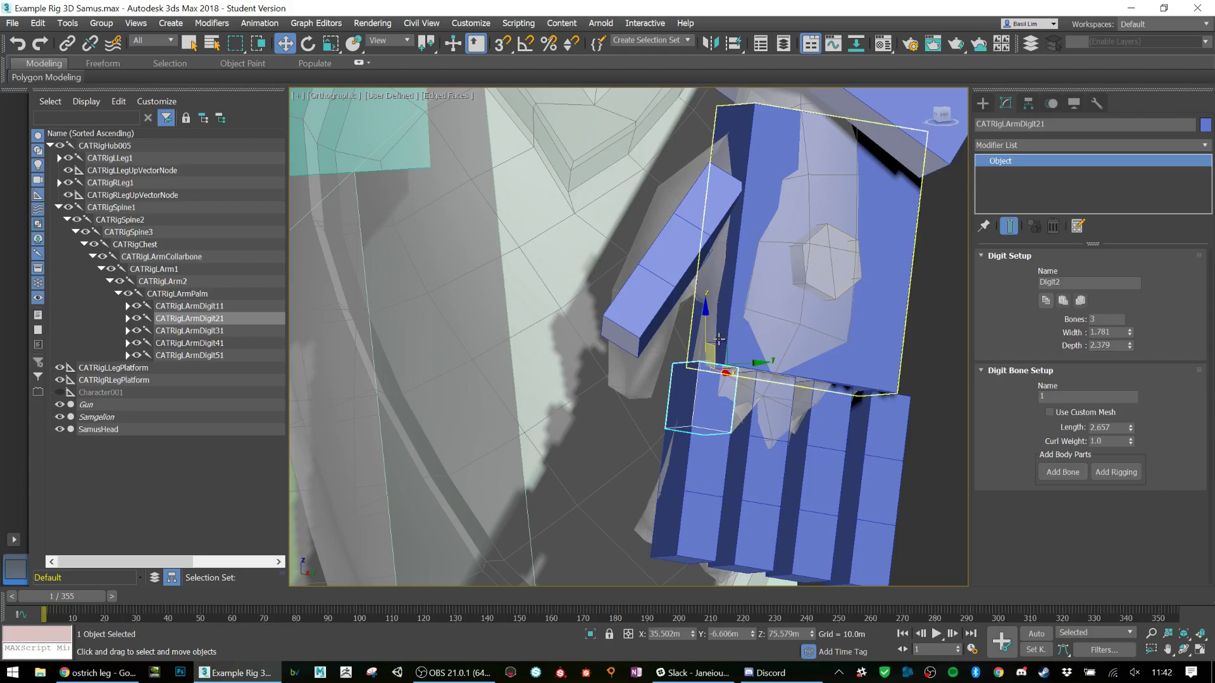
{"action": "left_click_drag", "start_coordinate": [719, 340], "coordinate": [613, 352]}
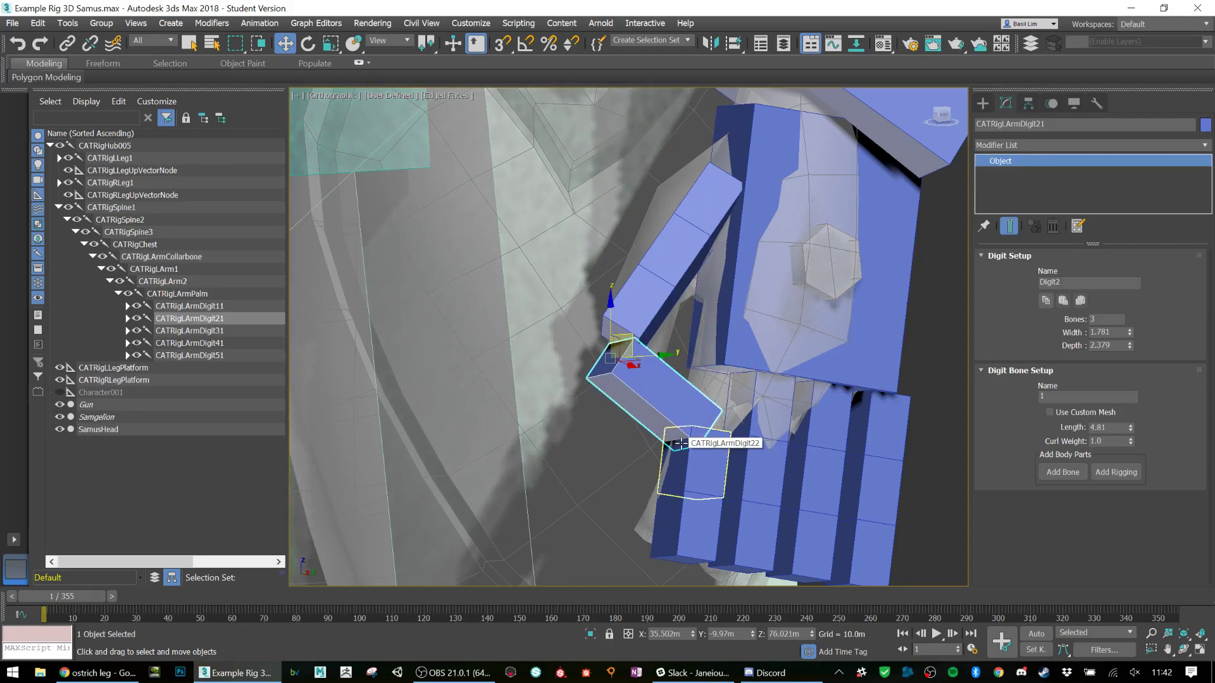
{"action": "key", "text": "ctrl+z"}
{"action": "double_click", "coordinate": [692, 464]}
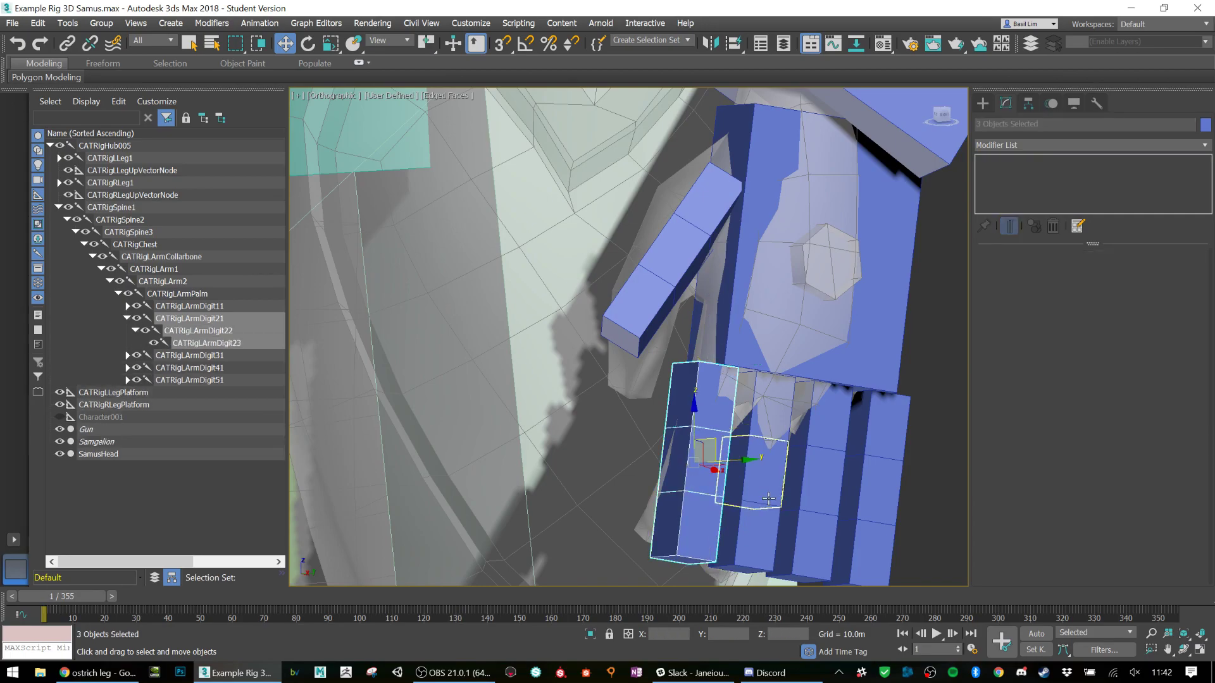
{"action": "left_click", "coordinate": [922, 440]}
{"action": "double_click", "coordinate": [709, 403]}
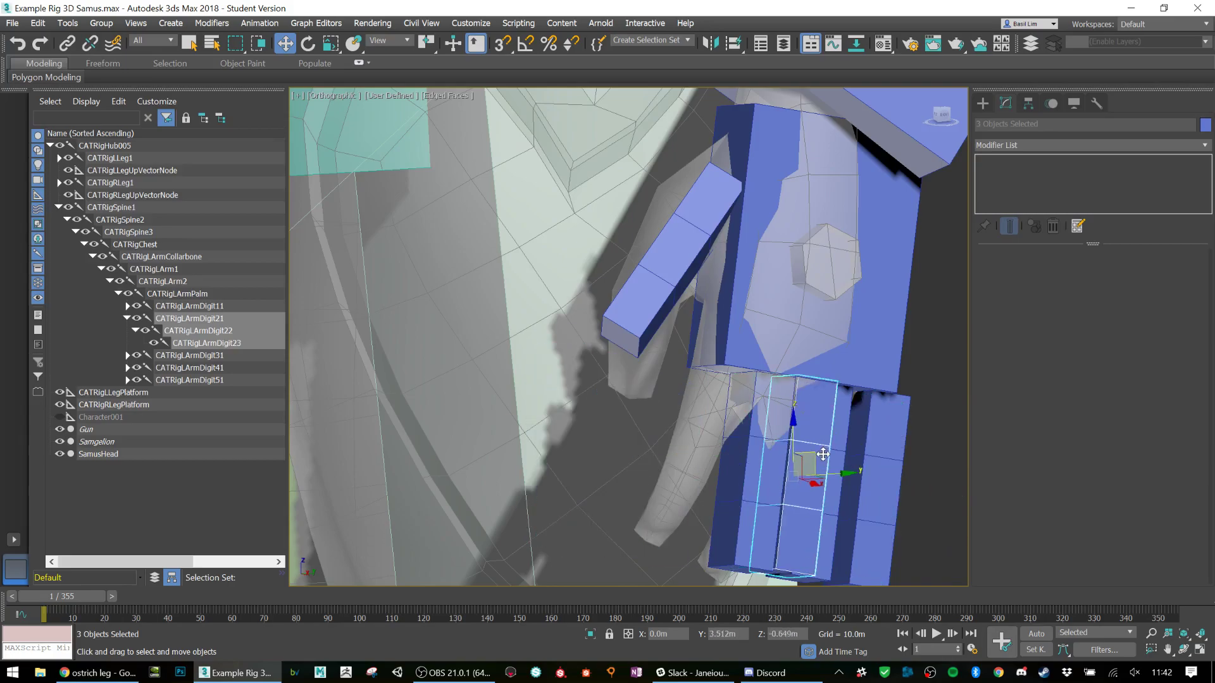
{"action": "left_click", "coordinate": [905, 487]}
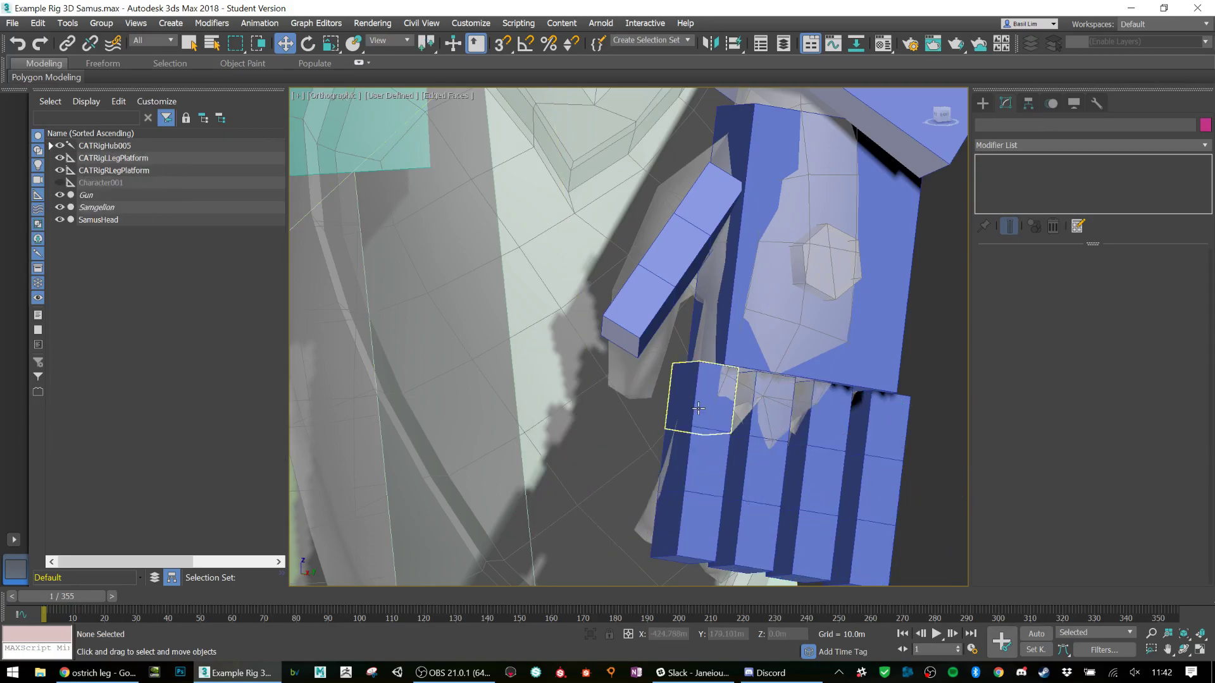
Step: Try to rotate the second digit from its base bone, and undo the attempt
{"action": "left_click", "coordinate": [698, 408]}
{"action": "key", "text": "e"}
{"action": "left_click_drag", "start_coordinate": [689, 410], "coordinate": [768, 491]}
{"action": "double_click", "coordinate": [698, 410]}
{"action": "key", "text": "ctrl+z"}
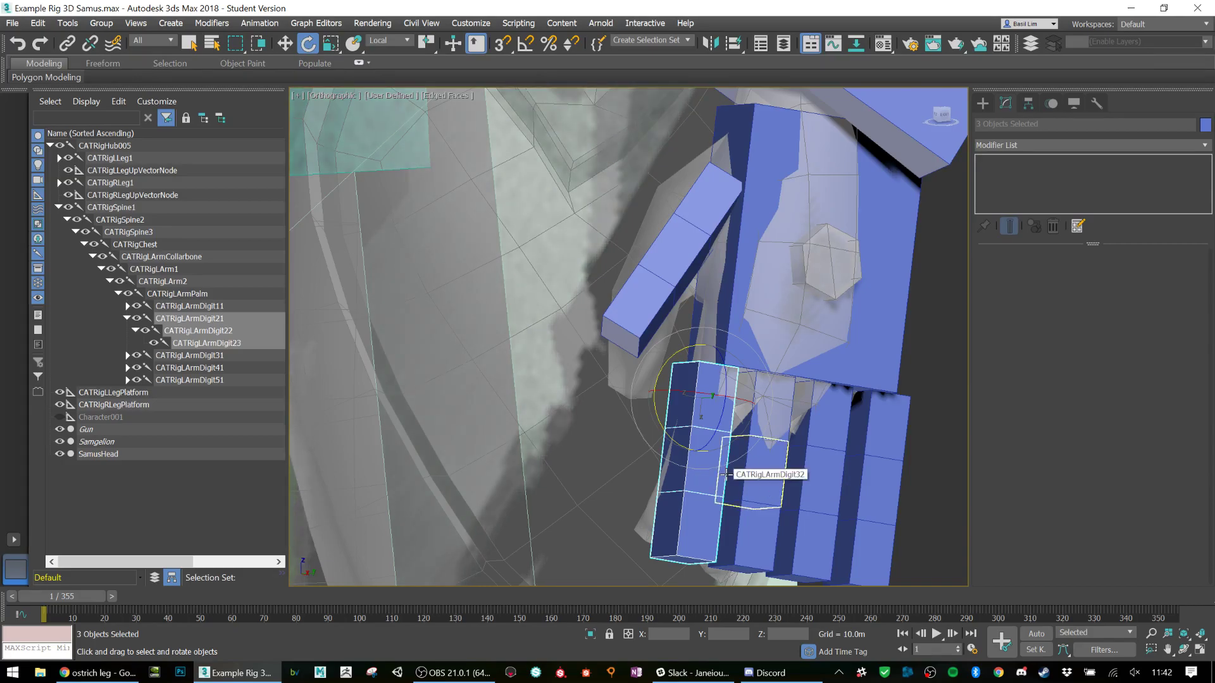
Step: Rotate the second digit's base bone outward and move the digit's whole bone chain onto the index finger
{"action": "left_click", "coordinate": [920, 394]}
{"action": "left_click", "coordinate": [689, 415]}
{"action": "middle_click_drag", "start_coordinate": [691, 417], "coordinate": [800, 458], "text": "alt"}
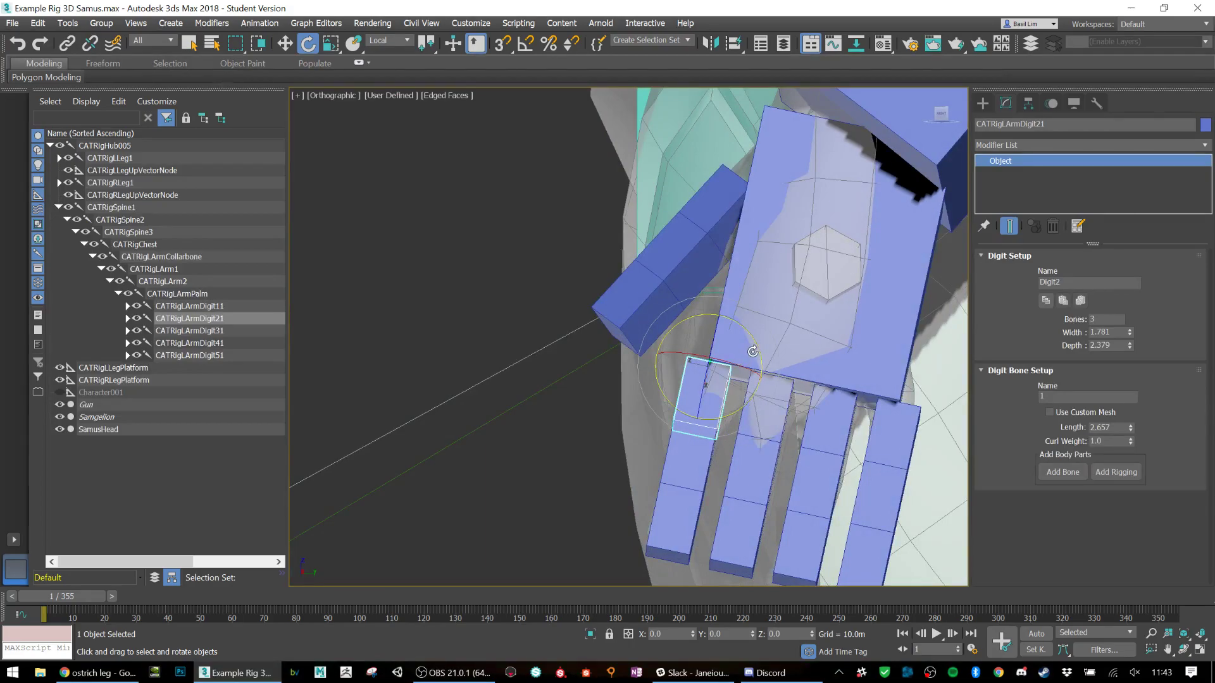
{"action": "left_click_drag", "start_coordinate": [759, 350], "coordinate": [764, 359]}
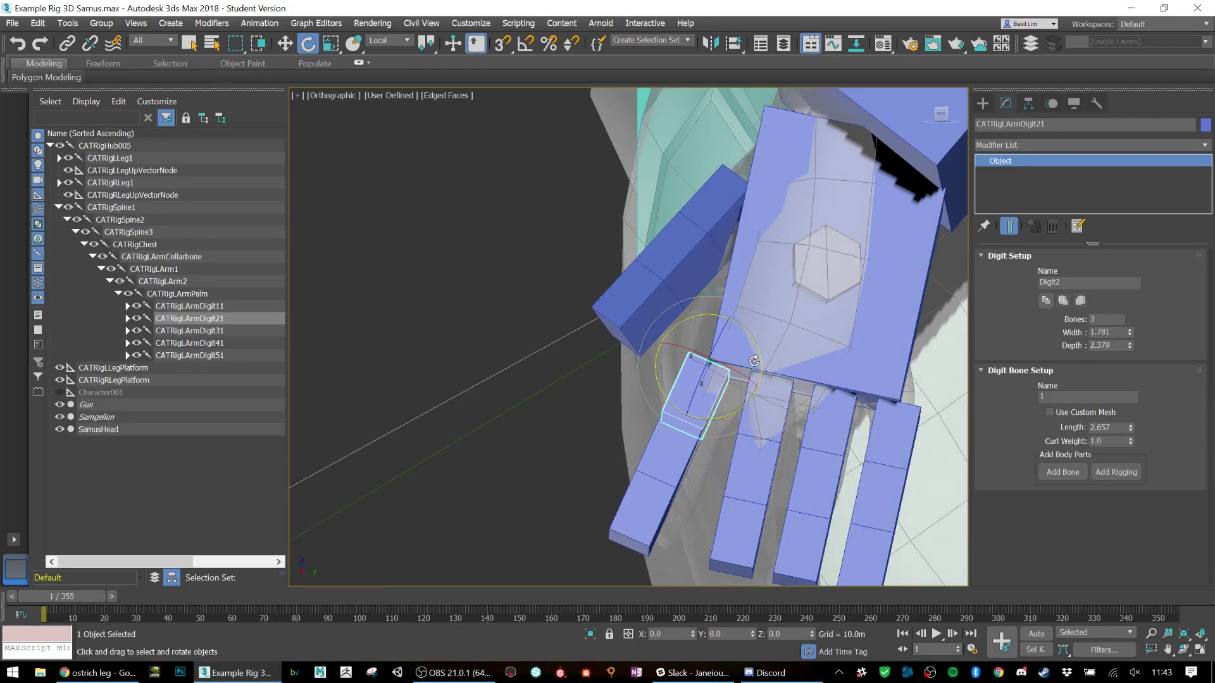
{"action": "key", "text": "w"}
{"action": "double_click", "coordinate": [713, 401]}
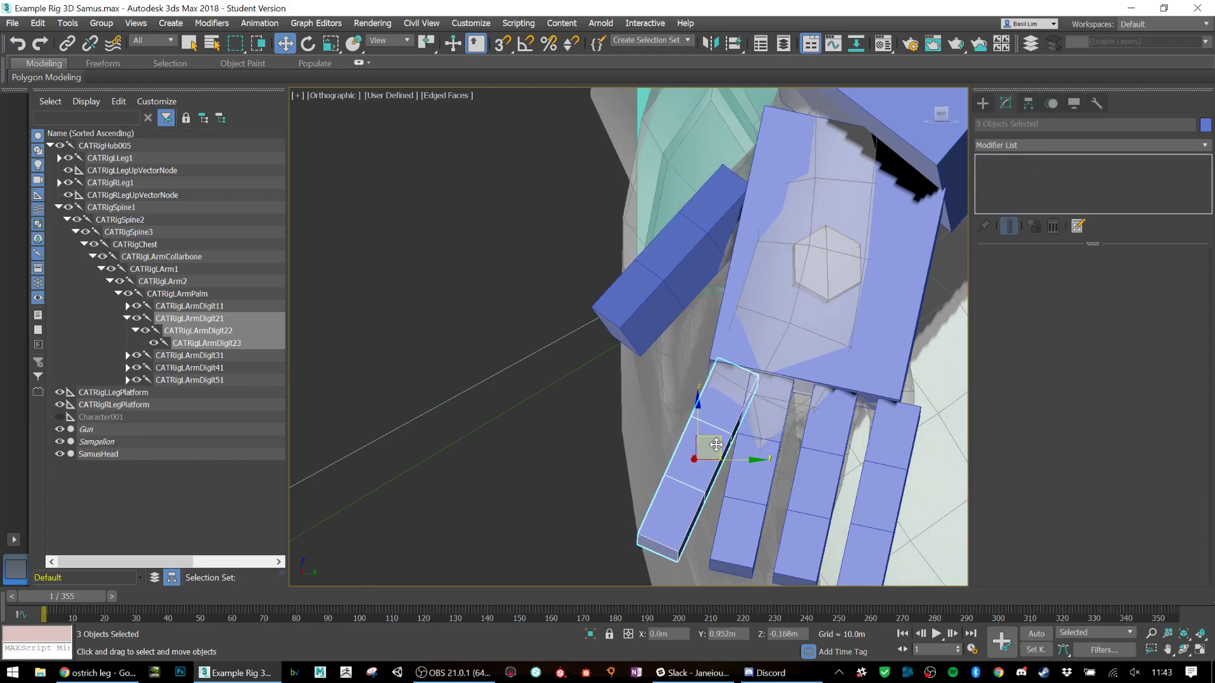
Step: Scale all bones of the four fingers, excluding palm and thumb, down to a width of 1.252 and a depth of 1.464
{"action": "middle_click_drag", "start_coordinate": [711, 443], "coordinate": [811, 484], "text": "alt"}
{"action": "scroll", "coordinate": [724, 443], "scroll_direction": "up", "scroll_amount": 2}
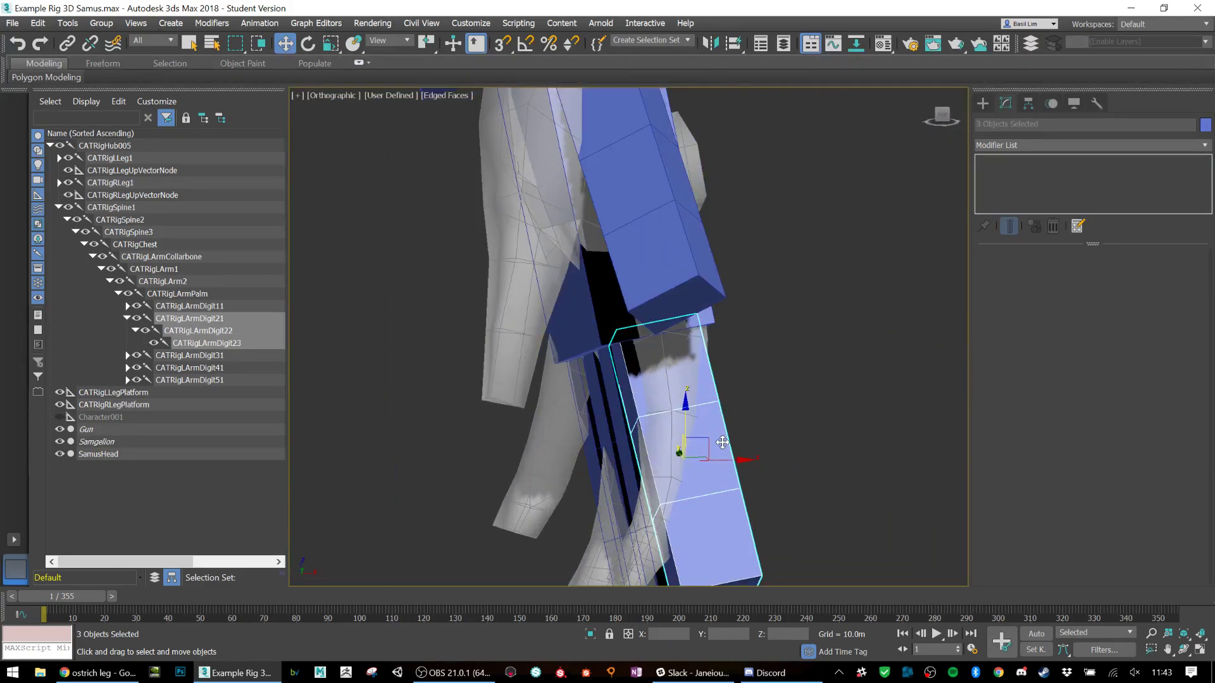
{"action": "key", "text": "r"}
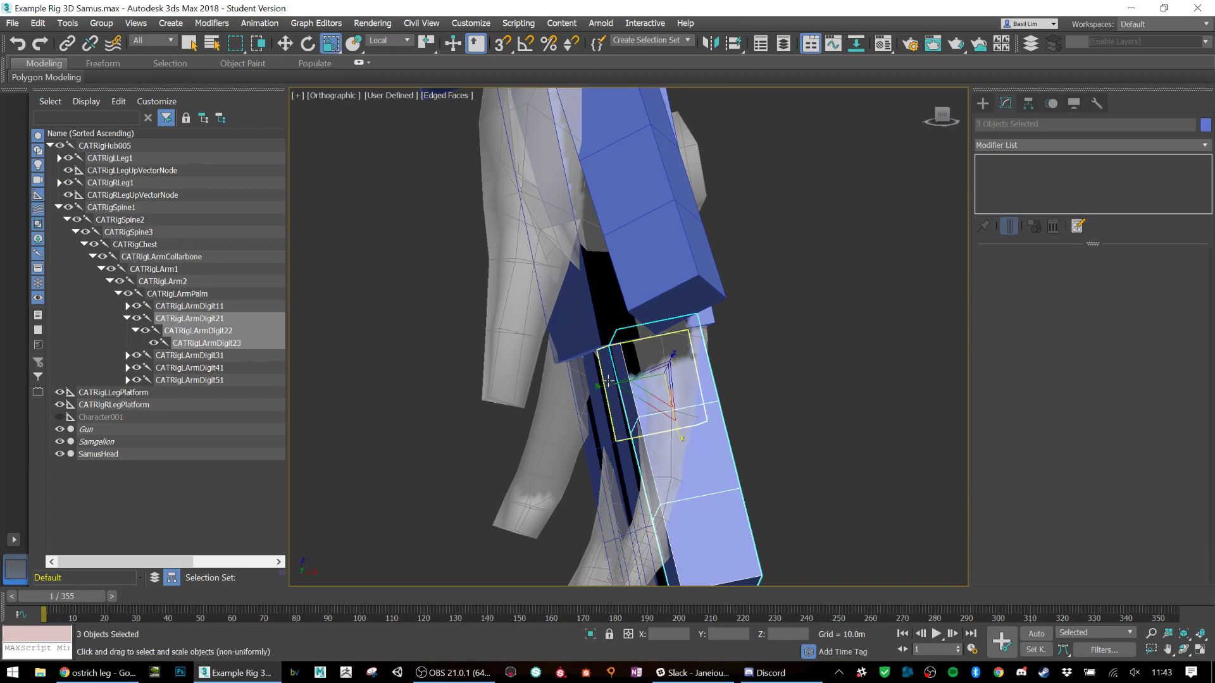
{"action": "scroll", "coordinate": [567, 409], "scroll_direction": "down", "scroll_amount": 3}
{"action": "left_click_drag", "start_coordinate": [566, 405], "coordinate": [681, 389]}
{"action": "key", "text": "ctrl+z"}
{"action": "left_click_drag", "start_coordinate": [549, 492], "coordinate": [549, 492]}
{"action": "key", "text": "z"}
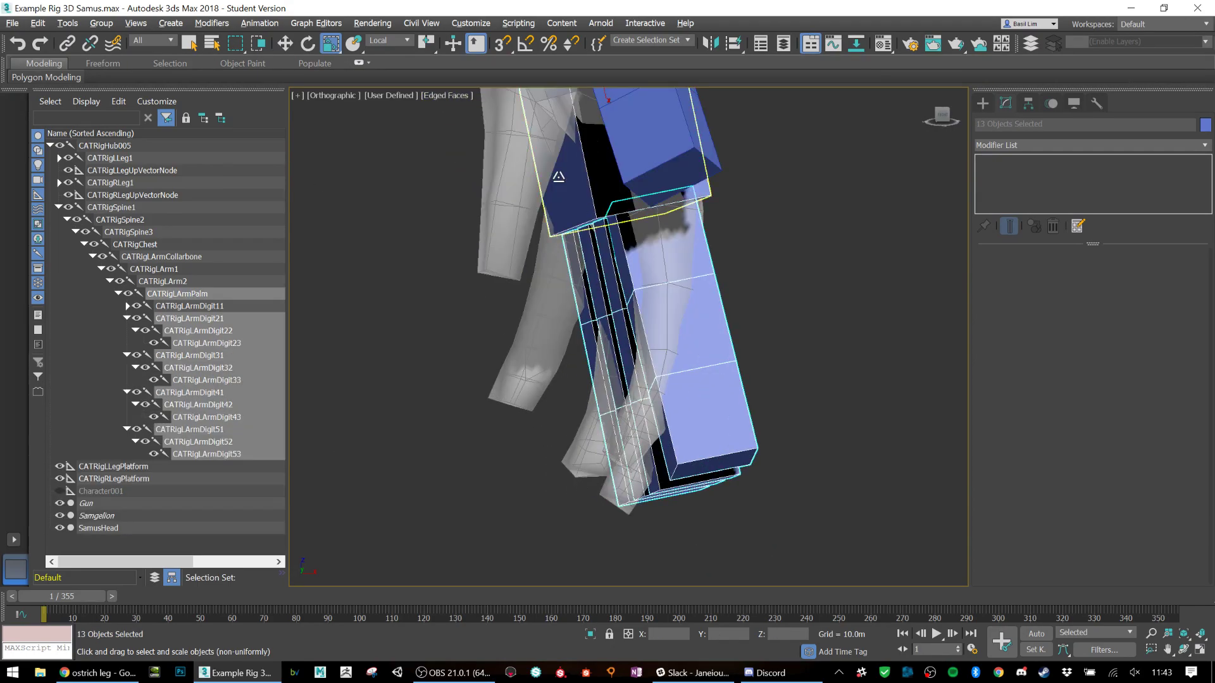
{"action": "left_click_drag", "start_coordinate": [567, 278], "coordinate": [571, 277]}
{"action": "middle_click_drag", "start_coordinate": [641, 279], "coordinate": [627, 294], "text": "alt"}
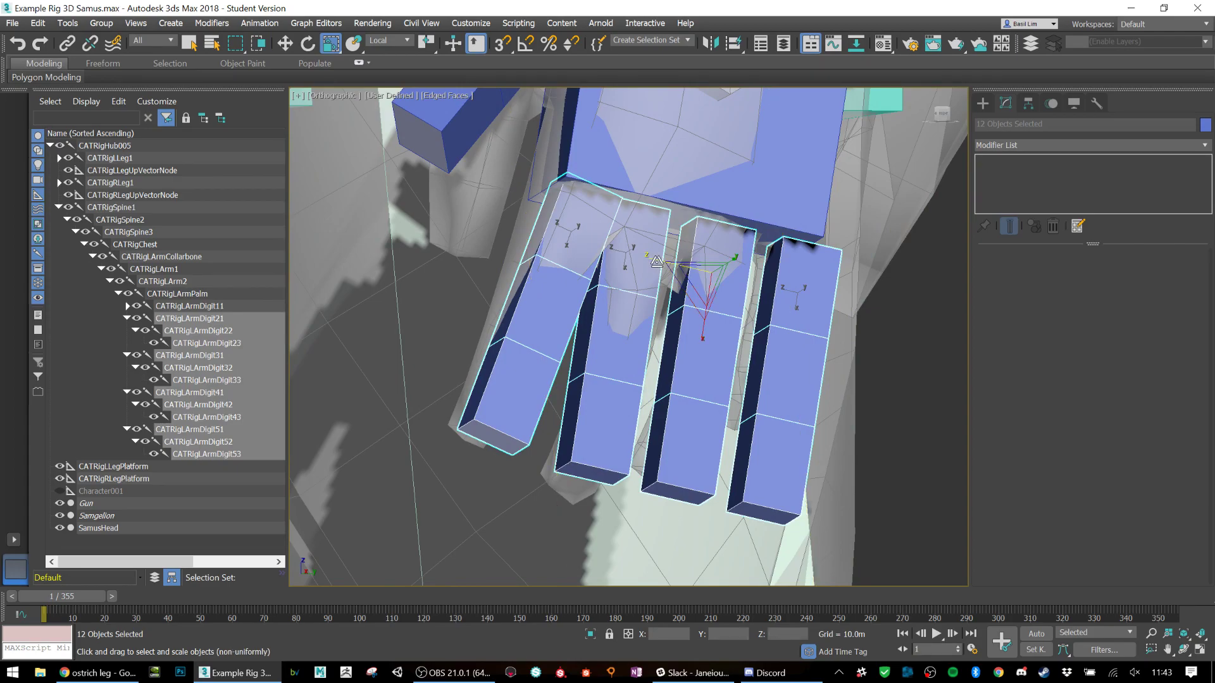
{"action": "left_click_drag", "start_coordinate": [657, 261], "coordinate": [661, 262]}
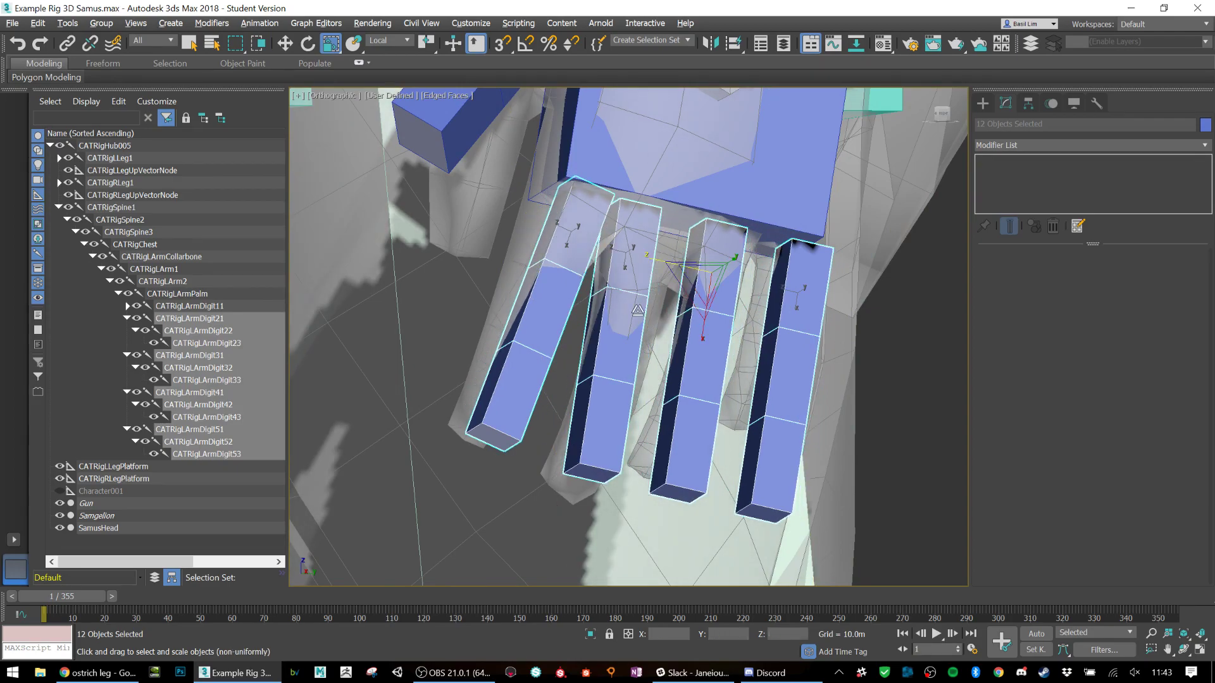
Step: Select the second digit's whole bone chain and shift it slightly so that it sits inside the index finger mesh
{"action": "middle_click_drag", "start_coordinate": [661, 261], "coordinate": [613, 283], "text": "alt"}
{"action": "left_click", "coordinate": [613, 283]}
{"action": "double_click", "coordinate": [585, 250]}
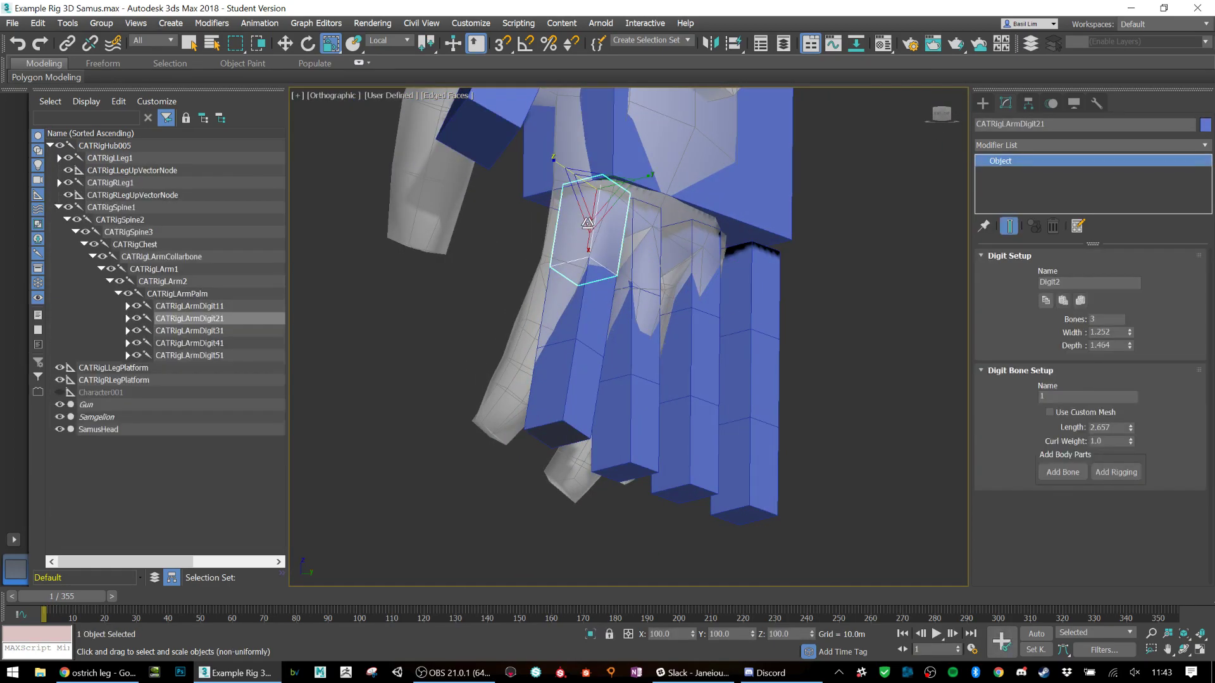
{"action": "middle_click_drag", "start_coordinate": [625, 238], "coordinate": [605, 248], "text": "alt"}
{"action": "key", "text": "w"}
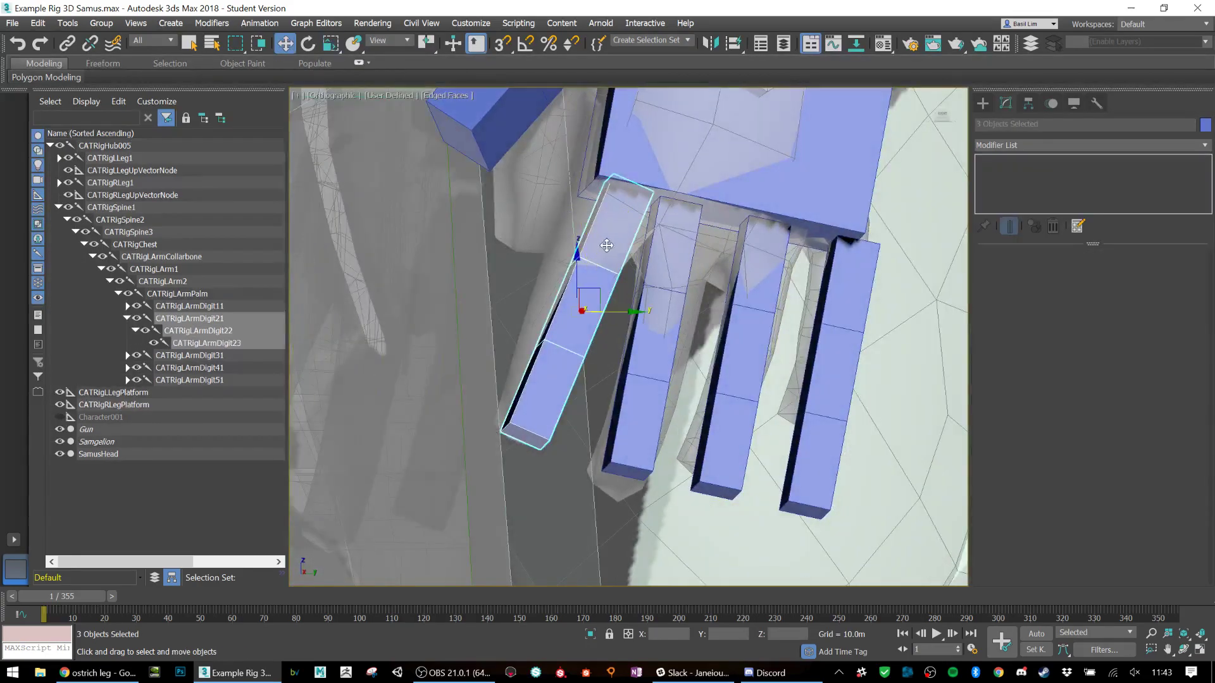
{"action": "left_click_drag", "start_coordinate": [591, 273], "coordinate": [587, 285]}
Step: Rotate the base, middle and tip bones of the second digit in turn to follow the index finger's curl
{"action": "middle_click_drag", "start_coordinate": [586, 285], "coordinate": [660, 256], "text": "alt"}
{"action": "left_click", "coordinate": [661, 256]}
{"action": "left_click", "coordinate": [557, 222]}
{"action": "key", "text": "e"}
{"action": "left_click_drag", "start_coordinate": [579, 218], "coordinate": [568, 229]}
{"action": "left_click", "coordinate": [552, 290]}
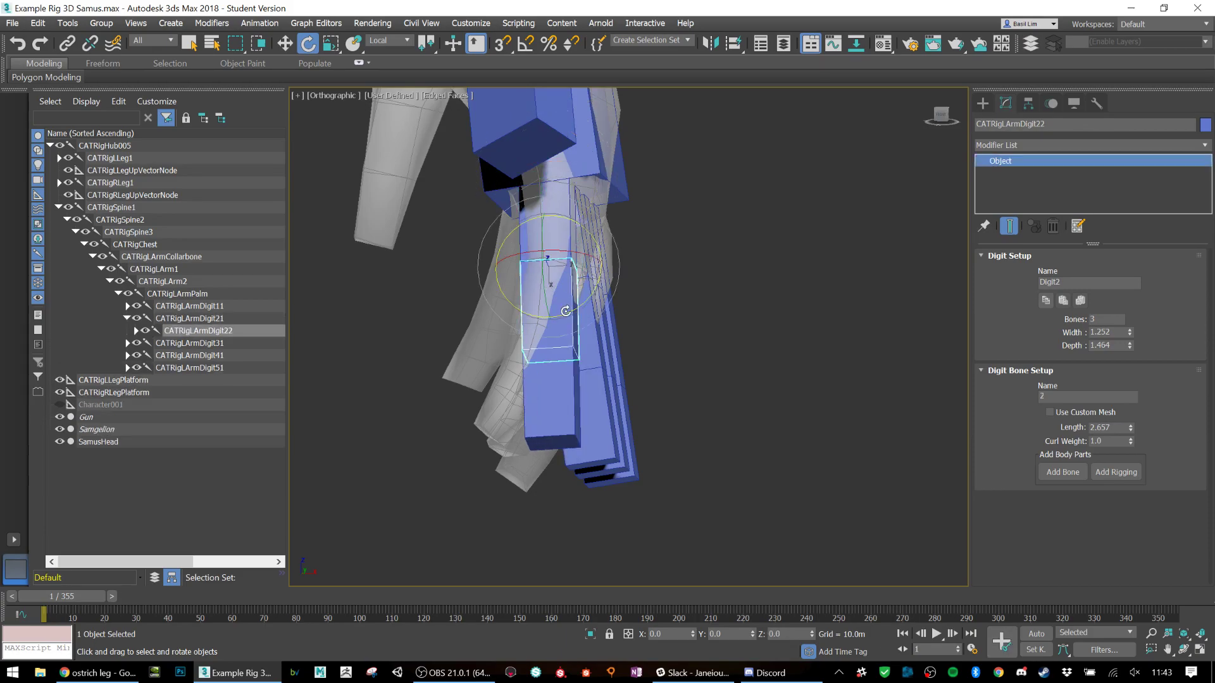
{"action": "left_click_drag", "start_coordinate": [576, 311], "coordinate": [559, 319]}
{"action": "left_click", "coordinate": [537, 377]}
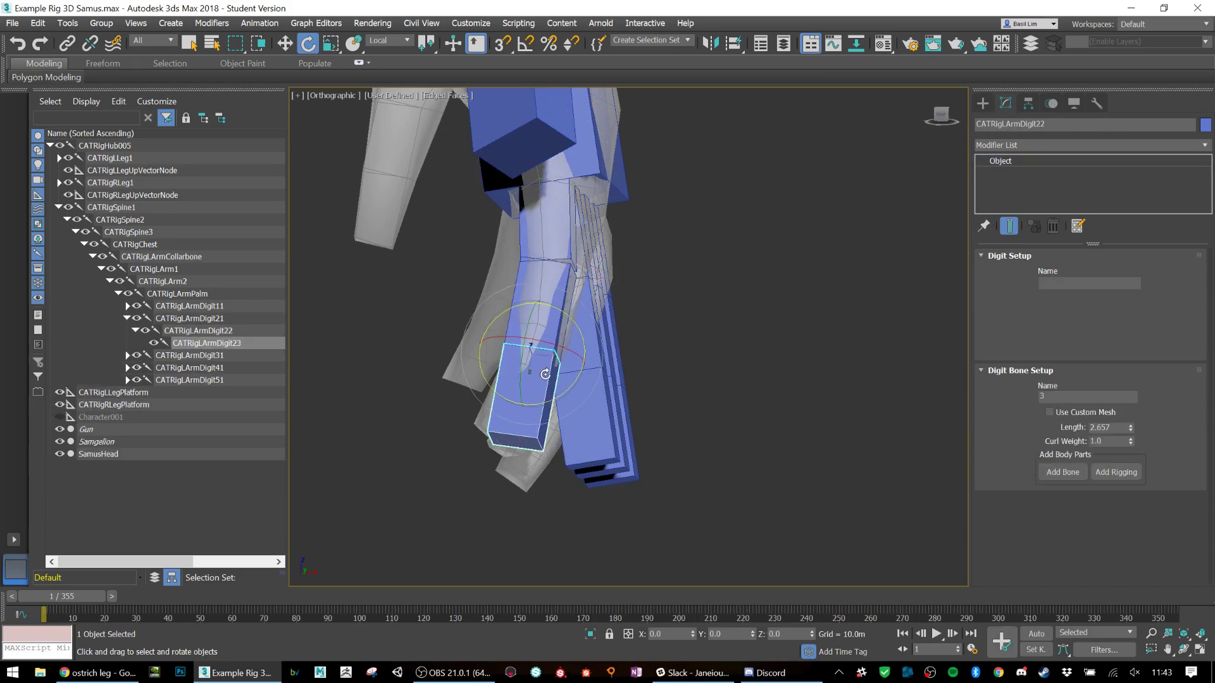
{"action": "left_click_drag", "start_coordinate": [552, 401], "coordinate": [528, 412]}
Step: Fine-tune the rotation of the second digit's base bone to align it with the index finger, viewed from the back of the hand
{"action": "middle_click_drag", "start_coordinate": [674, 373], "coordinate": [599, 355], "text": "alt"}
{"action": "left_click", "coordinate": [575, 230]}
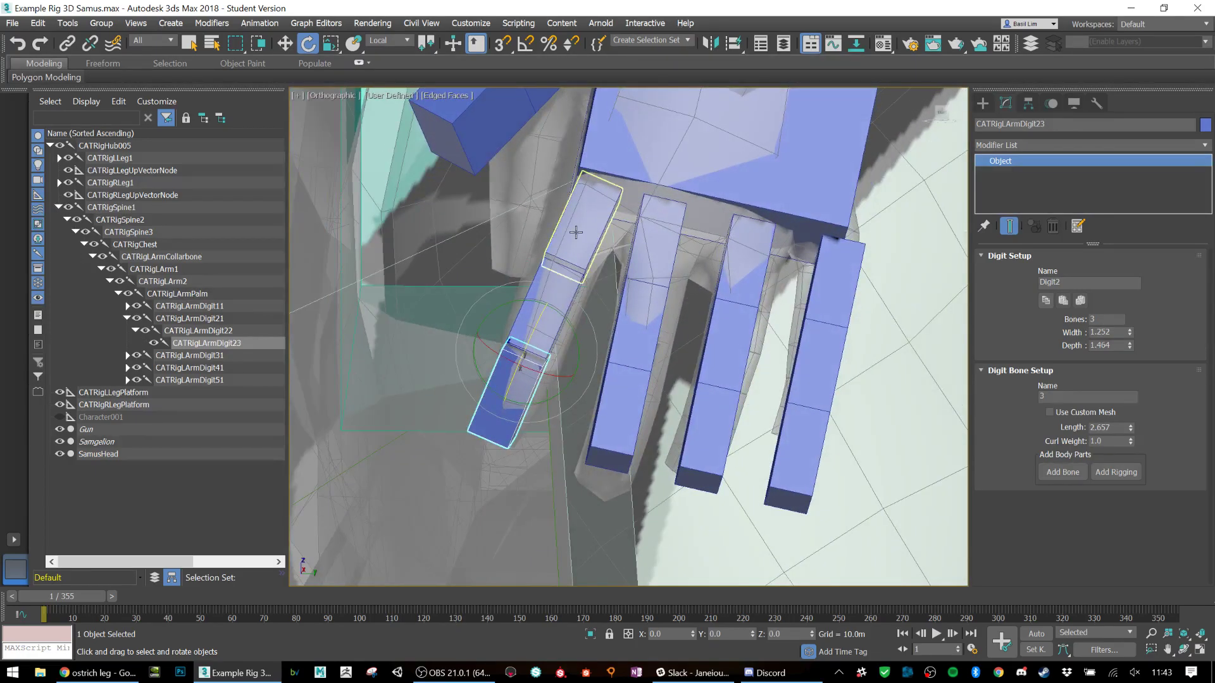
{"action": "left_click_drag", "start_coordinate": [606, 266], "coordinate": [602, 260]}
{"action": "middle_click_drag", "start_coordinate": [601, 259], "coordinate": [674, 272], "text": "alt"}
{"action": "left_click", "coordinate": [680, 274]}
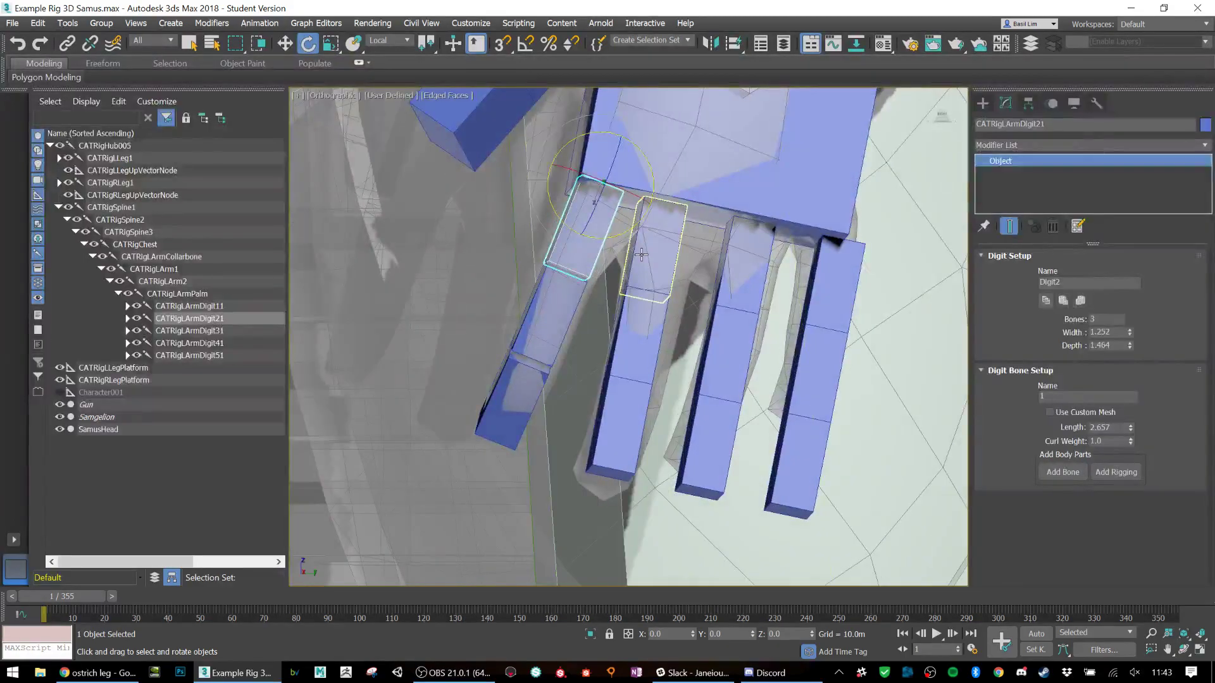
Step: Move the third digit's whole bone chain slightly sideways and down onto the middle finger
{"action": "double_click", "coordinate": [665, 248]}
{"action": "key", "text": "w"}
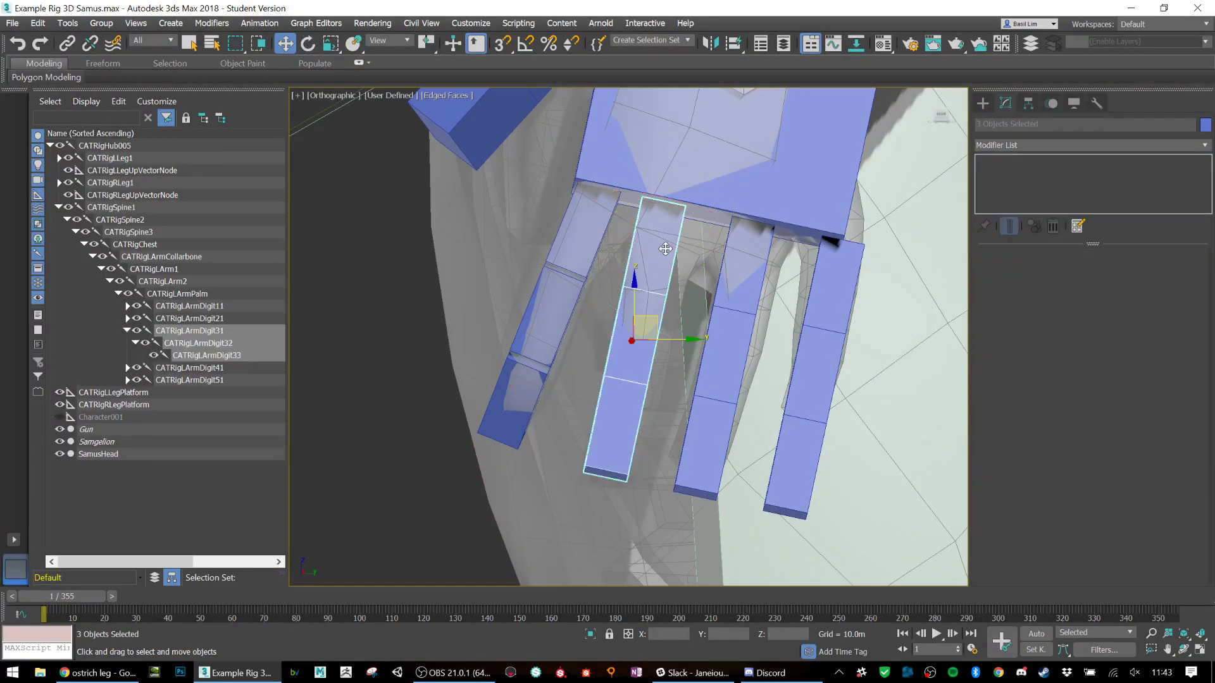
{"action": "left_click_drag", "start_coordinate": [654, 311], "coordinate": [660, 318]}
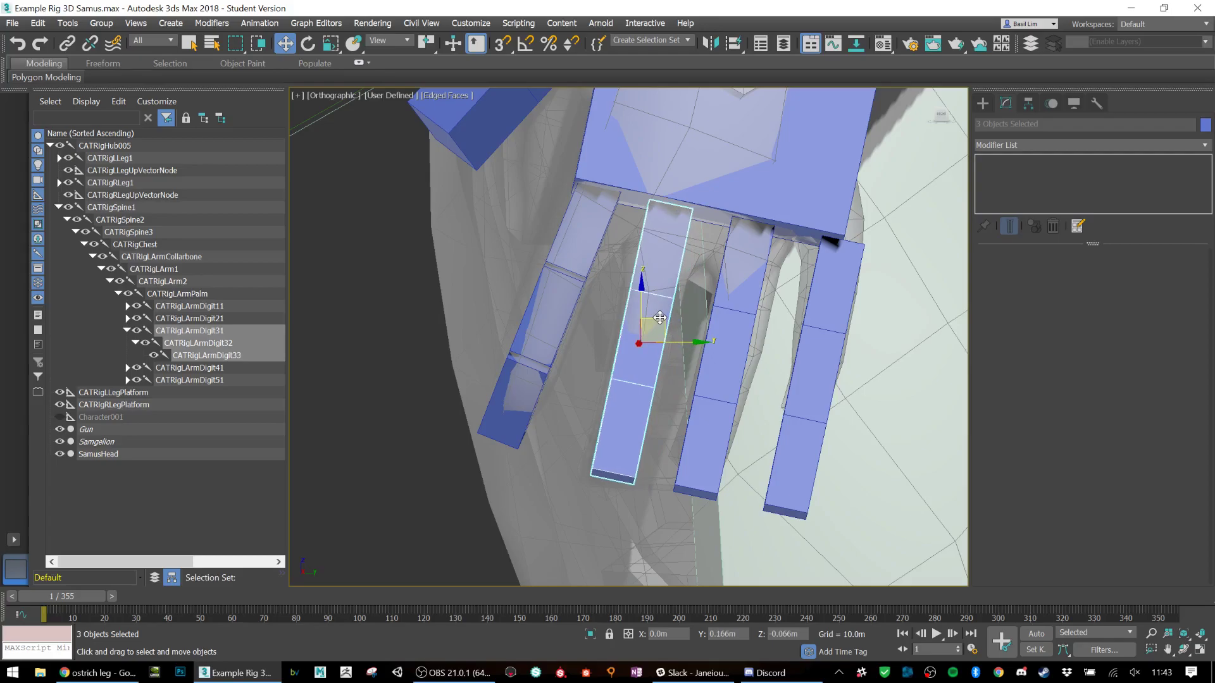
Step: Stretch the third digit's middle bone to a length of 3.002 and rotate it to follow the middle finger's bend
{"action": "scroll", "coordinate": [660, 318], "scroll_direction": "down", "scroll_amount": 3}
{"action": "middle_click_drag", "start_coordinate": [686, 340], "coordinate": [651, 339], "text": "alt"}
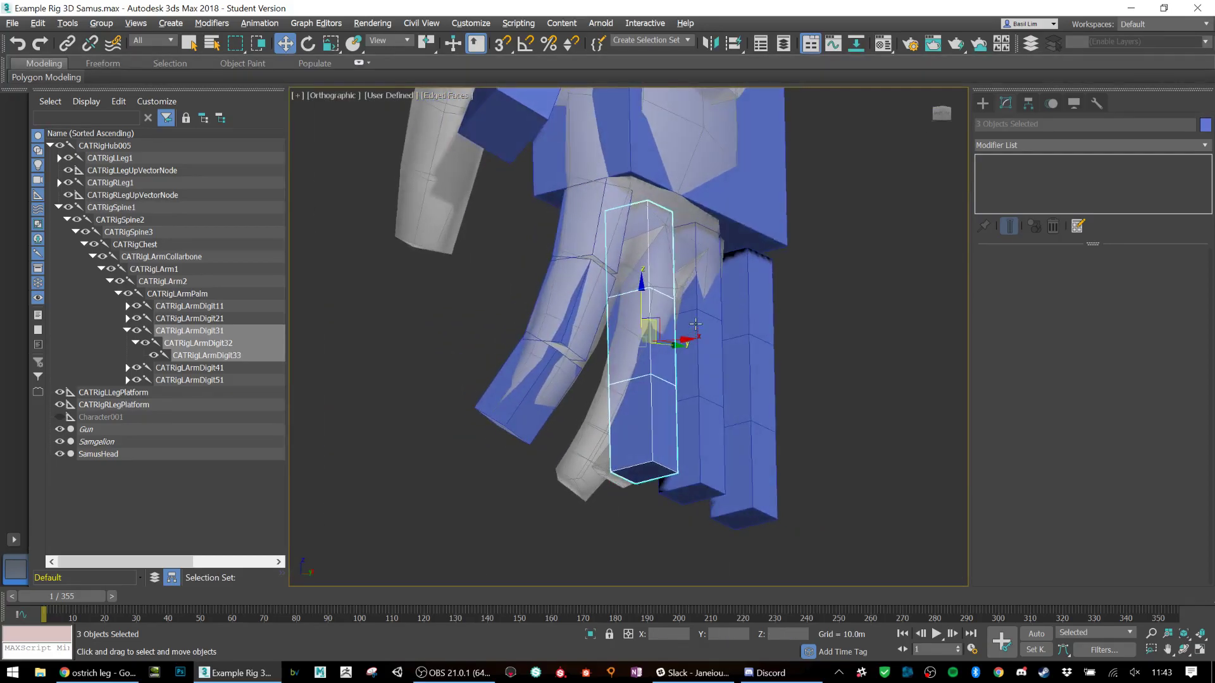
{"action": "left_click", "coordinate": [673, 255]}
{"action": "left_click", "coordinate": [641, 269]}
{"action": "key", "text": "r"}
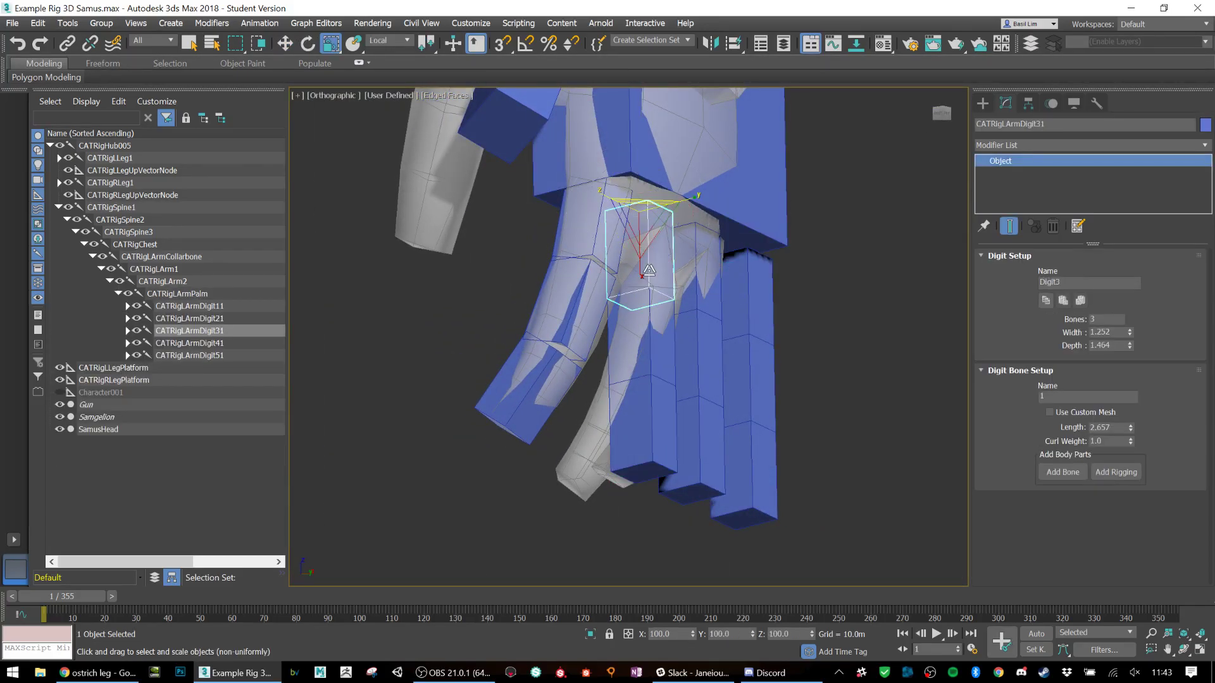
{"action": "left_click_drag", "start_coordinate": [642, 270], "coordinate": [642, 272]}
{"action": "left_click", "coordinate": [644, 351]}
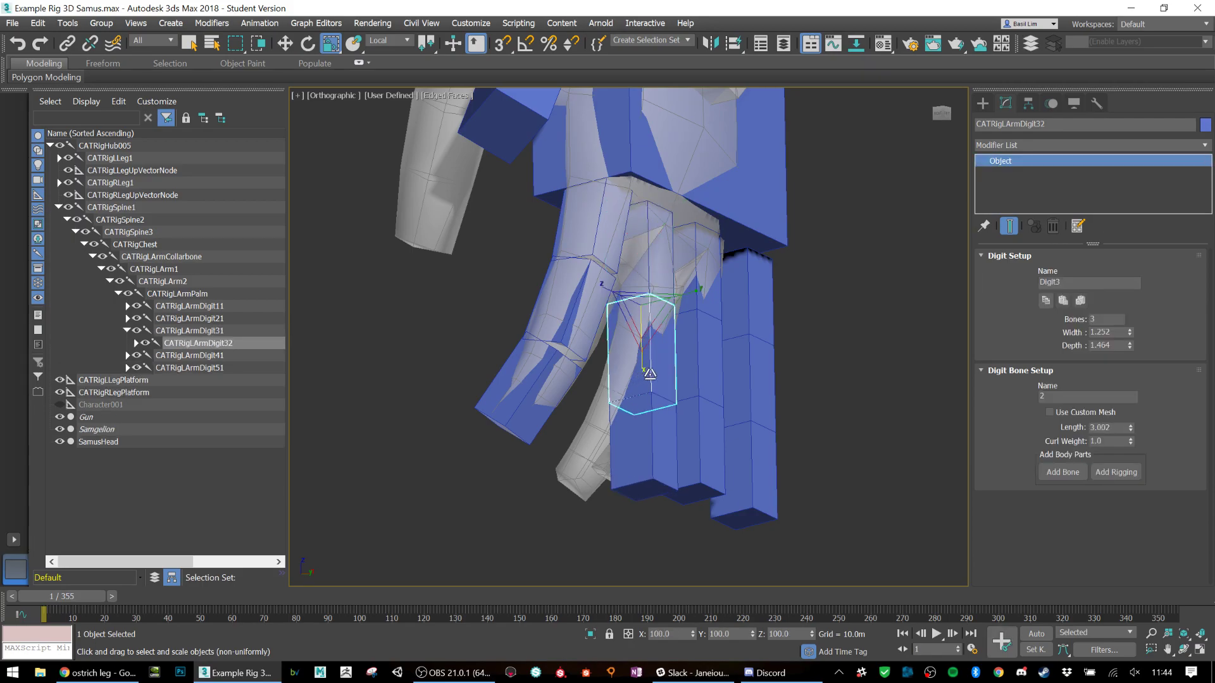
{"action": "key", "text": "e"}
{"action": "left_click_drag", "start_coordinate": [643, 348], "coordinate": [651, 352]}
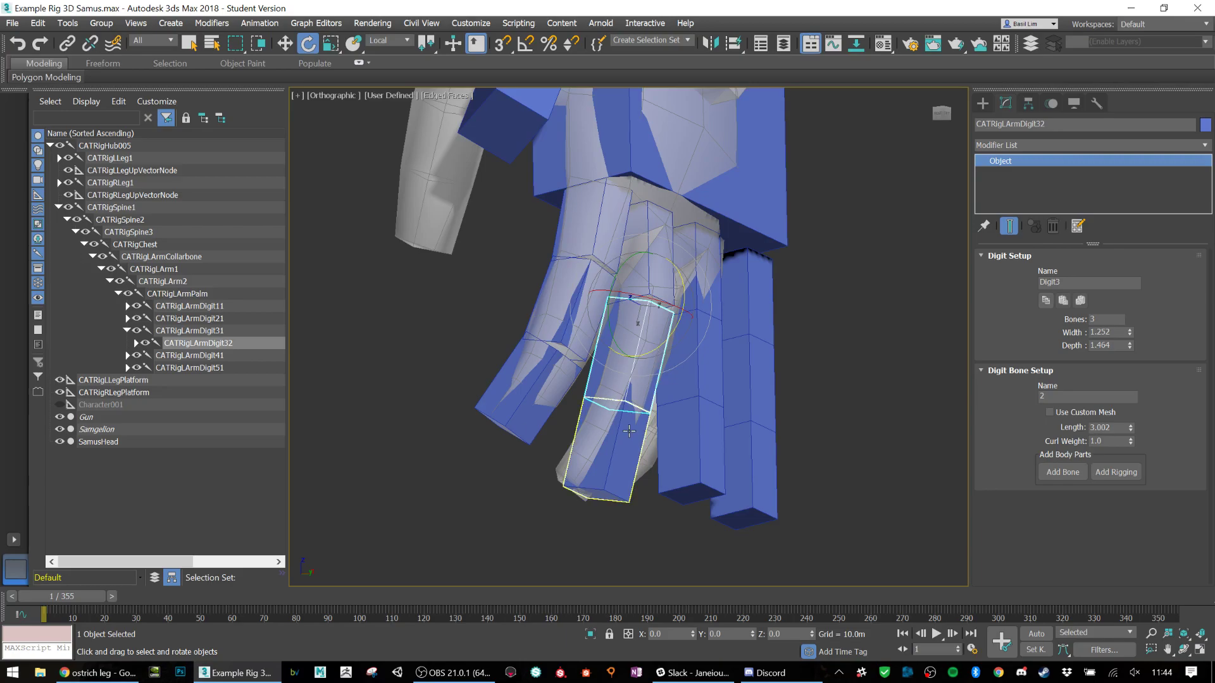
Step: Rotate the third digit's tip bone by about -5.3 degrees around its local Y axis to fit the middle fingertip
{"action": "left_click", "coordinate": [634, 432]}
{"action": "middle_click_drag", "start_coordinate": [644, 438], "coordinate": [706, 409], "text": "alt"}
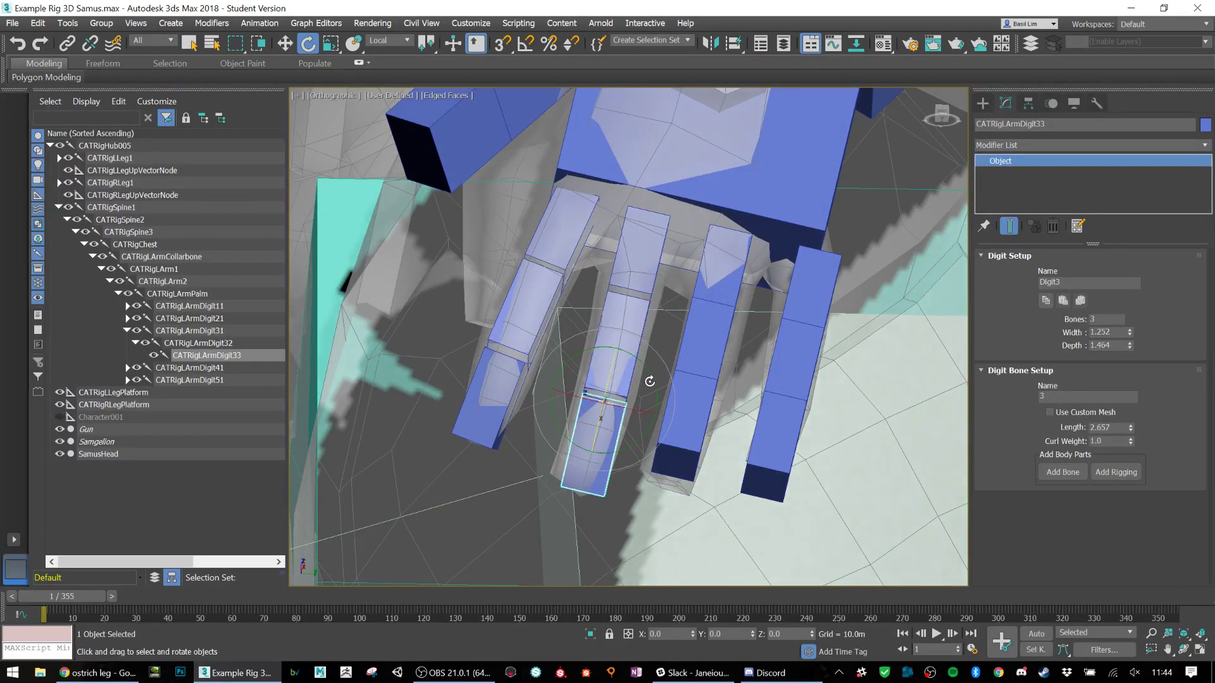
{"action": "left_click_drag", "start_coordinate": [654, 379], "coordinate": [657, 384]}
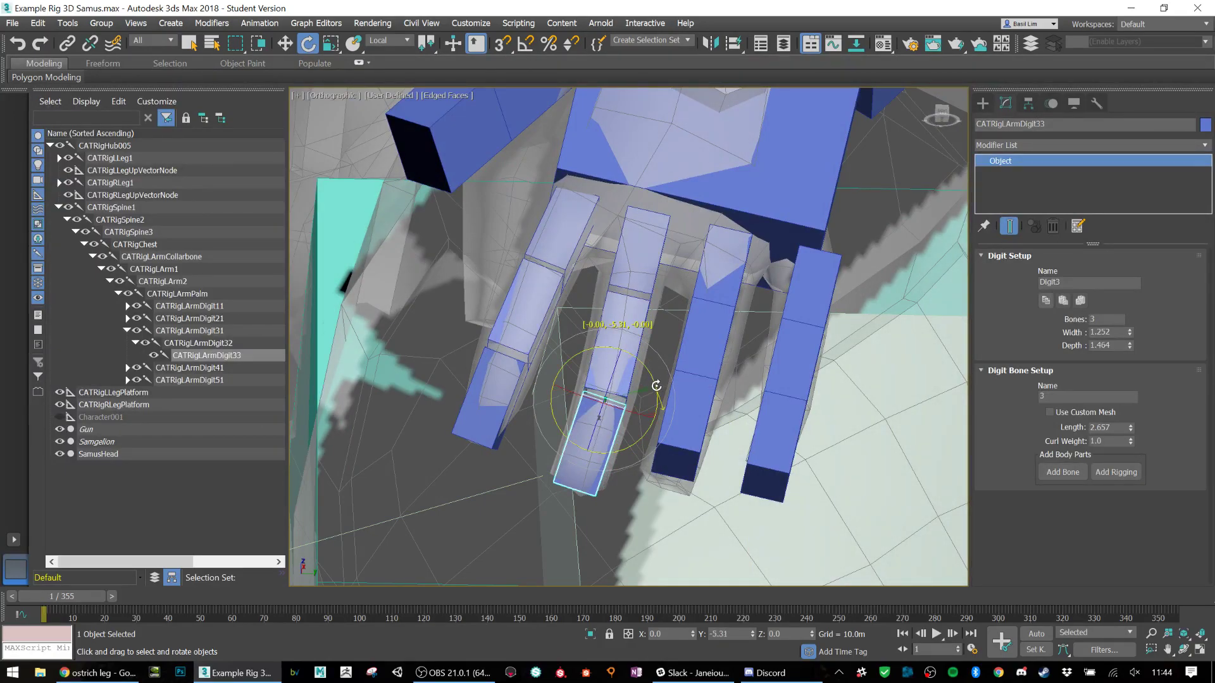
Step: Rotate the fourth digit's base bone by about -4.5 degrees around its local X axis to line up with the ring finger
{"action": "middle_click_drag", "start_coordinate": [656, 383], "coordinate": [717, 281], "text": "alt"}
{"action": "left_click", "coordinate": [700, 291]}
{"action": "double_click", "coordinate": [717, 281]}
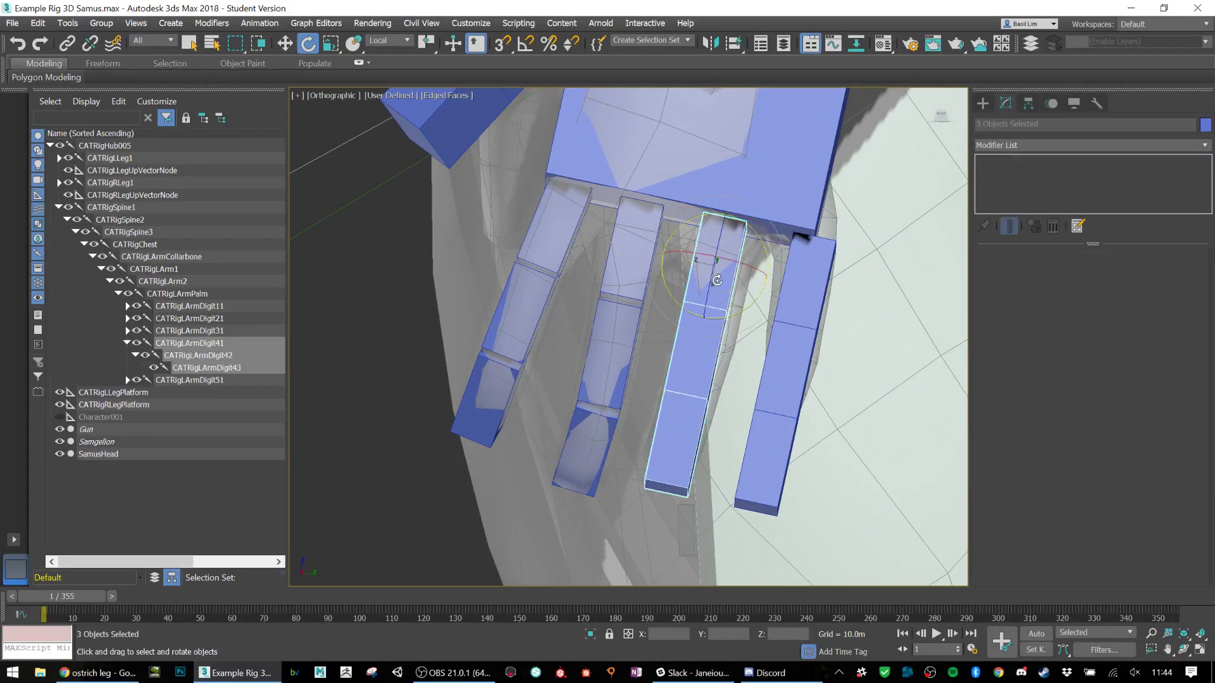
{"action": "key", "text": "w"}
{"action": "key", "text": "e"}
{"action": "left_click", "coordinate": [735, 275]}
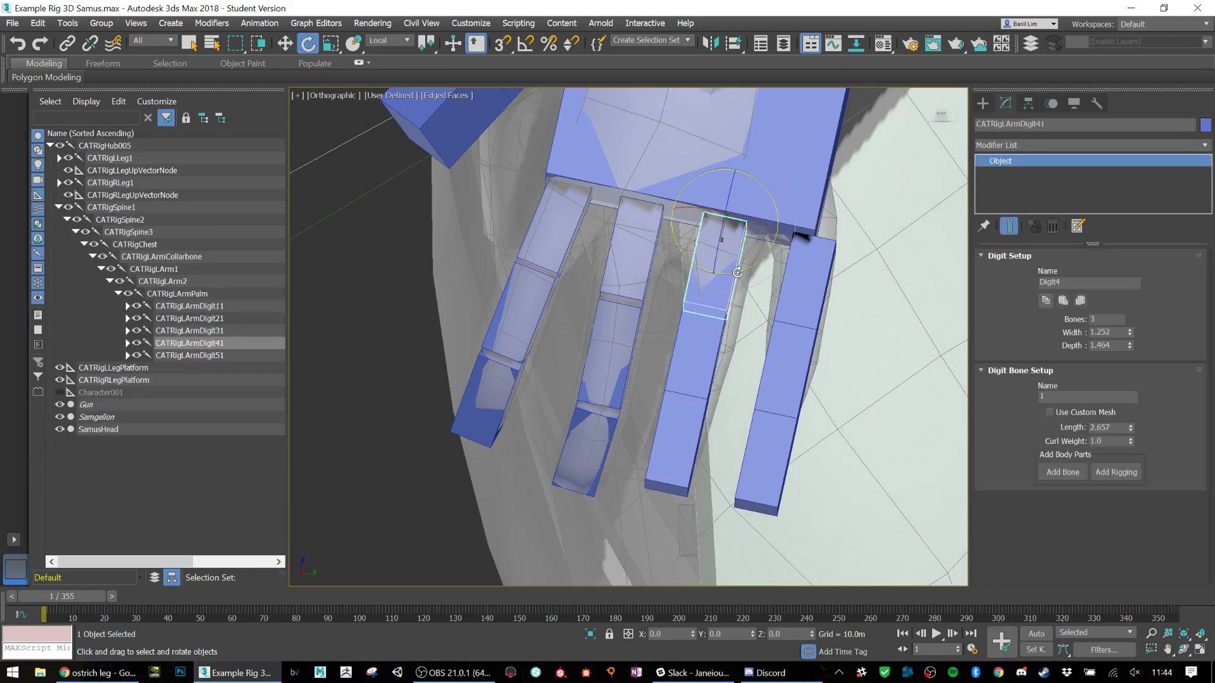
{"action": "left_click_drag", "start_coordinate": [750, 218], "coordinate": [753, 220]}
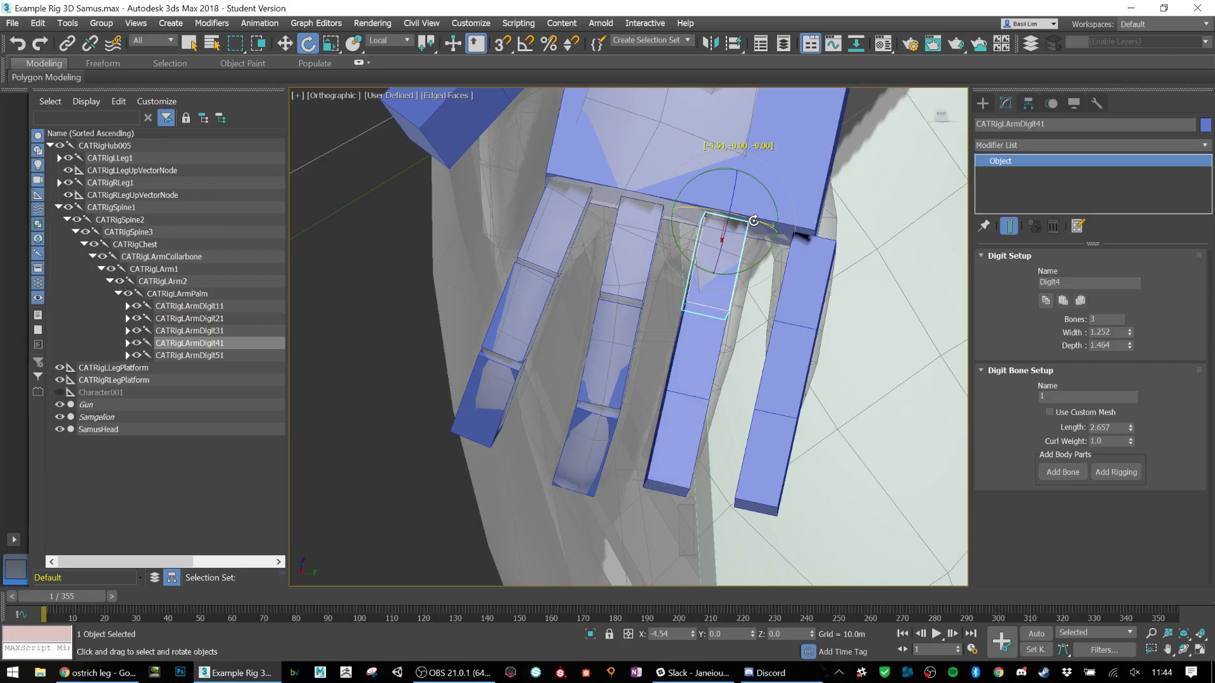
Step: Move the fourth digit's whole bone chain slightly sideways onto the ring finger
{"action": "double_click", "coordinate": [715, 286]}
{"action": "key", "text": "w"}
{"action": "left_click_drag", "start_coordinate": [714, 333], "coordinate": [721, 332]}
{"action": "middle_click_drag", "start_coordinate": [962, 429], "coordinate": [947, 414], "text": "alt"}
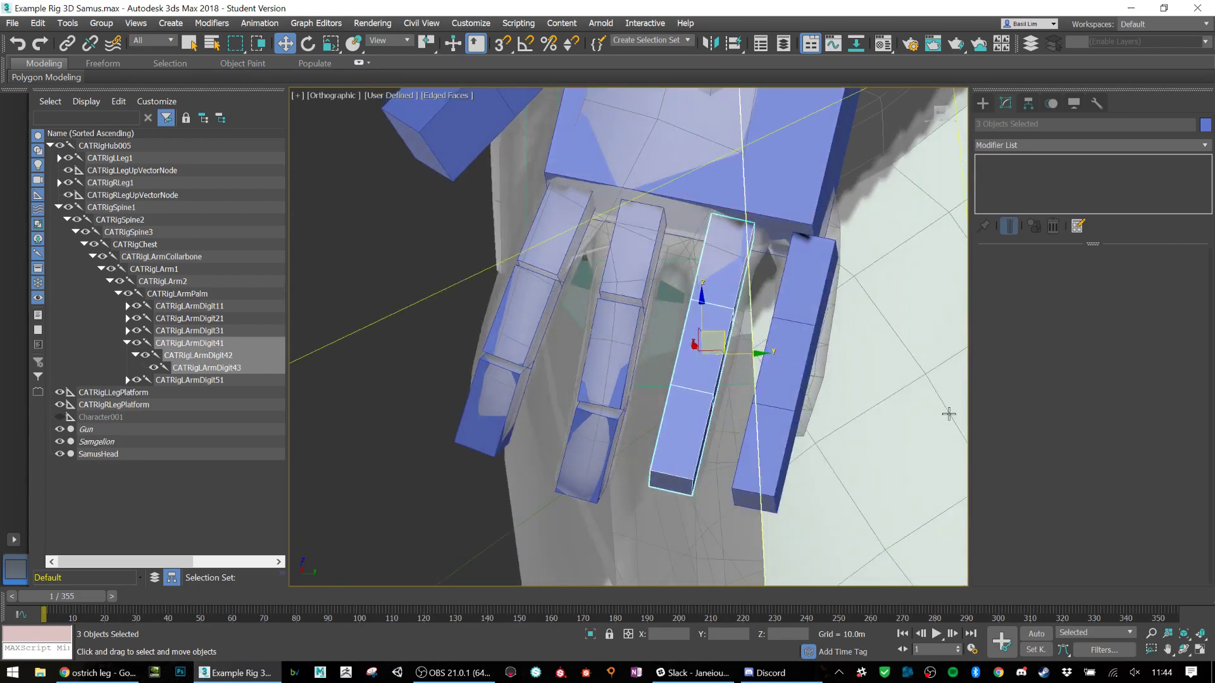
Step: Rotate the fourth digit's base, middle and tip bones to follow the ring finger's bend
{"action": "left_click", "coordinate": [719, 404]}
{"action": "left_click", "coordinate": [715, 365]}
{"action": "middle_click_drag", "start_coordinate": [718, 362], "coordinate": [779, 353], "text": "alt"}
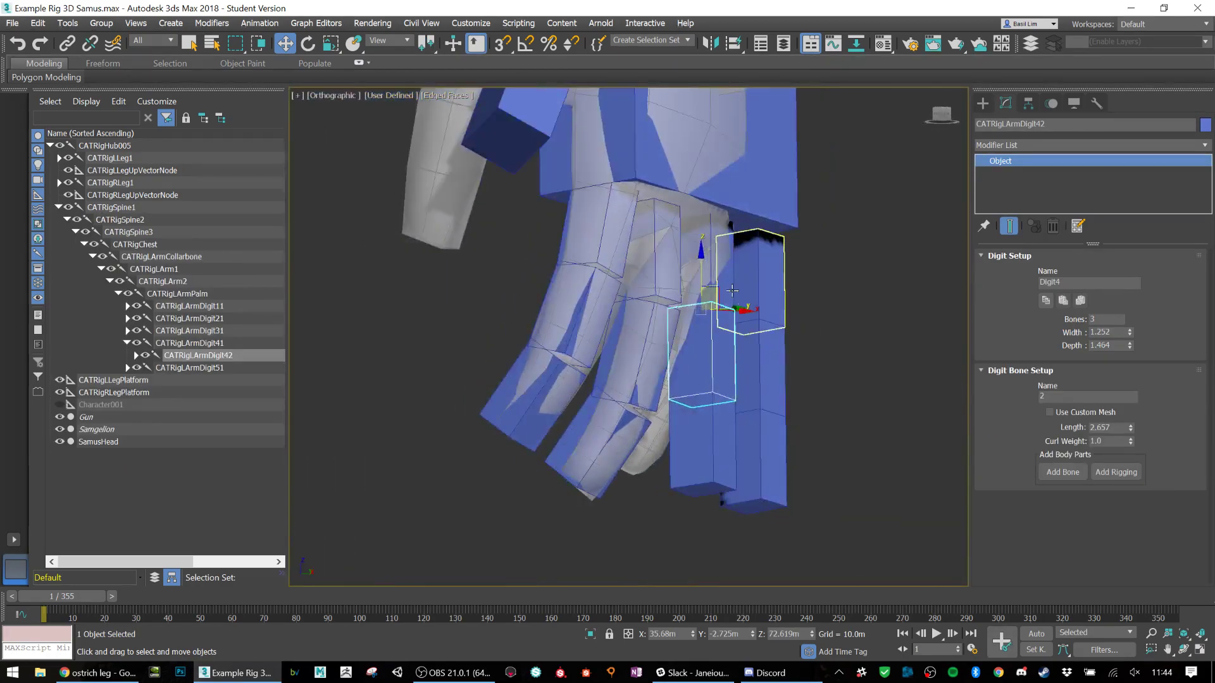
{"action": "left_click", "coordinate": [716, 274]}
{"action": "key", "text": "e"}
{"action": "left_click_drag", "start_coordinate": [738, 243], "coordinate": [722, 339]}
{"action": "left_click_drag", "start_coordinate": [734, 333], "coordinate": [717, 346]}
{"action": "left_click", "coordinate": [681, 416]}
{"action": "left_click_drag", "start_coordinate": [693, 433], "coordinate": [675, 440]}
{"action": "middle_click_drag", "start_coordinate": [742, 399], "coordinate": [687, 390], "text": "alt"}
Step: Move the fifth digit's whole bone chain onto the little finger
{"action": "double_click", "coordinate": [748, 298]}
{"action": "middle_click_drag", "start_coordinate": [748, 298], "coordinate": [734, 345], "text": "alt"}
{"action": "key", "text": "w"}
{"action": "left_click_drag", "start_coordinate": [656, 390], "coordinate": [720, 374]}
{"action": "middle_click_drag", "start_coordinate": [720, 374], "coordinate": [785, 266], "text": "alt"}
Step: Rotate the fifth digit's base bone by about 6.6 degrees around its local Y axis and shift the chain onto the little finger
{"action": "left_click", "coordinate": [775, 266]}
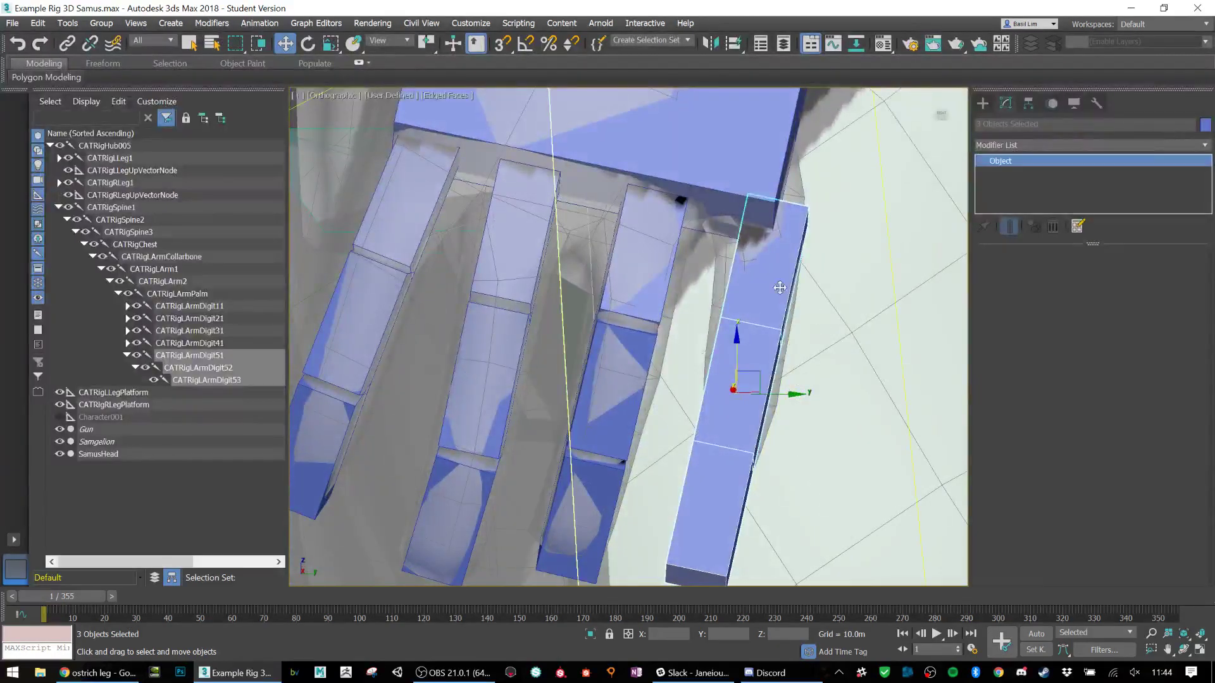
{"action": "key", "text": "e"}
{"action": "left_click_drag", "start_coordinate": [802, 253], "coordinate": [804, 269]}
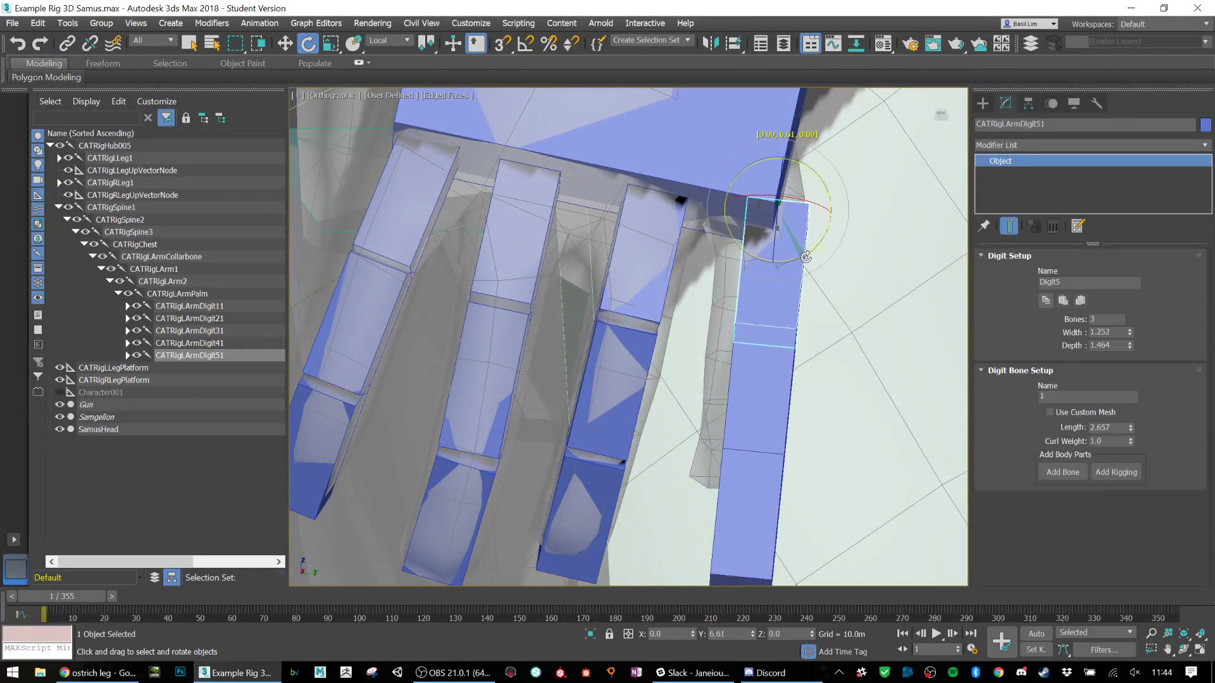
{"action": "key", "text": "w"}
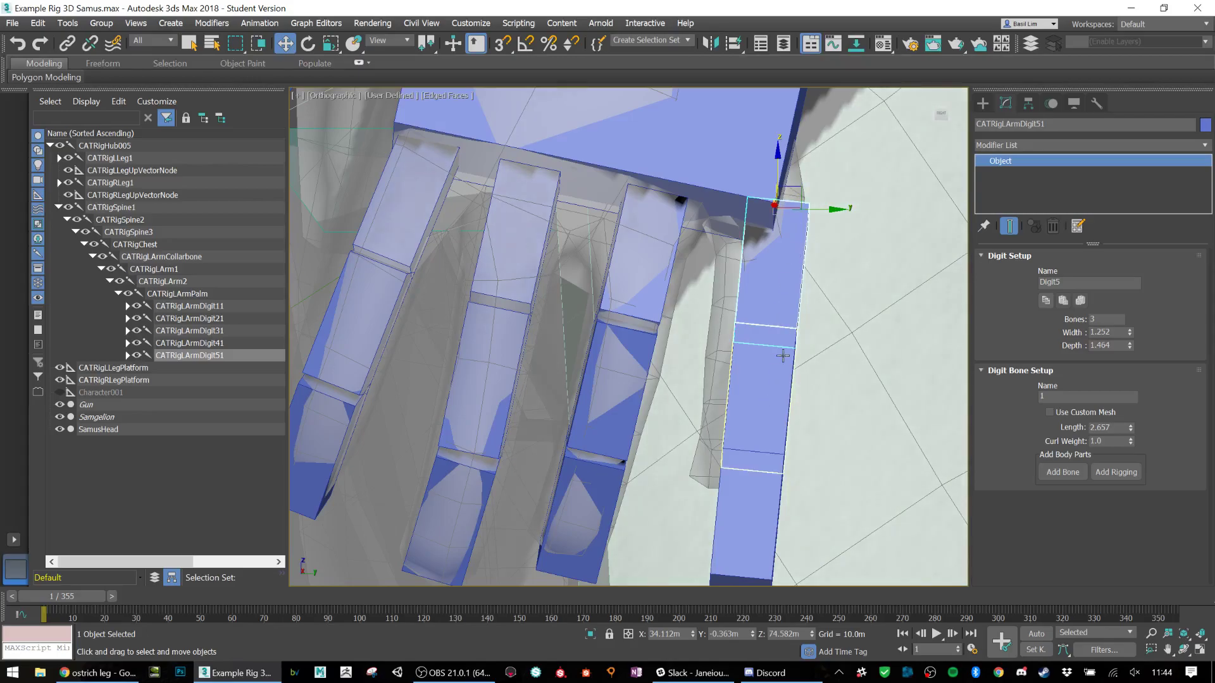
{"action": "double_click", "coordinate": [784, 298]}
{"action": "left_click_drag", "start_coordinate": [764, 375], "coordinate": [770, 360]}
Step: Scale the fifth digit's bones down to a length of 2.051 each
{"action": "key", "text": "r"}
{"action": "left_click_drag", "start_coordinate": [758, 316], "coordinate": [759, 309]}
{"action": "left_click", "coordinate": [830, 273]}
Step: Tilt the fifth digit's base bone along the little finger in side view and shift the whole chain into the mesh
{"action": "left_click", "coordinate": [772, 249]}
{"action": "middle_click_drag", "start_coordinate": [804, 310], "coordinate": [753, 332], "text": "alt"}
{"action": "key", "text": "e"}
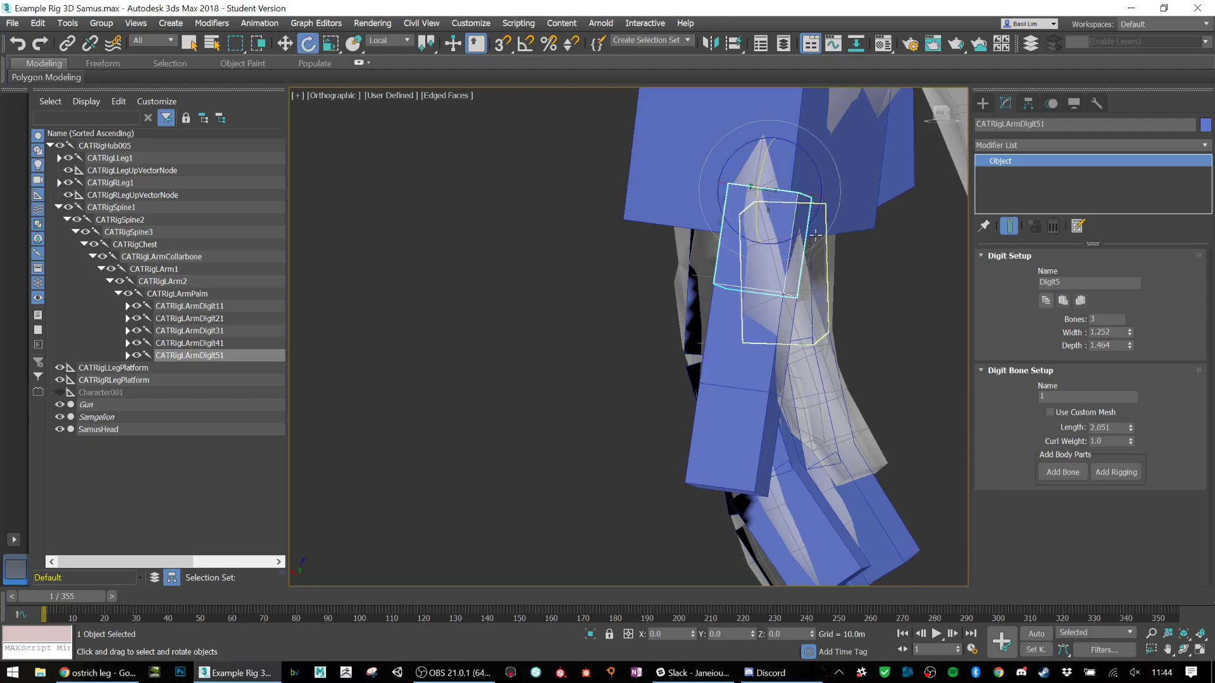
{"action": "left_click_drag", "start_coordinate": [798, 192], "coordinate": [798, 245]}
{"action": "double_click", "coordinate": [794, 249]}
{"action": "key", "text": "w"}
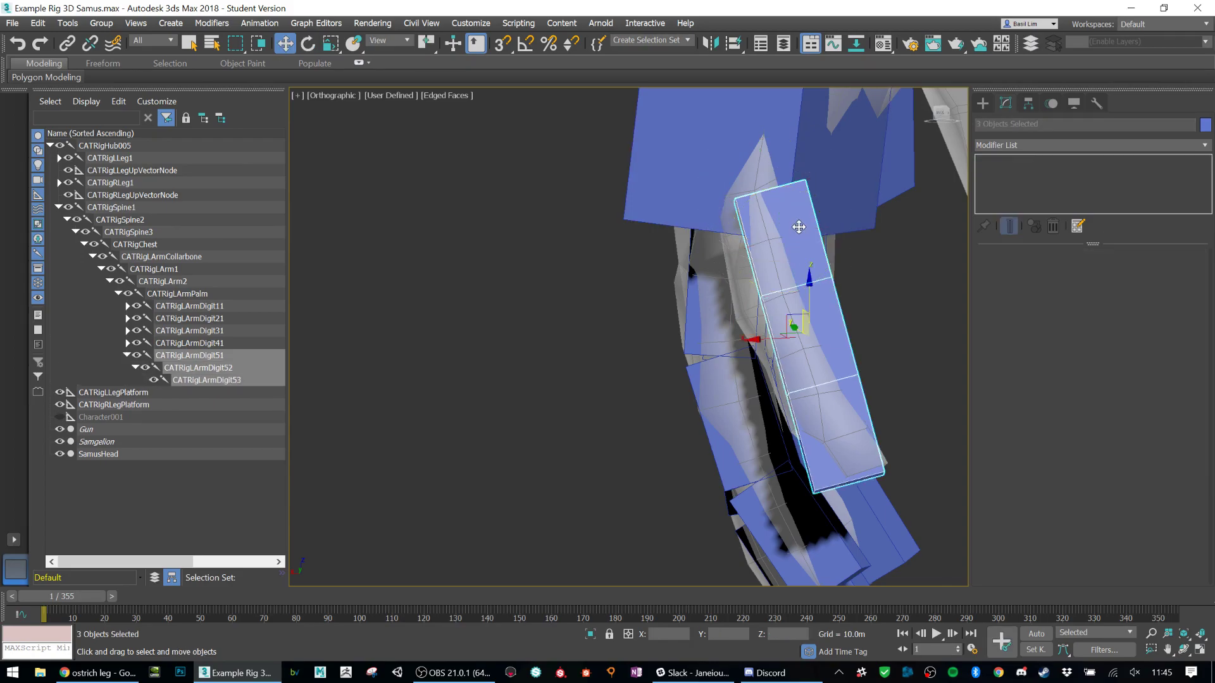
{"action": "left_click_drag", "start_coordinate": [792, 318], "coordinate": [776, 318]}
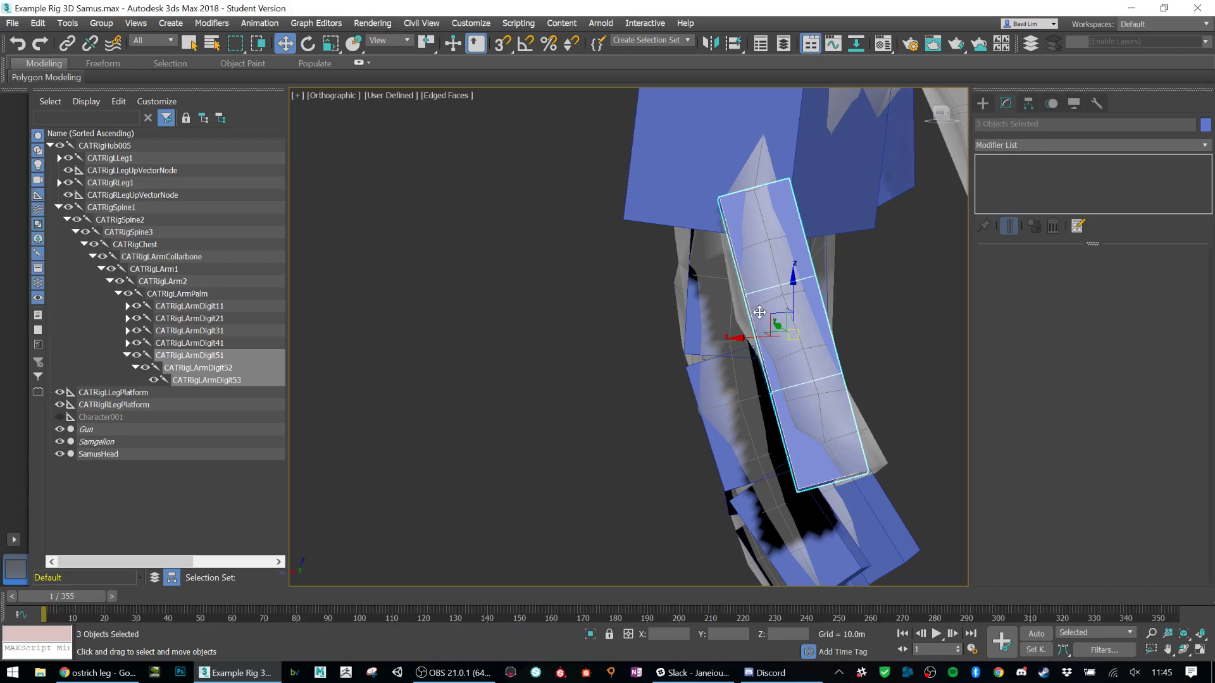
Step: Rotate the fifth digit's middle bone by about -12 degrees around its local Z axis and bend the tip bone to the little fingertip
{"action": "key", "text": "e"}
{"action": "left_click", "coordinate": [848, 253]}
{"action": "left_click", "coordinate": [788, 233]}
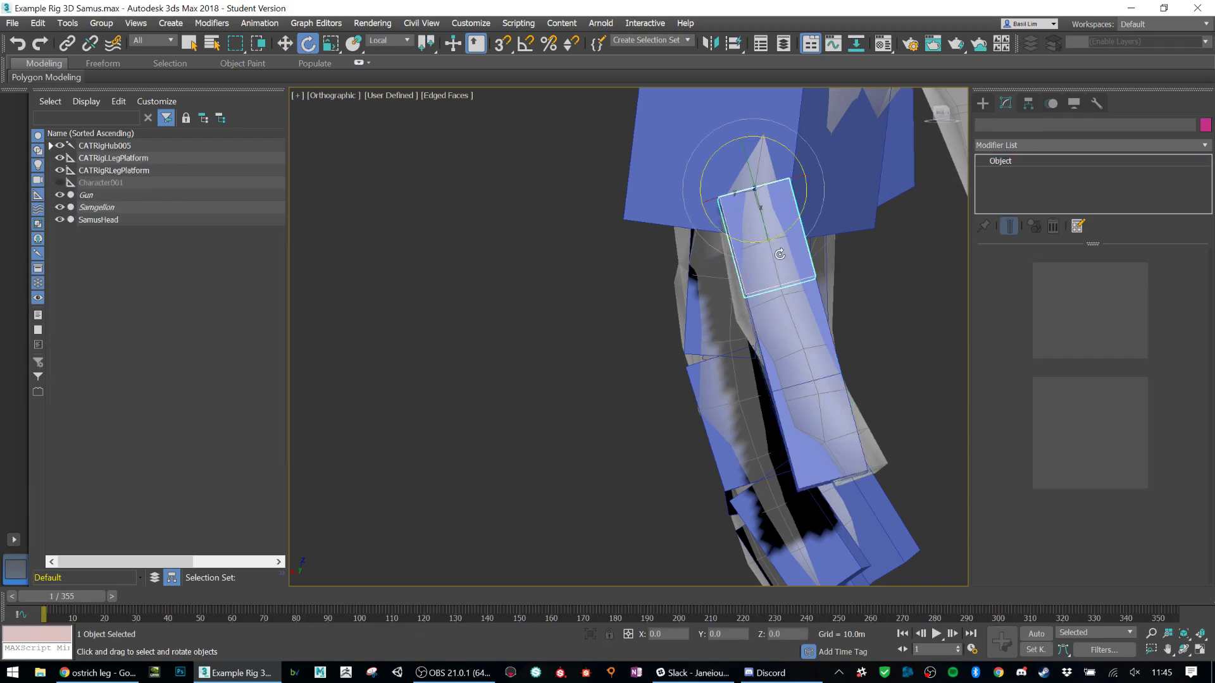
{"action": "left_click", "coordinate": [808, 349]}
{"action": "left_click_drag", "start_coordinate": [807, 328], "coordinate": [821, 315]}
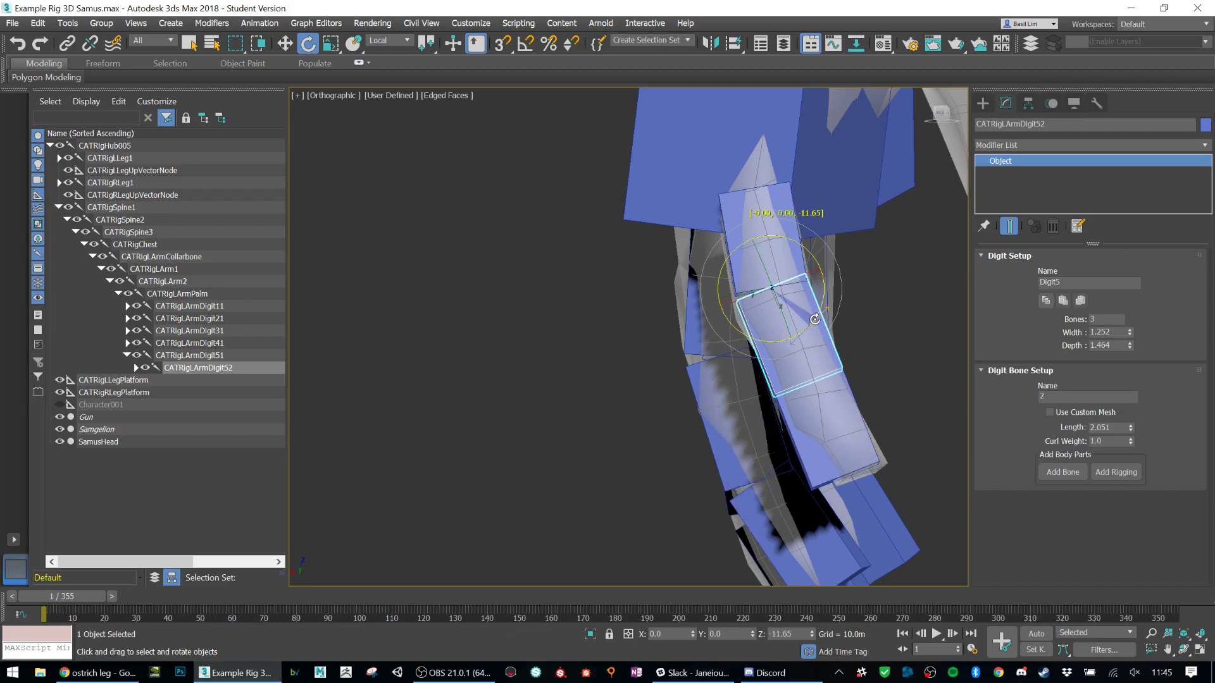
{"action": "left_click", "coordinate": [836, 424]}
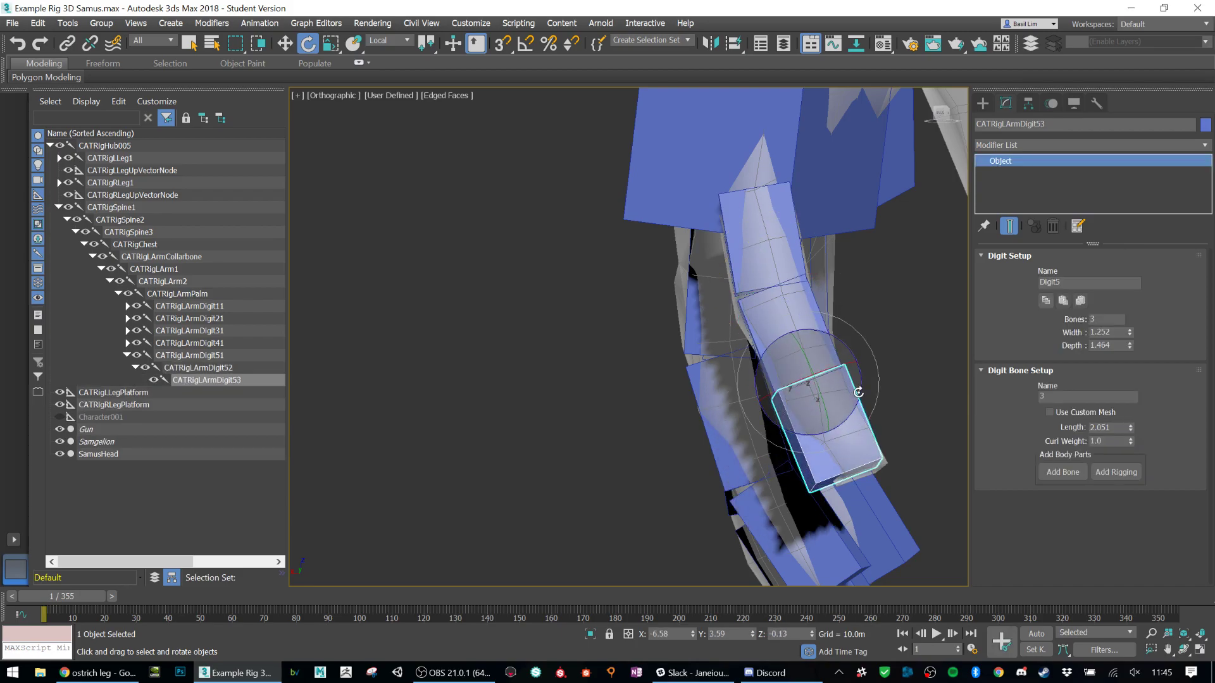
{"action": "left_click_drag", "start_coordinate": [847, 422], "coordinate": [850, 417]}
Step: Select the thumb digit's whole bone chain and move it across the hand toward the base of the thumb
{"action": "scroll", "coordinate": [806, 407], "scroll_direction": "down", "scroll_amount": 4}
{"action": "middle_click_drag", "start_coordinate": [647, 415], "coordinate": [746, 403], "text": "alt"}
{"action": "middle_click_drag", "start_coordinate": [701, 336], "coordinate": [698, 420]}
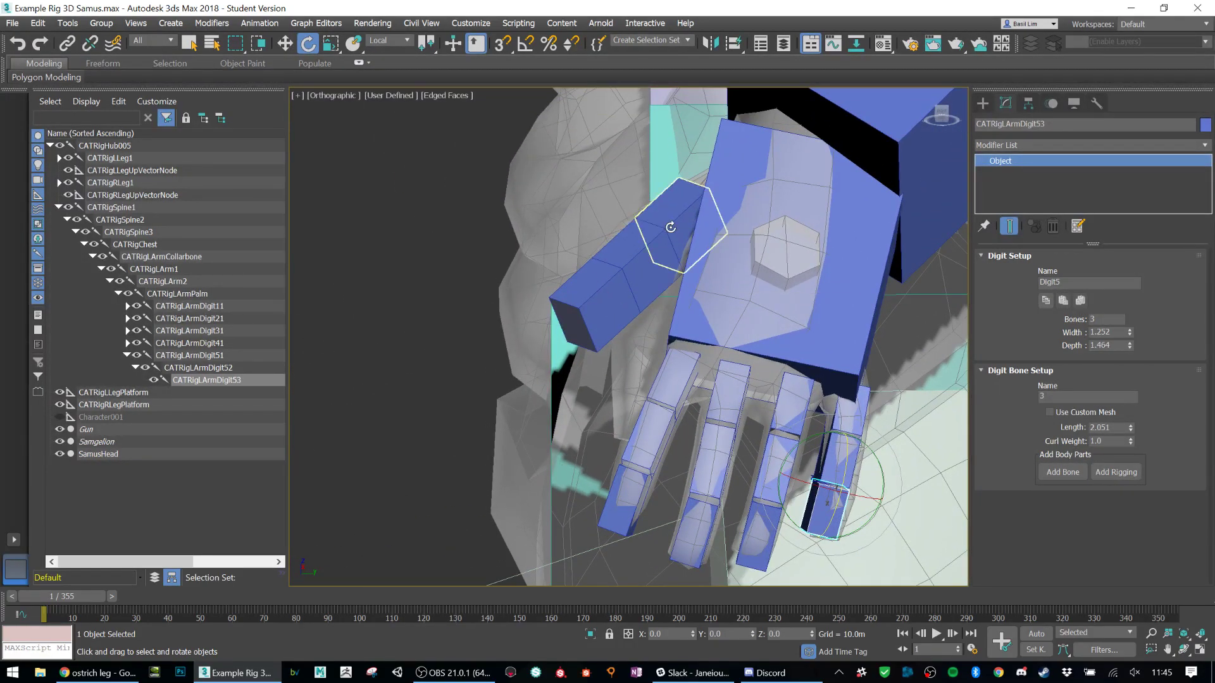
{"action": "double_click", "coordinate": [668, 227]}
{"action": "key", "text": "r"}
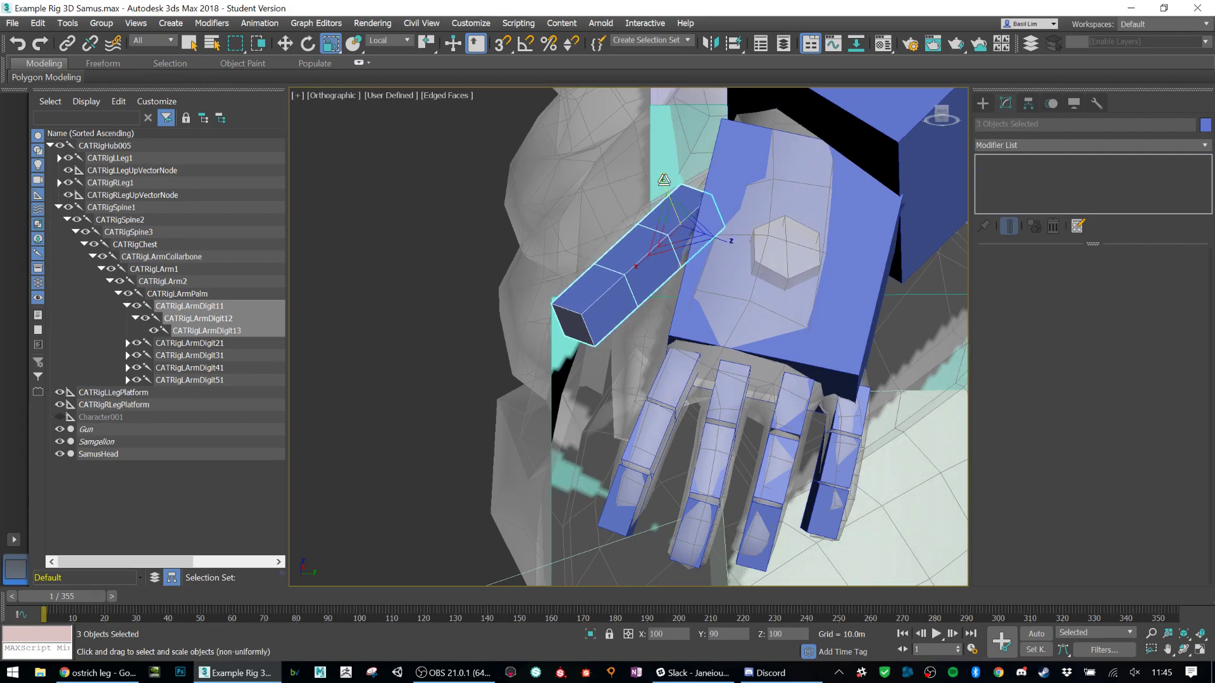
{"action": "middle_click_drag", "start_coordinate": [664, 183], "coordinate": [650, 226], "text": "alt"}
{"action": "middle_click_drag", "start_coordinate": [696, 261], "coordinate": [829, 283], "text": "alt"}
{"action": "left_click", "coordinate": [727, 228]}
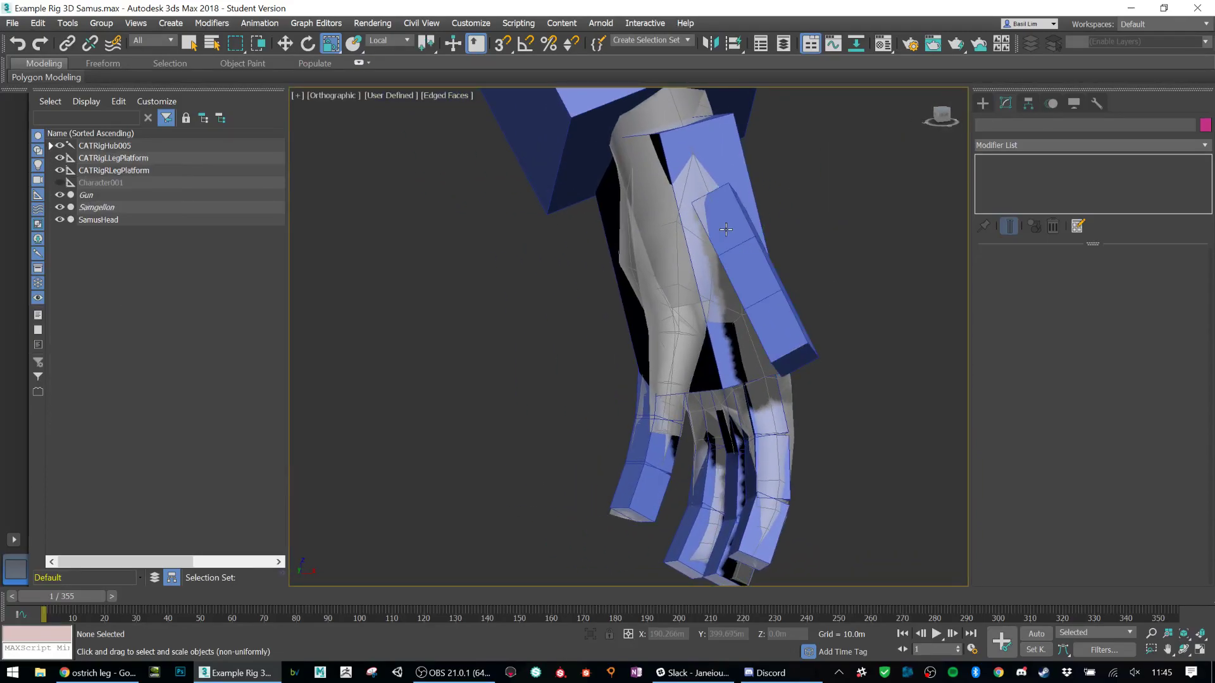
{"action": "double_click", "coordinate": [729, 228]}
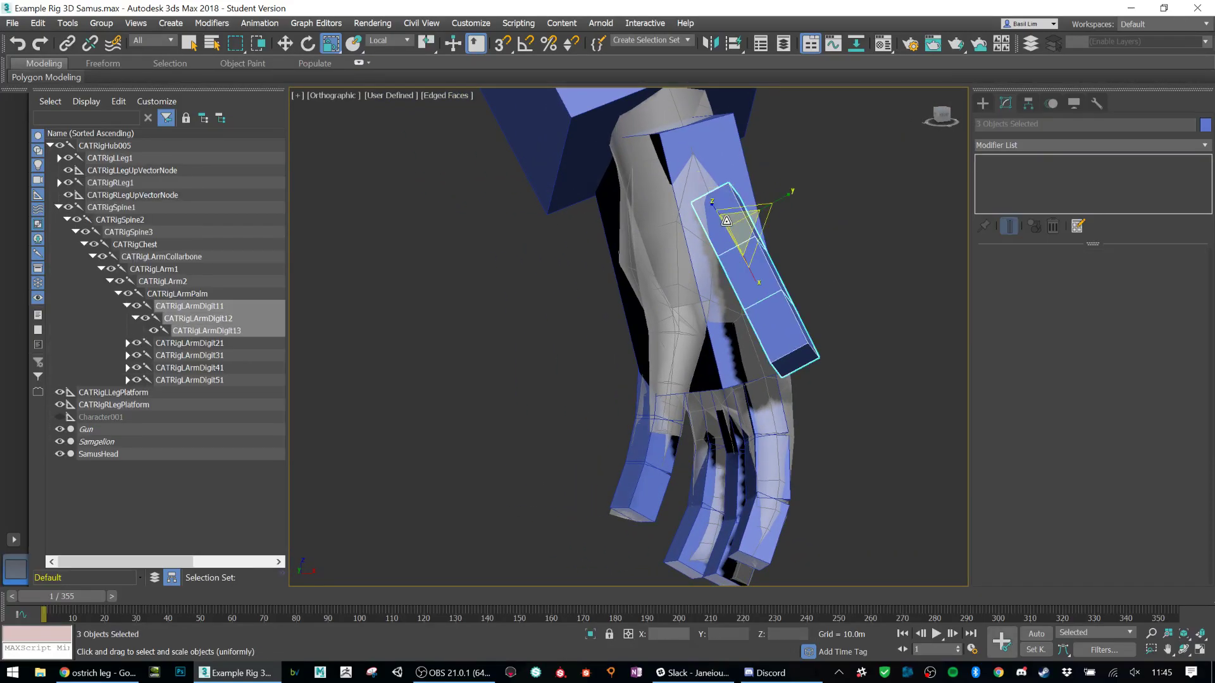
{"action": "key", "text": "w"}
{"action": "left_click_drag", "start_coordinate": [766, 261], "coordinate": [714, 252]}
Step: Move the thumb's bone chain inward so it sits at the thumb's base when seen from the palm side
{"action": "middle_click_drag", "start_coordinate": [687, 284], "coordinate": [749, 376], "text": "alt"}
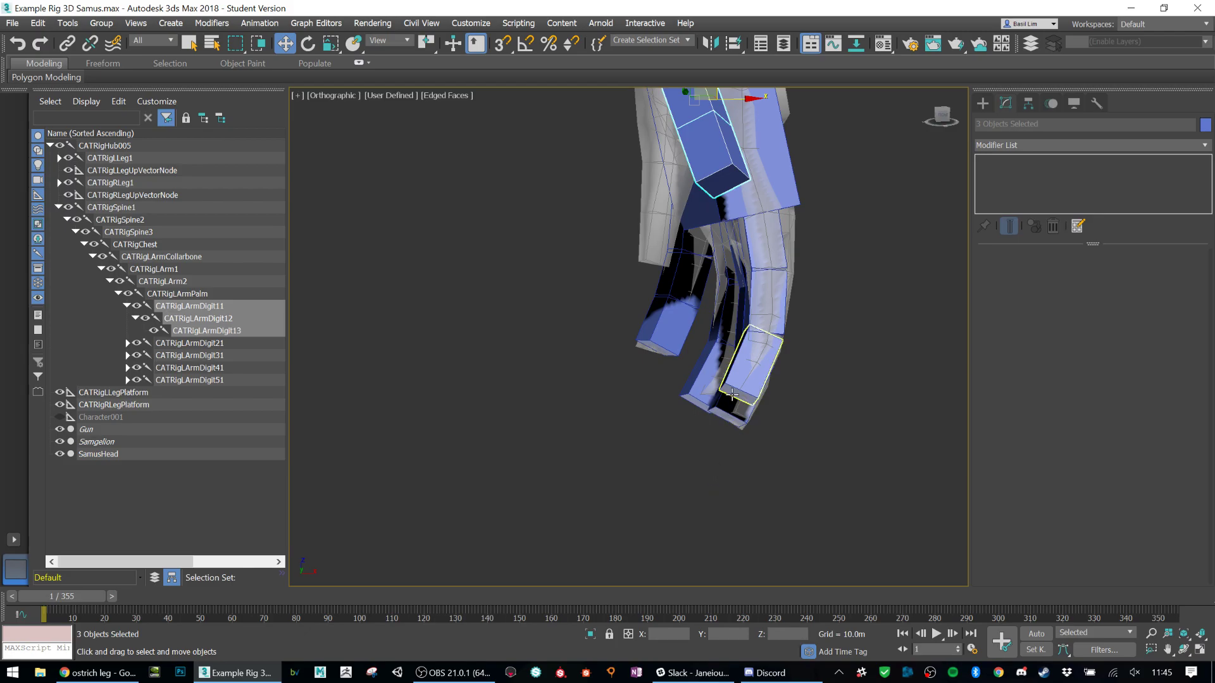
{"action": "left_click_drag", "start_coordinate": [765, 352], "coordinate": [766, 379]}
{"action": "middle_click_drag", "start_coordinate": [746, 379], "coordinate": [803, 423]}
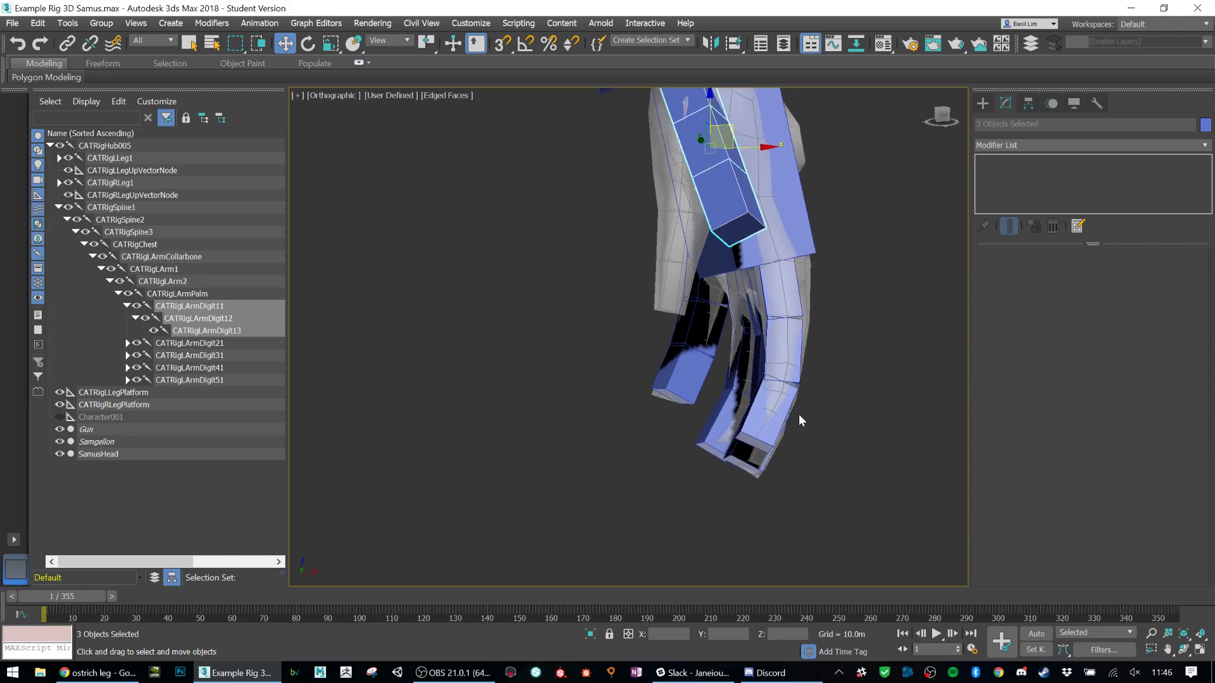
{"action": "middle_click_drag", "start_coordinate": [745, 347], "coordinate": [767, 443]}
{"action": "middle_click_drag", "start_coordinate": [732, 282], "coordinate": [784, 261], "text": "alt"}
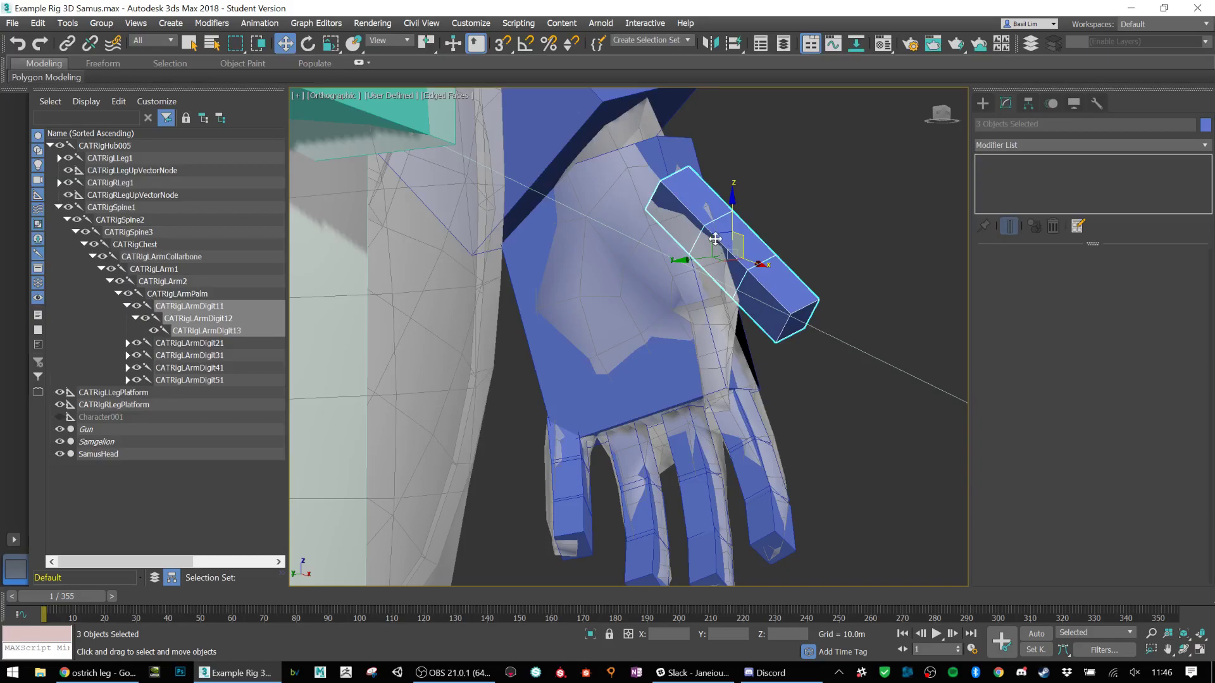
{"action": "middle_click_drag", "start_coordinate": [715, 233], "coordinate": [744, 205], "text": "alt"}
{"action": "left_click_drag", "start_coordinate": [682, 246], "coordinate": [674, 263]}
{"action": "middle_click_drag", "start_coordinate": [673, 263], "coordinate": [762, 294], "text": "alt"}
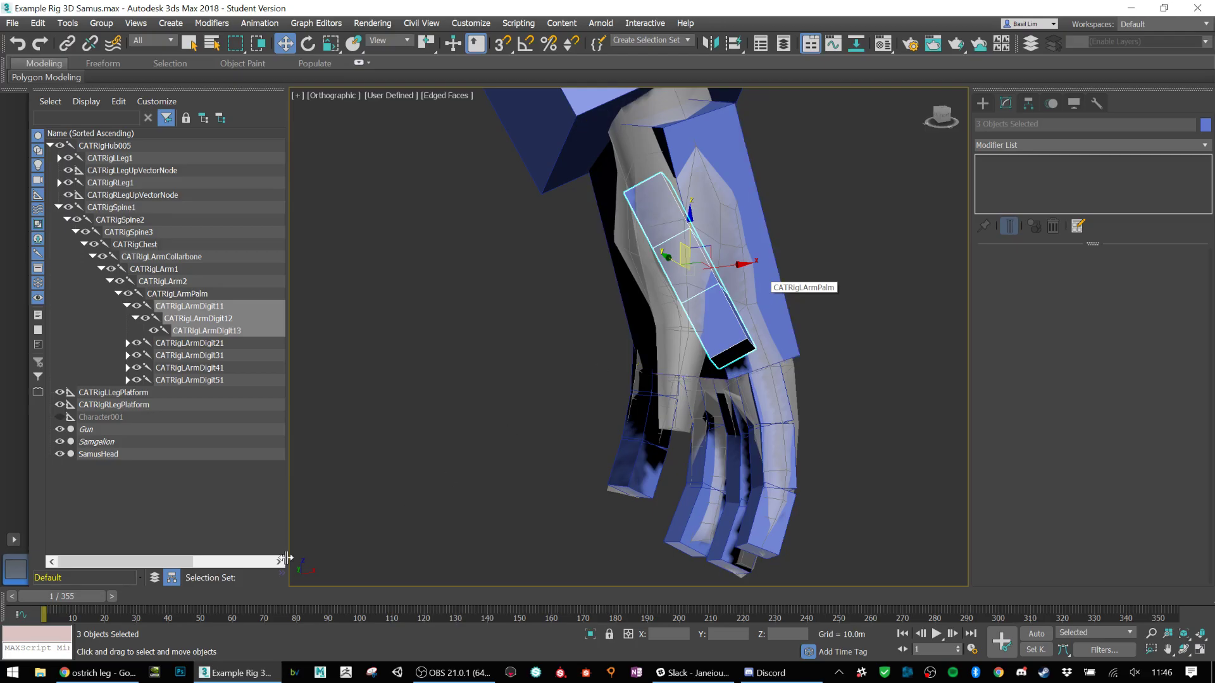
Step: Switch to Chrome and search Google Images for "human hand bones"
{"action": "left_click", "coordinate": [100, 679]}
{"action": "scroll", "coordinate": [354, 194], "scroll_direction": "up", "scroll_amount": 10}
{"action": "left_click_drag", "start_coordinate": [225, 119], "coordinate": [4, 87]}
{"action": "type", "text": "haman"}
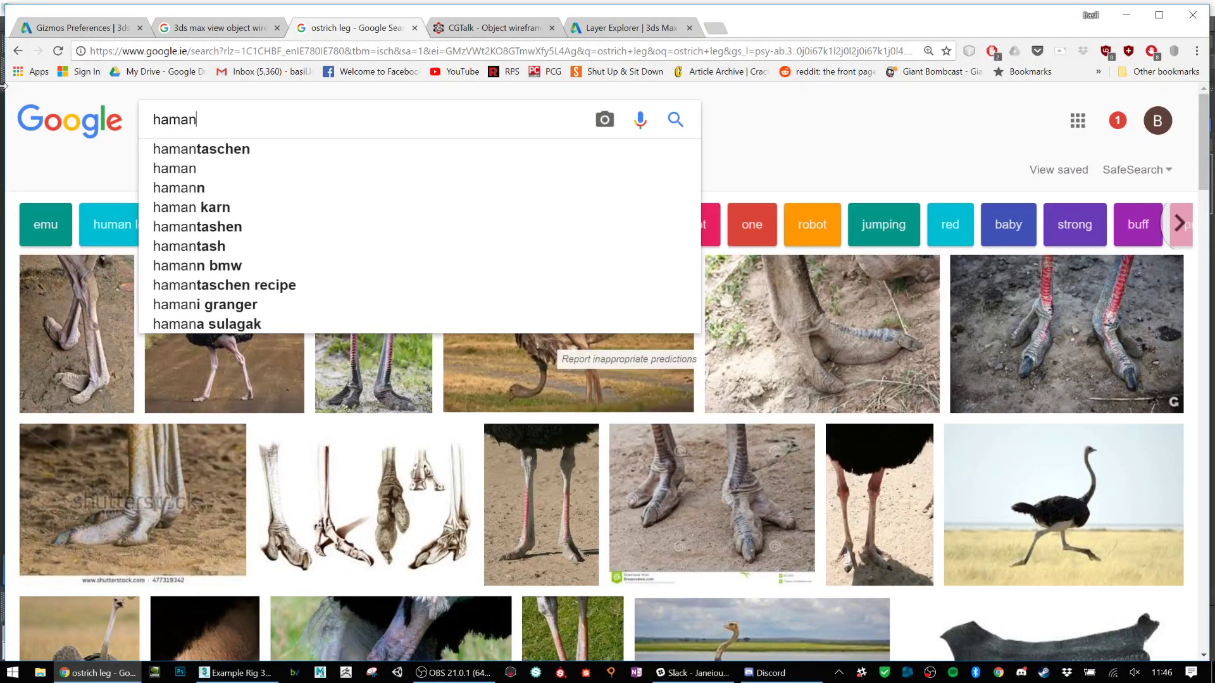
{"action": "key", "text": "BackSpace"}
{"action": "key", "text": "ctrl+a"}
{"action": "type", "text": "human hand"}
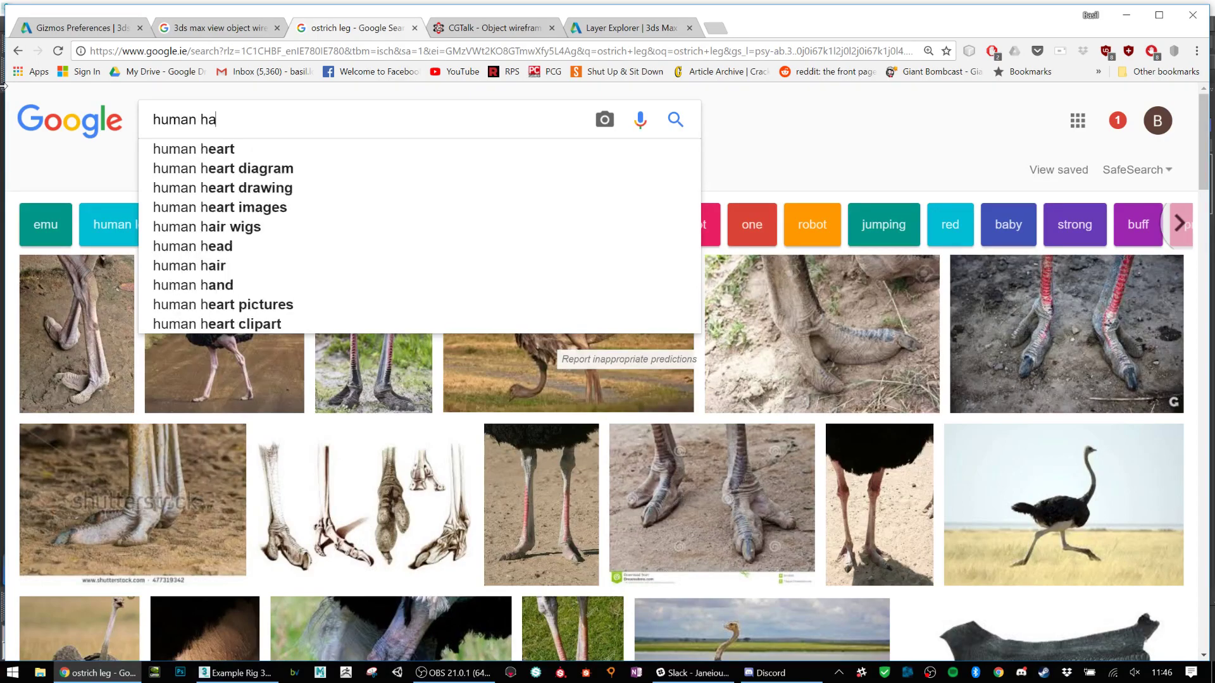
{"action": "left_click", "coordinate": [216, 148]}
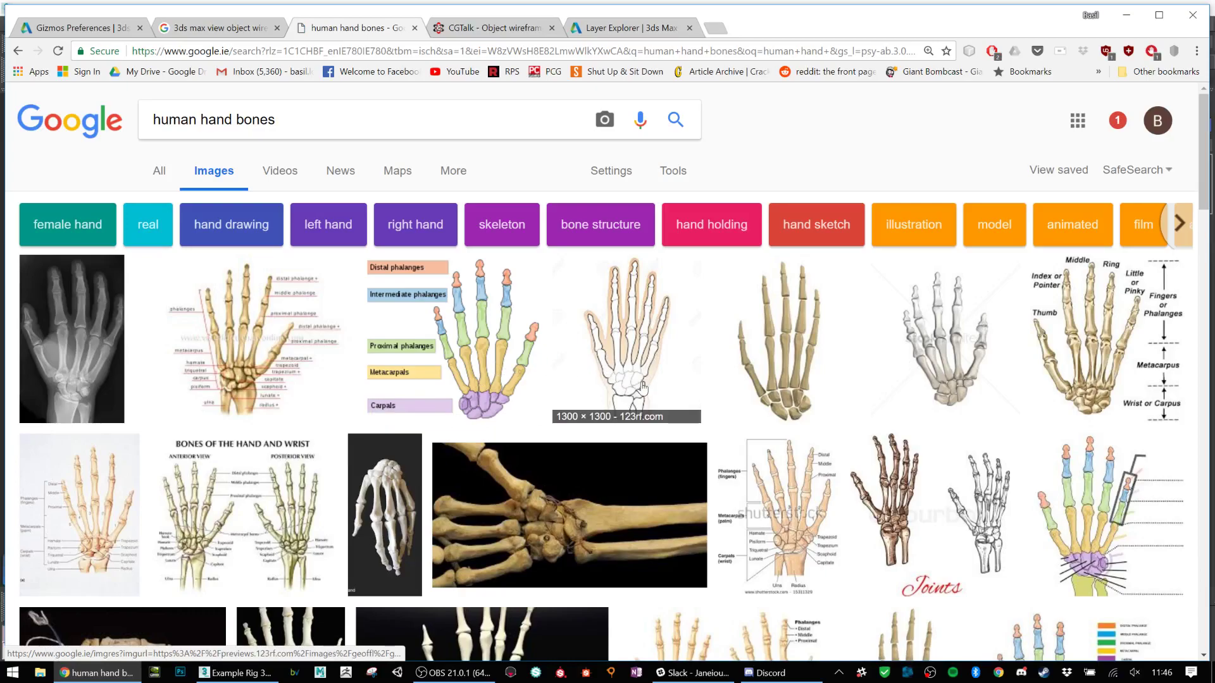
Step: Open the Human Skeletal Hand Structure image, examine the thumb's bone layout, and return to 3ds Max
{"action": "scroll", "coordinate": [607, 330], "scroll_direction": "down", "scroll_amount": 2}
{"action": "scroll", "coordinate": [441, 557], "scroll_direction": "up", "scroll_amount": 2}
{"action": "scroll", "coordinate": [469, 538], "scroll_direction": "down", "scroll_amount": 2}
{"action": "left_click", "coordinate": [459, 543]}
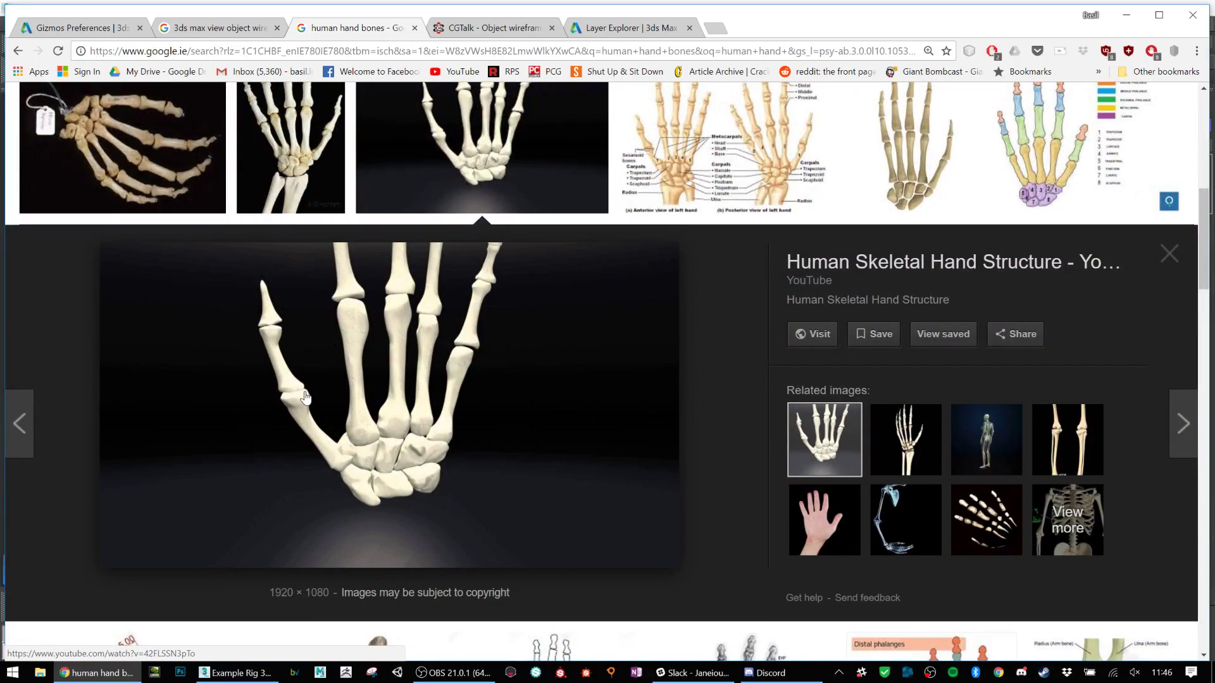
{"action": "left_click", "coordinate": [1125, 15]}
Step: Rotate the thumb's base bone in line with the mesh and stretch it to a length of 4.687
{"action": "middle_click_drag", "start_coordinate": [724, 374], "coordinate": [755, 365], "text": "alt"}
{"action": "left_click", "coordinate": [816, 310]}
{"action": "left_click", "coordinate": [652, 228]}
{"action": "key", "text": "e"}
{"action": "left_click_drag", "start_coordinate": [641, 250], "coordinate": [687, 267]}
{"action": "key", "text": "r"}
{"action": "middle_click_drag", "start_coordinate": [729, 333], "coordinate": [656, 338], "text": "alt"}
Step: Check the thumb joints in the Chrome hand bone image again, return to 3ds Max and undo the last change
{"action": "key", "text": "alt+Tab"}
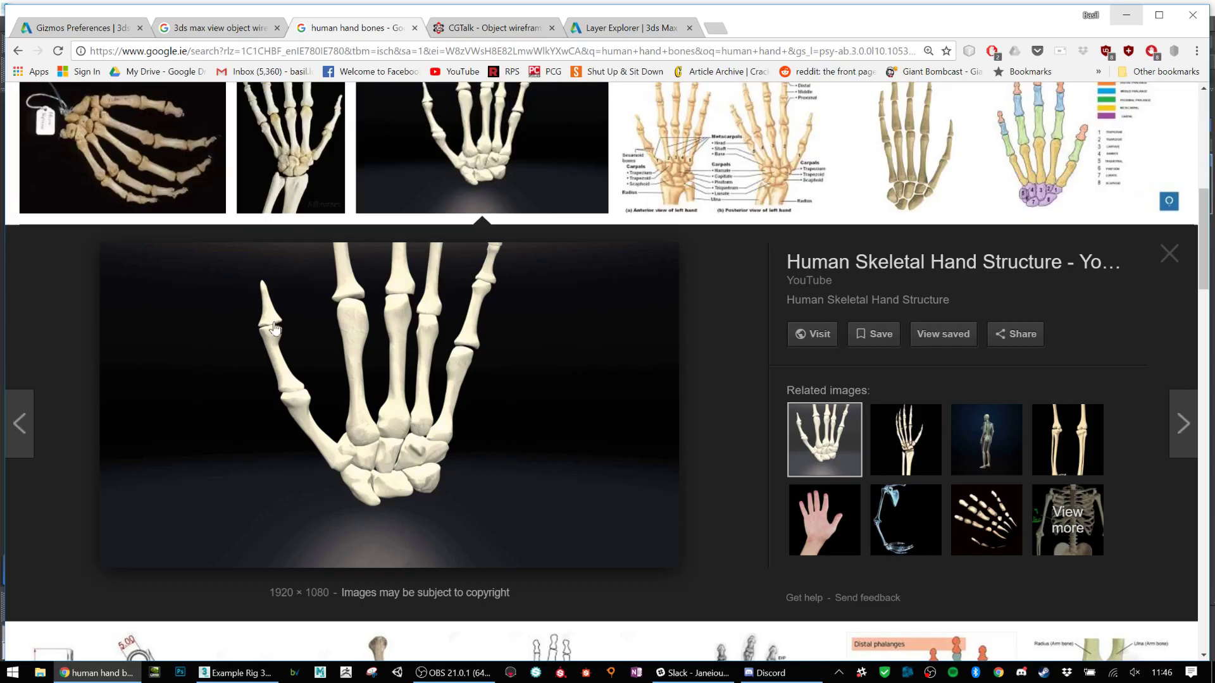
{"action": "key", "text": "alt+Tab"}
{"action": "key", "text": "ctrl+z"}
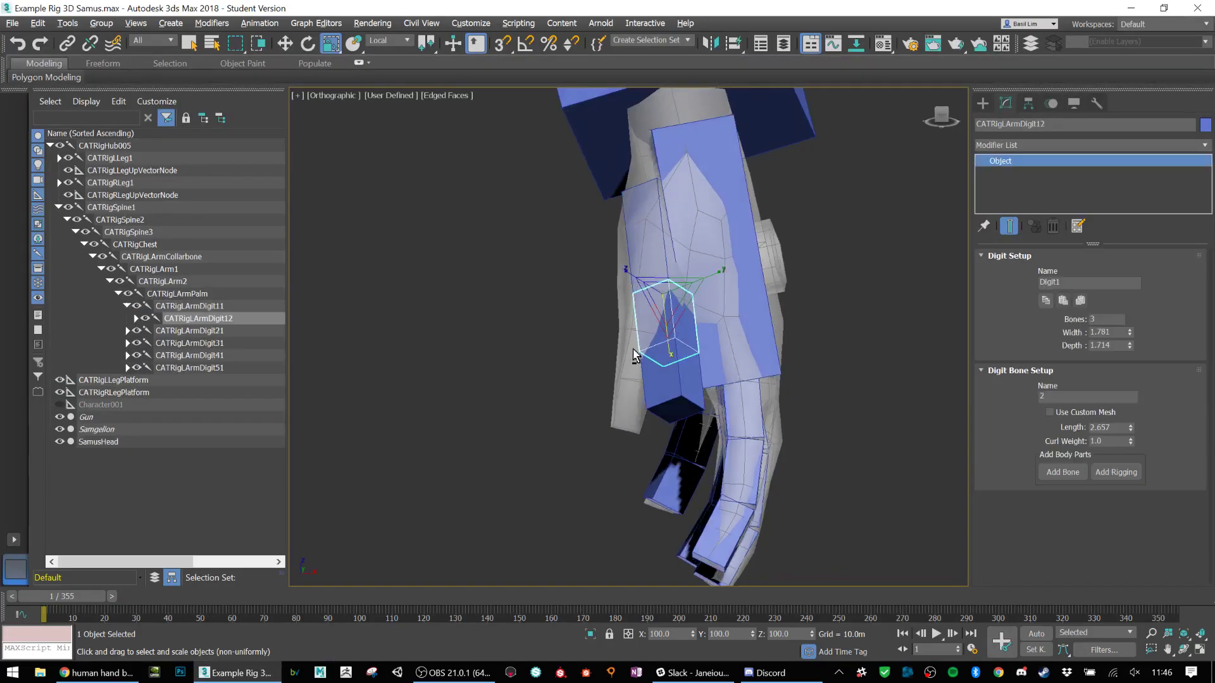
Step: Rotate the thumb's base bone along the mesh and its middle bone by about -15 degrees around its local Z axis
{"action": "left_click", "coordinate": [645, 254]}
{"action": "key", "text": "e"}
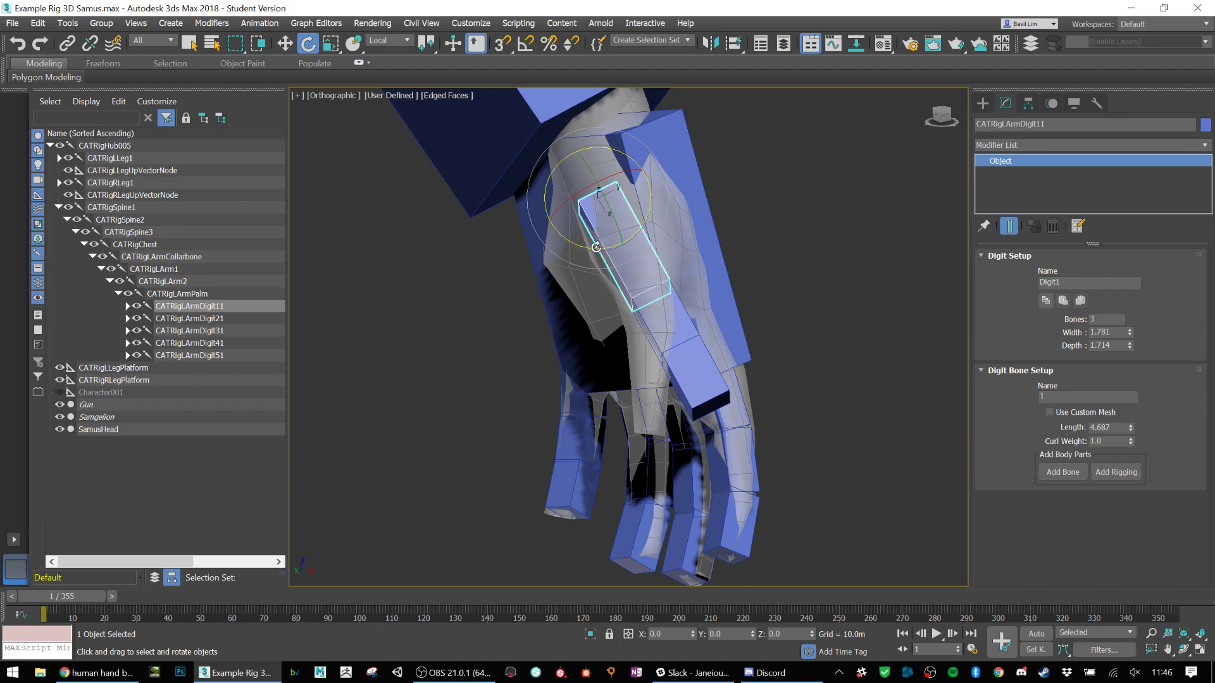
{"action": "left_click_drag", "start_coordinate": [589, 250], "coordinate": [617, 307]}
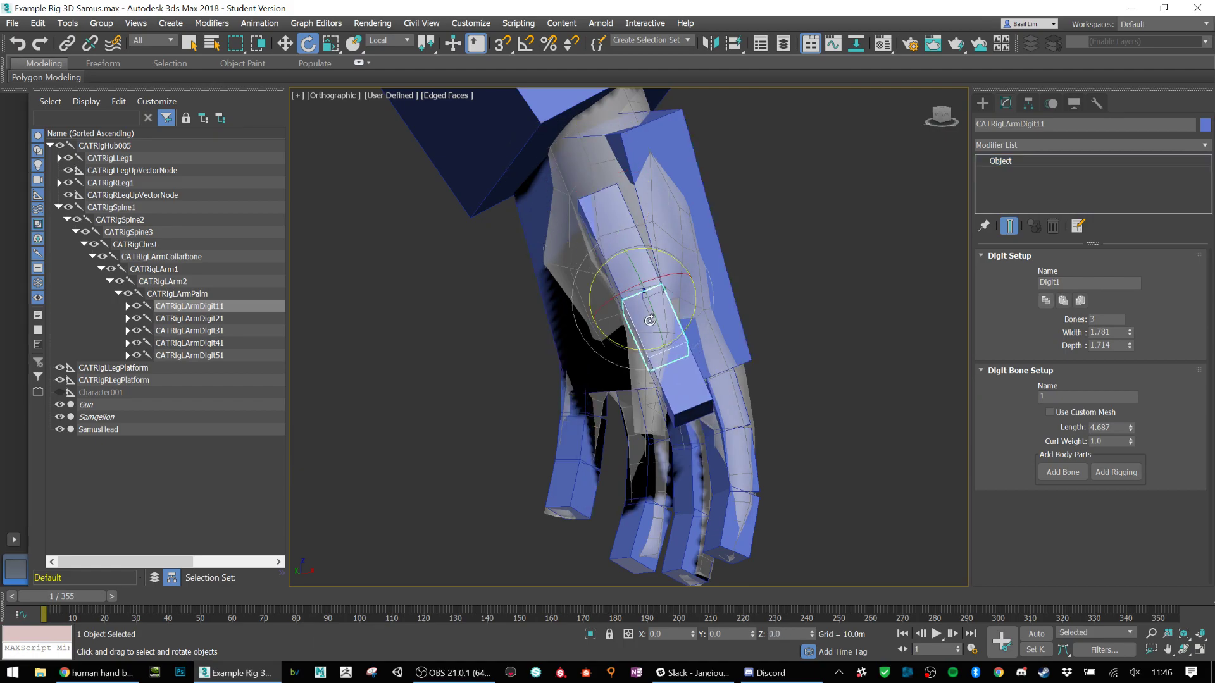
{"action": "left_click", "coordinate": [650, 321]}
{"action": "left_click_drag", "start_coordinate": [685, 329], "coordinate": [675, 340]}
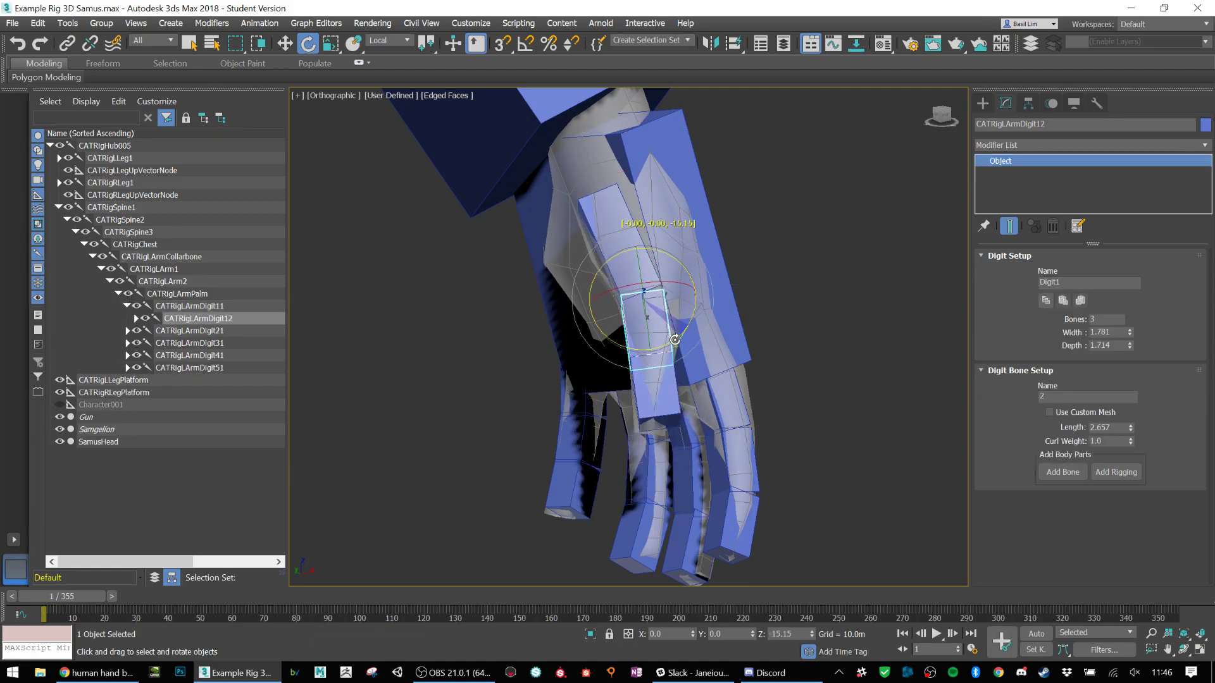
{"action": "middle_click_drag", "start_coordinate": [665, 386], "coordinate": [597, 367], "text": "alt"}
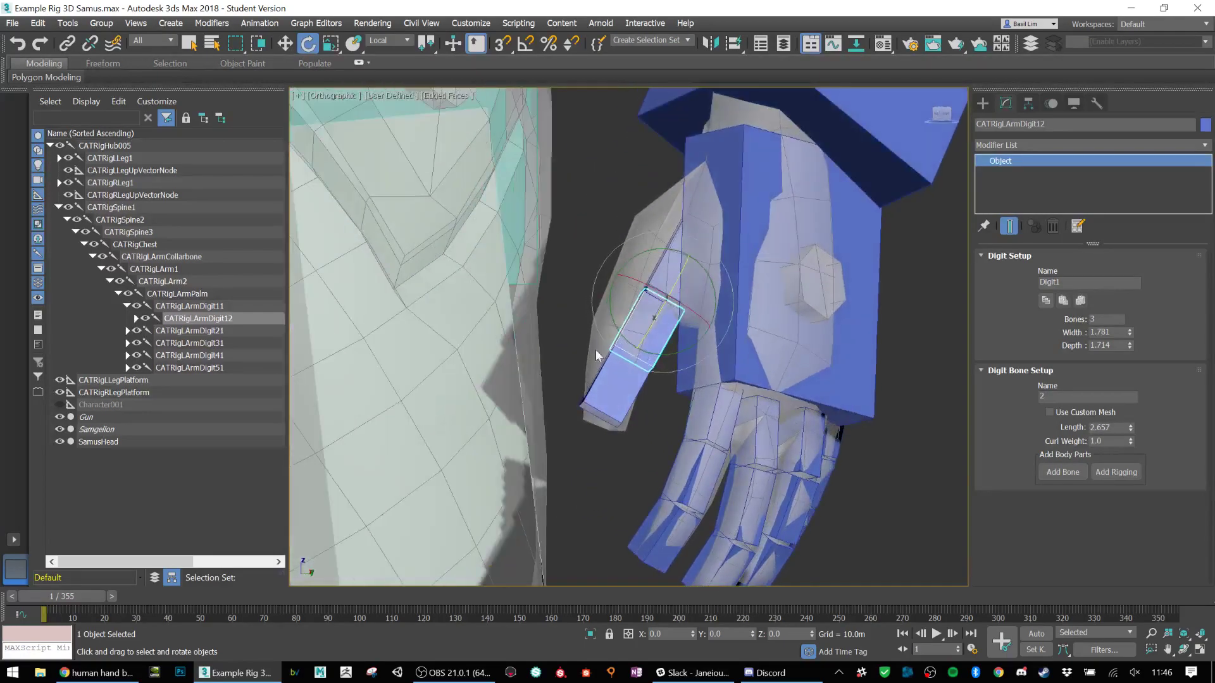
Step: Rescale the thumb's base bone to fit the mesh, giving the thumb digit a width of 1.837 and a depth of 1.768
{"action": "left_click", "coordinate": [666, 268]}
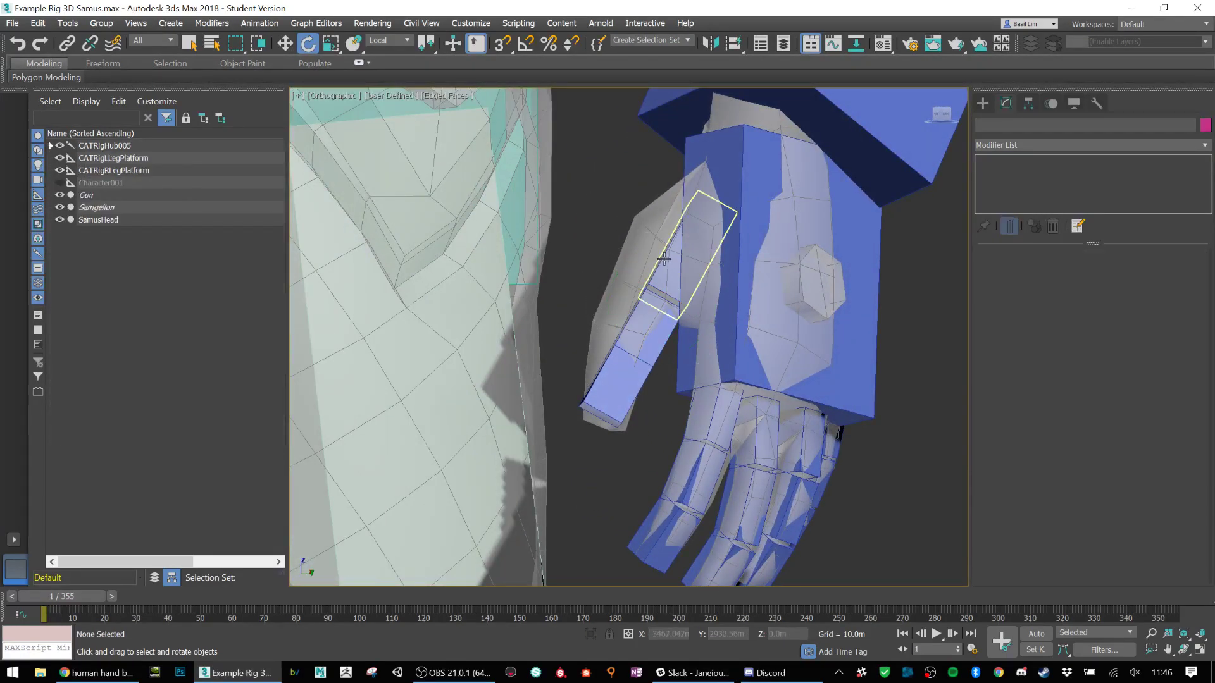
{"action": "left_click_drag", "start_coordinate": [666, 268], "coordinate": [661, 244]}
{"action": "key", "text": "r"}
{"action": "middle_click_drag", "start_coordinate": [664, 241], "coordinate": [716, 206], "text": "alt"}
{"action": "left_click_drag", "start_coordinate": [714, 191], "coordinate": [715, 174]}
{"action": "left_click", "coordinate": [673, 285]}
{"action": "double_click", "coordinate": [667, 272]}
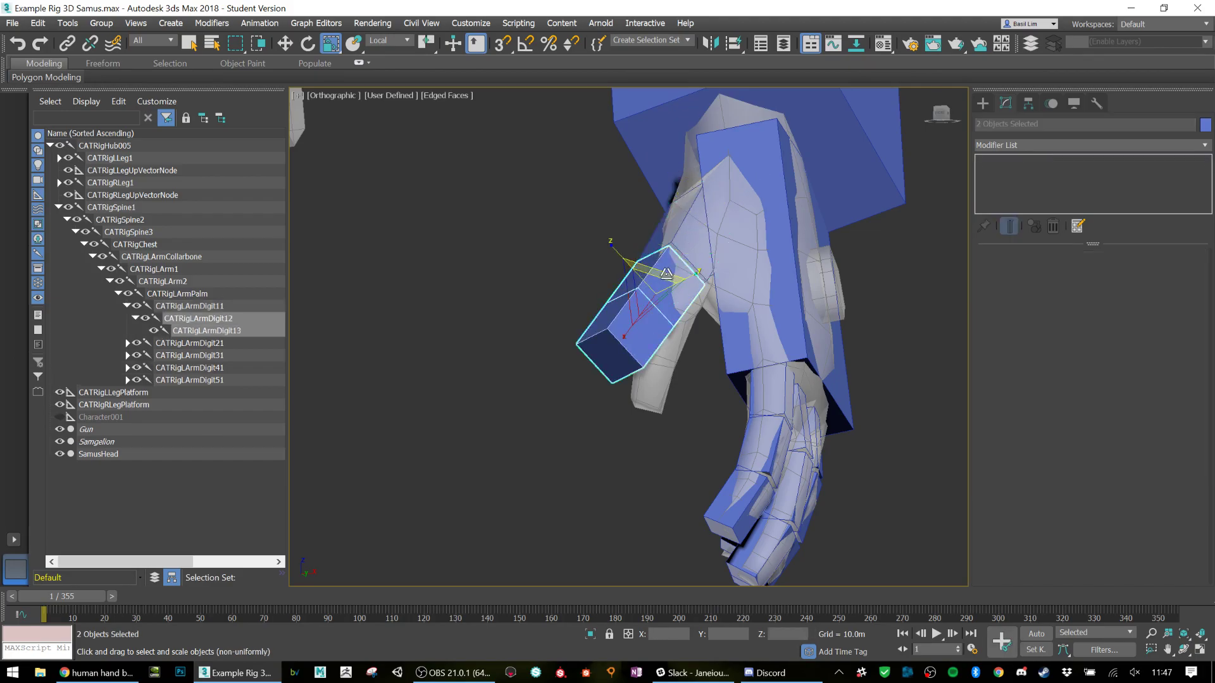
{"action": "left_click", "coordinate": [678, 225]}
{"action": "left_click_drag", "start_coordinate": [696, 182], "coordinate": [701, 180]}
{"action": "left_click", "coordinate": [675, 276]}
{"action": "left_click_drag", "start_coordinate": [678, 252], "coordinate": [685, 273]}
{"action": "scroll", "coordinate": [709, 290], "scroll_direction": "up", "scroll_amount": 2}
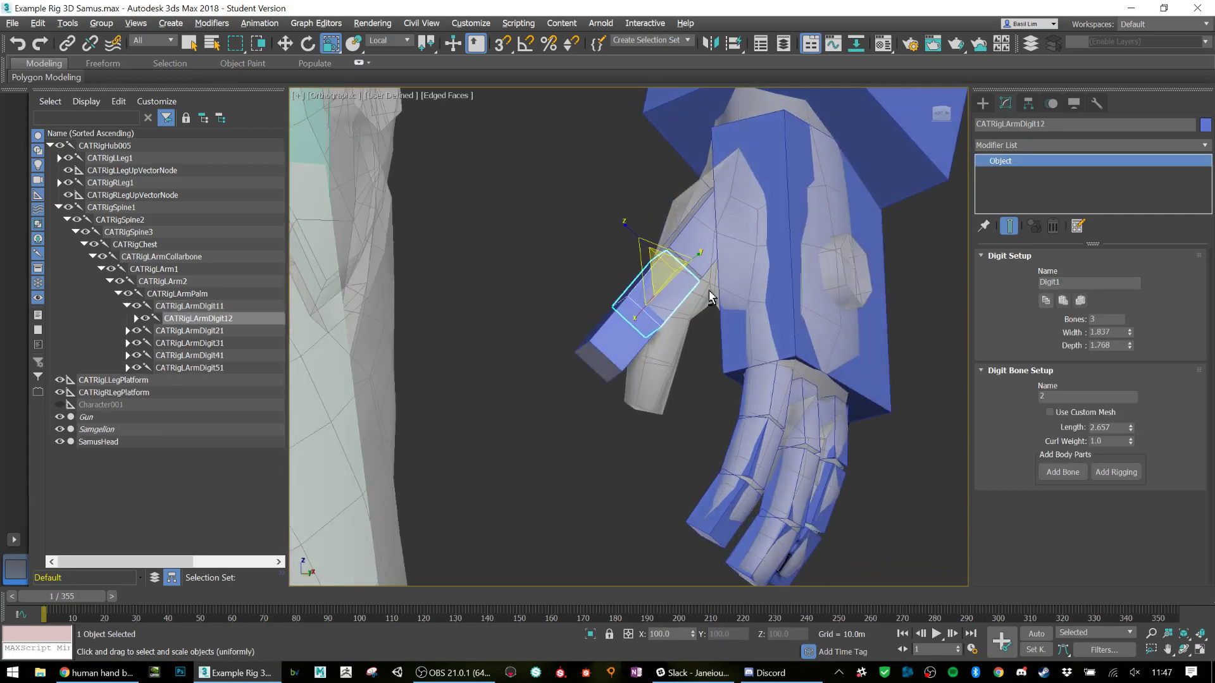
Step: Rotate the thumb's middle bone to follow the mesh and its tip bone by about -6.6 degrees around its local Z axis
{"action": "key", "text": "e"}
{"action": "left_click_drag", "start_coordinate": [629, 278], "coordinate": [636, 296]}
{"action": "middle_click_drag", "start_coordinate": [627, 345], "coordinate": [731, 352], "text": "alt"}
{"action": "left_click", "coordinate": [708, 328]}
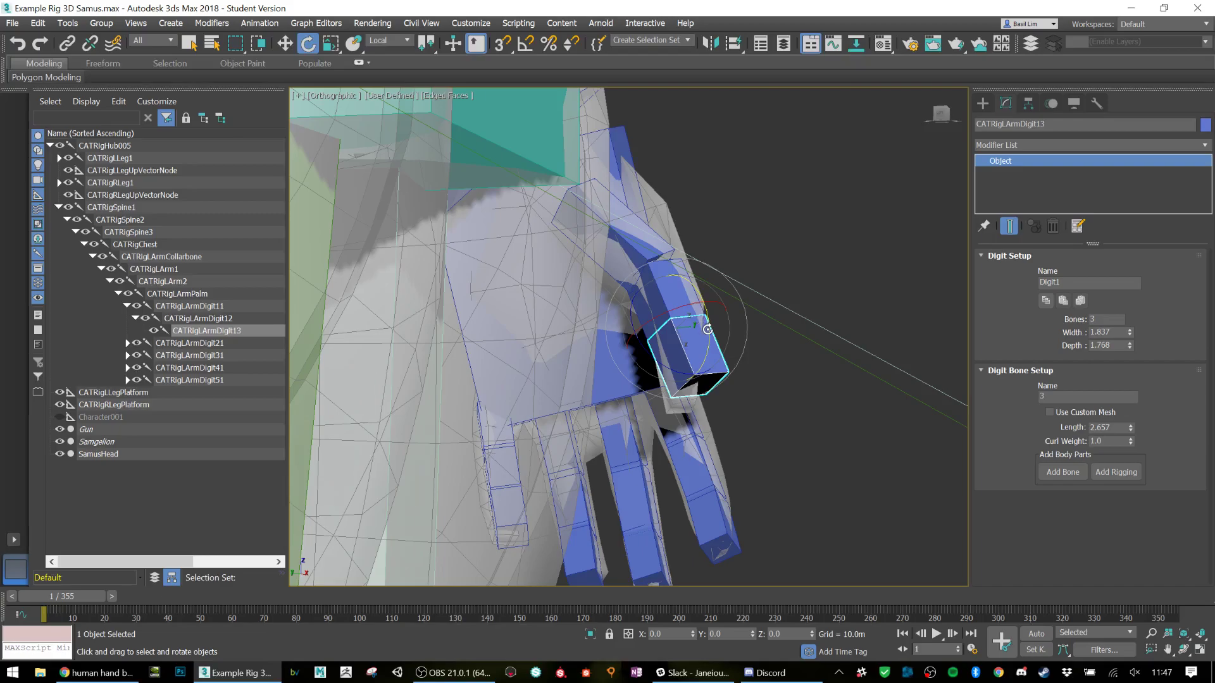
{"action": "left_click_drag", "start_coordinate": [708, 329], "coordinate": [704, 346]}
{"action": "middle_click_drag", "start_coordinate": [703, 346], "coordinate": [717, 409], "text": "alt"}
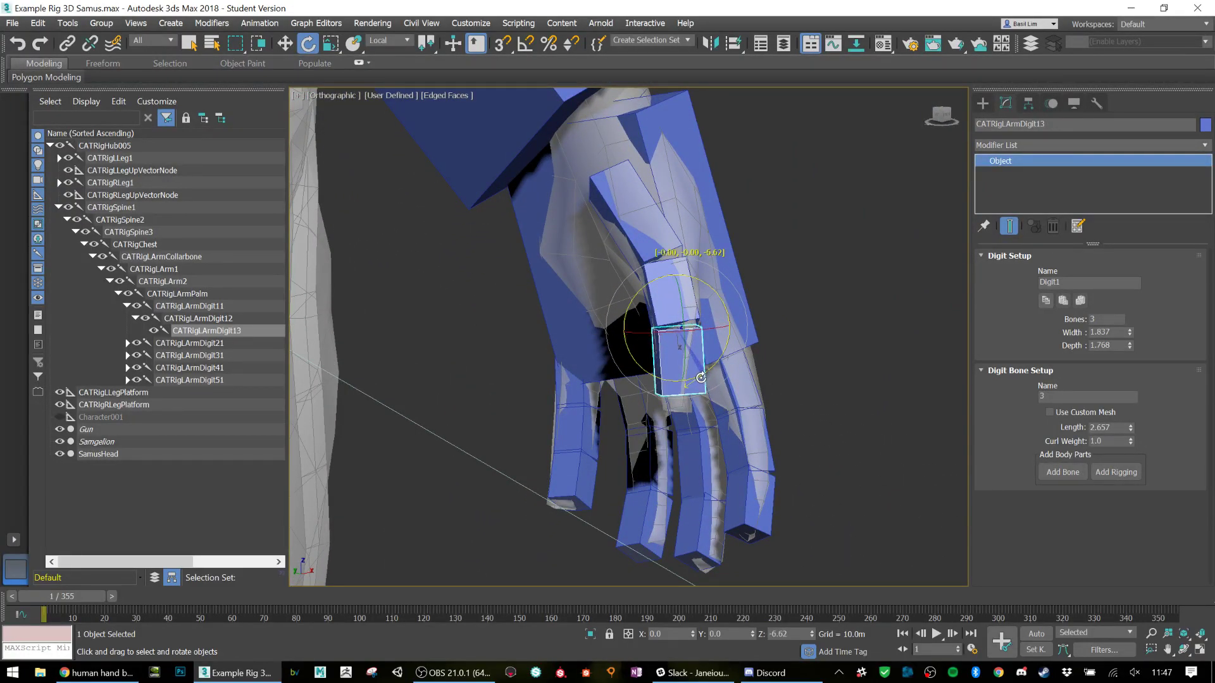
Step: Lengthen the thumb's tip bone to reach the mesh tip and scale the middle bone to a length of 2.489
{"action": "key", "text": "r"}
{"action": "left_click_drag", "start_coordinate": [668, 284], "coordinate": [679, 289]}
{"action": "left_click", "coordinate": [856, 303]}
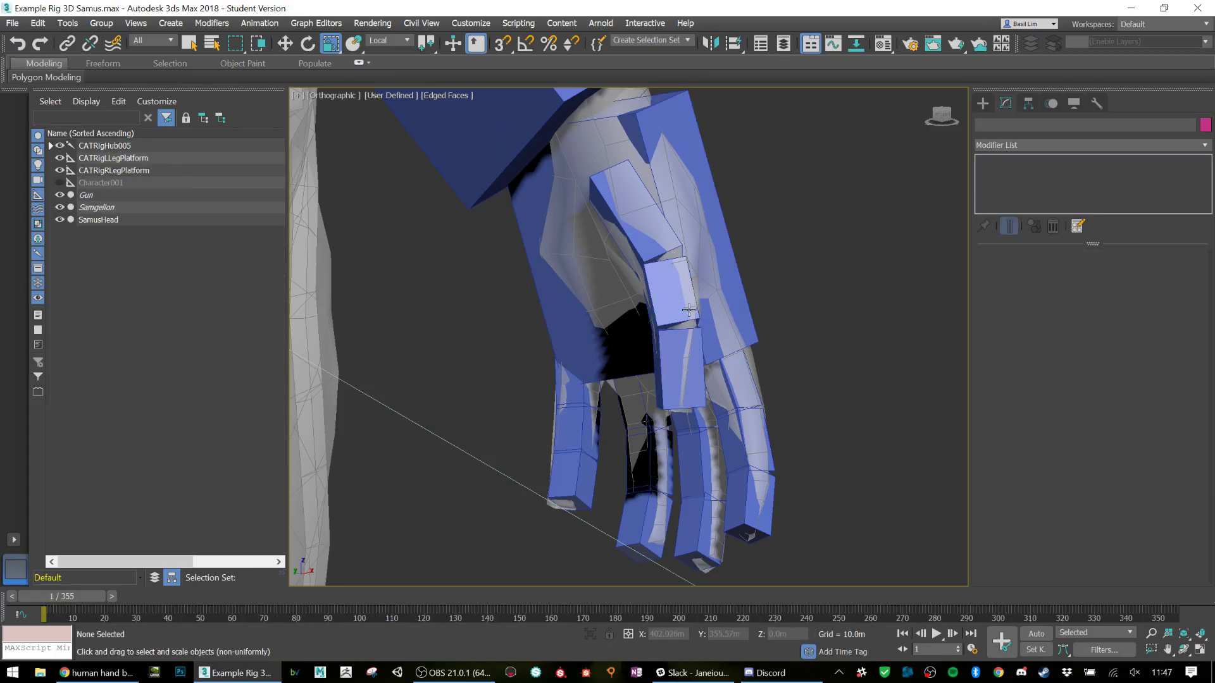
{"action": "left_click", "coordinate": [689, 315]}
{"action": "left_click_drag", "start_coordinate": [675, 329], "coordinate": [690, 339]}
{"action": "scroll", "coordinate": [706, 350], "scroll_direction": "down", "scroll_amount": 6}
{"action": "scroll", "coordinate": [705, 350], "scroll_direction": "down", "scroll_amount": 10}
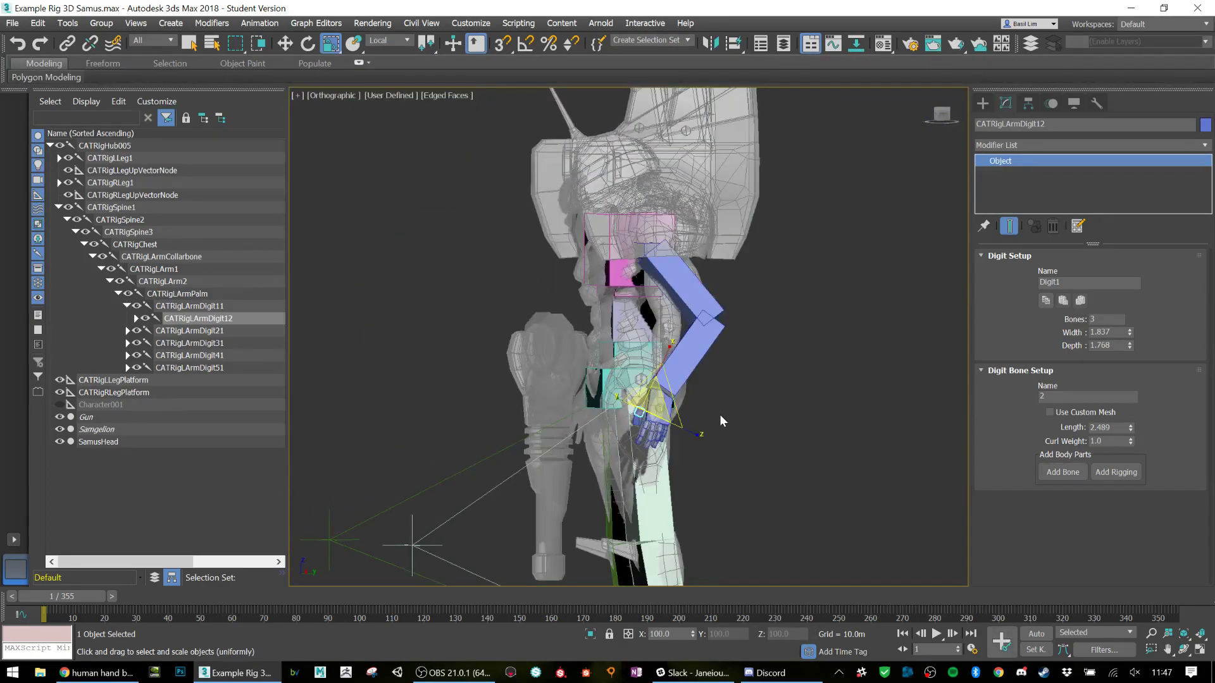
{"action": "scroll", "coordinate": [720, 415], "scroll_direction": "up", "scroll_amount": 10}
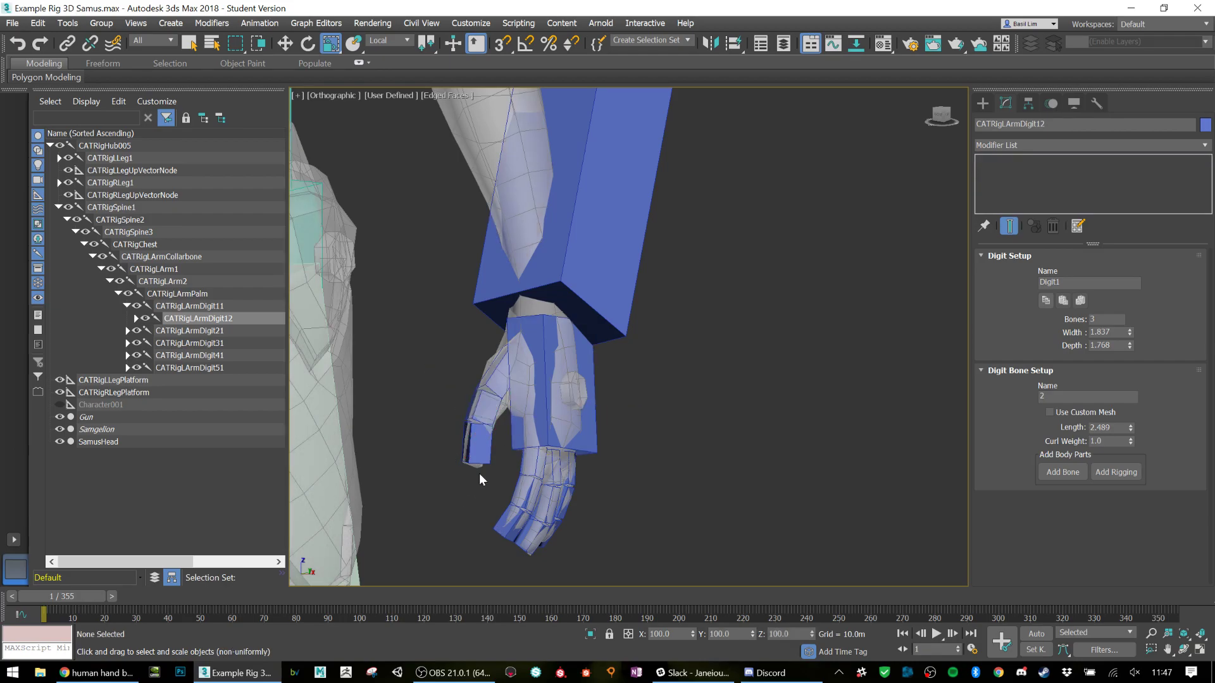
{"action": "left_click", "coordinate": [477, 448]}
{"action": "key", "text": "e"}
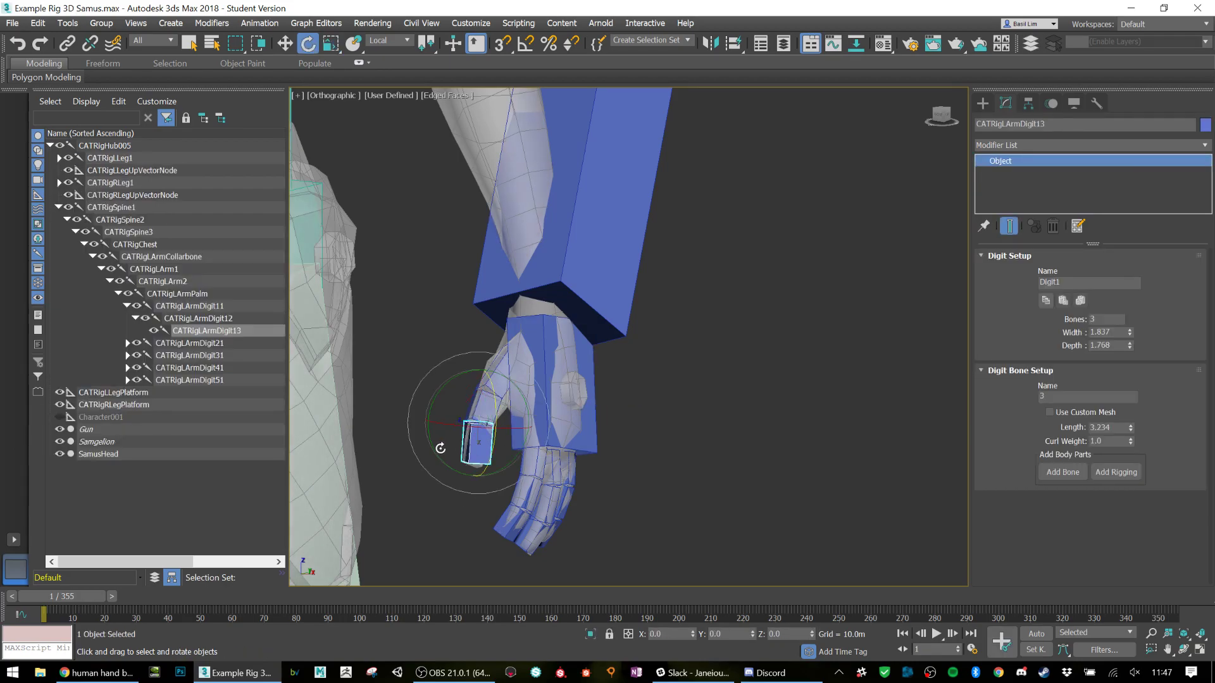
Step: Move the left forearm bone's upper end onto the mesh elbow from the side and front
{"action": "middle_click_drag", "start_coordinate": [611, 95], "coordinate": [621, 315]}
{"action": "left_click", "coordinate": [621, 283]}
{"action": "scroll", "coordinate": [621, 283], "scroll_direction": "down", "scroll_amount": 4}
{"action": "middle_click_drag", "start_coordinate": [692, 293], "coordinate": [629, 298], "text": "alt"}
{"action": "key", "text": "w"}
{"action": "scroll", "coordinate": [636, 292], "scroll_direction": "up", "scroll_amount": 5}
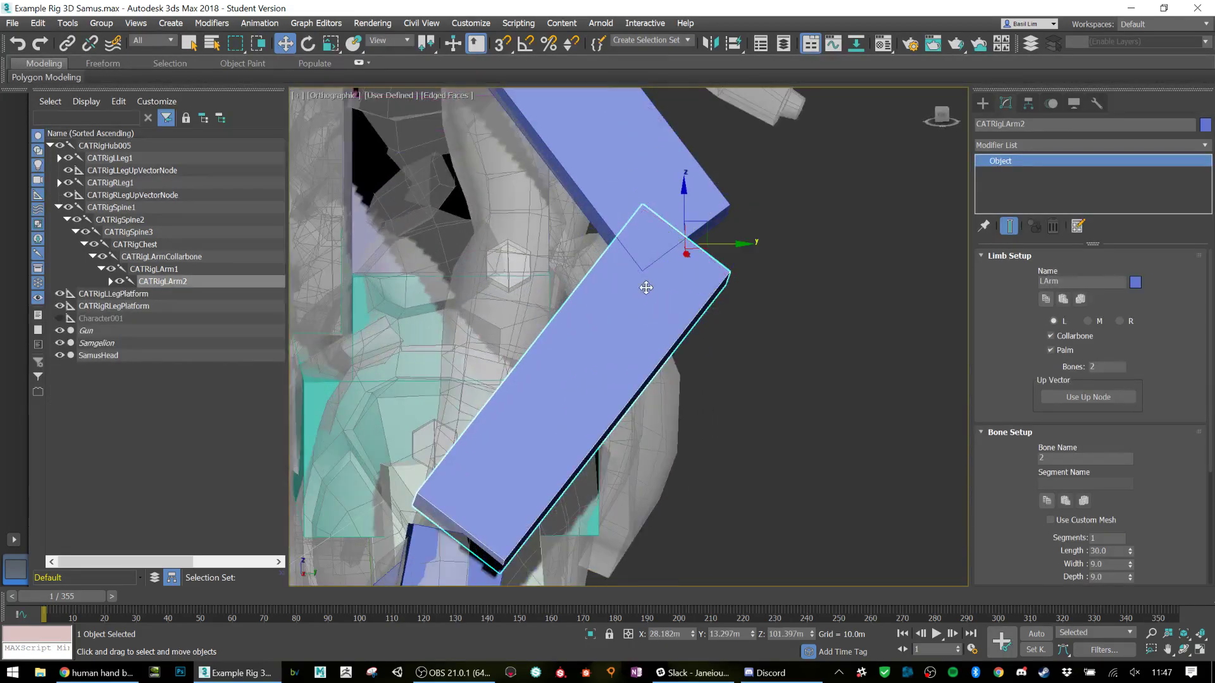
{"action": "left_click_drag", "start_coordinate": [579, 202], "coordinate": [529, 223]}
{"action": "middle_click_drag", "start_coordinate": [528, 222], "coordinate": [693, 339], "text": "alt"}
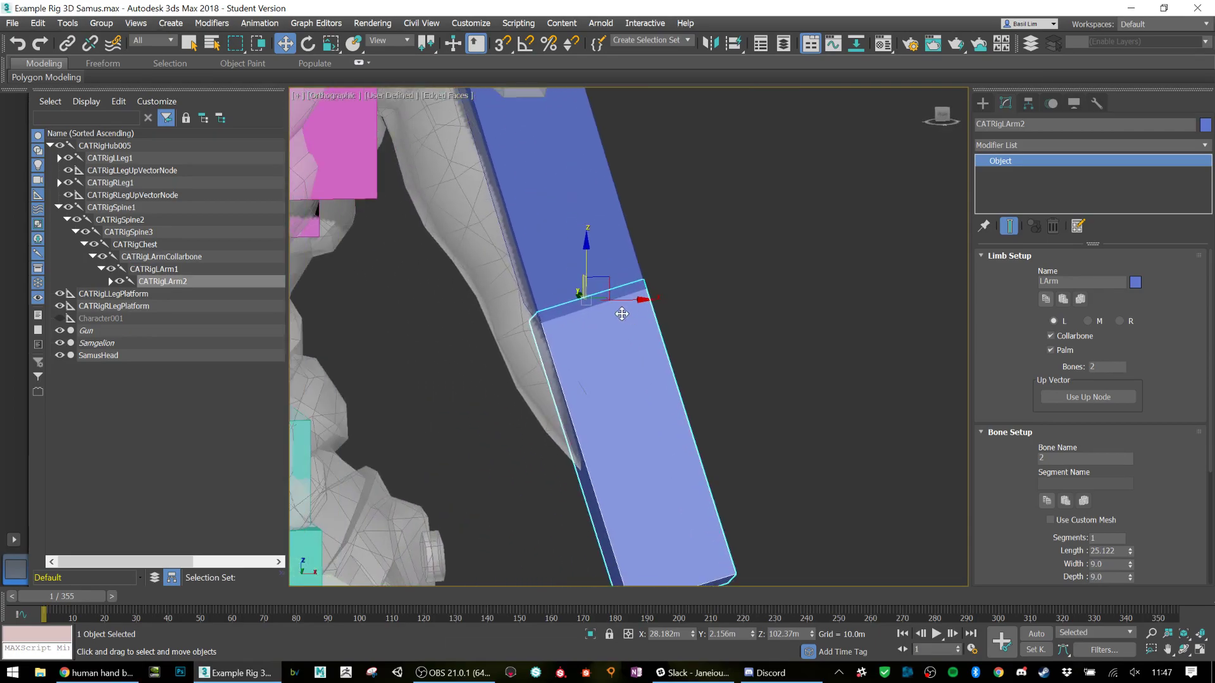
{"action": "left_click_drag", "start_coordinate": [608, 280], "coordinate": [529, 282]}
Step: Scale the left forearm bone to a width and depth of 7.509 to fit the mesh
{"action": "middle_click_drag", "start_coordinate": [529, 282], "coordinate": [569, 343], "text": "alt"}
{"action": "key", "text": "r"}
{"action": "left_click_drag", "start_coordinate": [569, 343], "coordinate": [565, 356]}
{"action": "scroll", "coordinate": [566, 355], "scroll_direction": "down", "scroll_amount": 5}
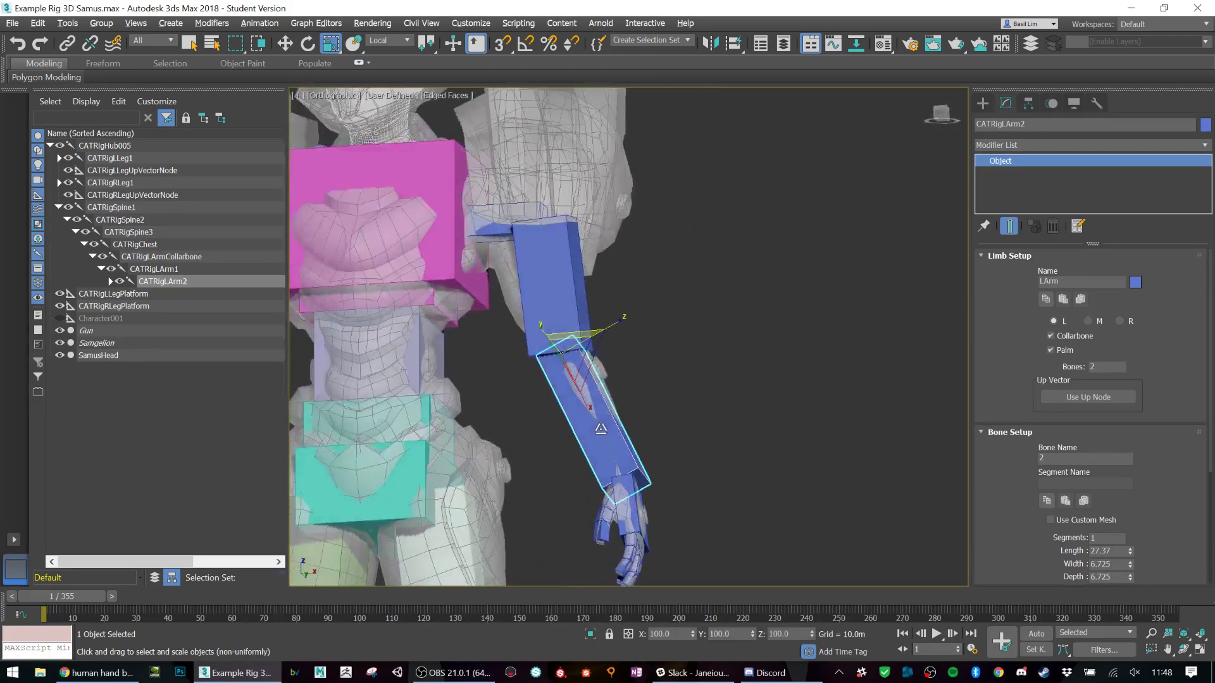
{"action": "left_click_drag", "start_coordinate": [586, 399], "coordinate": [603, 424]}
{"action": "key", "text": "ctrl+z"}
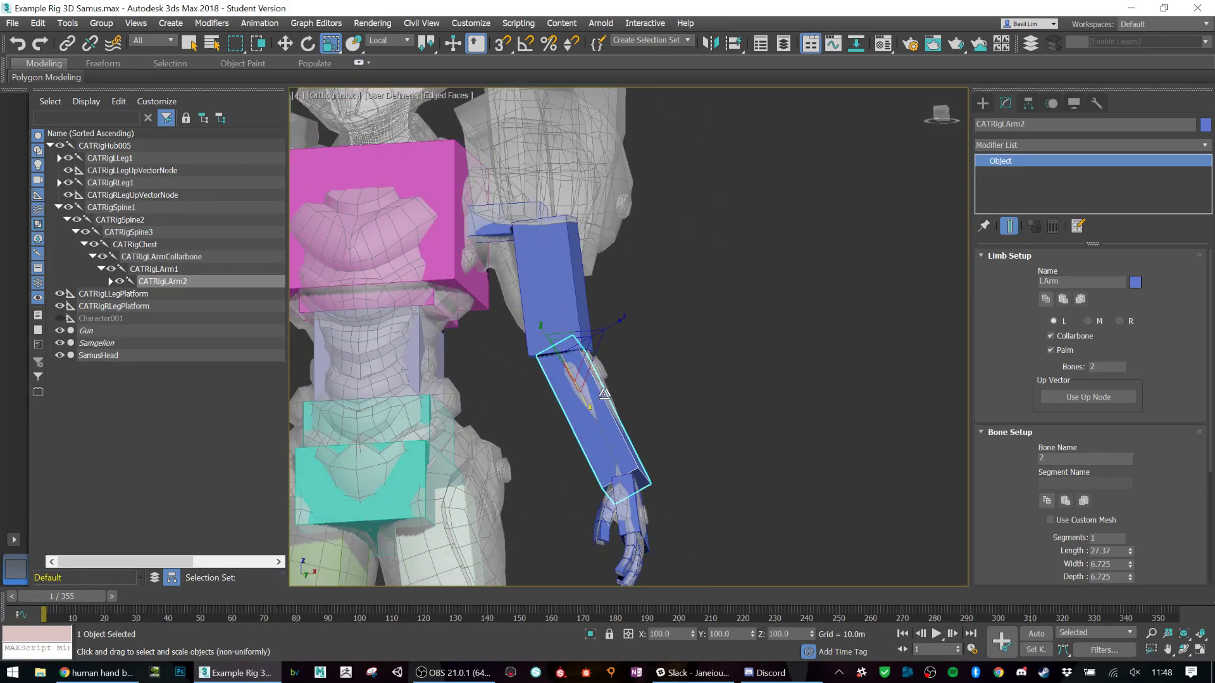
{"action": "middle_click_drag", "start_coordinate": [579, 362], "coordinate": [574, 356], "text": "alt"}
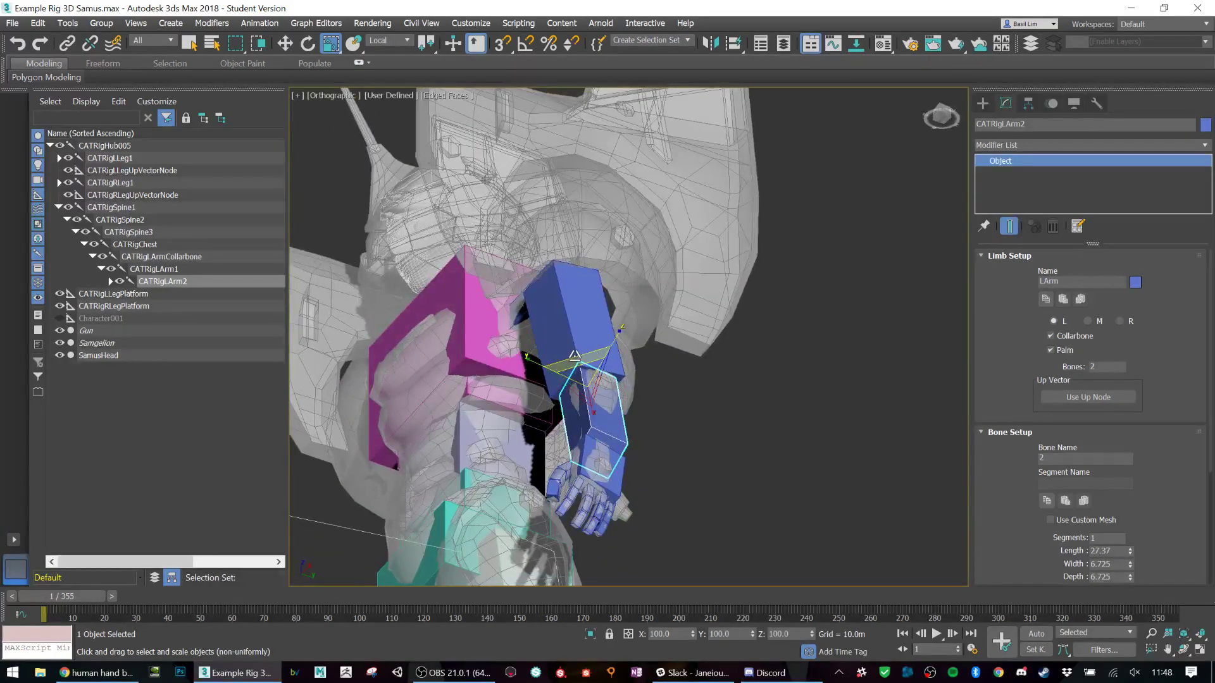
{"action": "mouse_move", "coordinate": [574, 357]}
{"action": "left_mouse_down"}
{"action": "mouse_move", "coordinate": [551, 340]}
{"action": "mouse_move", "coordinate": [556, 356]}
{"action": "left_mouse_up"}
{"action": "middle_click_drag", "start_coordinate": [556, 356], "coordinate": [620, 410], "text": "alt"}
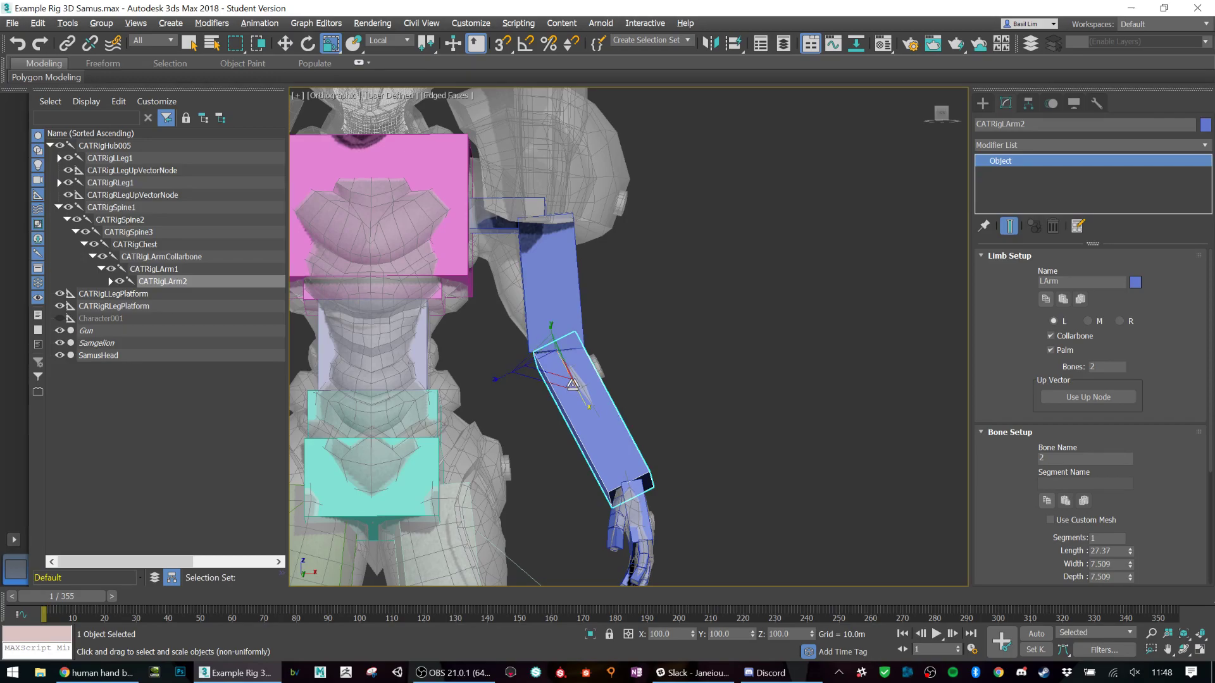
Step: Move the left upper arm bone's shoulder end onto the mesh shoulder, to about X 15.176, Y 1.553, Z 121.838
{"action": "middle_click_drag", "start_coordinate": [593, 410], "coordinate": [549, 358], "text": "alt"}
{"action": "left_click", "coordinate": [529, 275]}
{"action": "middle_click_drag", "start_coordinate": [528, 276], "coordinate": [569, 265], "text": "alt"}
{"action": "key", "text": "e"}
{"action": "key", "text": "w"}
{"action": "left_click_drag", "start_coordinate": [534, 184], "coordinate": [481, 196]}
{"action": "scroll", "coordinate": [491, 235], "scroll_direction": "up", "scroll_amount": 5}
{"action": "middle_click_drag", "start_coordinate": [491, 235], "coordinate": [484, 291], "text": "alt"}
{"action": "left_click_drag", "start_coordinate": [525, 229], "coordinate": [543, 212]}
{"action": "middle_click_drag", "start_coordinate": [542, 211], "coordinate": [610, 298], "text": "alt"}
{"action": "left_click_drag", "start_coordinate": [476, 216], "coordinate": [500, 227]}
{"action": "middle_click_drag", "start_coordinate": [500, 228], "coordinate": [520, 294], "text": "alt"}
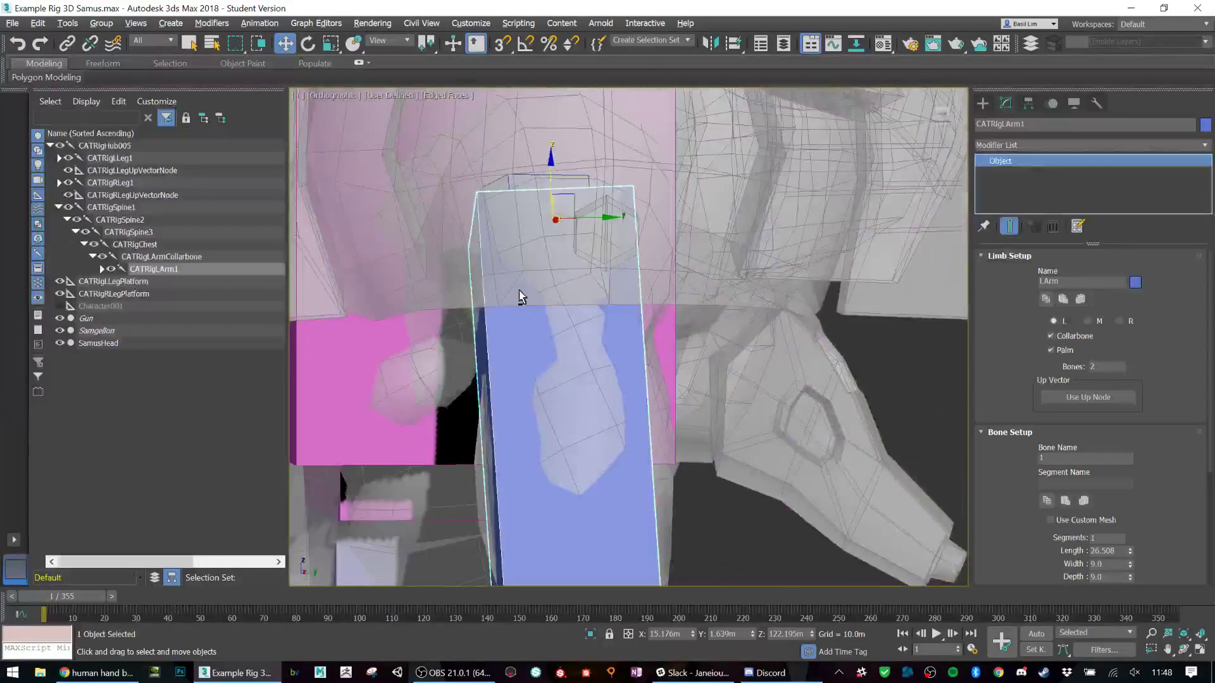
{"action": "left_click_drag", "start_coordinate": [562, 210], "coordinate": [566, 205]}
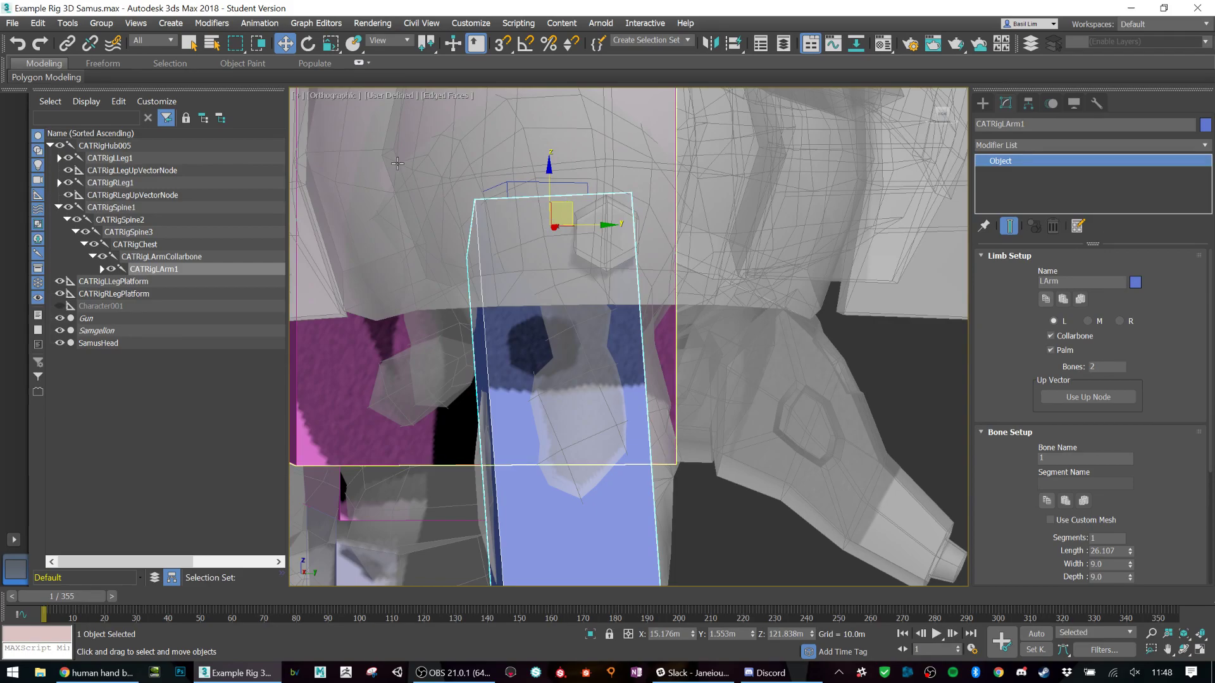
Step: Scale the left upper arm bone to a width and depth of 7.473 and nudge its shoulder end to about X 15.445, Z 122.097
{"action": "middle_click_drag", "start_coordinate": [550, 285], "coordinate": [590, 287], "text": "alt"}
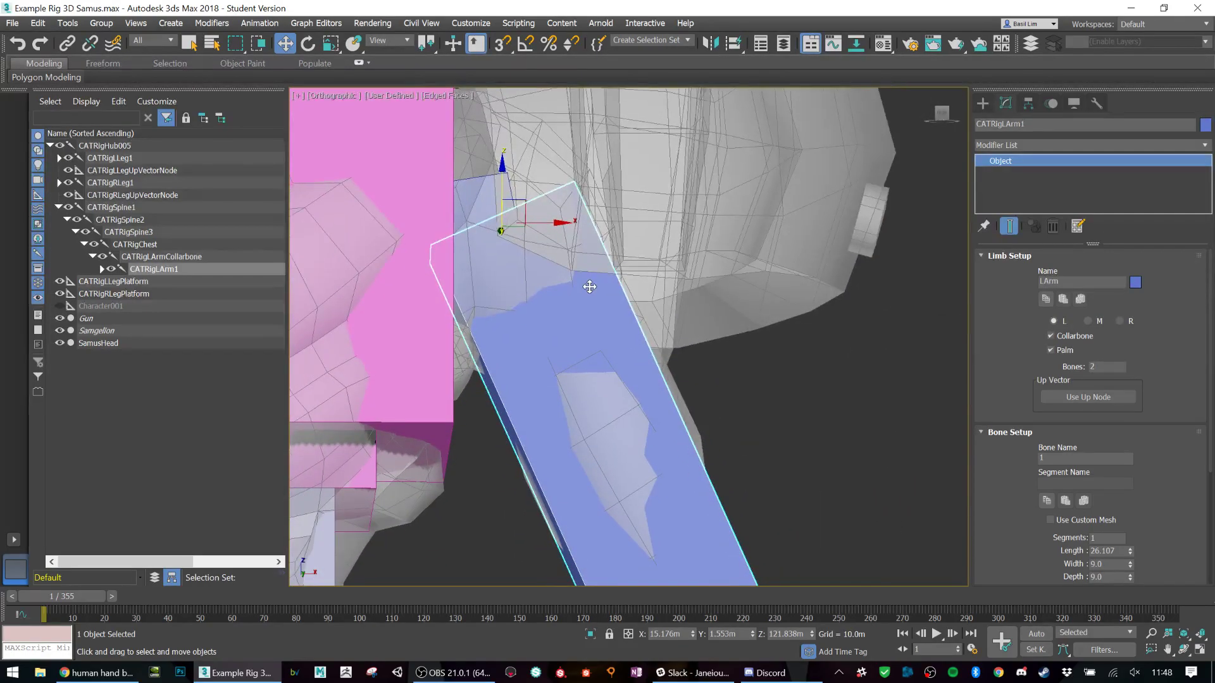
{"action": "key", "text": "r"}
{"action": "key", "text": "alt+x"}
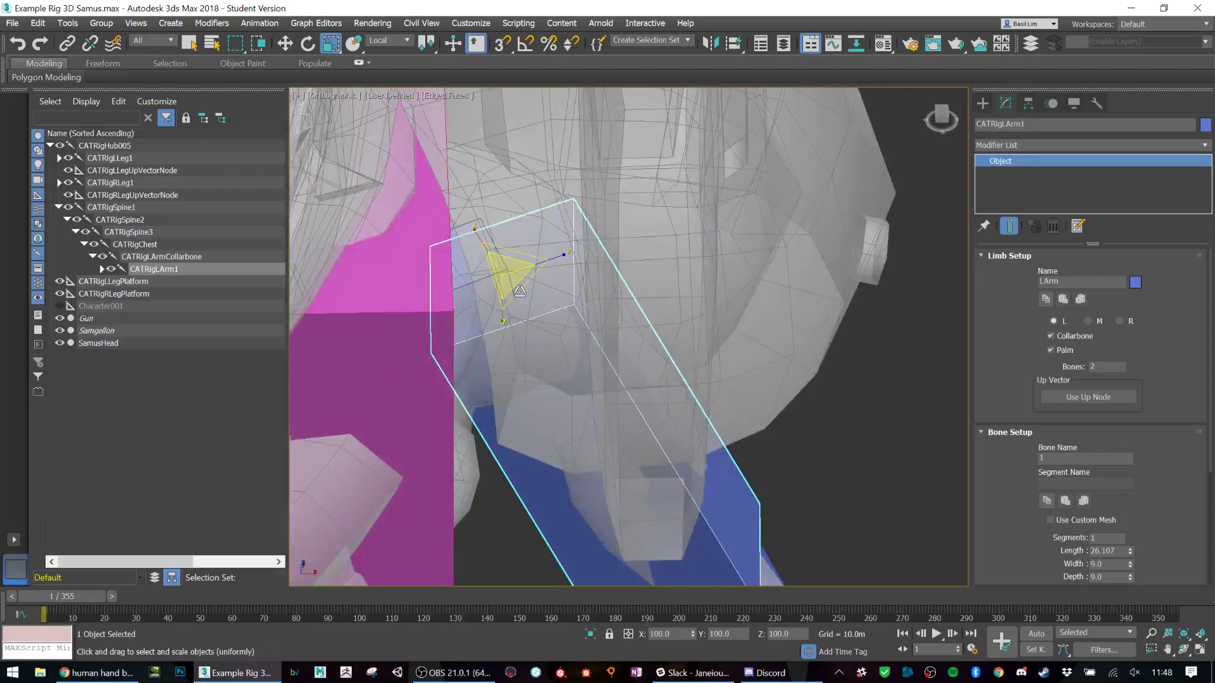
{"action": "left_click_drag", "start_coordinate": [526, 290], "coordinate": [524, 280]}
{"action": "middle_click_drag", "start_coordinate": [637, 375], "coordinate": [636, 319], "text": "alt"}
{"action": "key", "text": "w"}
{"action": "middle_click_drag", "start_coordinate": [633, 392], "coordinate": [567, 307], "text": "alt"}
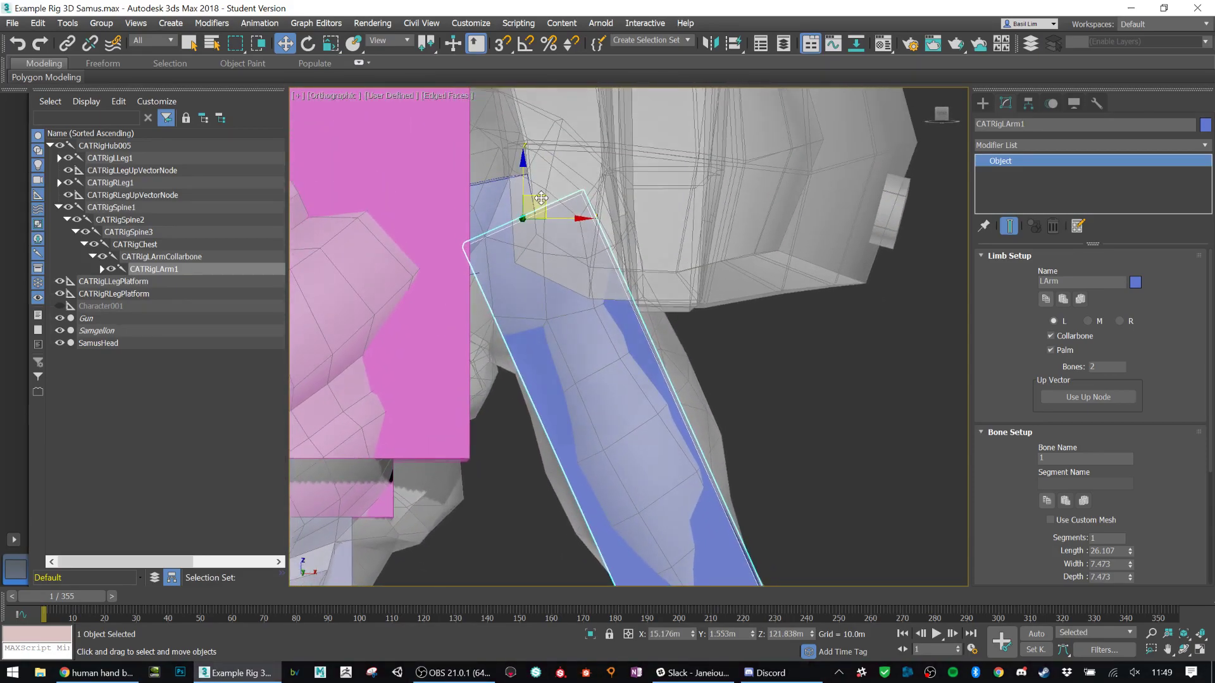
{"action": "left_click_drag", "start_coordinate": [541, 198], "coordinate": [547, 193]}
Step: Scale the left collarbone bone's X and Y size to 9.508
{"action": "left_click", "coordinate": [515, 190]}
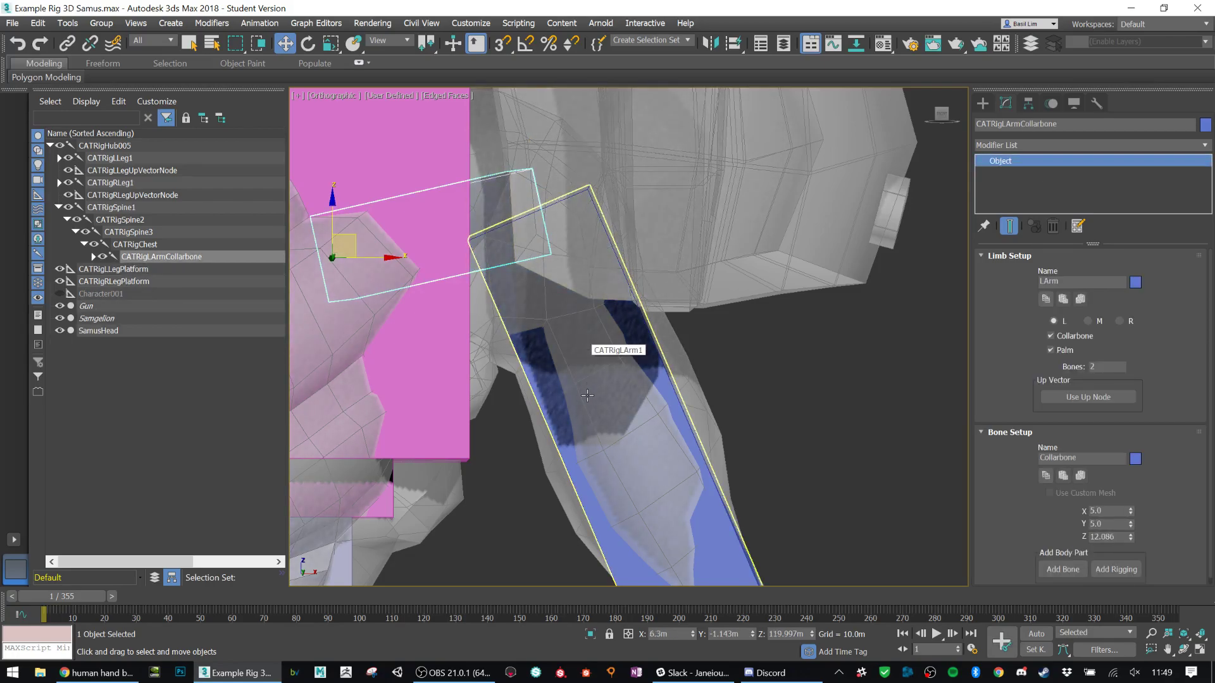
{"action": "key", "text": "r"}
{"action": "middle_click_drag", "start_coordinate": [374, 287], "coordinate": [449, 288]}
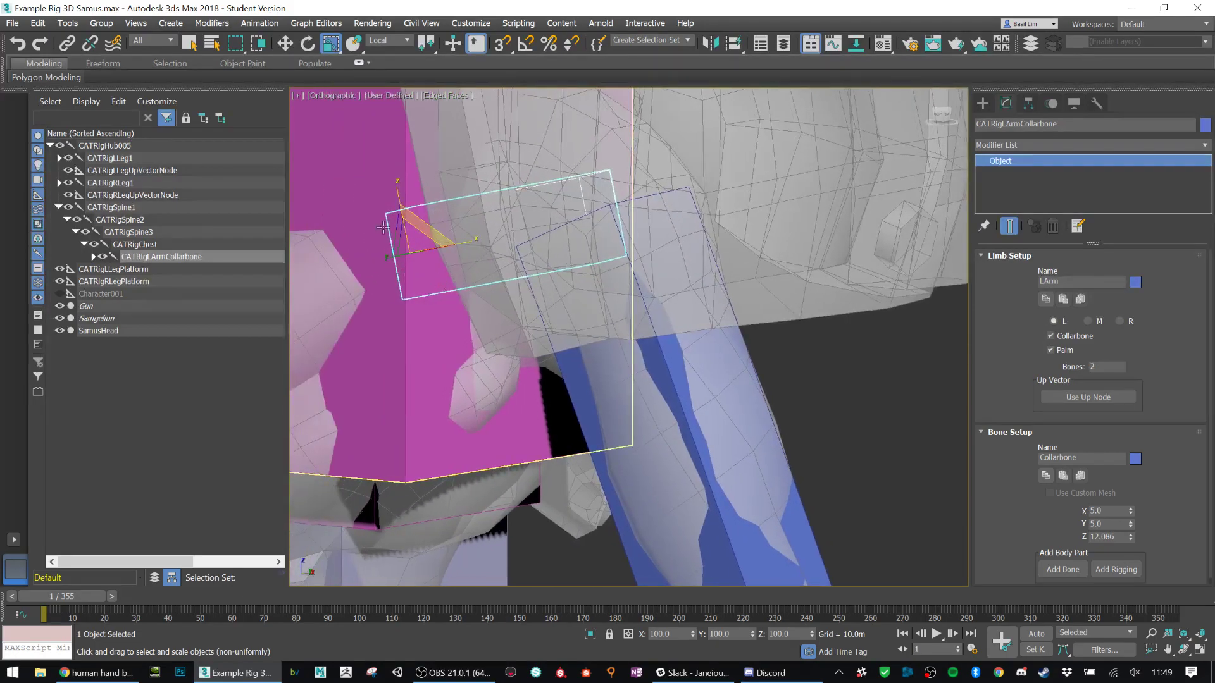
{"action": "left_click_drag", "start_coordinate": [401, 236], "coordinate": [394, 156]}
Step: Nudge the elbow joint between the left upper arm and forearm bones to about X 24.098, Z 102.764
{"action": "middle_click_drag", "start_coordinate": [664, 388], "coordinate": [661, 208]}
{"action": "scroll", "coordinate": [695, 302], "scroll_direction": "down", "scroll_amount": 3}
{"action": "left_click", "coordinate": [722, 414]}
{"action": "middle_click_drag", "start_coordinate": [722, 414], "coordinate": [748, 407], "text": "alt"}
{"action": "key", "text": "w"}
{"action": "left_click_drag", "start_coordinate": [726, 375], "coordinate": [729, 376]}
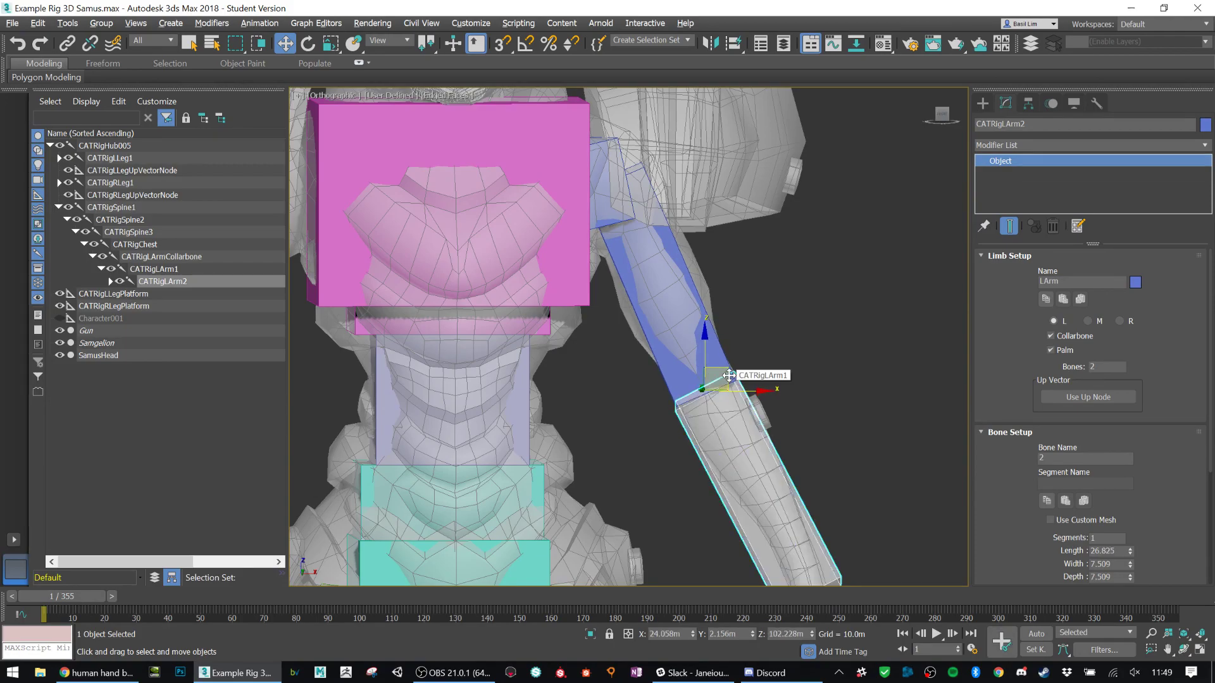
{"action": "left_click", "coordinate": [729, 376]}
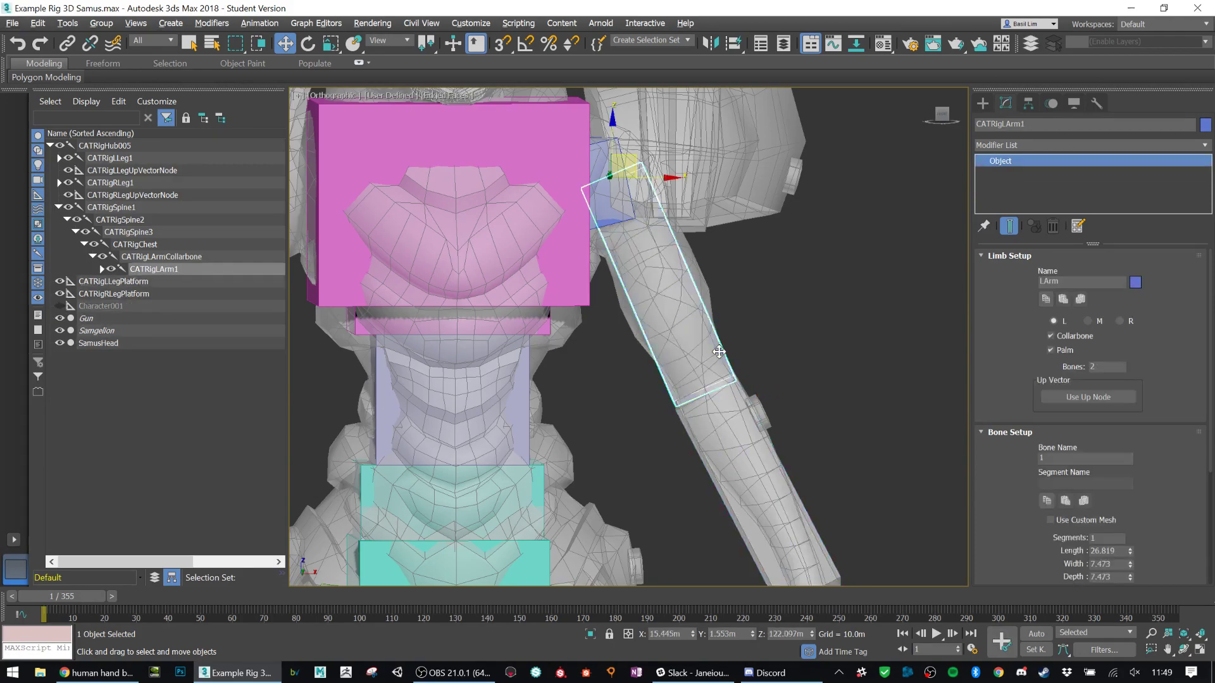
{"action": "left_click", "coordinate": [720, 367]}
{"action": "left_click_drag", "start_coordinate": [720, 368], "coordinate": [730, 374]}
{"action": "middle_click_drag", "start_coordinate": [773, 383], "coordinate": [728, 335], "text": "alt"}
{"action": "double_click", "coordinate": [728, 334]}
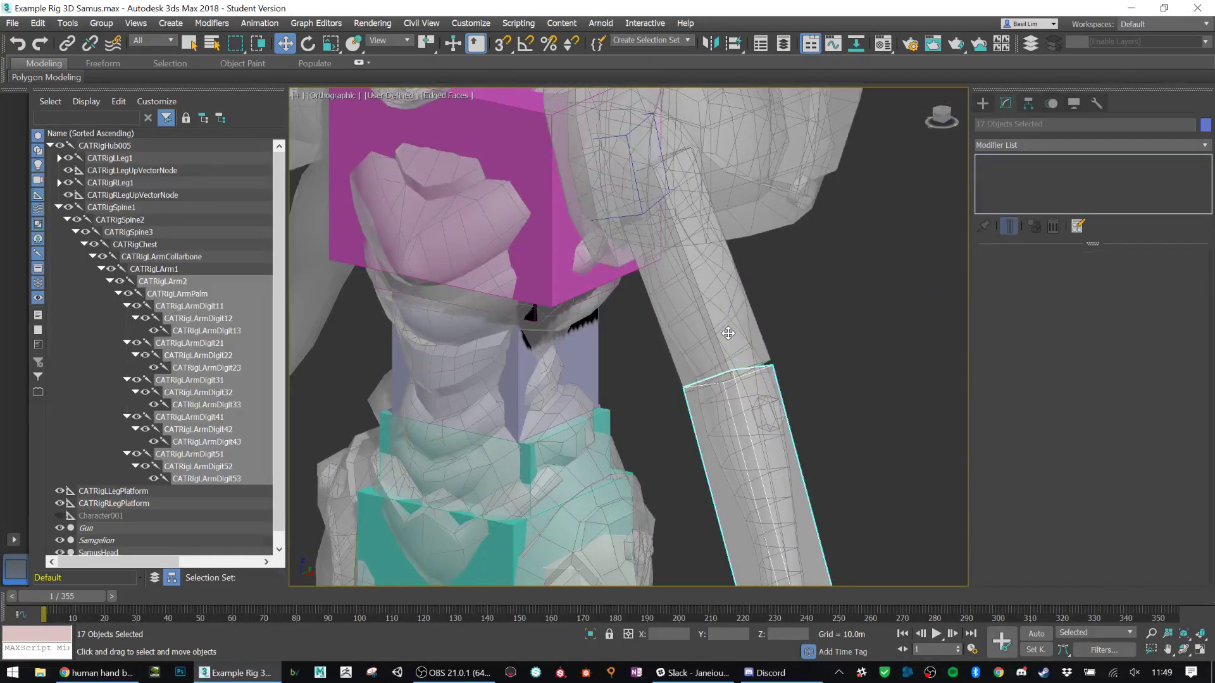
{"action": "left_click", "coordinate": [808, 324]}
{"action": "left_click", "coordinate": [721, 353]}
{"action": "left_click", "coordinate": [749, 401], "text": "ctrl"}
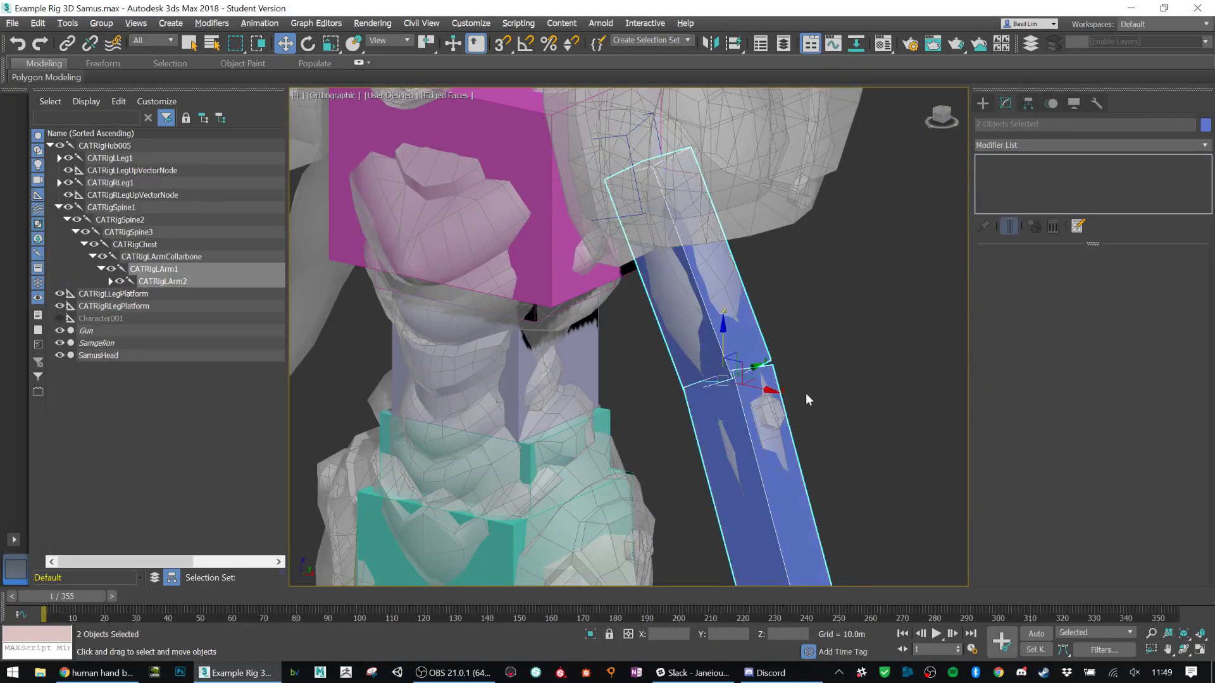
{"action": "left_click", "coordinate": [866, 378]}
Step: Enable the up node for the left arm and move its up vector node away from the elbow
{"action": "left_click", "coordinate": [761, 457]}
{"action": "scroll", "coordinate": [816, 461], "scroll_direction": "down", "scroll_amount": 2}
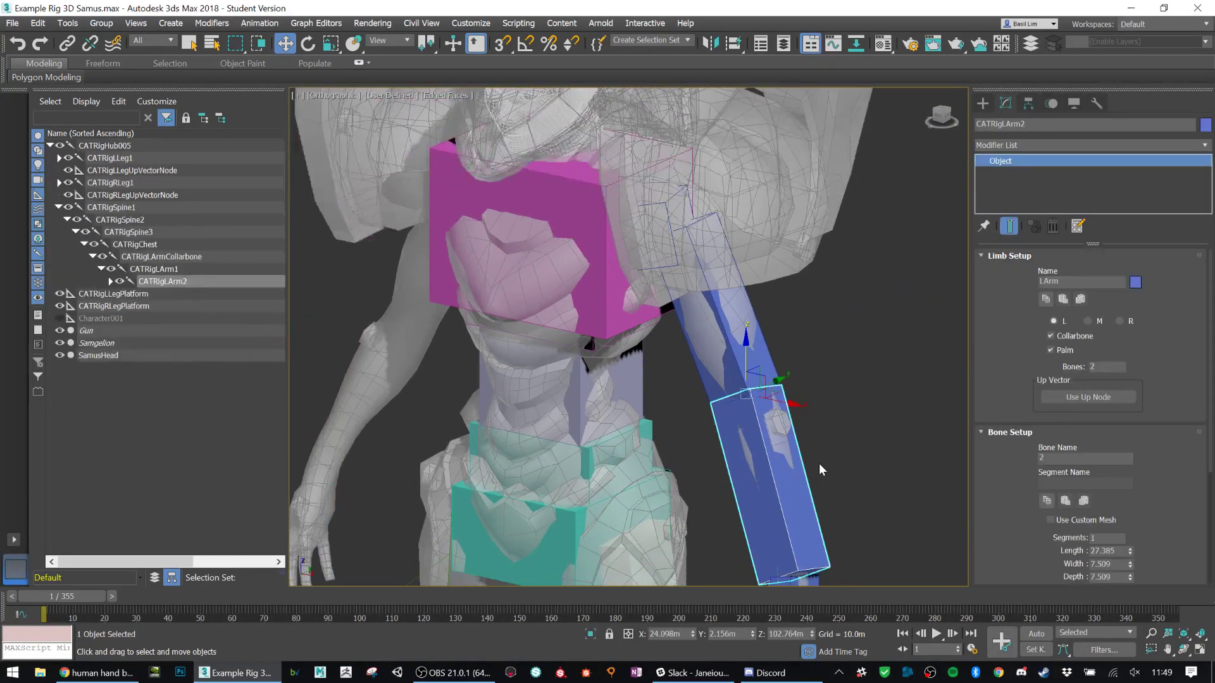
{"action": "middle_click_drag", "start_coordinate": [819, 463], "coordinate": [810, 375]}
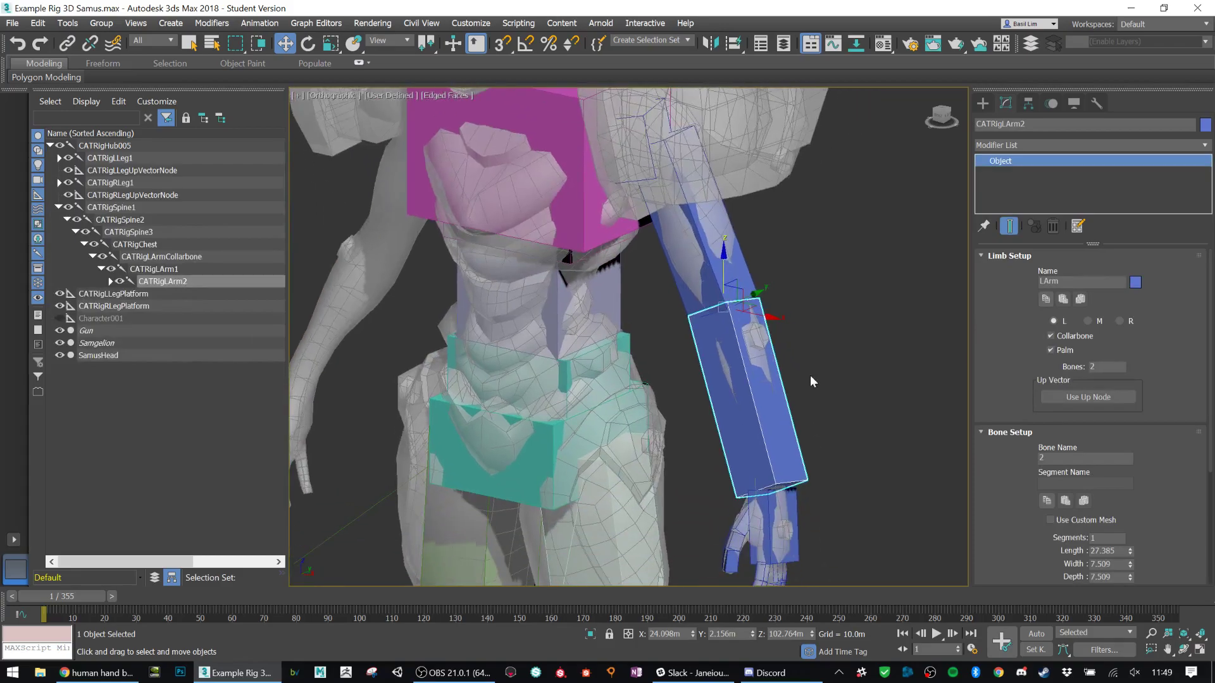
{"action": "left_click", "coordinate": [1080, 397]}
{"action": "left_click", "coordinate": [187, 297]}
{"action": "middle_click_drag", "start_coordinate": [785, 292], "coordinate": [747, 342], "text": "alt"}
{"action": "left_click_drag", "start_coordinate": [761, 310], "coordinate": [931, 263]}
Step: Try moving the left leg's up vector node
{"action": "scroll", "coordinate": [807, 349], "scroll_direction": "down", "scroll_amount": 5}
{"action": "middle_click_drag", "start_coordinate": [612, 460], "coordinate": [634, 411]}
{"action": "left_click_drag", "start_coordinate": [577, 483], "coordinate": [617, 518]}
{"action": "key", "text": "ctrl+z"}
{"action": "scroll", "coordinate": [800, 469], "scroll_direction": "up", "scroll_amount": 6}
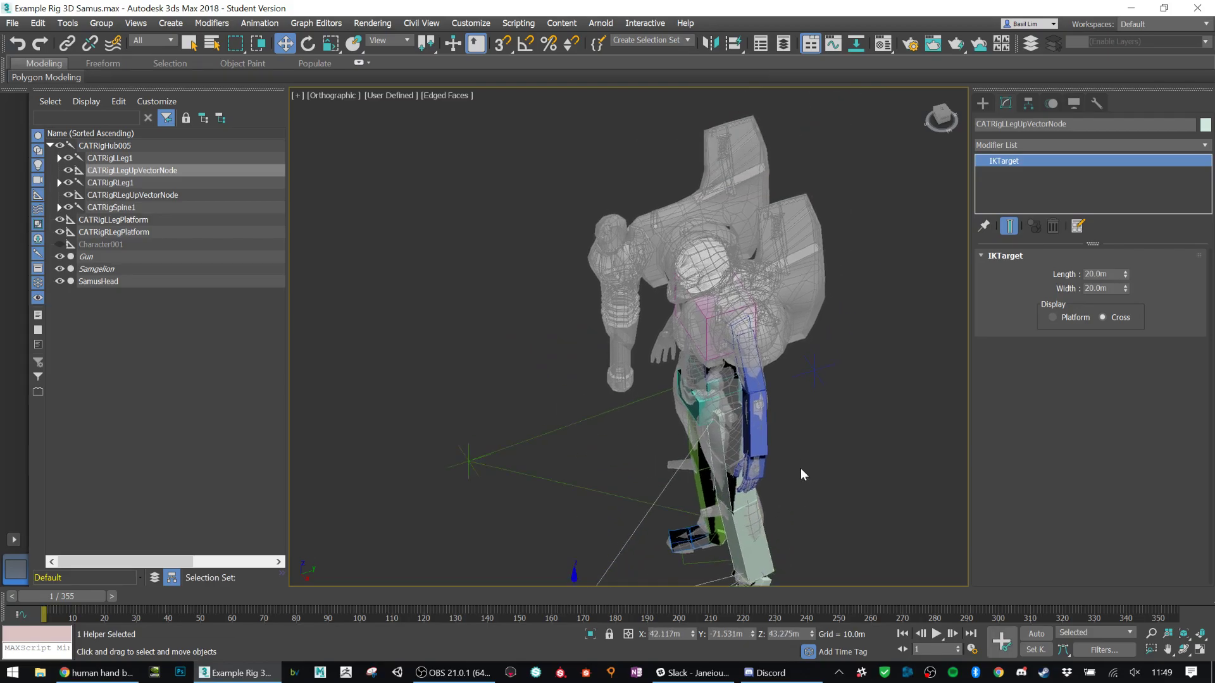
Step: Reposition the left arm's up vector node behind the elbow, at about X 24.028, Y 39.271
{"action": "left_click", "coordinate": [815, 271]}
{"action": "middle_click_drag", "start_coordinate": [829, 333], "coordinate": [817, 374]}
{"action": "left_click_drag", "start_coordinate": [839, 337], "coordinate": [911, 321]}
{"action": "mouse_move", "coordinate": [847, 411]}
{"action": "middle_mouse_down", "text": "alt"}
{"action": "mouse_move", "coordinate": [882, 379]}
{"action": "mouse_move", "coordinate": [833, 409]}
{"action": "mouse_move", "coordinate": [856, 395]}
{"action": "middle_mouse_up", "text": "alt"}
{"action": "middle_click_drag", "start_coordinate": [865, 343], "coordinate": [888, 360], "text": "alt"}
{"action": "left_click_drag", "start_coordinate": [878, 348], "coordinate": [884, 332]}
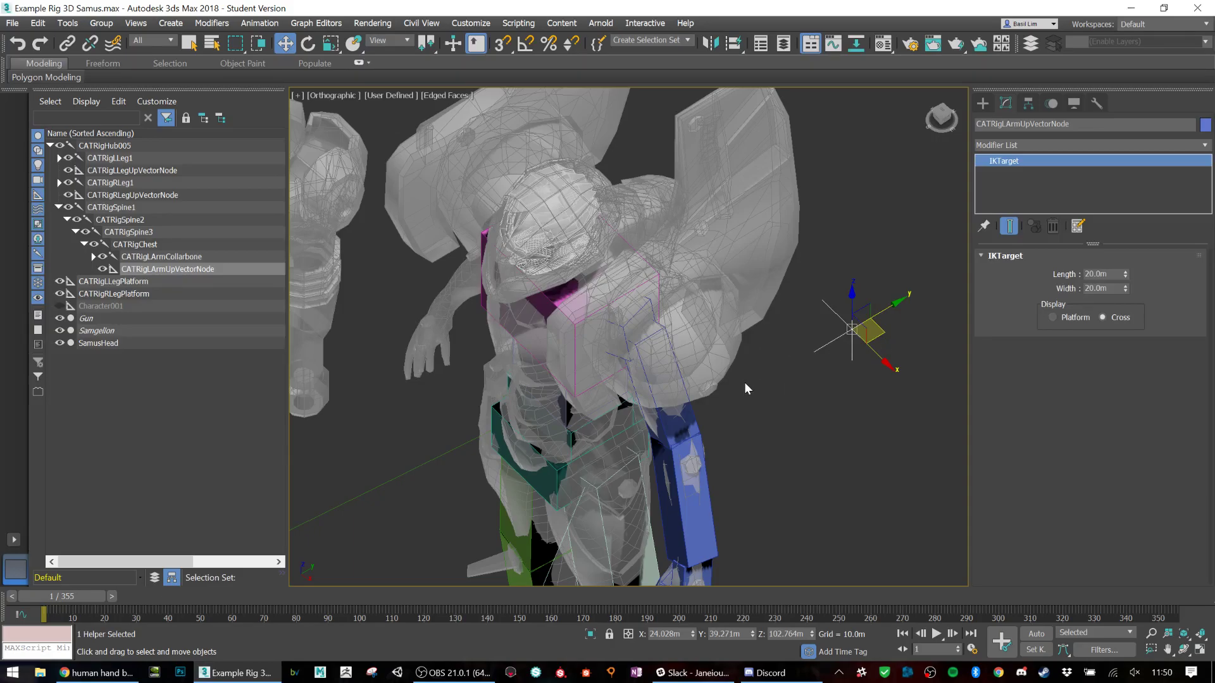
Step: Examine how the left upper arm bone and shoulder joint fit the mesh from the front
{"action": "middle_click_drag", "start_coordinate": [747, 400], "coordinate": [804, 315]}
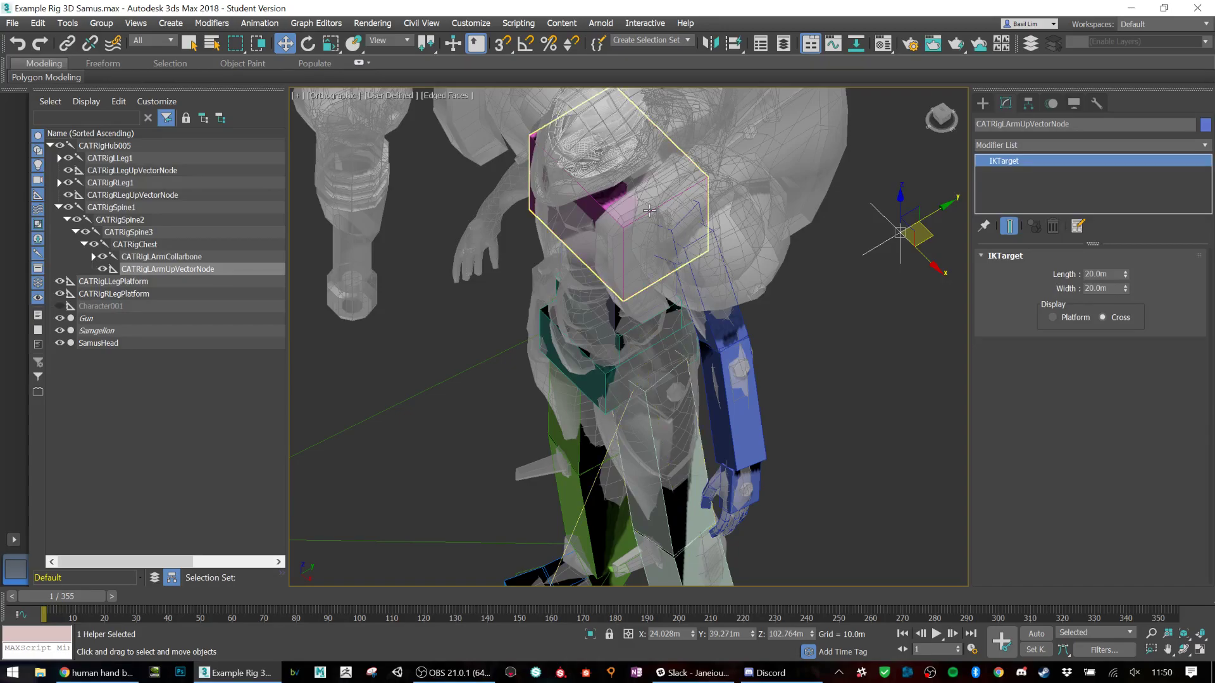
{"action": "left_click", "coordinate": [675, 250]}
{"action": "middle_click_drag", "start_coordinate": [675, 250], "coordinate": [692, 299], "text": "alt"}
{"action": "left_click", "coordinate": [687, 298]}
{"action": "scroll", "coordinate": [686, 297], "scroll_direction": "up", "scroll_amount": 4}
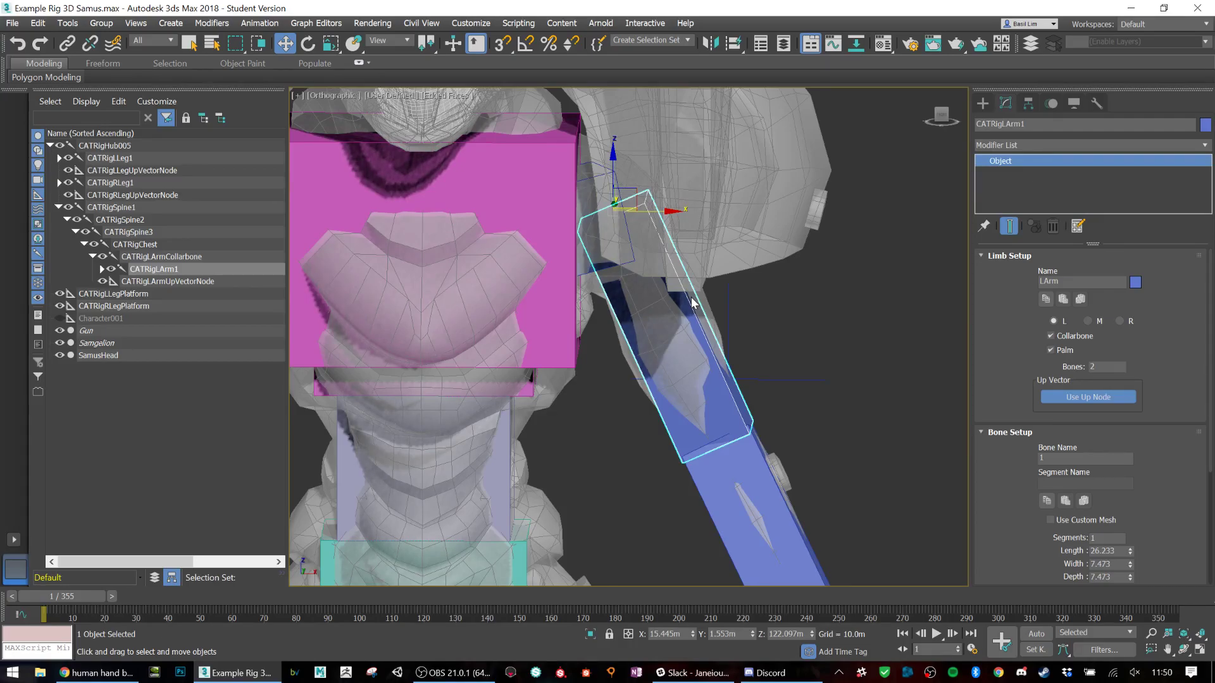
{"action": "middle_click_drag", "start_coordinate": [691, 301], "coordinate": [573, 280], "text": "alt"}
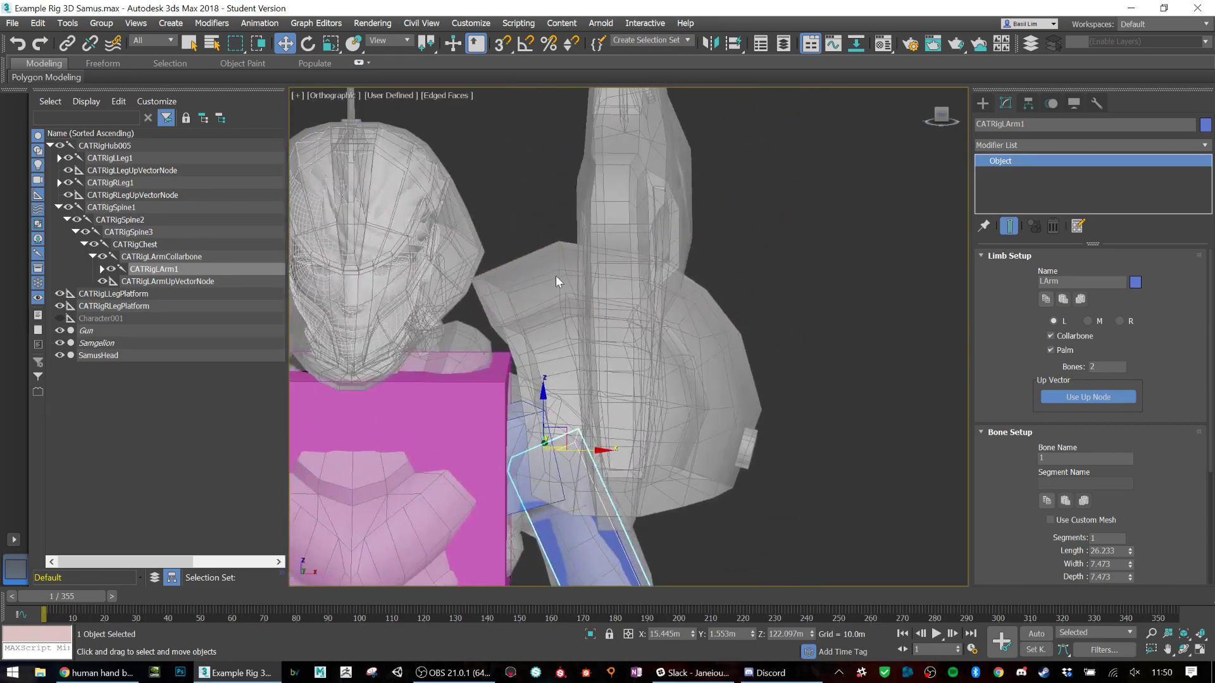
{"action": "scroll", "coordinate": [642, 396], "scroll_direction": "down", "scroll_amount": 4}
{"action": "middle_click_drag", "start_coordinate": [677, 428], "coordinate": [707, 388]}
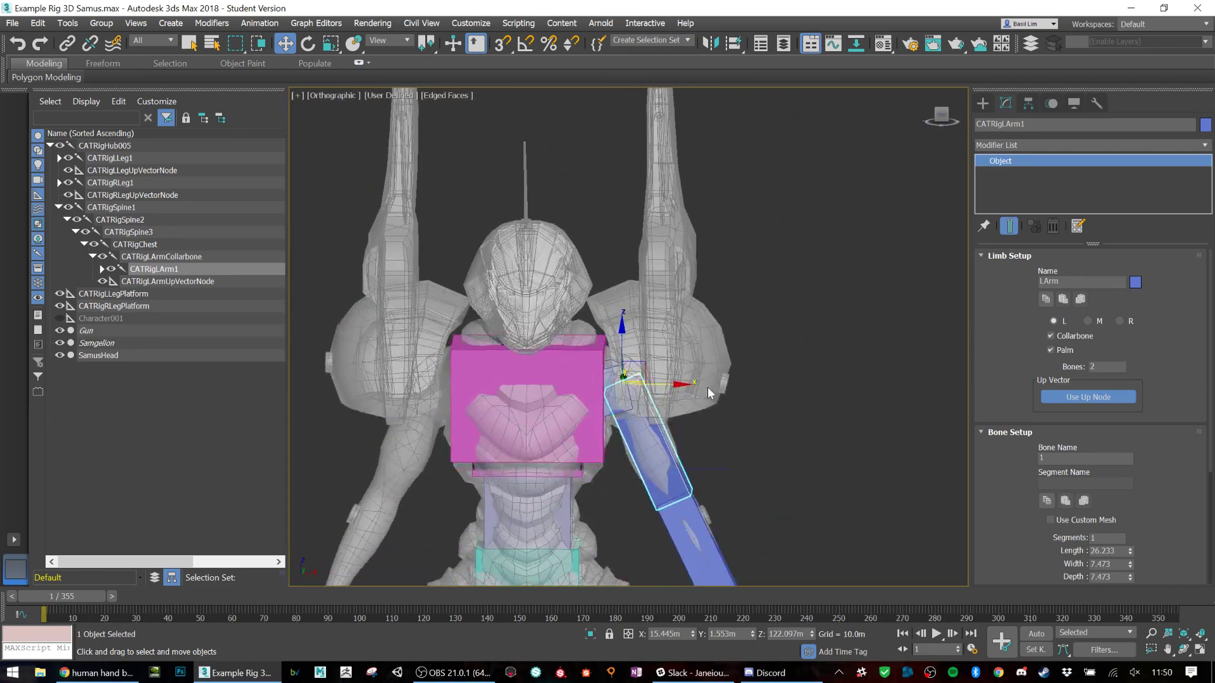
{"action": "scroll", "coordinate": [707, 388], "scroll_direction": "up", "scroll_amount": 4}
{"action": "scroll", "coordinate": [708, 388], "scroll_direction": "down", "scroll_amount": 4}
{"action": "scroll", "coordinate": [708, 387], "scroll_direction": "up", "scroll_amount": 3}
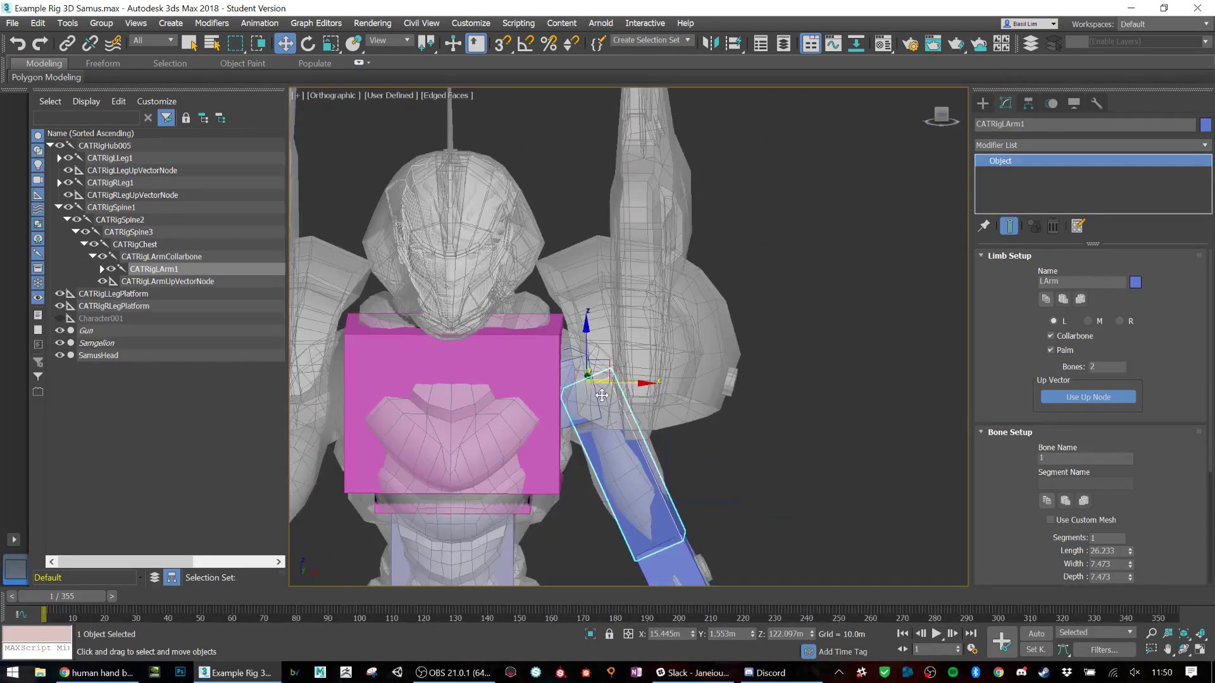
{"action": "middle_click_drag", "start_coordinate": [594, 428], "coordinate": [608, 380]}
{"action": "middle_click_drag", "start_coordinate": [755, 409], "coordinate": [773, 337]}
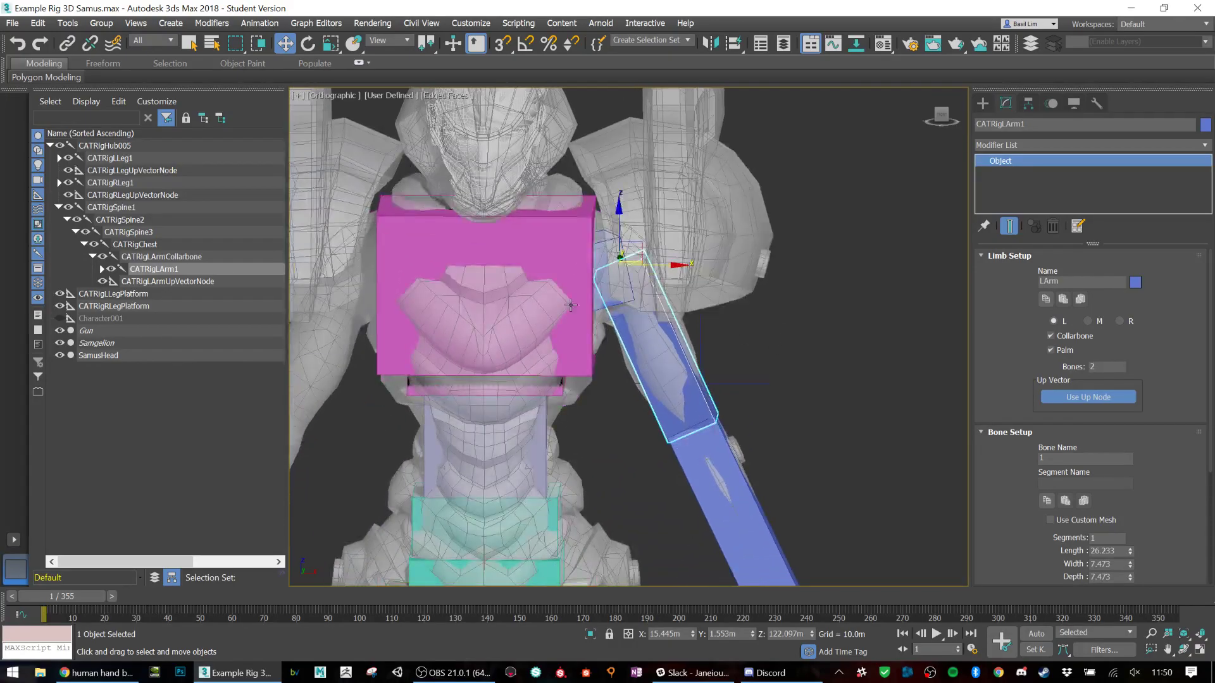
Step: Add an extra bone to the left collarbone
{"action": "left_click", "coordinate": [567, 272]}
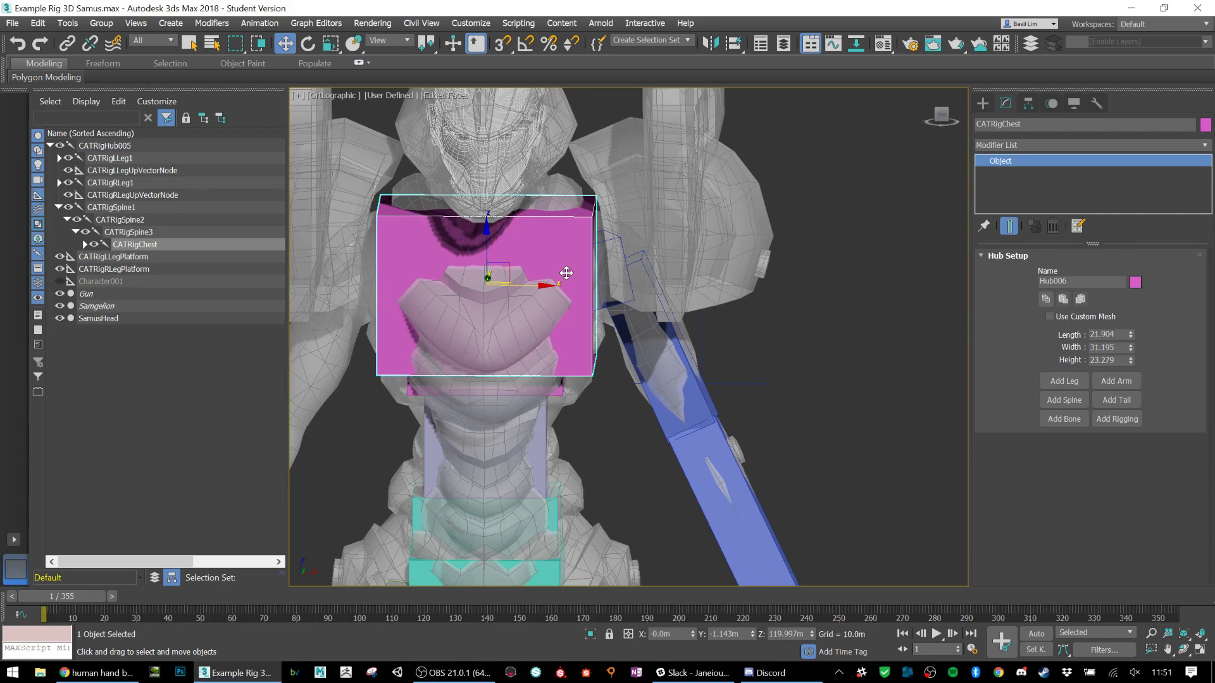
{"action": "left_click", "coordinate": [608, 276]}
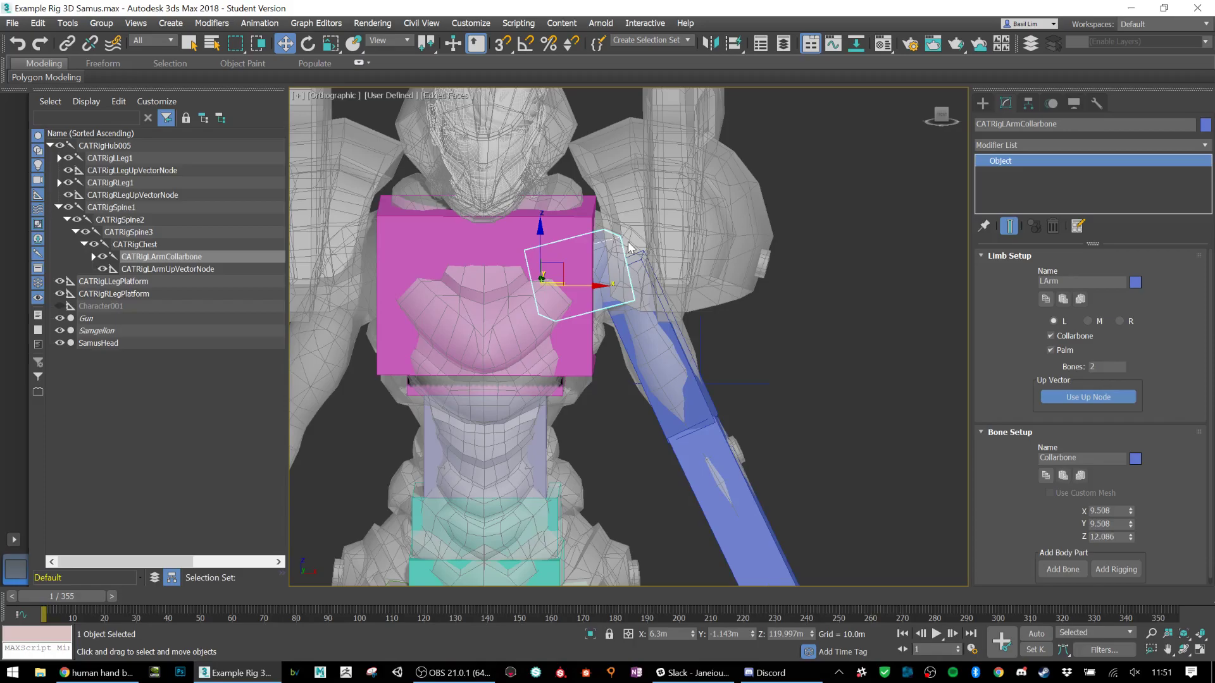
{"action": "middle_click_drag", "start_coordinate": [629, 248], "coordinate": [693, 256], "text": "alt"}
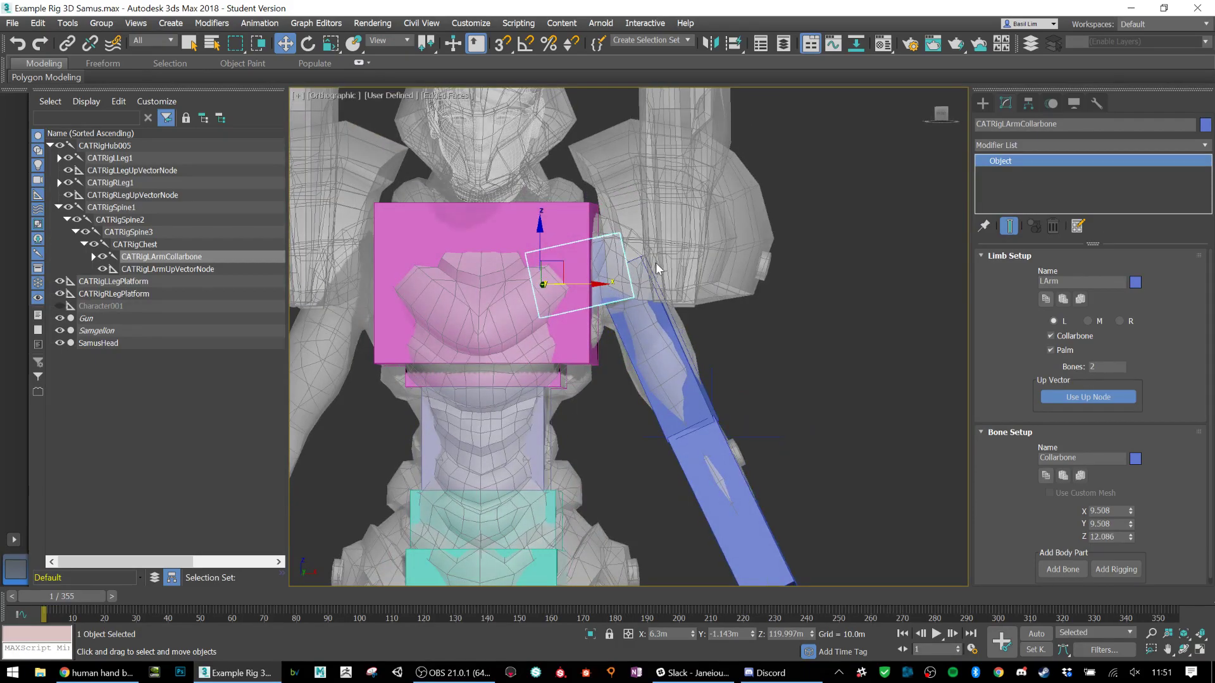
{"action": "key", "text": "e"}
{"action": "mouse_move", "coordinate": [581, 254]}
{"action": "left_mouse_down"}
{"action": "mouse_move", "coordinate": [592, 272]}
{"action": "mouse_move", "coordinate": [581, 255]}
{"action": "left_mouse_up"}
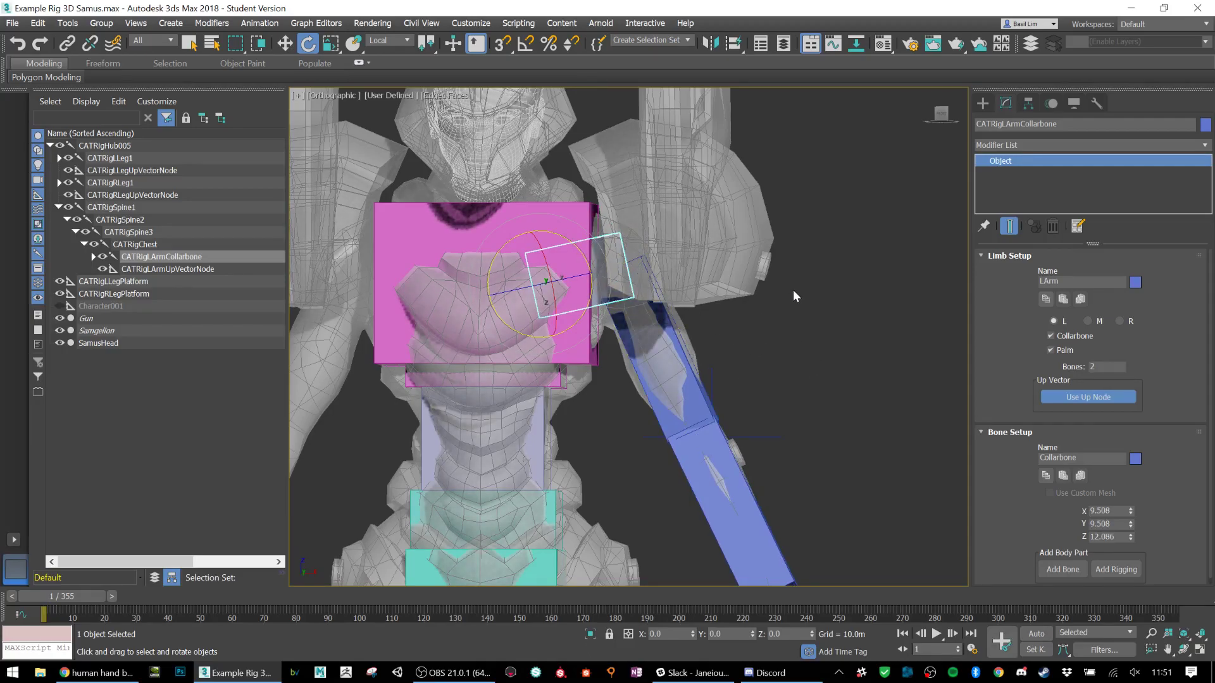
{"action": "left_click", "coordinate": [1060, 569]}
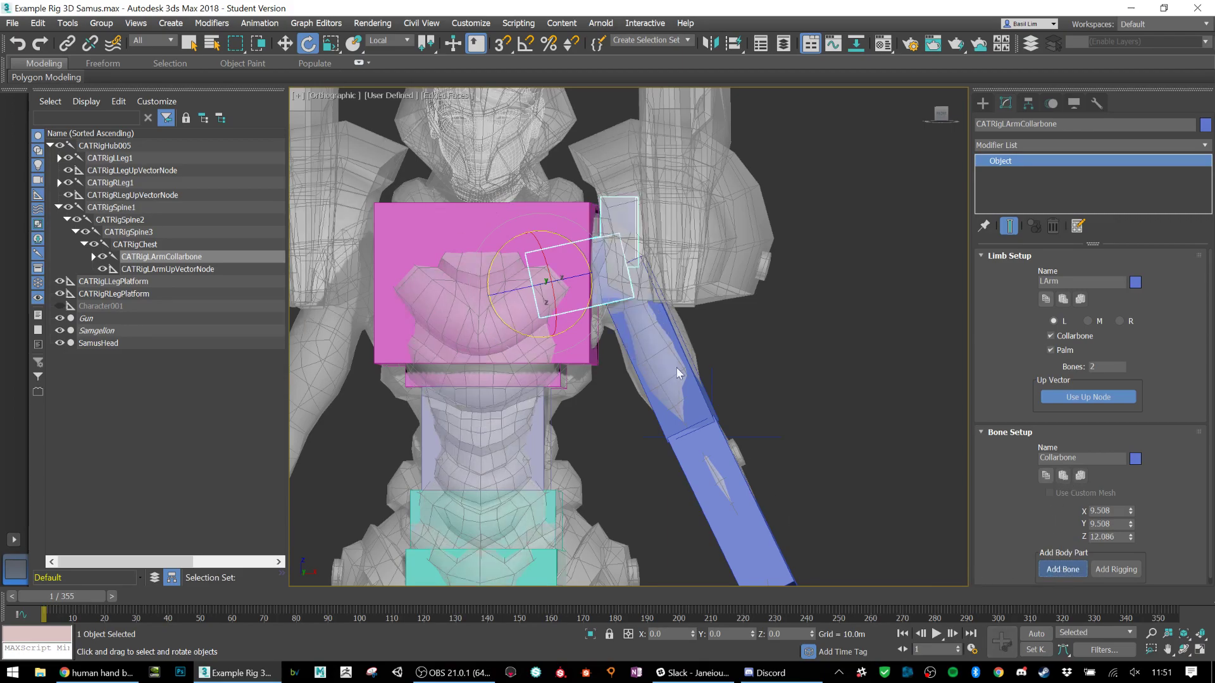
Step: Try to rotate the extra bone attached to the left collarbone
{"action": "middle_click_drag", "start_coordinate": [719, 285], "coordinate": [766, 292], "text": "alt"}
{"action": "left_click_drag", "start_coordinate": [663, 240], "coordinate": [713, 297]}
{"action": "key", "text": "ctrl+z"}
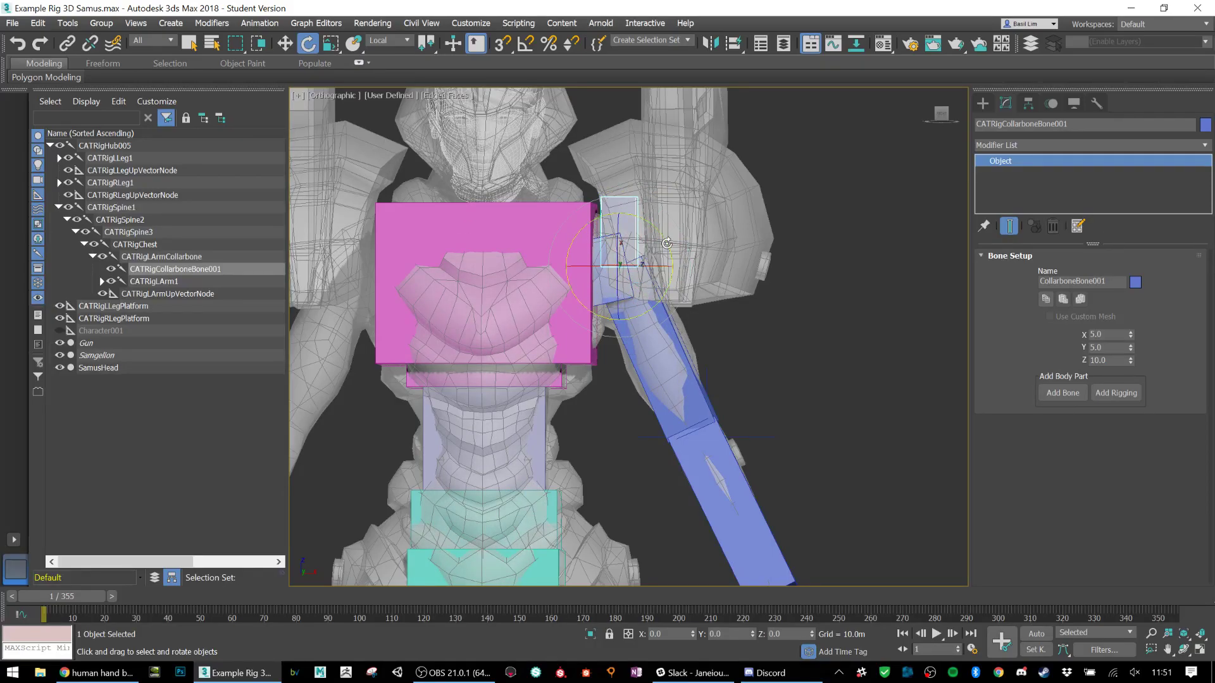
Step: Scale the left collarbone's extra bone to about X 20.323, Y 20.289 and Z 17.874 to fill the shoulder pad
{"action": "key", "text": "r"}
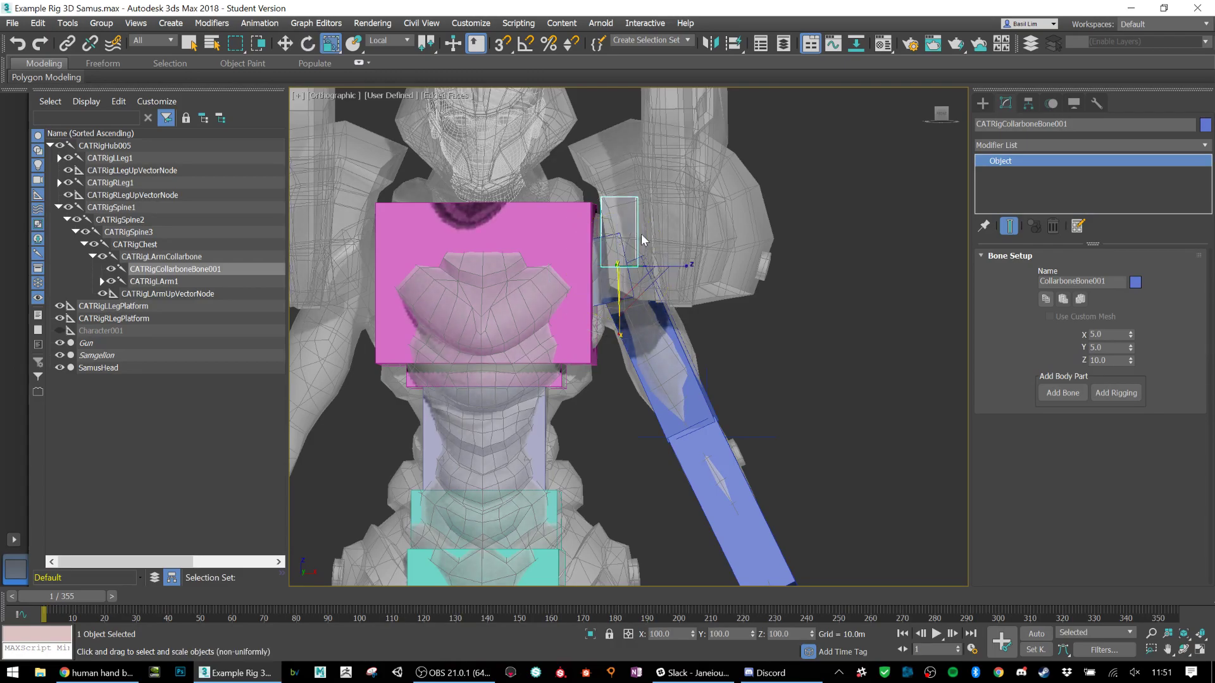
{"action": "left_click_drag", "start_coordinate": [671, 265], "coordinate": [741, 295]}
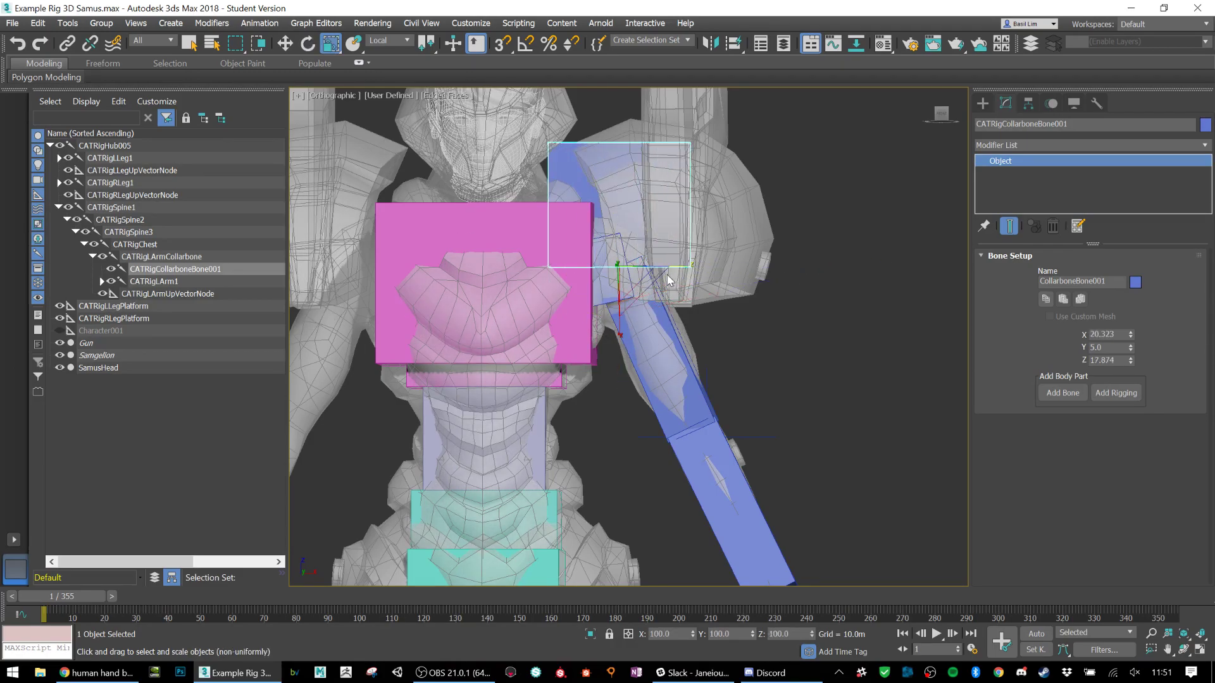
{"action": "middle_click_drag", "start_coordinate": [737, 299], "coordinate": [703, 304], "text": "alt"}
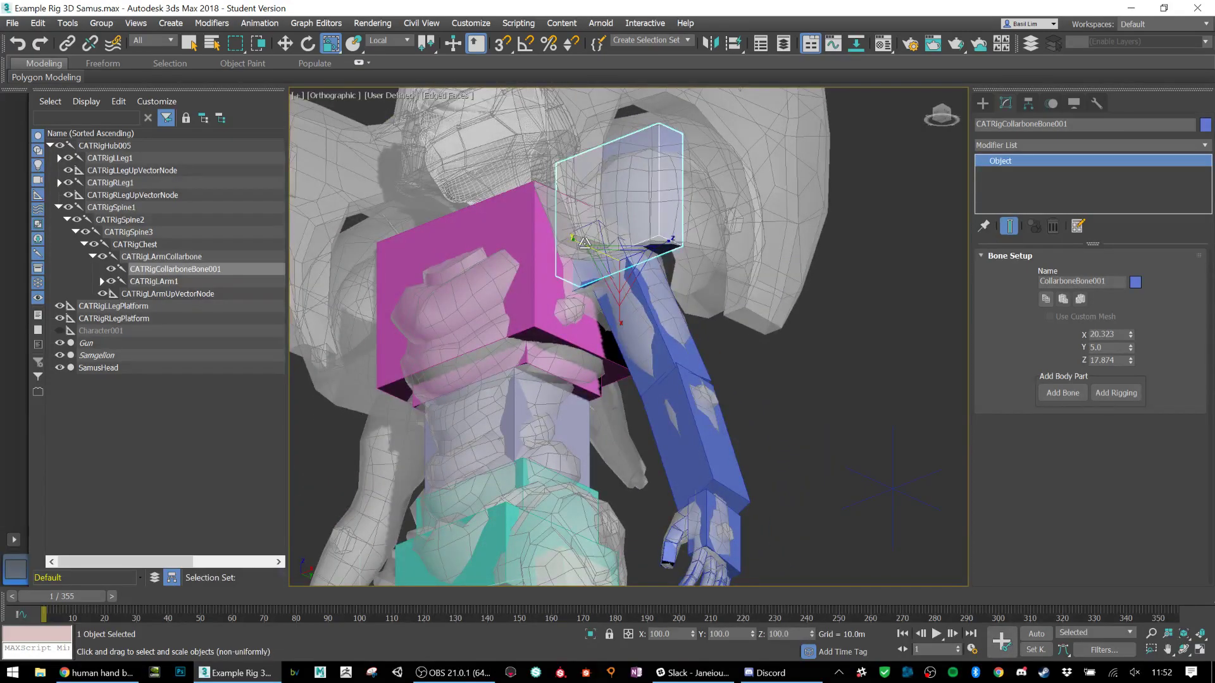
{"action": "left_click_drag", "start_coordinate": [591, 246], "coordinate": [515, 223]}
{"action": "middle_click_drag", "start_coordinate": [515, 222], "coordinate": [638, 254], "text": "alt"}
Step: Shift the left shoulder bone outward in the front view and tilt it outward to follow the shoulder pad
{"action": "key", "text": "e"}
{"action": "left_click", "coordinate": [941, 113]}
{"action": "middle_click_drag", "start_coordinate": [714, 113], "coordinate": [716, 190]}
{"action": "middle_click_drag", "start_coordinate": [668, 324], "coordinate": [651, 228]}
{"action": "key", "text": "w"}
{"action": "left_click_drag", "start_coordinate": [622, 231], "coordinate": [640, 241]}
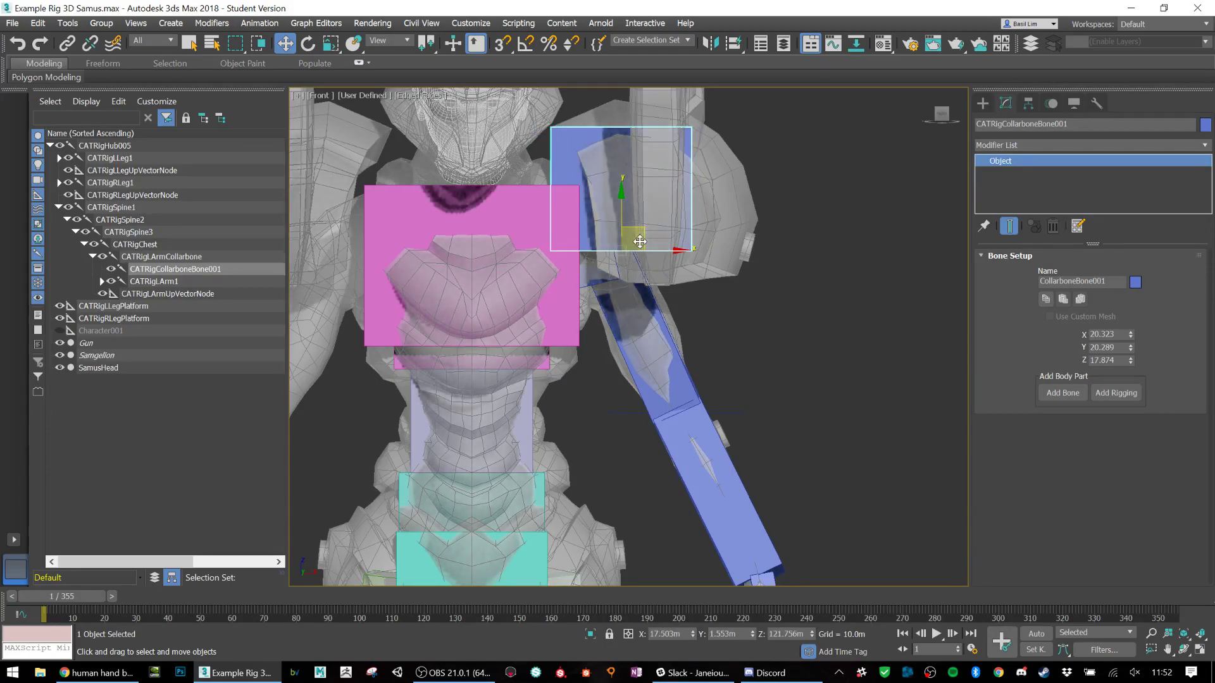
{"action": "key", "text": "e"}
{"action": "left_click_drag", "start_coordinate": [663, 221], "coordinate": [688, 246]}
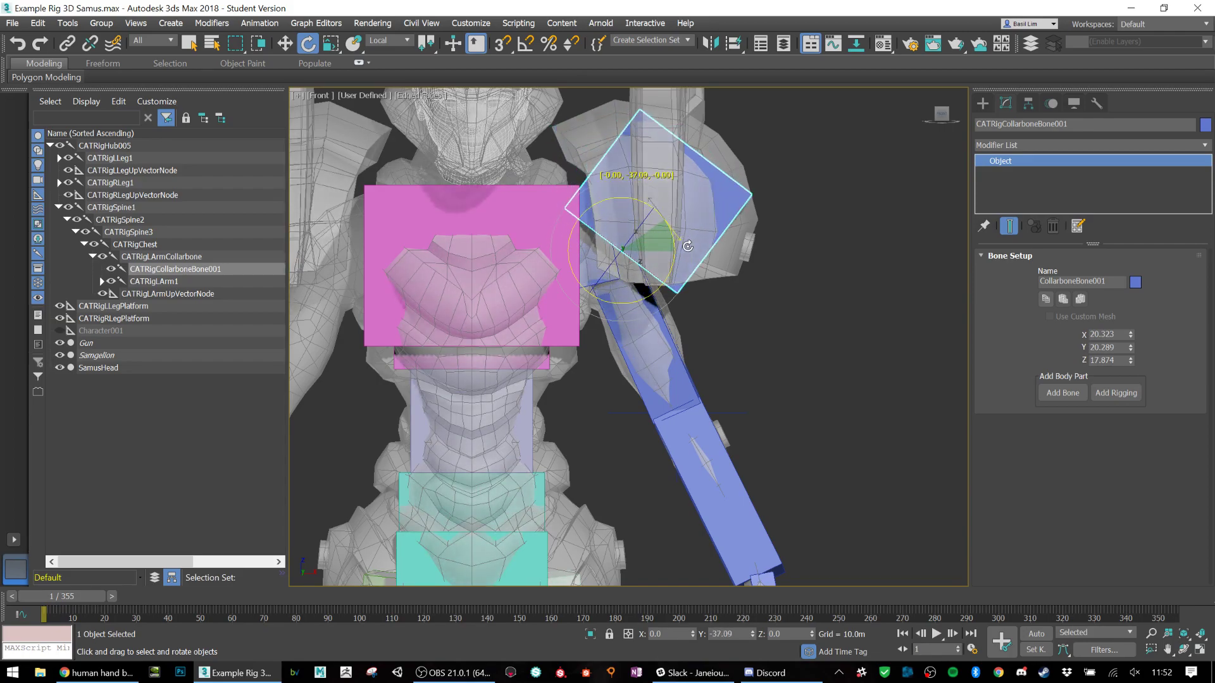
{"action": "right_click", "coordinate": [688, 247]}
{"action": "left_click_drag", "start_coordinate": [659, 218], "coordinate": [689, 237]}
Step: Lengthen the left shoulder bone to about Z 19.461
{"action": "middle_click_drag", "start_coordinate": [689, 235], "coordinate": [700, 249], "text": "alt"}
{"action": "key", "text": "r"}
{"action": "left_click_drag", "start_coordinate": [662, 196], "coordinate": [667, 192]}
{"action": "middle_click_drag", "start_coordinate": [666, 192], "coordinate": [684, 227], "text": "alt"}
{"action": "middle_click_drag", "start_coordinate": [741, 187], "coordinate": [701, 255]}
{"action": "scroll", "coordinate": [726, 255], "scroll_direction": "down", "scroll_amount": 5}
{"action": "scroll", "coordinate": [722, 261], "scroll_direction": "up", "scroll_amount": 3}
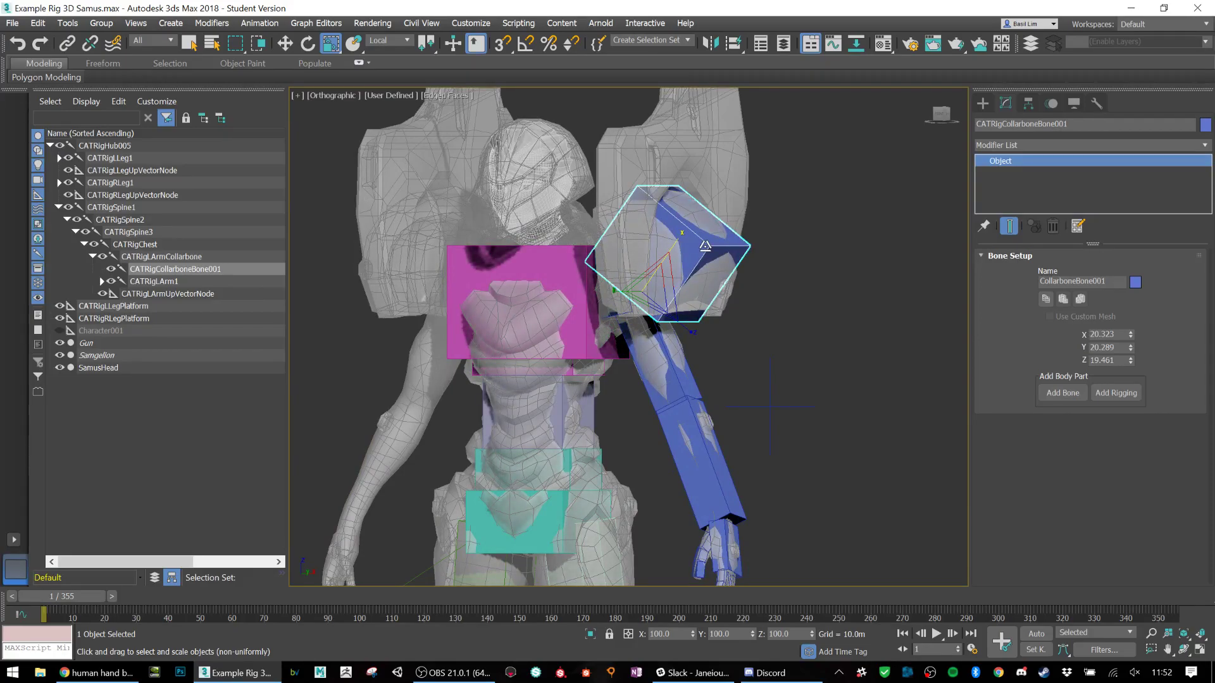
Step: Add a child bone to the left shoulder bone and thin it to about X 4.531
{"action": "left_click", "coordinate": [1062, 393]}
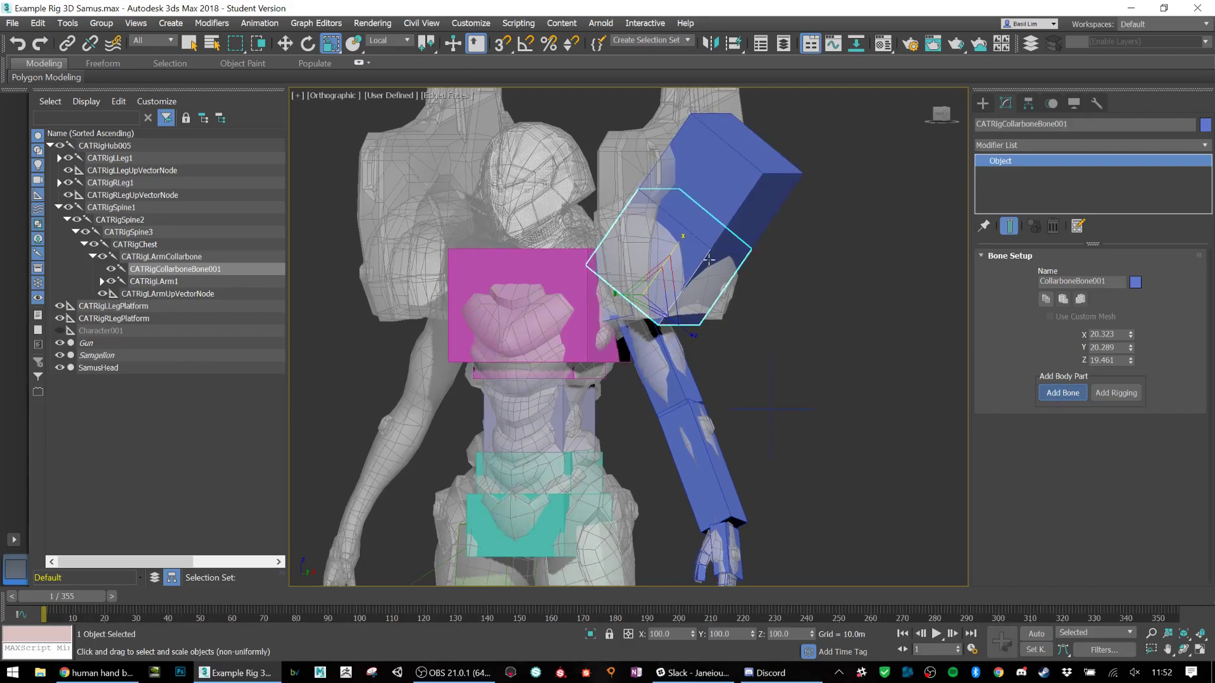
{"action": "middle_click_drag", "start_coordinate": [711, 258], "coordinate": [737, 253], "text": "alt"}
{"action": "key", "text": "r"}
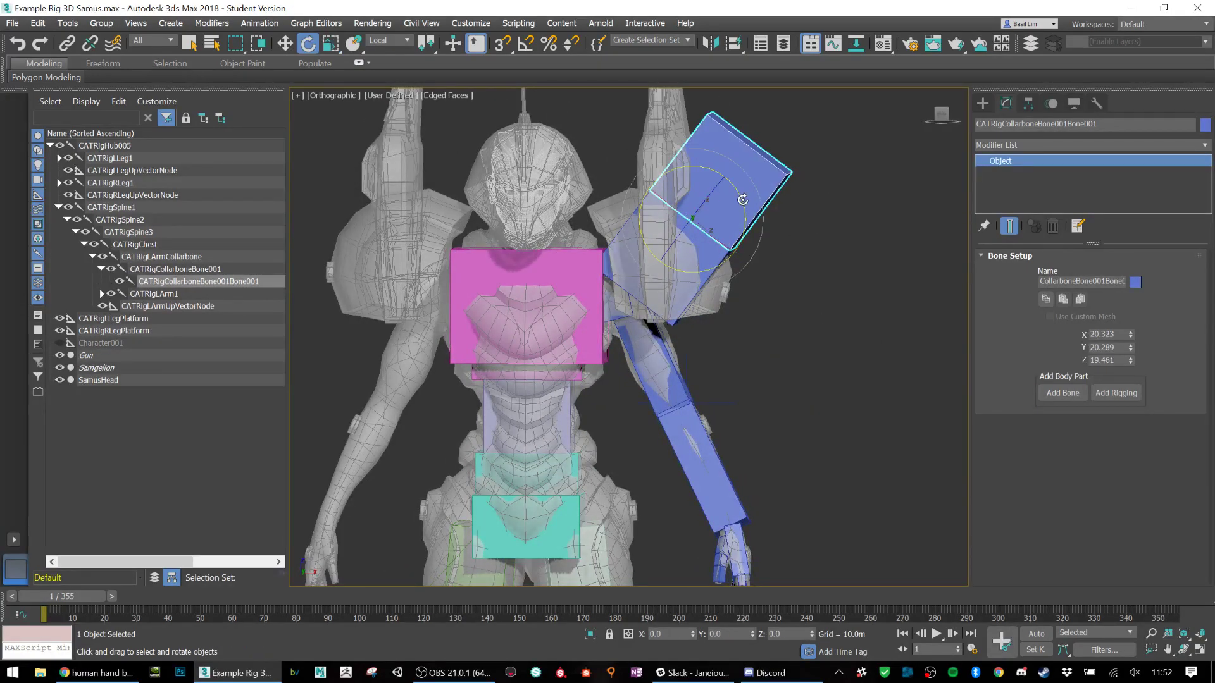
{"action": "left_click_drag", "start_coordinate": [743, 255], "coordinate": [699, 224]}
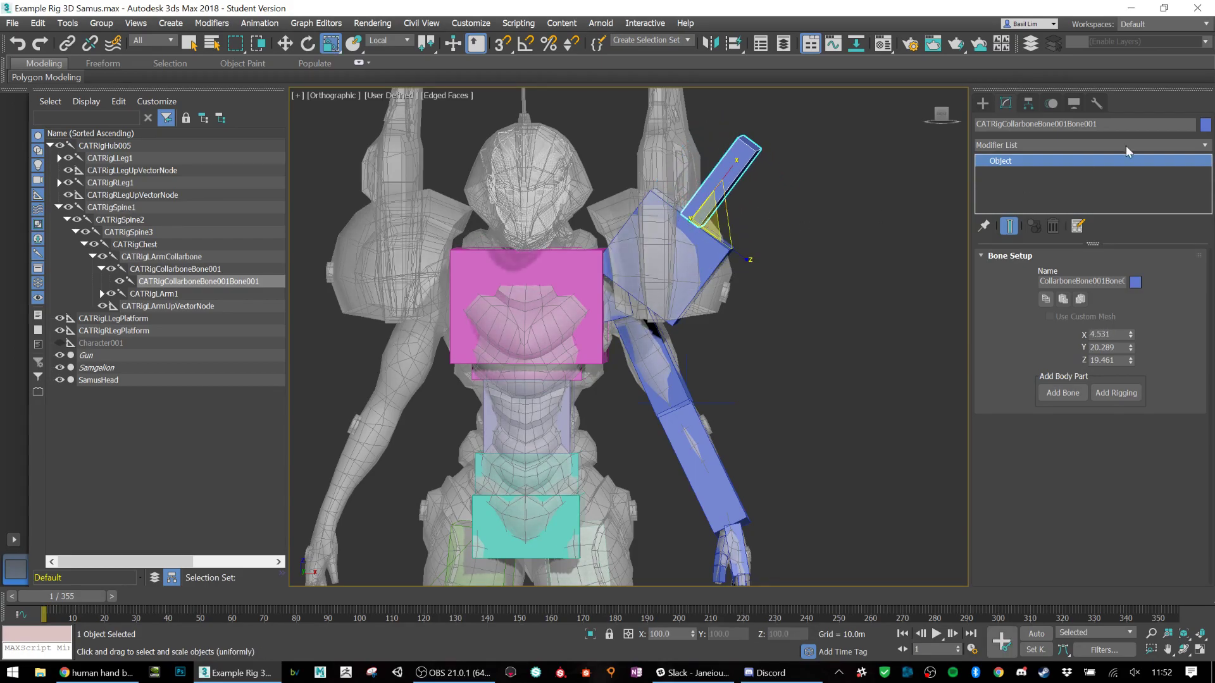
Step: Change the new child bone's colour to light teal
{"action": "left_click", "coordinate": [1206, 125]}
{"action": "left_click", "coordinate": [688, 346]}
{"action": "left_click", "coordinate": [754, 458]}
Step: Widen the teal child bone from the side to about Y 46.984 to match the shoulder fin's depth
{"action": "middle_click_drag", "start_coordinate": [739, 210], "coordinate": [665, 197], "text": "alt"}
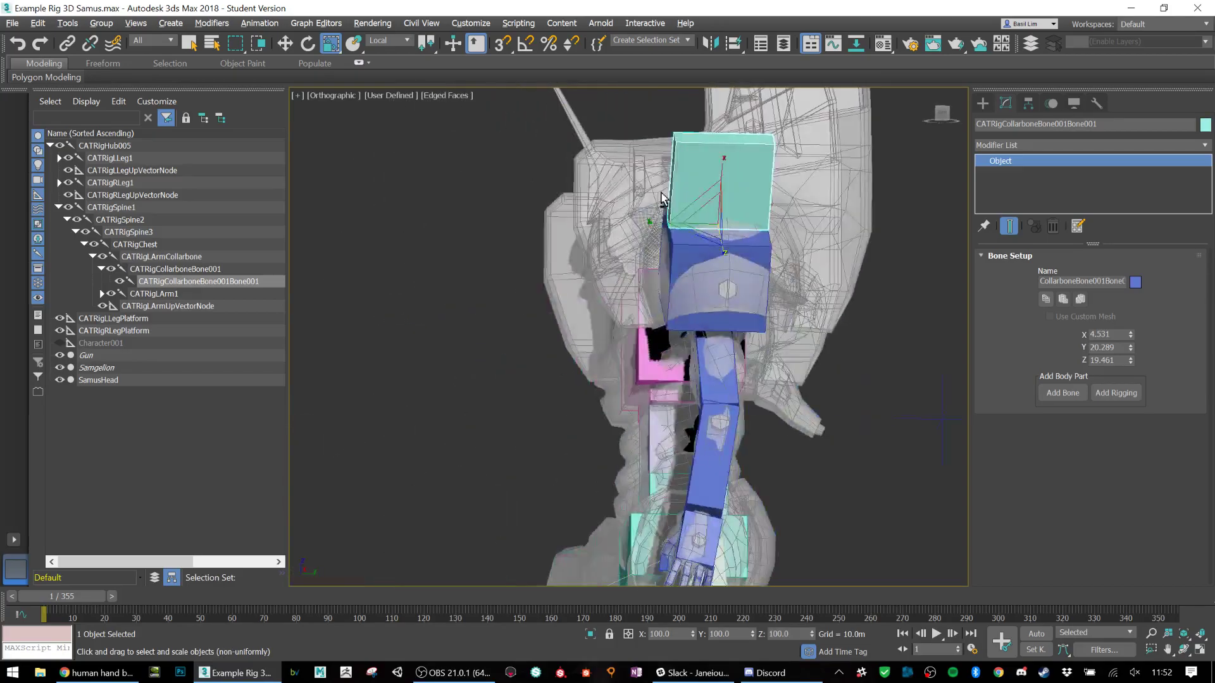
{"action": "left_click_drag", "start_coordinate": [667, 222], "coordinate": [615, 210]}
{"action": "middle_click_drag", "start_coordinate": [618, 253], "coordinate": [696, 260], "text": "alt"}
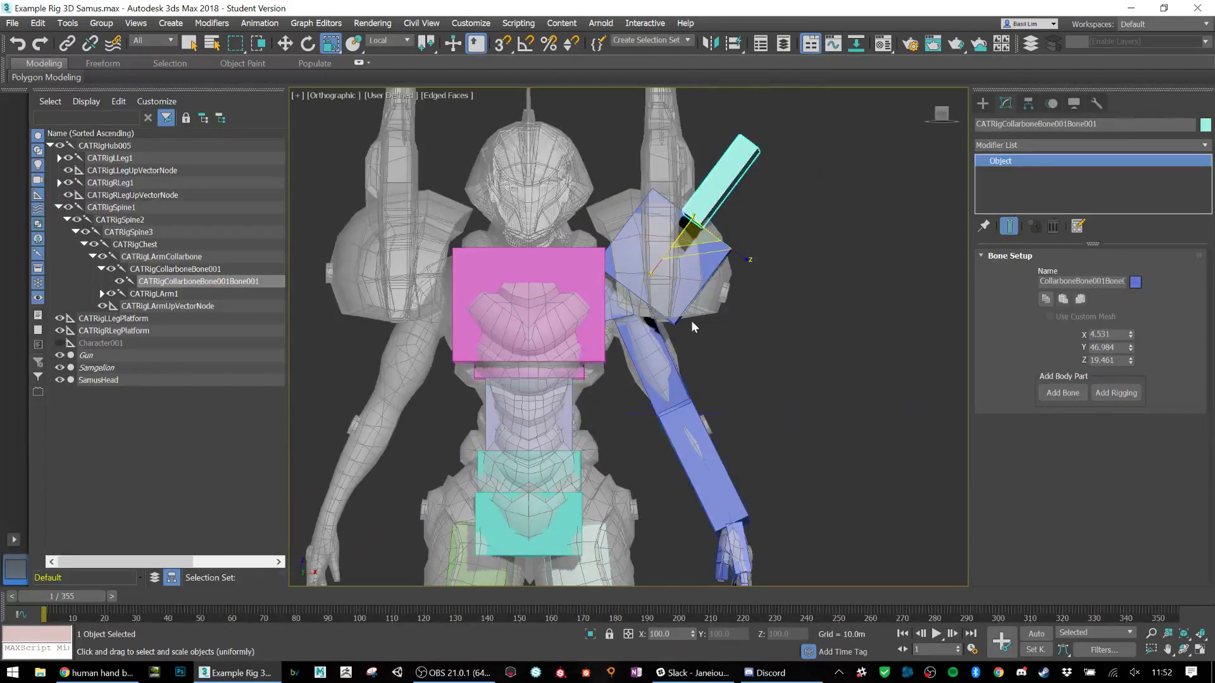
{"action": "middle_click_drag", "start_coordinate": [694, 141], "coordinate": [701, 243]}
{"action": "middle_click_drag", "start_coordinate": [700, 243], "coordinate": [680, 245], "text": "alt"}
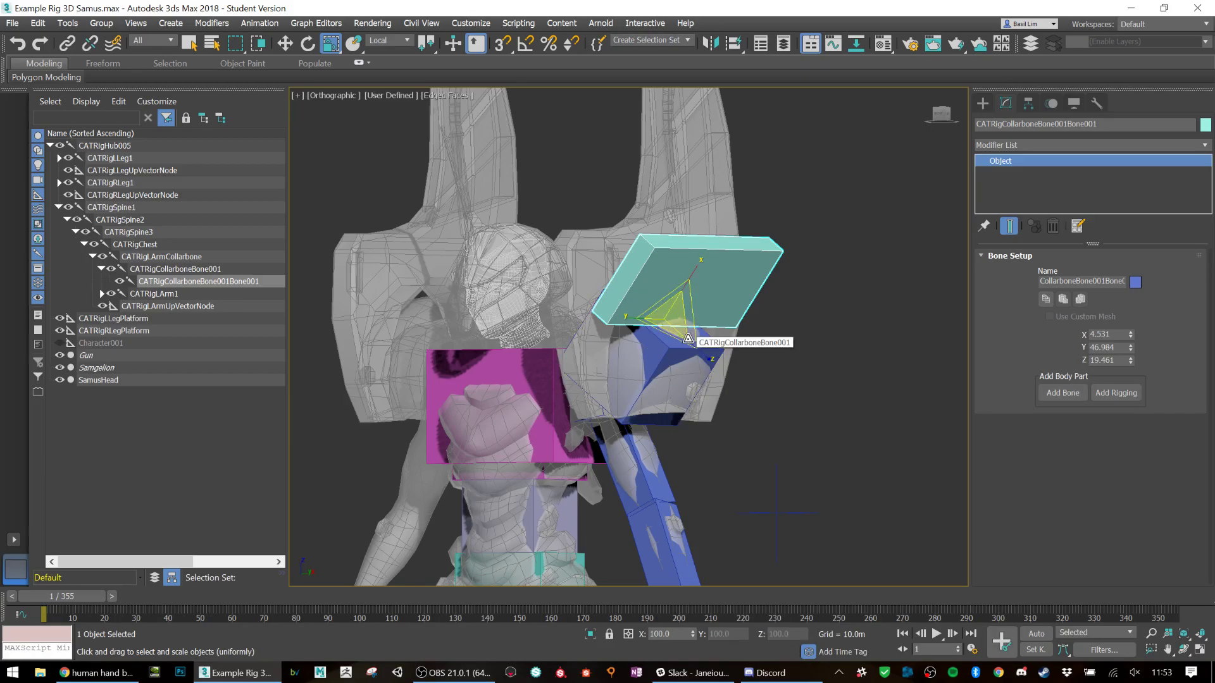
Step: Move the teal bone down into the left shoulder pad, at about X 21.38, Y 1.553, Z 122.103
{"action": "key", "text": "e"}
{"action": "middle_click_drag", "start_coordinate": [668, 357], "coordinate": [704, 355], "text": "alt"}
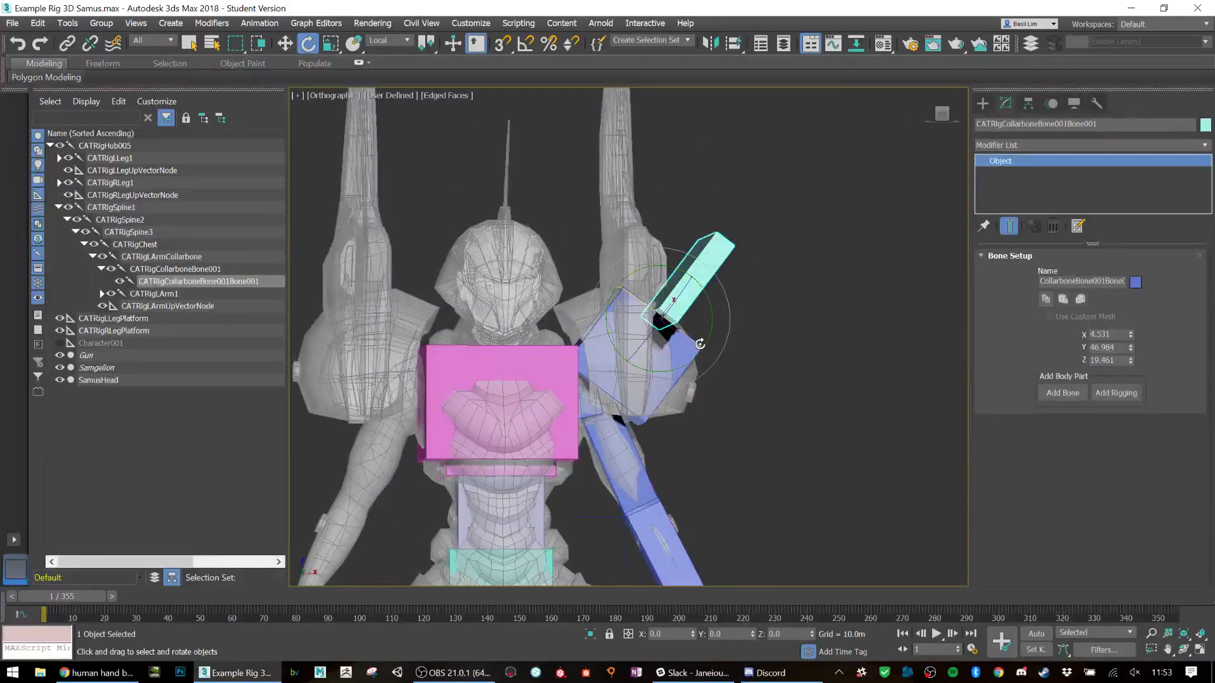
{"action": "key", "text": "w"}
{"action": "left_click_drag", "start_coordinate": [680, 308], "coordinate": [674, 343]}
{"action": "left_click", "coordinate": [679, 373]}
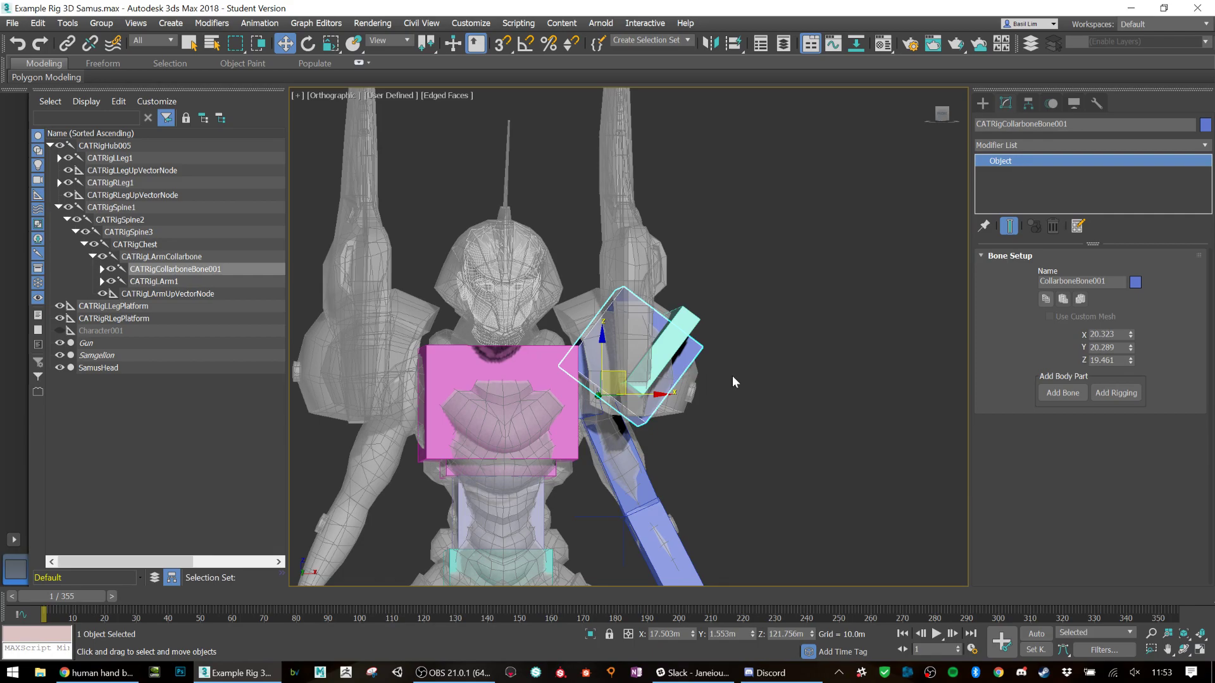
{"action": "left_click", "coordinate": [661, 343]}
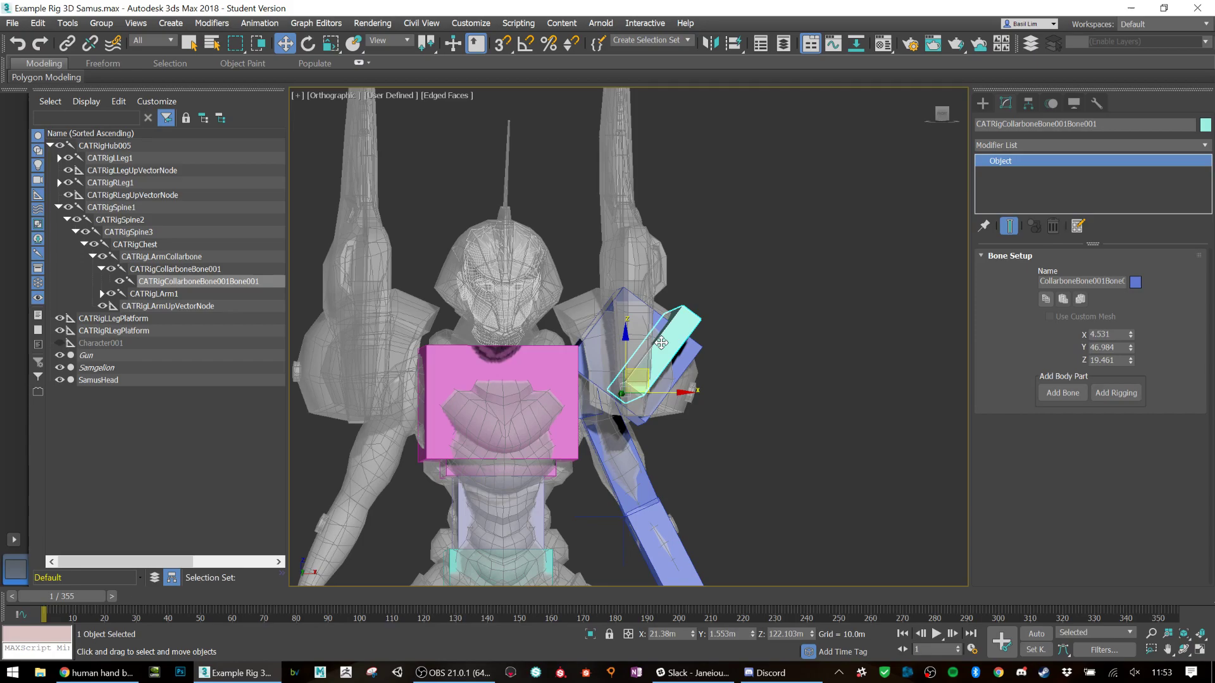
Step: Rotate the teal bone upright and raise it in the front view to line up with the left shoulder fin
{"action": "key", "text": "e"}
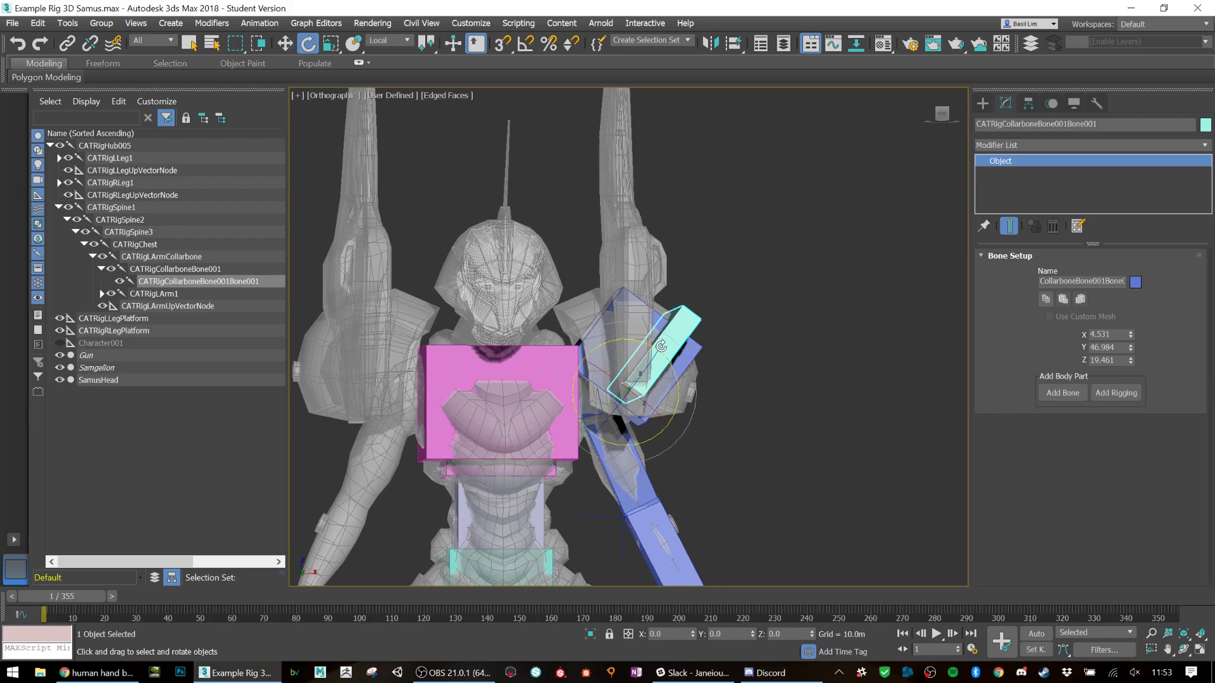
{"action": "left_click_drag", "start_coordinate": [671, 372], "coordinate": [709, 344]}
{"action": "left_click", "coordinate": [943, 116]}
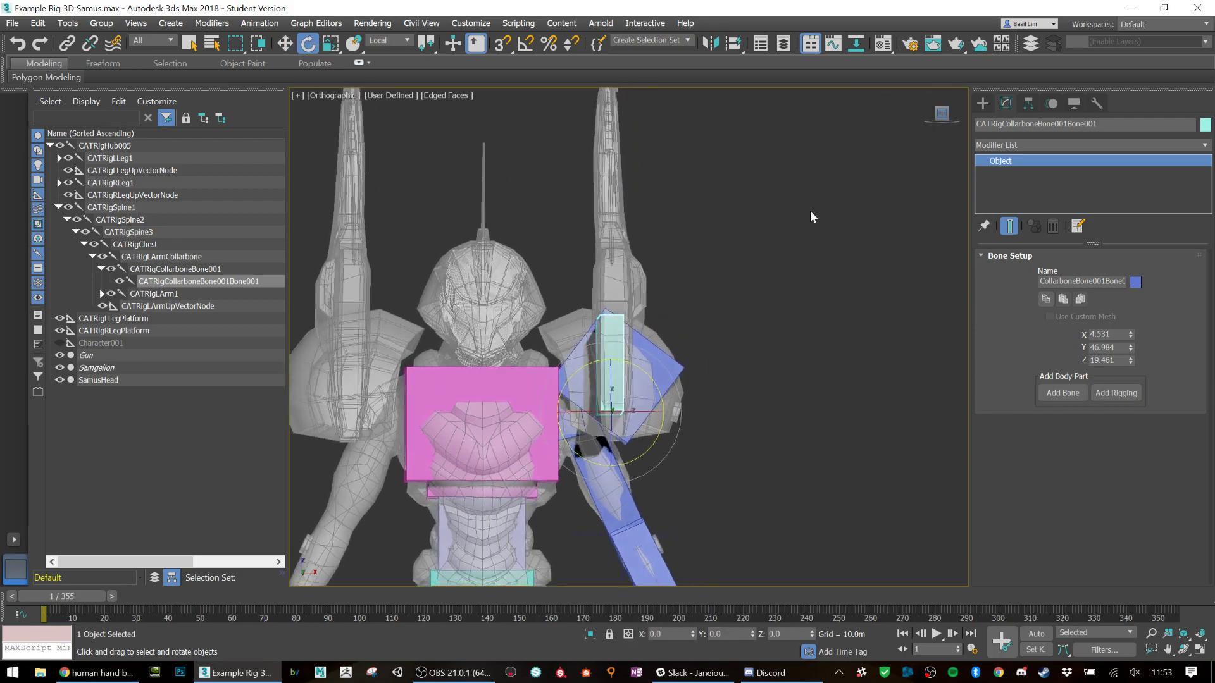
{"action": "key", "text": "w"}
{"action": "left_click_drag", "start_coordinate": [609, 380], "coordinate": [611, 353]}
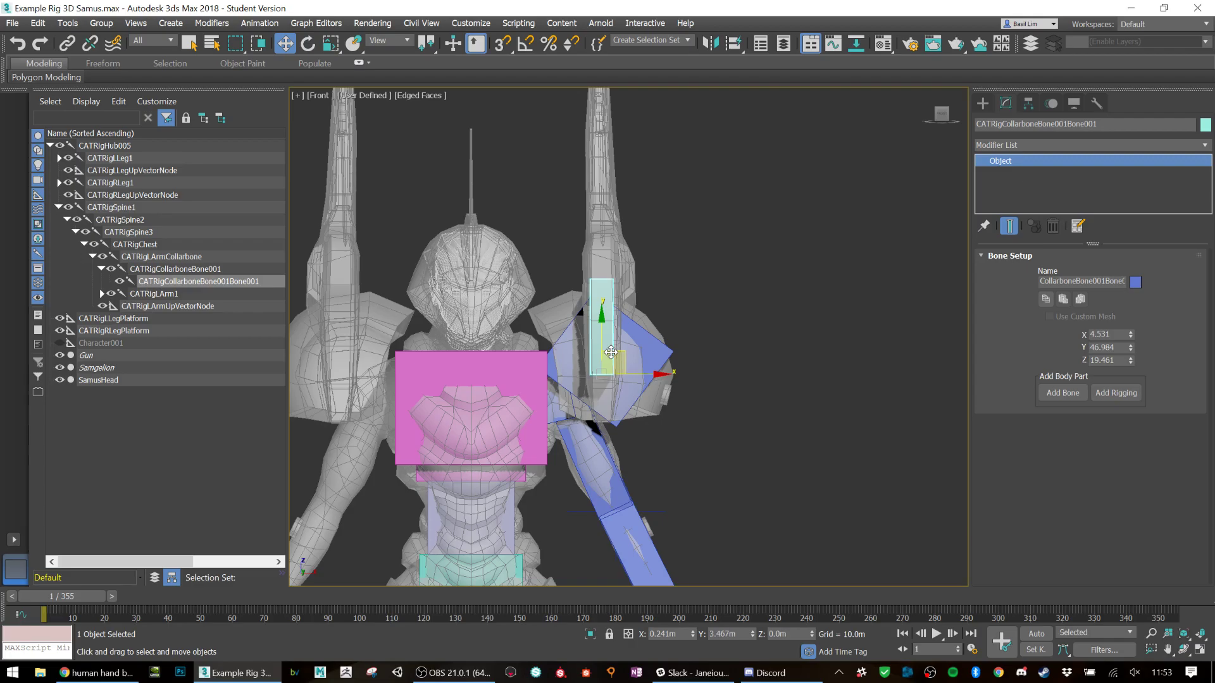
Step: Lengthen the teal fin bone along the left shoulder fin to about Z 40.969
{"action": "key", "text": "r"}
{"action": "left_click_drag", "start_coordinate": [602, 325], "coordinate": [613, 265]}
{"action": "middle_click_drag", "start_coordinate": [659, 279], "coordinate": [609, 277], "text": "alt"}
{"action": "middle_click_drag", "start_coordinate": [628, 194], "coordinate": [621, 246]}
{"action": "scroll", "coordinate": [620, 246], "scroll_direction": "up", "scroll_amount": 4}
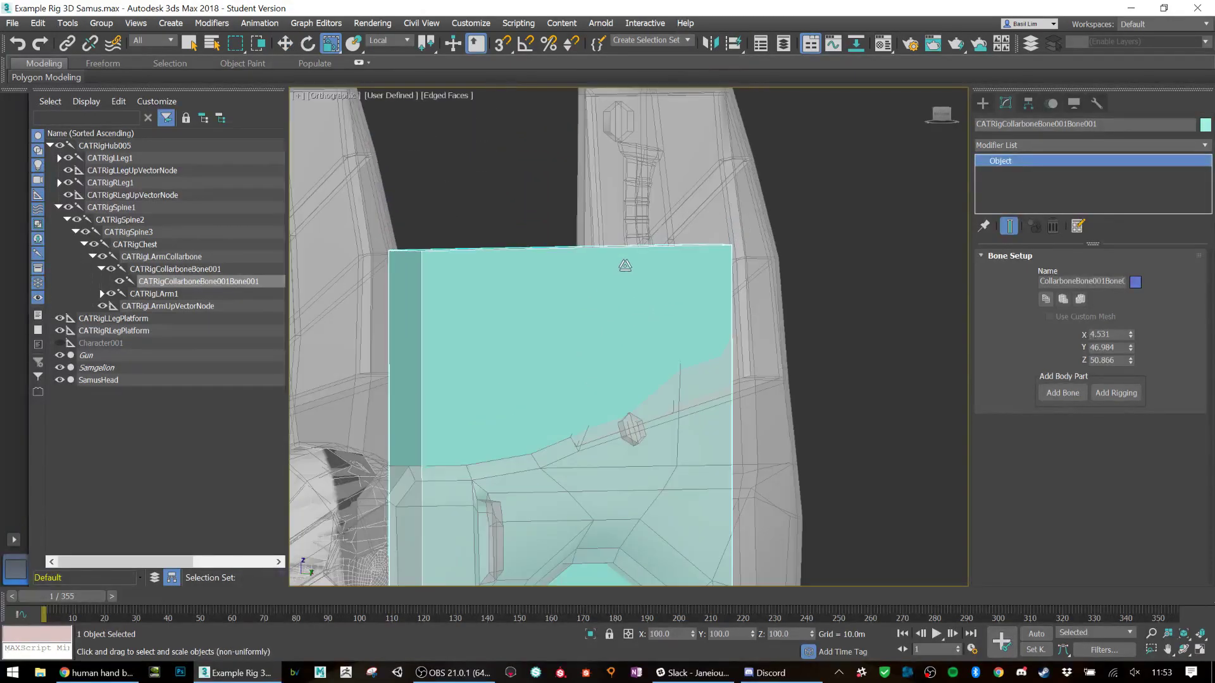
{"action": "scroll", "coordinate": [644, 156], "scroll_direction": "down", "scroll_amount": 5}
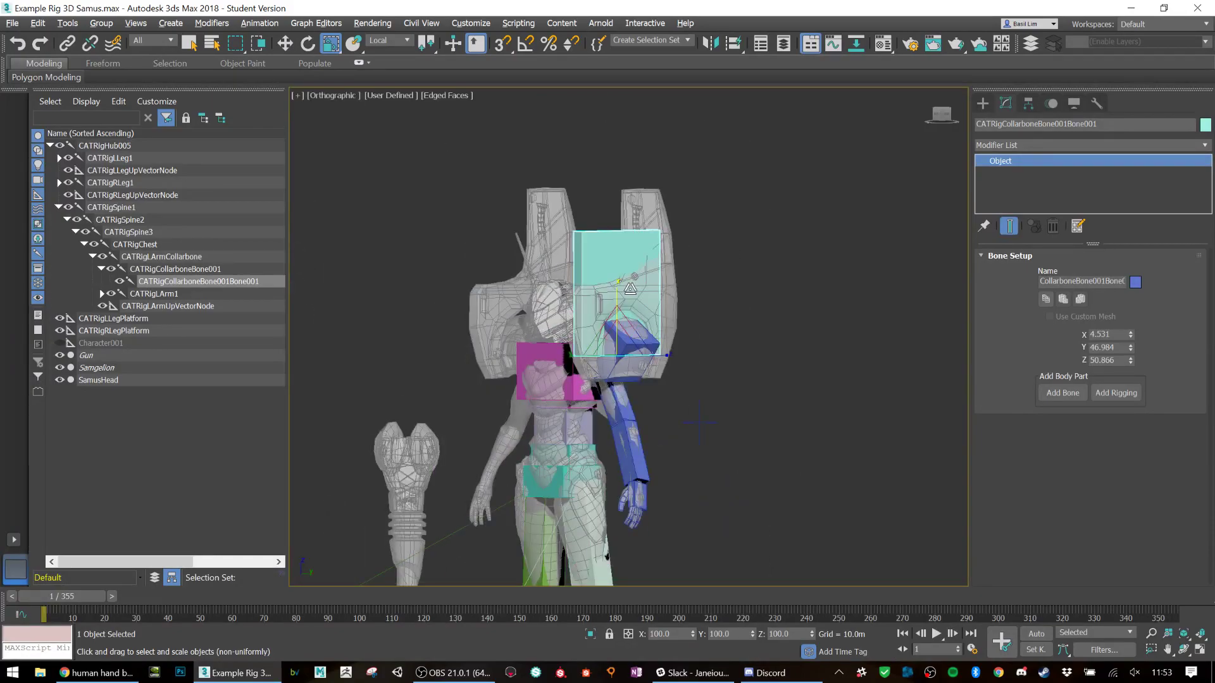
{"action": "middle_click_drag", "start_coordinate": [631, 289], "coordinate": [614, 292], "text": "alt"}
{"action": "mouse_move", "coordinate": [617, 288]}
{"action": "left_mouse_down"}
{"action": "mouse_move", "coordinate": [617, 224]}
{"action": "mouse_move", "coordinate": [621, 297]}
{"action": "left_mouse_up"}
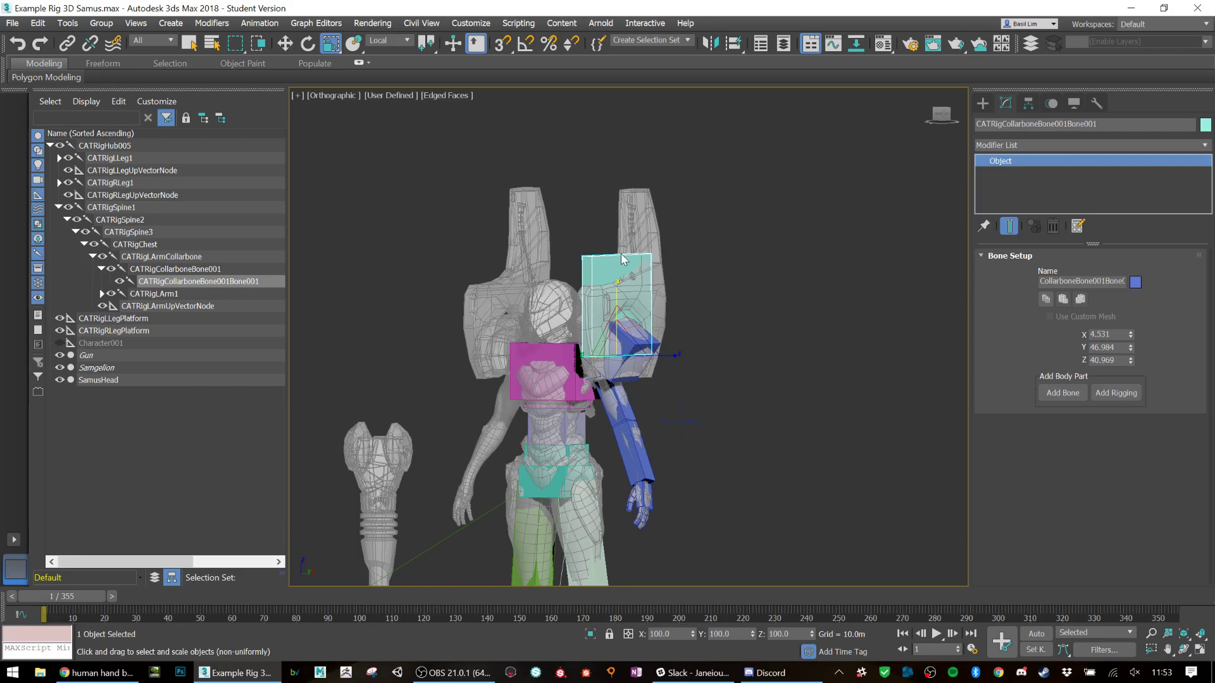
{"action": "scroll", "coordinate": [669, 285], "scroll_direction": "up", "scroll_amount": 5}
{"action": "middle_click_drag", "start_coordinate": [622, 229], "coordinate": [699, 249]}
{"action": "scroll", "coordinate": [699, 249], "scroll_direction": "down", "scroll_amount": 6}
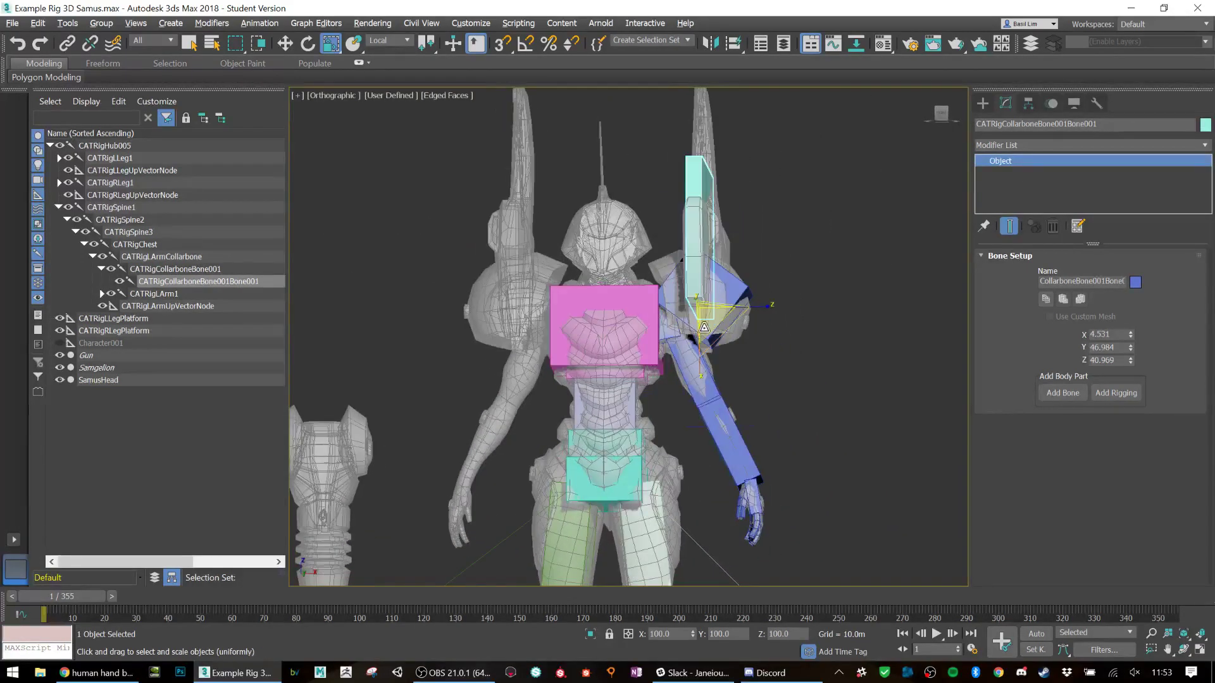
Step: Save the scene and add a second arm to the chest hub
{"action": "scroll", "coordinate": [706, 325], "scroll_direction": "up", "scroll_amount": 4}
{"action": "left_click", "coordinate": [781, 313]}
{"action": "left_click", "coordinate": [727, 290]}
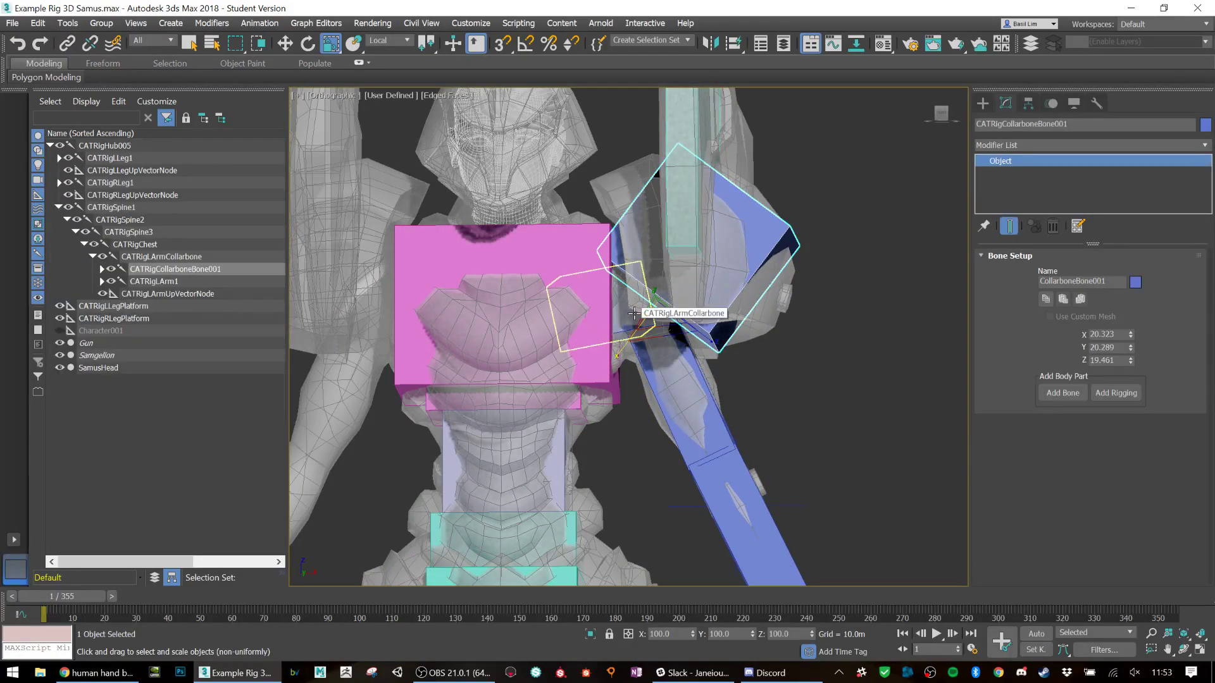
{"action": "left_click", "coordinate": [485, 254]}
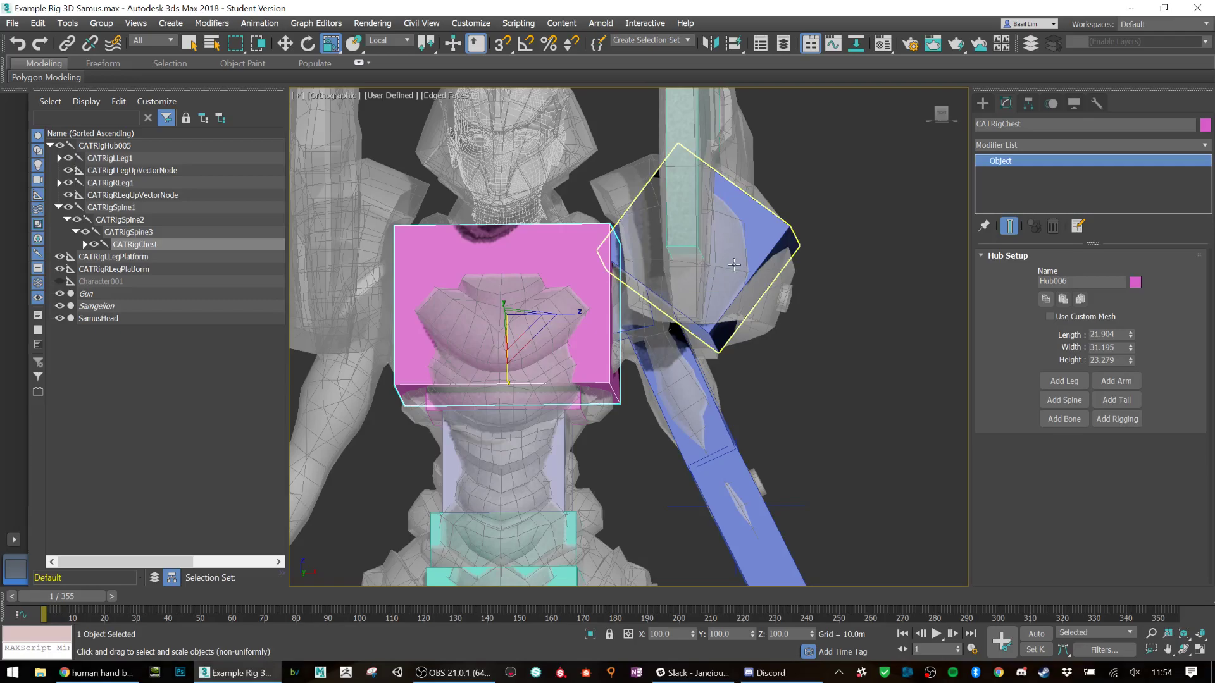
{"action": "scroll", "coordinate": [734, 264], "scroll_direction": "down", "scroll_amount": 4}
{"action": "middle_click_drag", "start_coordinate": [734, 265], "coordinate": [724, 315], "text": "alt"}
{"action": "key", "text": "ctrl+s"}
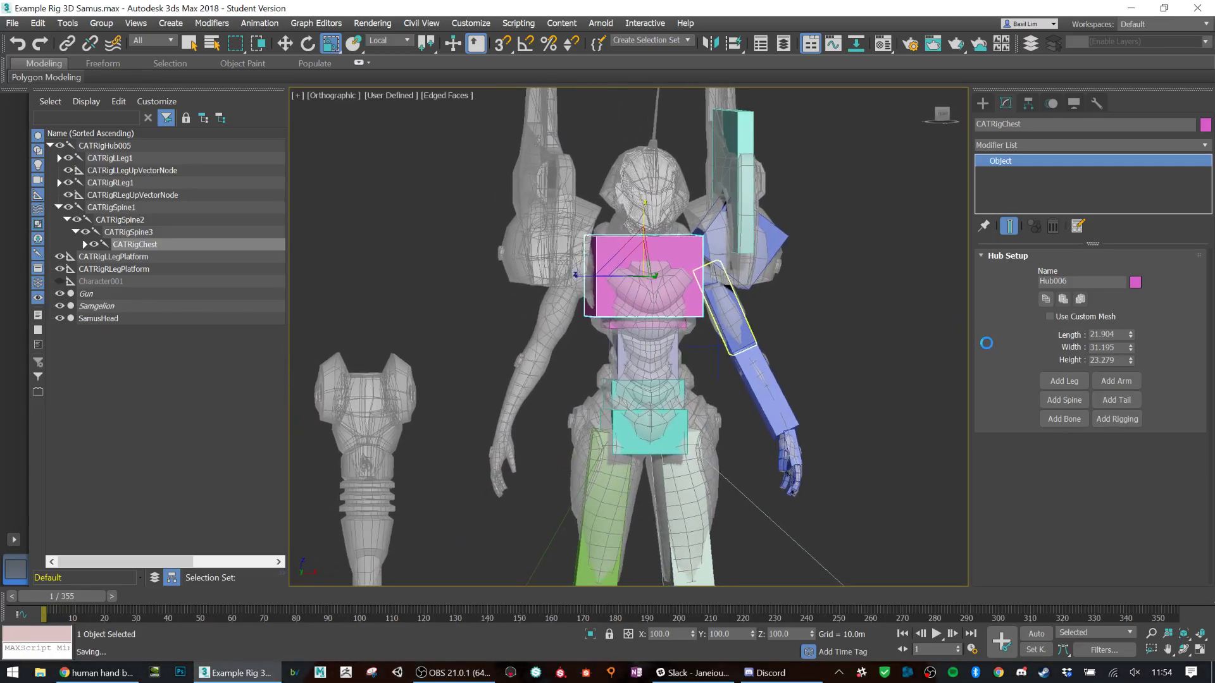
{"action": "left_click", "coordinate": [1121, 381]}
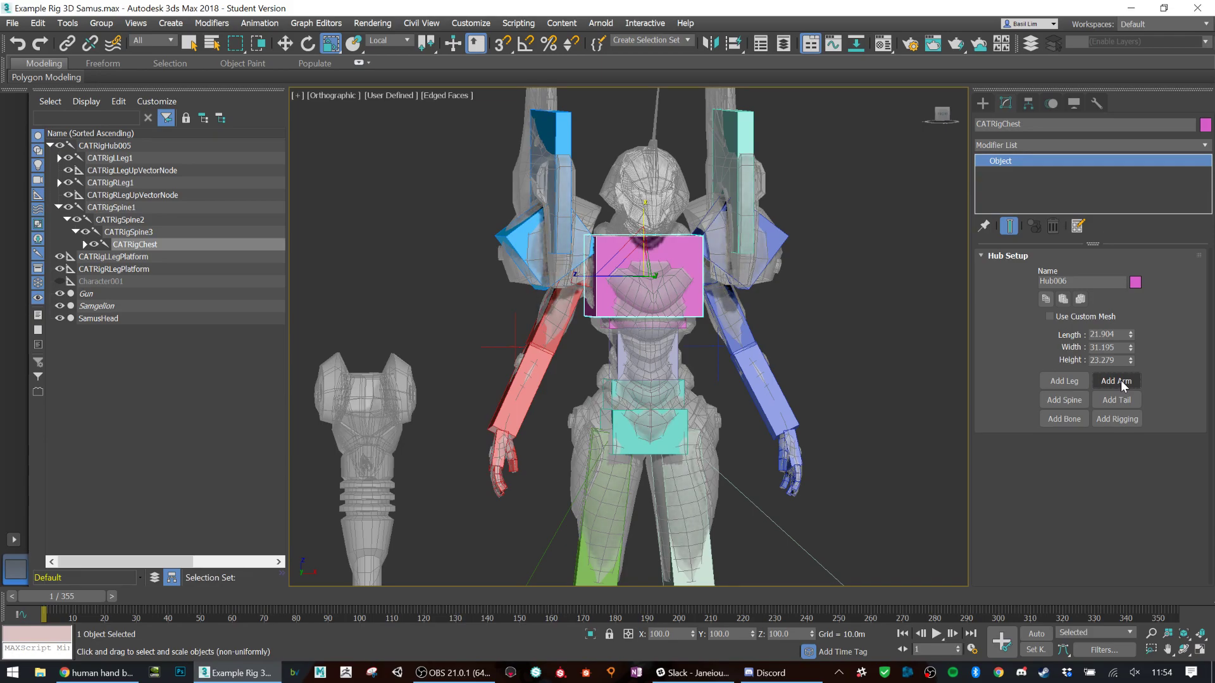
Step: Examine the right arm and shoulder bones against the mesh, along with the separate gun model
{"action": "mouse_move", "coordinate": [728, 349]}
{"action": "middle_mouse_down", "text": "alt"}
{"action": "mouse_move", "coordinate": [785, 352]}
{"action": "mouse_move", "coordinate": [712, 351]}
{"action": "mouse_move", "coordinate": [762, 325]}
{"action": "mouse_move", "coordinate": [786, 343]}
{"action": "mouse_move", "coordinate": [718, 332]}
{"action": "middle_mouse_up", "text": "alt"}
{"action": "middle_click_drag", "start_coordinate": [710, 275], "coordinate": [745, 355]}
{"action": "key", "text": "ctrl+e"}
{"action": "key", "text": "ctrl+e"}
{"action": "key", "text": "ctrl+e"}
{"action": "key", "text": "ctrl+e"}
{"action": "key", "text": "ctrl+e"}
{"action": "middle_click_drag", "start_coordinate": [686, 327], "coordinate": [726, 231]}
{"action": "scroll", "coordinate": [715, 307], "scroll_direction": "up", "scroll_amount": 3}
{"action": "scroll", "coordinate": [715, 307], "scroll_direction": "down", "scroll_amount": 4}
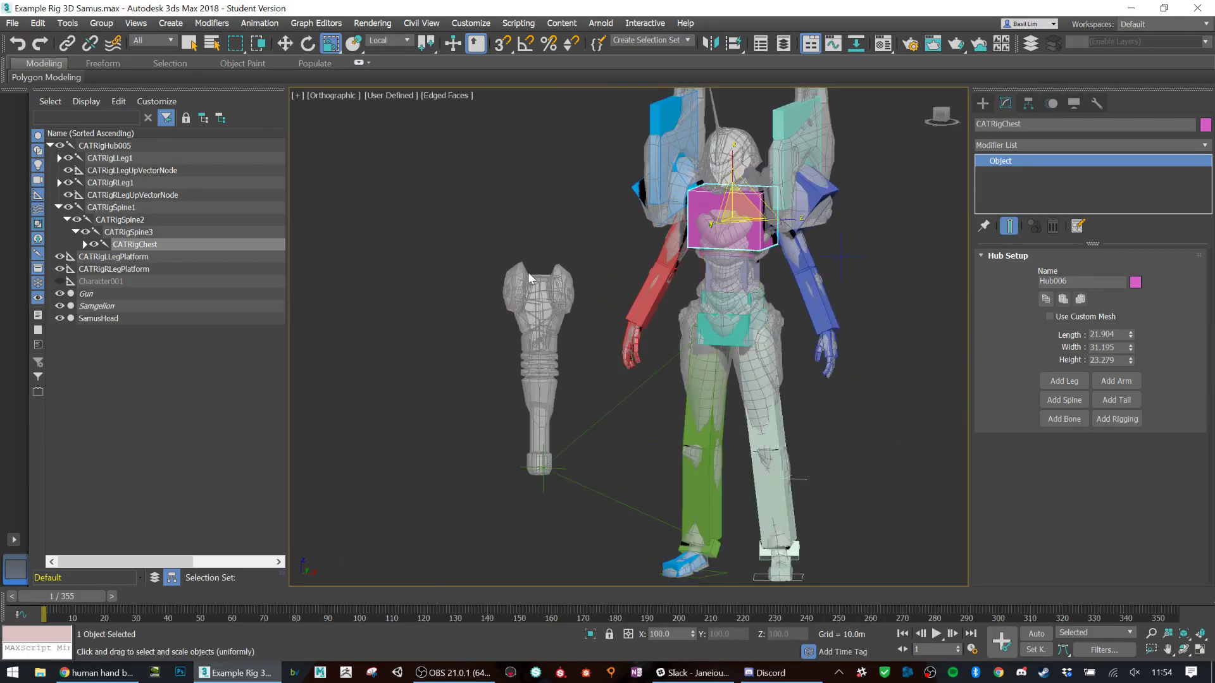
Step: Add an extra bone to the right palm and select it
{"action": "scroll", "coordinate": [563, 313], "scroll_direction": "up", "scroll_amount": 4}
{"action": "left_click", "coordinate": [816, 411]}
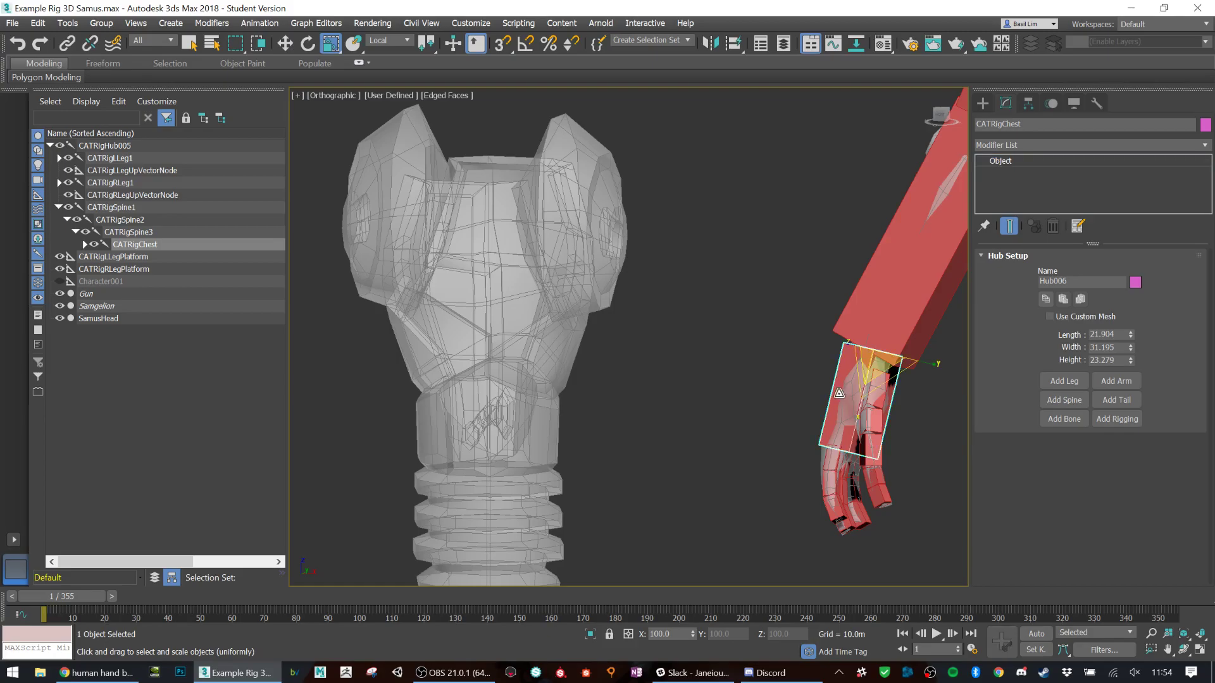
{"action": "scroll", "coordinate": [531, 286], "scroll_direction": "down", "scroll_amount": 4}
{"action": "middle_click_drag", "start_coordinate": [693, 344], "coordinate": [585, 281]}
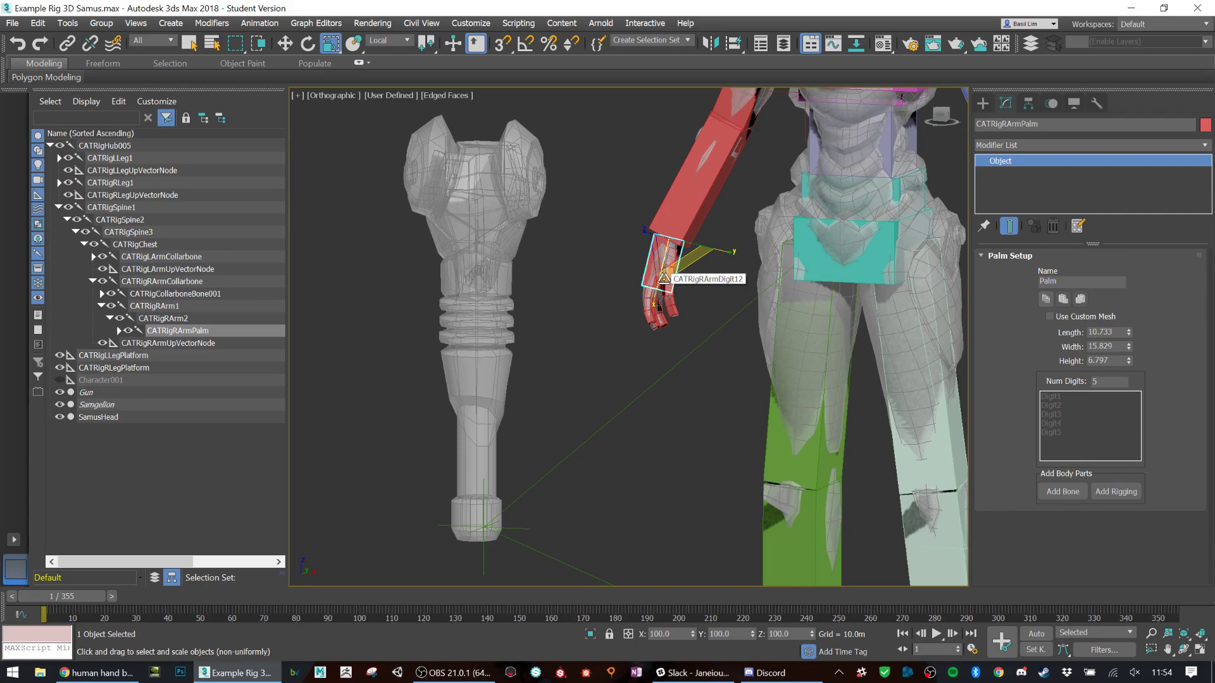
{"action": "left_click", "coordinate": [1068, 491]}
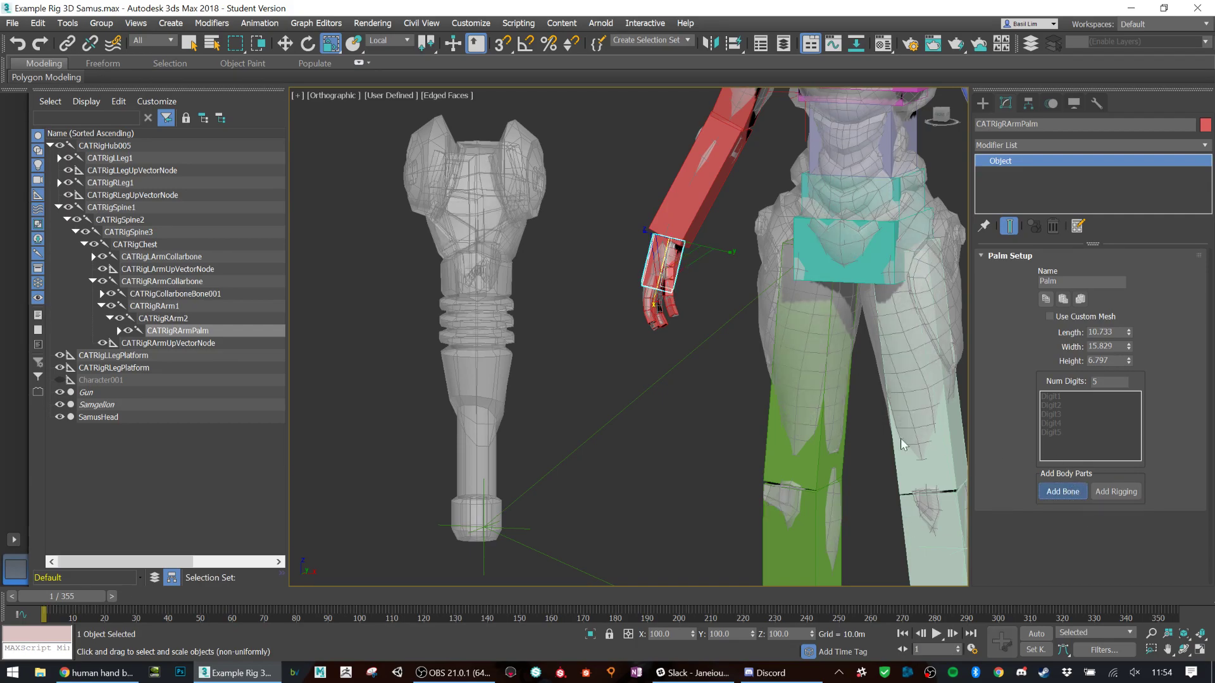
{"action": "scroll", "coordinate": [687, 266], "scroll_direction": "up", "scroll_amount": 5}
{"action": "left_click", "coordinate": [652, 275]}
{"action": "scroll", "coordinate": [653, 276], "scroll_direction": "down", "scroll_amount": 5}
Step: Move the right palm's extra bone below the hand, to about X -33.772, Y -5.129, Z 58.819
{"action": "key", "text": "w"}
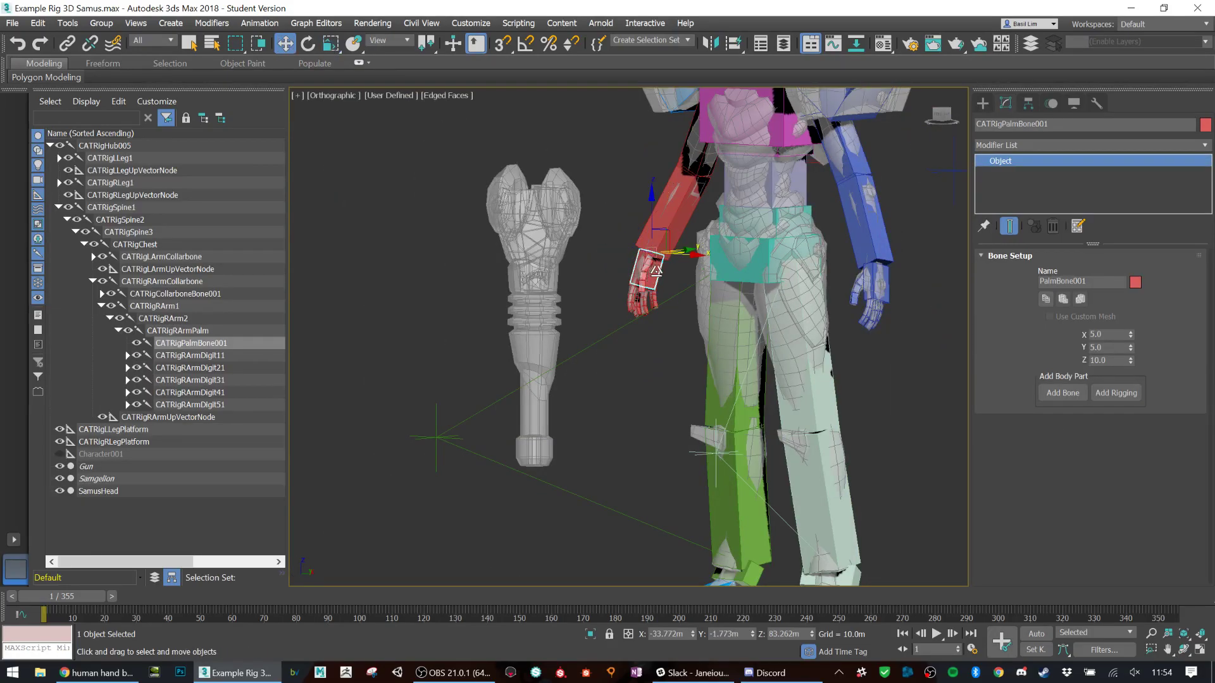
{"action": "left_click_drag", "start_coordinate": [668, 247], "coordinate": [665, 247]}
{"action": "middle_click_drag", "start_coordinate": [659, 340], "coordinate": [712, 333], "text": "alt"}
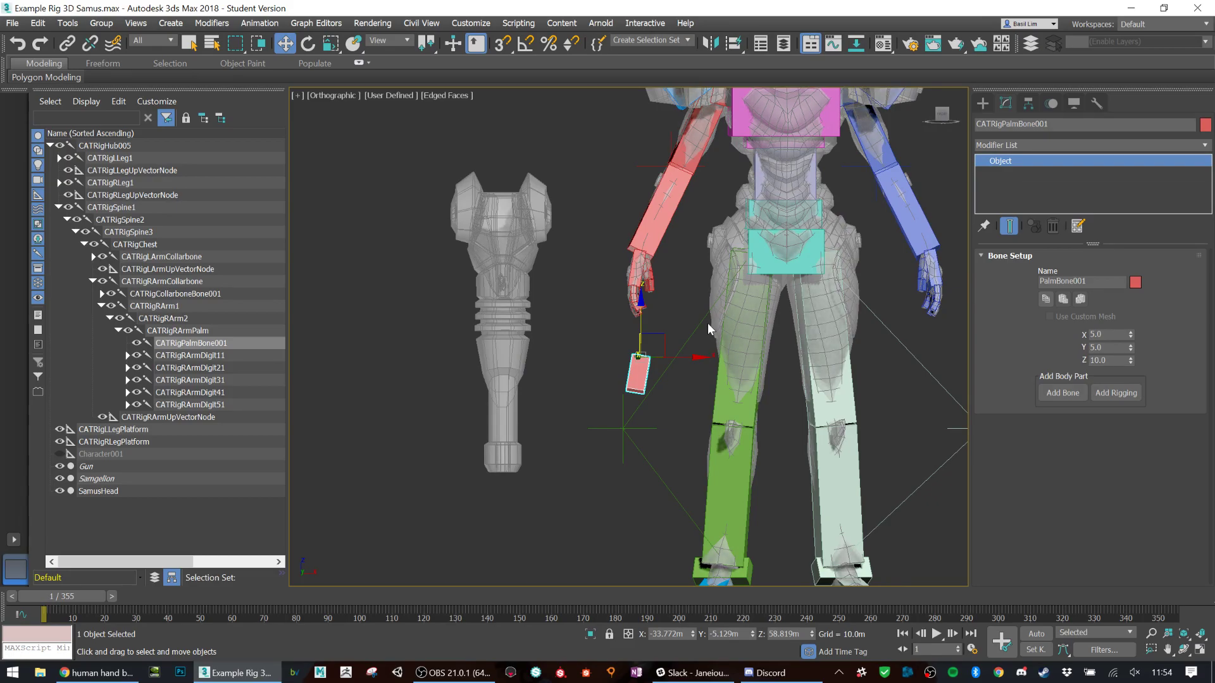
Step: Rotate the right palm's extra bone by -15 degrees about its Z axis in the front view with angle snap on
{"action": "left_click", "coordinate": [943, 119]}
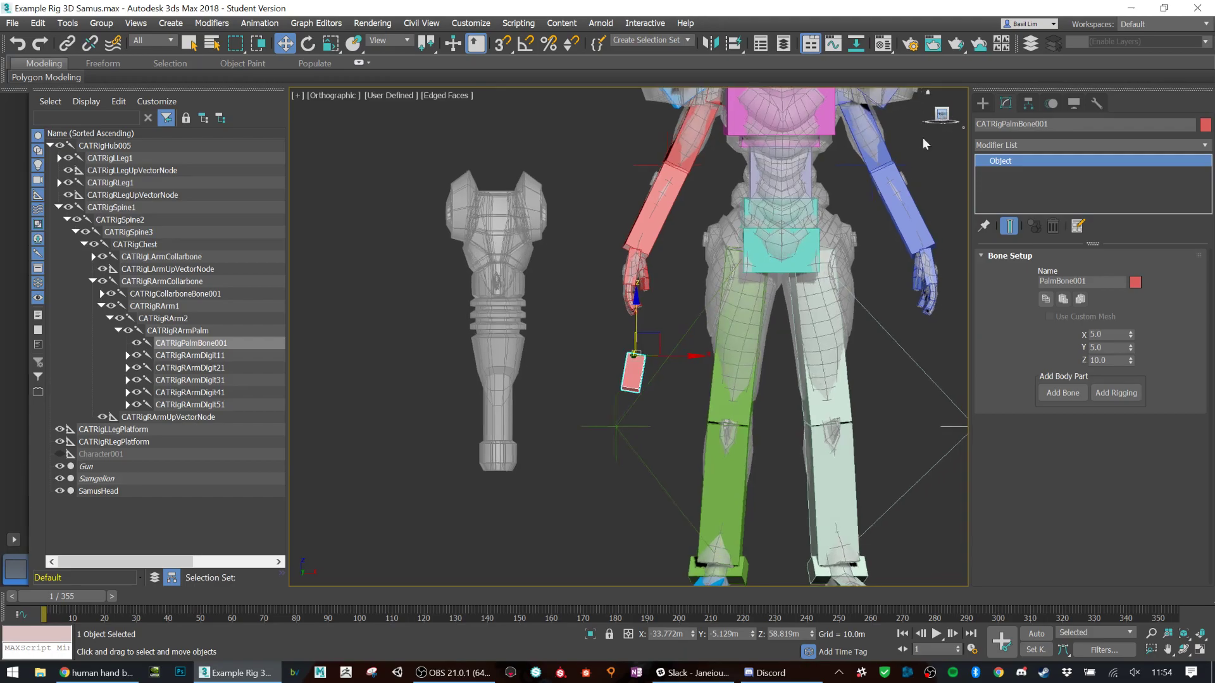
{"action": "scroll", "coordinate": [629, 321], "scroll_direction": "up", "scroll_amount": 2}
{"action": "key", "text": "e"}
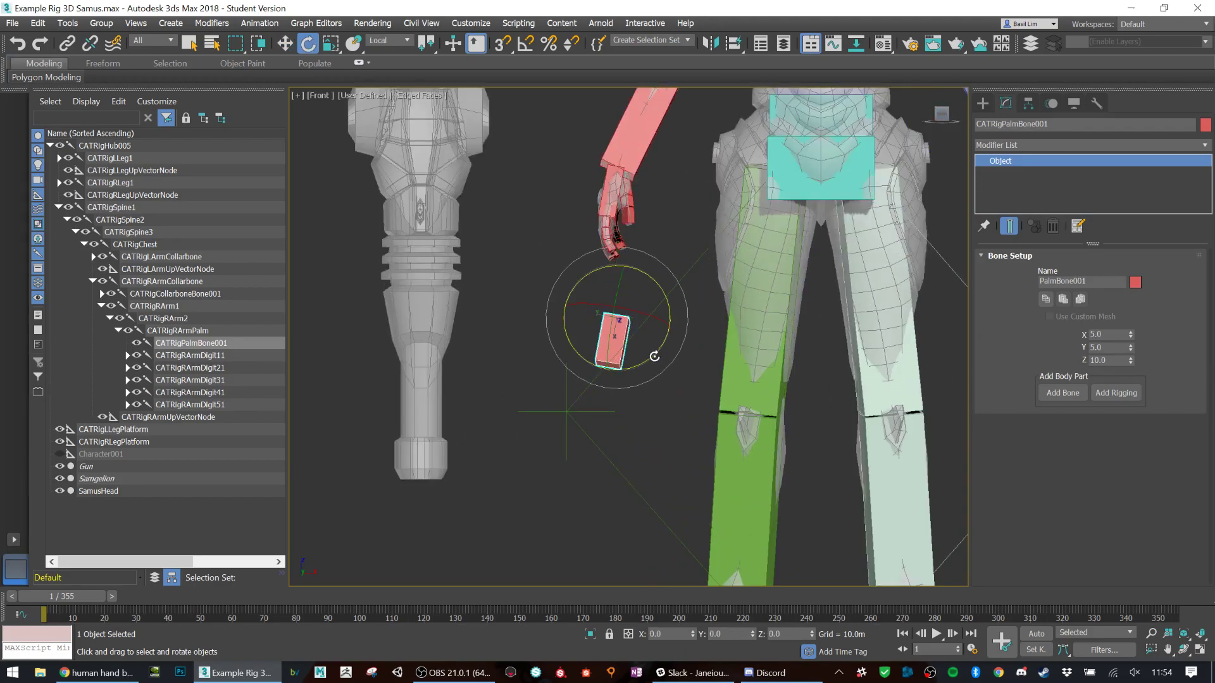
{"action": "key", "text": "a"}
{"action": "left_click_drag", "start_coordinate": [655, 356], "coordinate": [663, 355]}
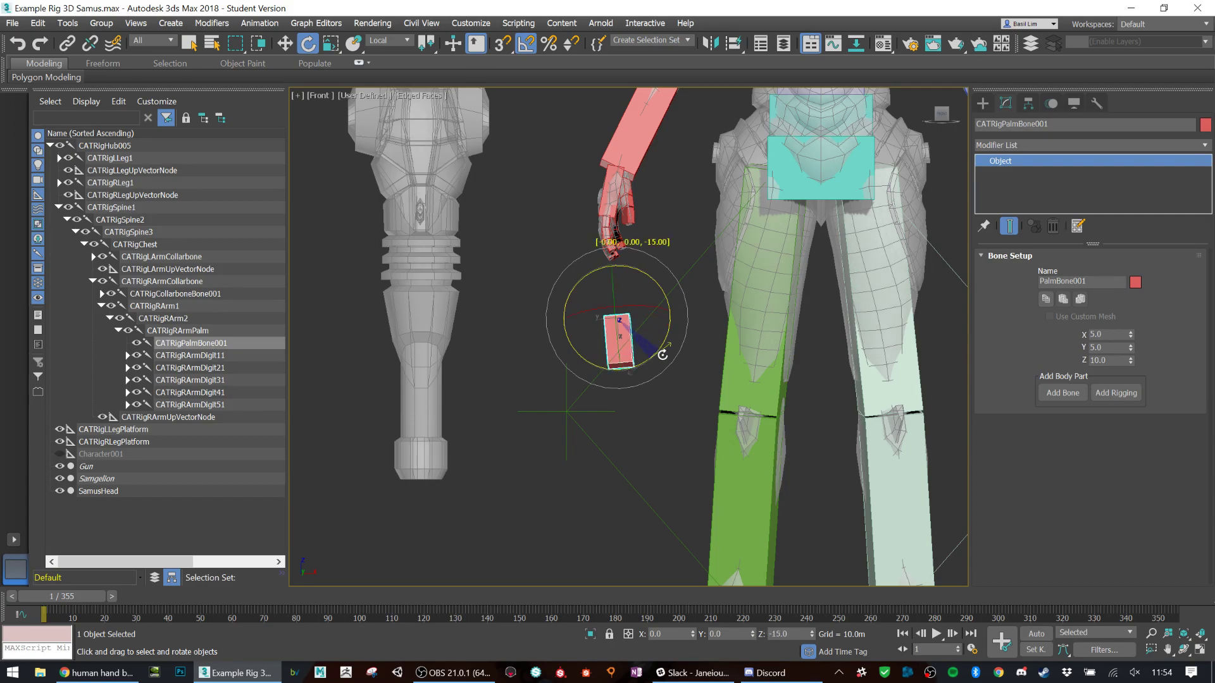
Step: Try to straighten the right palm's extra bone by rotating it freely in the front view with angle snap off
{"action": "key", "text": "a"}
{"action": "right_click", "coordinate": [662, 355]}
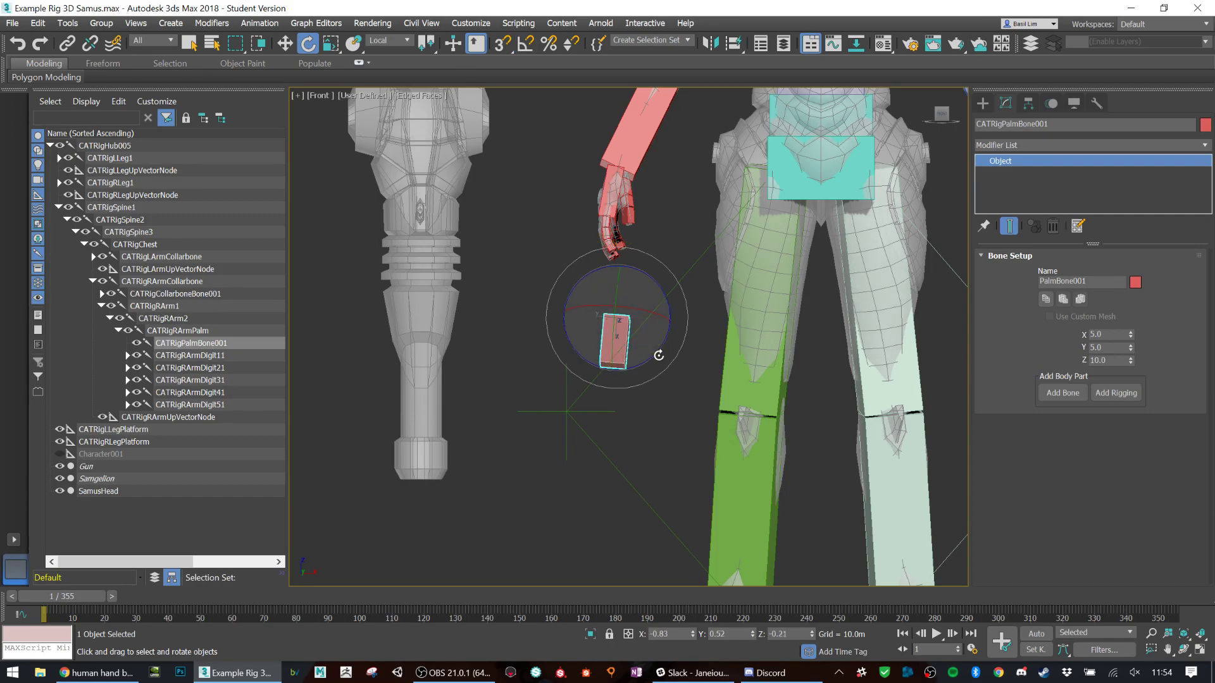
{"action": "left_click_drag", "start_coordinate": [652, 362], "coordinate": [651, 364]}
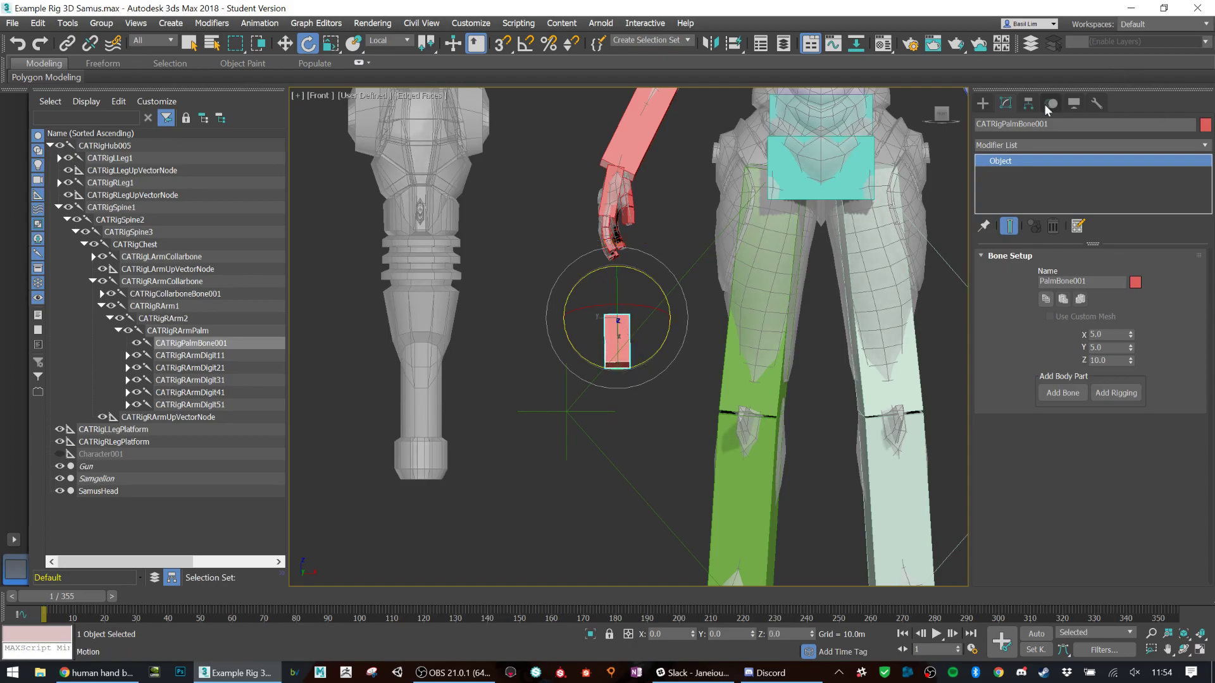
{"action": "left_click", "coordinate": [1028, 103]}
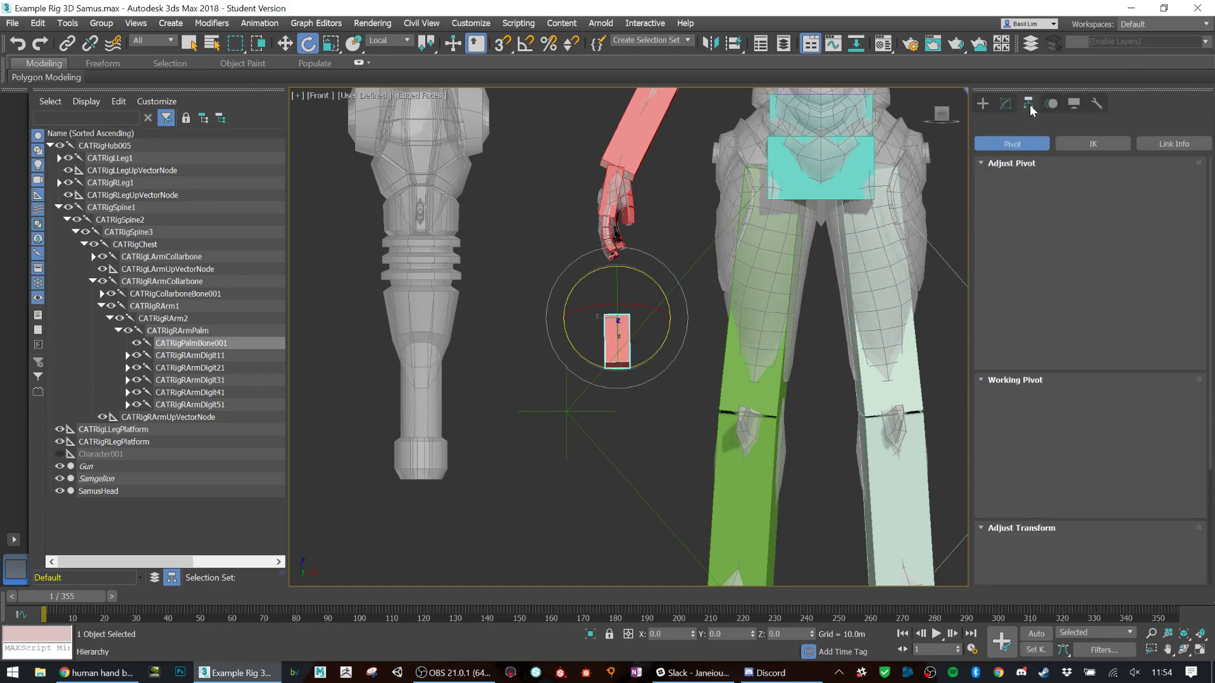
{"action": "left_click_drag", "start_coordinate": [1151, 351], "coordinate": [1143, 301]}
{"action": "scroll", "coordinate": [1096, 315], "scroll_direction": "up", "scroll_amount": 2}
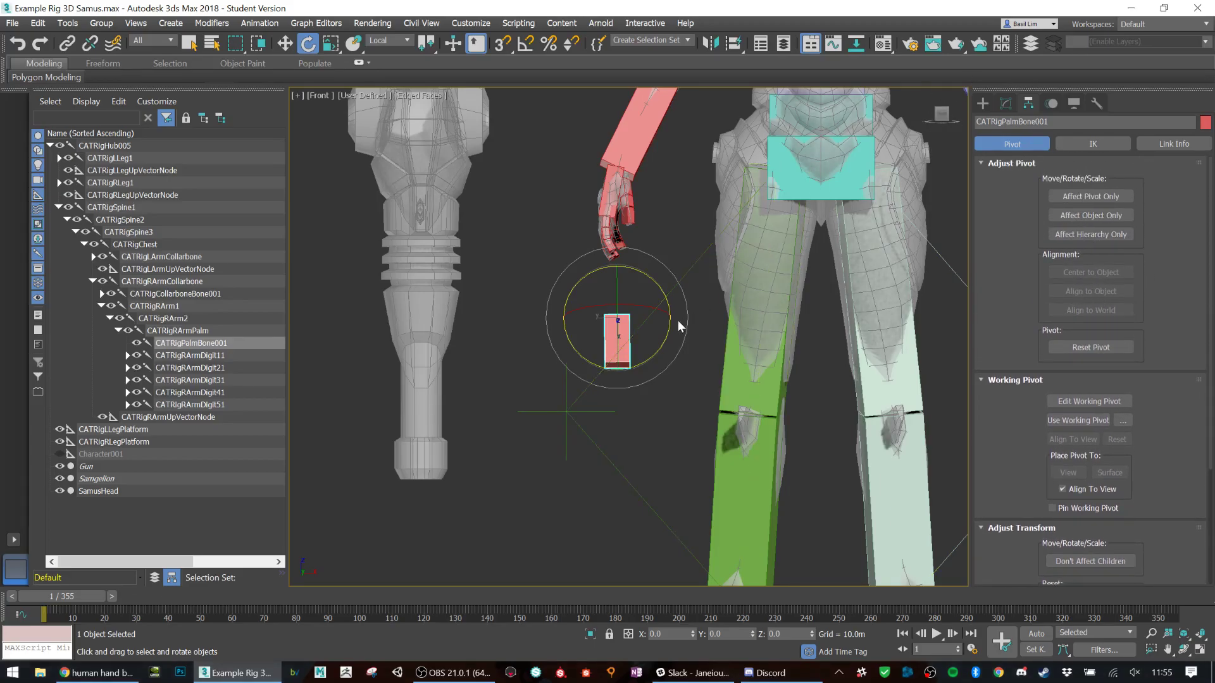
{"action": "left_click", "coordinate": [1099, 195]}
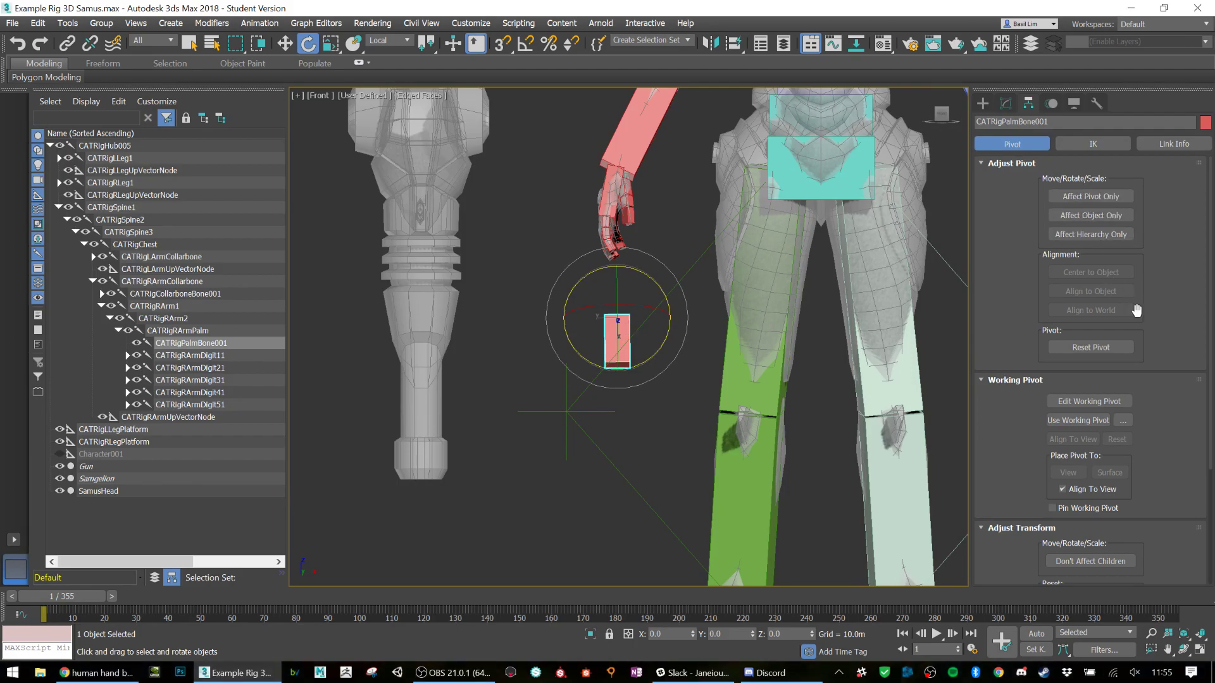
{"action": "left_click_drag", "start_coordinate": [1139, 310], "coordinate": [627, 327]}
{"action": "right_click", "coordinate": [623, 327]}
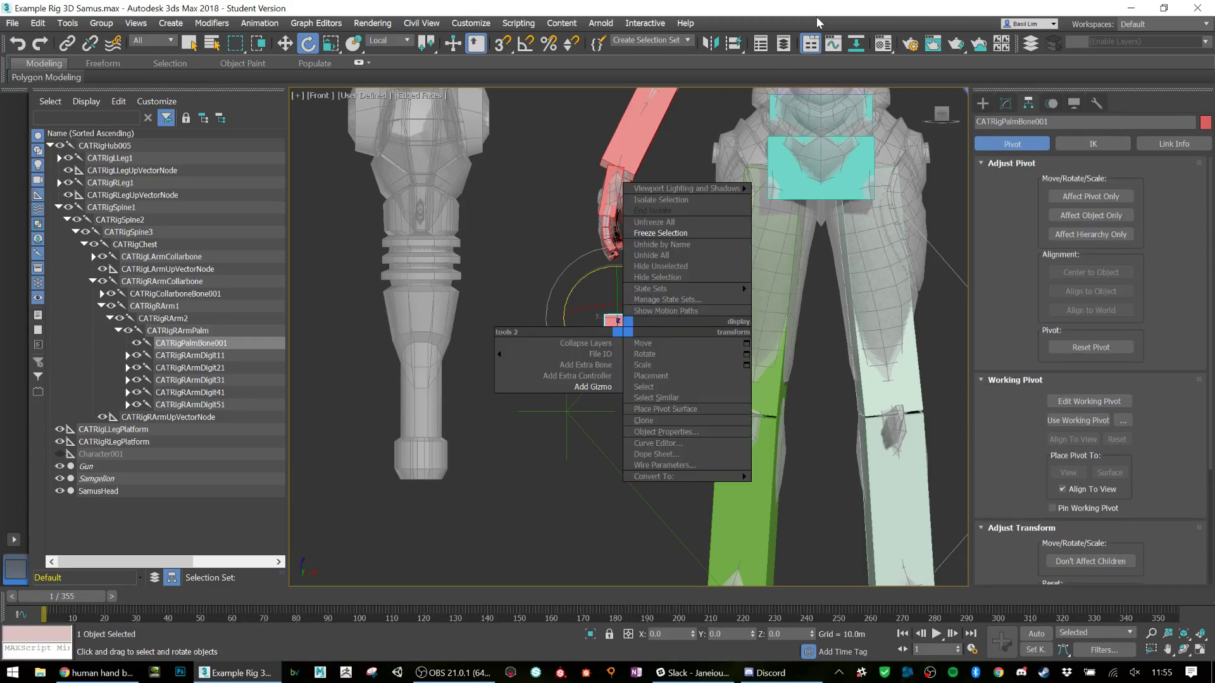
{"action": "left_click", "coordinate": [836, 7]}
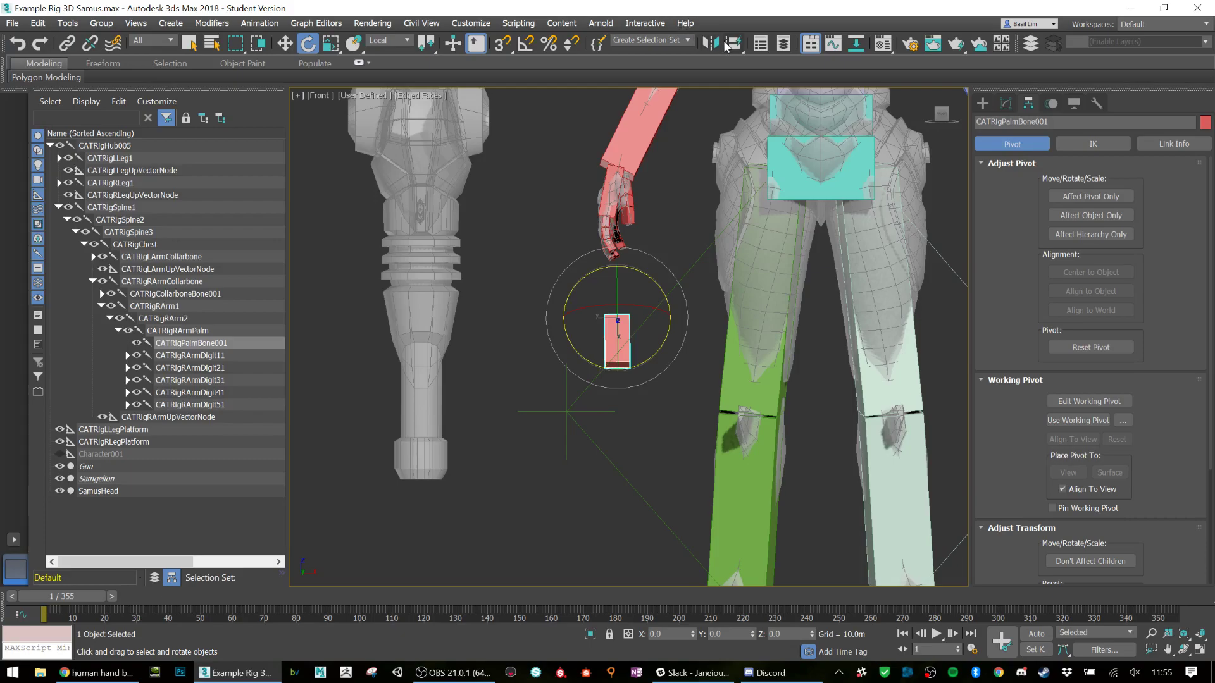
{"action": "left_click", "coordinate": [68, 24]}
{"action": "mouse_move", "coordinate": [110, 293]}
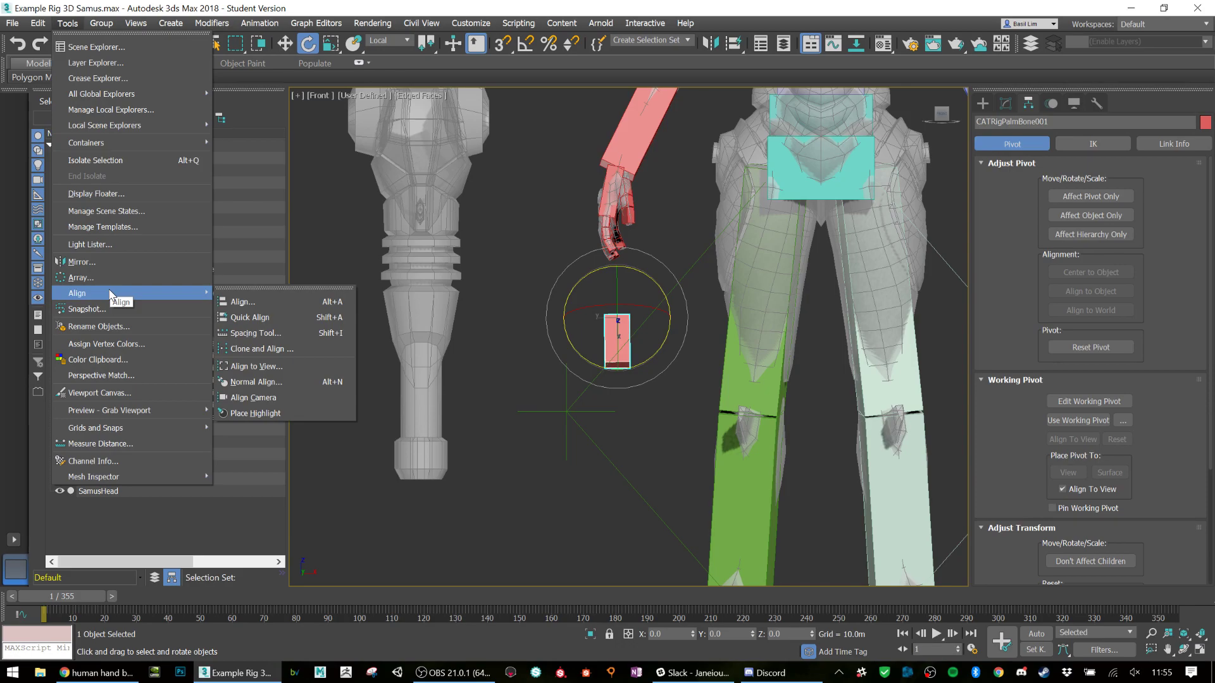
{"action": "left_click", "coordinate": [745, 3]}
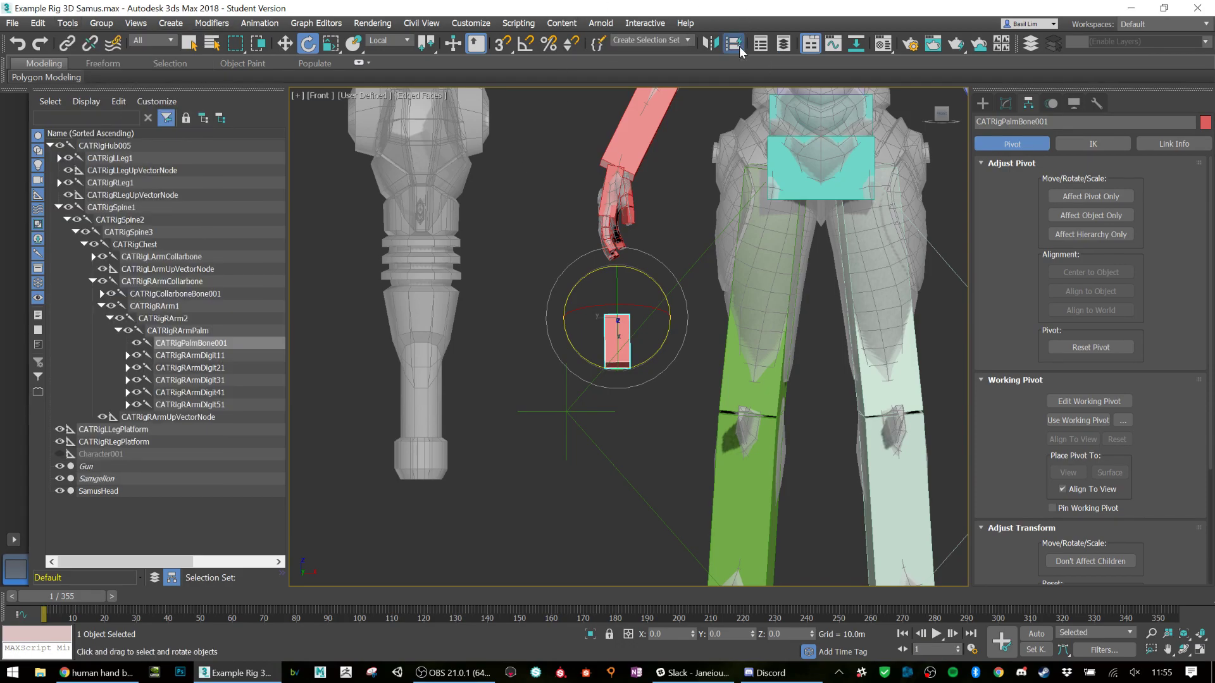
{"action": "left_click", "coordinate": [739, 47]}
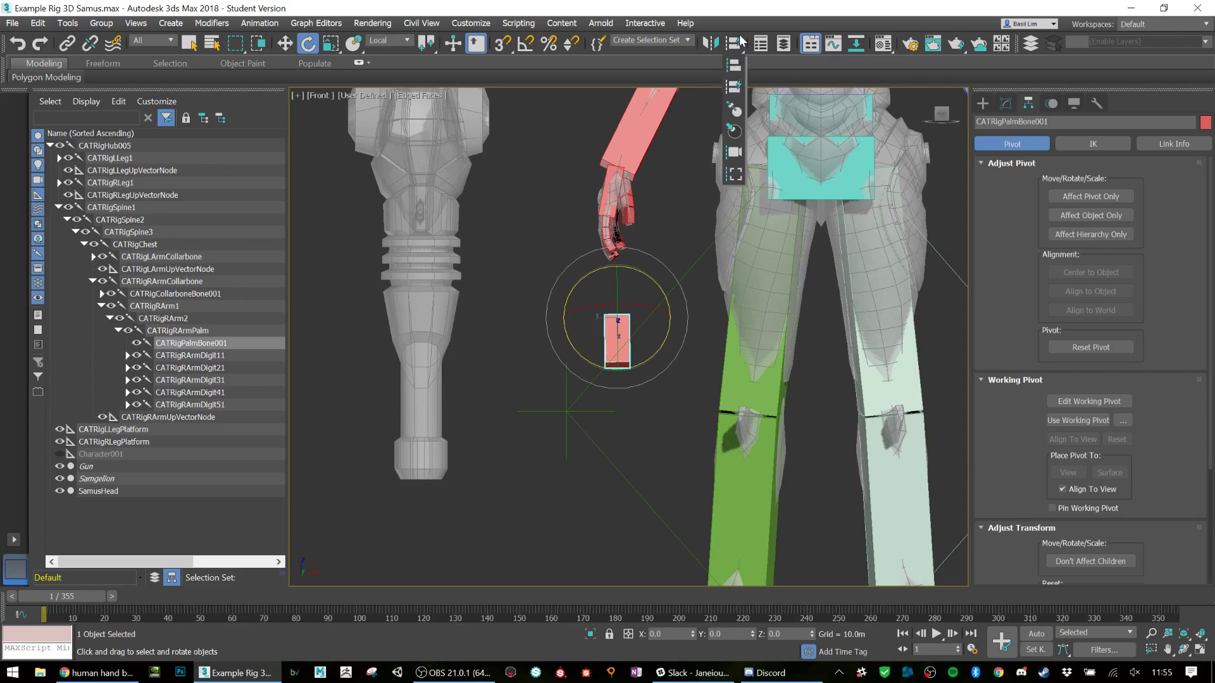
{"action": "left_click", "coordinate": [742, 36]}
{"action": "key", "text": "w"}
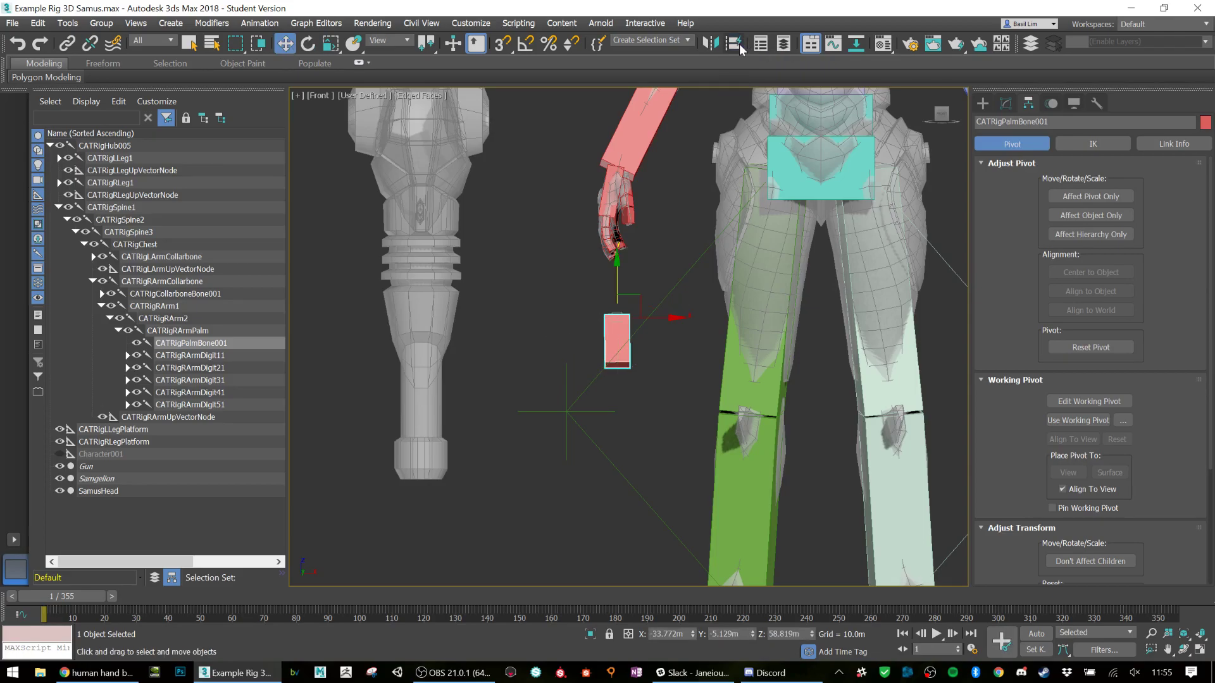
Step: Align the right palm's extra bone to the pelvis bone's local orientation, with the X, Y and Z position options turned off
{"action": "left_click", "coordinate": [71, 24]}
{"action": "mouse_move", "coordinate": [135, 294]}
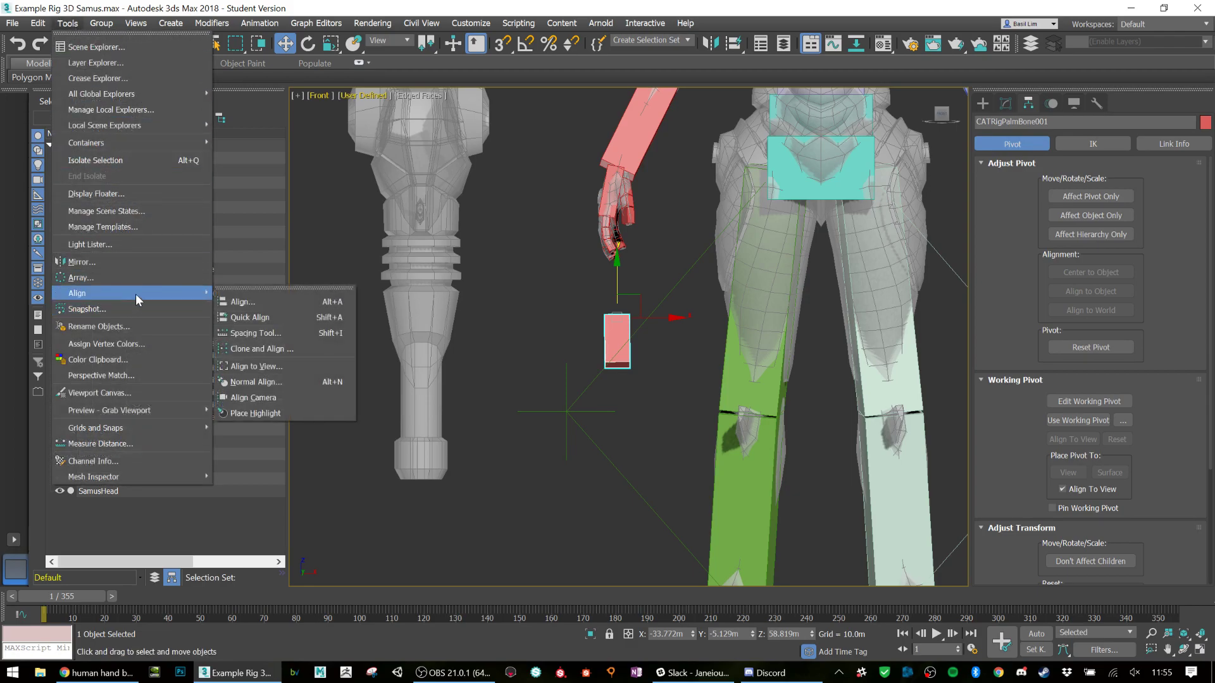
{"action": "left_click", "coordinate": [250, 302]}
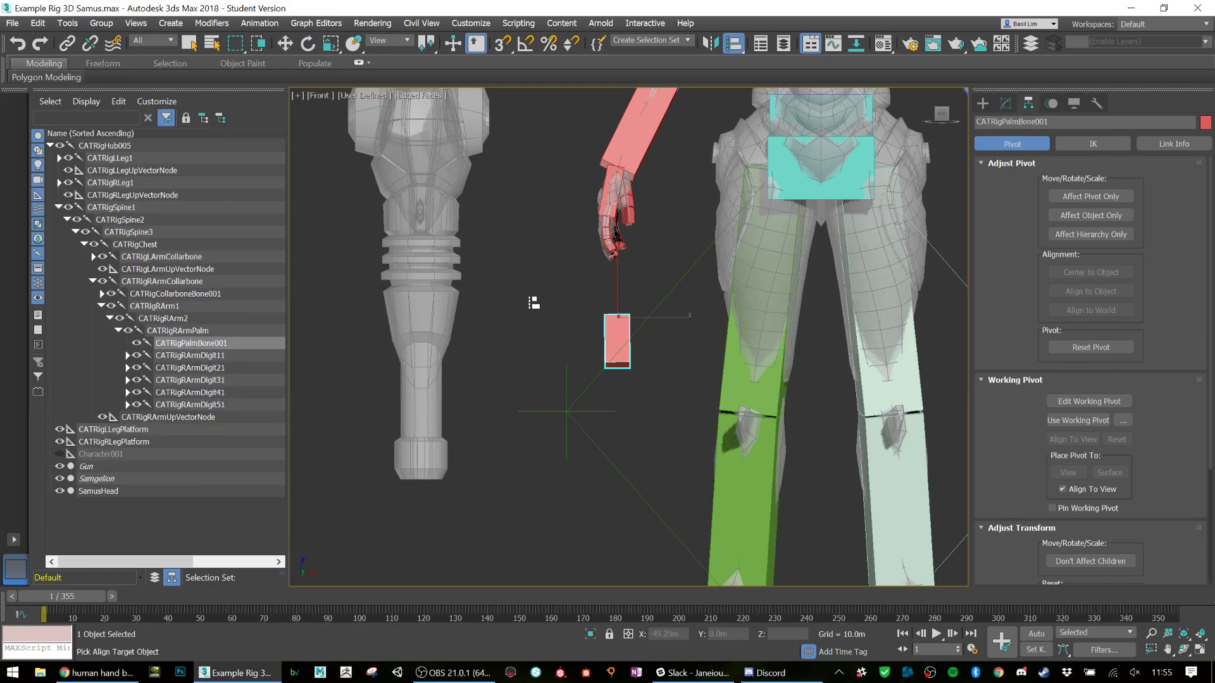
{"action": "scroll", "coordinate": [617, 380], "scroll_direction": "down", "scroll_amount": 5}
{"action": "scroll", "coordinate": [664, 379], "scroll_direction": "up", "scroll_amount": 2}
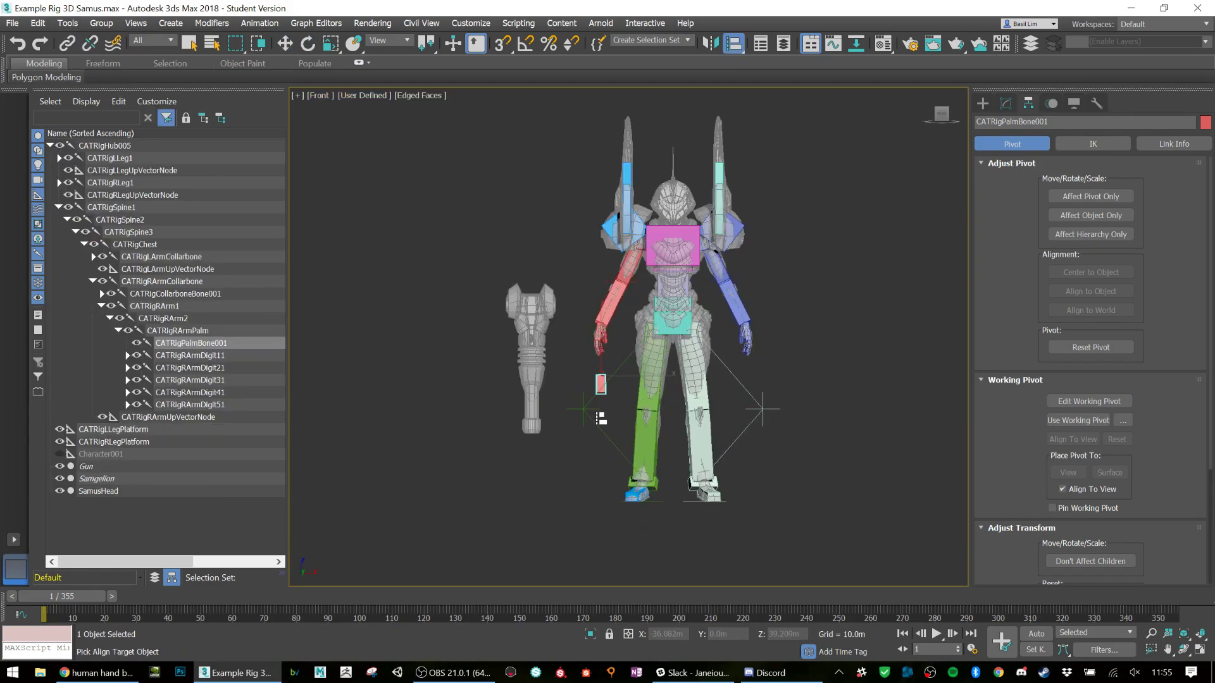
{"action": "left_click", "coordinate": [682, 336]}
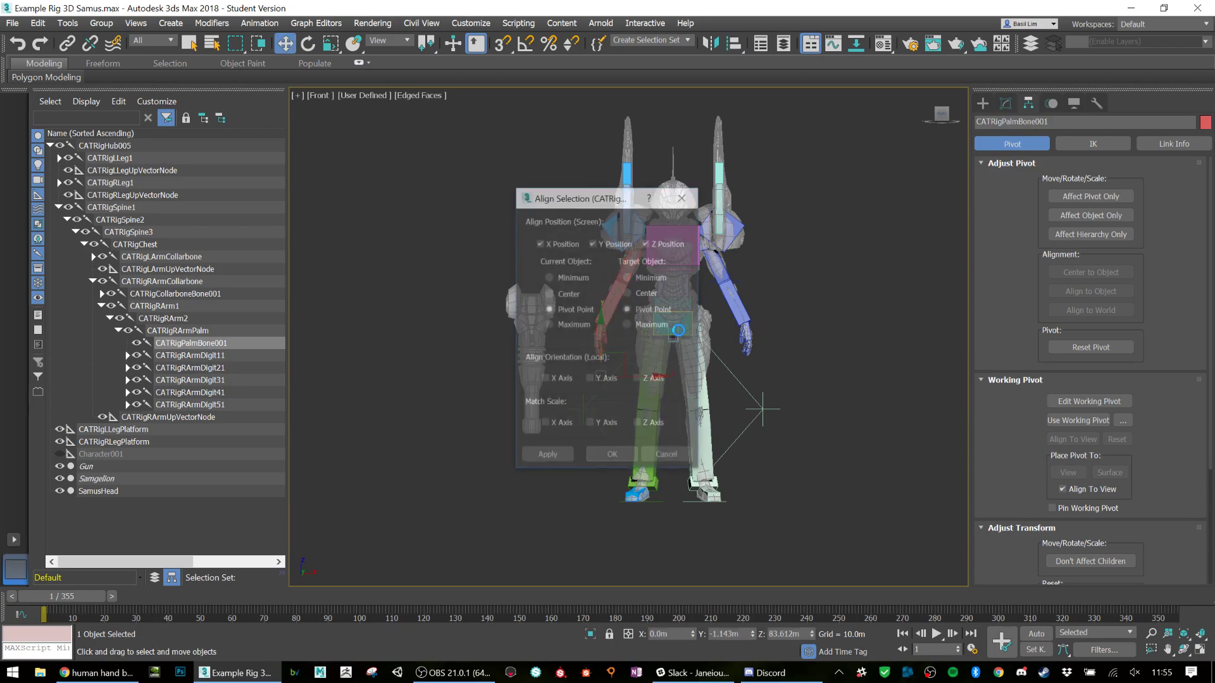
{"action": "left_click", "coordinate": [552, 245]}
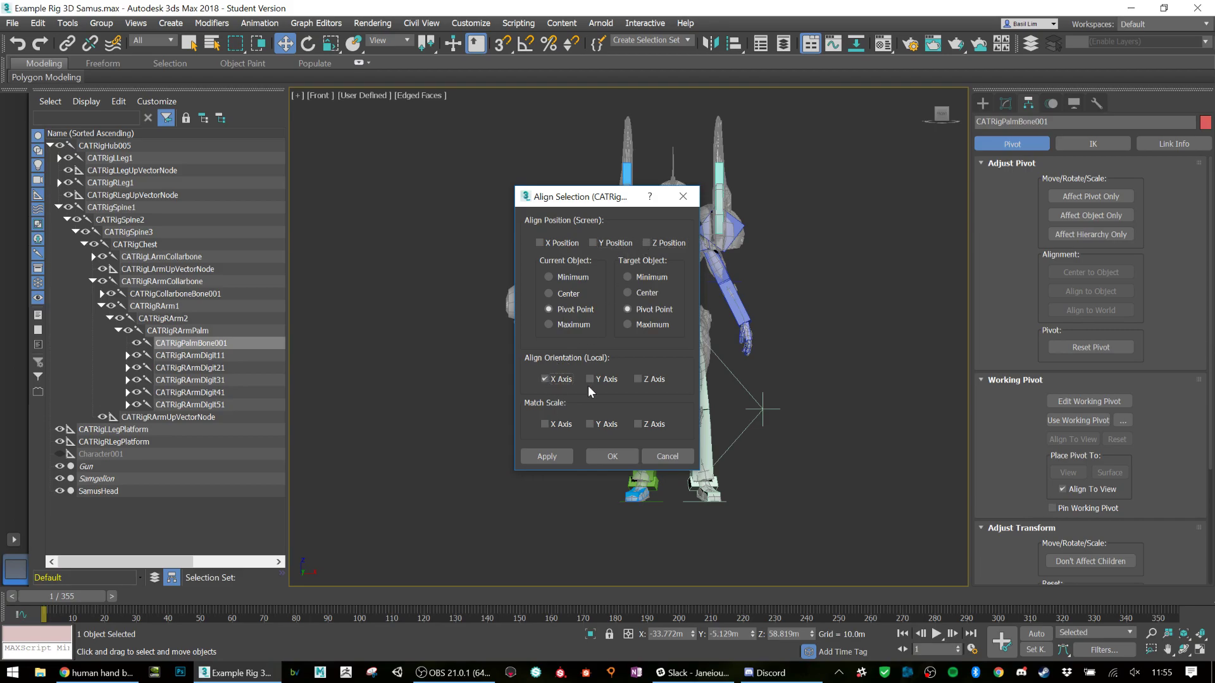
{"action": "left_click", "coordinate": [620, 459]}
Step: Rotate the right palm's extra bone with angle snap on so that it points straight down from its pivot
{"action": "scroll", "coordinate": [618, 371], "scroll_direction": "up", "scroll_amount": 5}
{"action": "middle_click_drag", "start_coordinate": [617, 371], "coordinate": [577, 376], "text": "alt"}
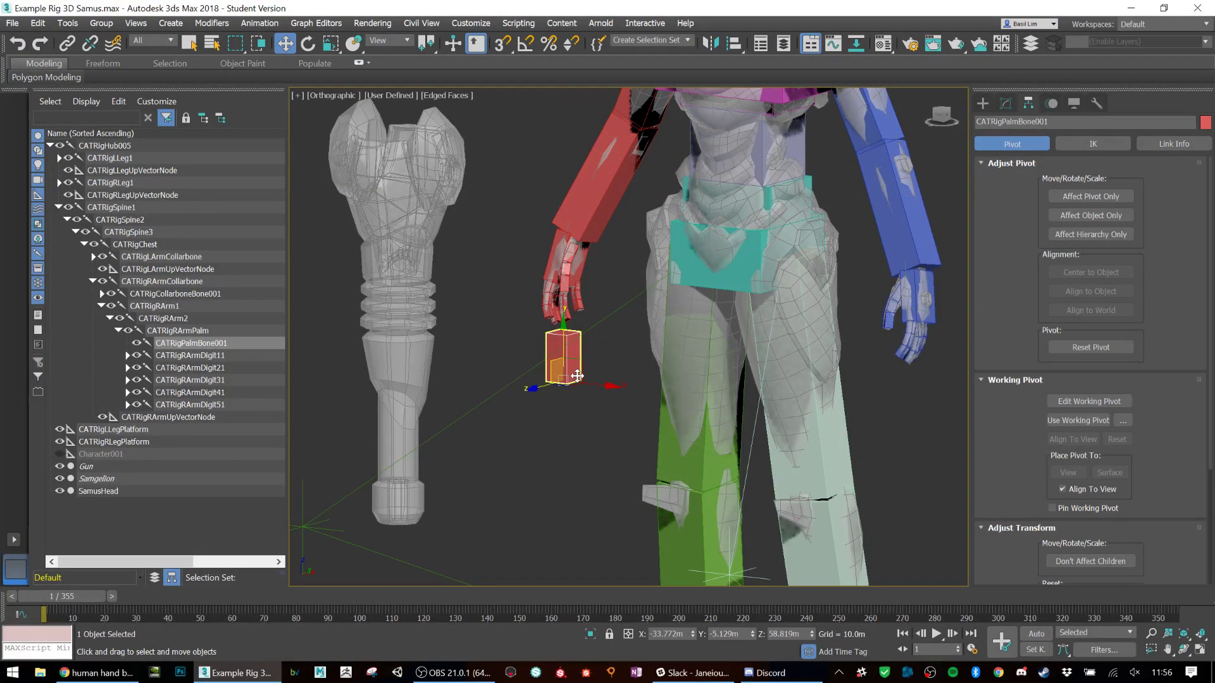
{"action": "middle_click_drag", "start_coordinate": [601, 370], "coordinate": [631, 368], "text": "alt"}
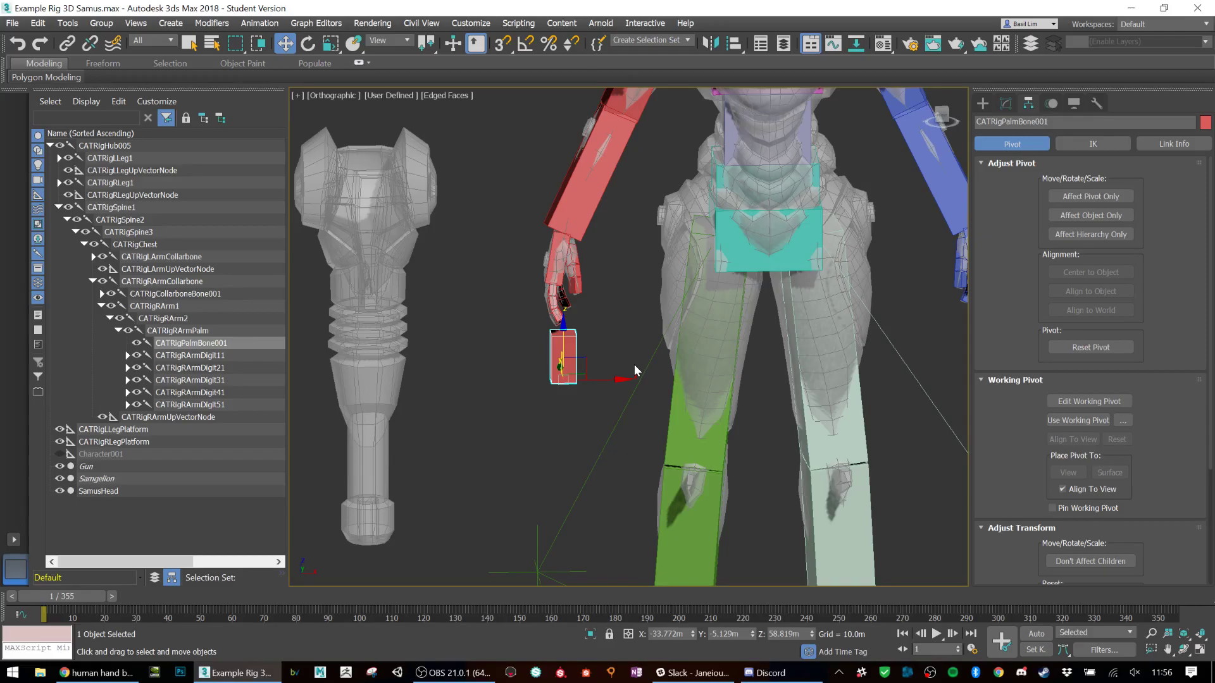
{"action": "key", "text": "e"}
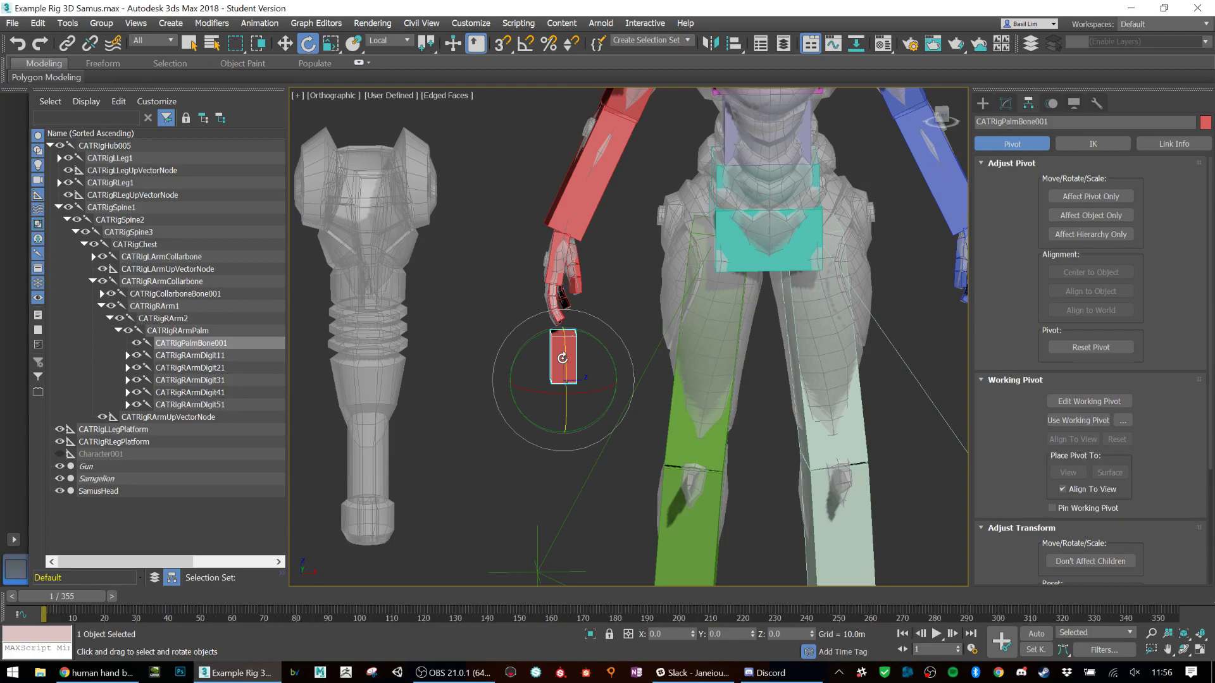
{"action": "key", "text": "a"}
{"action": "left_click_drag", "start_coordinate": [563, 358], "coordinate": [579, 442]}
{"action": "key", "text": "w"}
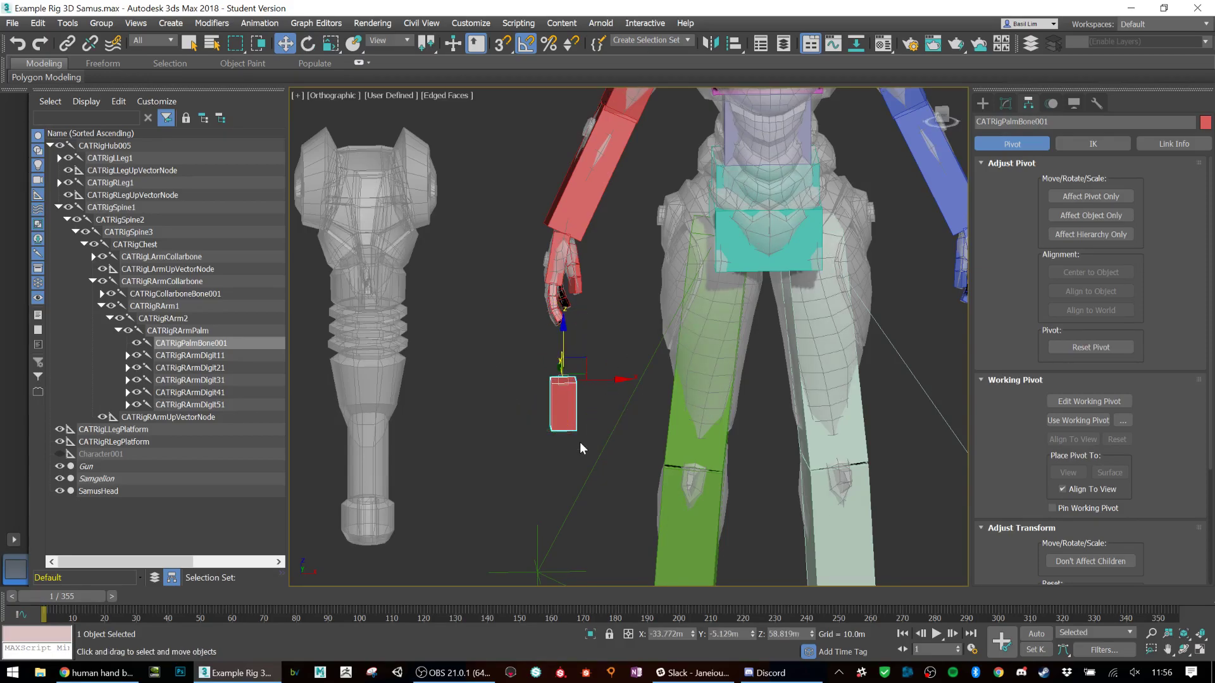
Step: Move the right palm's extra bone onto the upper part of the gun, to about X -67.279, Z 90.855
{"action": "scroll", "coordinate": [580, 441], "scroll_direction": "down", "scroll_amount": 3}
{"action": "left_click_drag", "start_coordinate": [592, 391], "coordinate": [487, 310]}
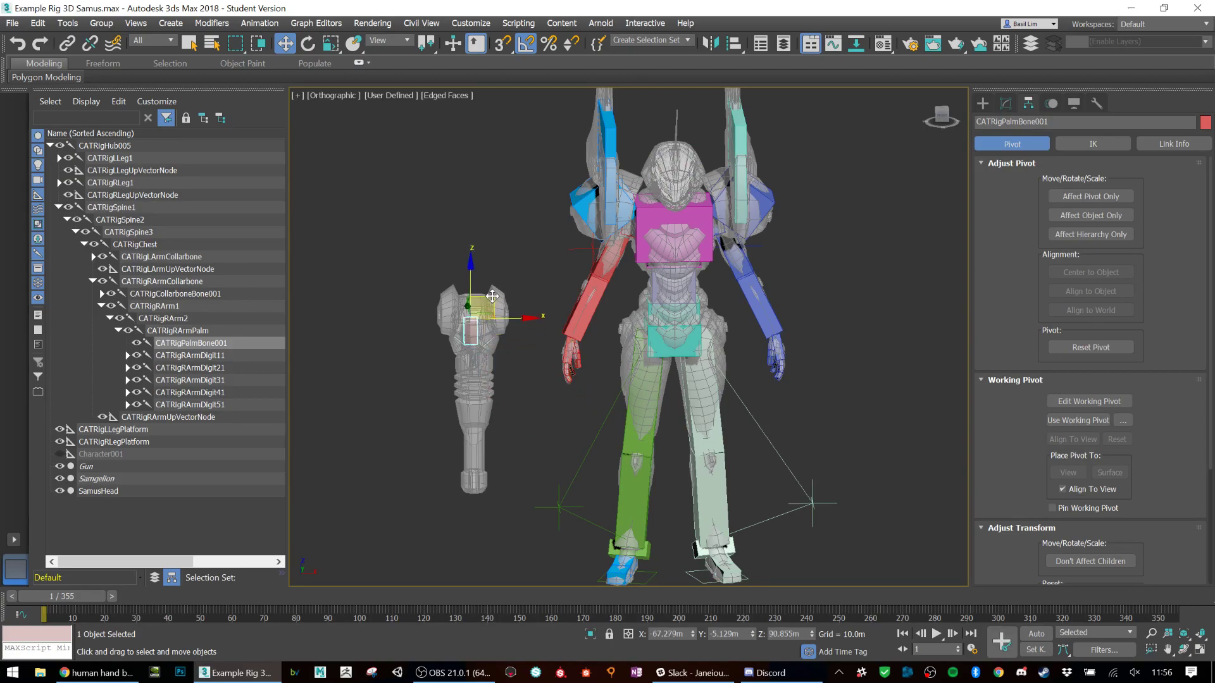
{"action": "scroll", "coordinate": [505, 308], "scroll_direction": "up", "scroll_amount": 5}
{"action": "scroll", "coordinate": [557, 326], "scroll_direction": "down", "scroll_amount": 4}
{"action": "middle_click_drag", "start_coordinate": [530, 333], "coordinate": [517, 363], "text": "alt"}
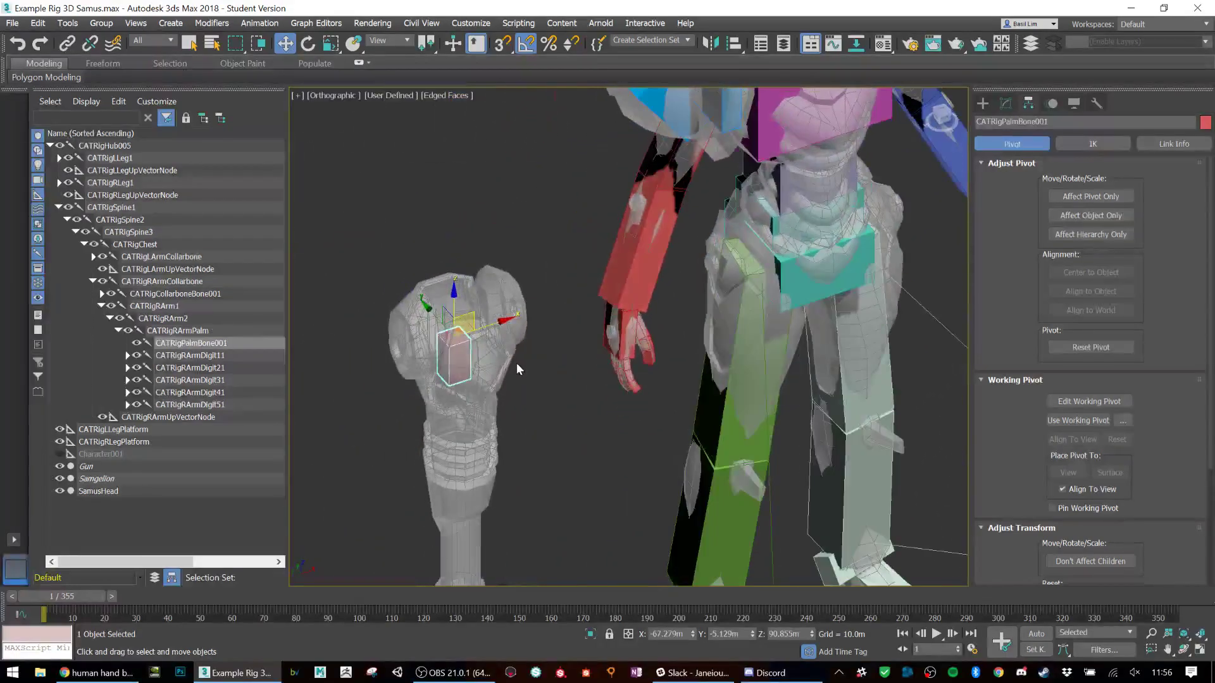
Step: Scale the right palm's extra bone up and lengthen it to fill the gun's upper part, raising it to about Z 96.596
{"action": "key", "text": "r"}
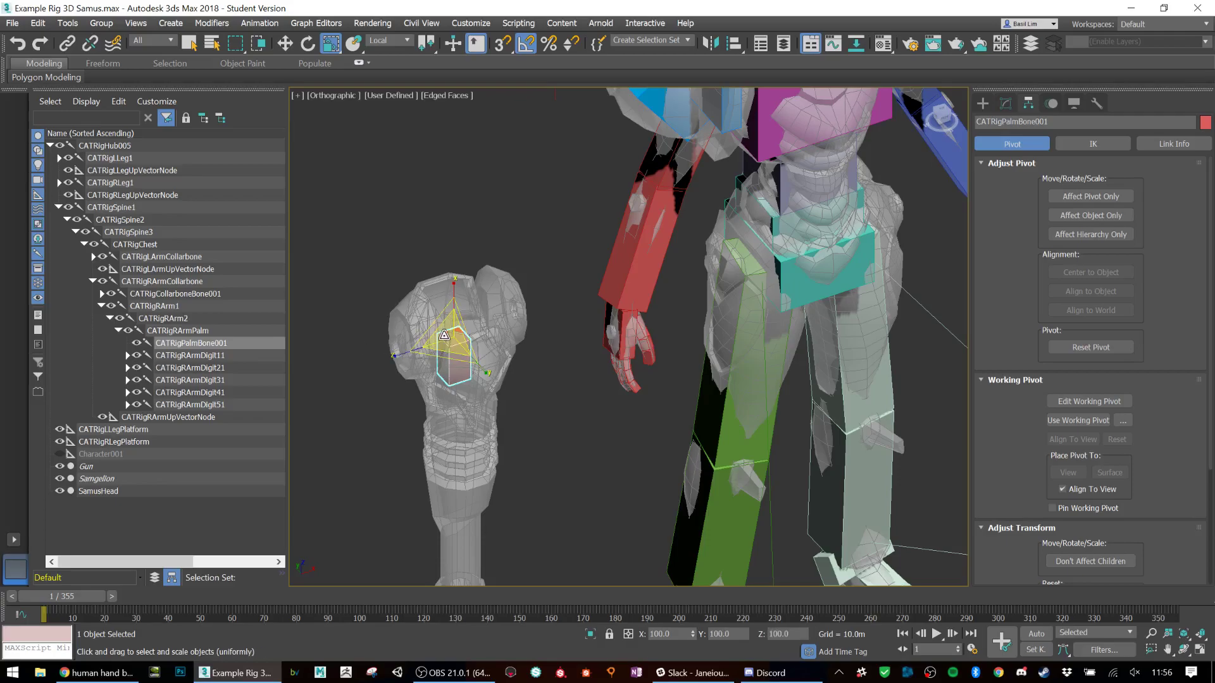
{"action": "left_click_drag", "start_coordinate": [444, 356], "coordinate": [416, 419]}
{"action": "middle_click_drag", "start_coordinate": [443, 412], "coordinate": [498, 376], "text": "alt"}
{"action": "key", "text": "w"}
{"action": "left_click_drag", "start_coordinate": [455, 286], "coordinate": [456, 252]}
{"action": "key", "text": "e"}
{"action": "key", "text": "r"}
{"action": "left_click_drag", "start_coordinate": [456, 277], "coordinate": [458, 190]}
{"action": "middle_click_drag", "start_coordinate": [482, 279], "coordinate": [557, 222], "text": "alt"}
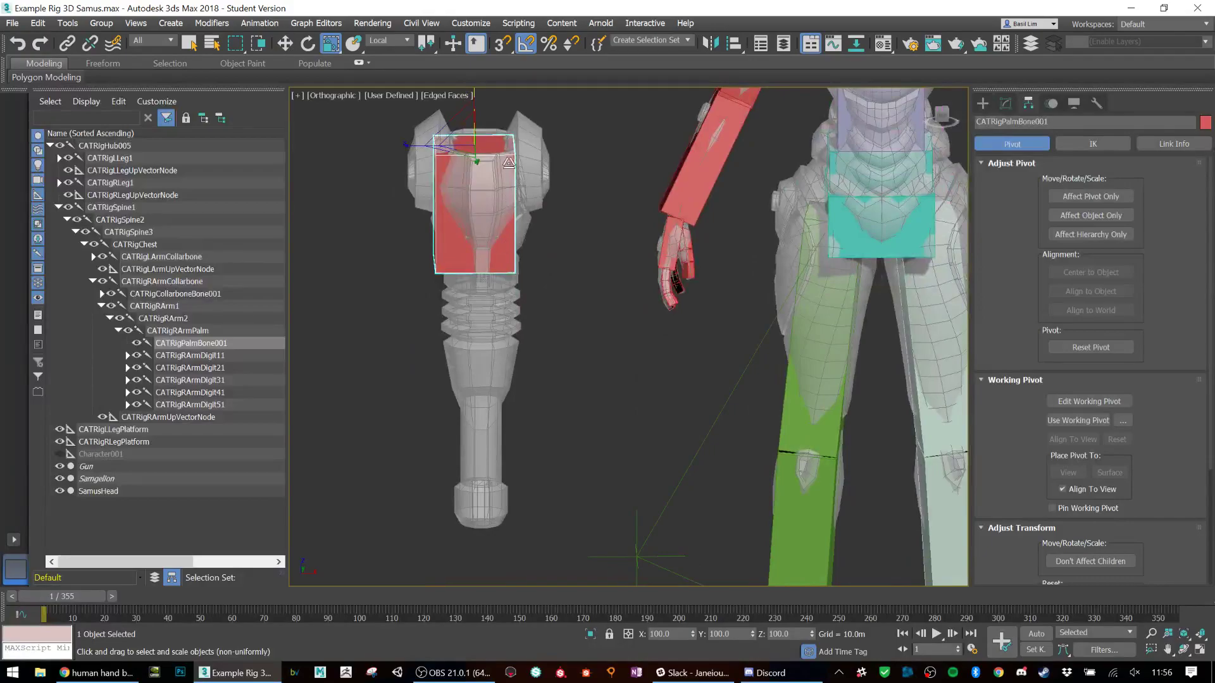
Step: Move the right palm's extra bone beside the gun in the front view, to about X -47.544, Z 80.47
{"action": "left_click", "coordinate": [943, 119]}
{"action": "key", "text": "w"}
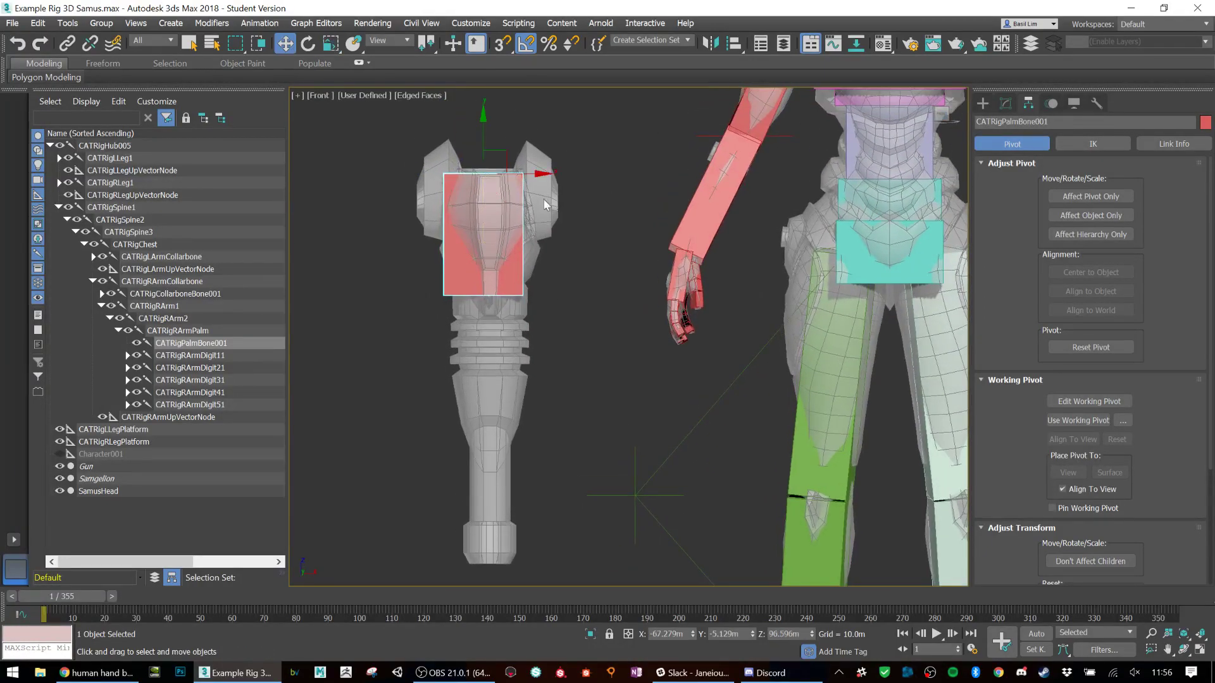
{"action": "left_click_drag", "start_coordinate": [510, 159], "coordinate": [626, 252]}
Step: Unfreeze all objects with nothing selected, and reselect the right palm's extra bone
{"action": "left_click", "coordinate": [626, 184]}
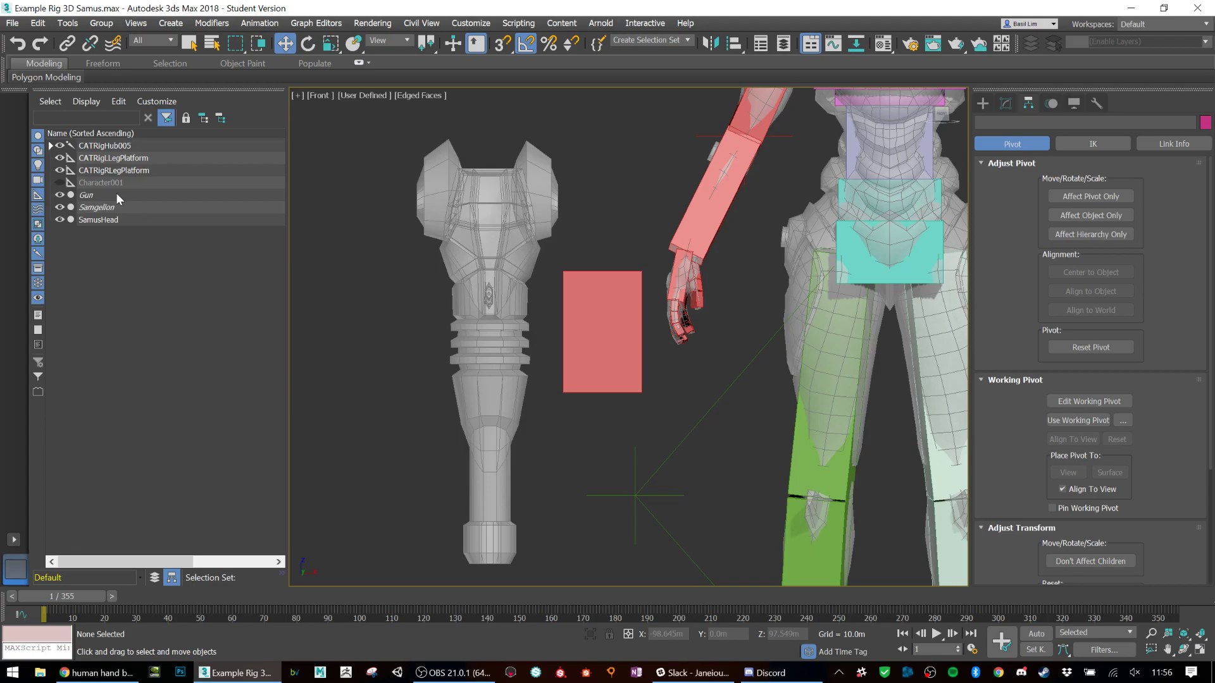
{"action": "right_click", "coordinate": [343, 215]}
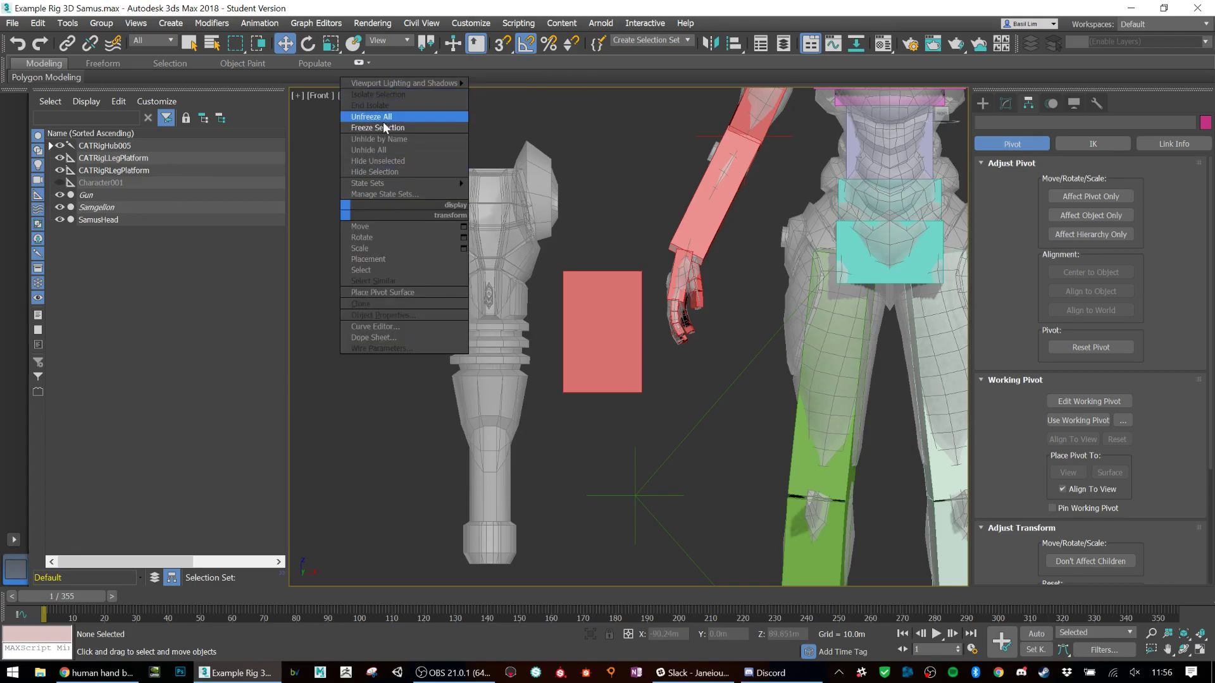
{"action": "left_click", "coordinate": [600, 328]}
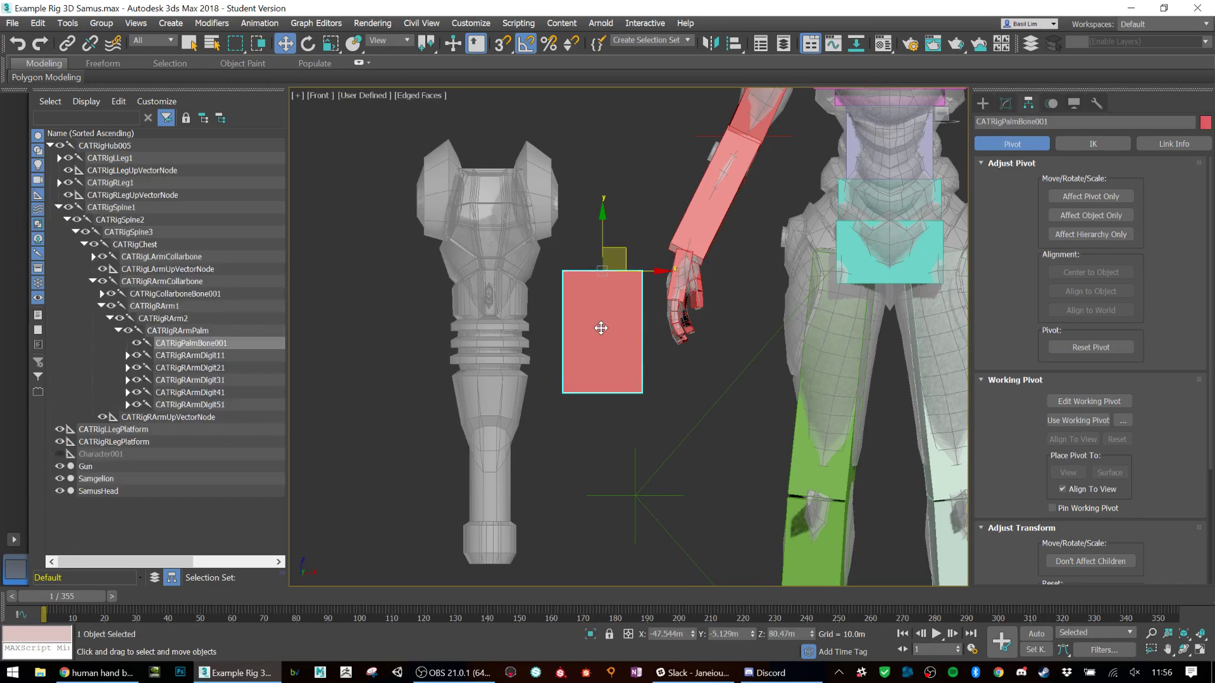
Step: Align the right palm's extra bone to the Gun's pivot point in X, Y and Z position, with all orientation axes off
{"action": "key", "text": "alt+a"}
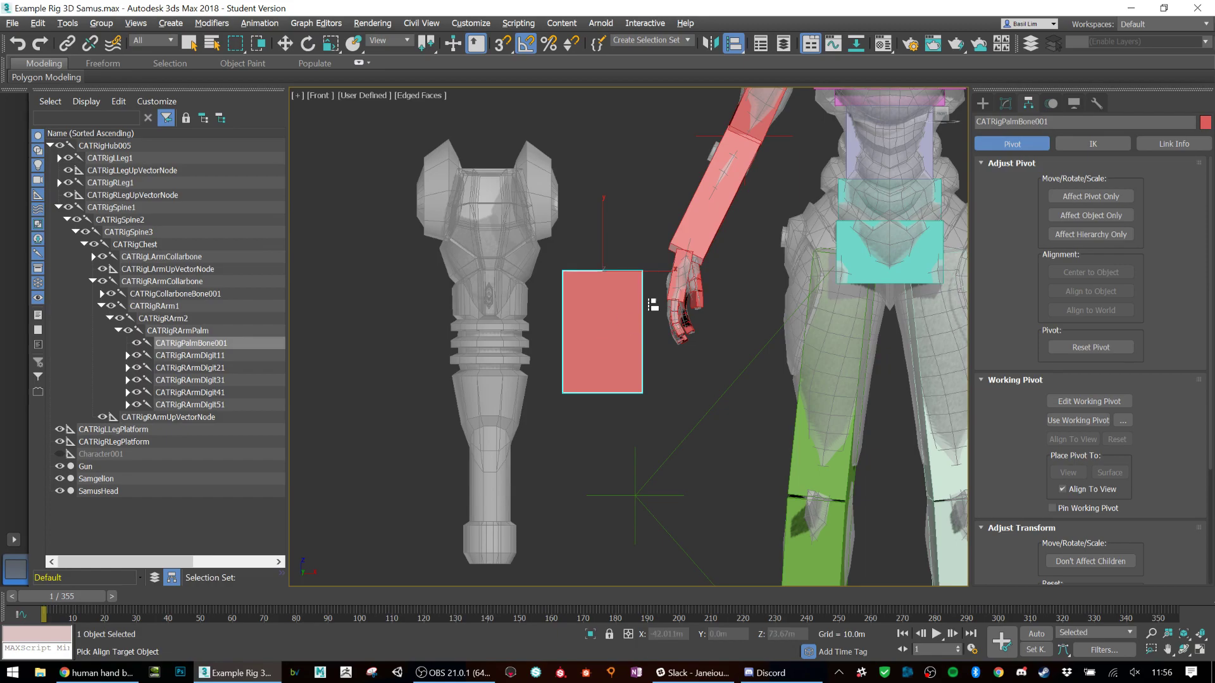
{"action": "left_click", "coordinate": [517, 218]}
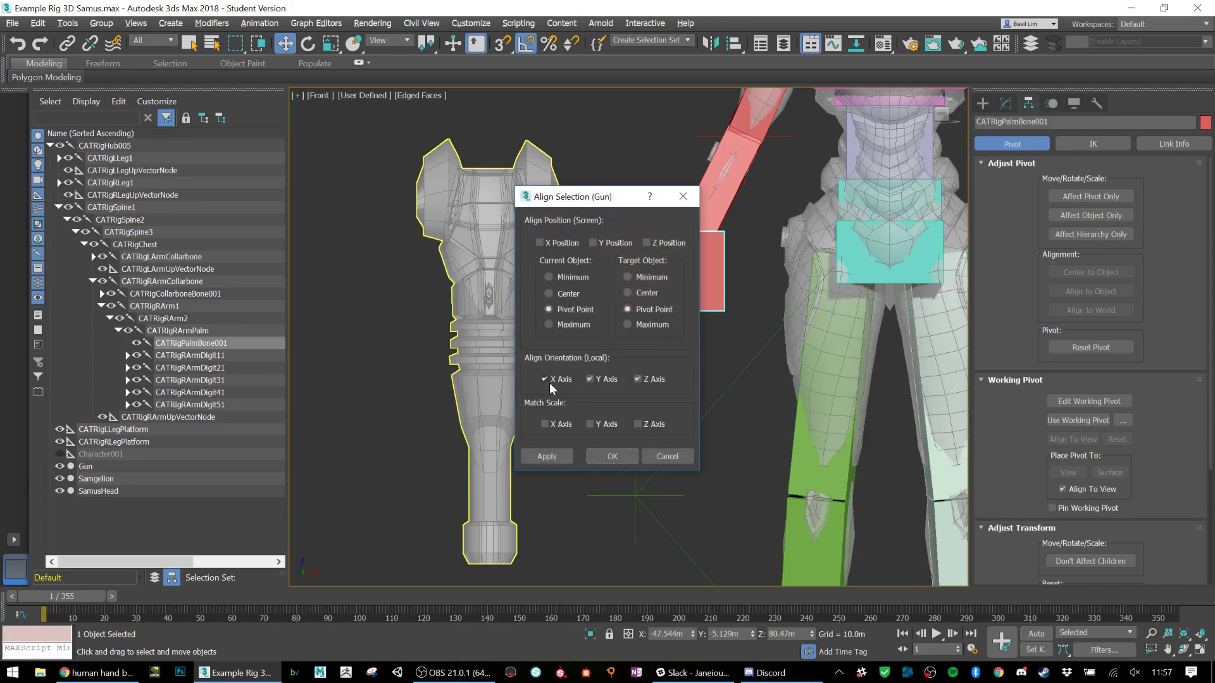
{"action": "left_click", "coordinate": [593, 380]}
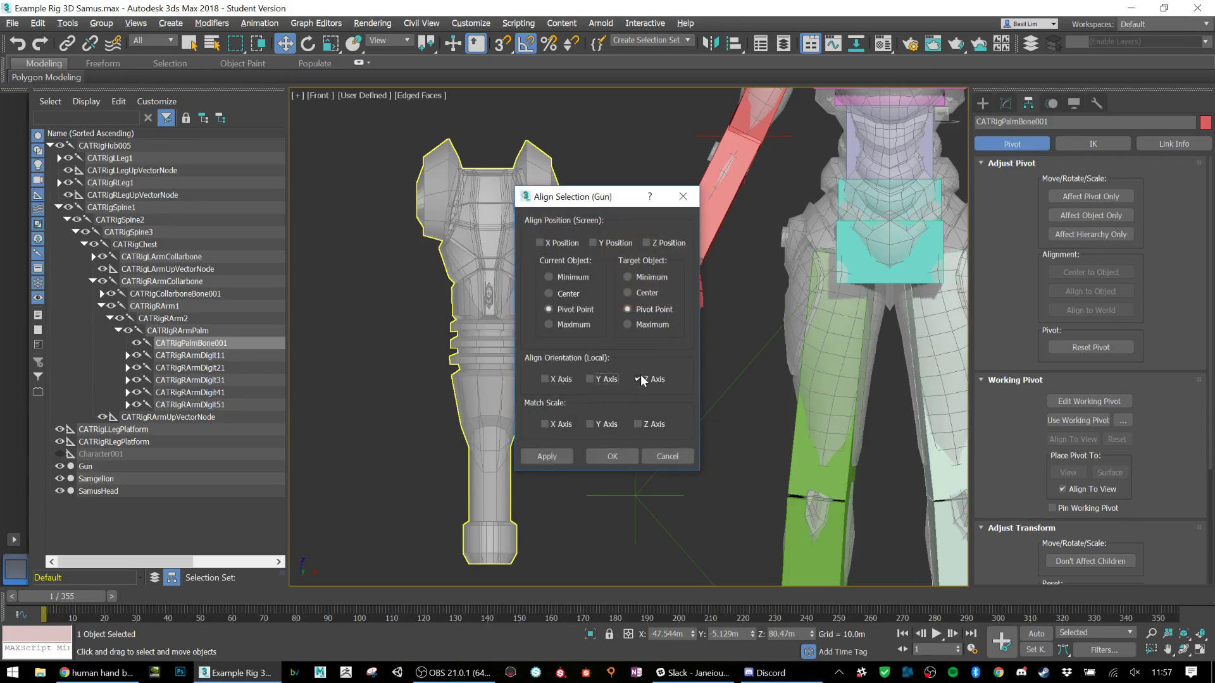
{"action": "left_click", "coordinate": [558, 243]}
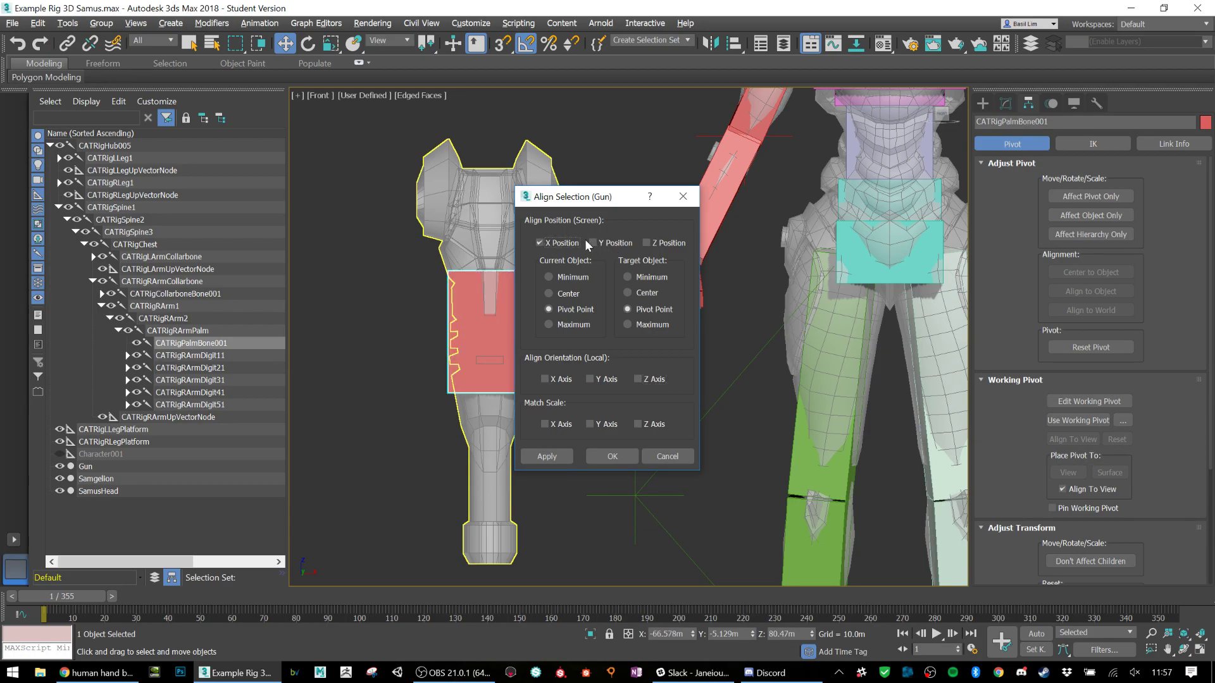
{"action": "left_click", "coordinate": [614, 243]}
{"action": "left_click", "coordinate": [652, 241]}
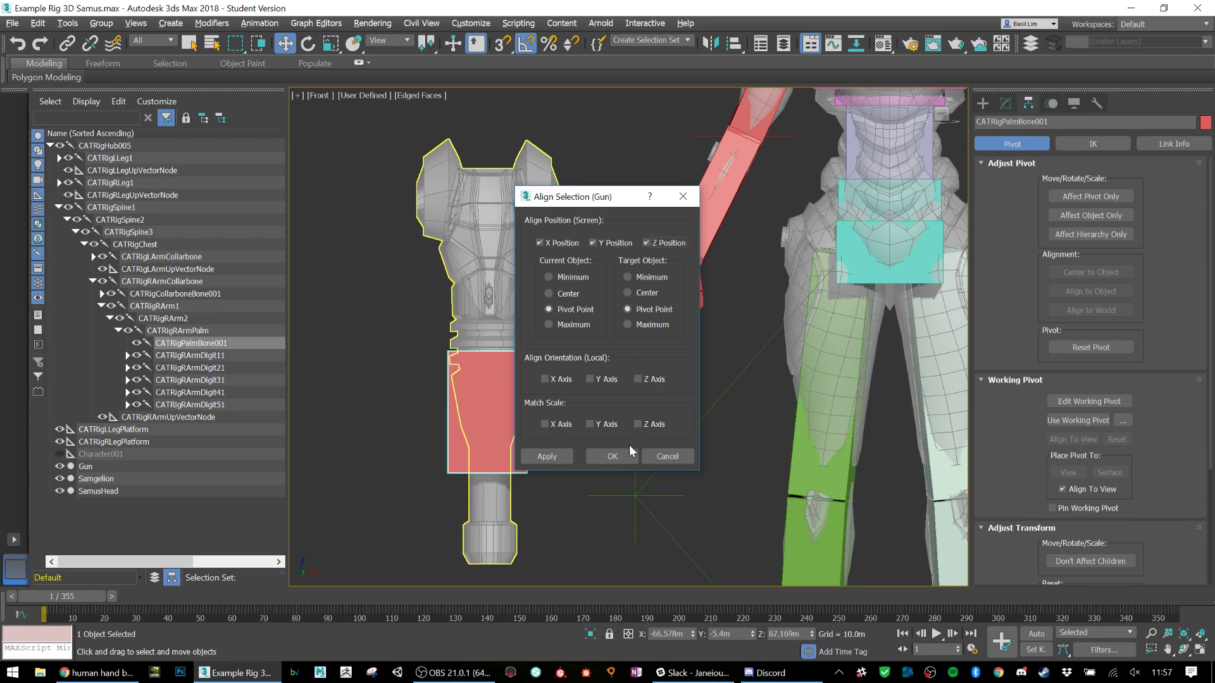
{"action": "left_click", "coordinate": [607, 457]}
Step: Raise the right palm's extra bone to about Z 95.585 and lengthen it down to the gun's ribbed section
{"action": "middle_click_drag", "start_coordinate": [525, 411], "coordinate": [607, 423], "text": "alt"}
{"action": "middle_click_drag", "start_coordinate": [541, 372], "coordinate": [551, 386], "text": "alt"}
{"action": "left_click_drag", "start_coordinate": [517, 363], "coordinate": [513, 188]}
{"action": "middle_click_drag", "start_coordinate": [504, 265], "coordinate": [552, 272], "text": "alt"}
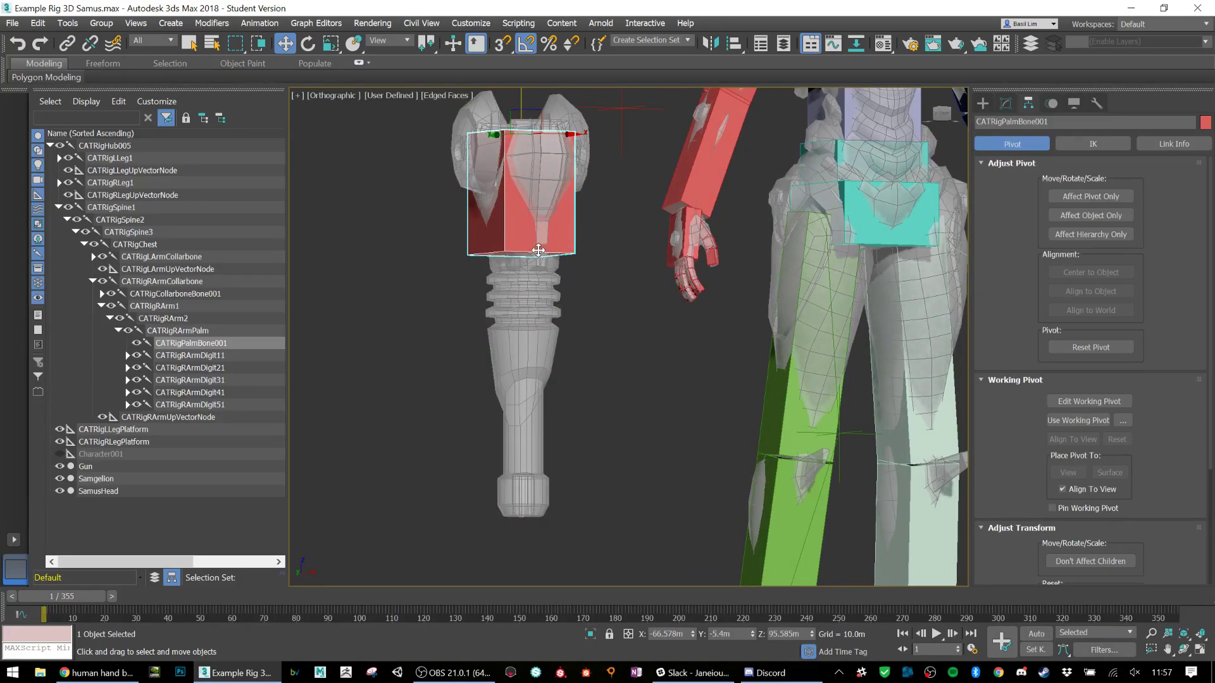
{"action": "key", "text": "r"}
{"action": "left_click_drag", "start_coordinate": [517, 196], "coordinate": [564, 267]}
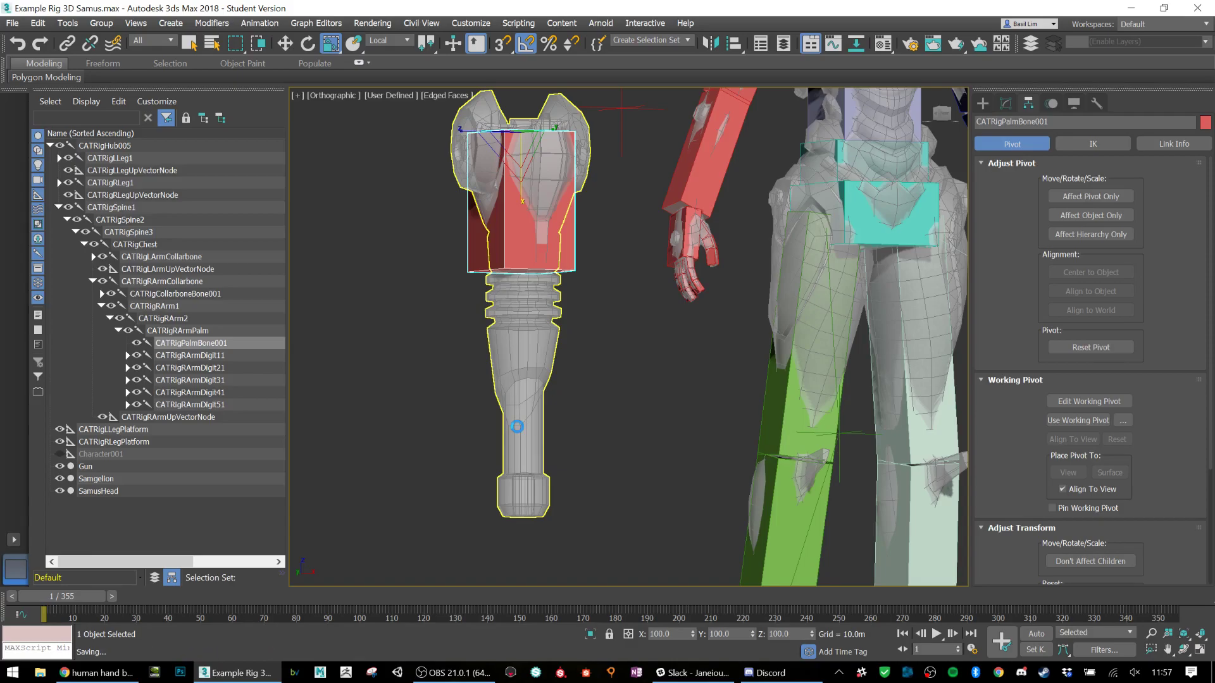
Step: Add a child bone to the right palm's extra bone and scale it along the gun's barrel to about 11.645 × 11.645 × 46.598
{"action": "left_click", "coordinate": [1004, 106]}
{"action": "left_click", "coordinate": [1063, 393]}
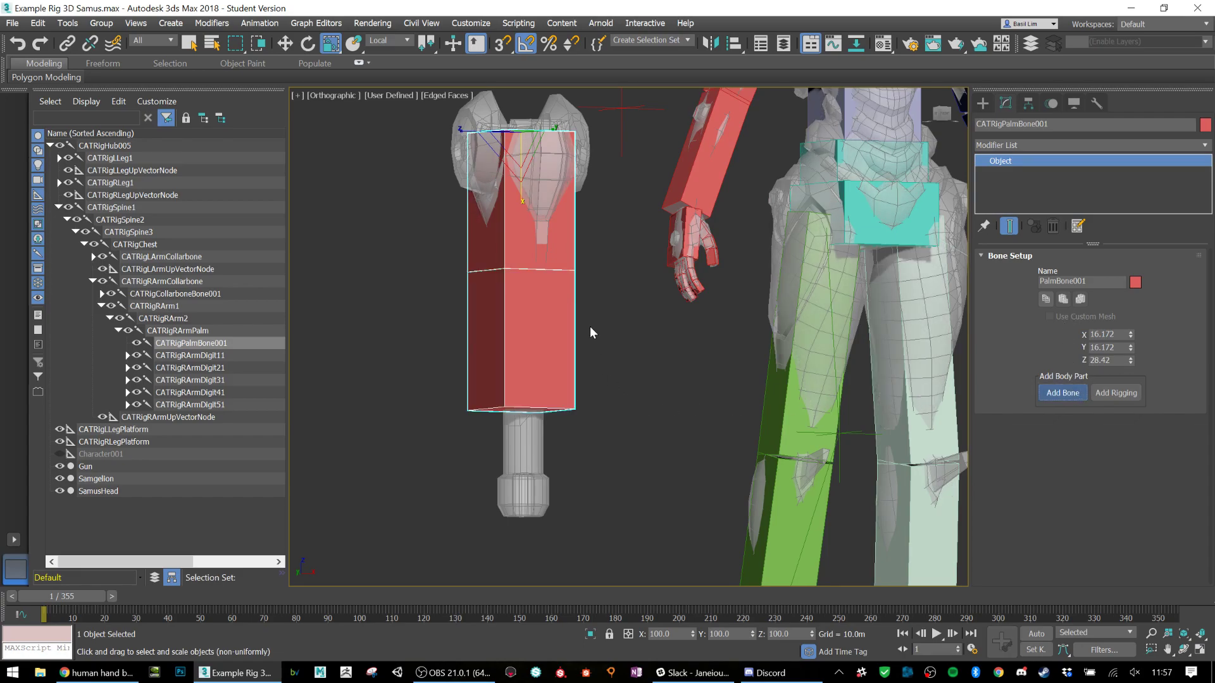
{"action": "middle_click_drag", "start_coordinate": [555, 324], "coordinate": [555, 267], "text": "alt"}
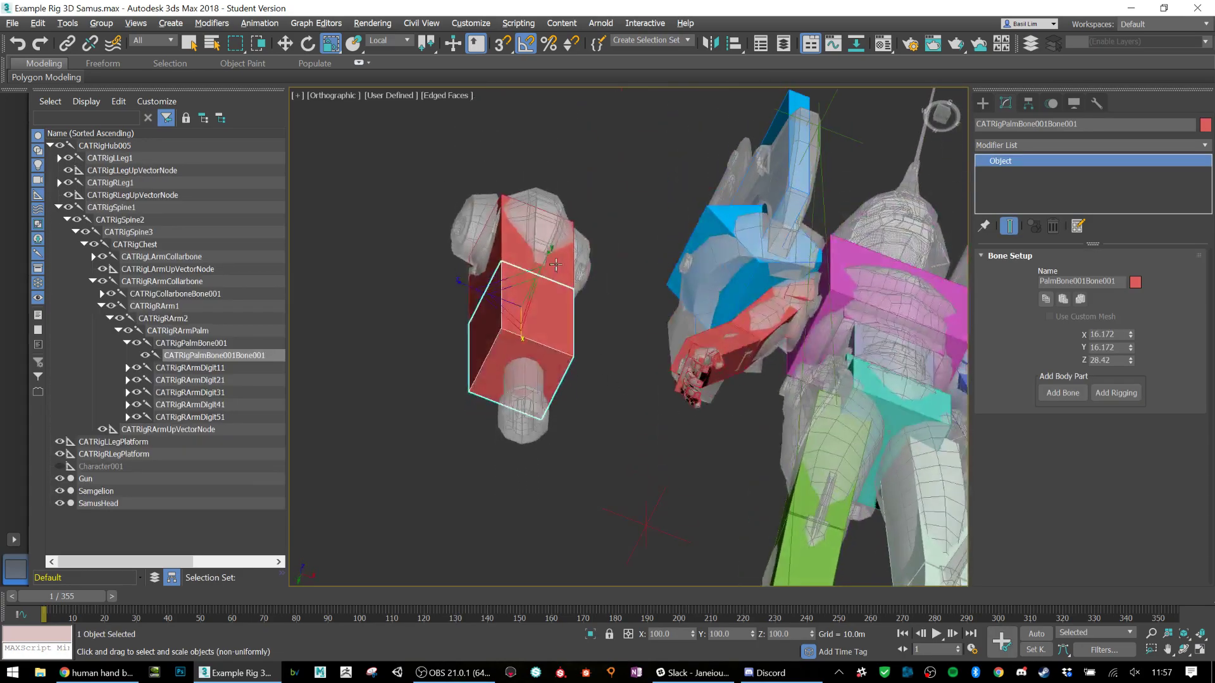
{"action": "left_click_drag", "start_coordinate": [523, 274], "coordinate": [526, 291]}
{"action": "middle_click_drag", "start_coordinate": [526, 292], "coordinate": [520, 328], "text": "alt"}
{"action": "left_click_drag", "start_coordinate": [519, 329], "coordinate": [517, 266]}
{"action": "middle_click_drag", "start_coordinate": [765, 352], "coordinate": [744, 361], "text": "alt"}
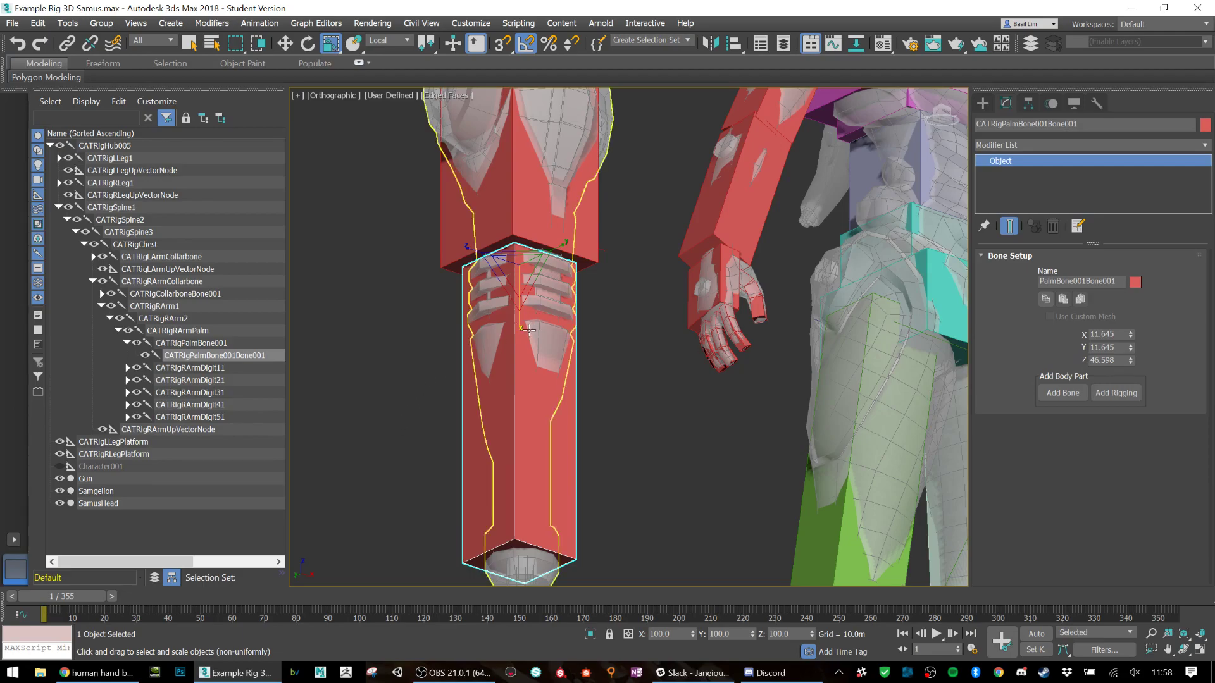
{"action": "key", "text": "r"}
{"action": "key", "text": "r"}
{"action": "mouse_move", "coordinate": [516, 323]}
{"action": "left_mouse_down"}
{"action": "mouse_move", "coordinate": [519, 280]}
{"action": "mouse_move", "coordinate": [514, 330]}
{"action": "left_mouse_up"}
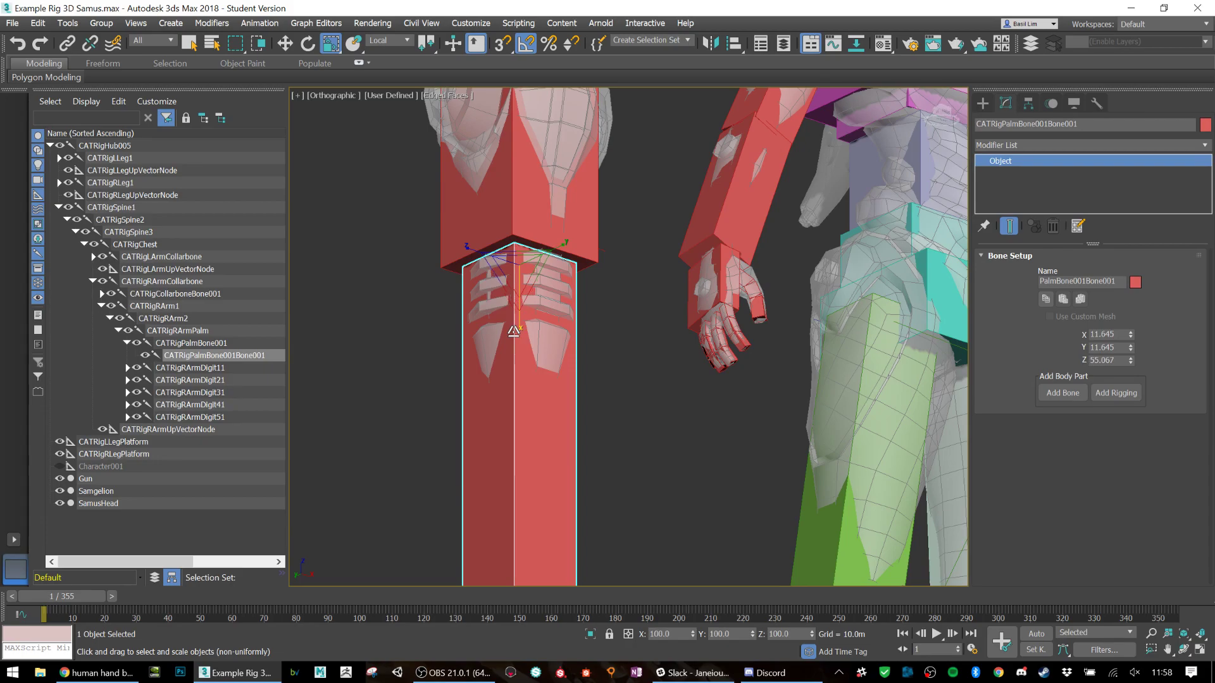
{"action": "key", "text": "ctrl+z"}
Step: Freeze the Samgelion body mesh
{"action": "middle_click_drag", "start_coordinate": [633, 308], "coordinate": [544, 426]}
{"action": "scroll", "coordinate": [582, 348], "scroll_direction": "down", "scroll_amount": 5}
{"action": "scroll", "coordinate": [651, 296], "scroll_direction": "up", "scroll_amount": 3}
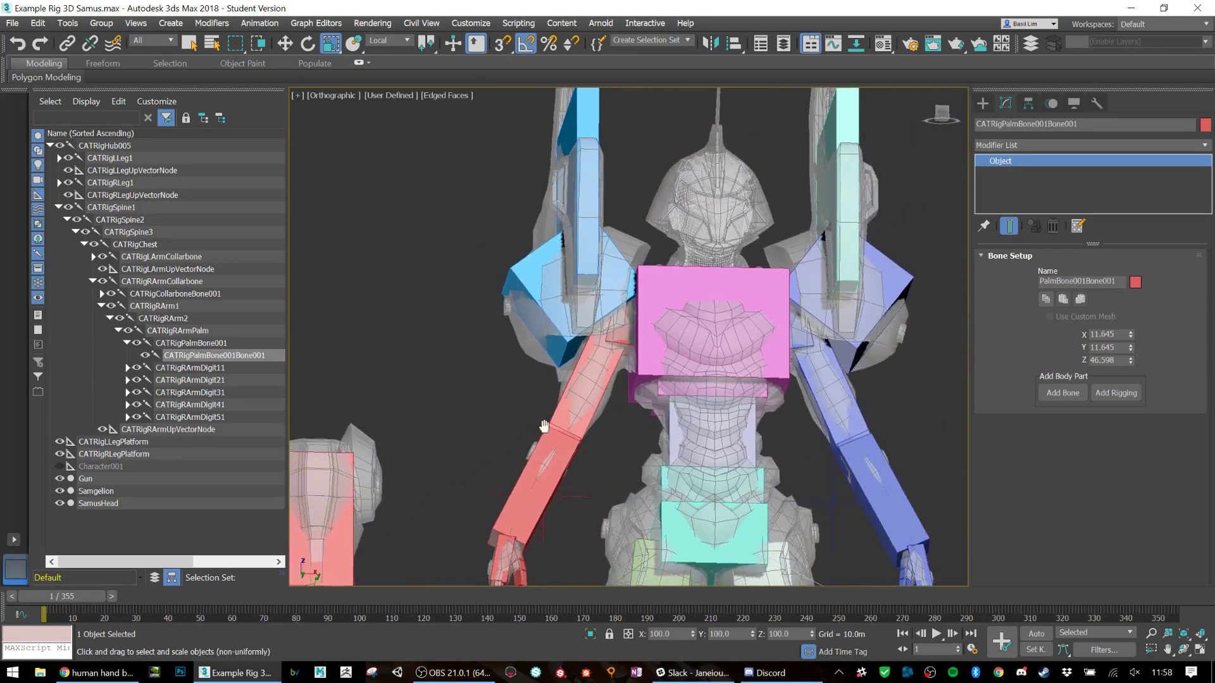
{"action": "left_click", "coordinate": [720, 280]}
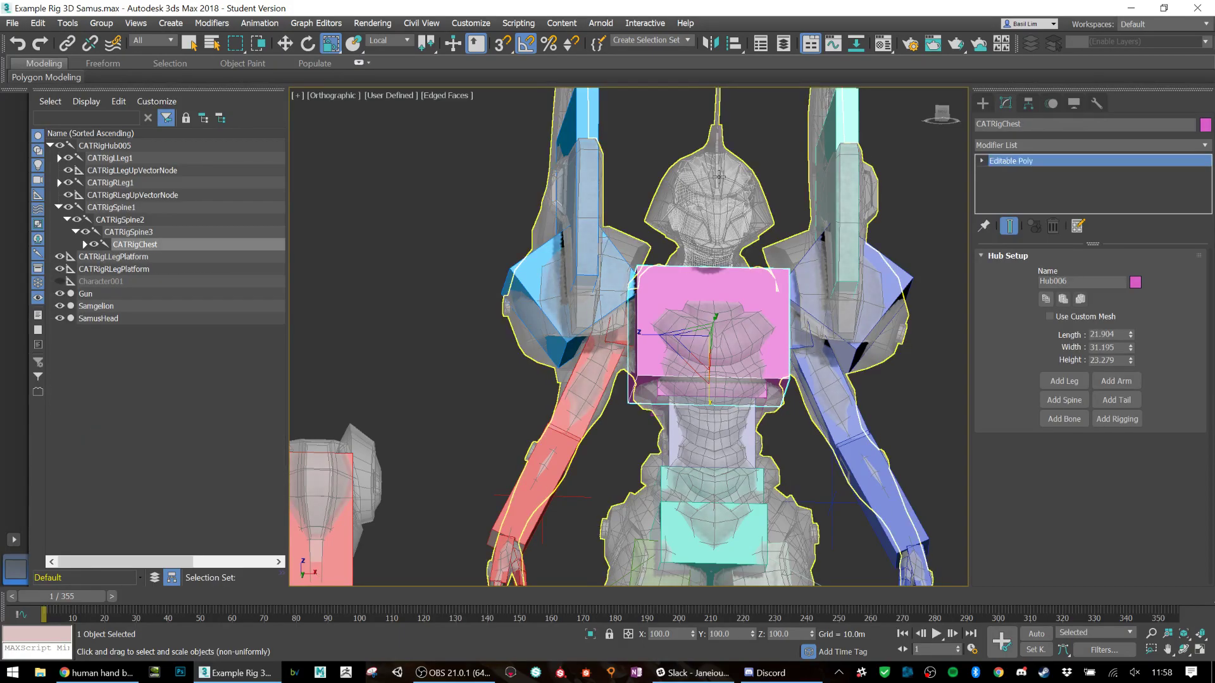
{"action": "left_click", "coordinate": [717, 176]}
{"action": "right_click", "coordinate": [714, 172]}
{"action": "left_click", "coordinate": [743, 78]}
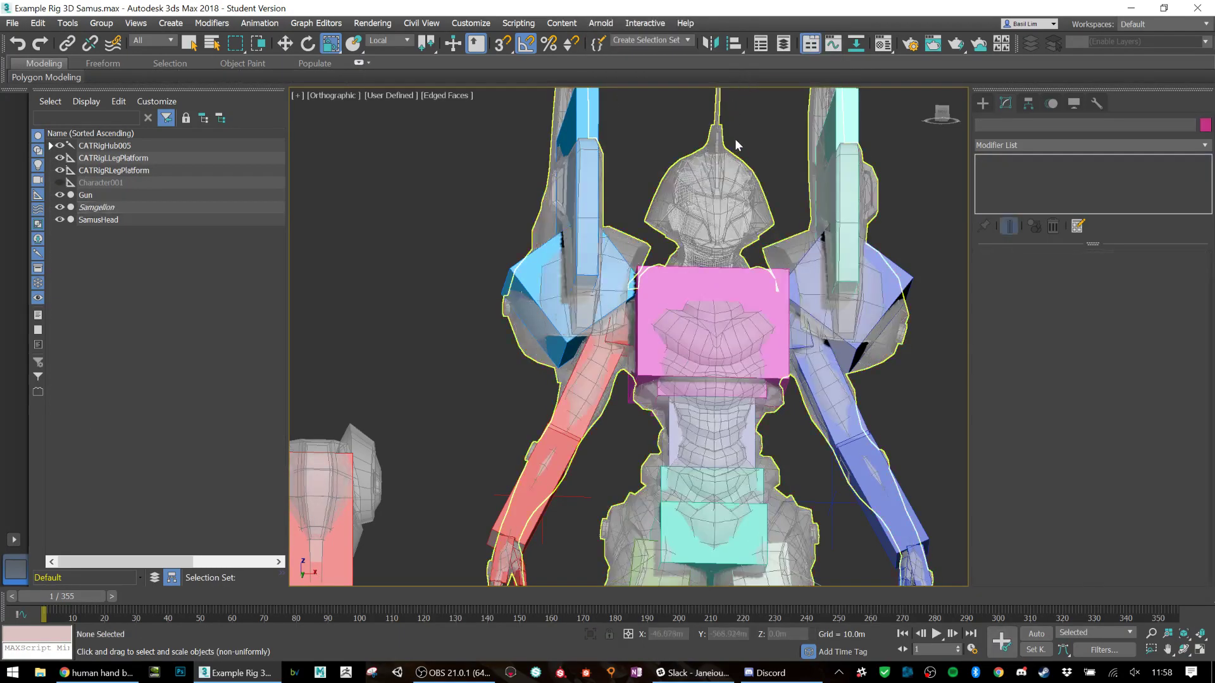
Step: Freeze the Gun and SamusHead meshes together
{"action": "left_click", "coordinate": [101, 208]}
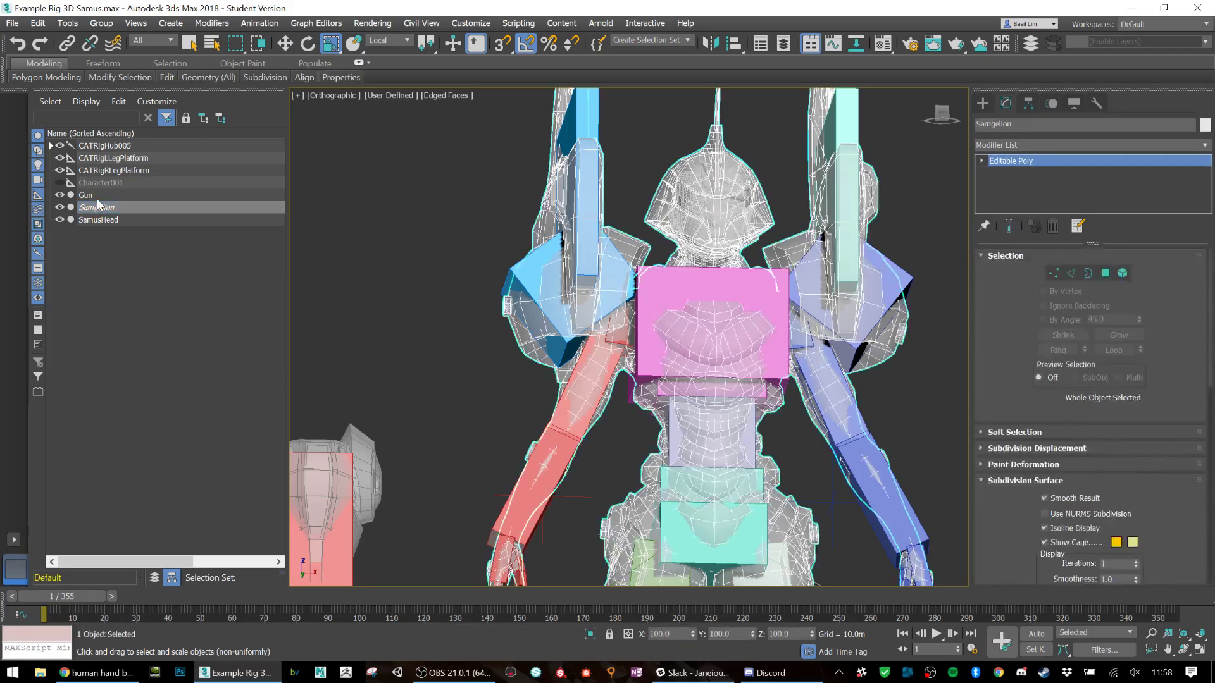
{"action": "left_click", "coordinate": [86, 194]}
{"action": "left_click", "coordinate": [114, 221], "text": "ctrl"}
{"action": "right_click", "coordinate": [139, 218]}
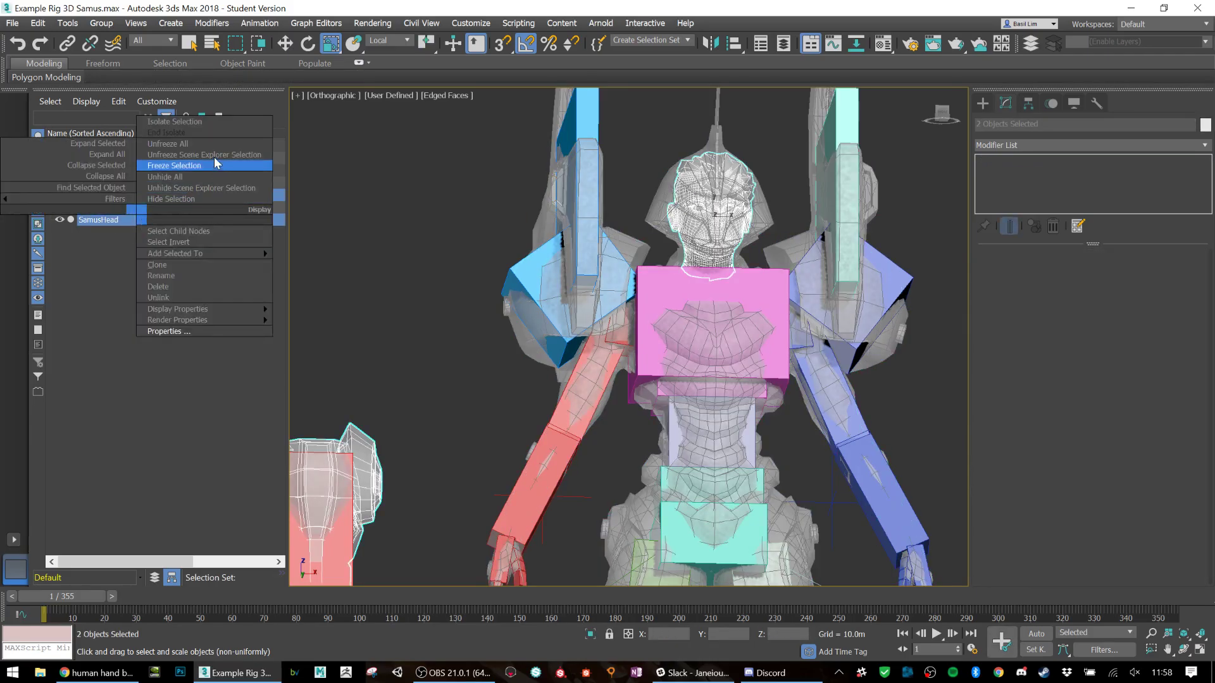
{"action": "left_click", "coordinate": [196, 167]}
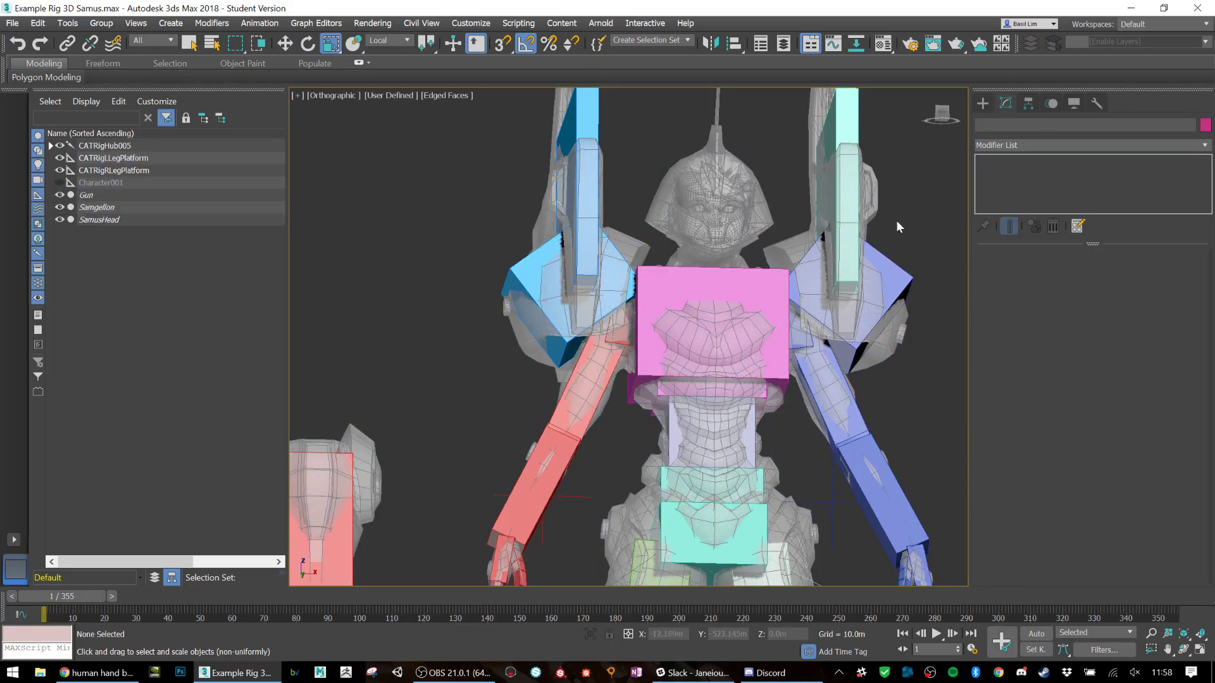
Step: Select the rig's chest hub and show the whole character in the front view
{"action": "left_click", "coordinate": [728, 285]}
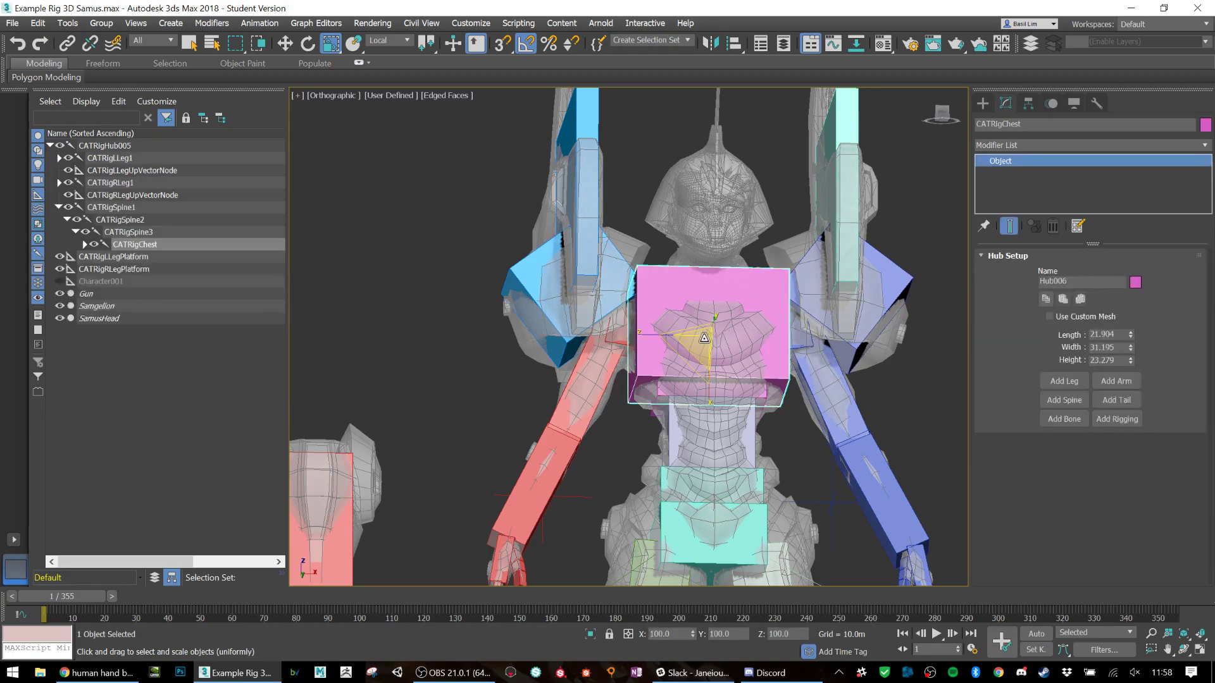
{"action": "scroll", "coordinate": [796, 276], "scroll_direction": "down", "scroll_amount": 5}
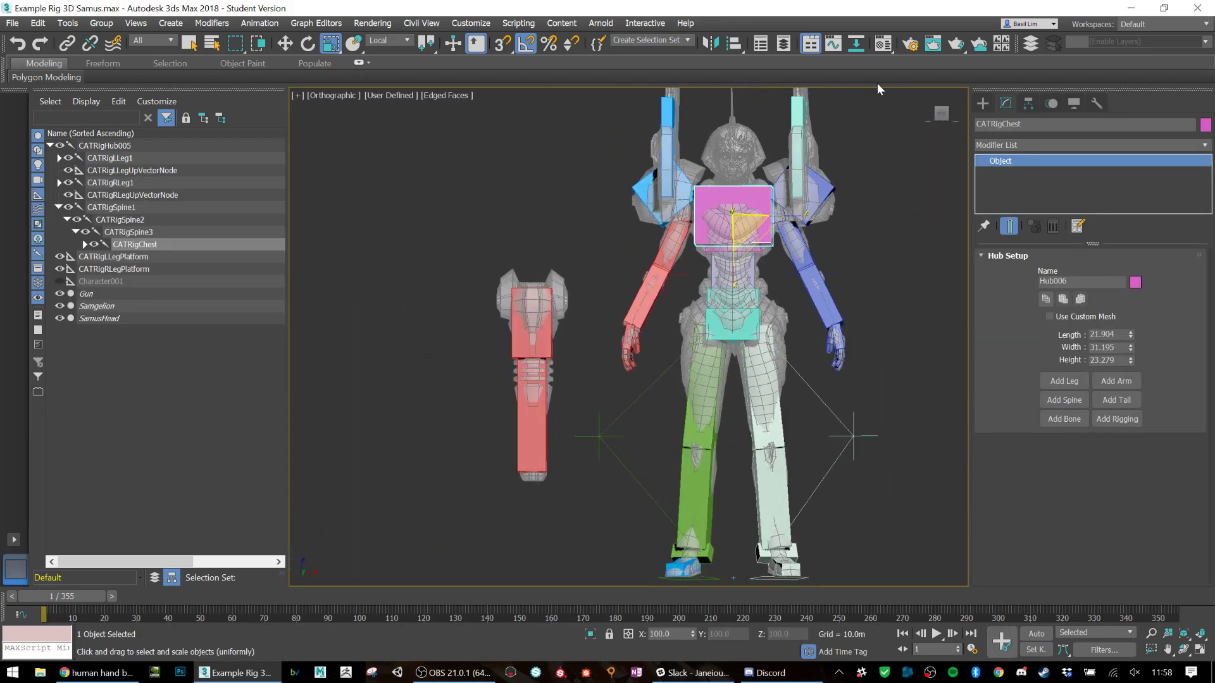
{"action": "left_click", "coordinate": [942, 114]}
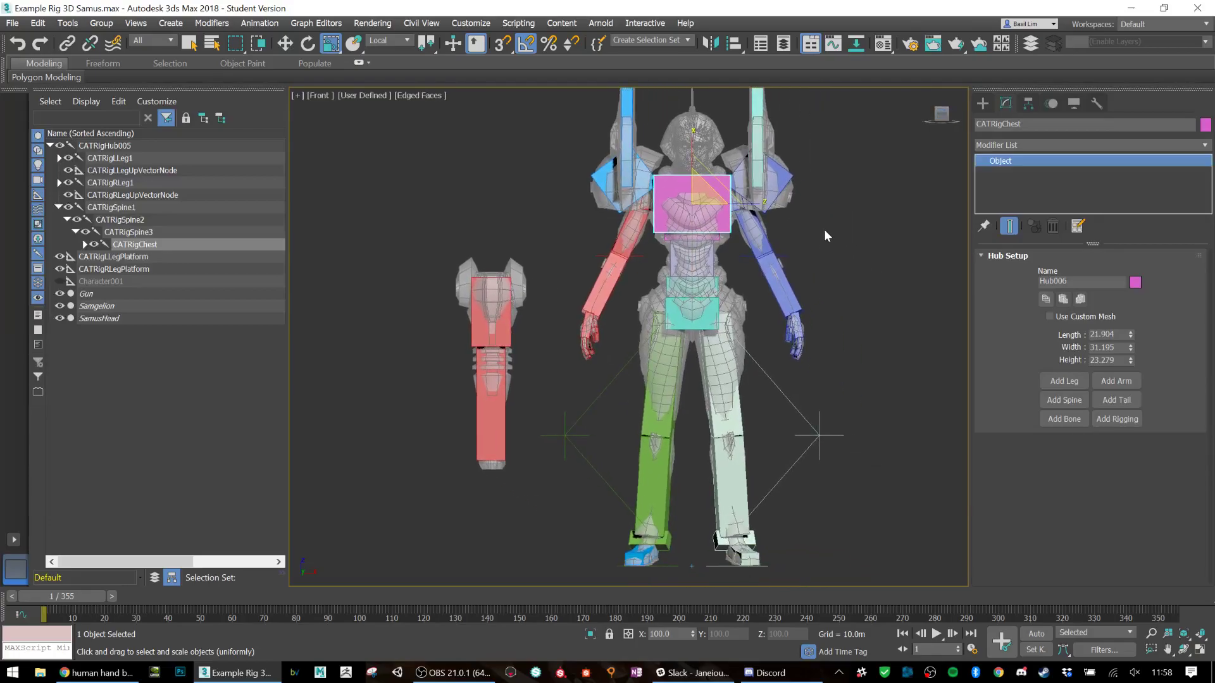